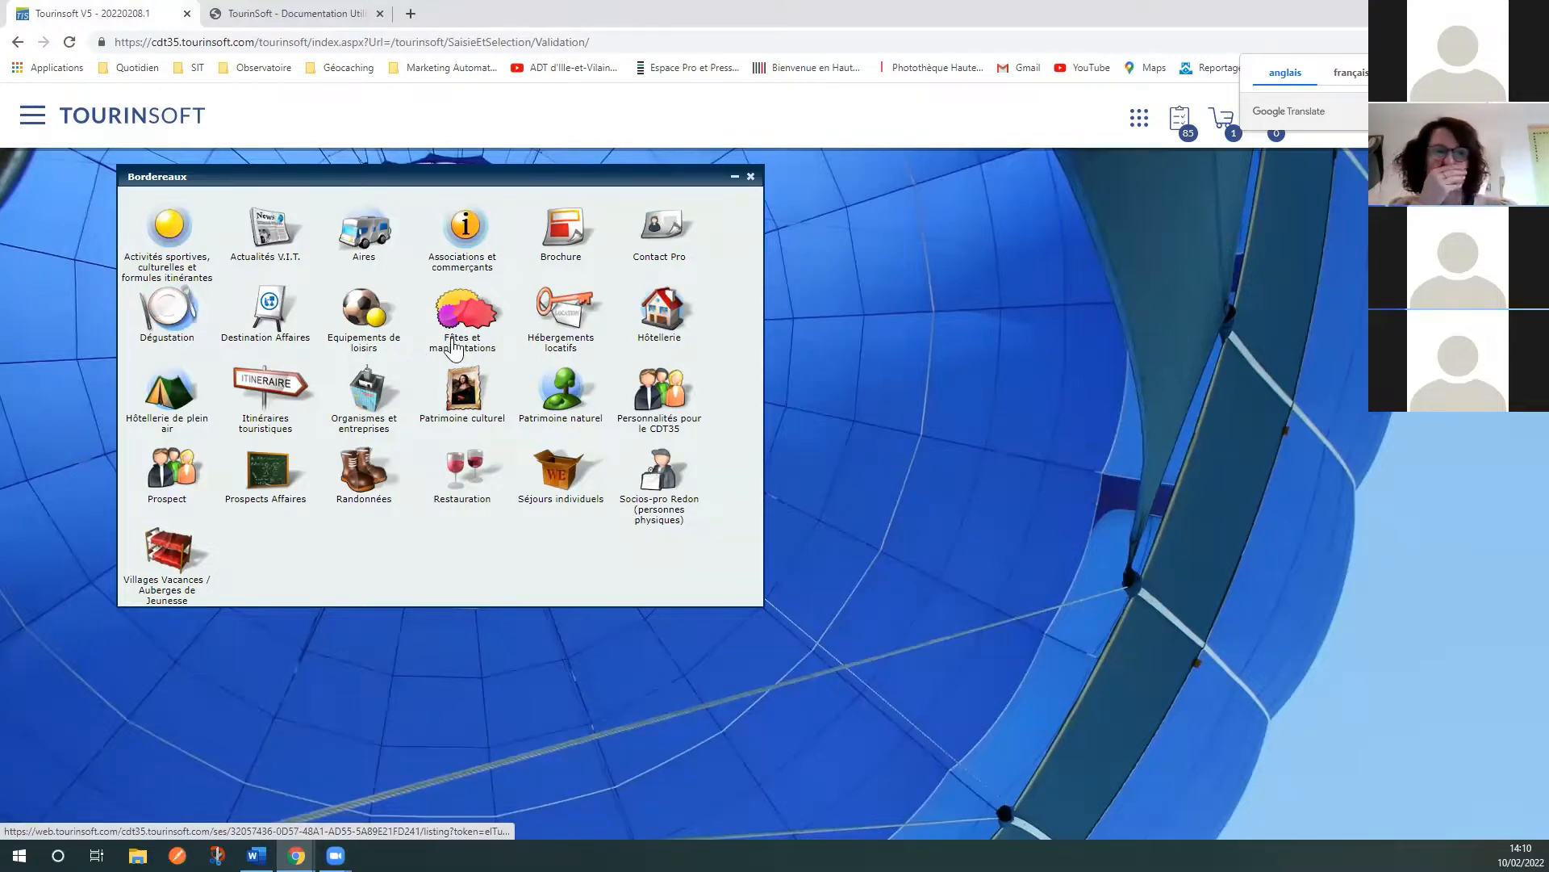
# Step: In Fêtes et manifestations, filter the offers by zone ZONE CDT 35 and the date 14/02/2022 for both start and end
pyautogui.click(454, 349)
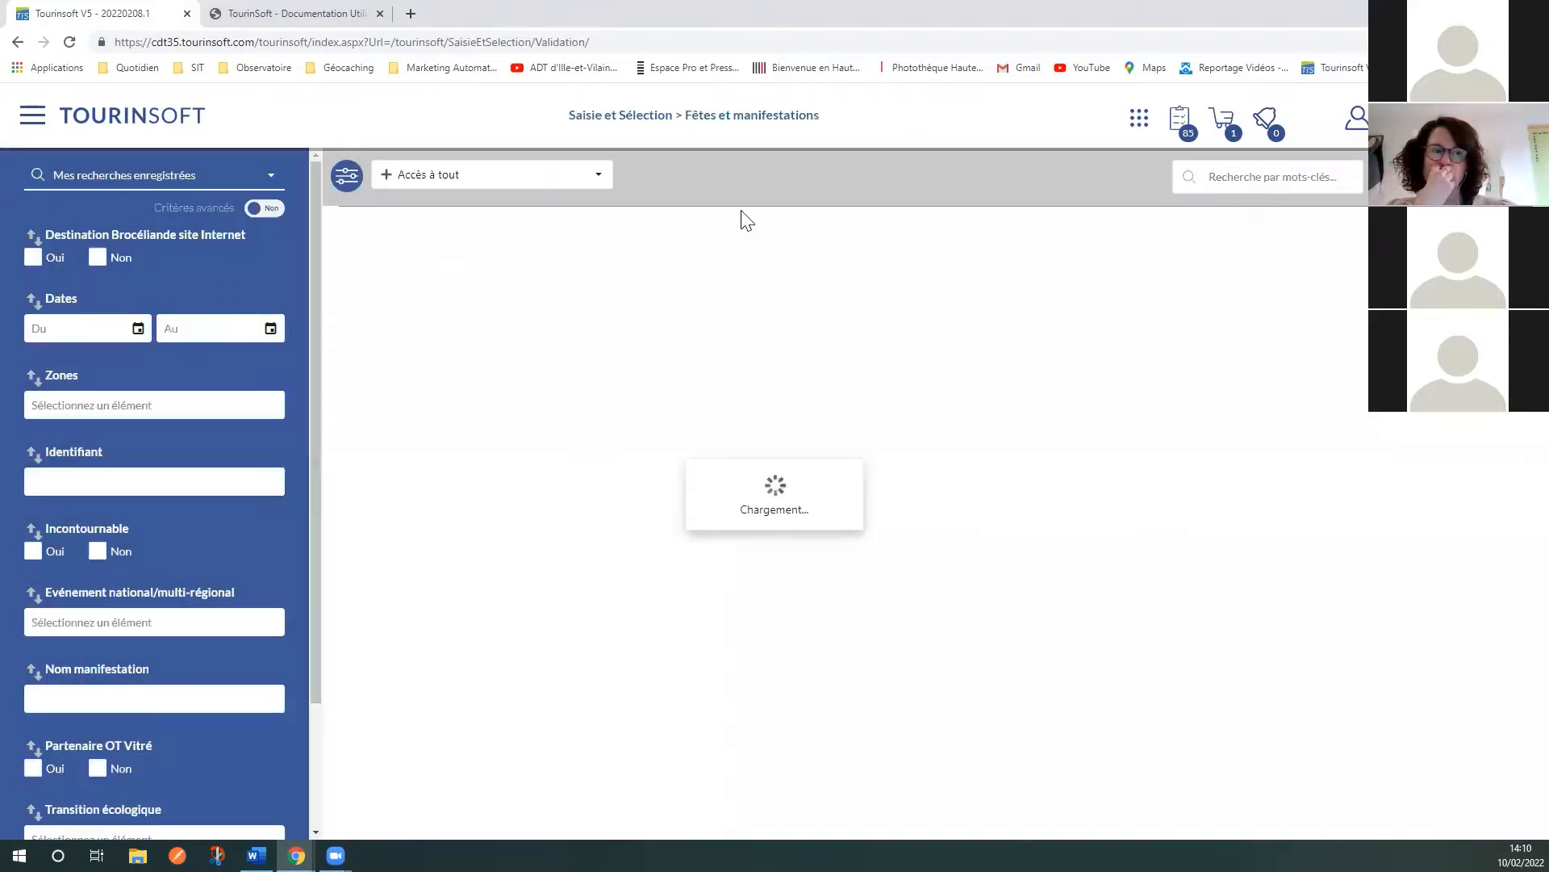
pyautogui.click(100, 408)
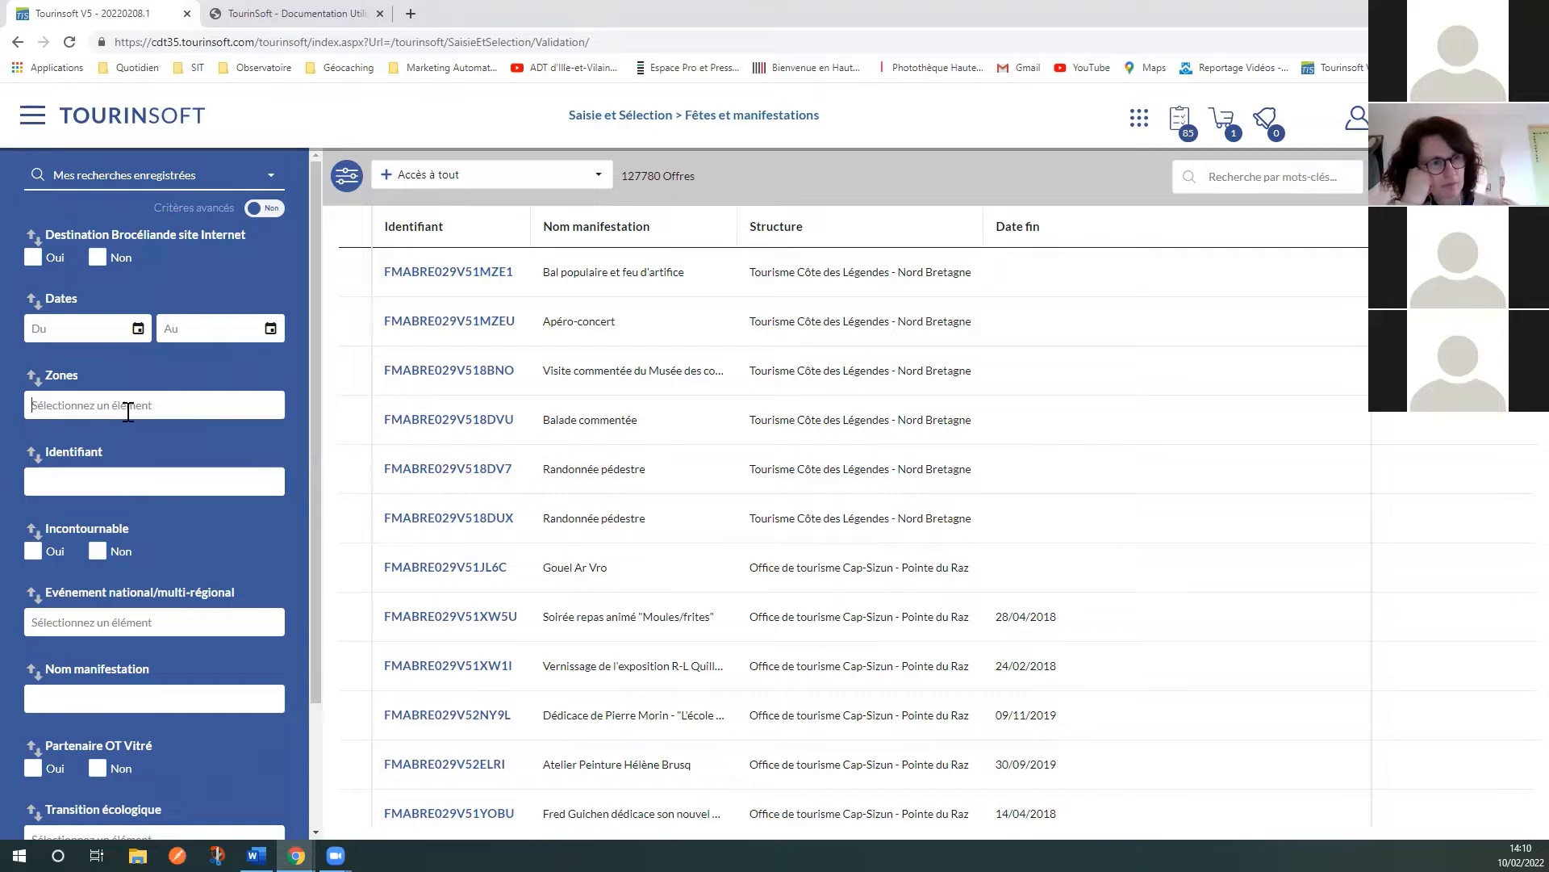
pyautogui.click(78, 413)
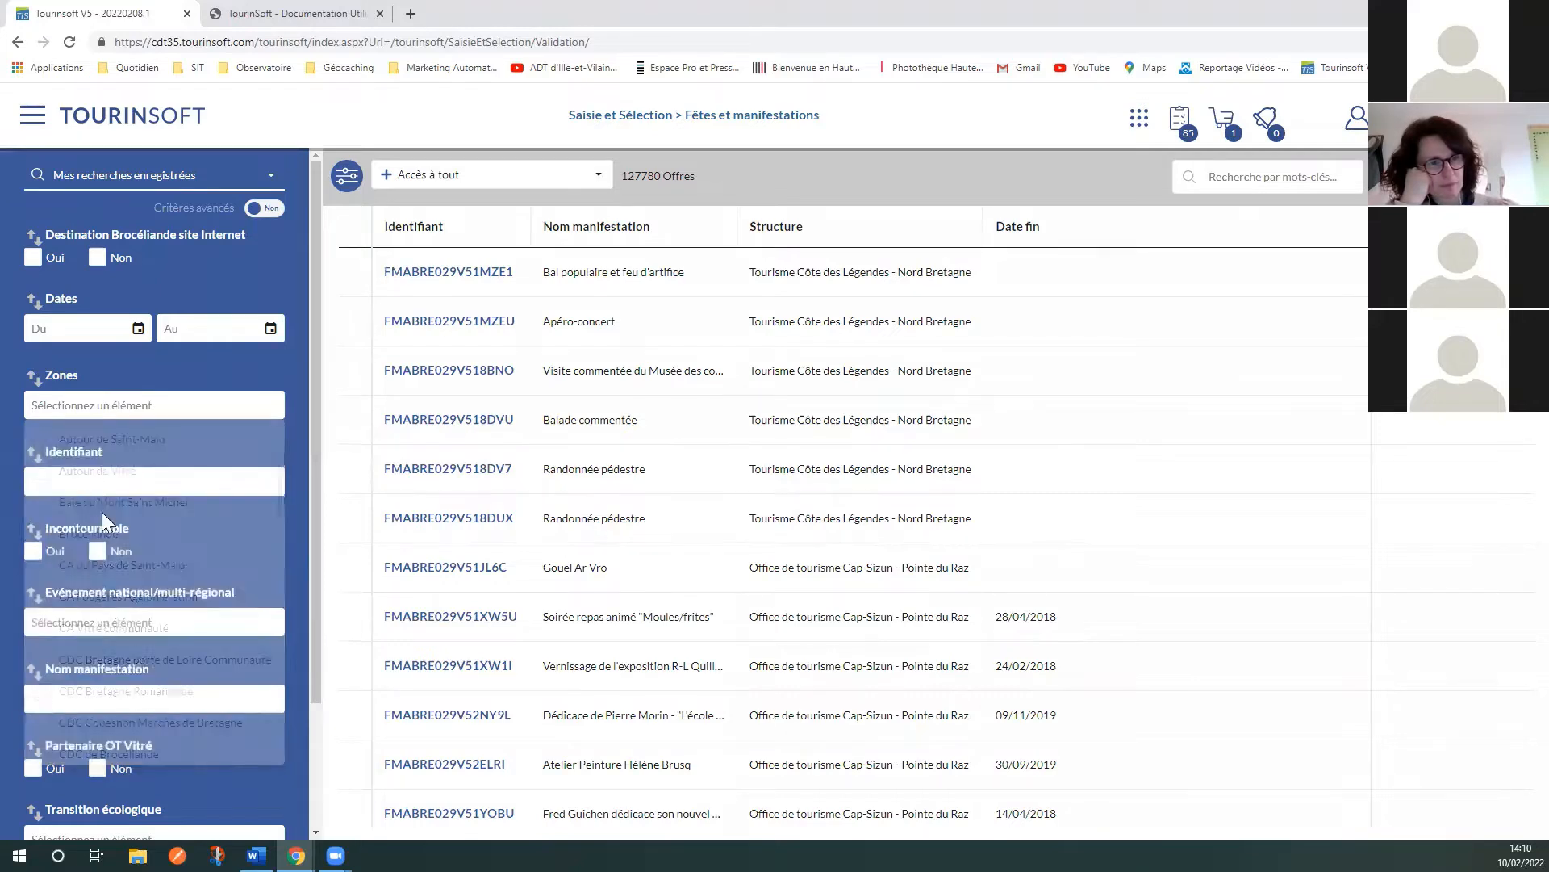
pyautogui.scroll(-2, 105, 508)
pyautogui.scroll(2, 117, 342)
pyautogui.click(104, 400)
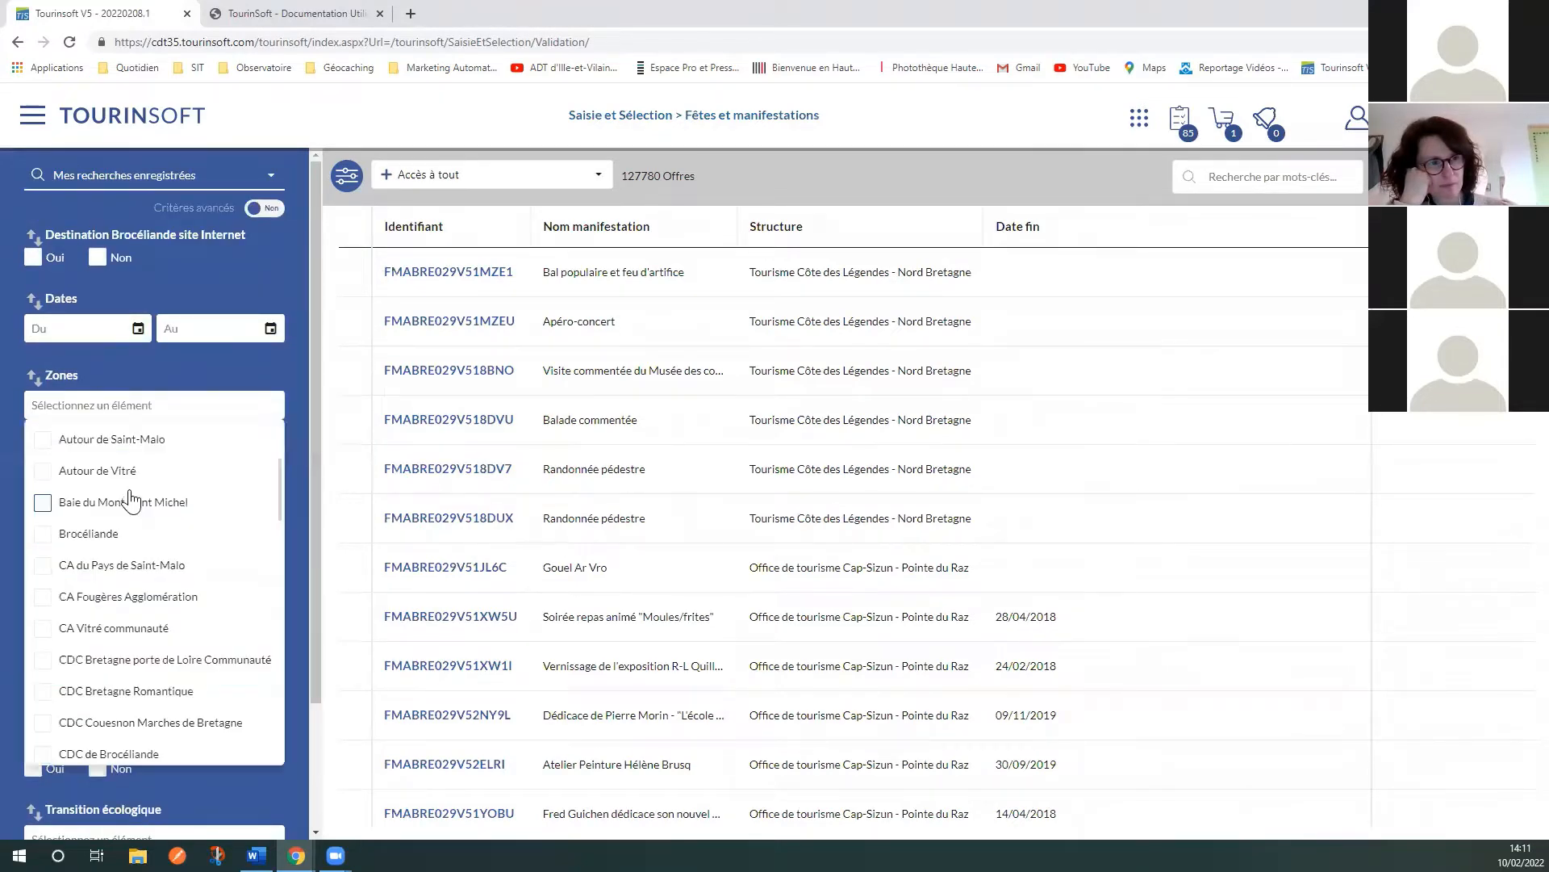
pyautogui.scroll(-10, 129, 516)
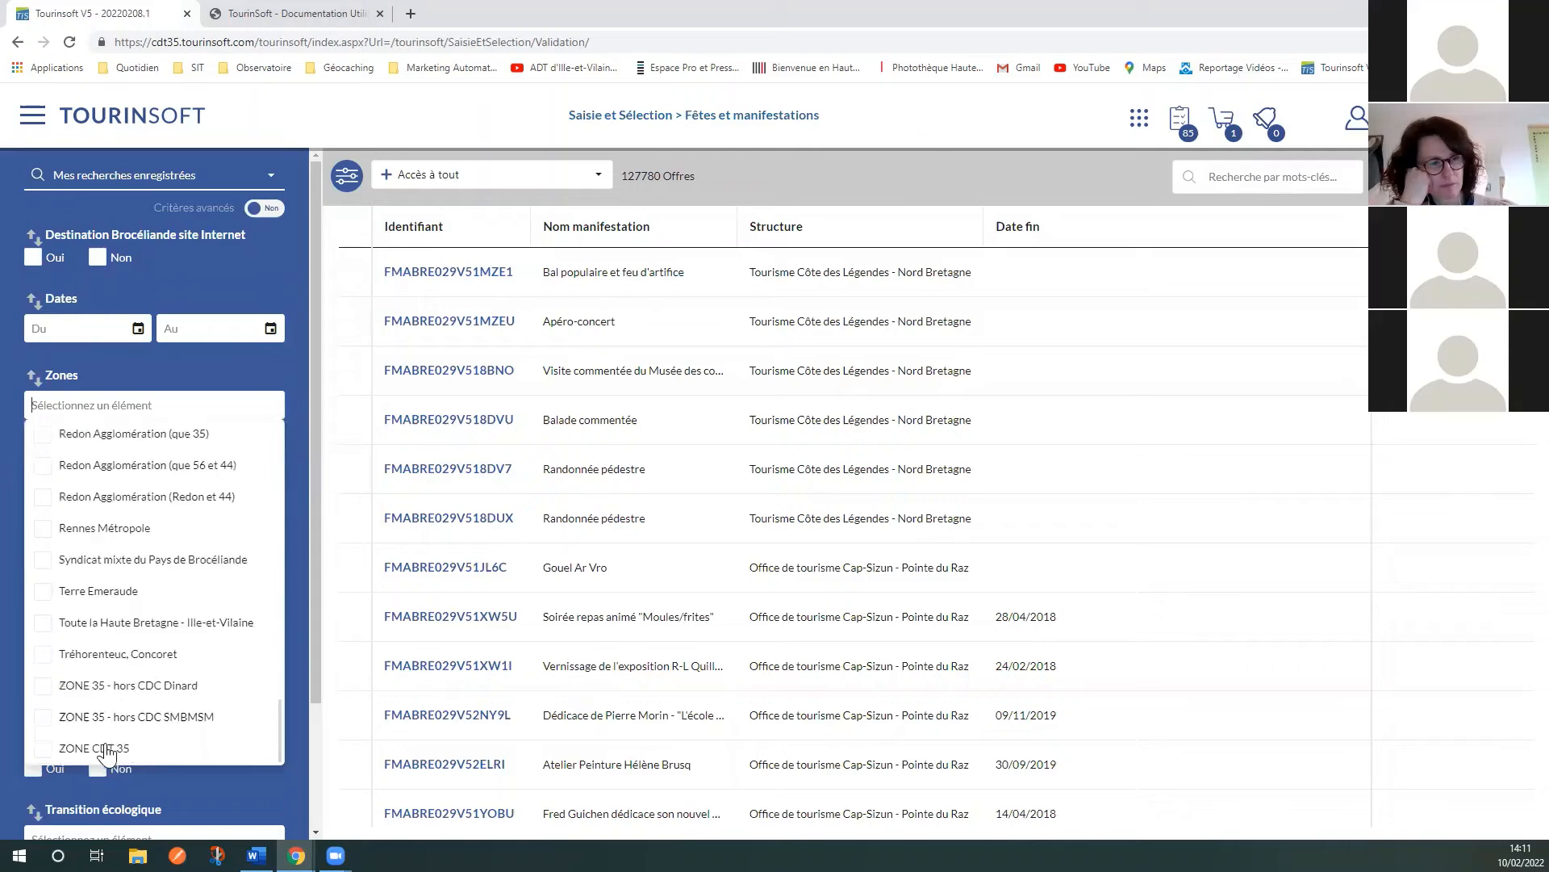
pyautogui.click(105, 749)
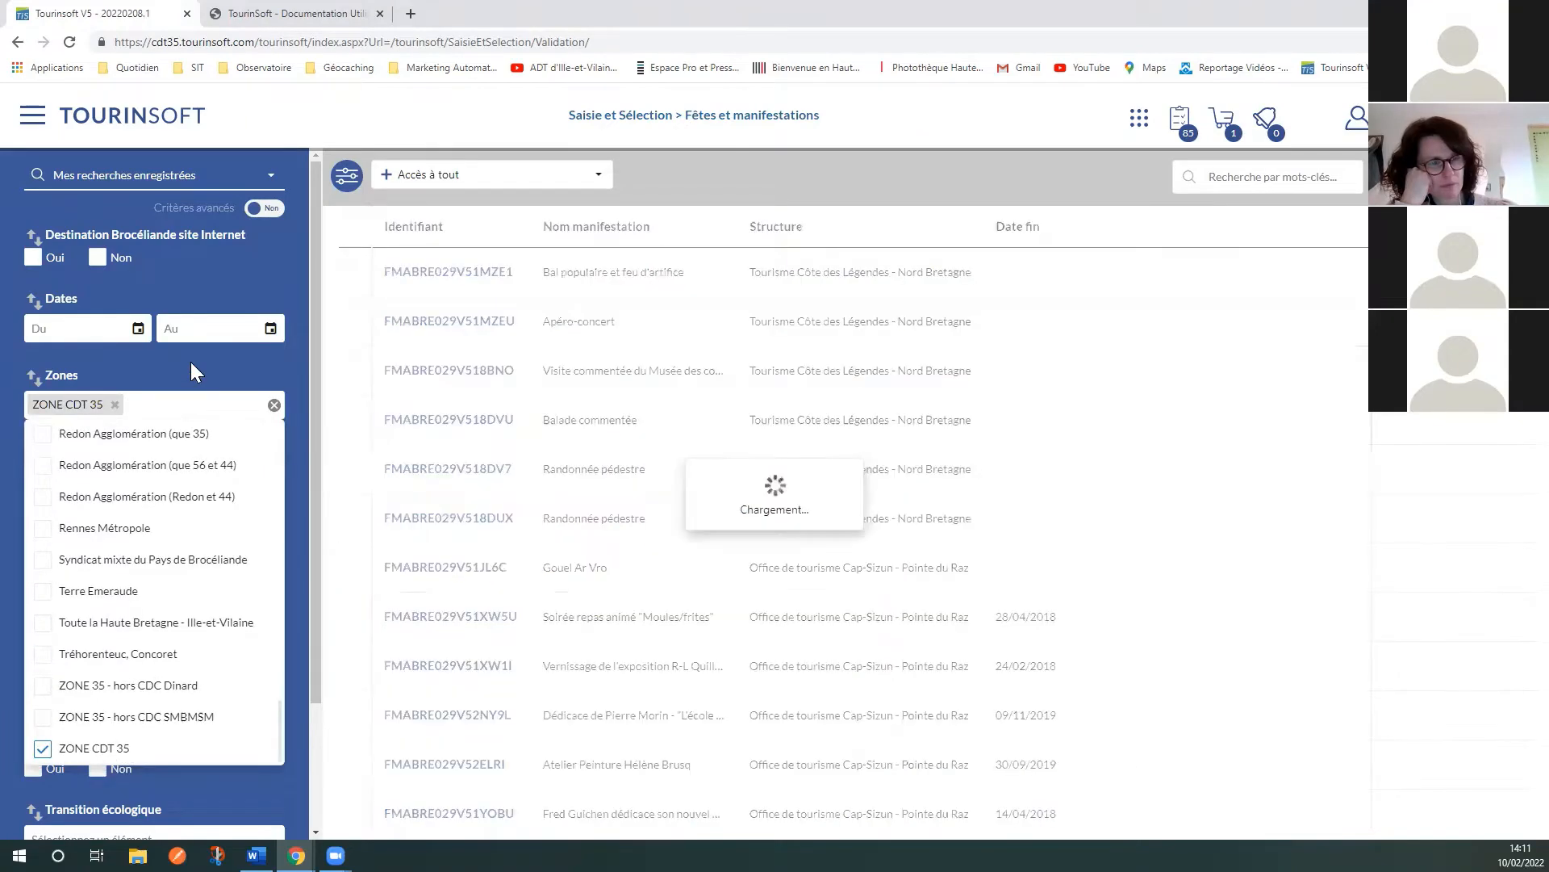
pyautogui.click(147, 331)
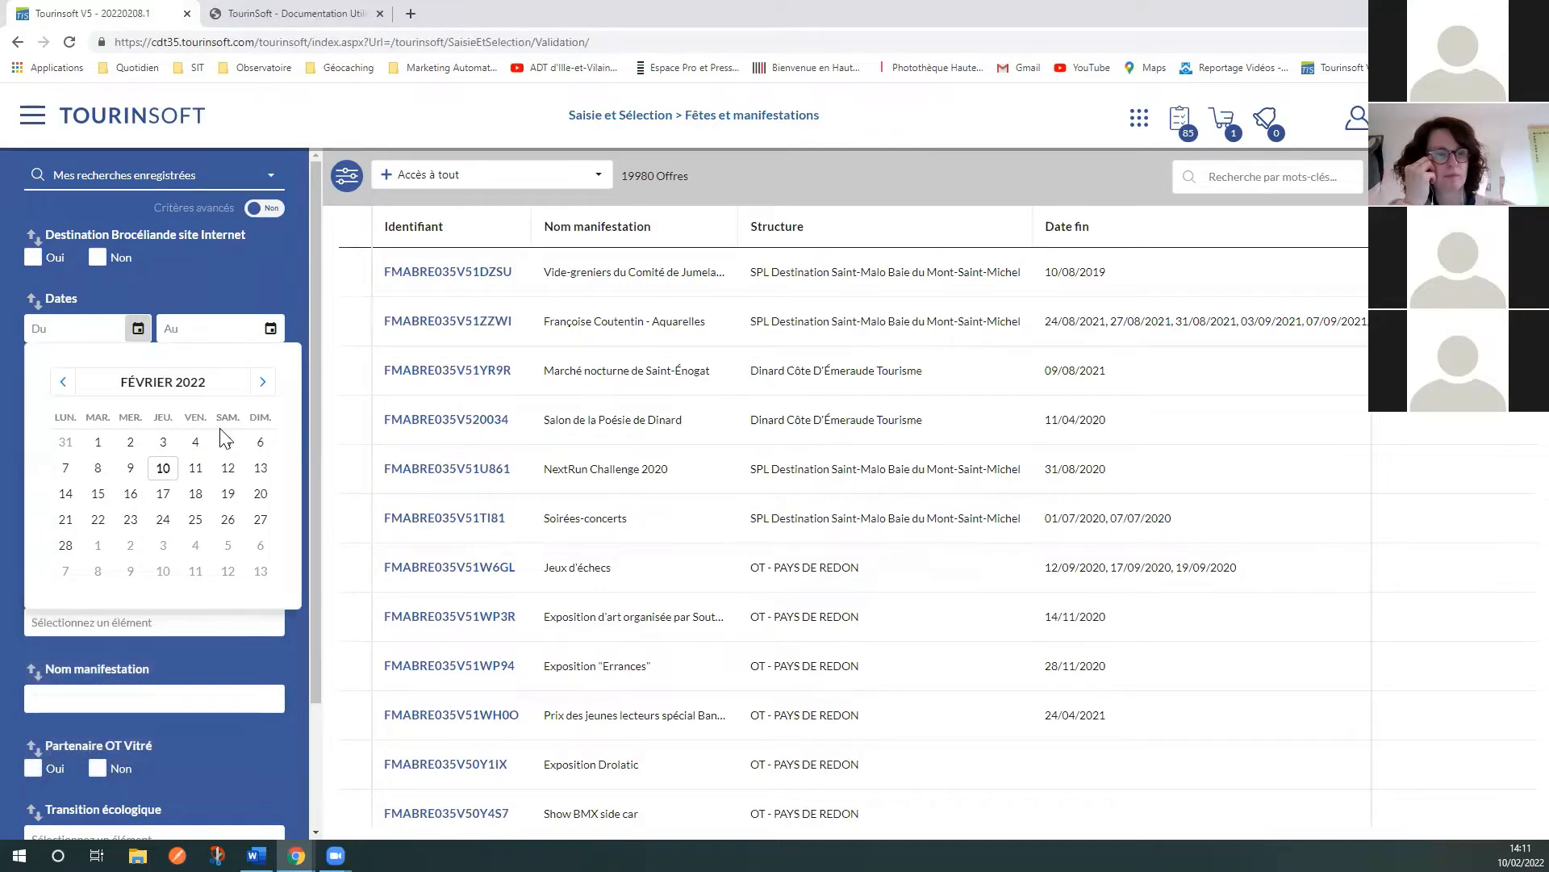
pyautogui.click(65, 494)
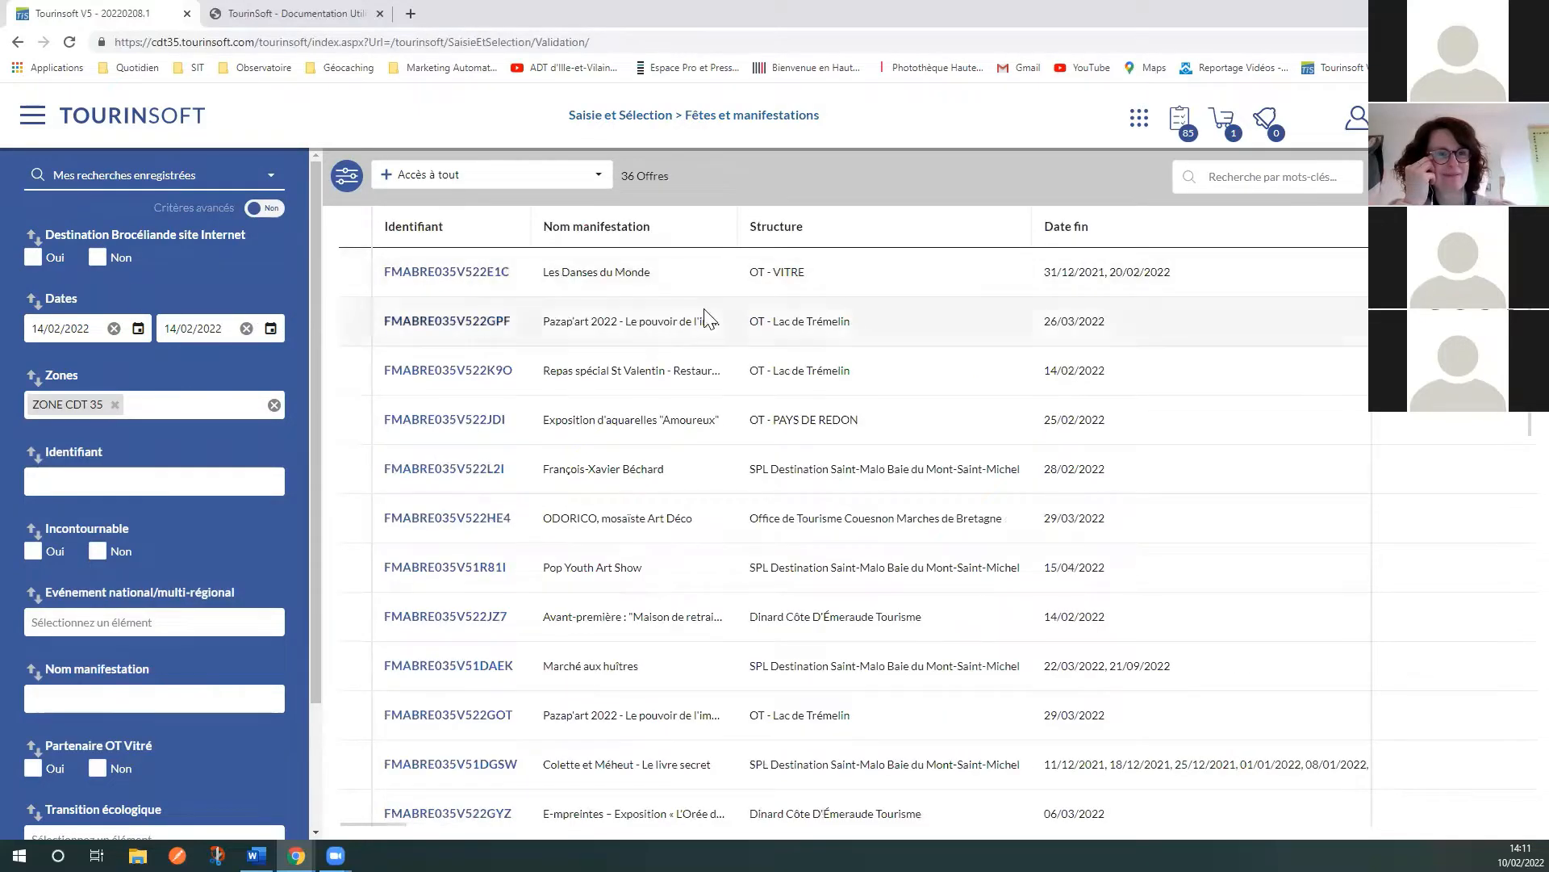
# Step: Create a saved search from the current criteria, labelled ADT35_fma_Saint_Valentin and shared as Pour moi
pyautogui.click(97, 174)
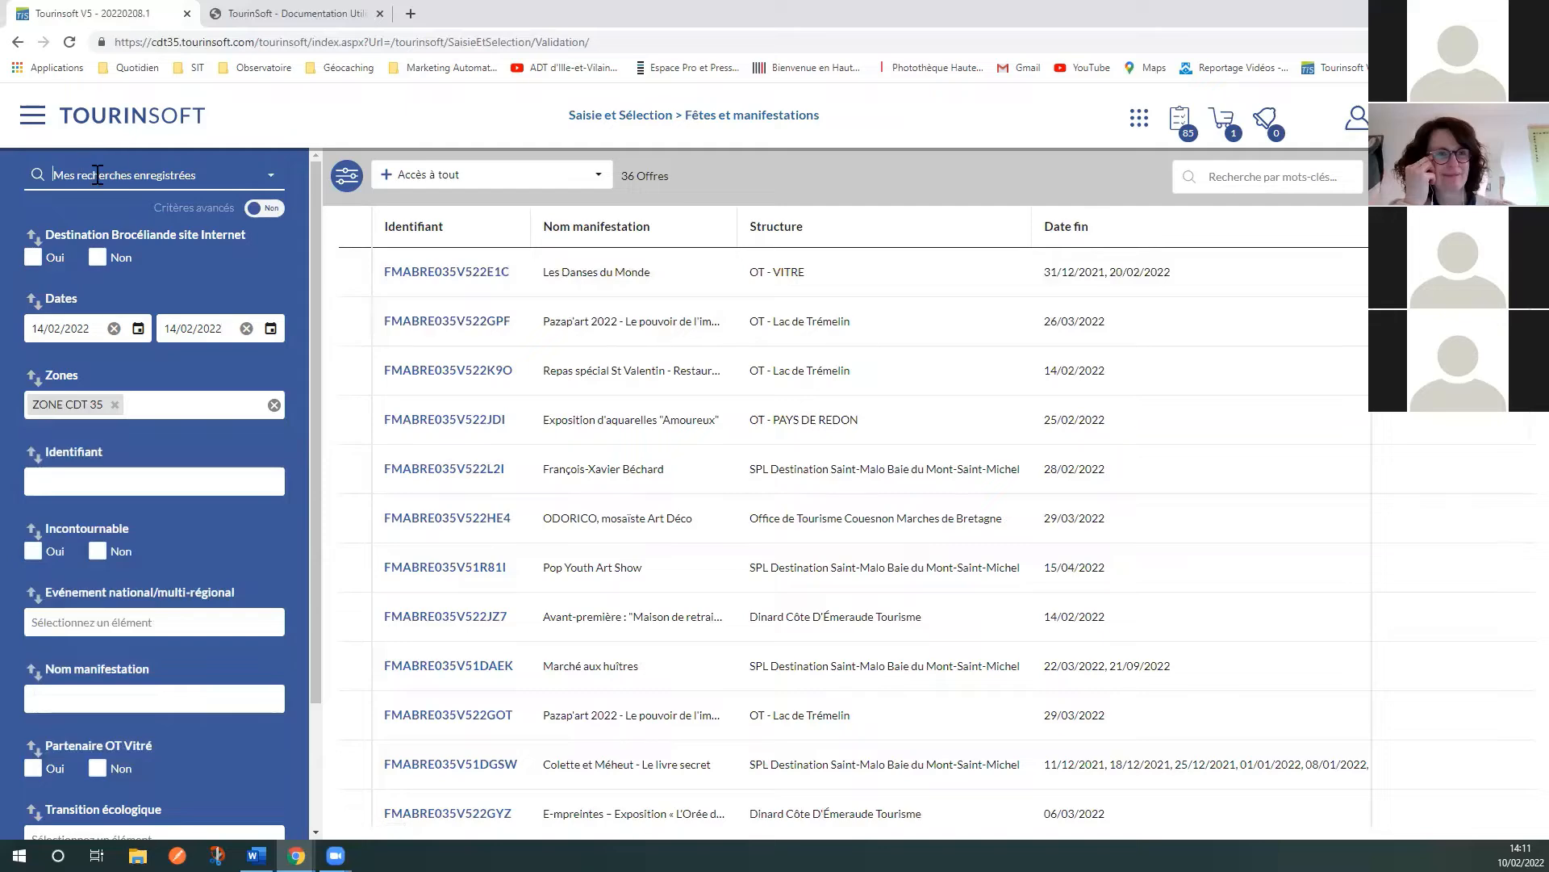
pyautogui.click(93, 197)
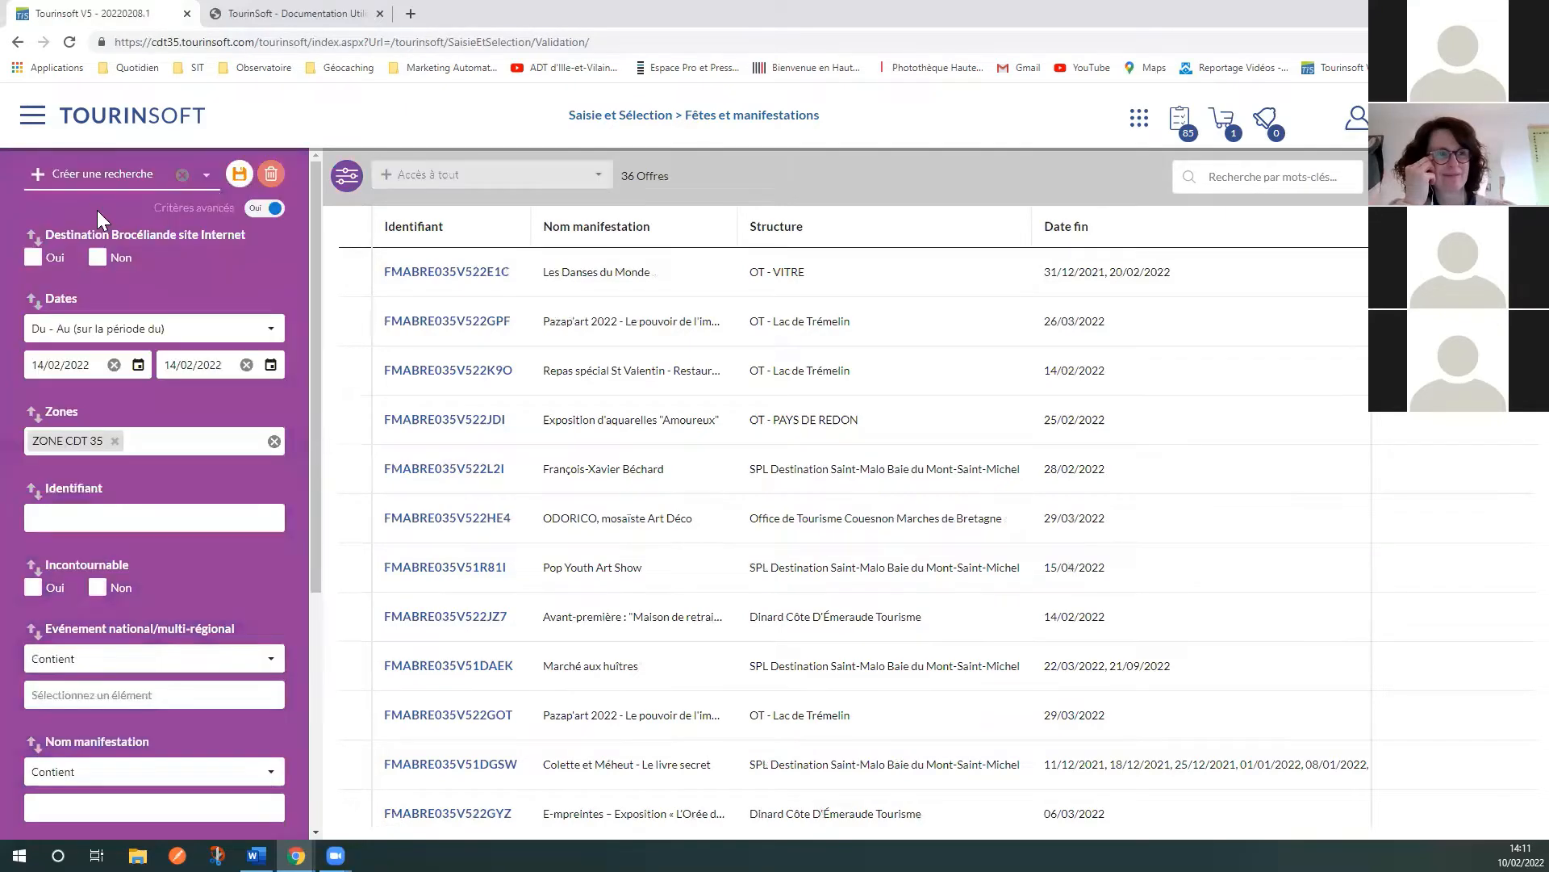
pyautogui.click(239, 173)
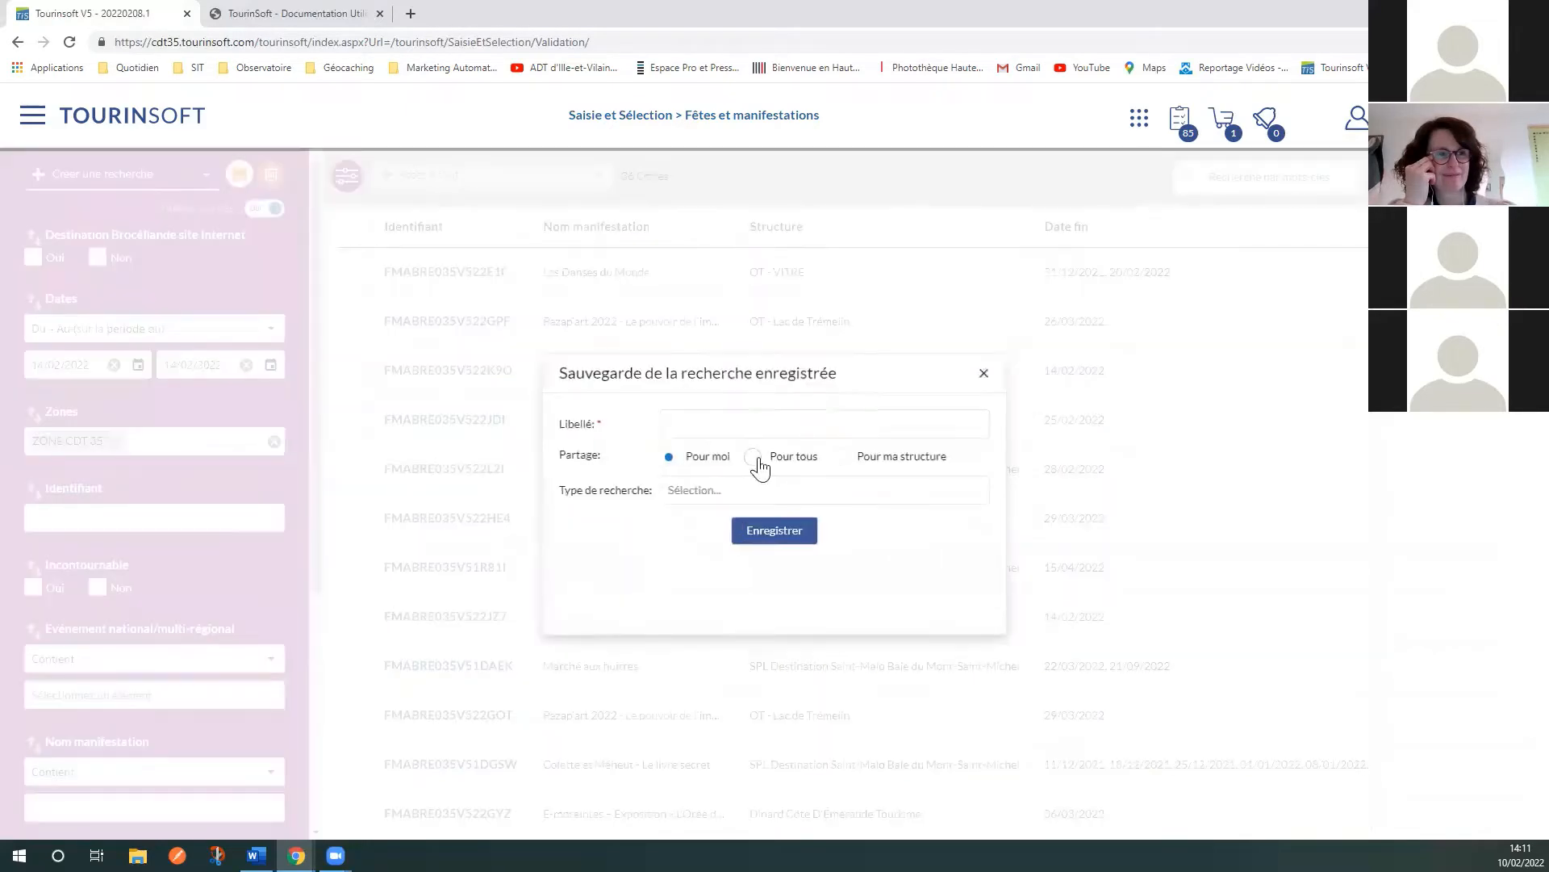
pyautogui.write('ADT35')
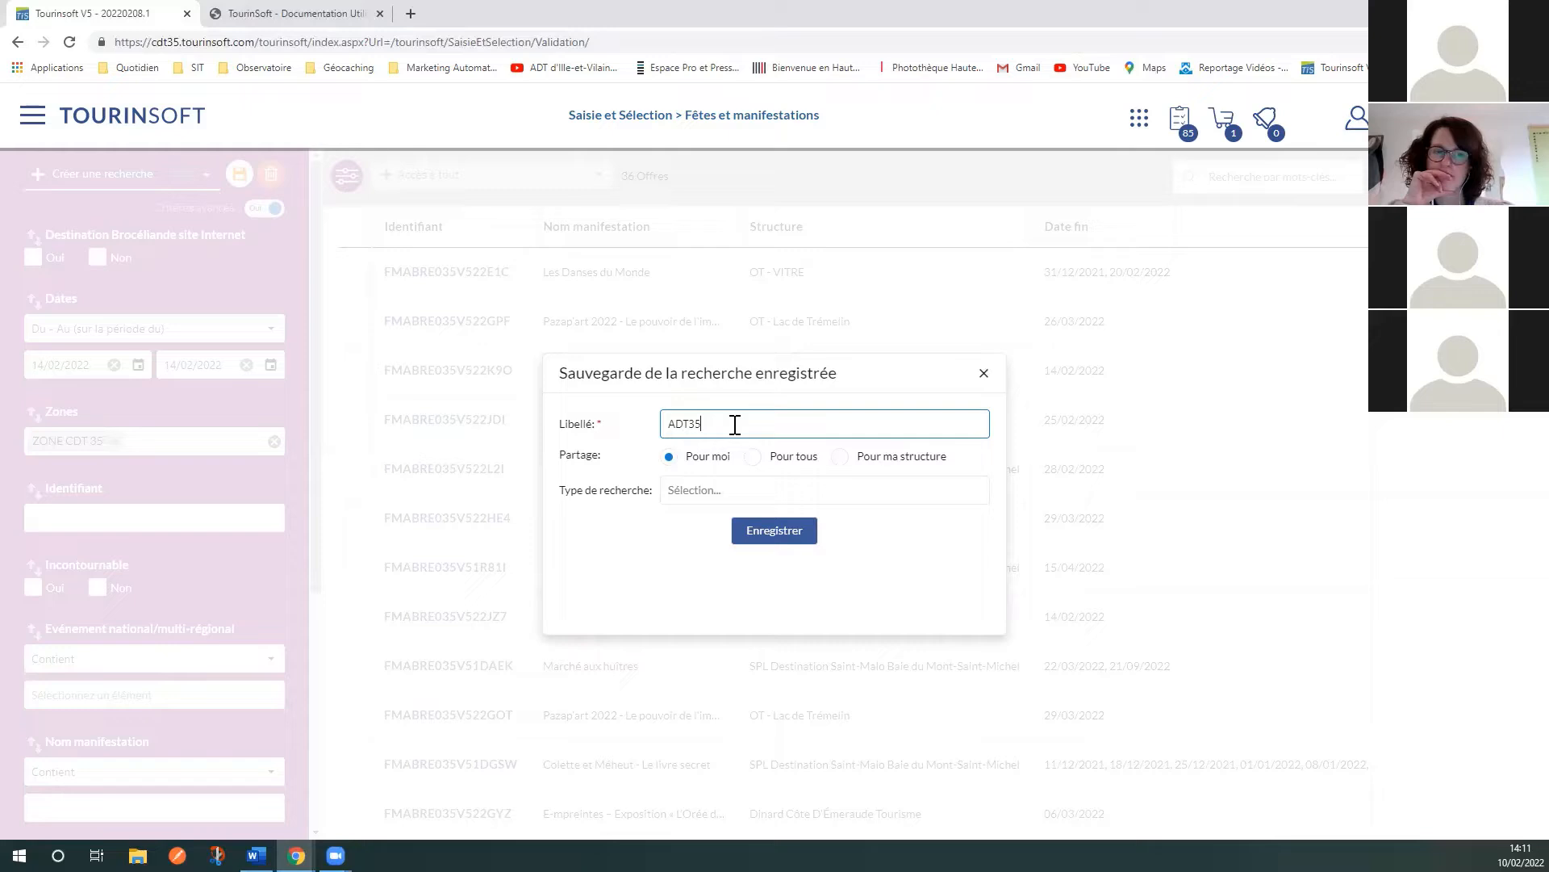
pyautogui.write('_fma')
pyautogui.write('_')
pyautogui.write('S7')
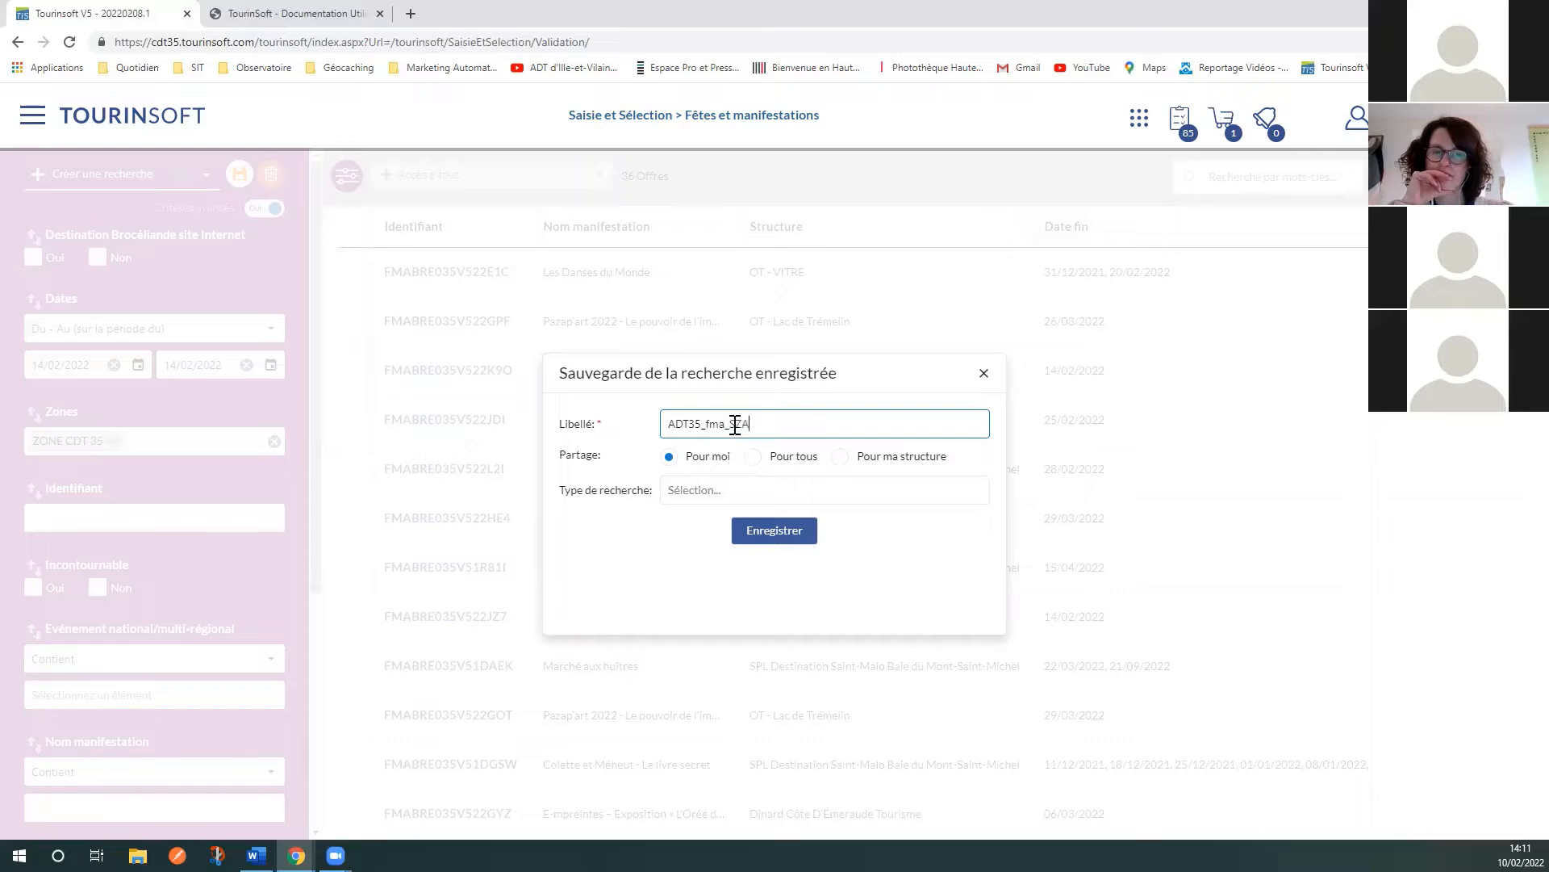
pyautogui.write('aint_Valentin')
pyautogui.click(772, 532)
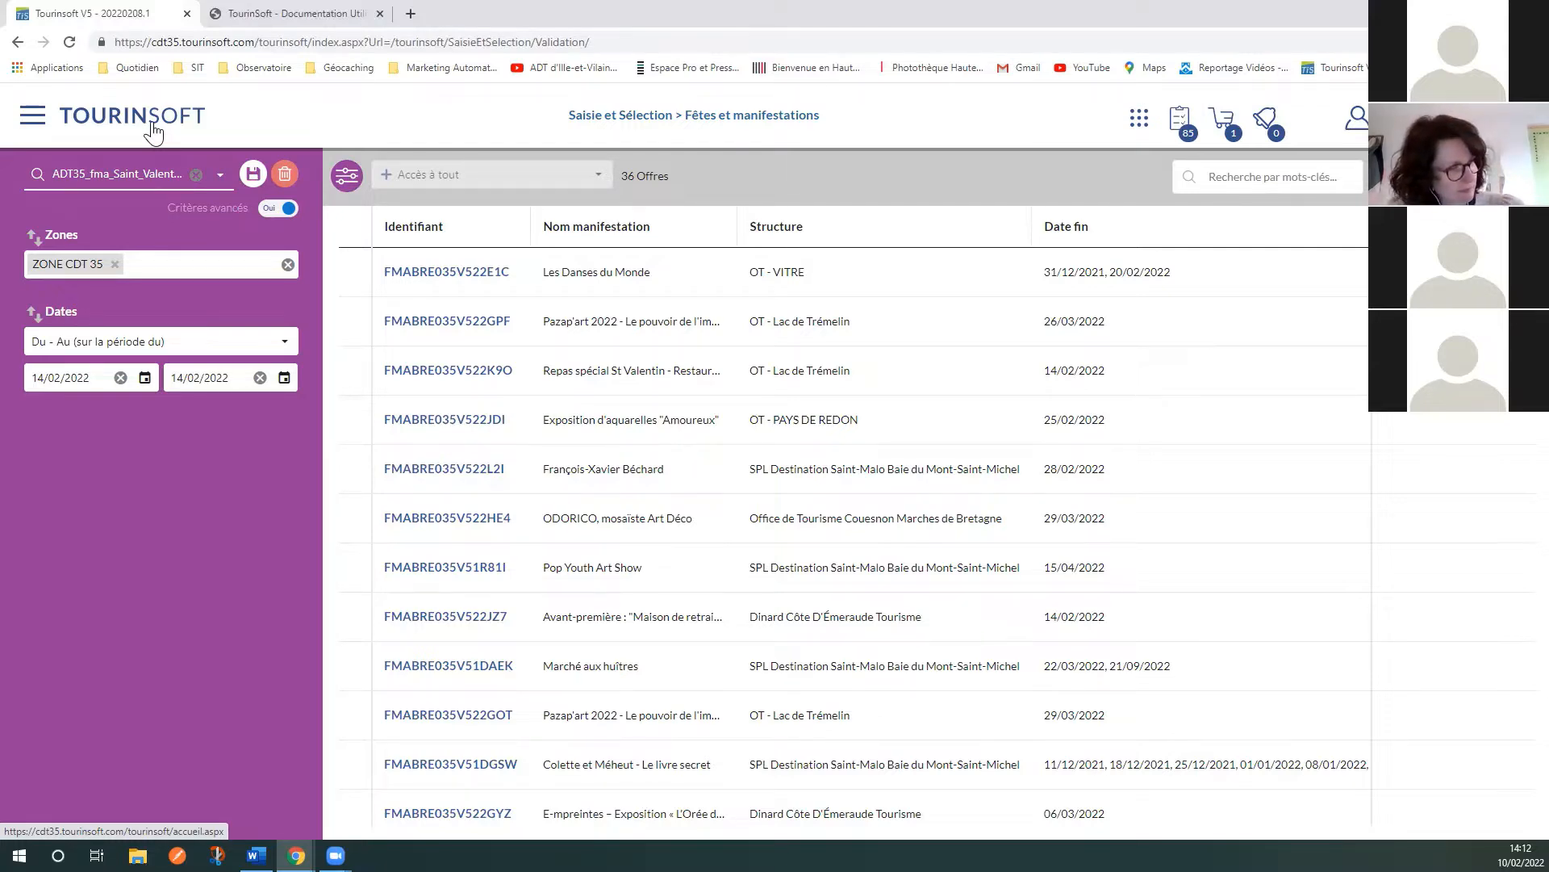
# Step: Start a new offer in Activités sportives, culturelles et formules itinérantes and review its Identification fields down to Qui contacter
pyautogui.click(153, 132)
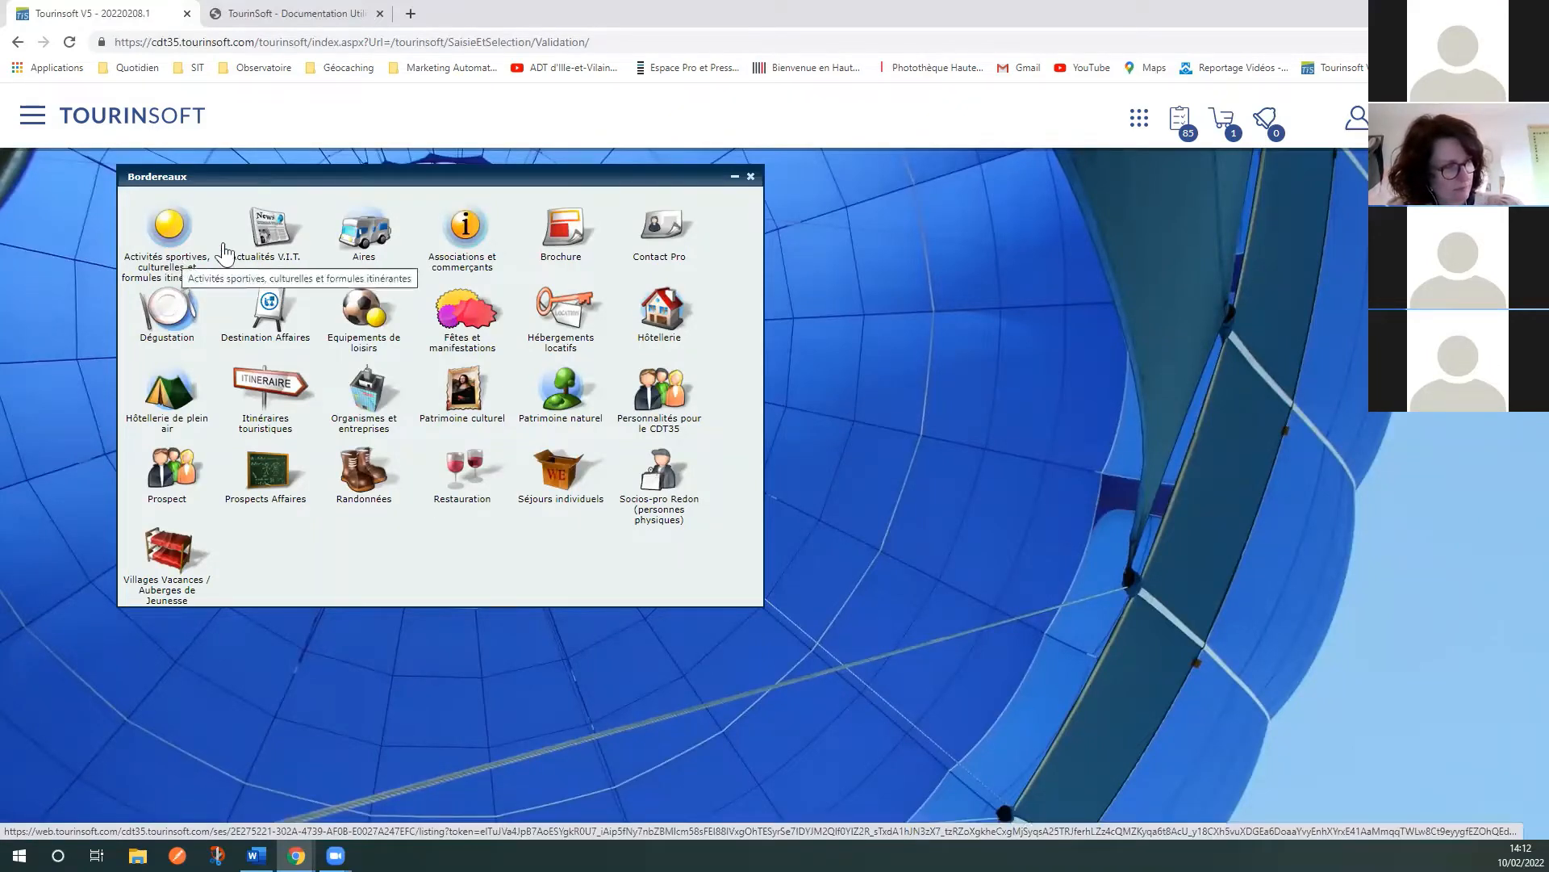
pyautogui.click(185, 261)
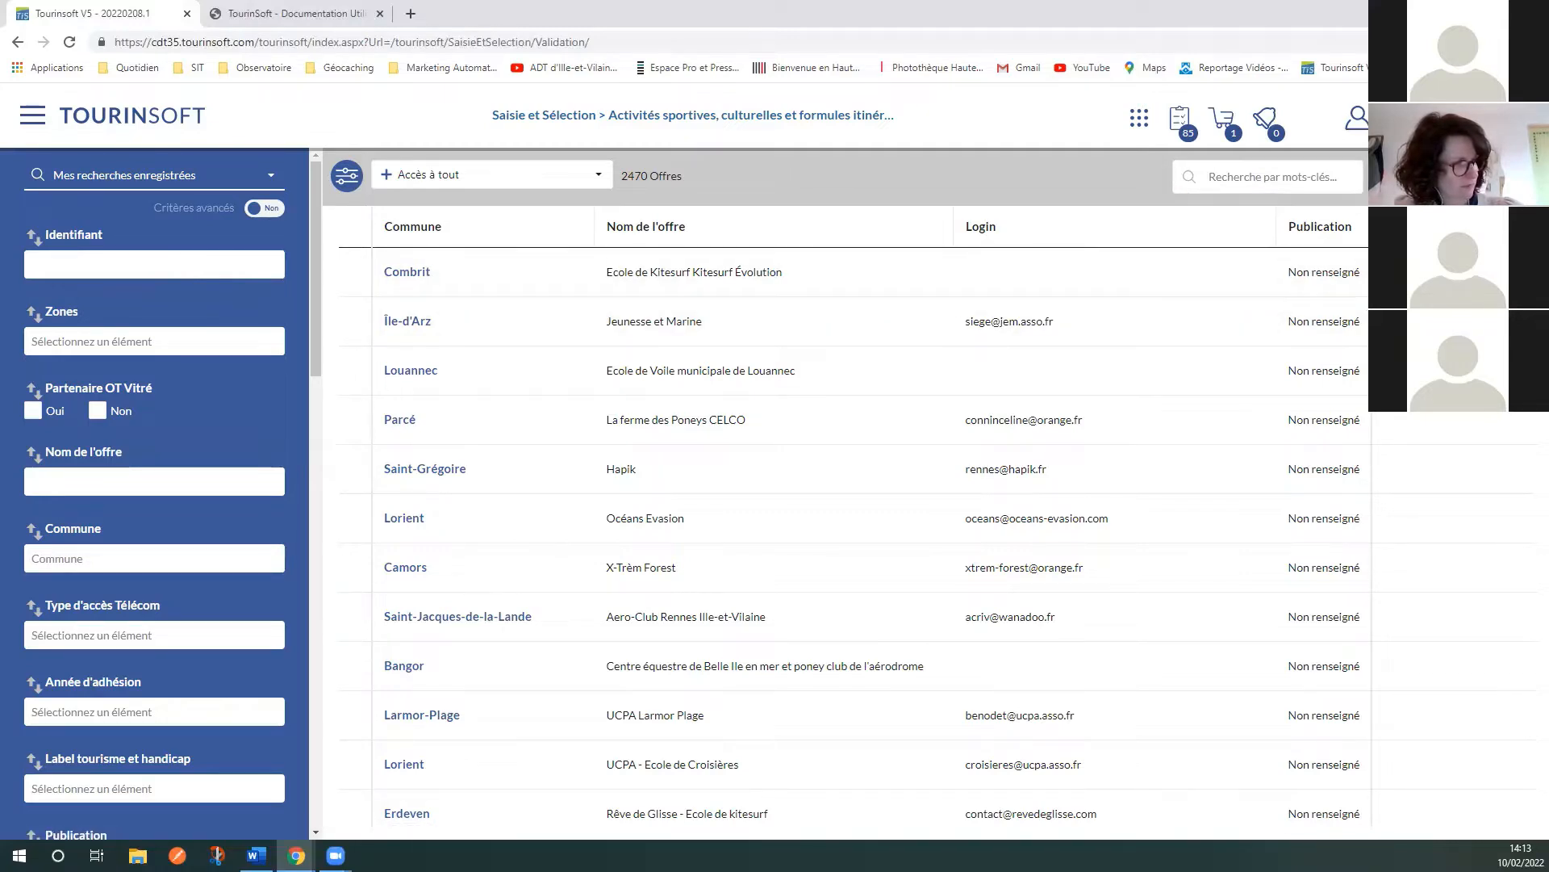
pyautogui.click(386, 175)
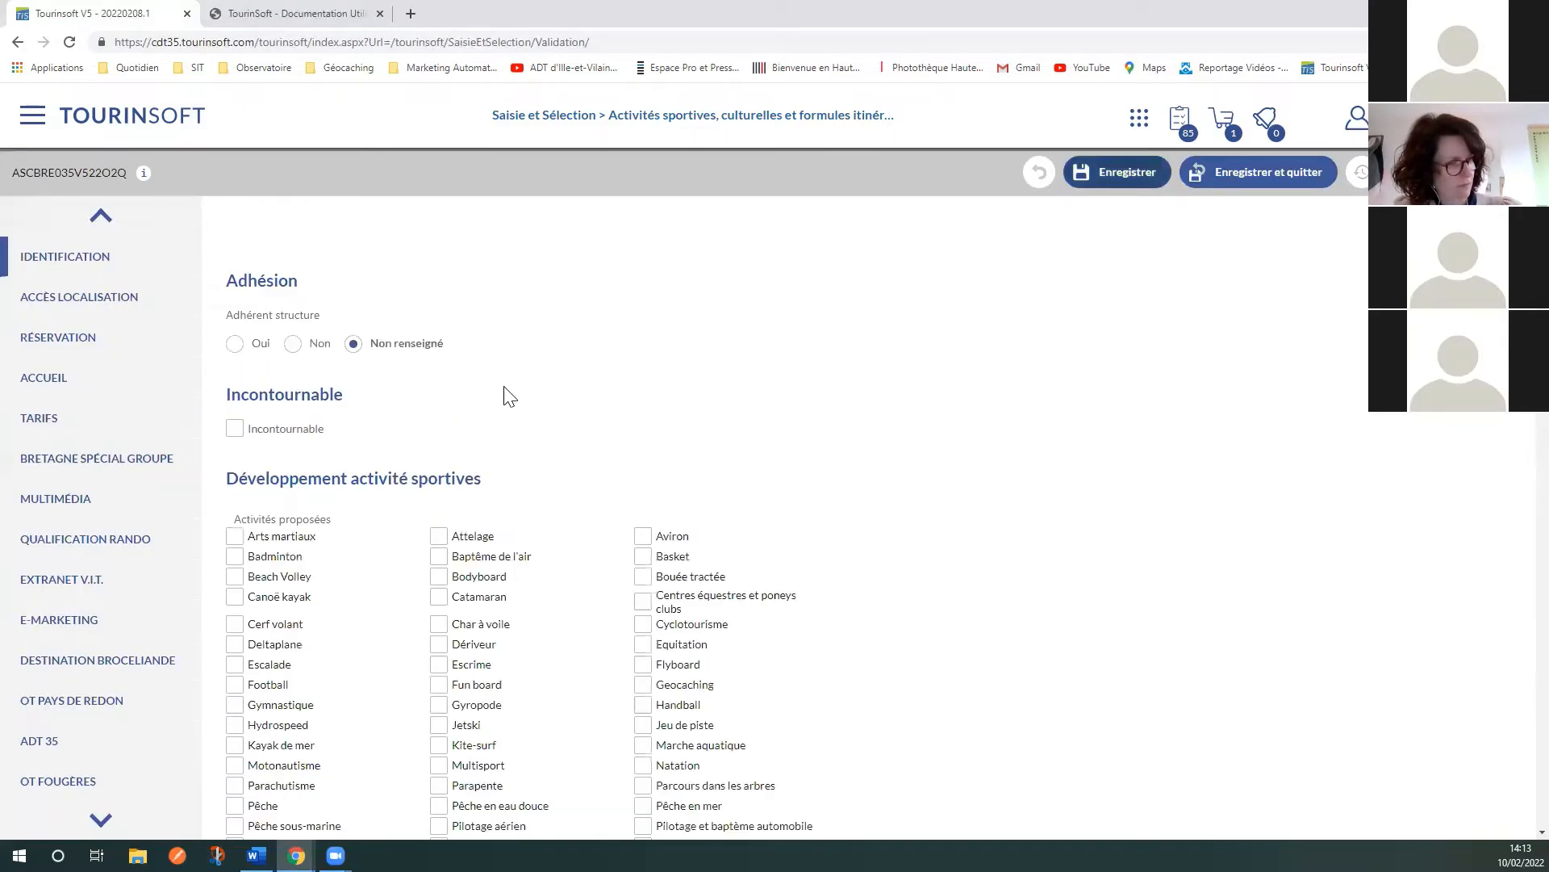
pyautogui.scroll(-2, 359, 363)
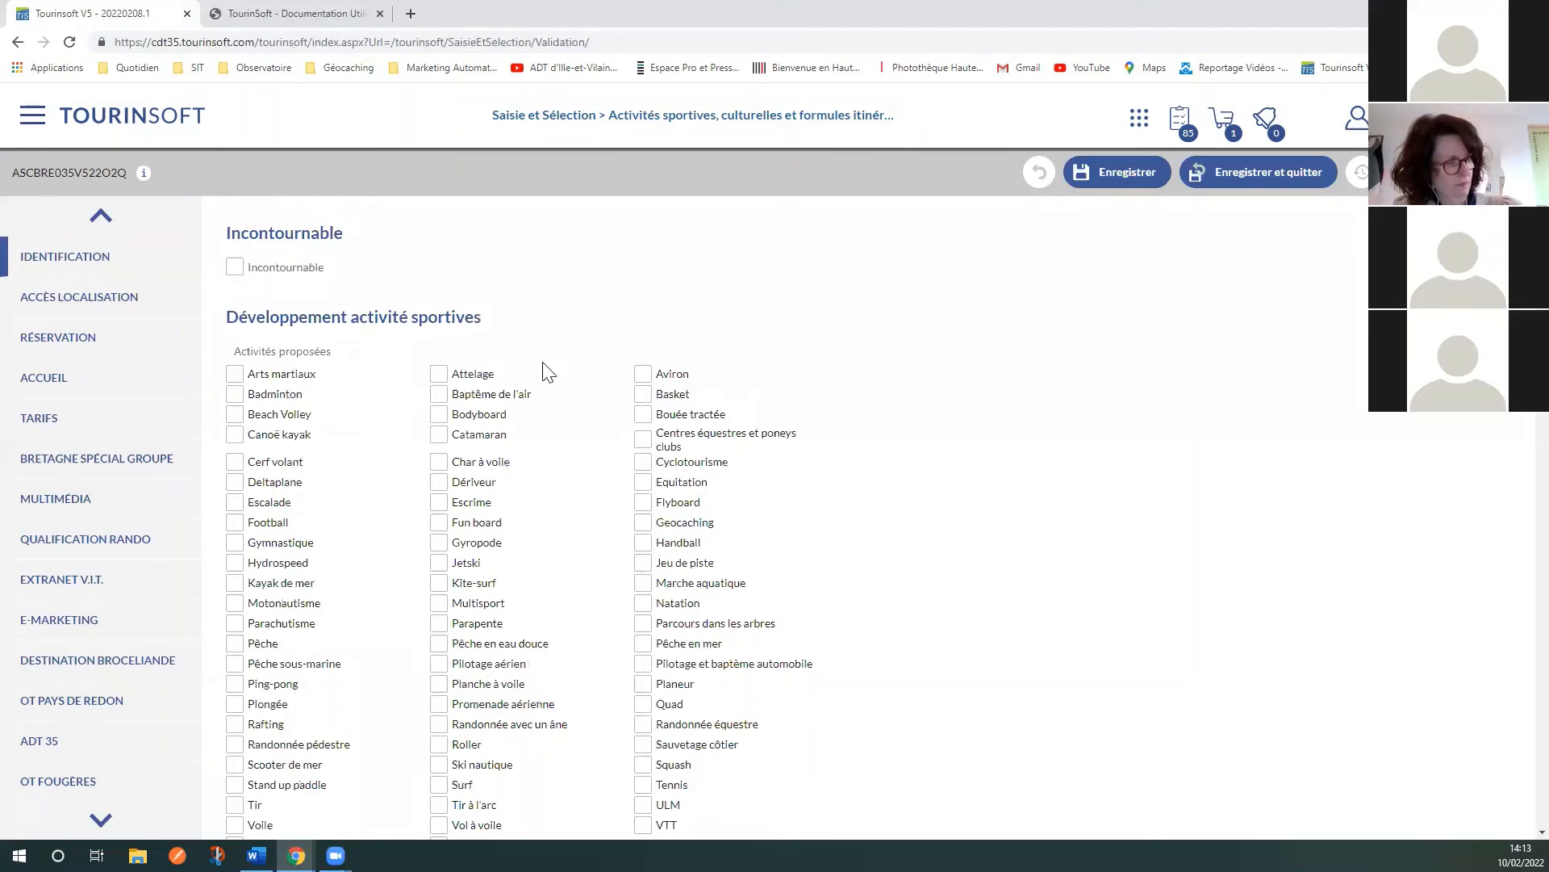
pyautogui.scroll(-2, 597, 523)
pyautogui.scroll(-4, 597, 522)
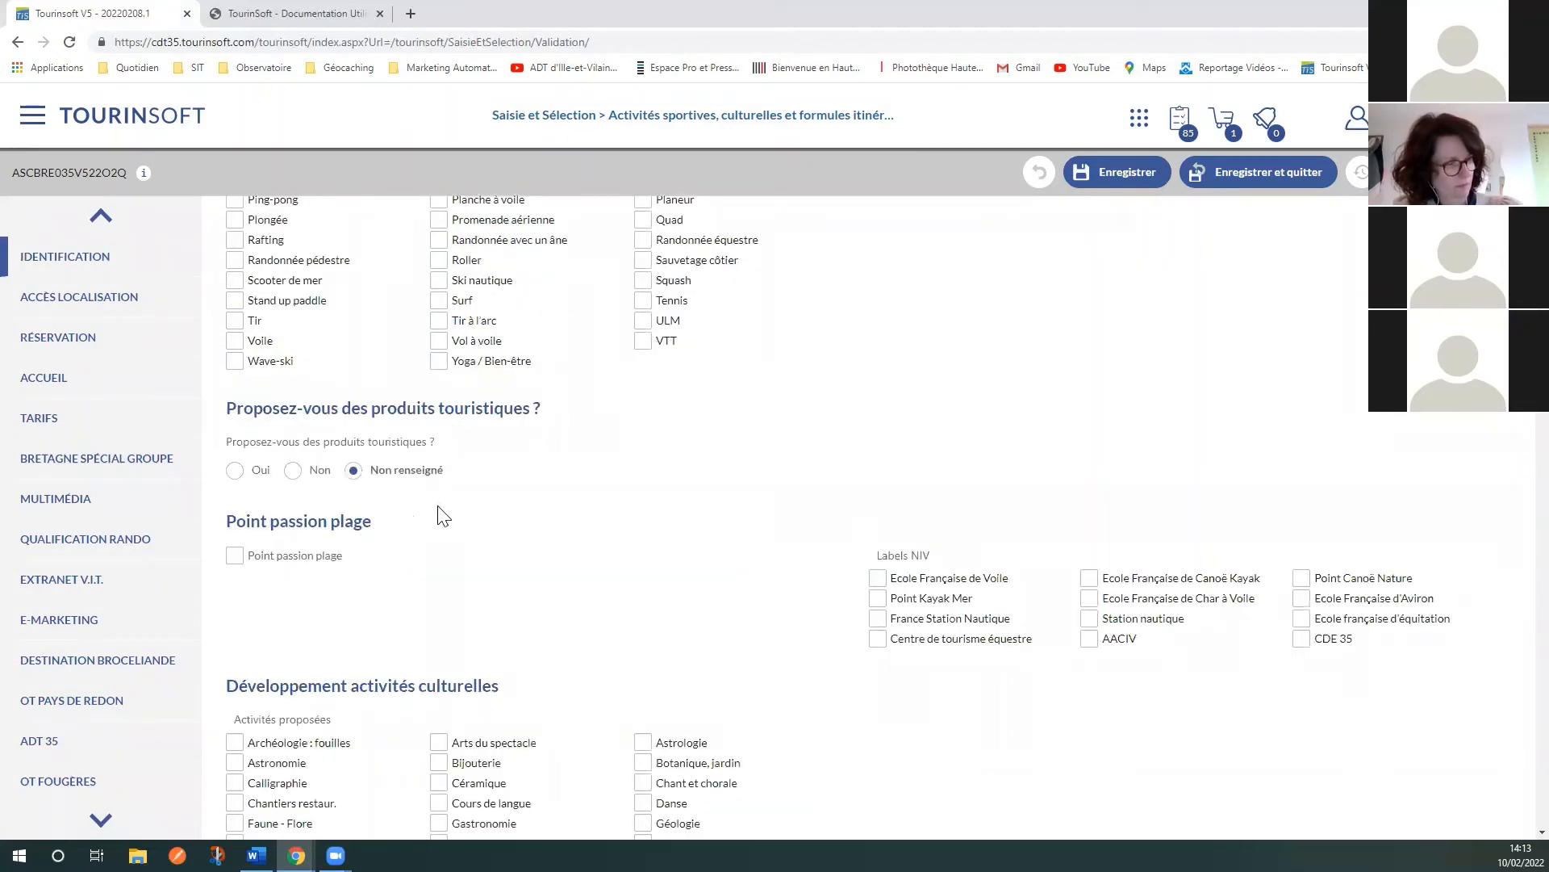
pyautogui.scroll(-6, 750, 543)
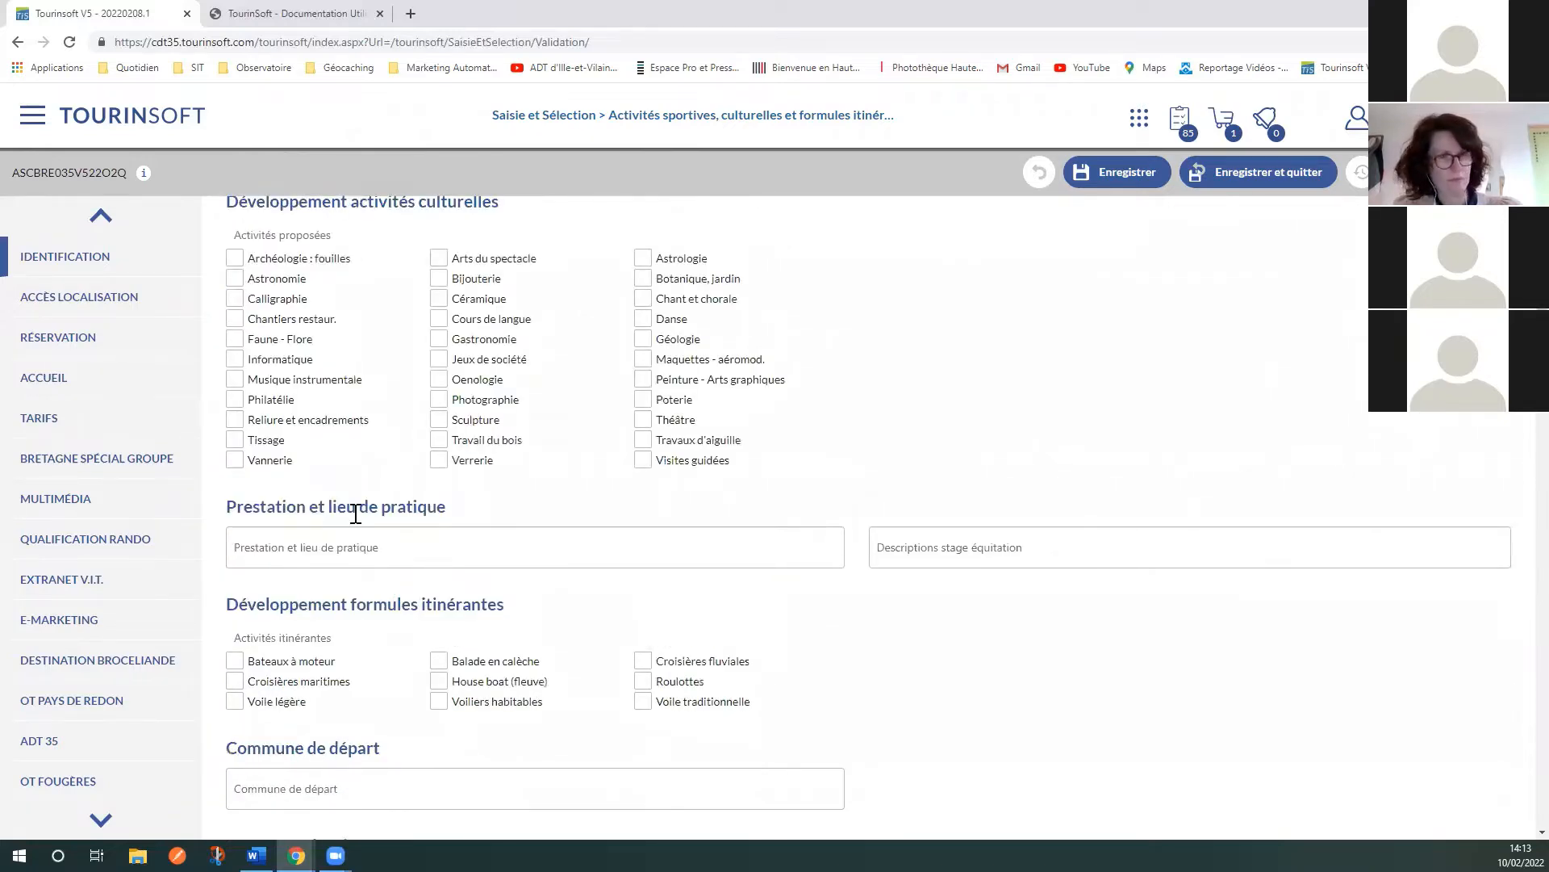
pyautogui.scroll(-1, 820, 597)
pyautogui.scroll(-7, 820, 593)
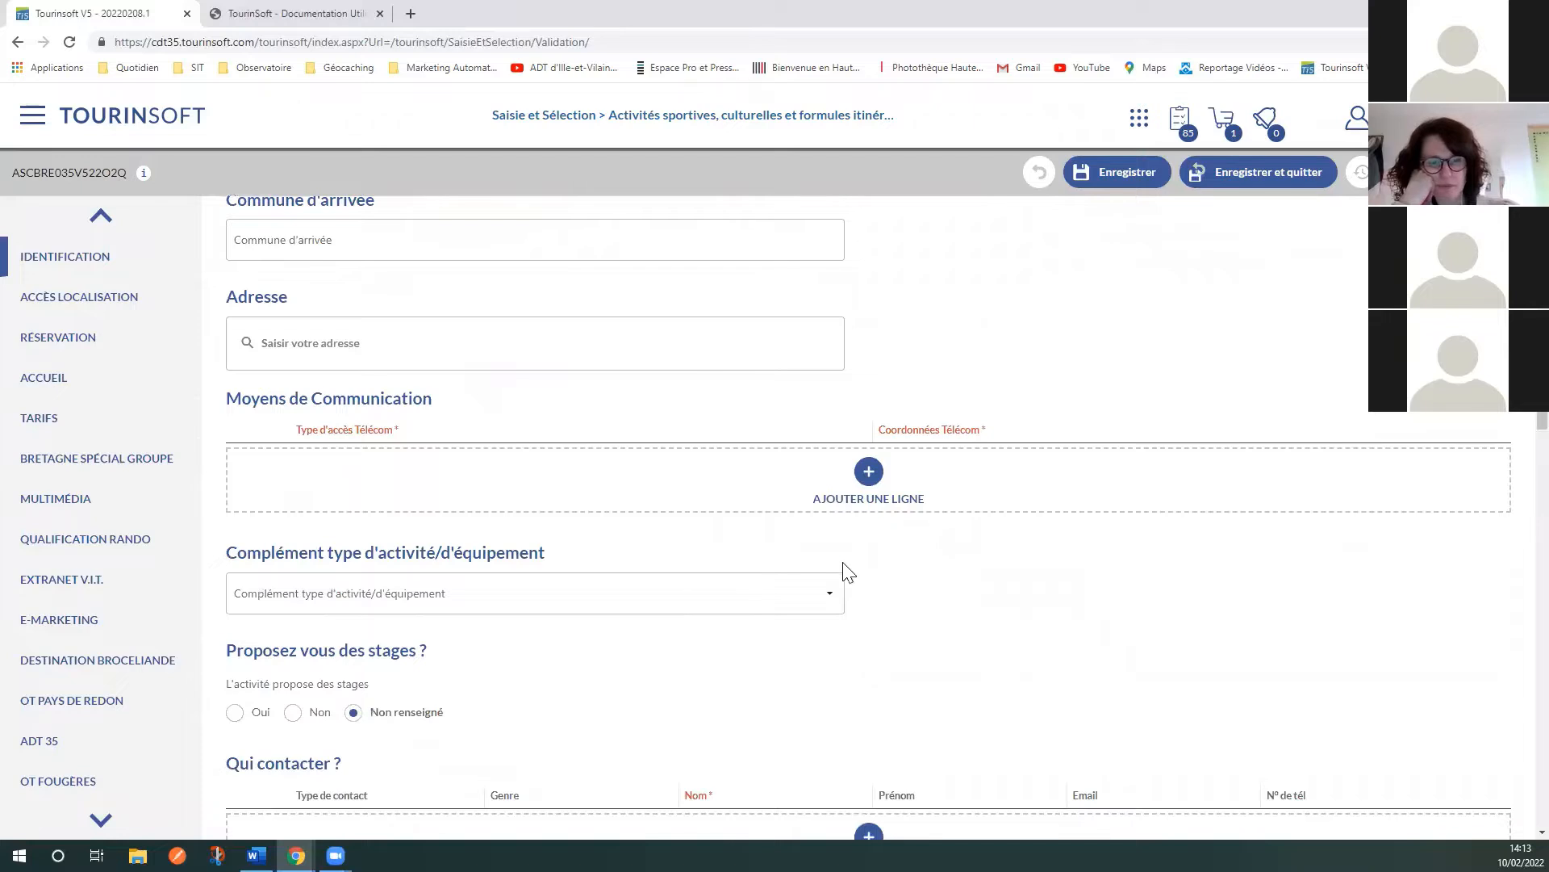
pyautogui.scroll(-3, 840, 570)
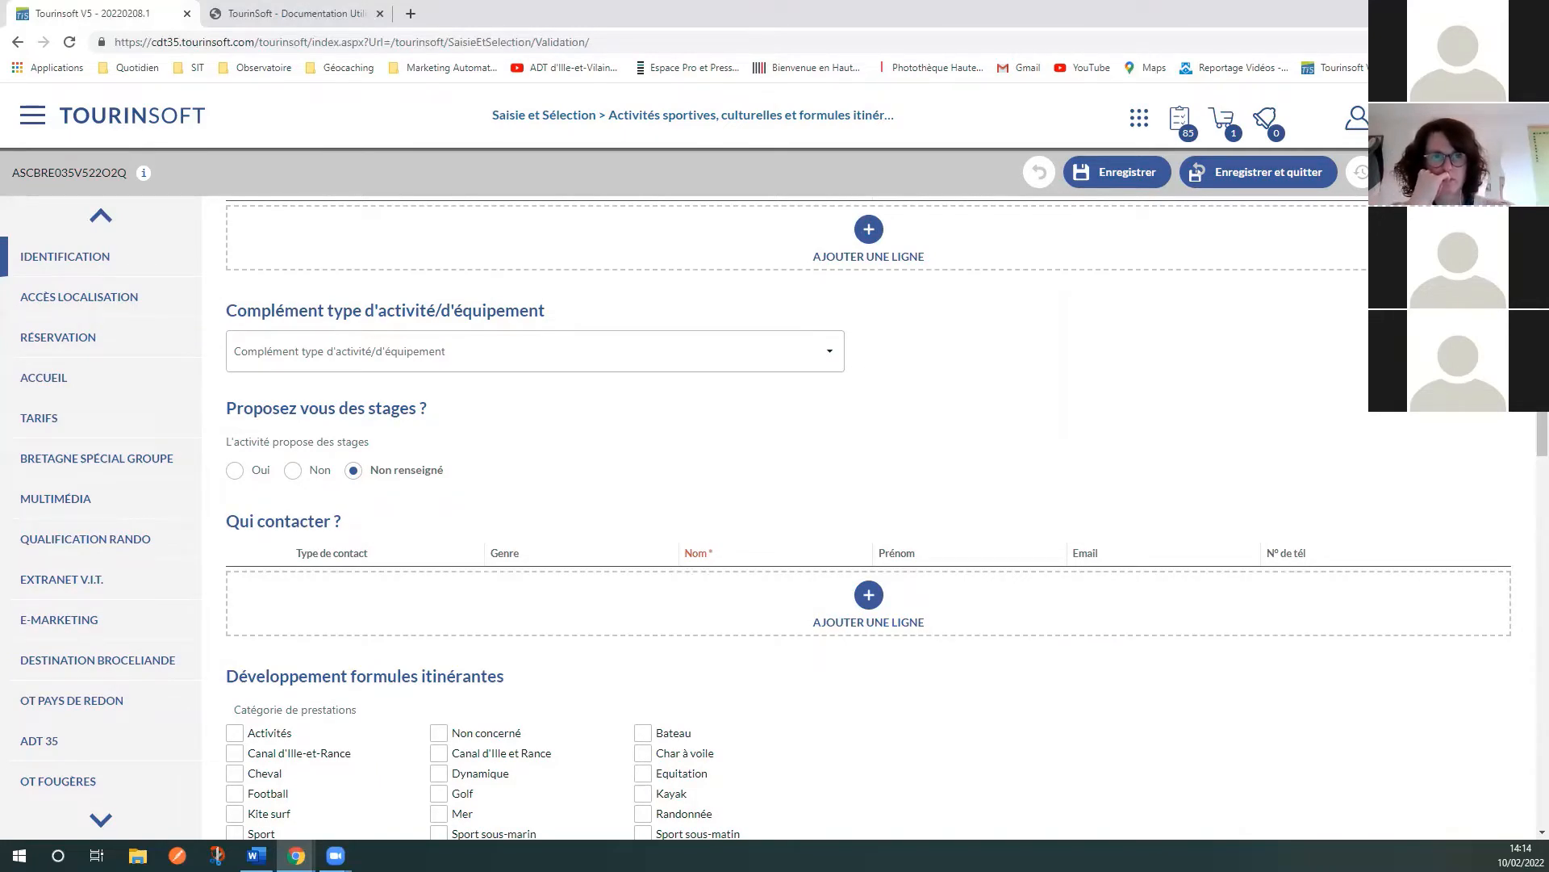
# Step: Leave the offer form and view the E-brochures export list followed by its Historique
pyautogui.click(132, 128)
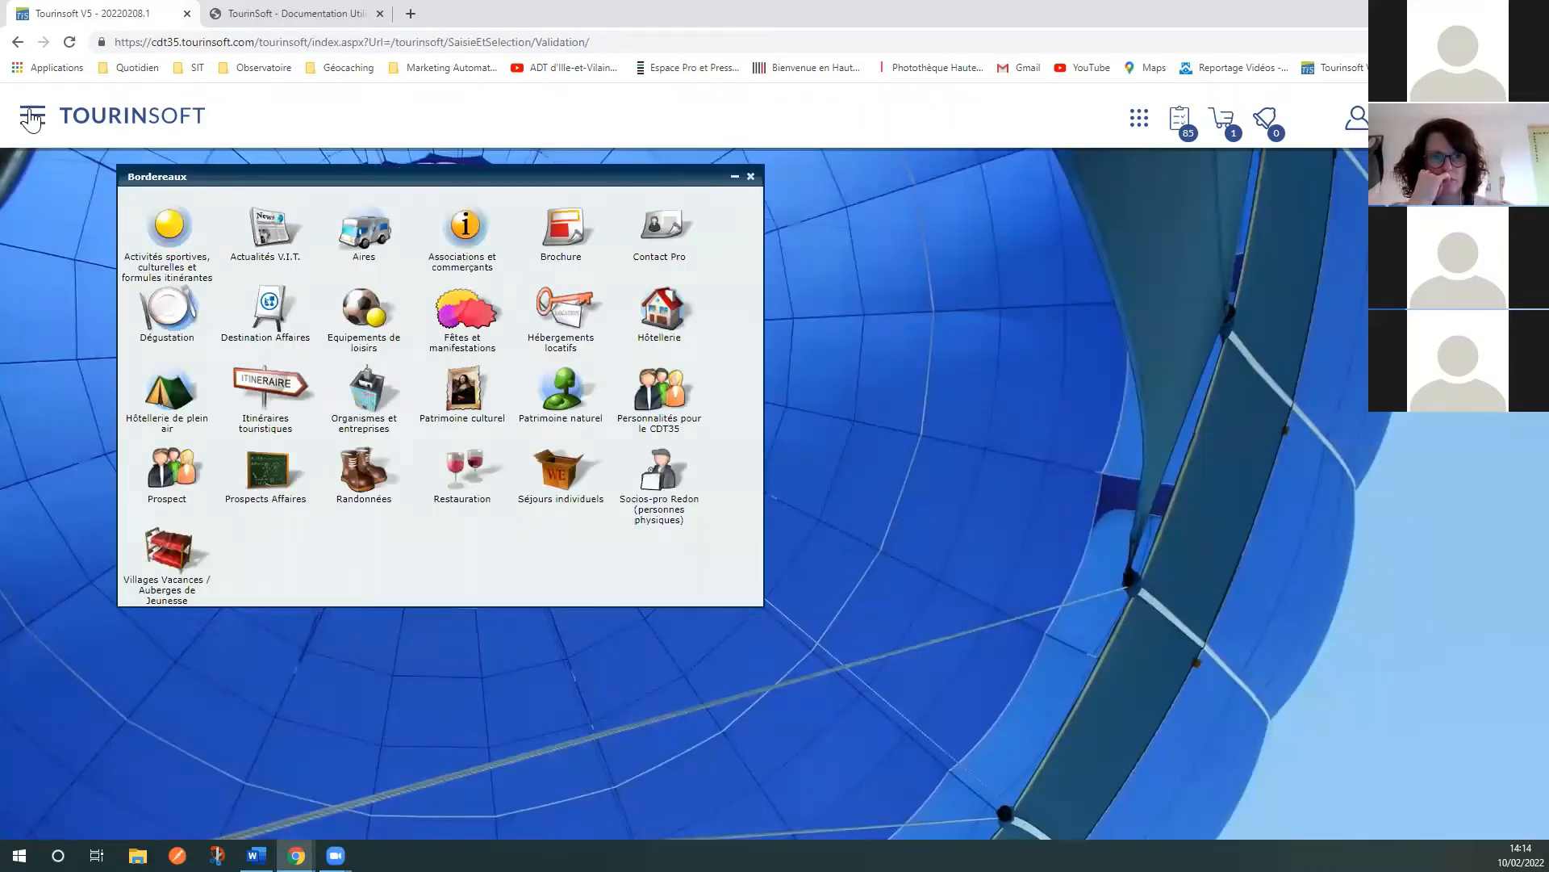
pyautogui.click(32, 121)
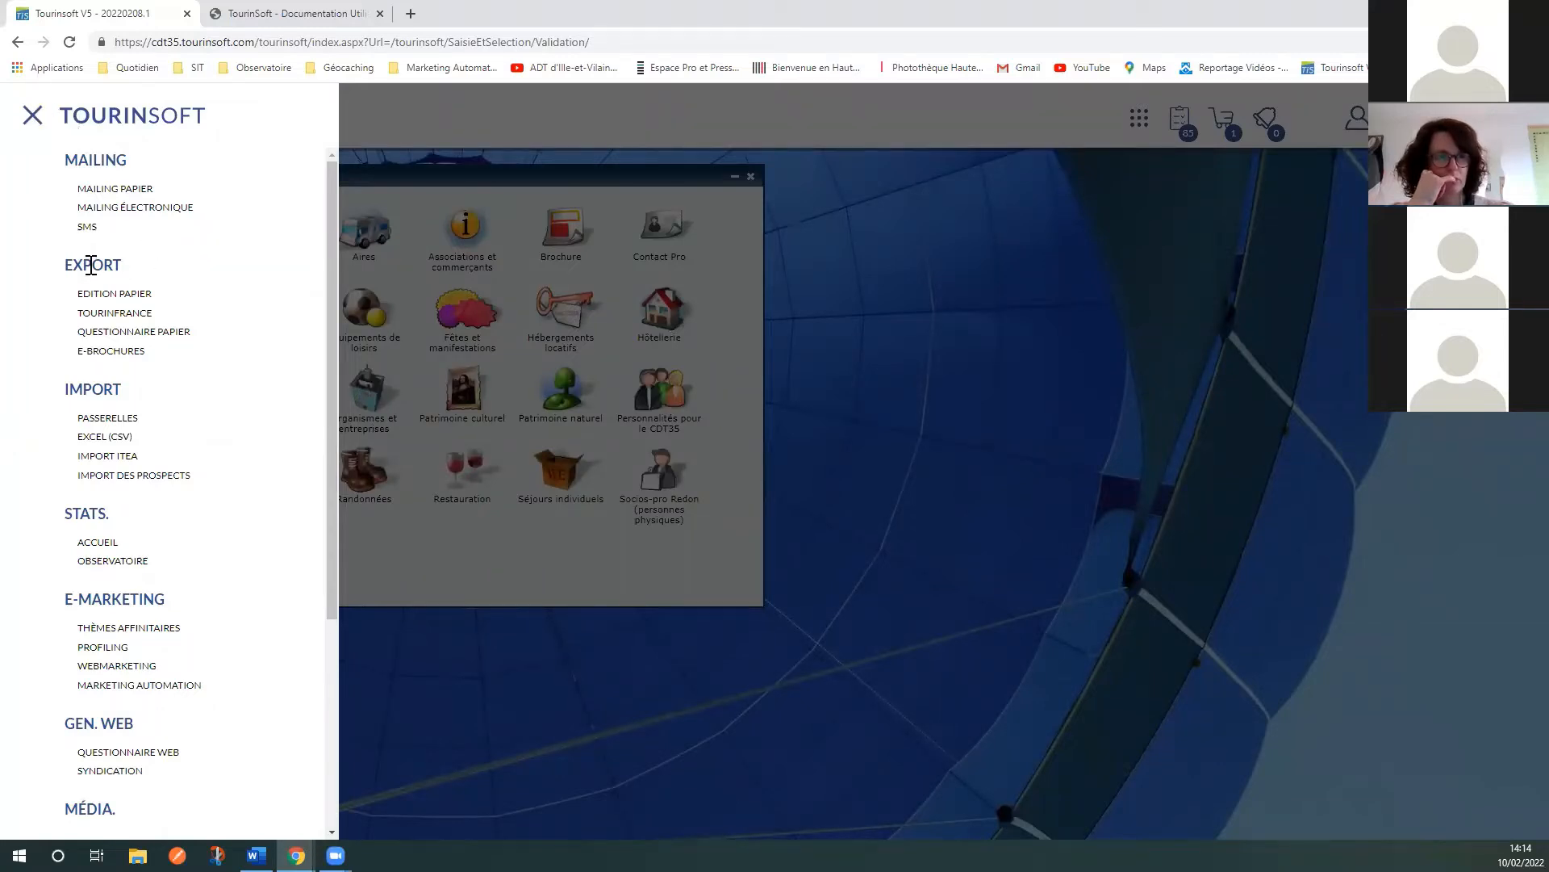
pyautogui.click(106, 352)
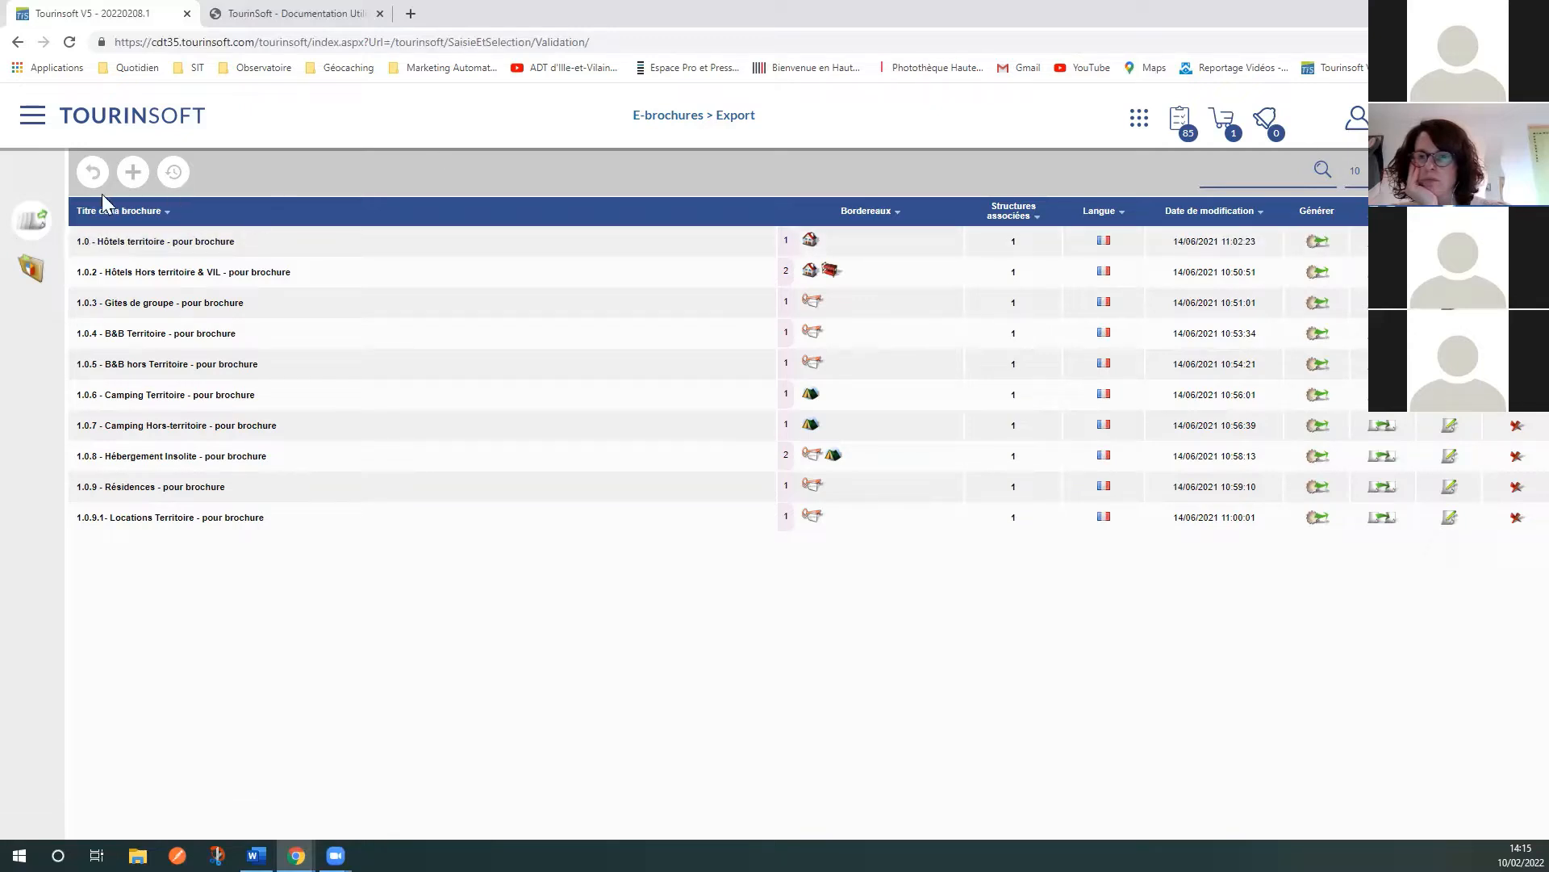
pyautogui.moveTo(99, 232)
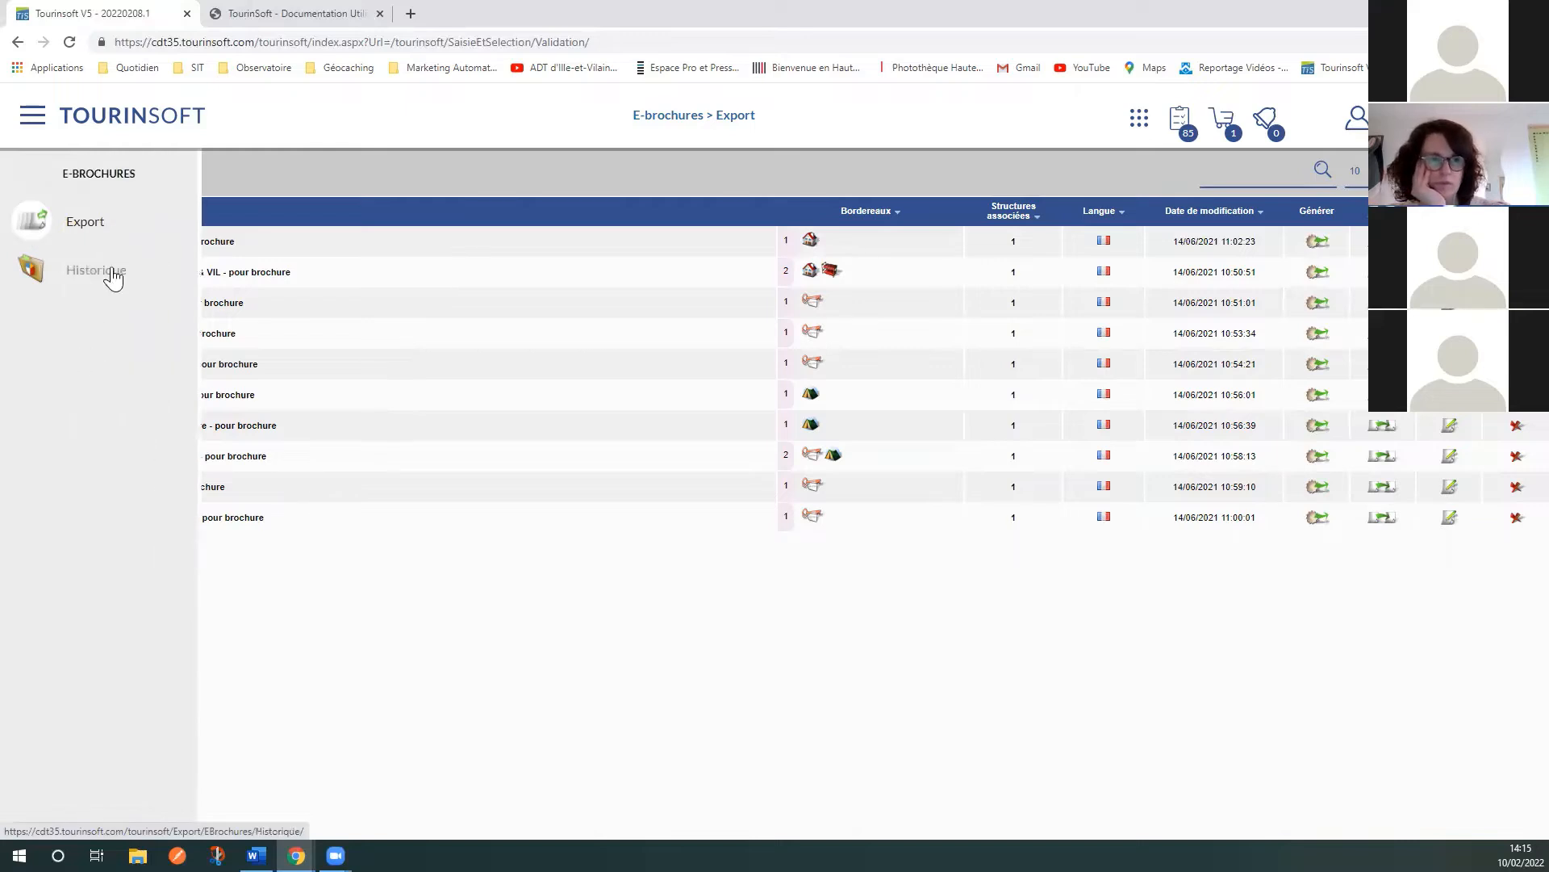
pyautogui.click(83, 277)
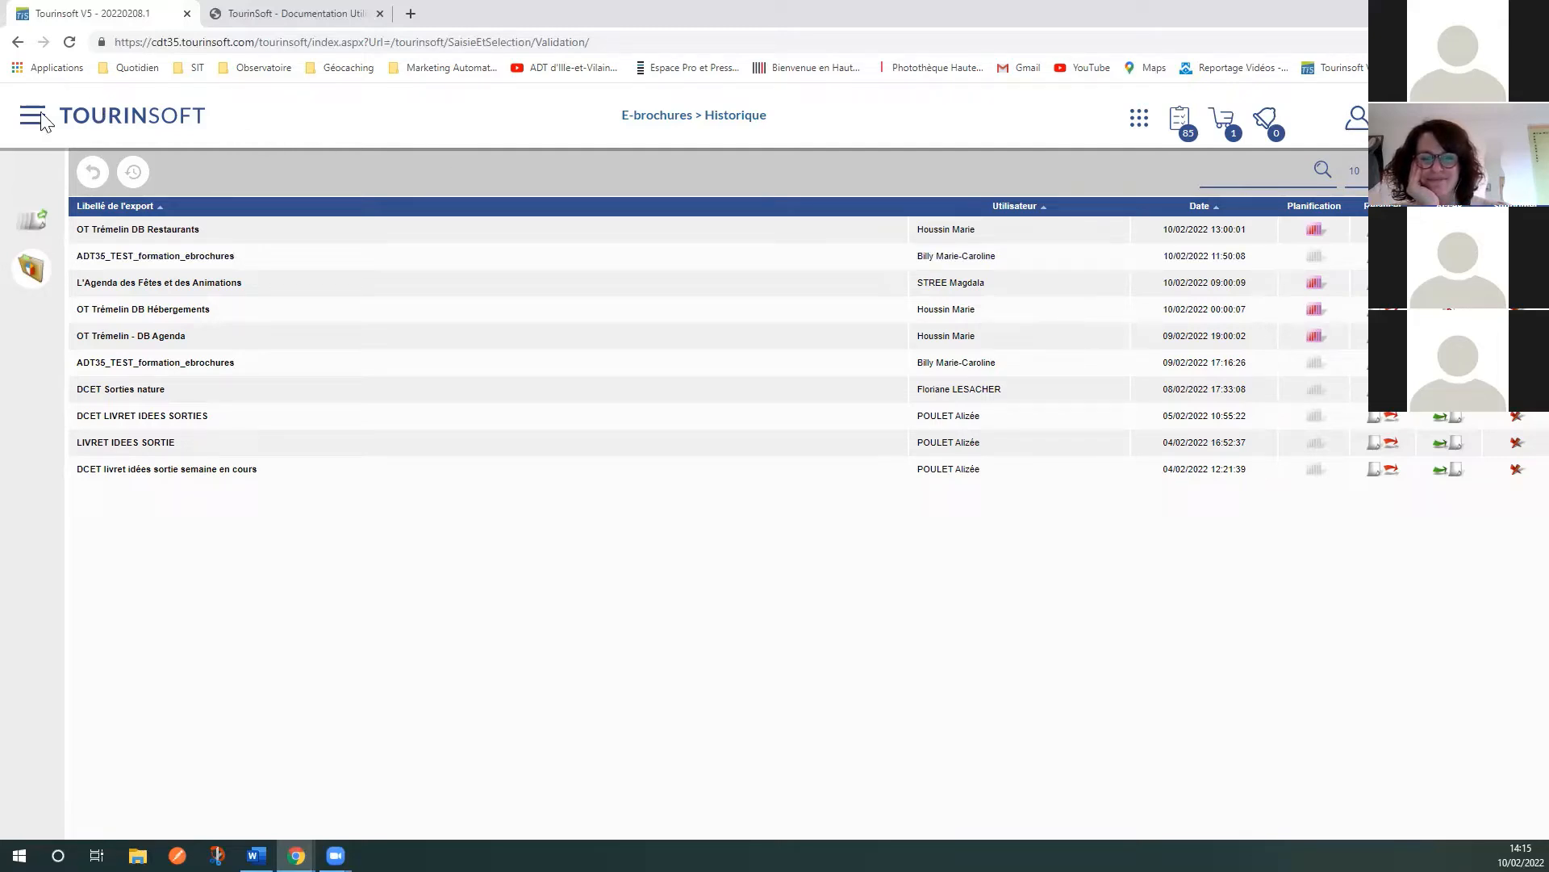
# Step: Start another blank offer in Activités sportives, culturelles et formules itinérantes and look through its Identification fields and list of form sections
pyautogui.click(117, 126)
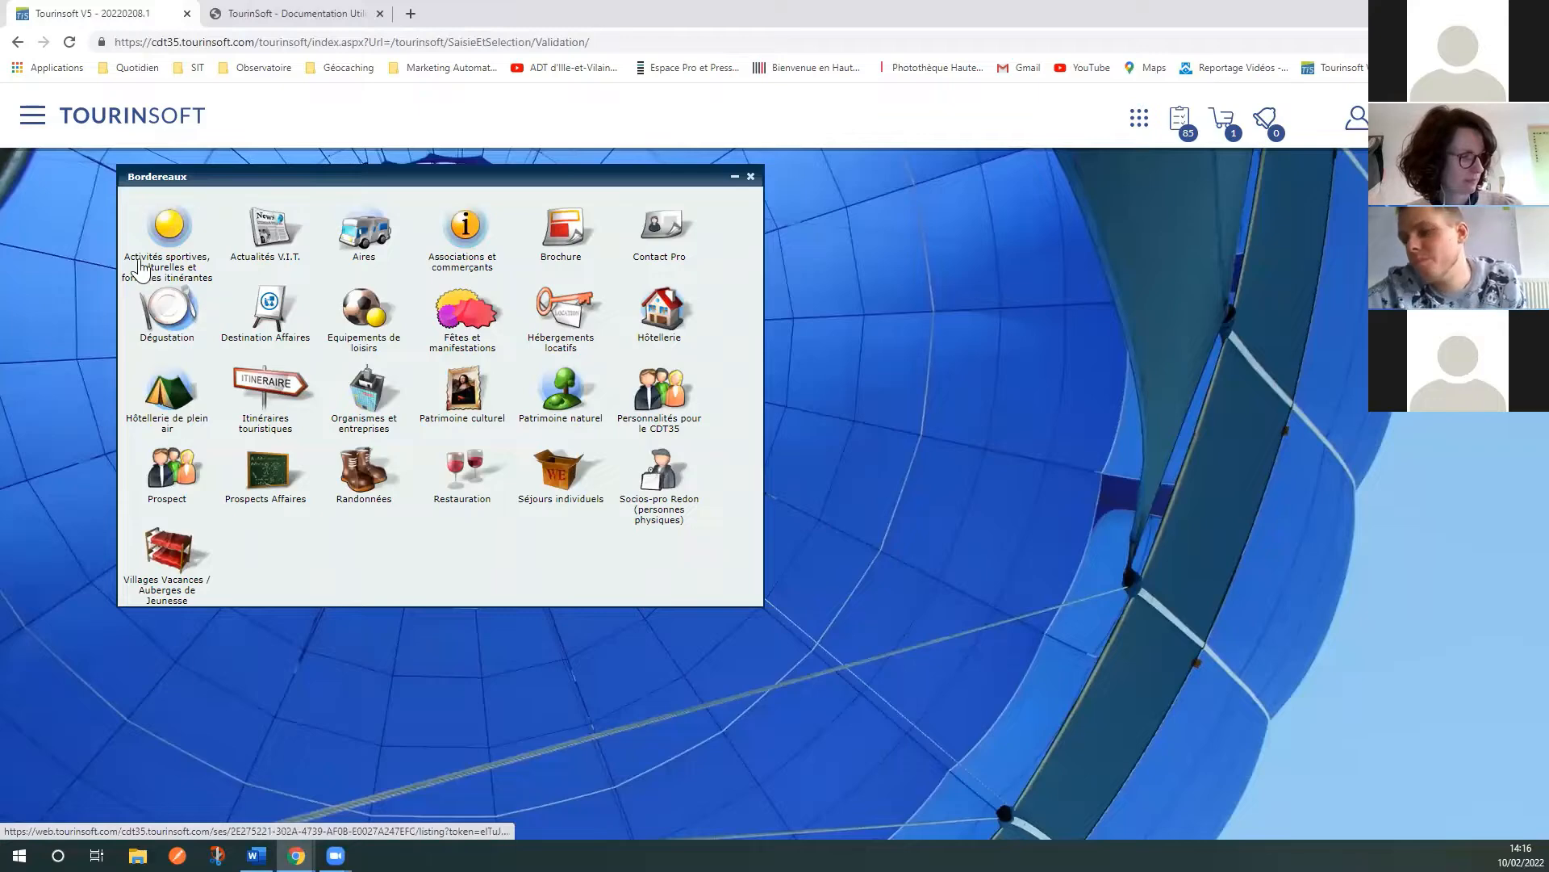
pyautogui.click(173, 267)
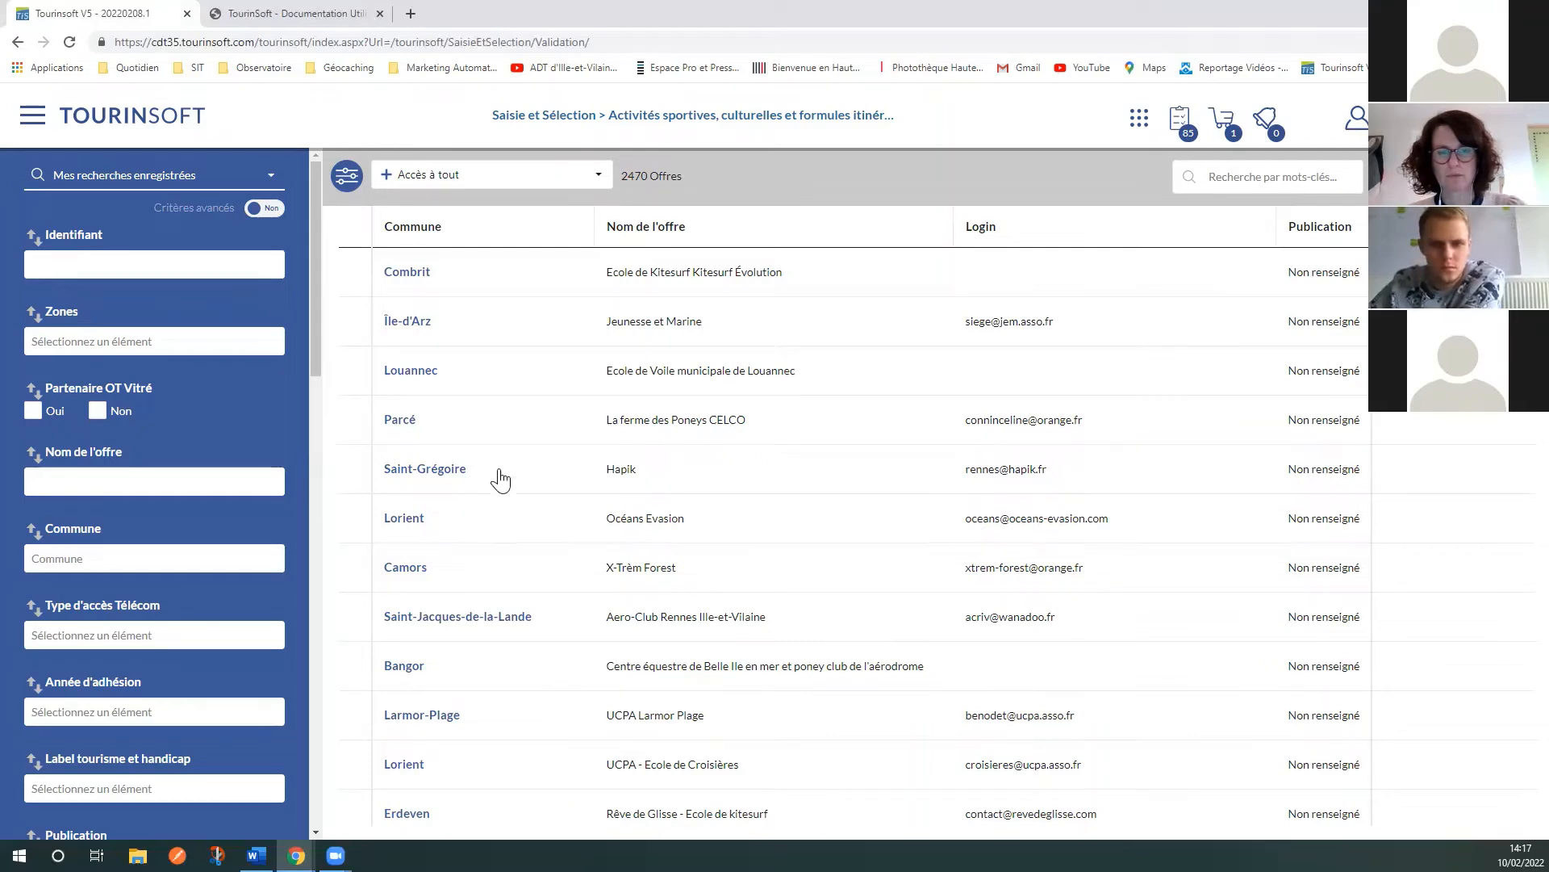
pyautogui.click(552, 486)
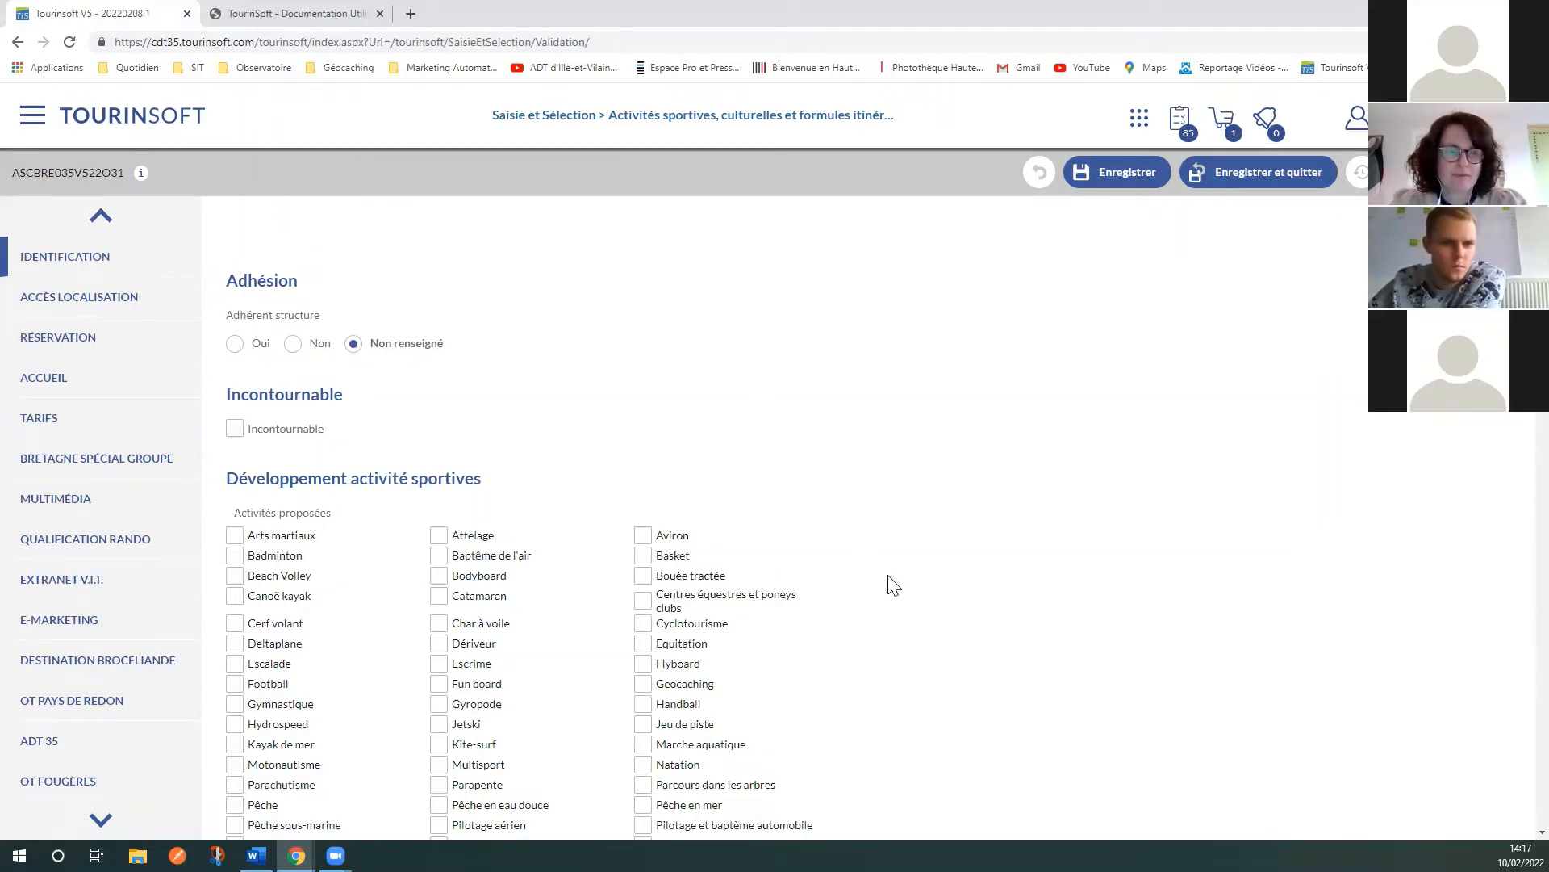
pyautogui.scroll(-2, 893, 585)
pyautogui.scroll(-15, 893, 585)
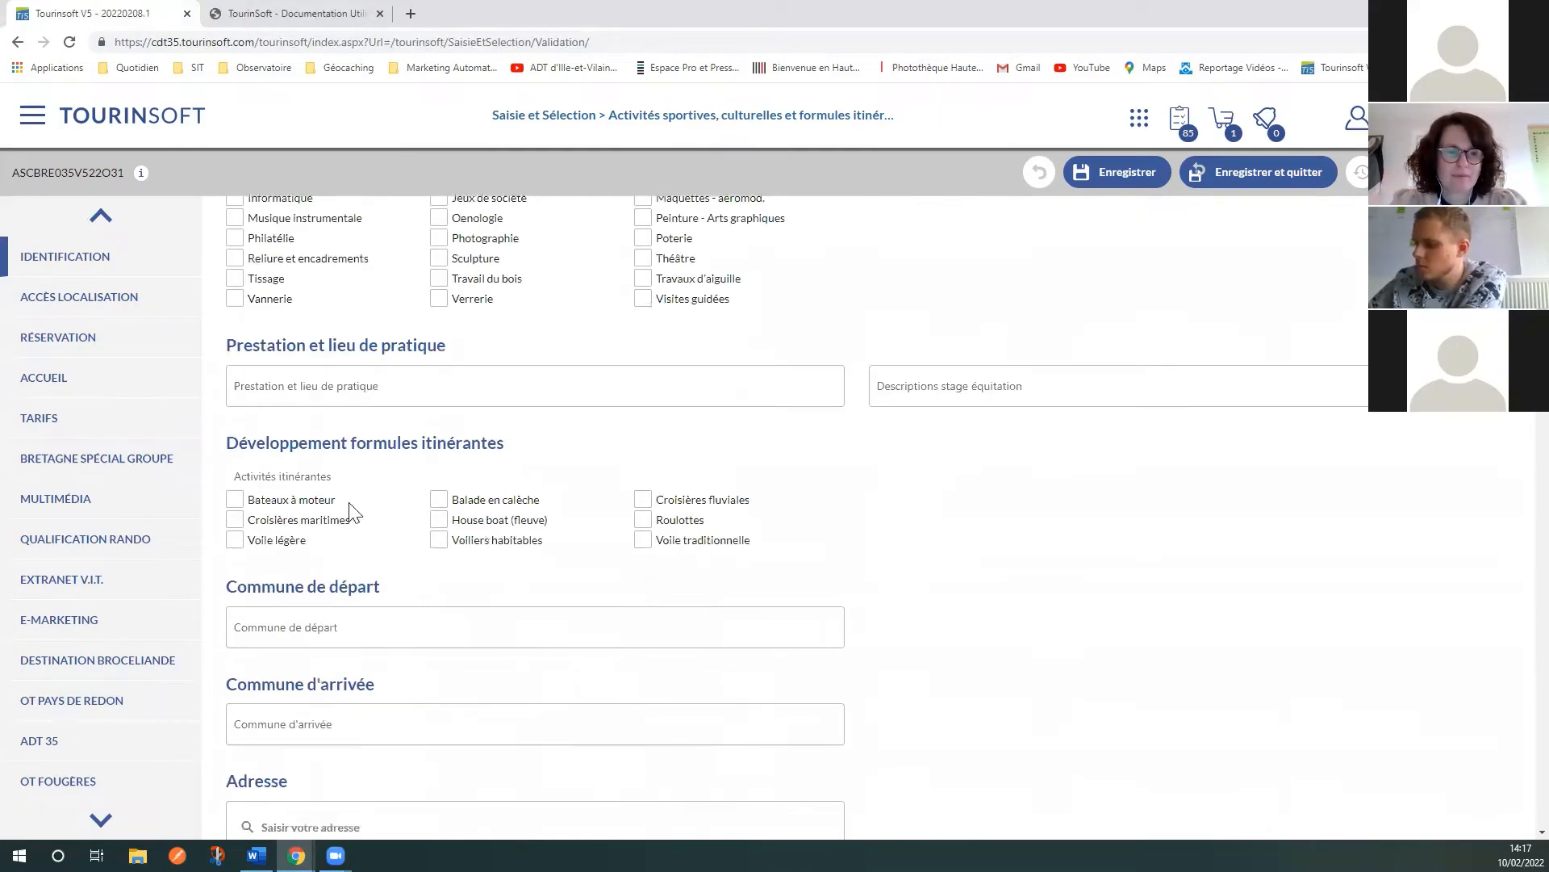
pyautogui.scroll(-6, 673, 565)
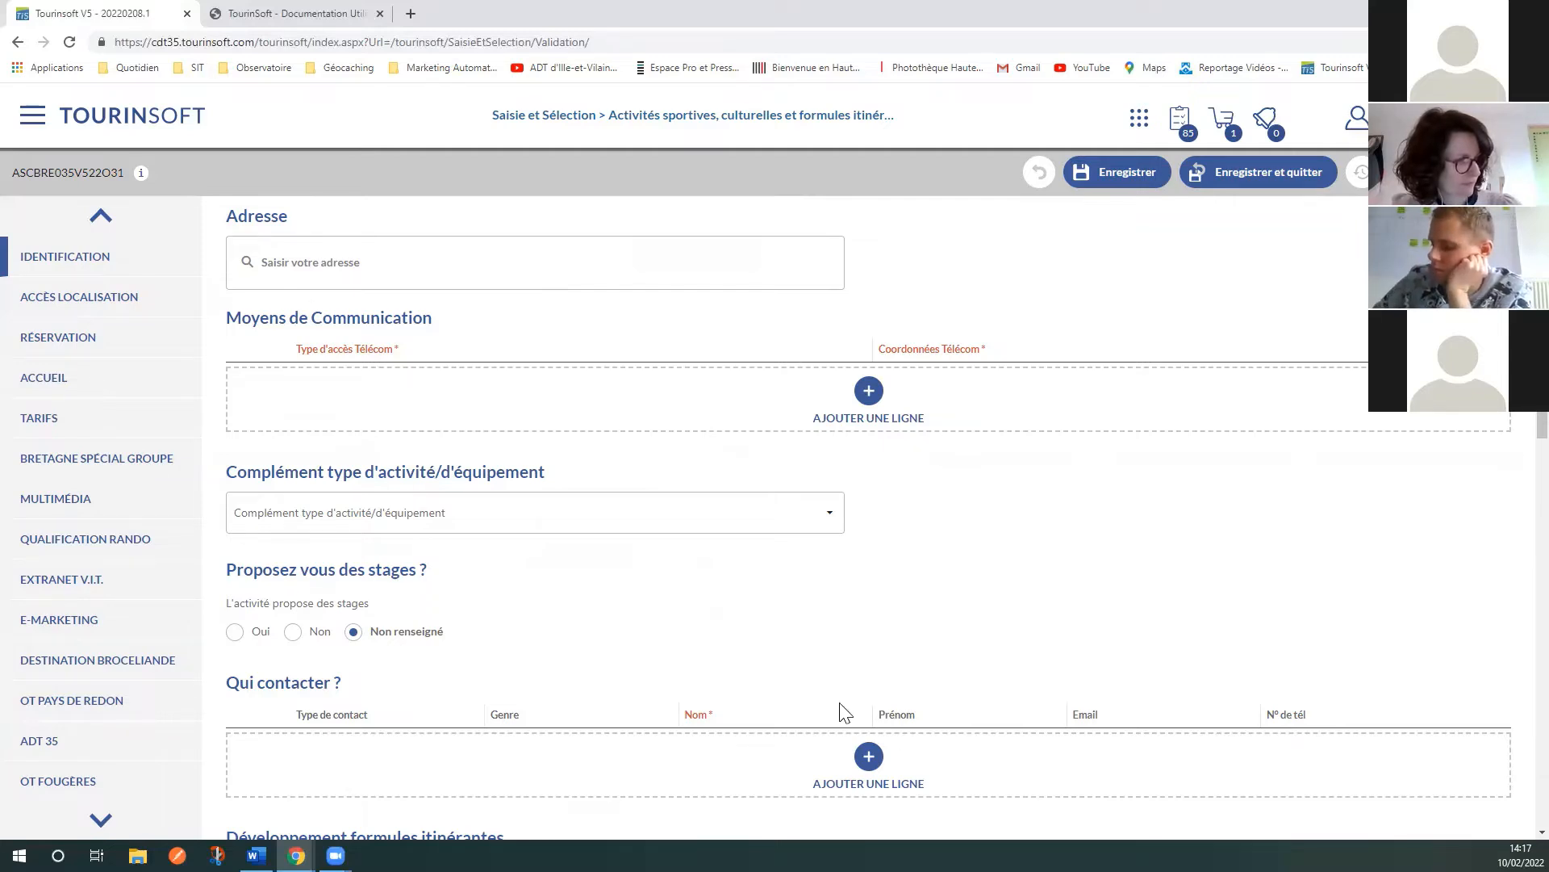
pyautogui.scroll(-2, 837, 709)
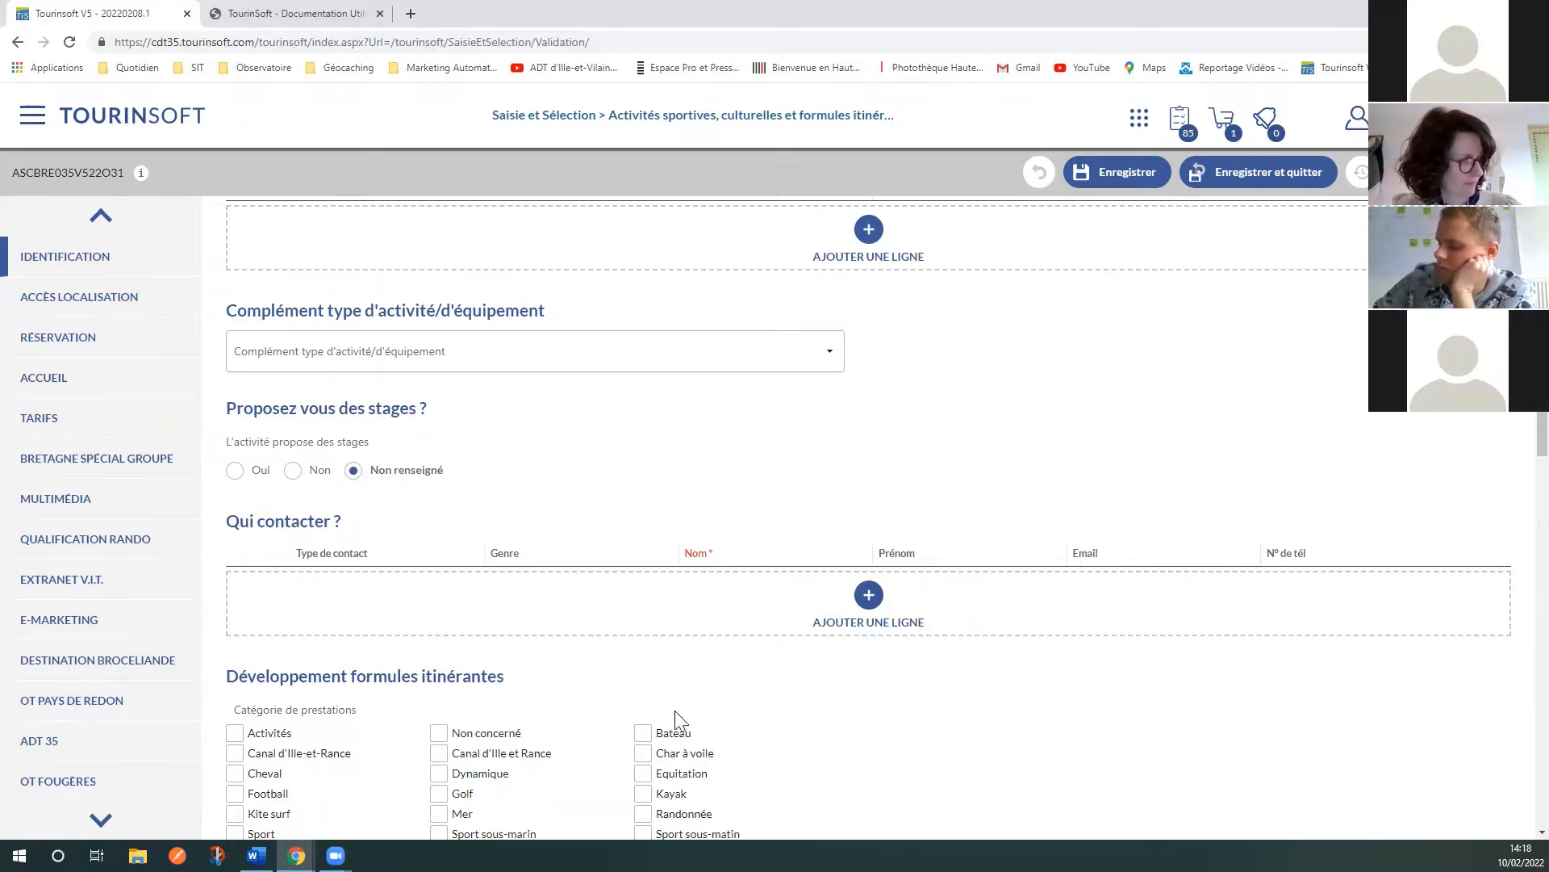
pyautogui.scroll(-2, 113, 758)
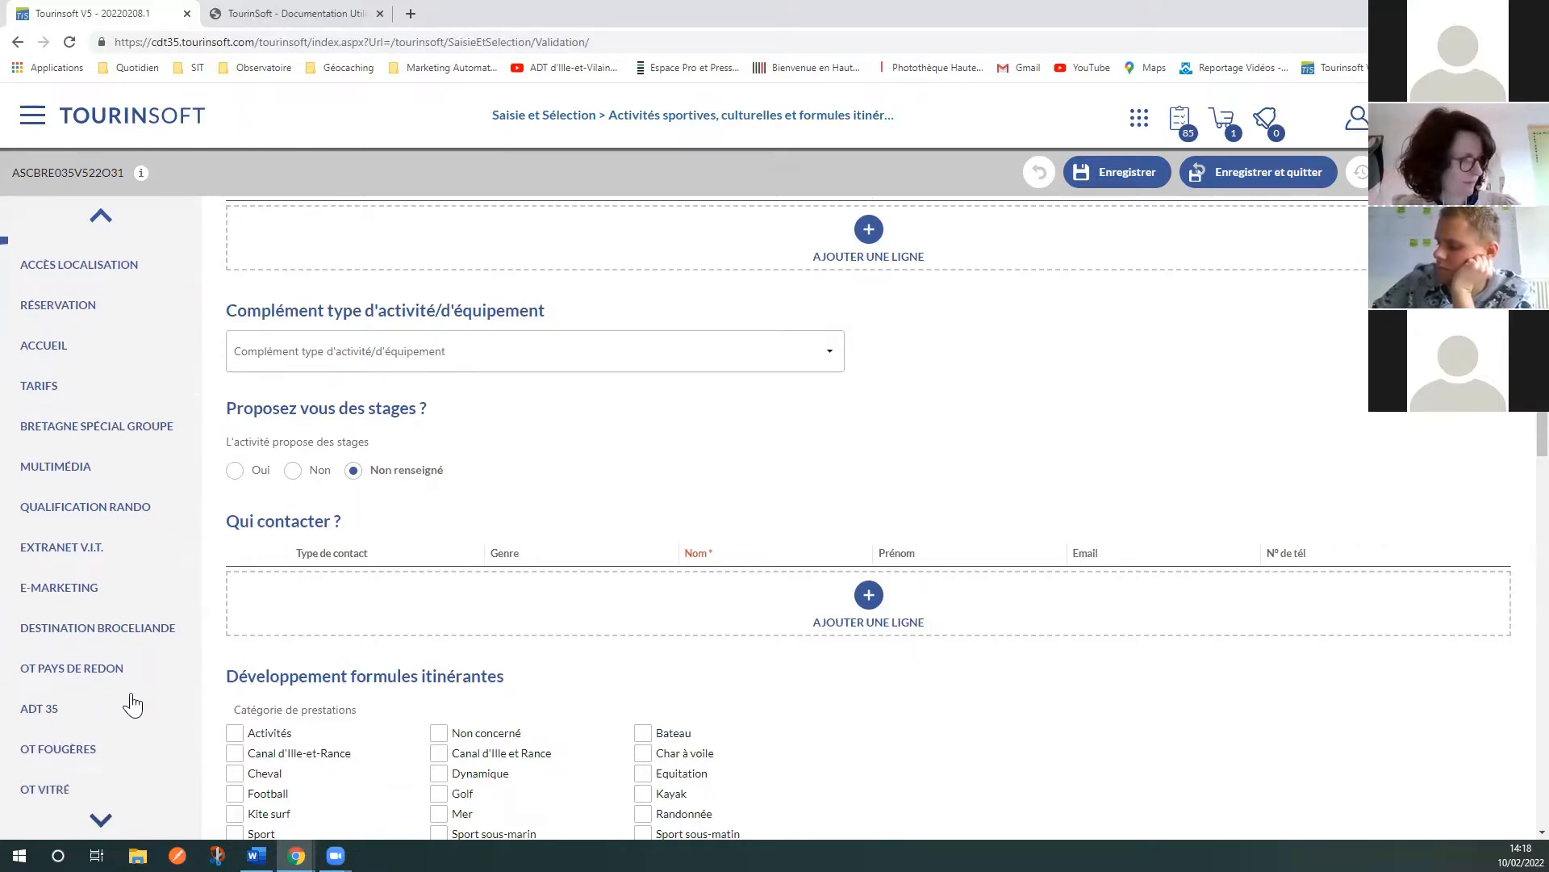
pyautogui.scroll(3, 138, 500)
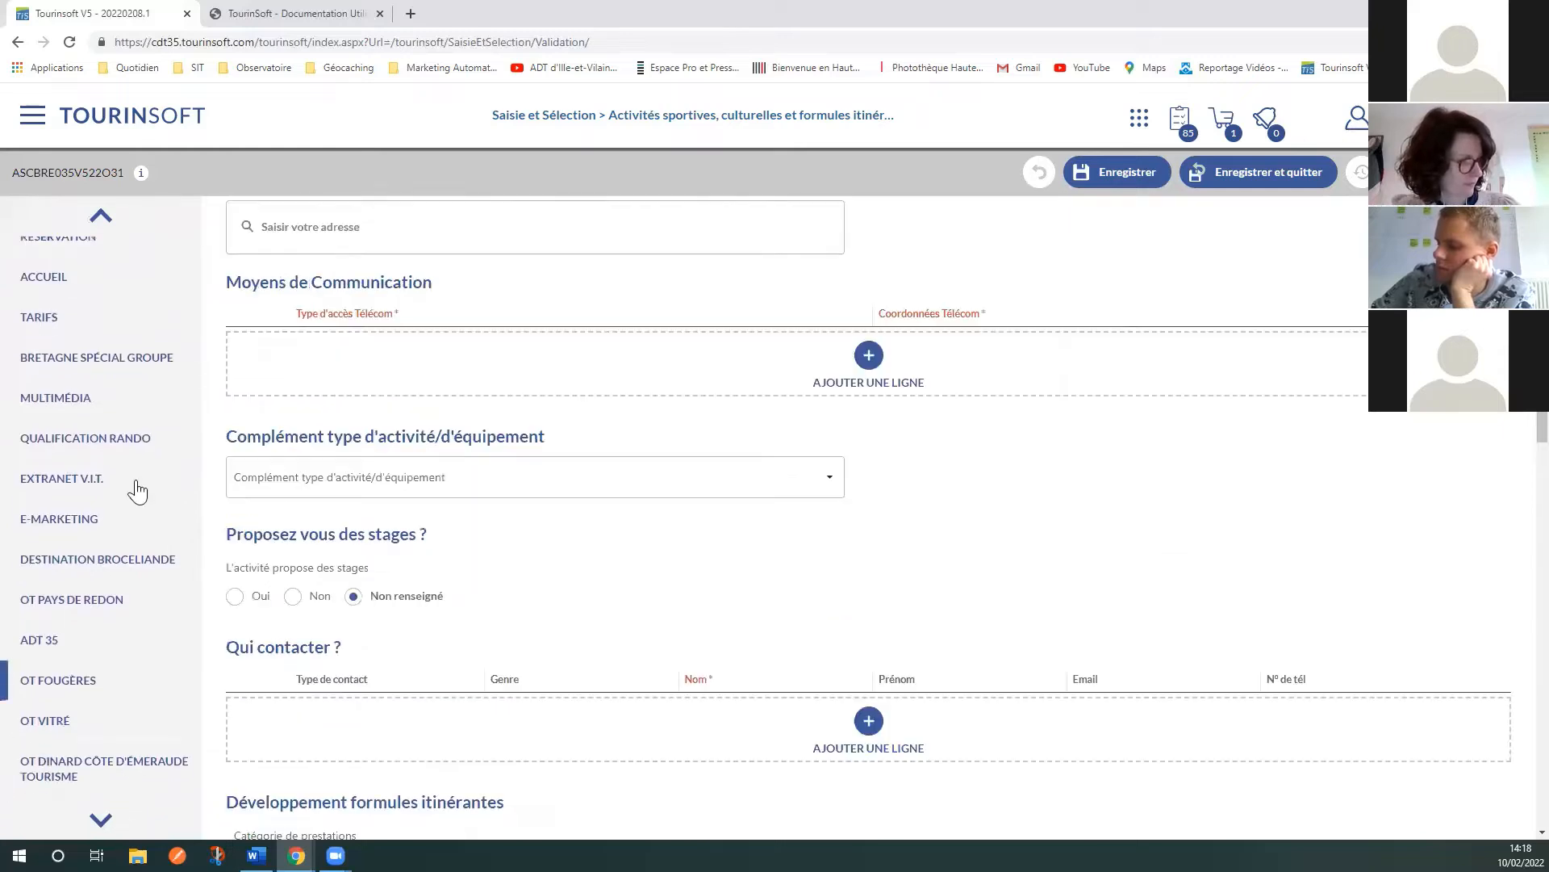
# Step: View the offer form's Tarifs section with its payment modes and price table, and return to the home page
pyautogui.click(75, 323)
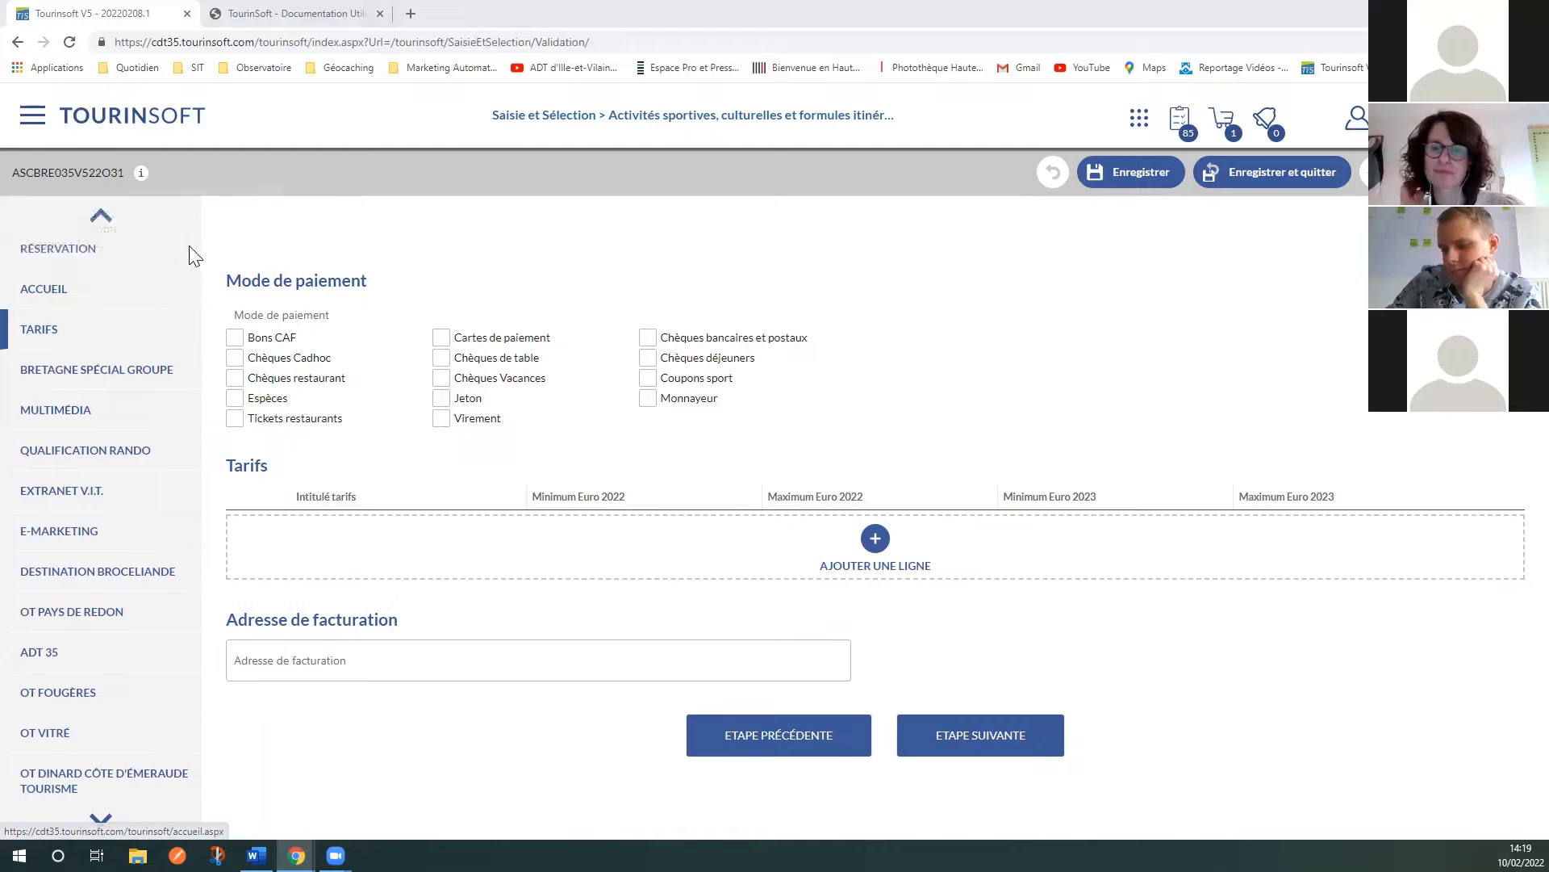
pyautogui.moveTo(95, 234)
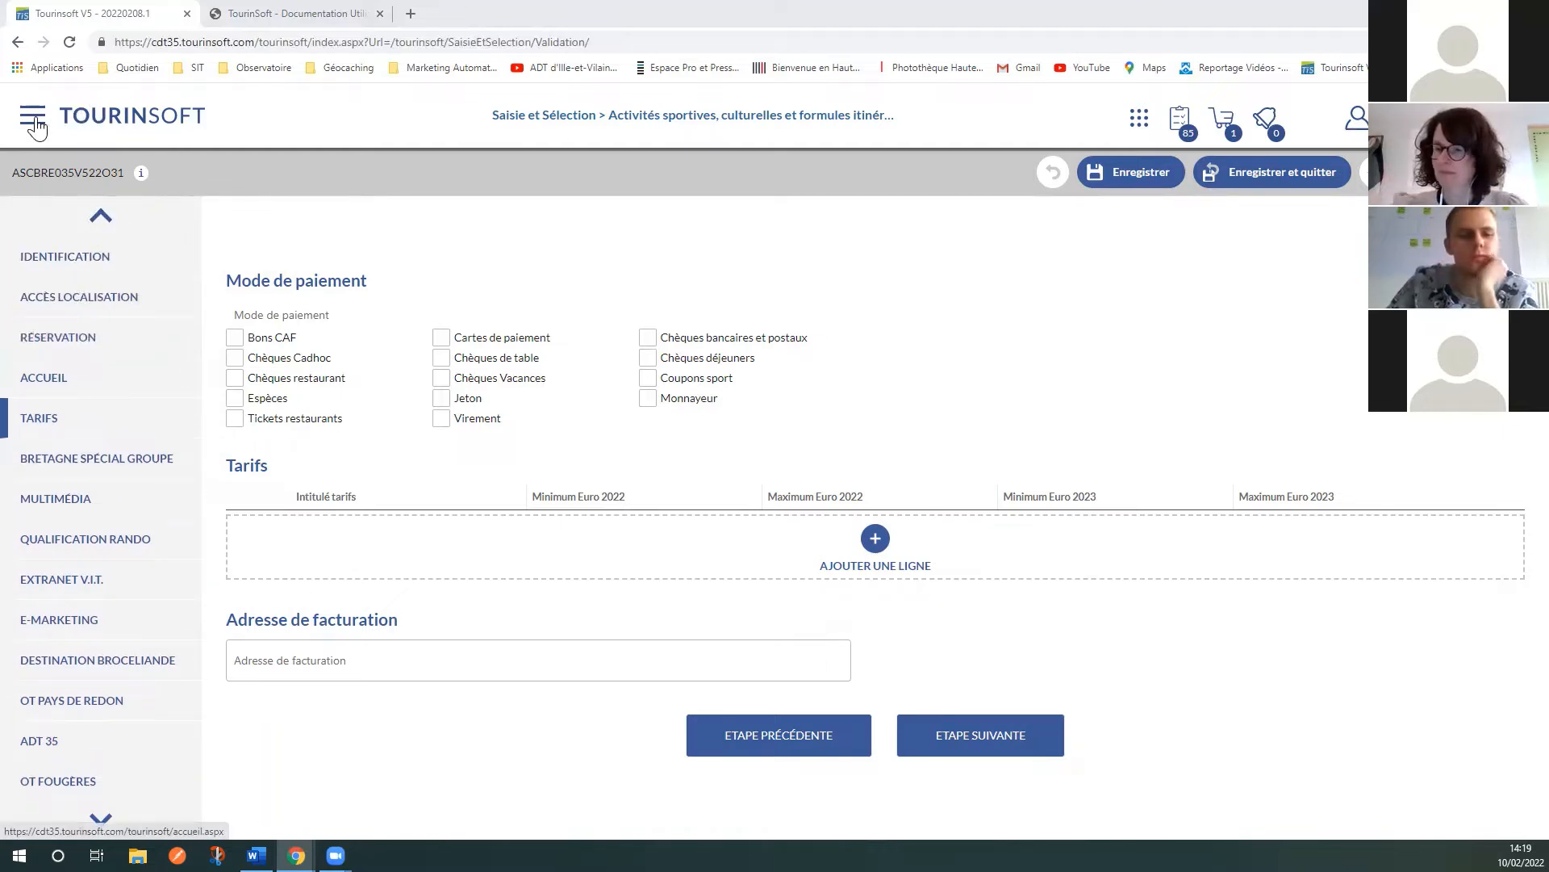
pyautogui.click(127, 129)
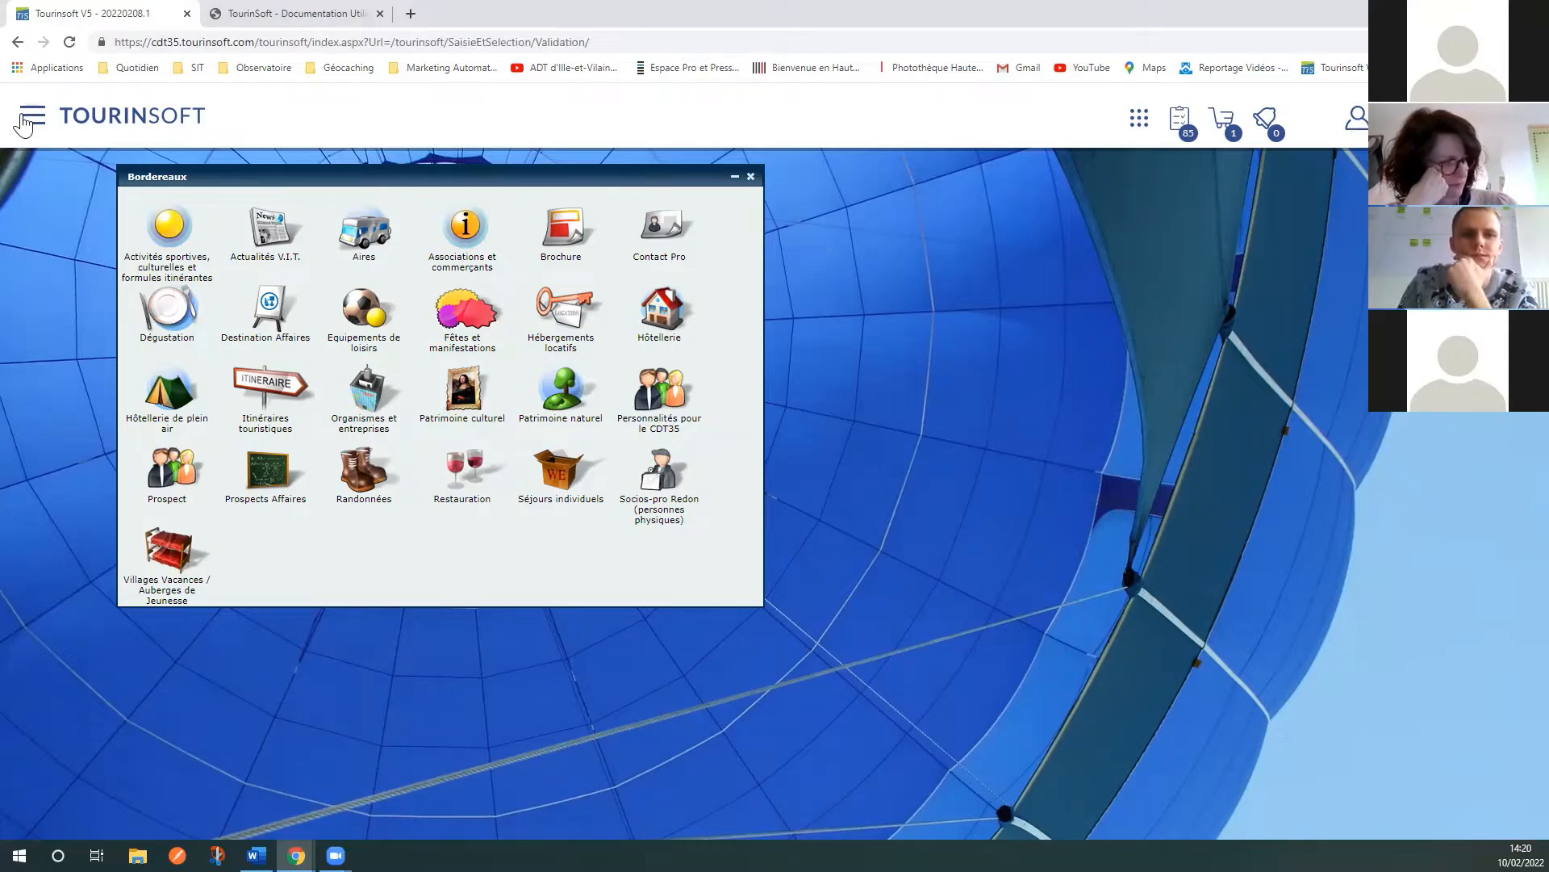
# Step: Go to the administration's Modèles area and display its list of configured fields (Champs configurés)
pyautogui.click(24, 119)
pyautogui.scroll(-3, 203, 468)
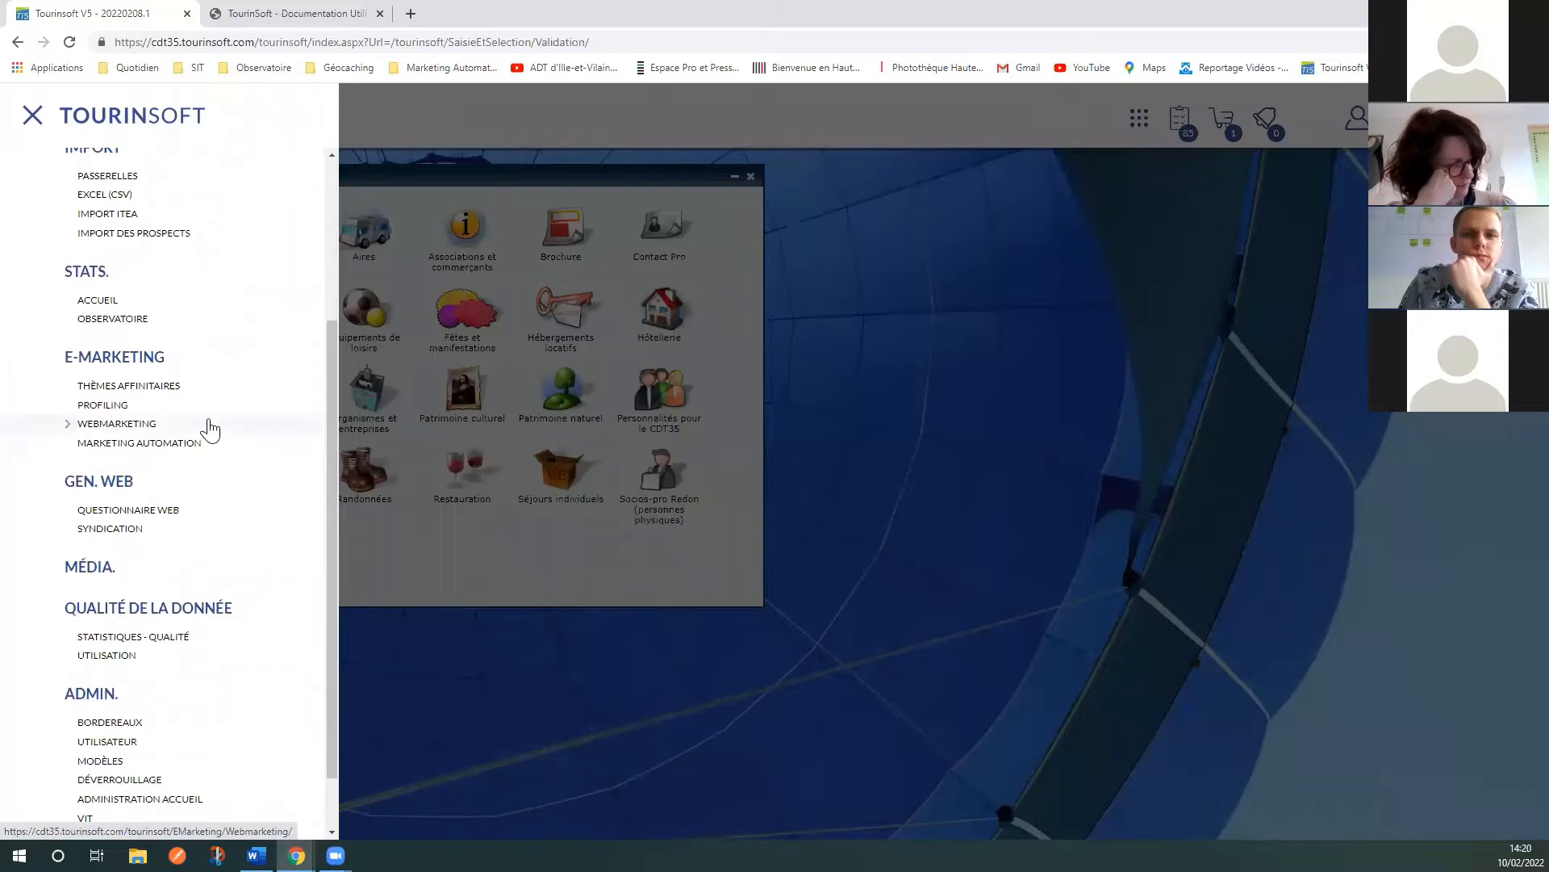
pyautogui.scroll(-1, 209, 430)
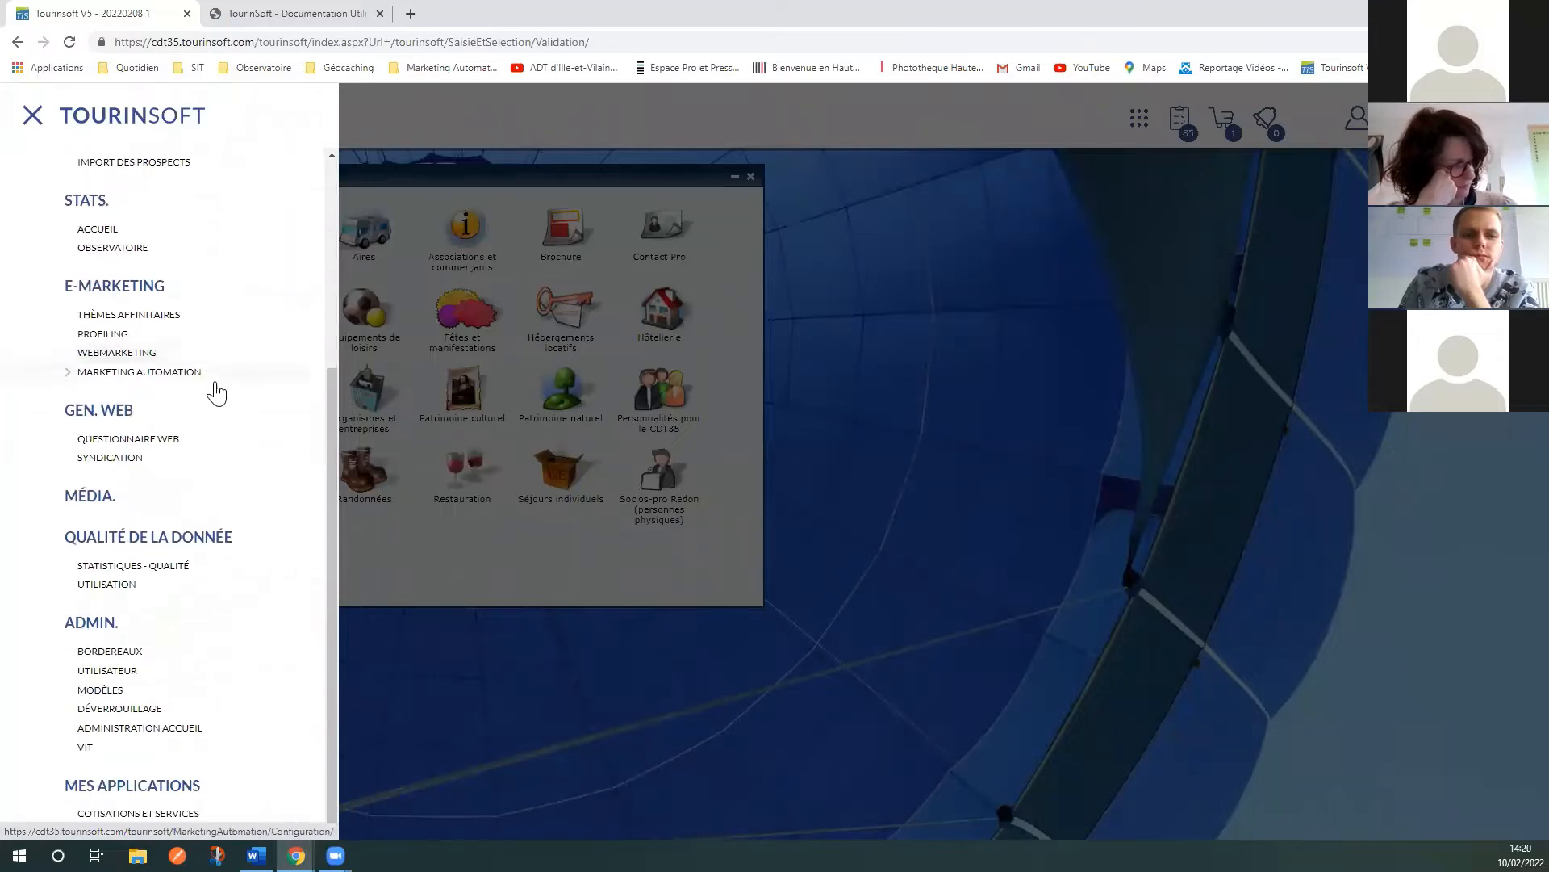
pyautogui.click(112, 698)
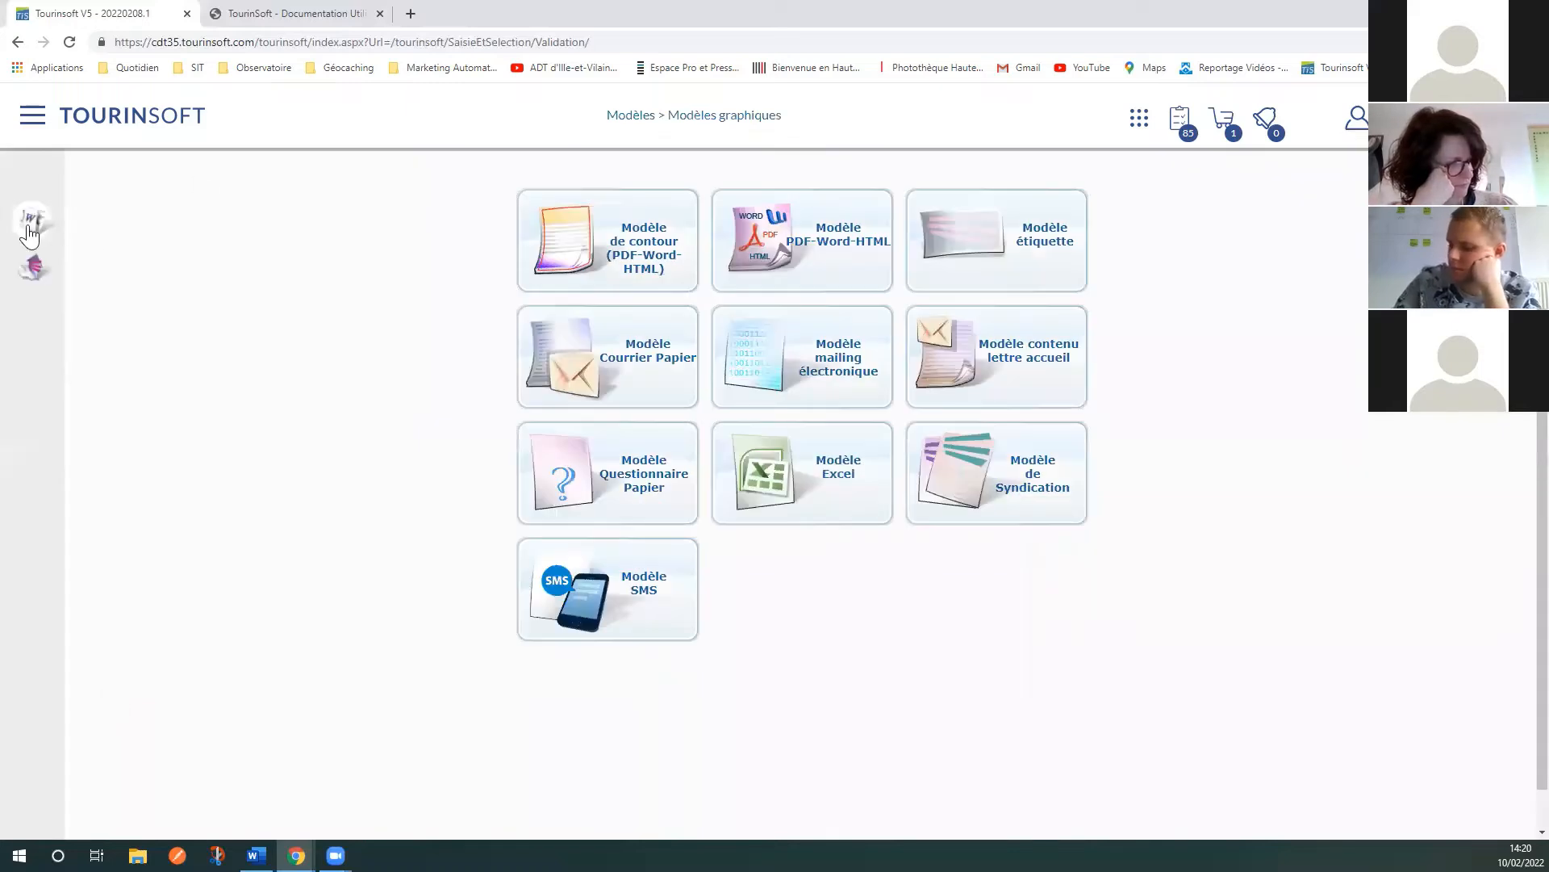
pyautogui.moveTo(30, 227)
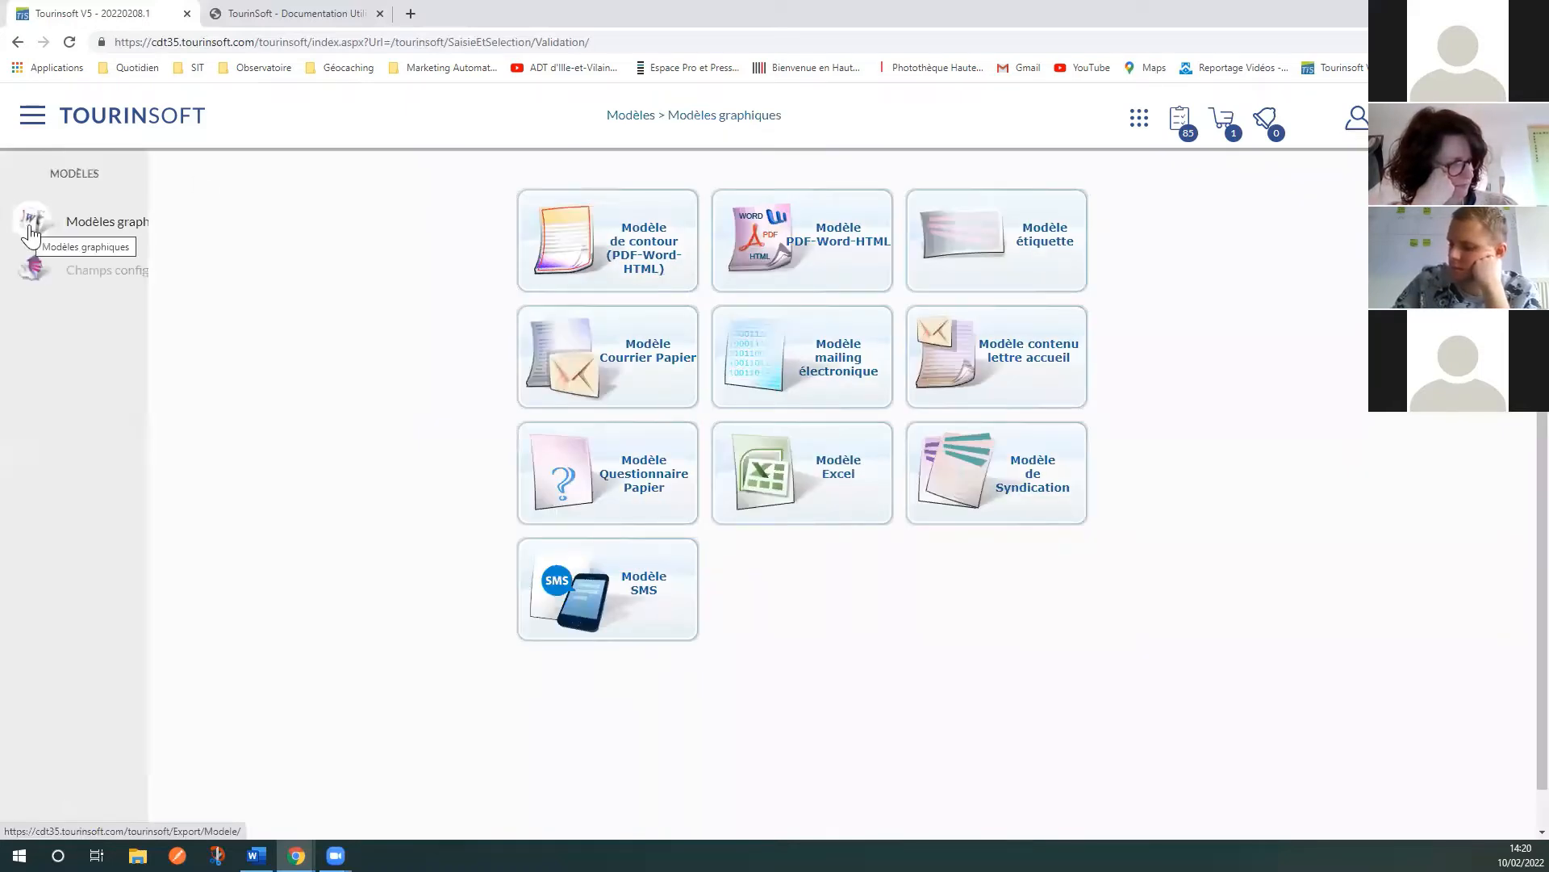
pyautogui.click(119, 271)
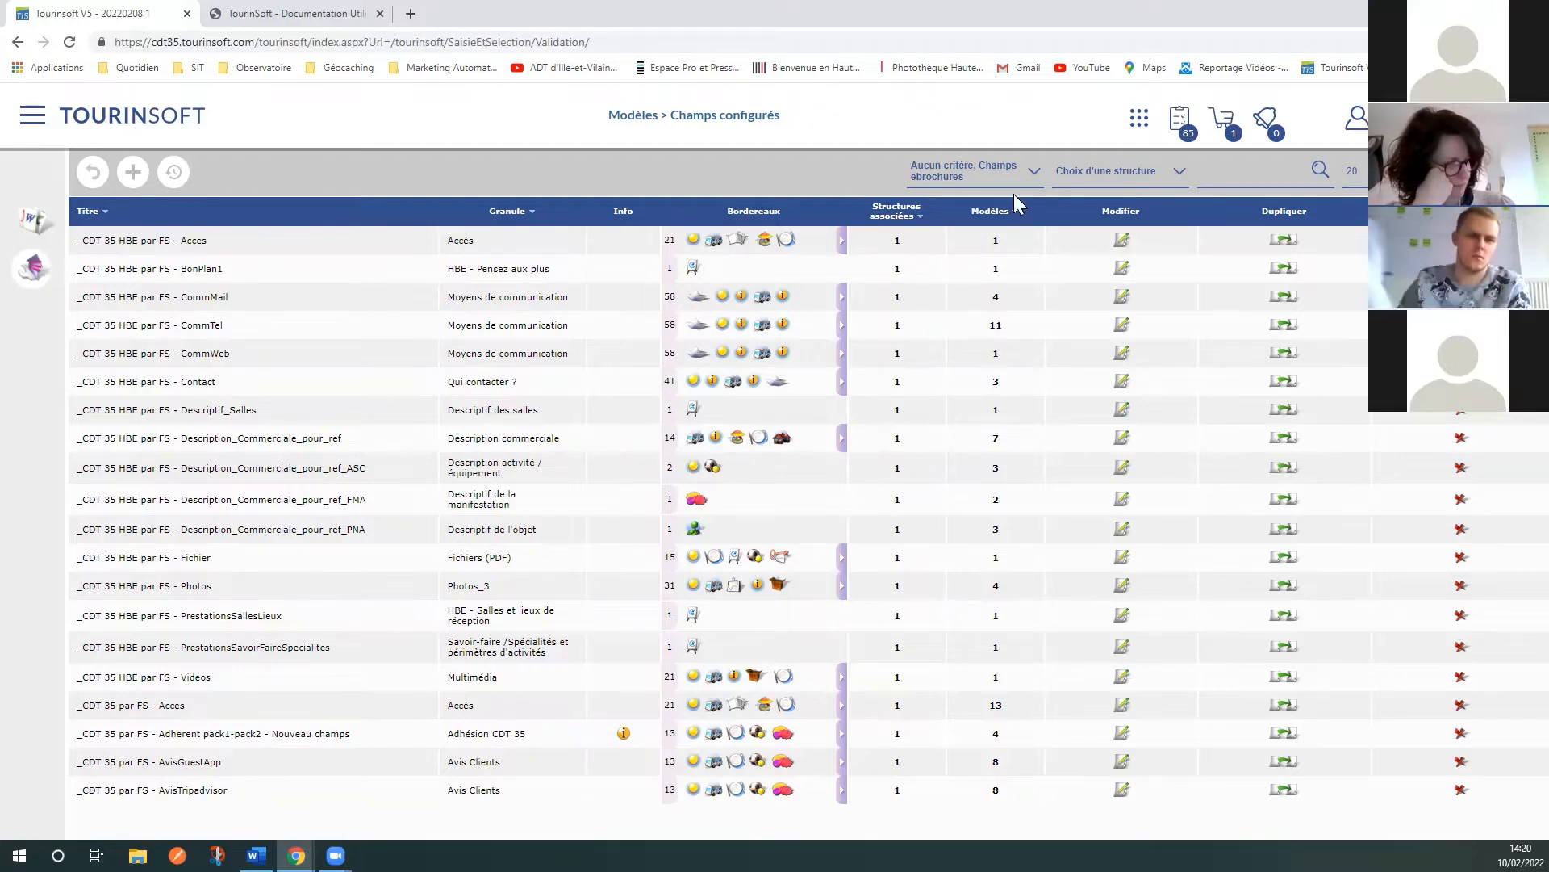
# Step: Filter the configured fields list by the structure OT - FOUGERES
pyautogui.click(1147, 179)
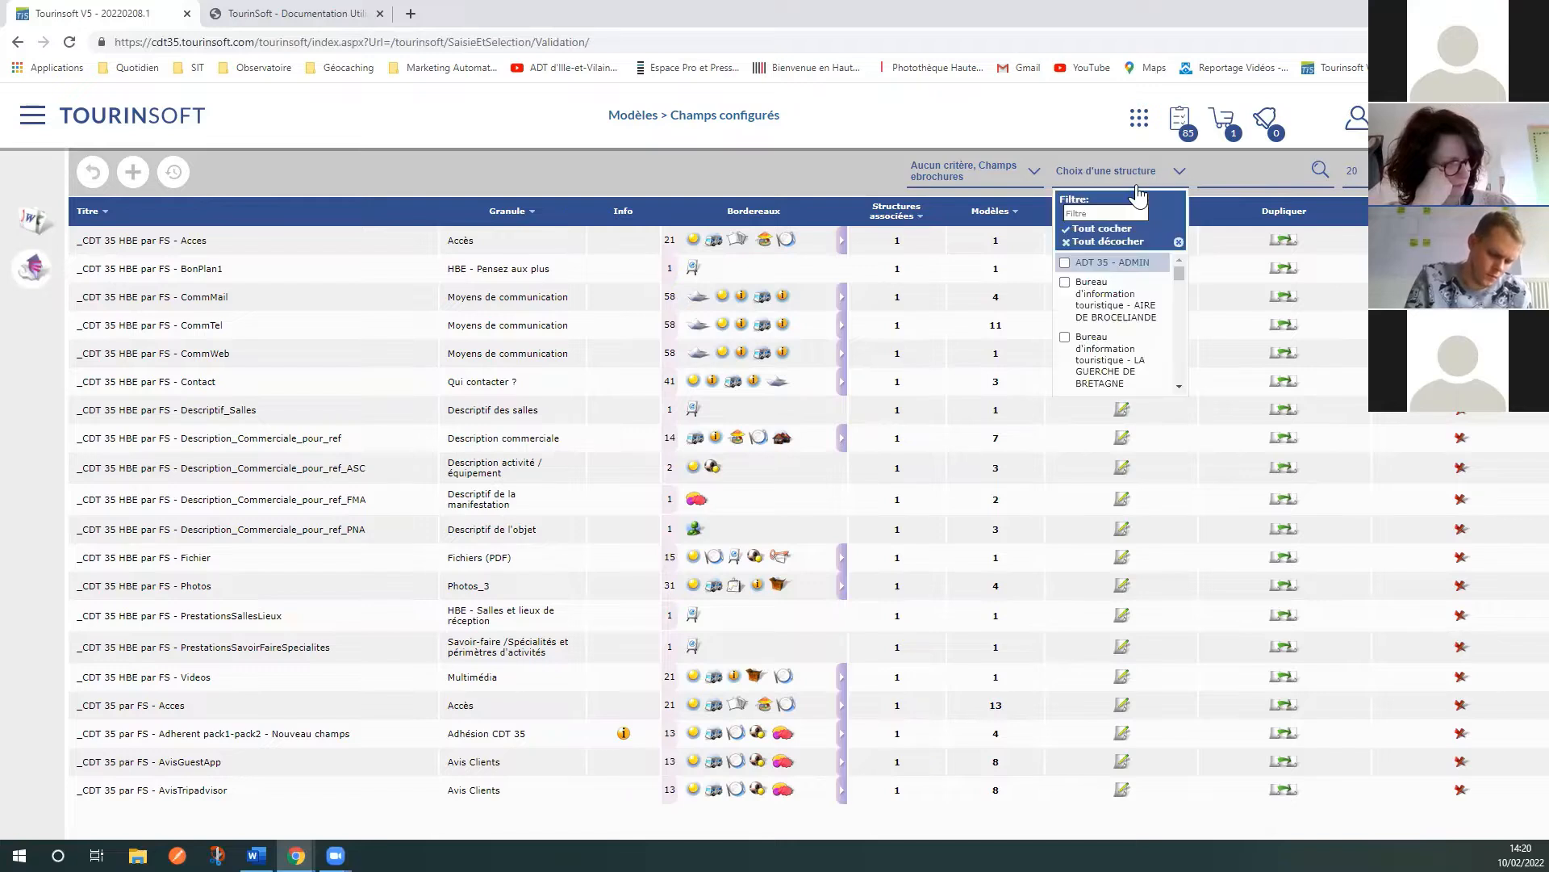
pyautogui.scroll(-3, 1109, 334)
pyautogui.scroll(-8, 1109, 334)
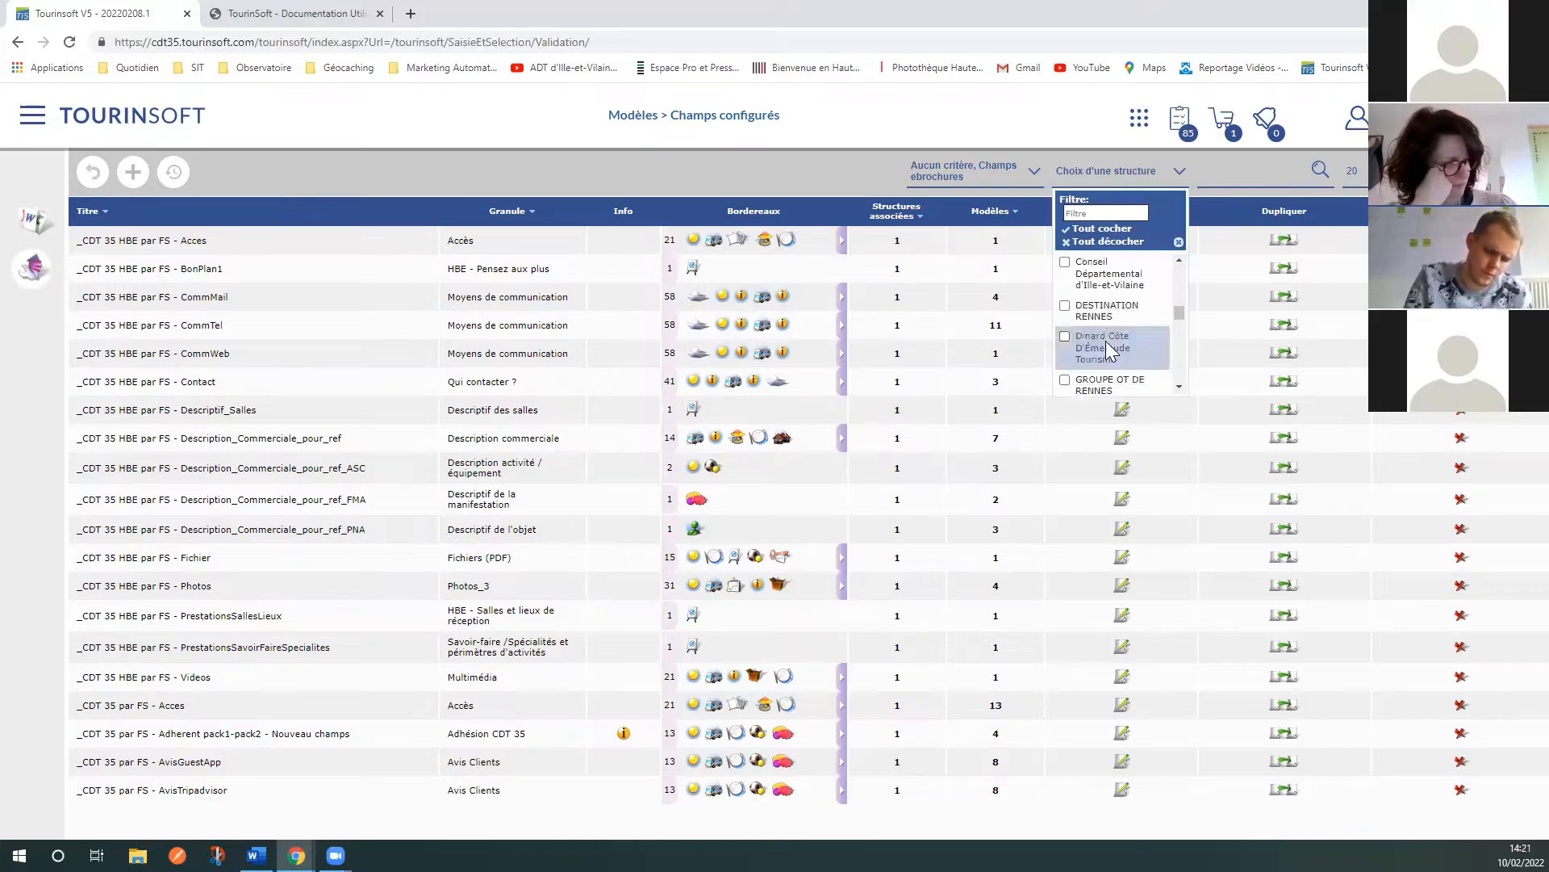
pyautogui.scroll(3, 1107, 361)
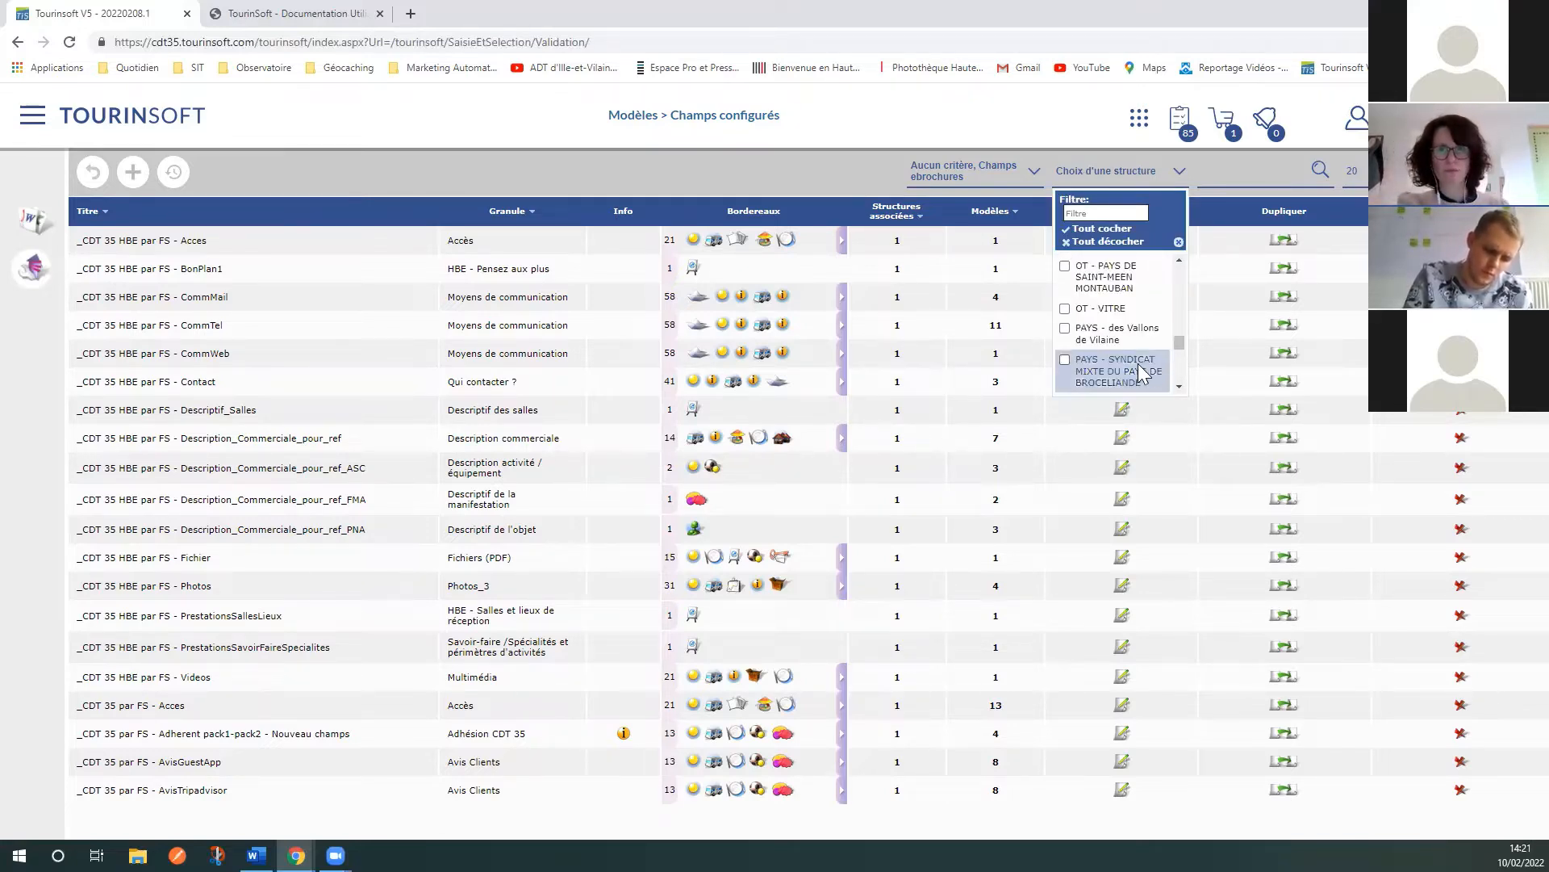
pyautogui.scroll(-2, 1132, 351)
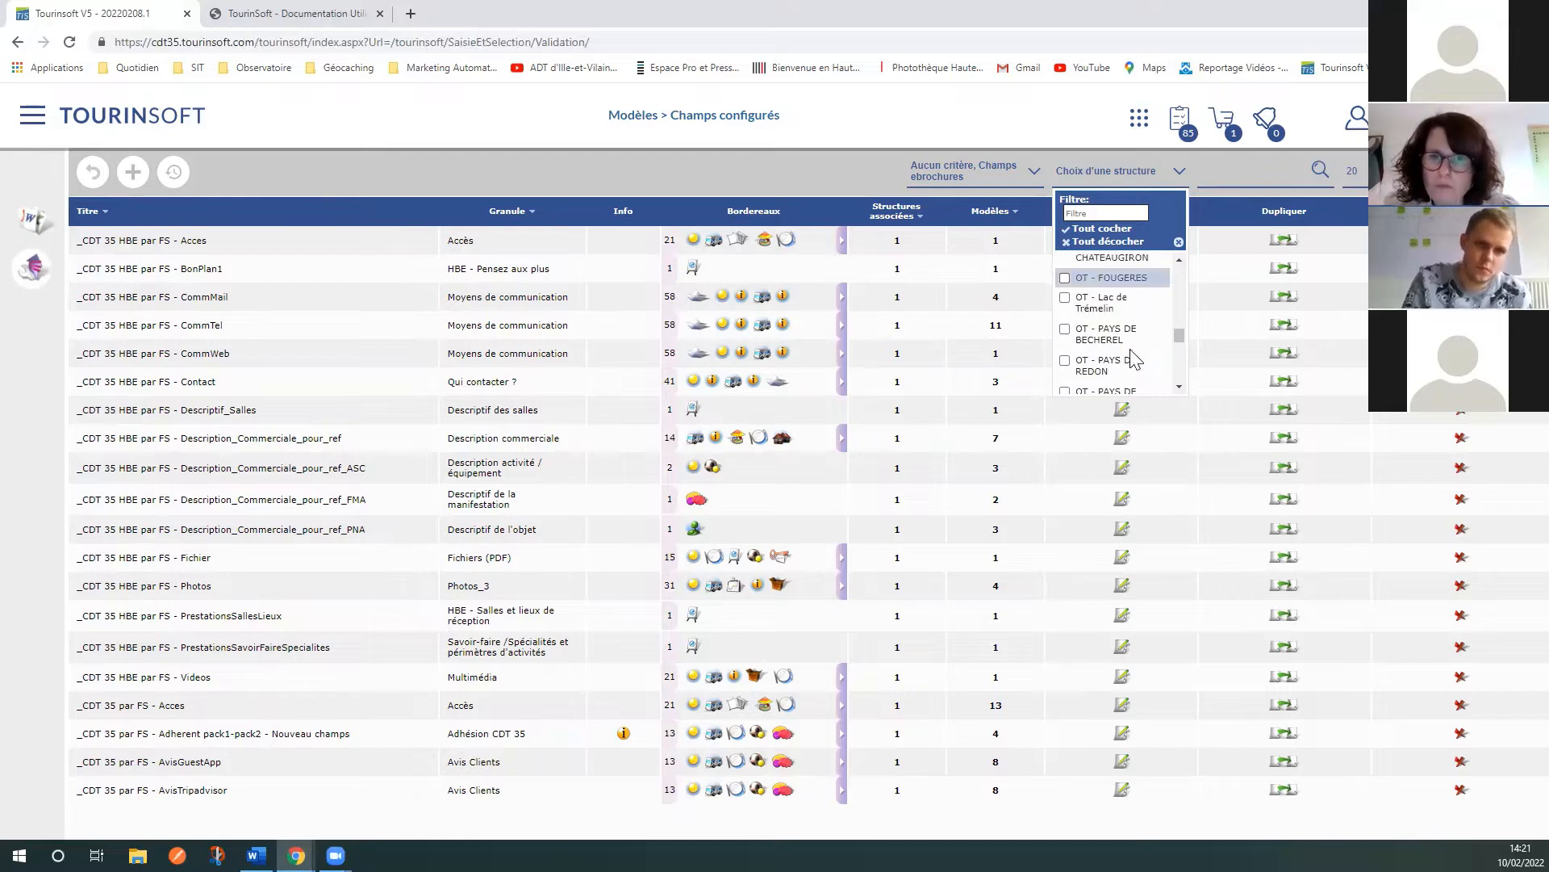
pyautogui.scroll(2, 1117, 317)
pyautogui.scroll(-1, 1103, 344)
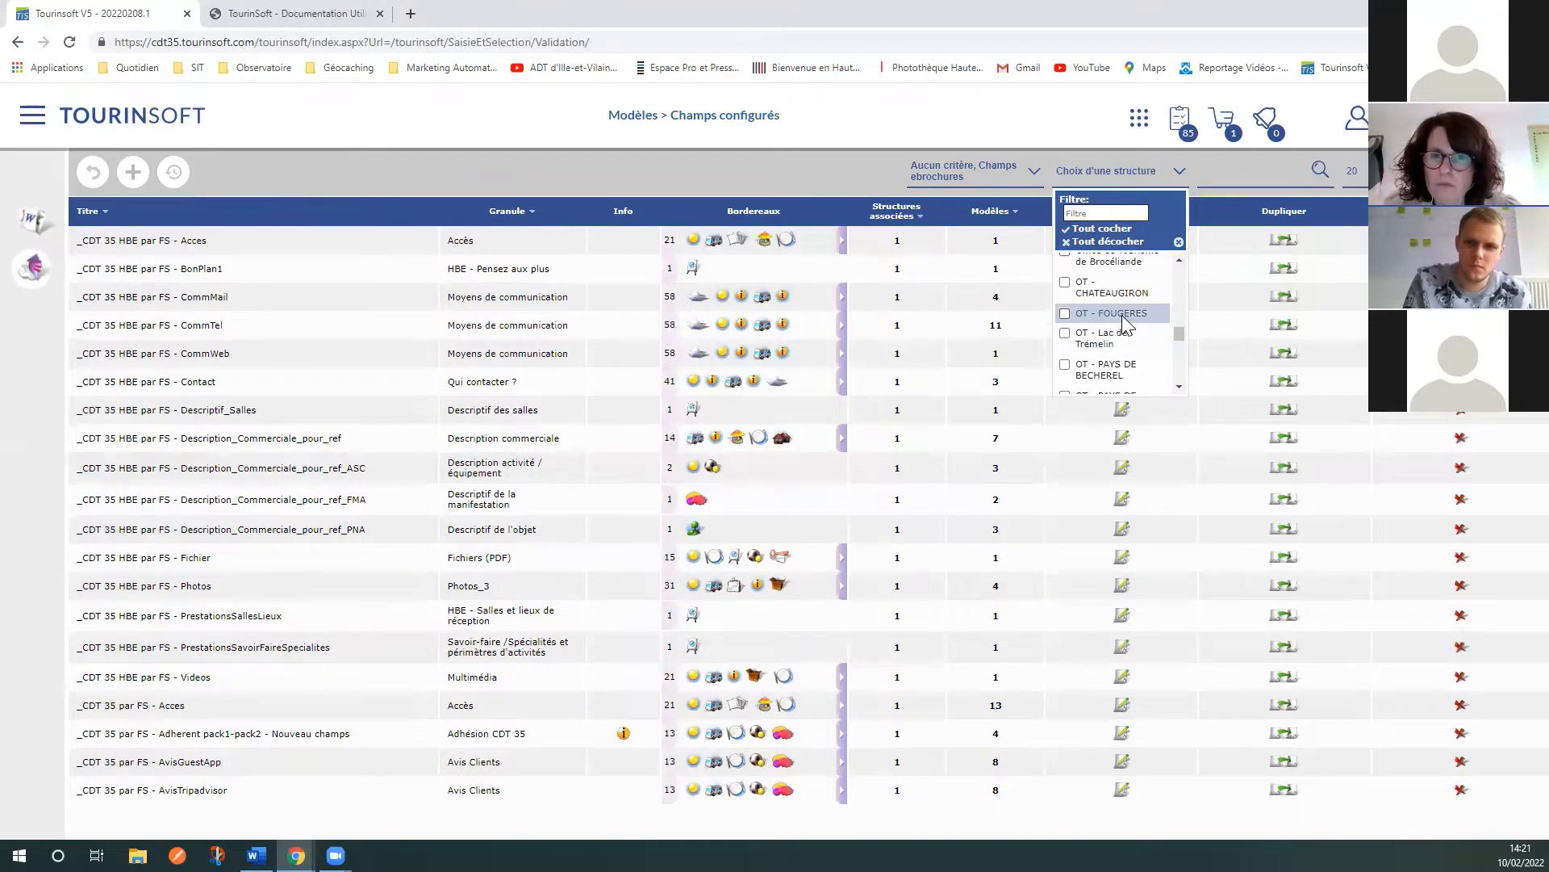
pyautogui.click(1106, 311)
pyautogui.click(1319, 172)
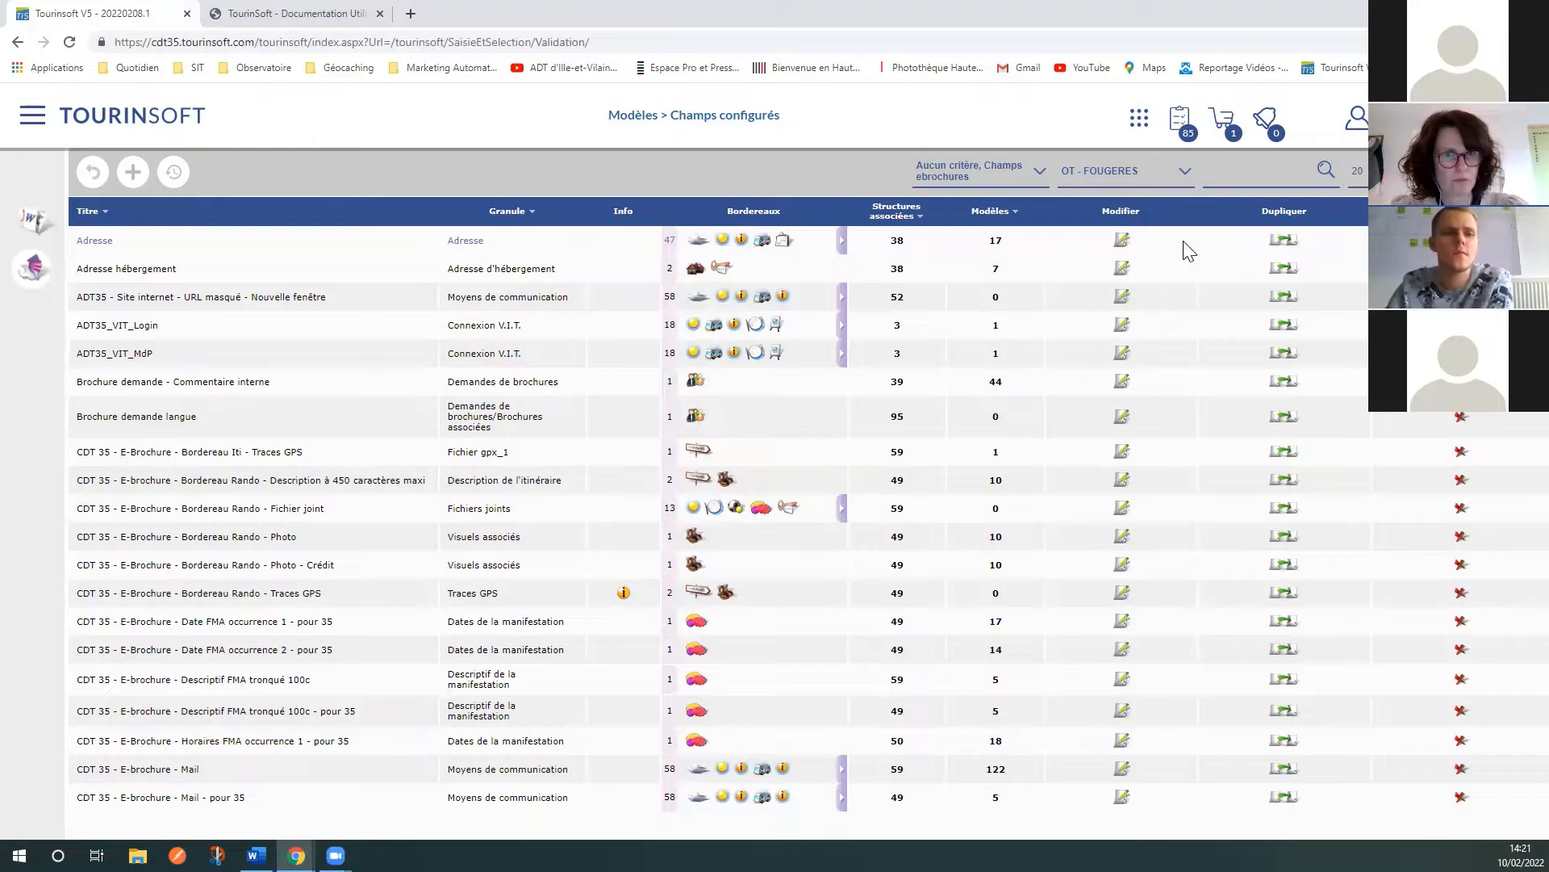
# Step: Start a new configured field ready for naming
pyautogui.click(134, 172)
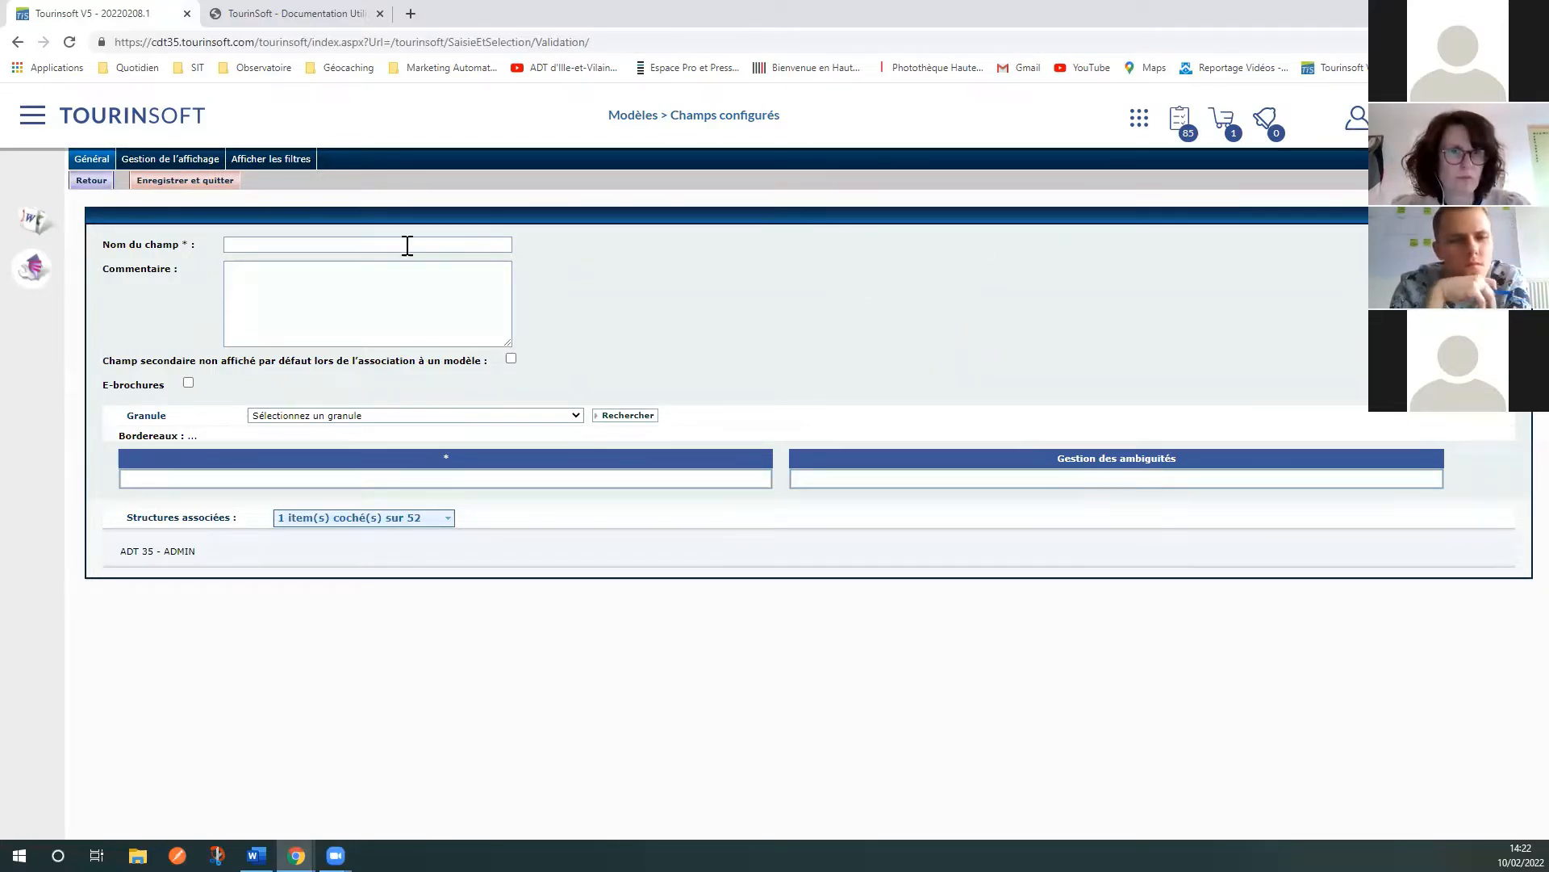
pyautogui.click(314, 242)
pyautogui.write('TE')
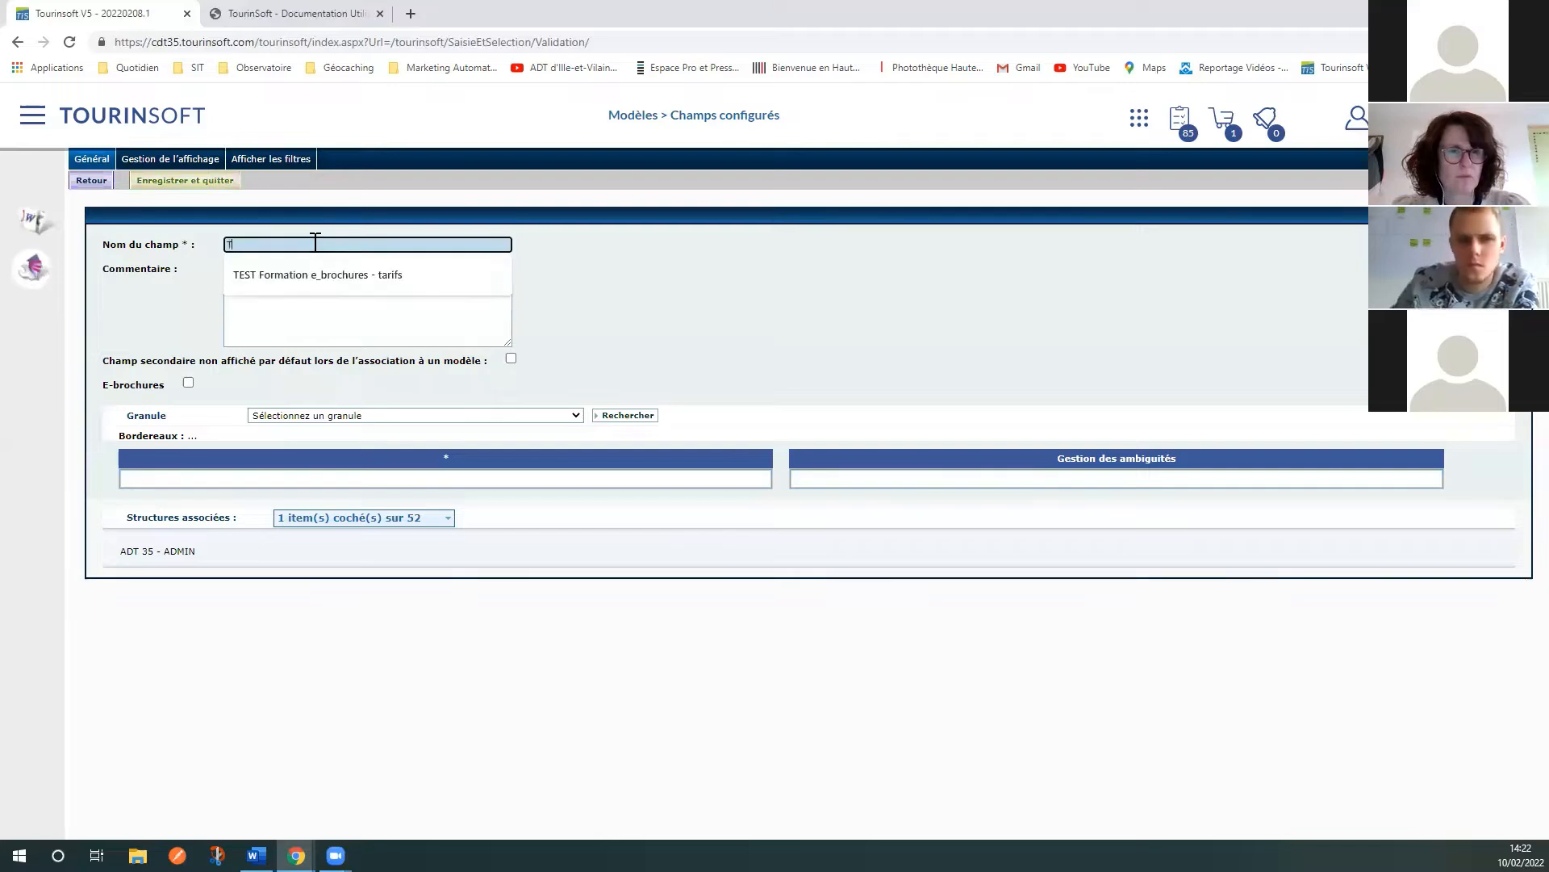
pyautogui.press('BackSpace')
pyautogui.press('BackSpace')
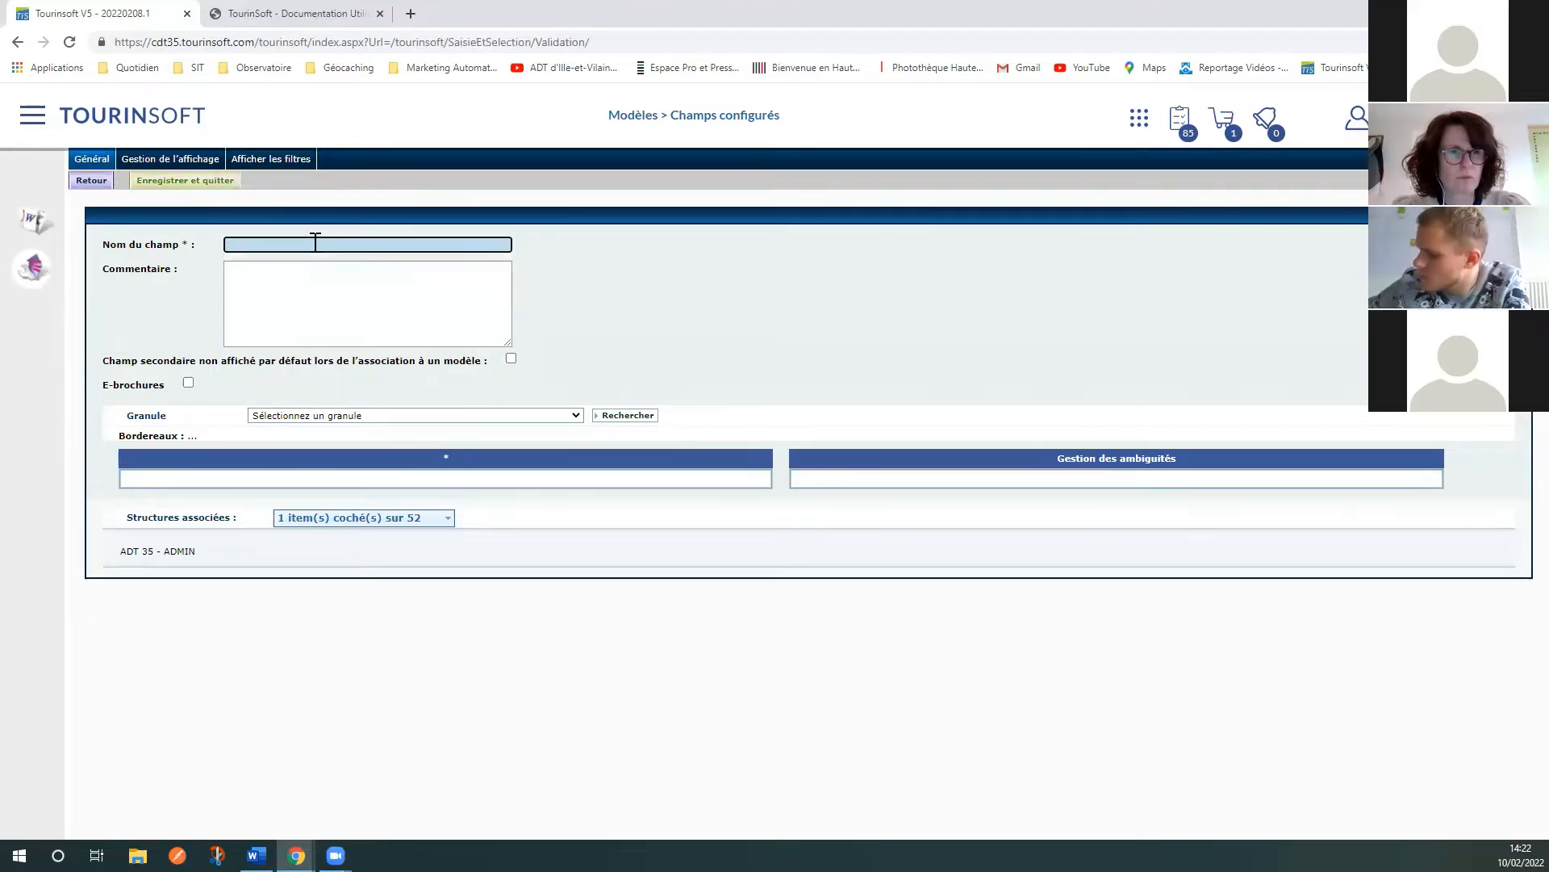
pyautogui.write('adt')
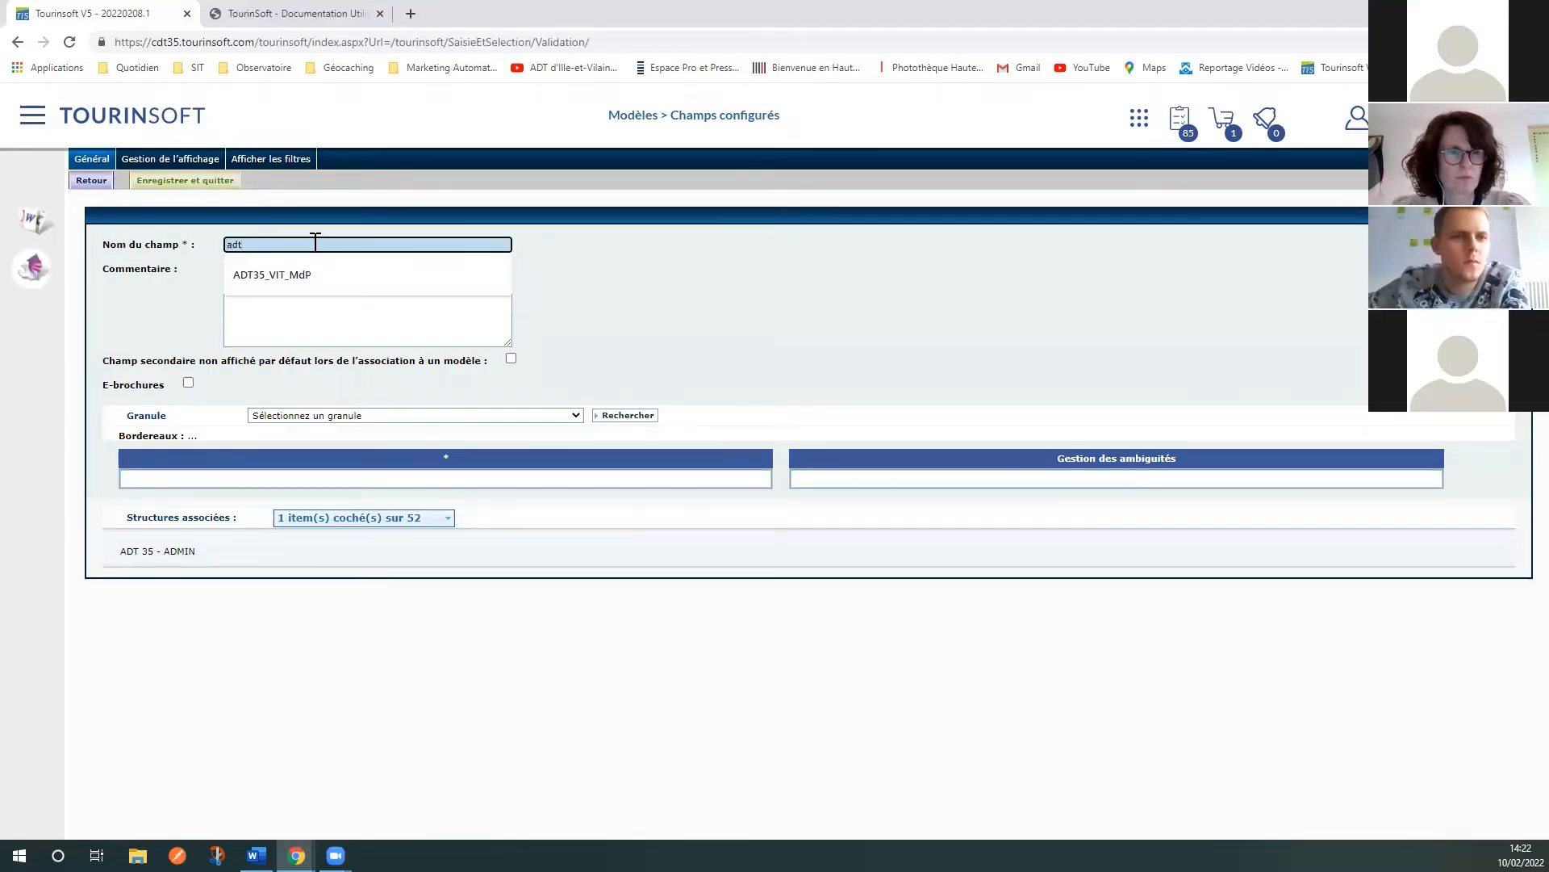
pyautogui.press('BackSpace')
pyautogui.press('BackSpace')
pyautogui.press('BackSpace')
pyautogui.write('ad')
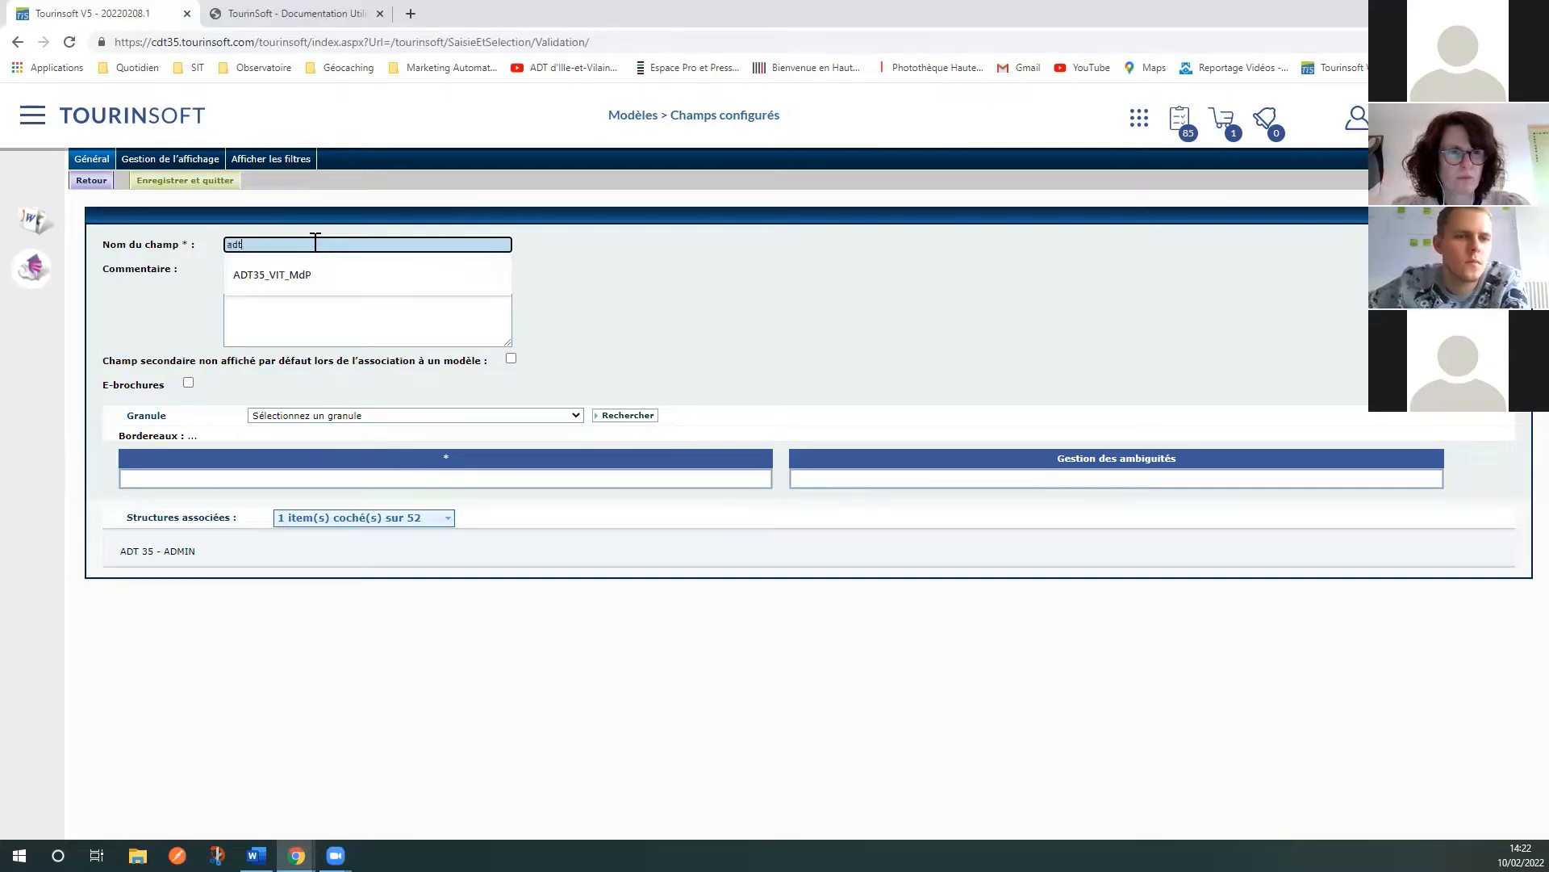
pyautogui.write('t')
pyautogui.press('BackSpace')
pyautogui.press('BackSpace')
pyautogui.press('BackSpace')
# Step: Name the new configured field ADT35_TEST_tarifs_asc
pyautogui.write('AD')
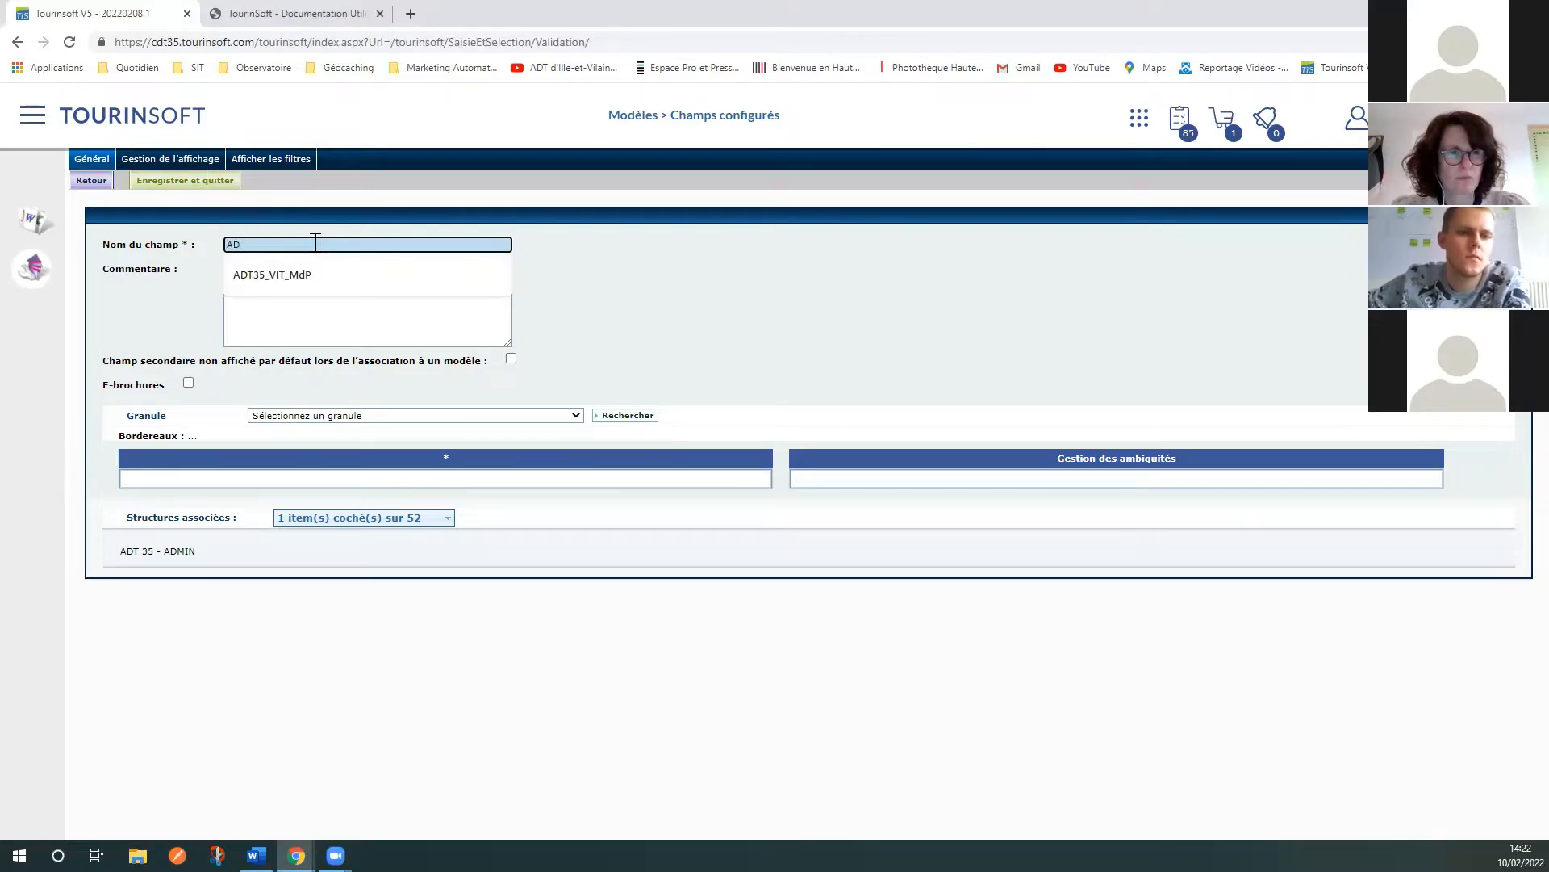
pyautogui.write('T35')
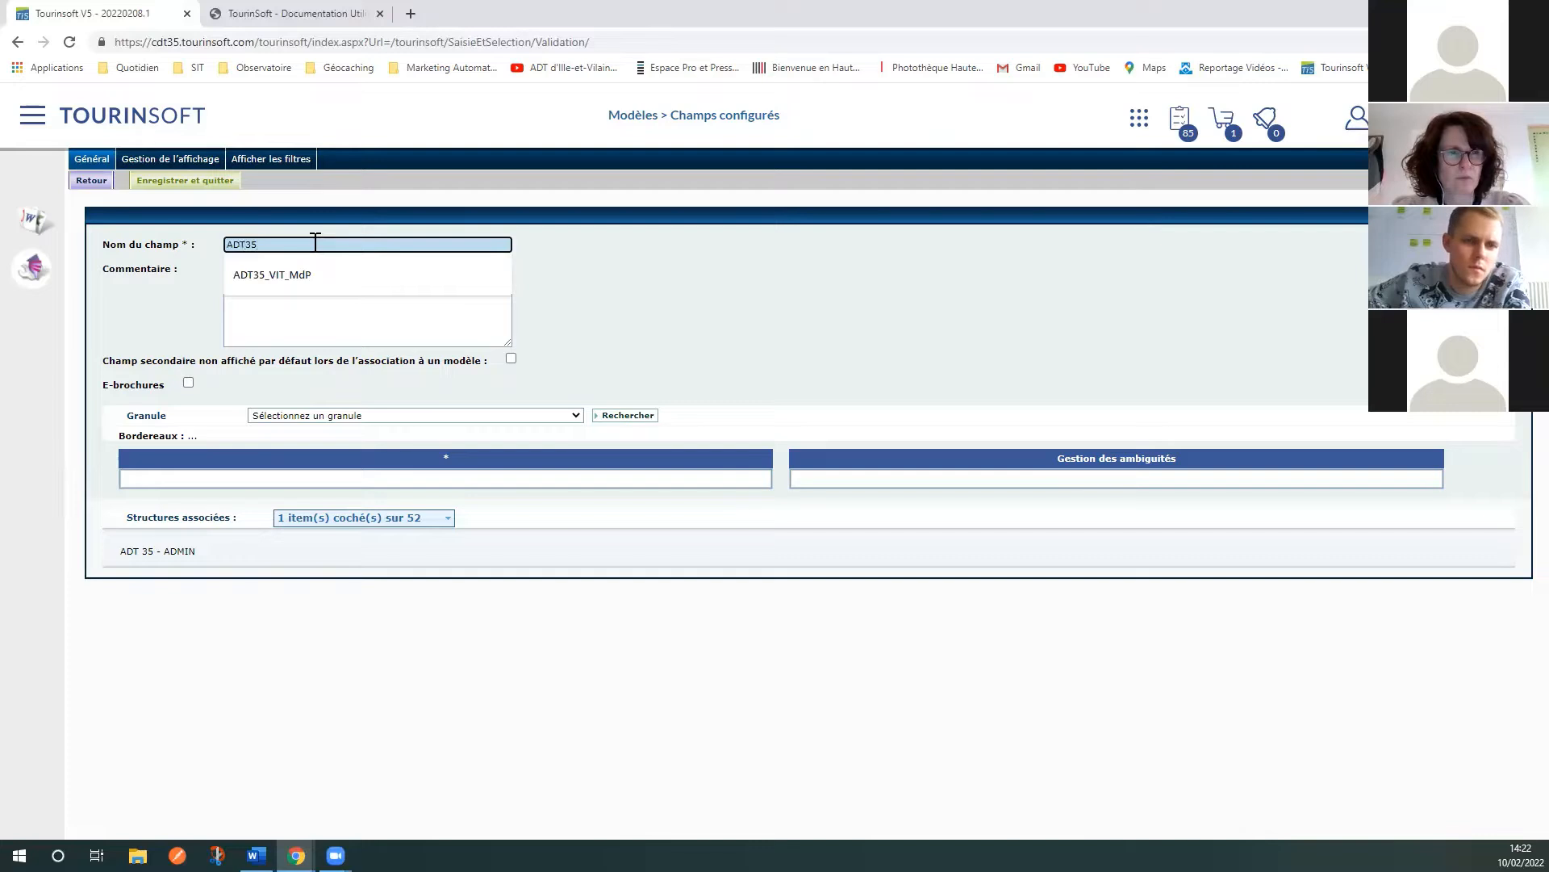
pyautogui.write('_TARI')
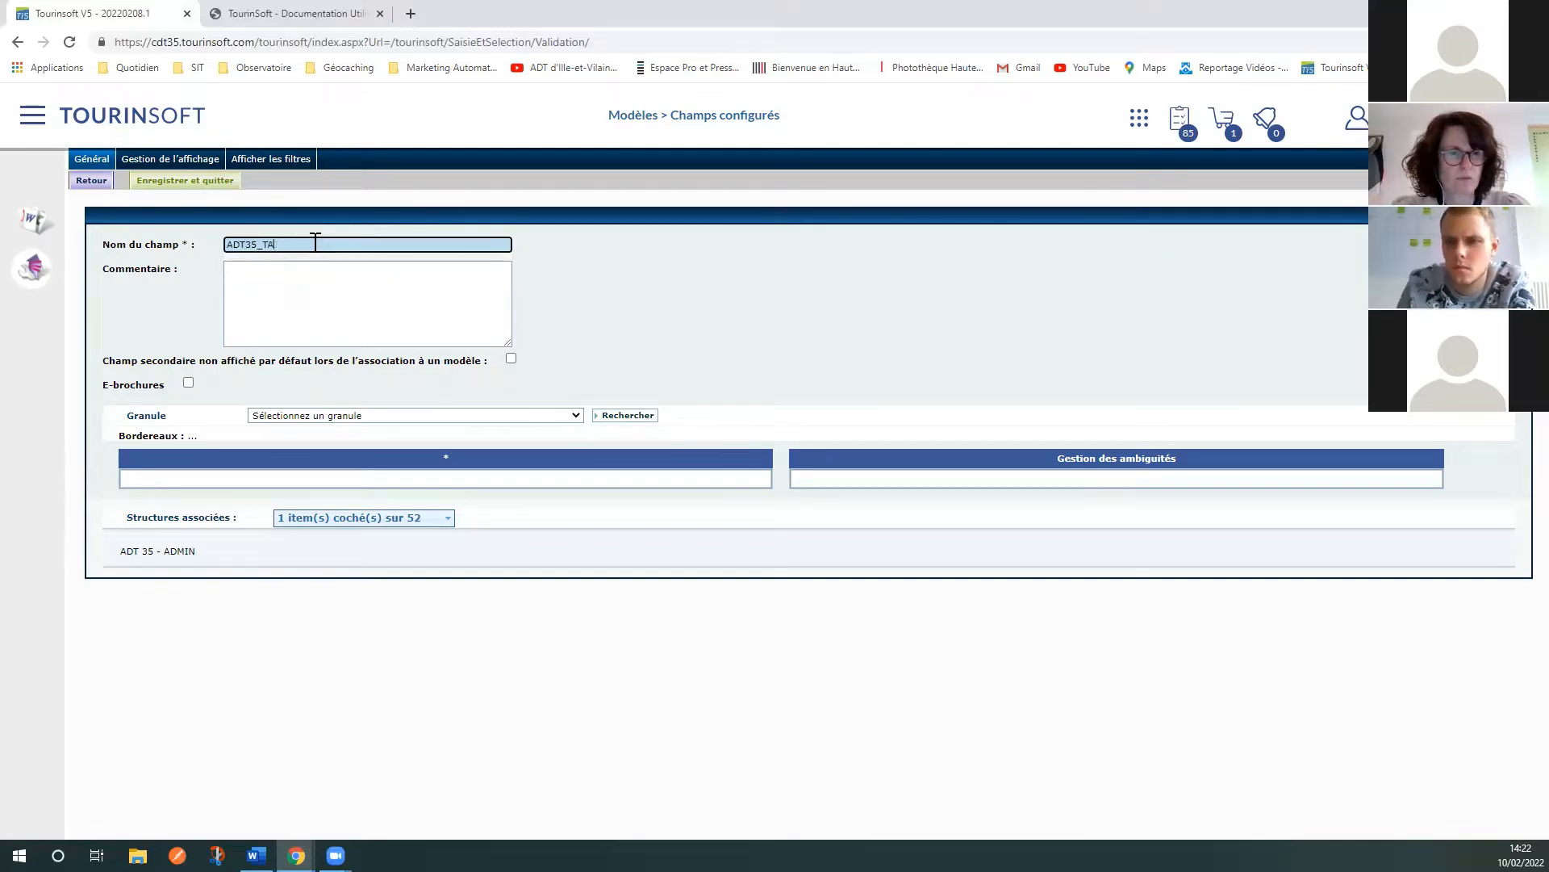
pyautogui.press('BackSpace')
pyautogui.press('BackSpace')
pyautogui.press('BackSpace')
pyautogui.write('ESTS')
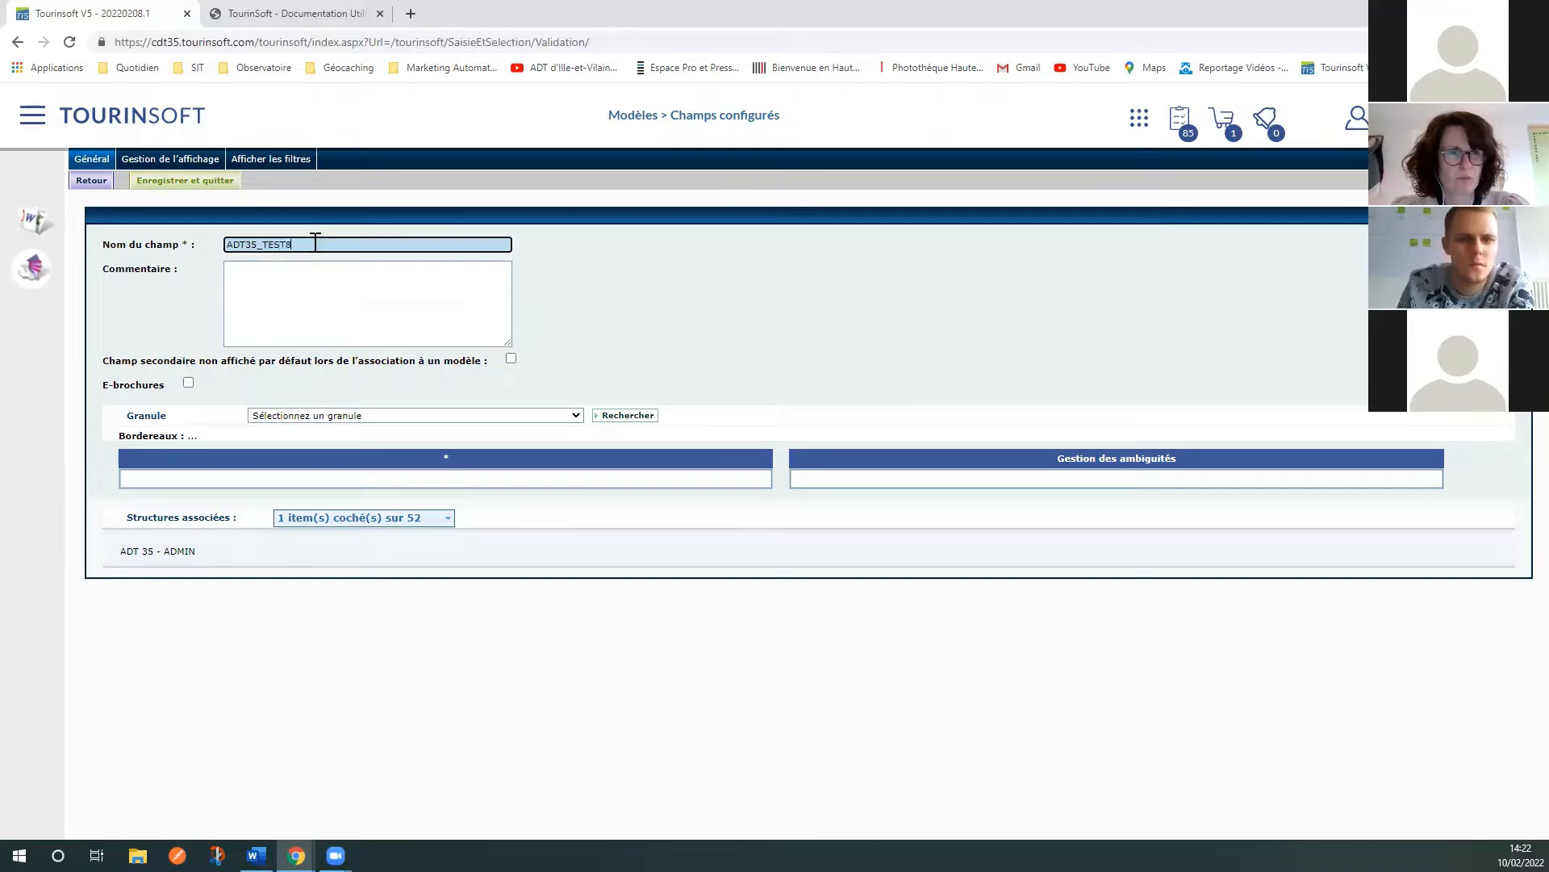
pyautogui.press('BackSpace')
pyautogui.write('_ta')
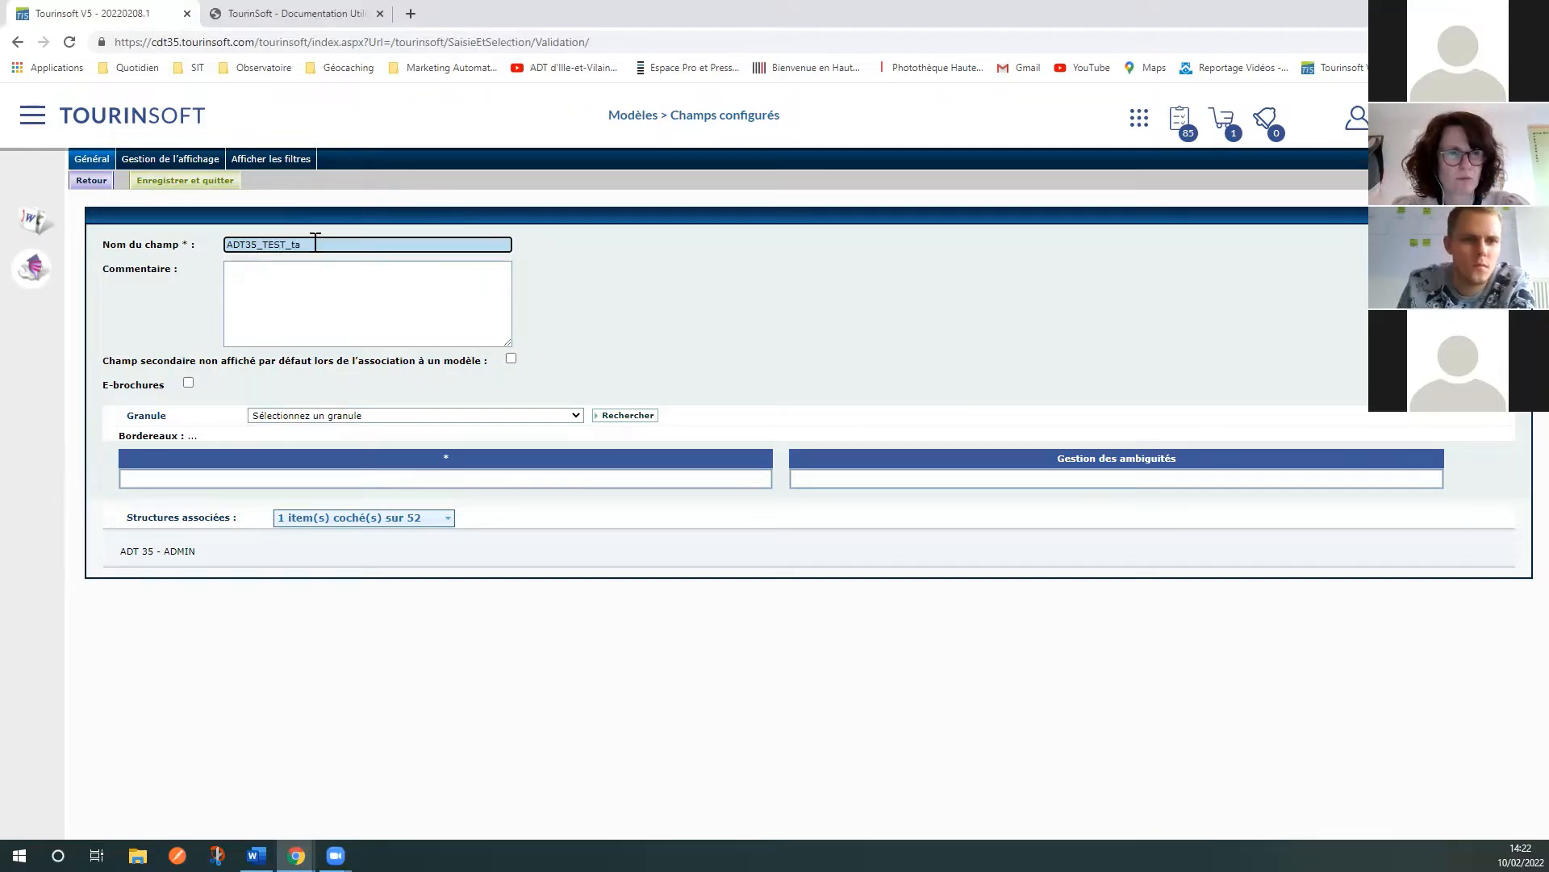
pyautogui.write('rifs')
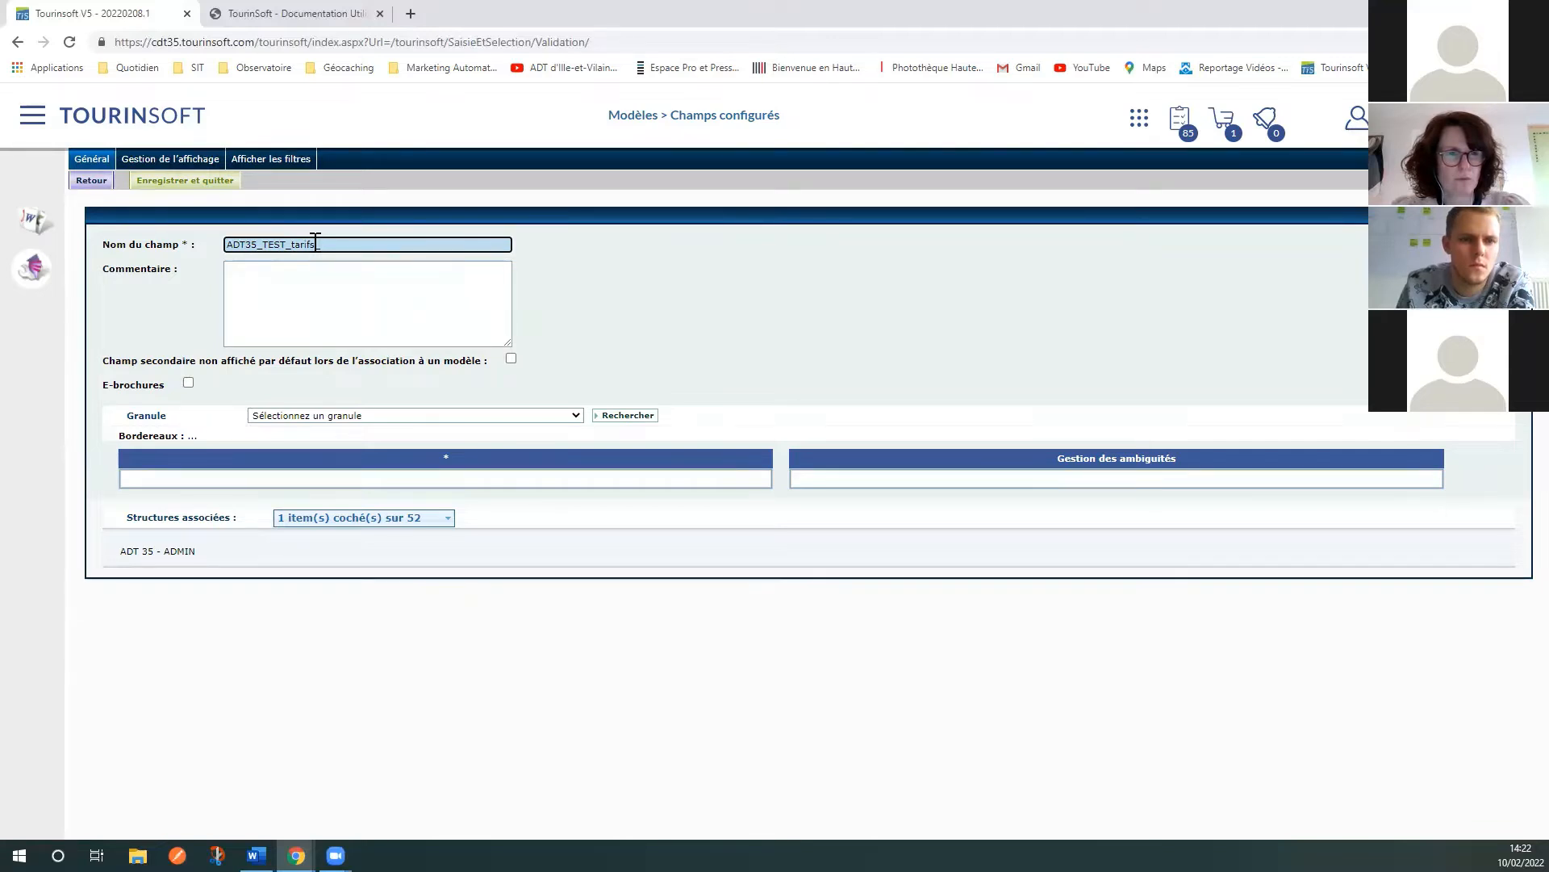
pyautogui.write('_asc')
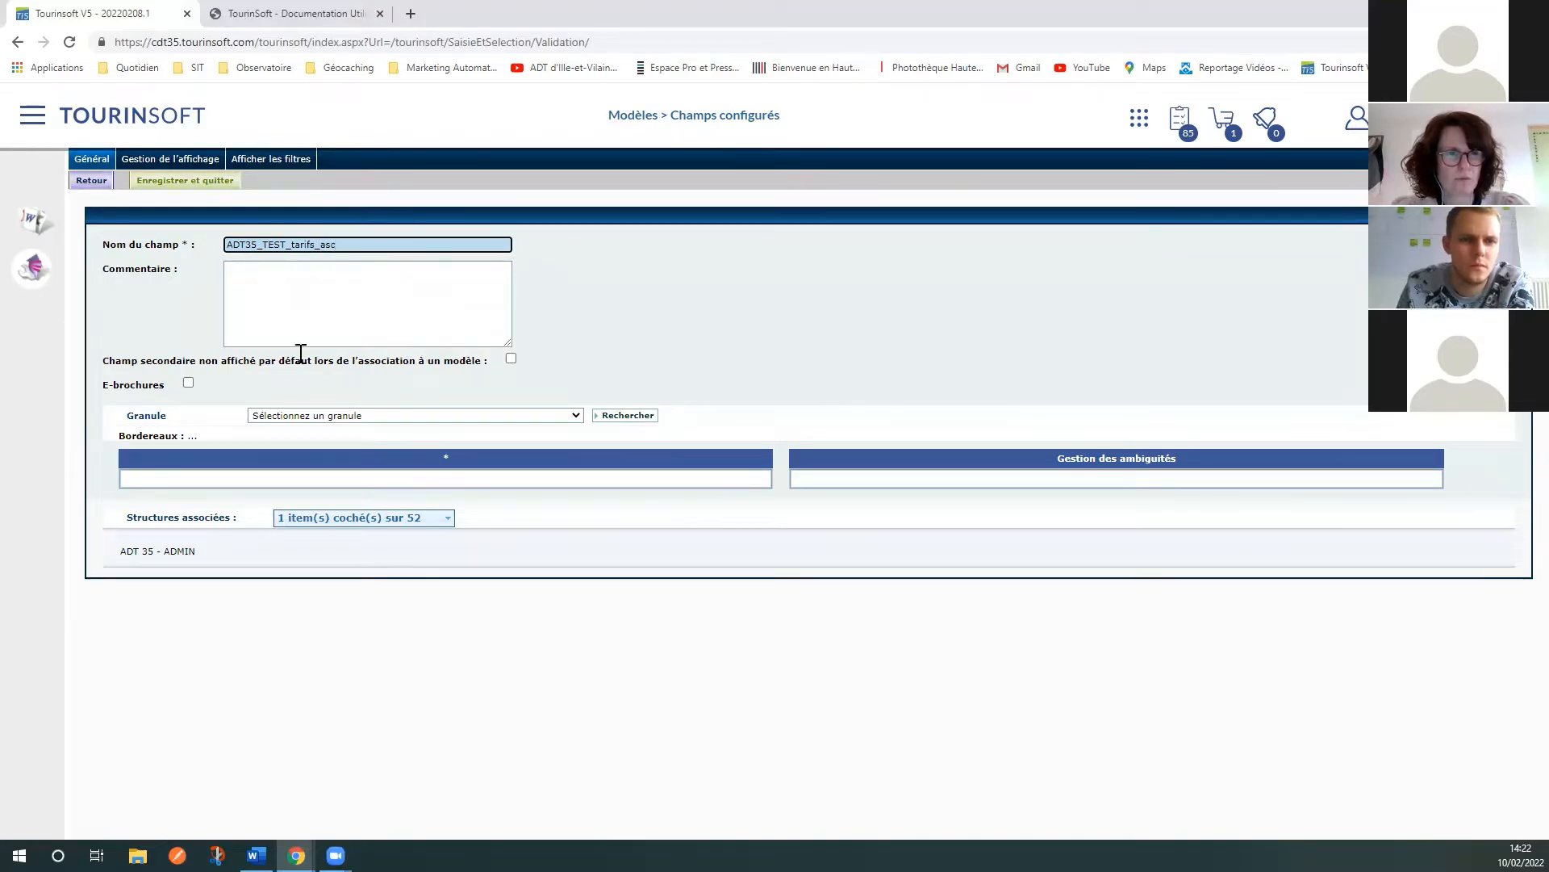
# Step: Enter the field's comment on two lines: "Test" and "Minimum et maximum 2022 + commentaires"
pyautogui.click(294, 275)
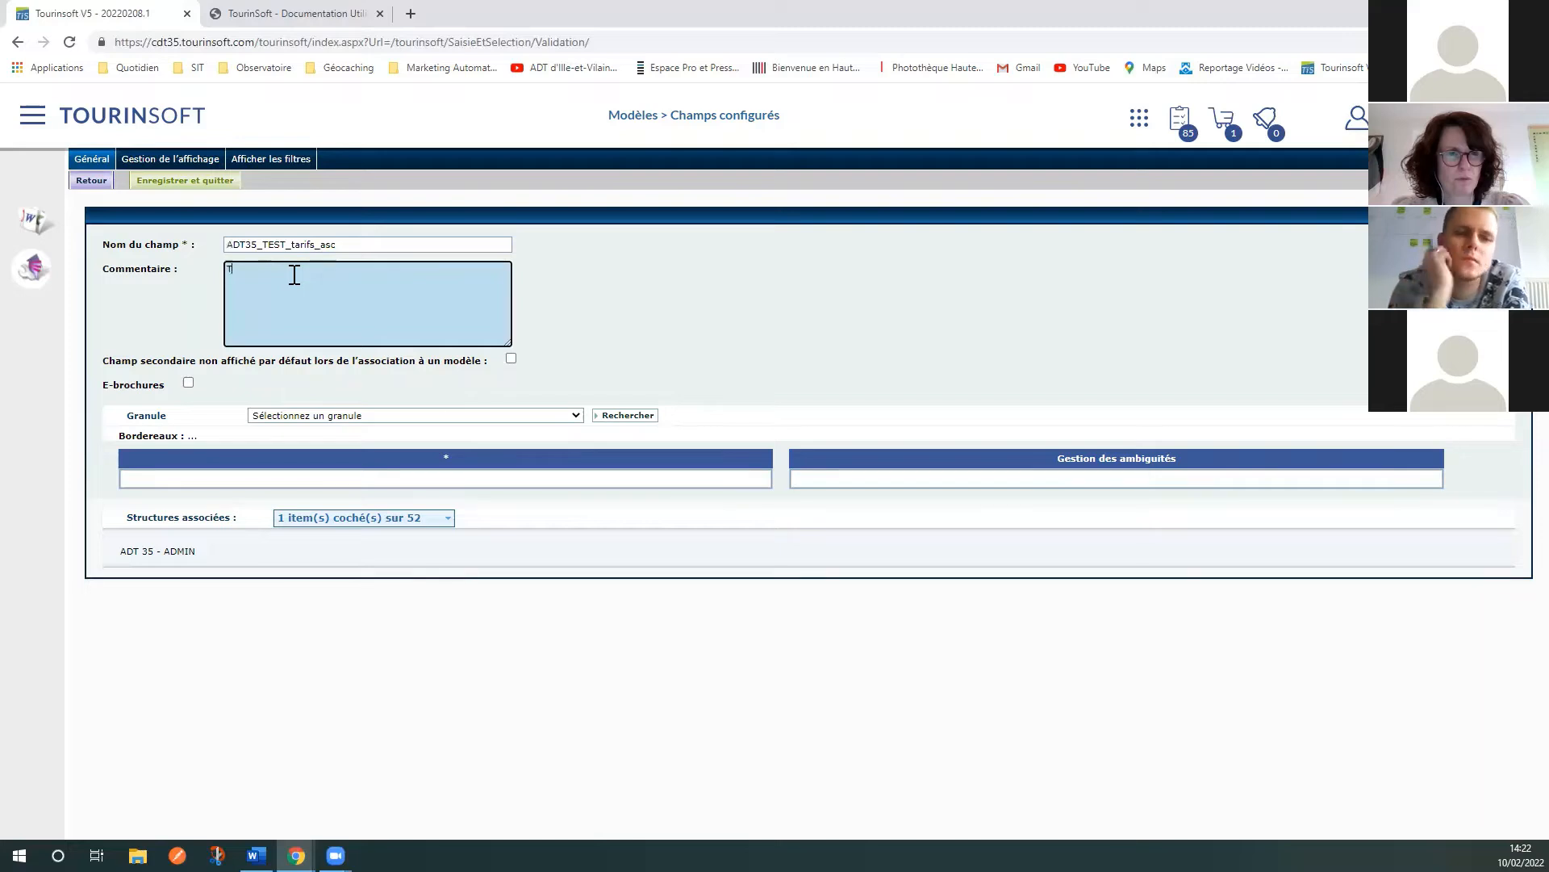
pyautogui.write('Test')
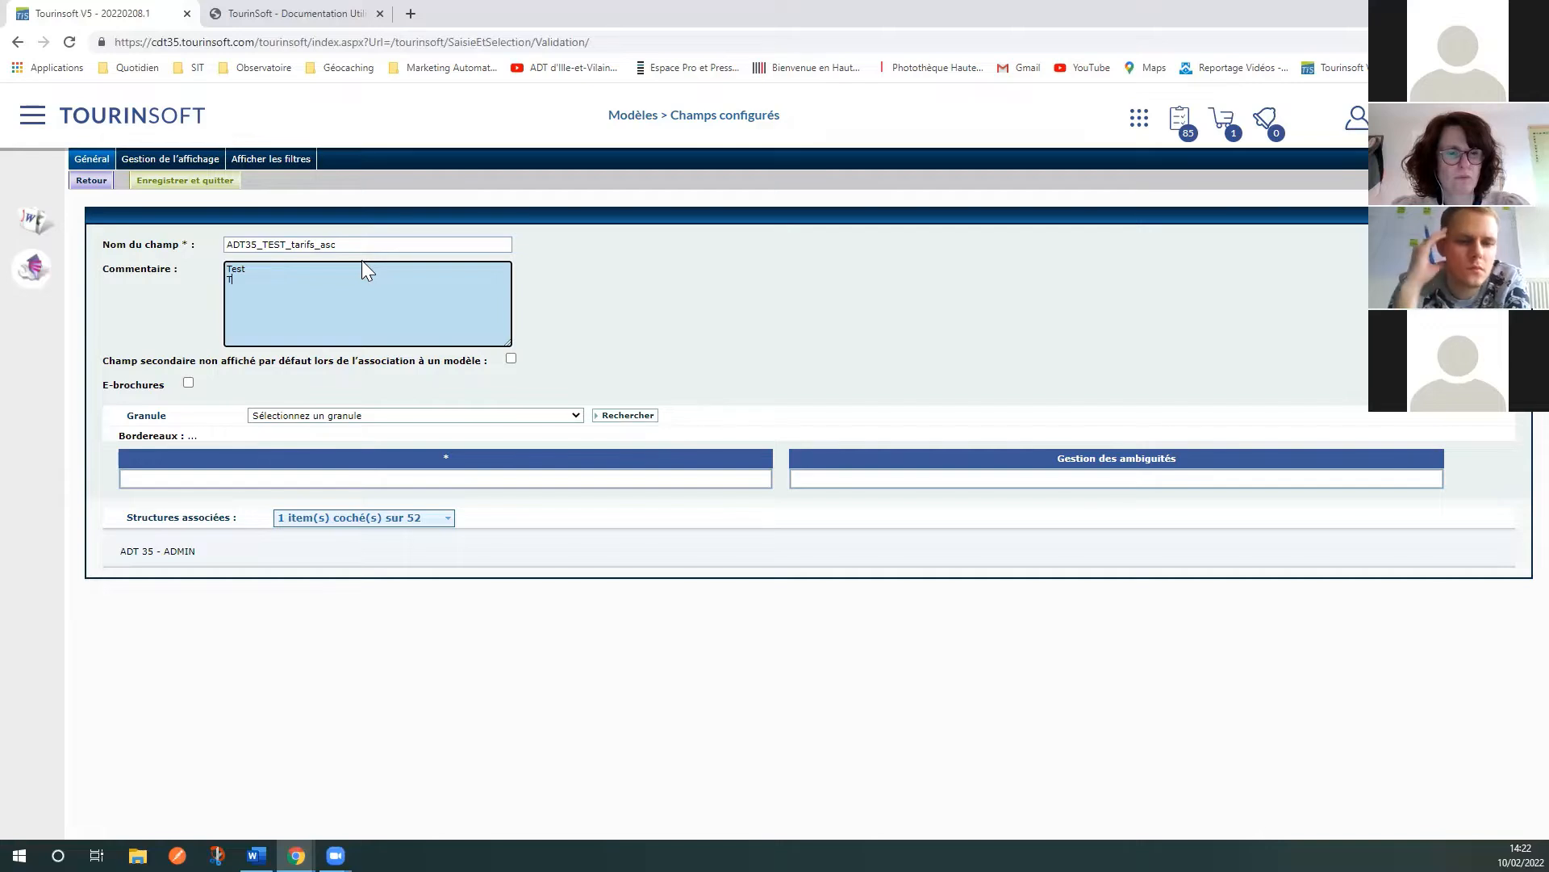
pyautogui.write('Ma')
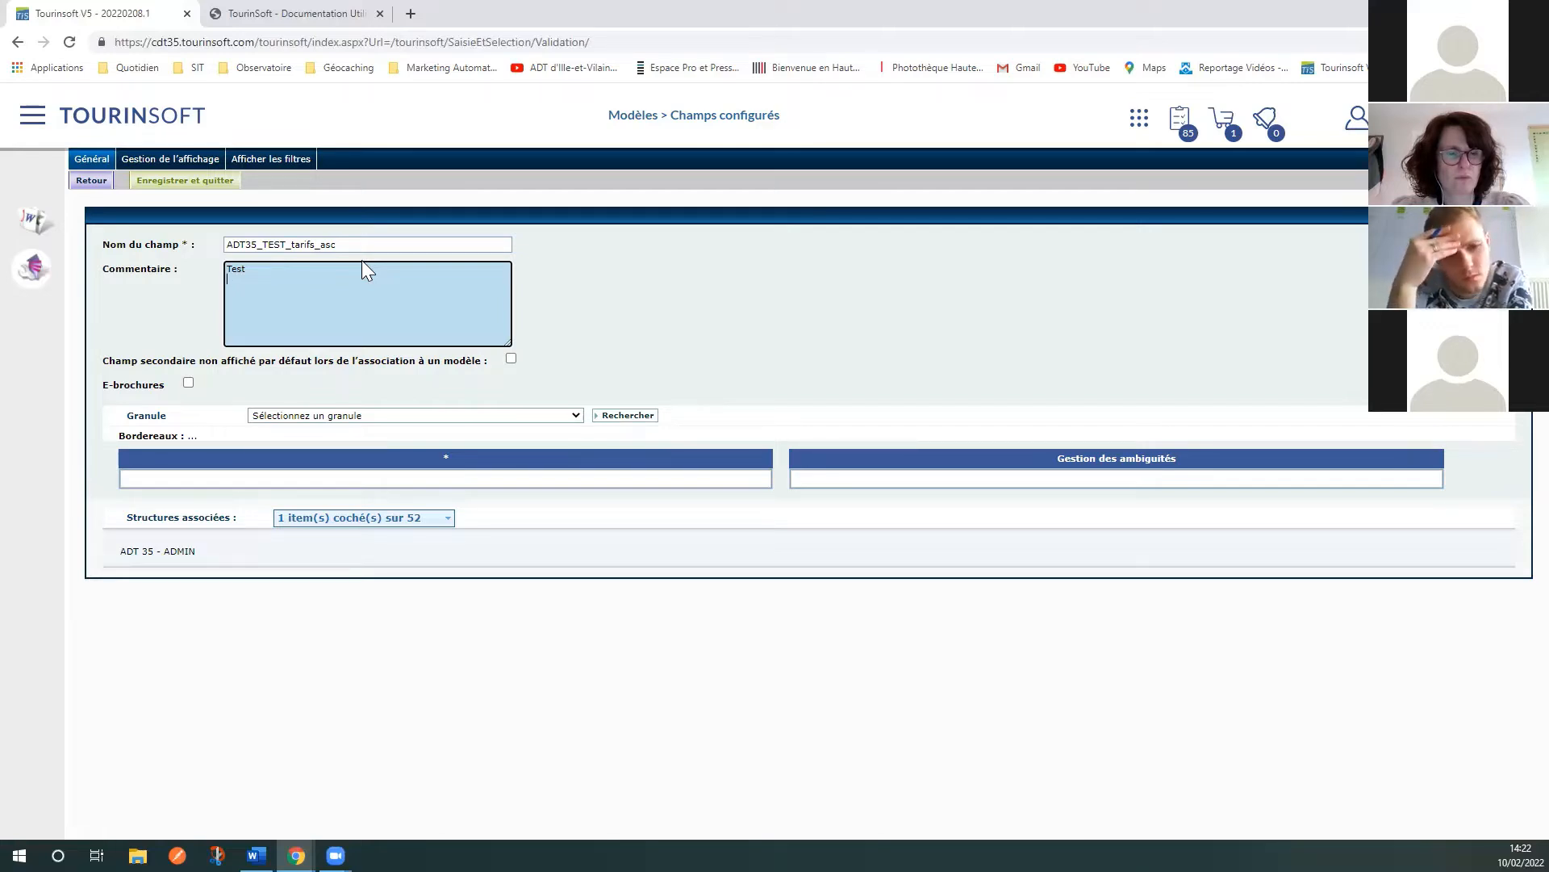
pyautogui.press('BackSpace')
pyautogui.write('inimum')
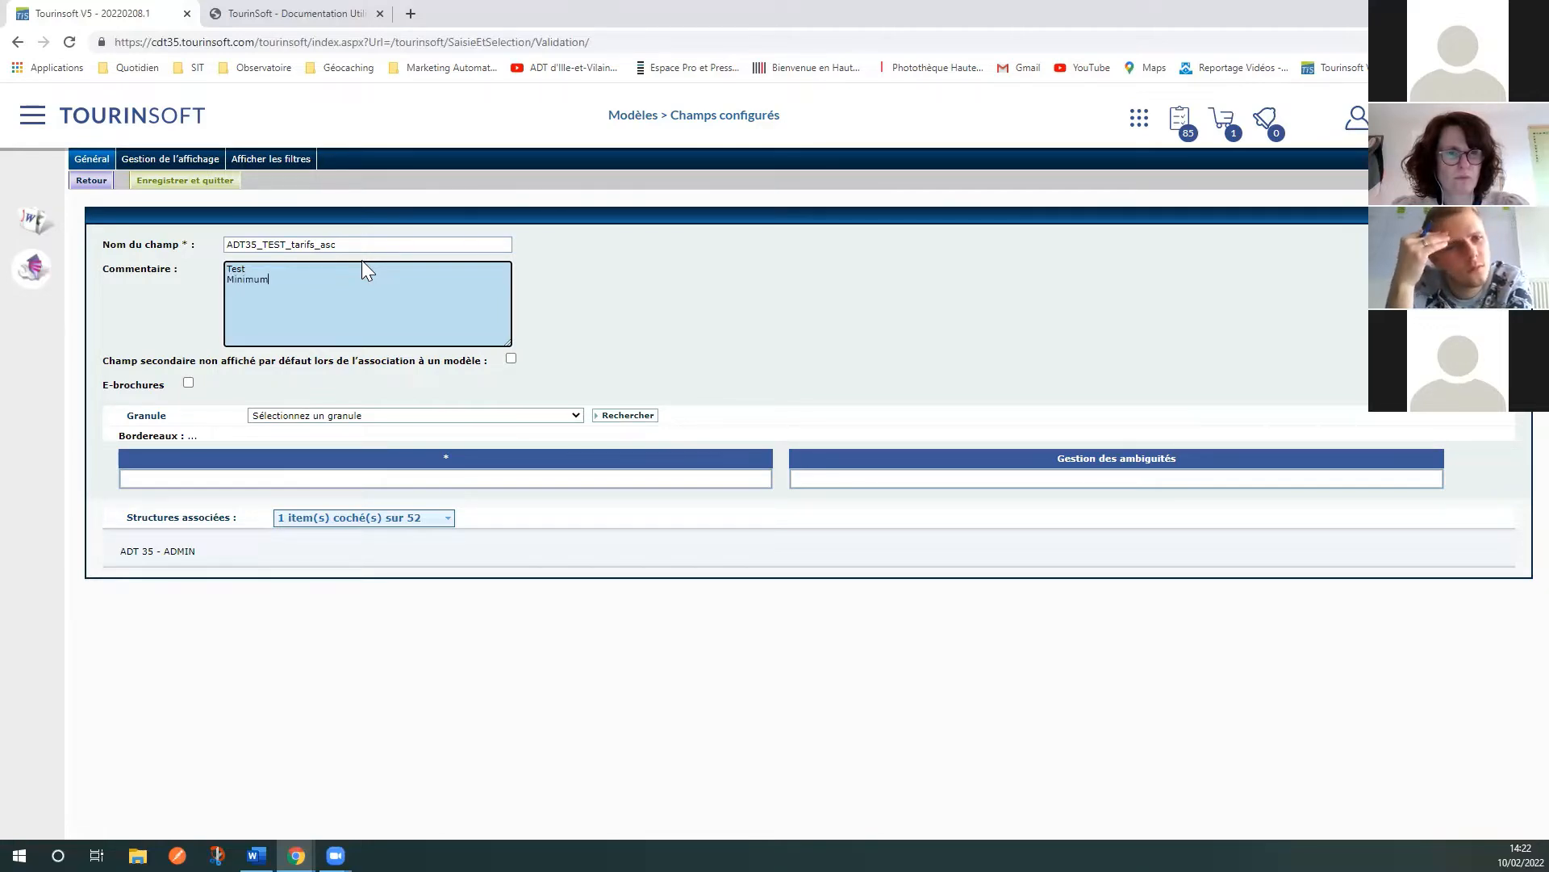
pyautogui.write(' et maximum 2022 -')
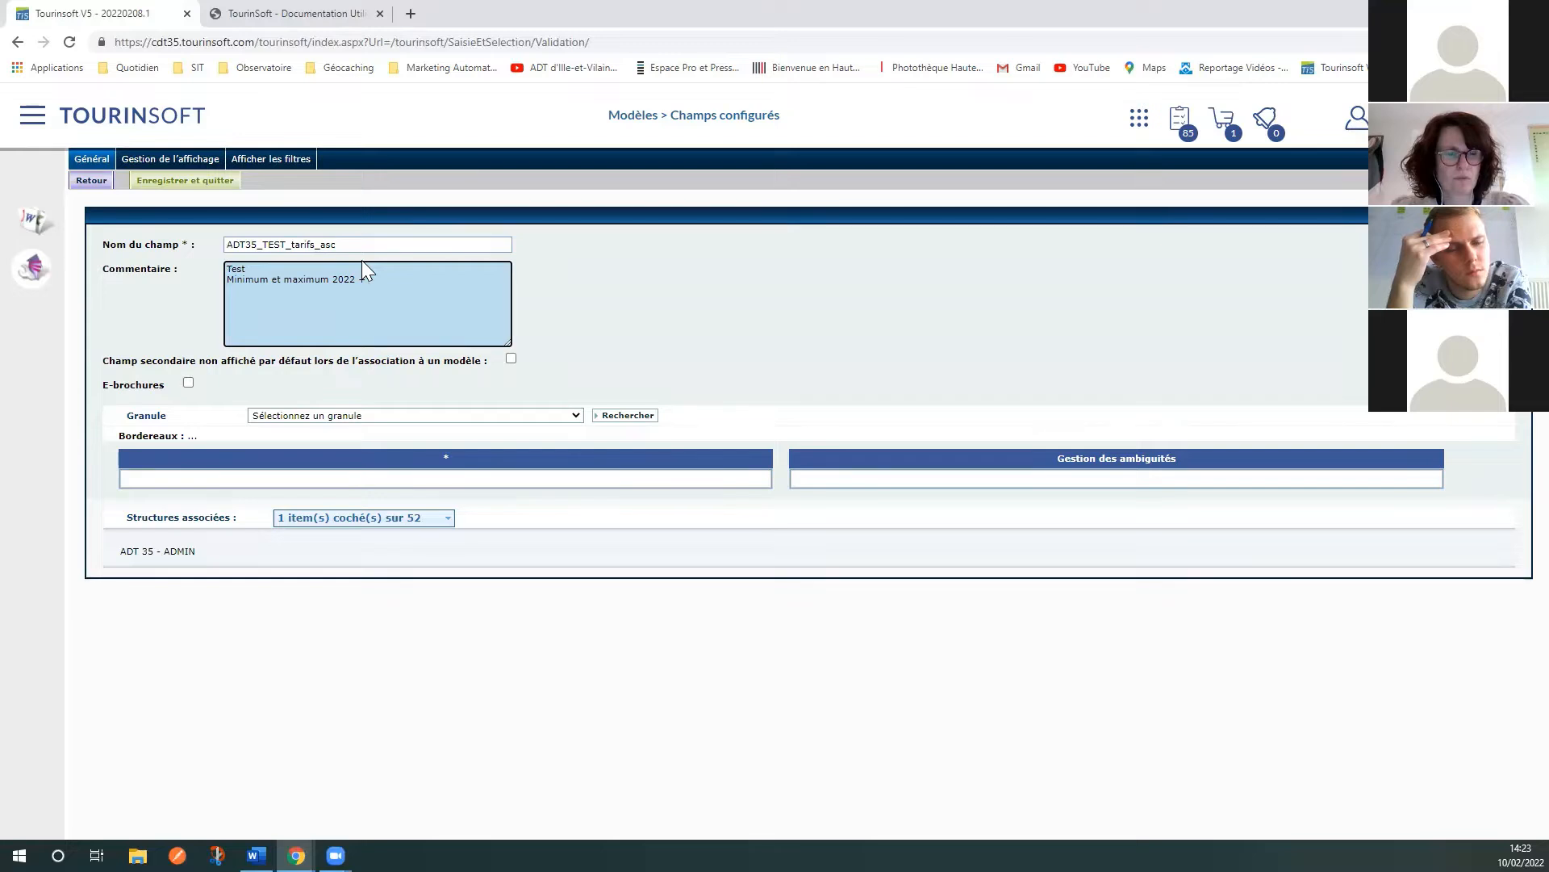
pyautogui.write('commentairt')
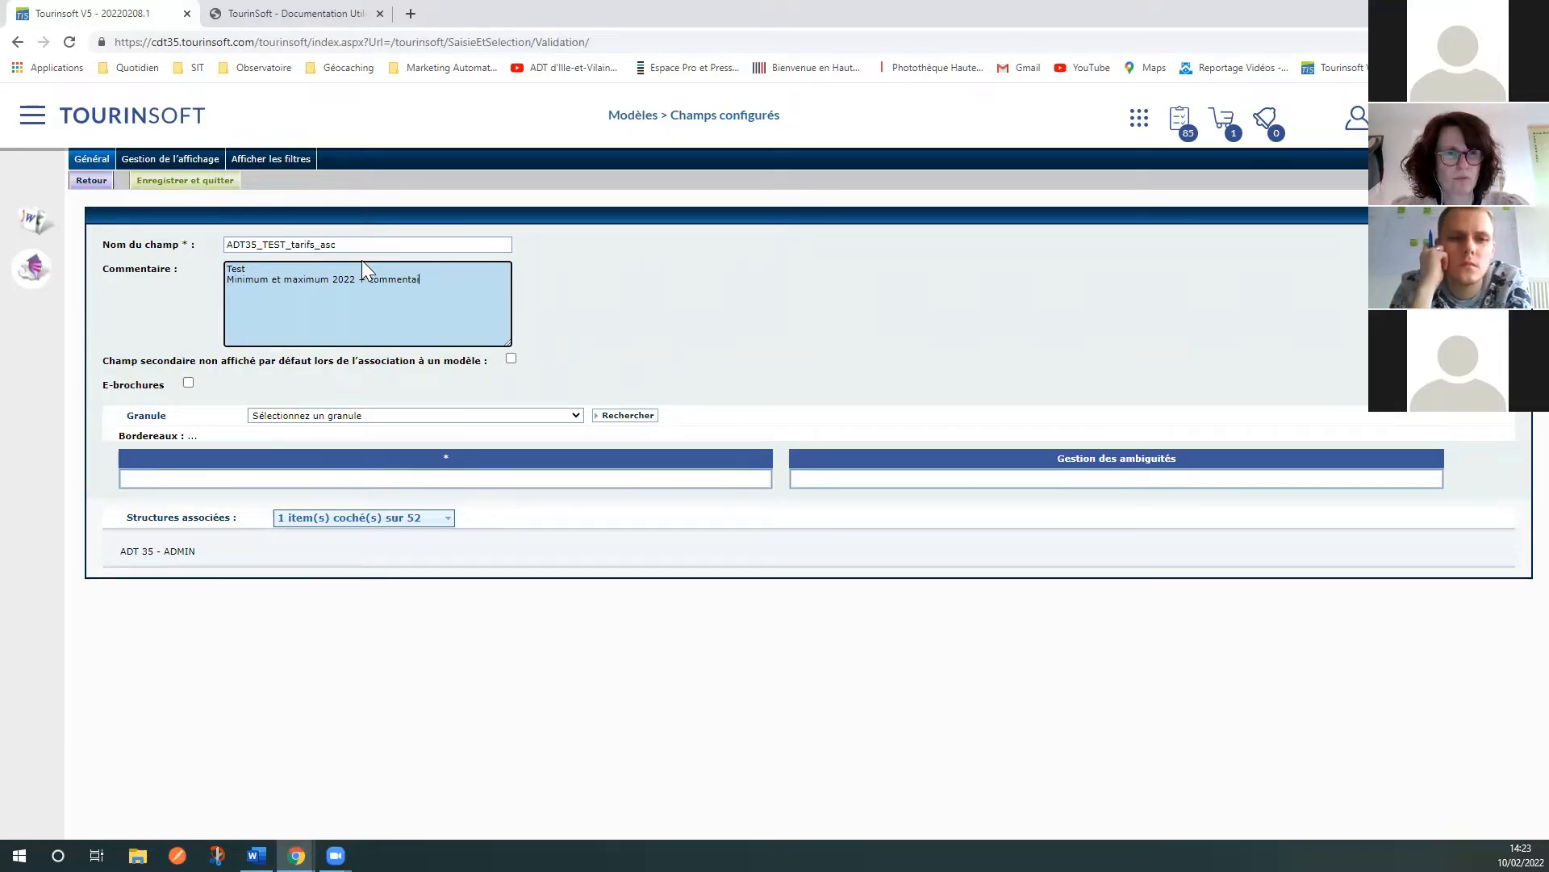
pyautogui.press('BackSpace')
pyautogui.write('es')
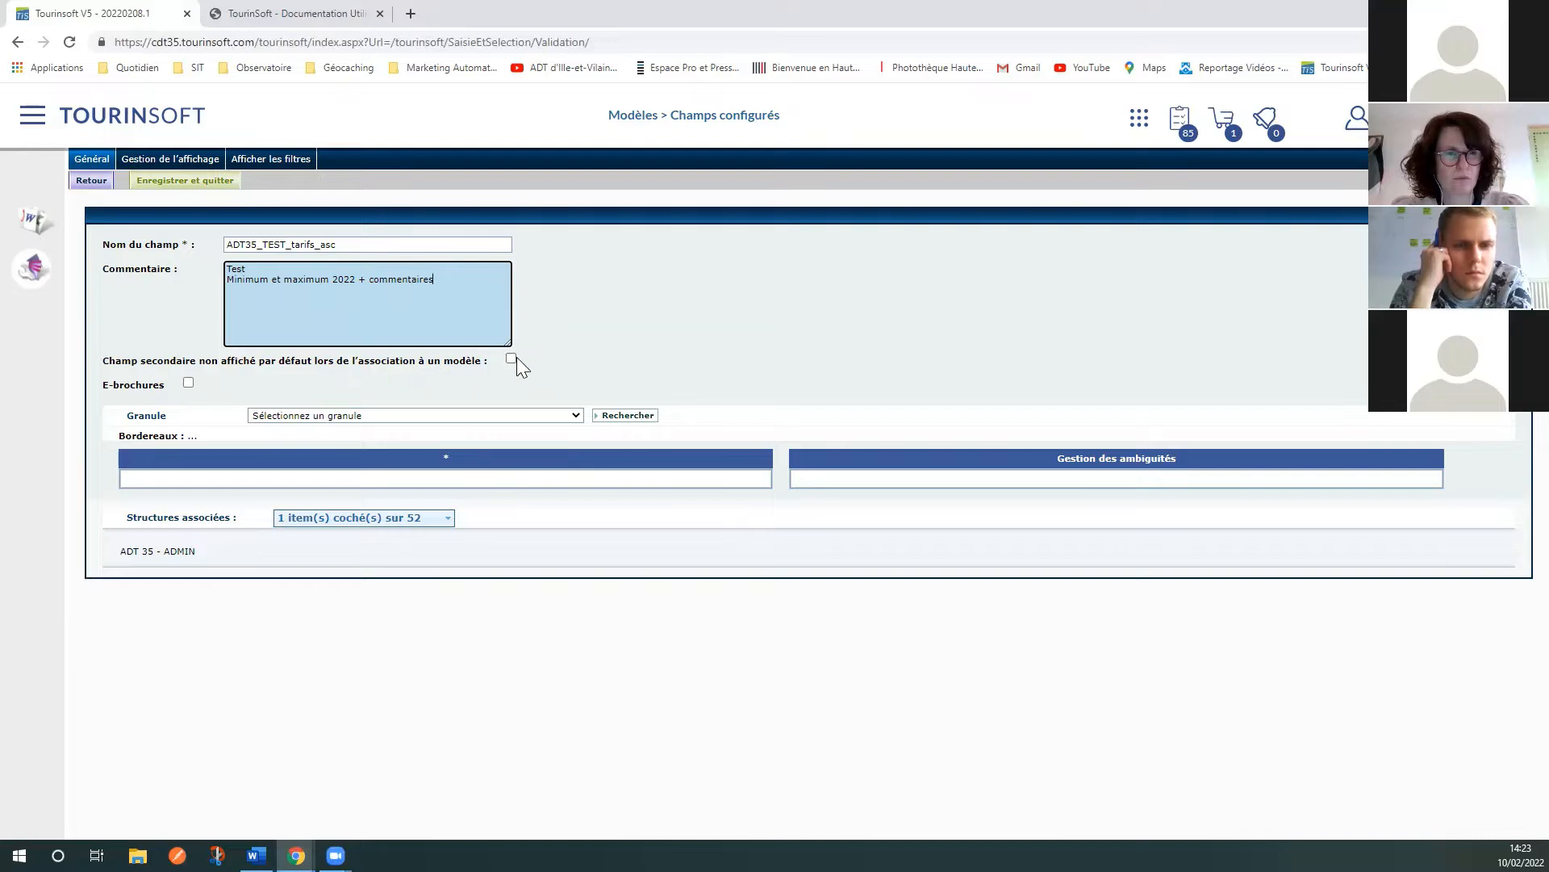
# Step: Enable the configured field for e-brochures and select tarifs_1 as its granule
pyautogui.click(188, 383)
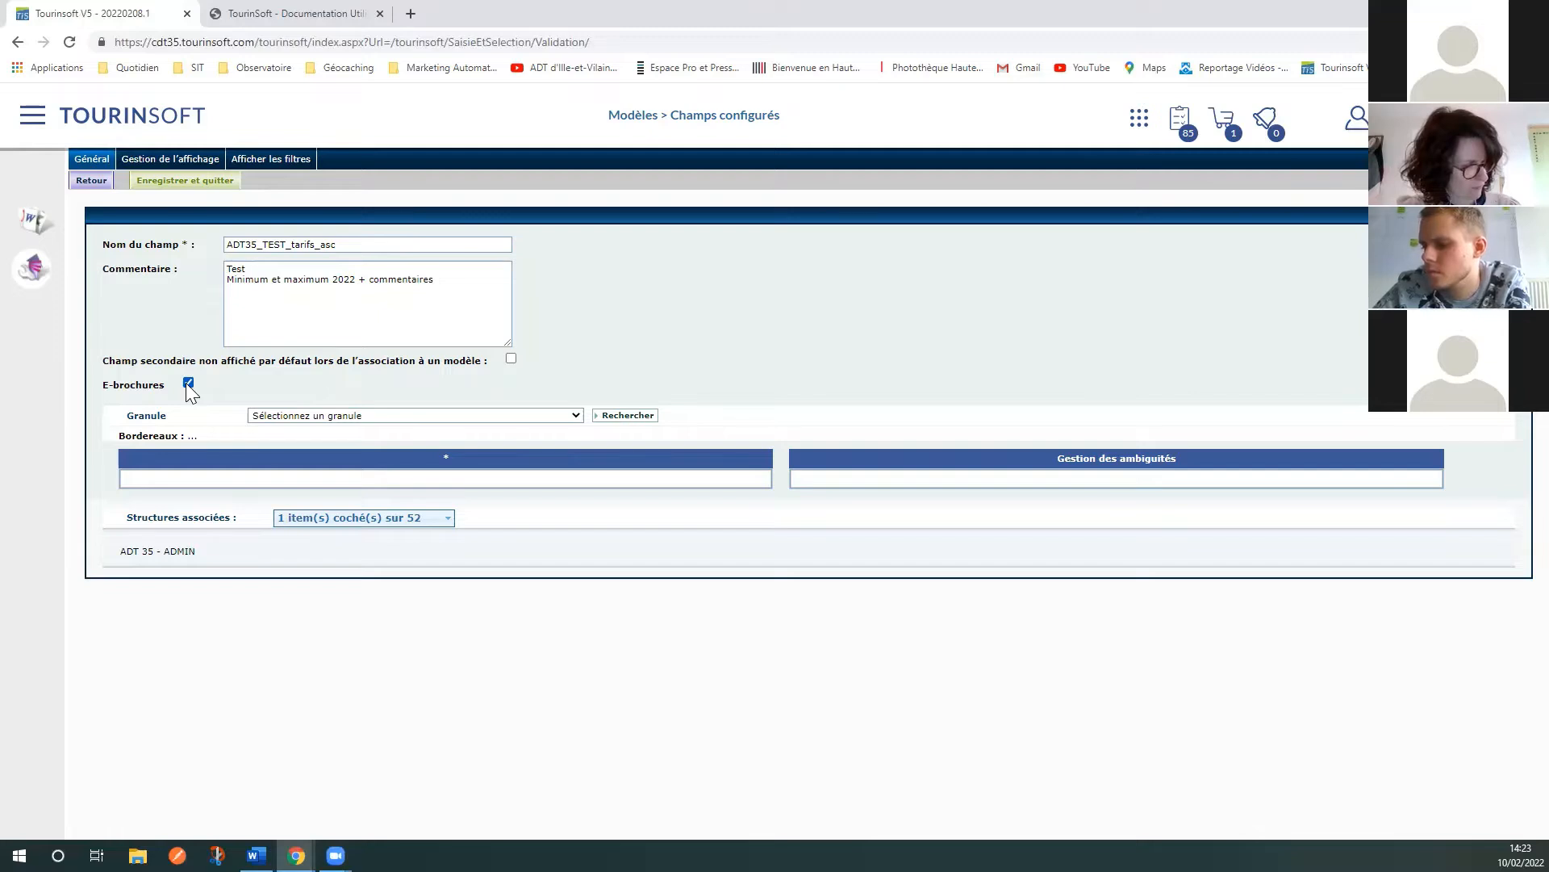
pyautogui.click(570, 416)
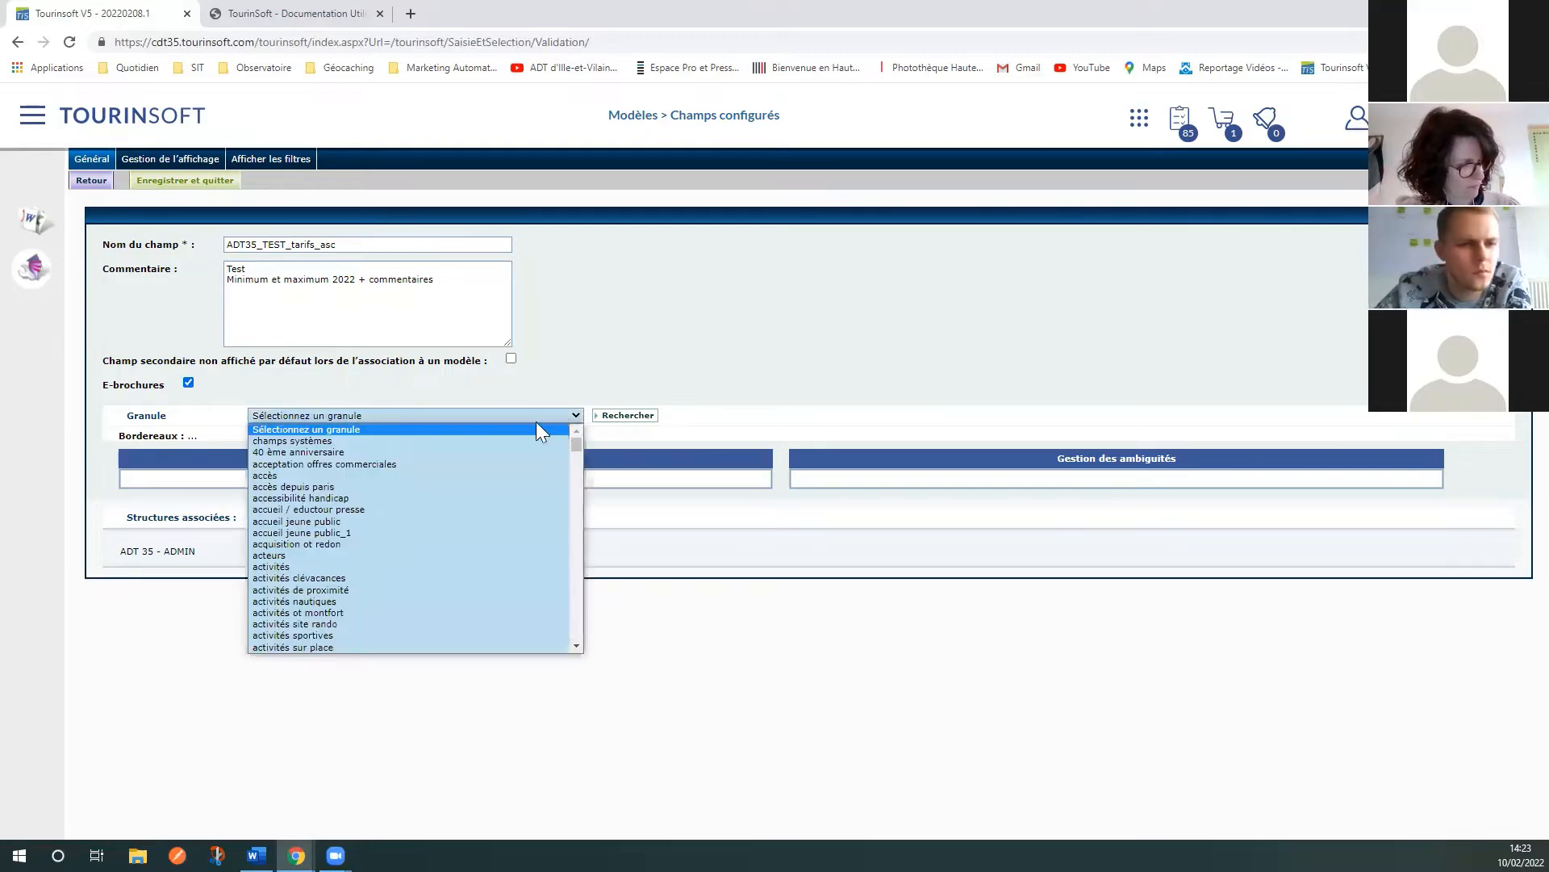
pyautogui.scroll(-4, 378, 485)
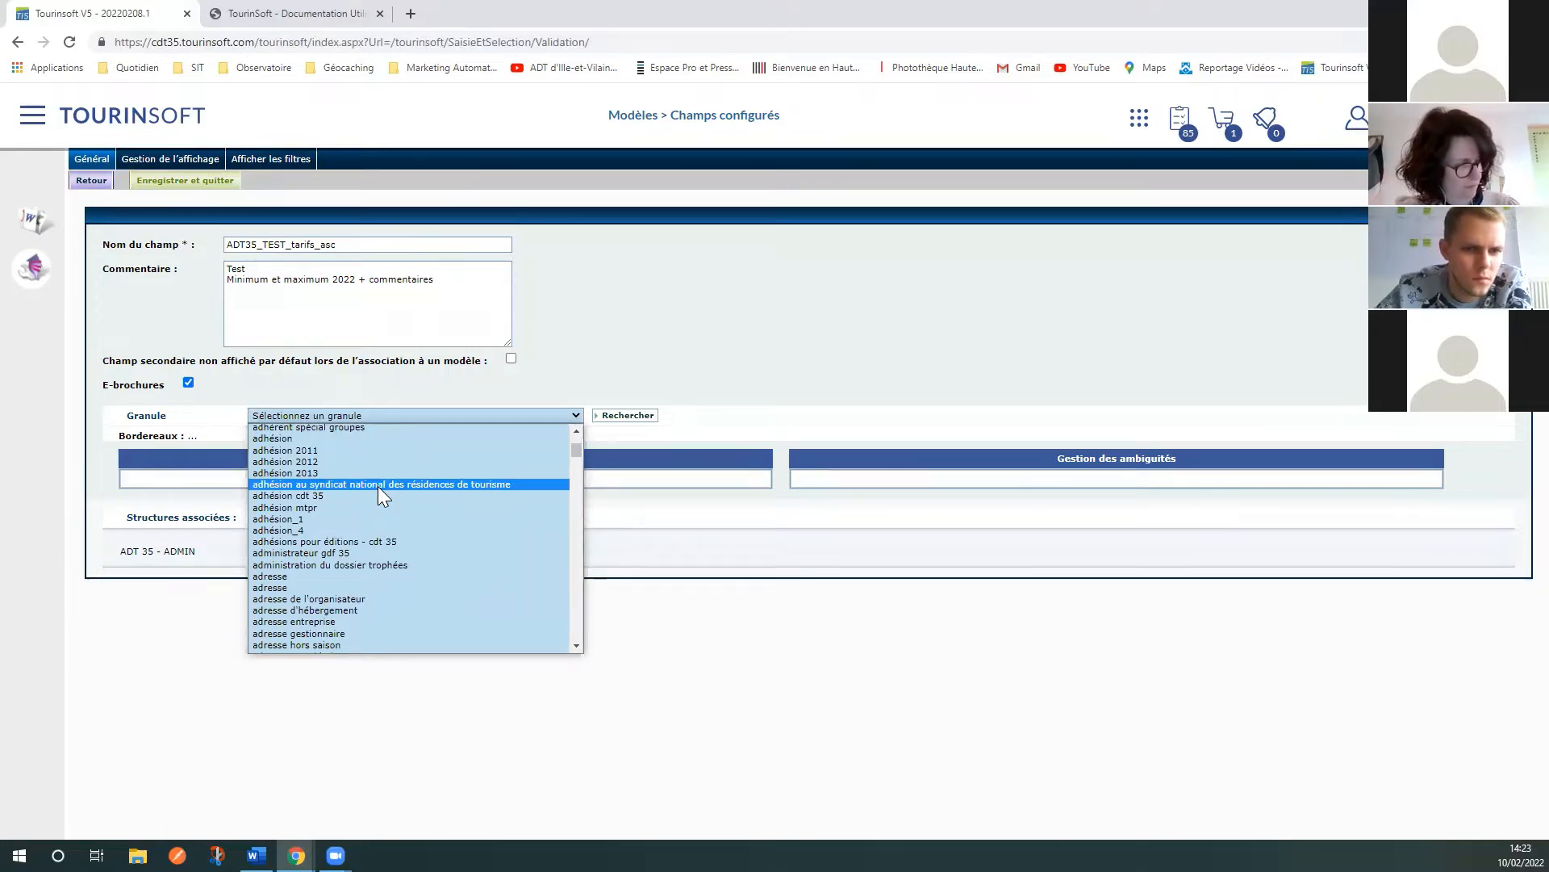
pyautogui.press('t')
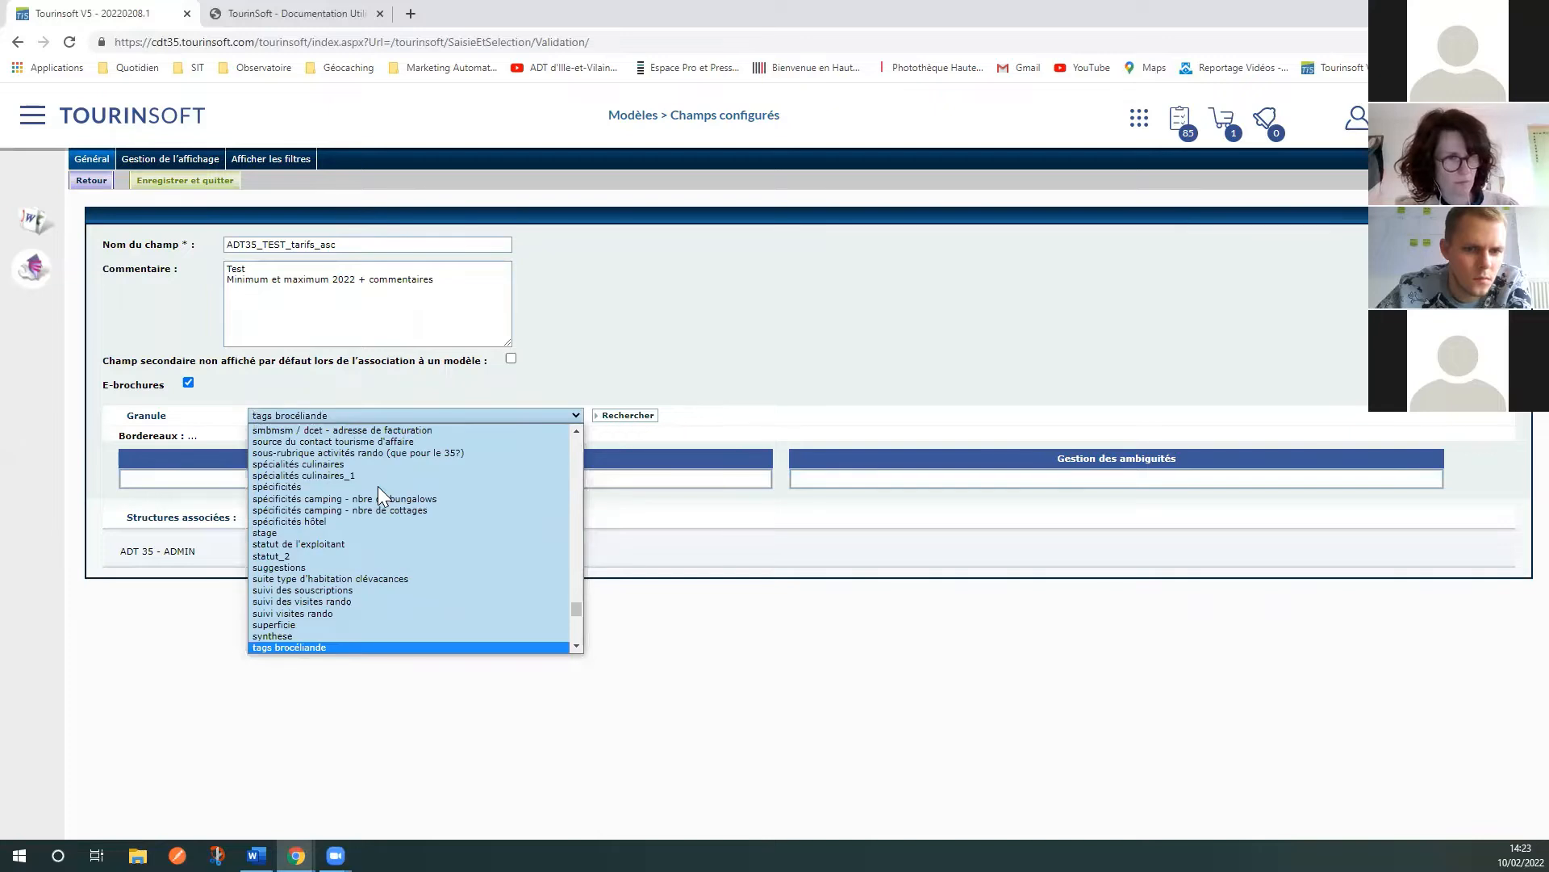
pyautogui.click(576, 646)
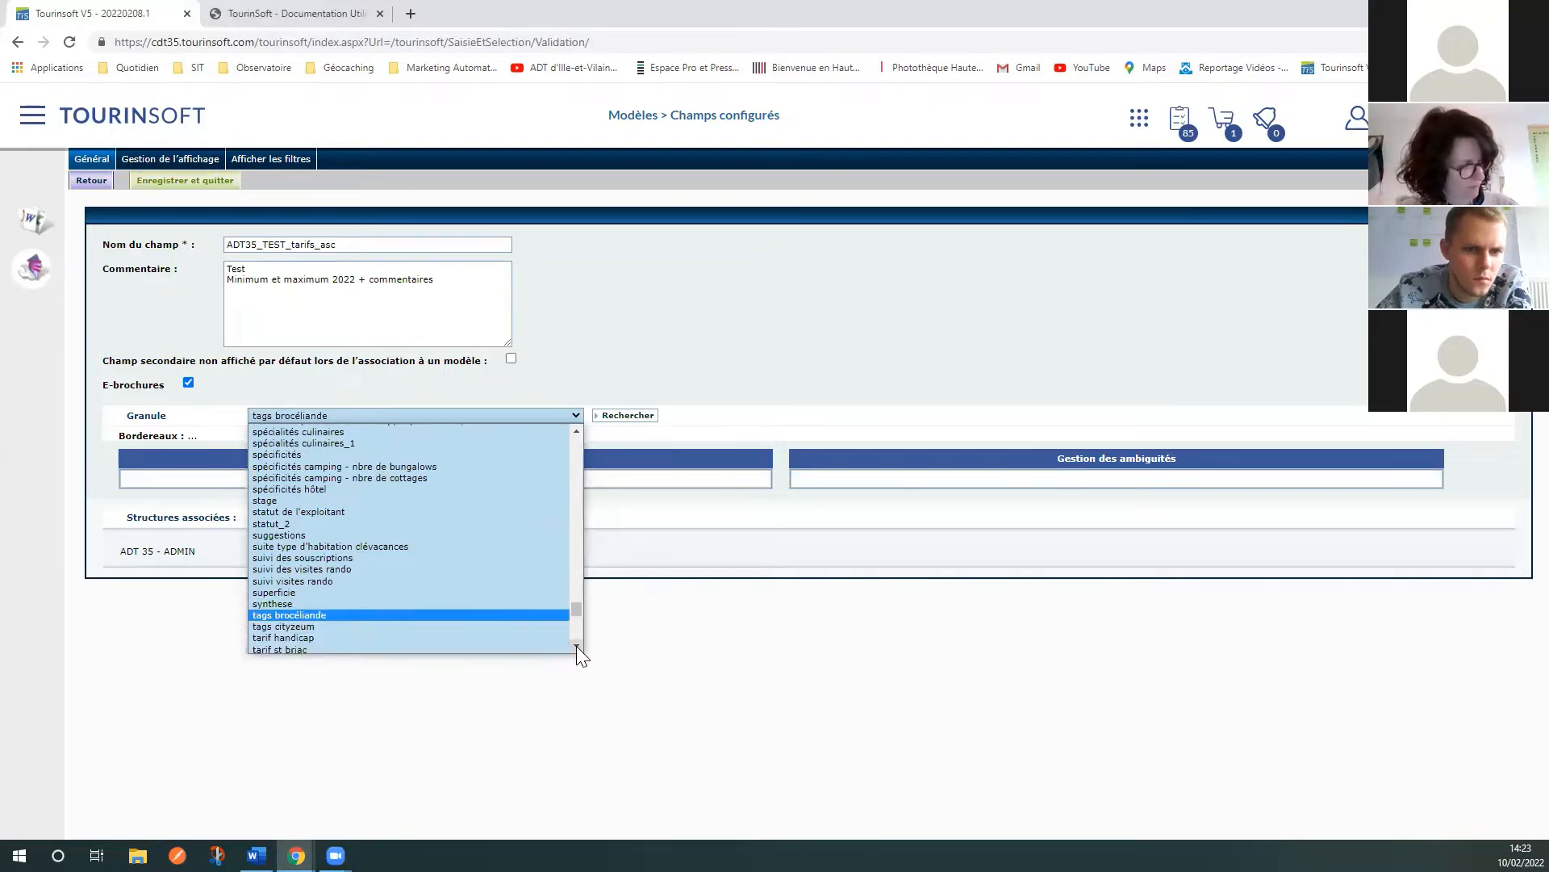
pyautogui.click(576, 645)
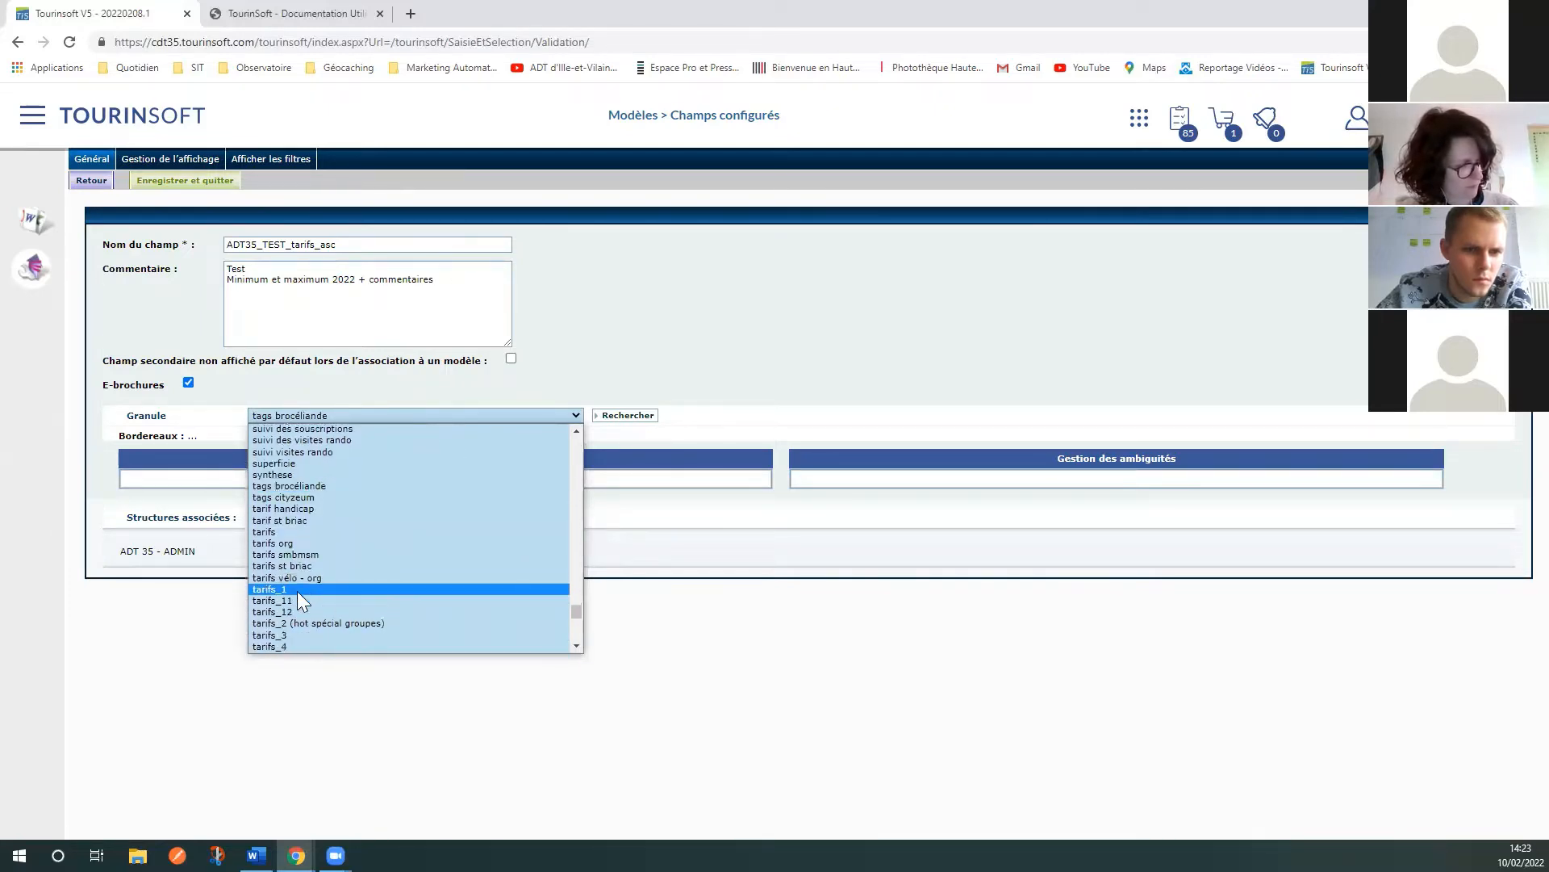
pyautogui.click(286, 589)
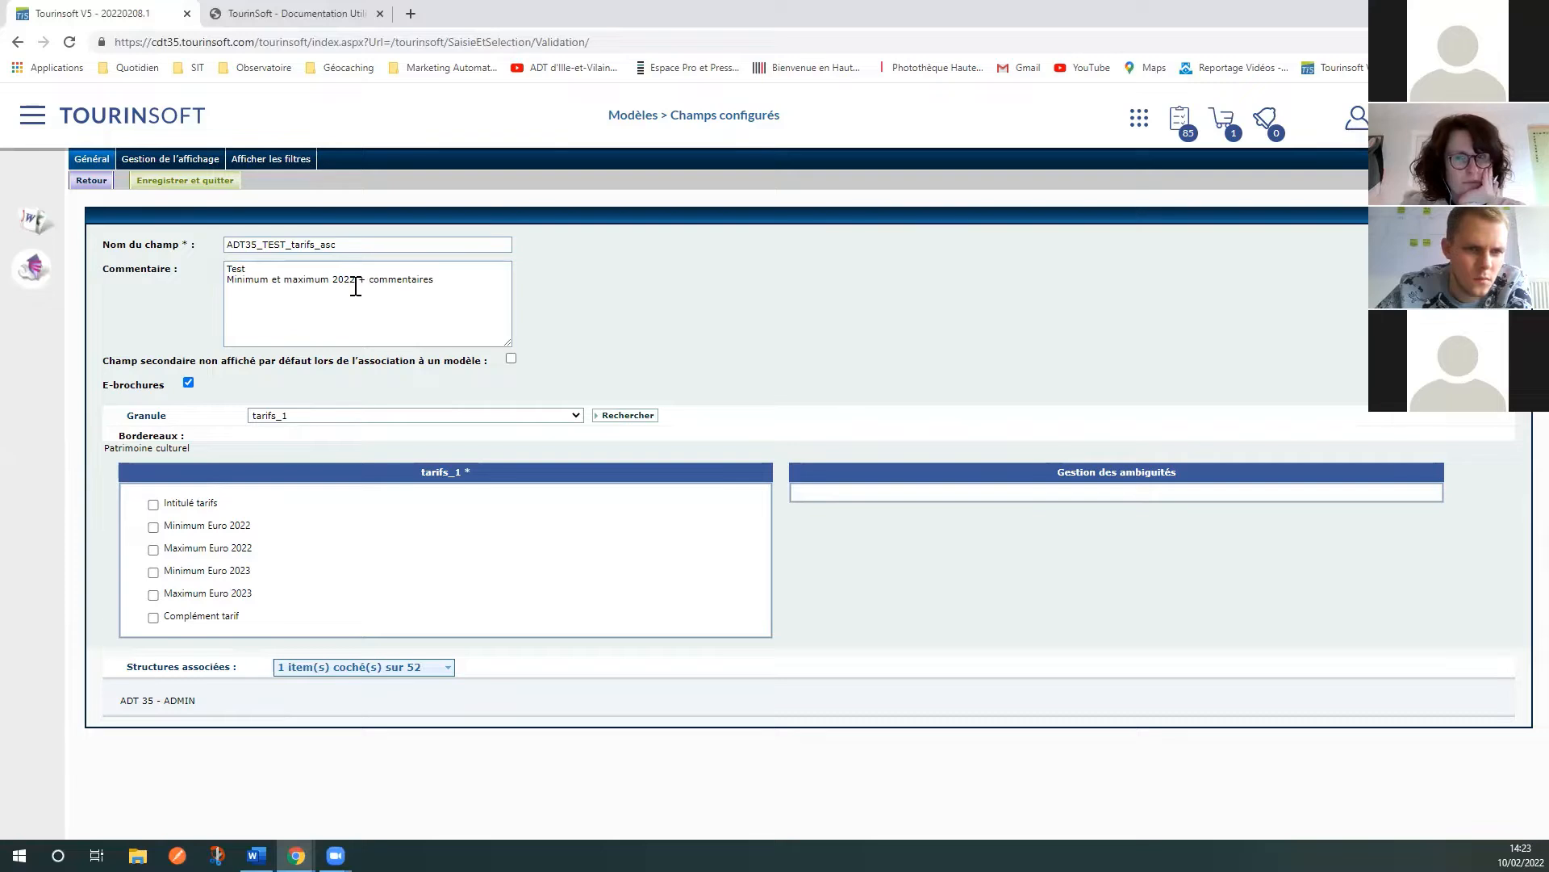
# Step: Add "(complément tarifs)" to the end of the second line of the field's comment
pyautogui.click(439, 278)
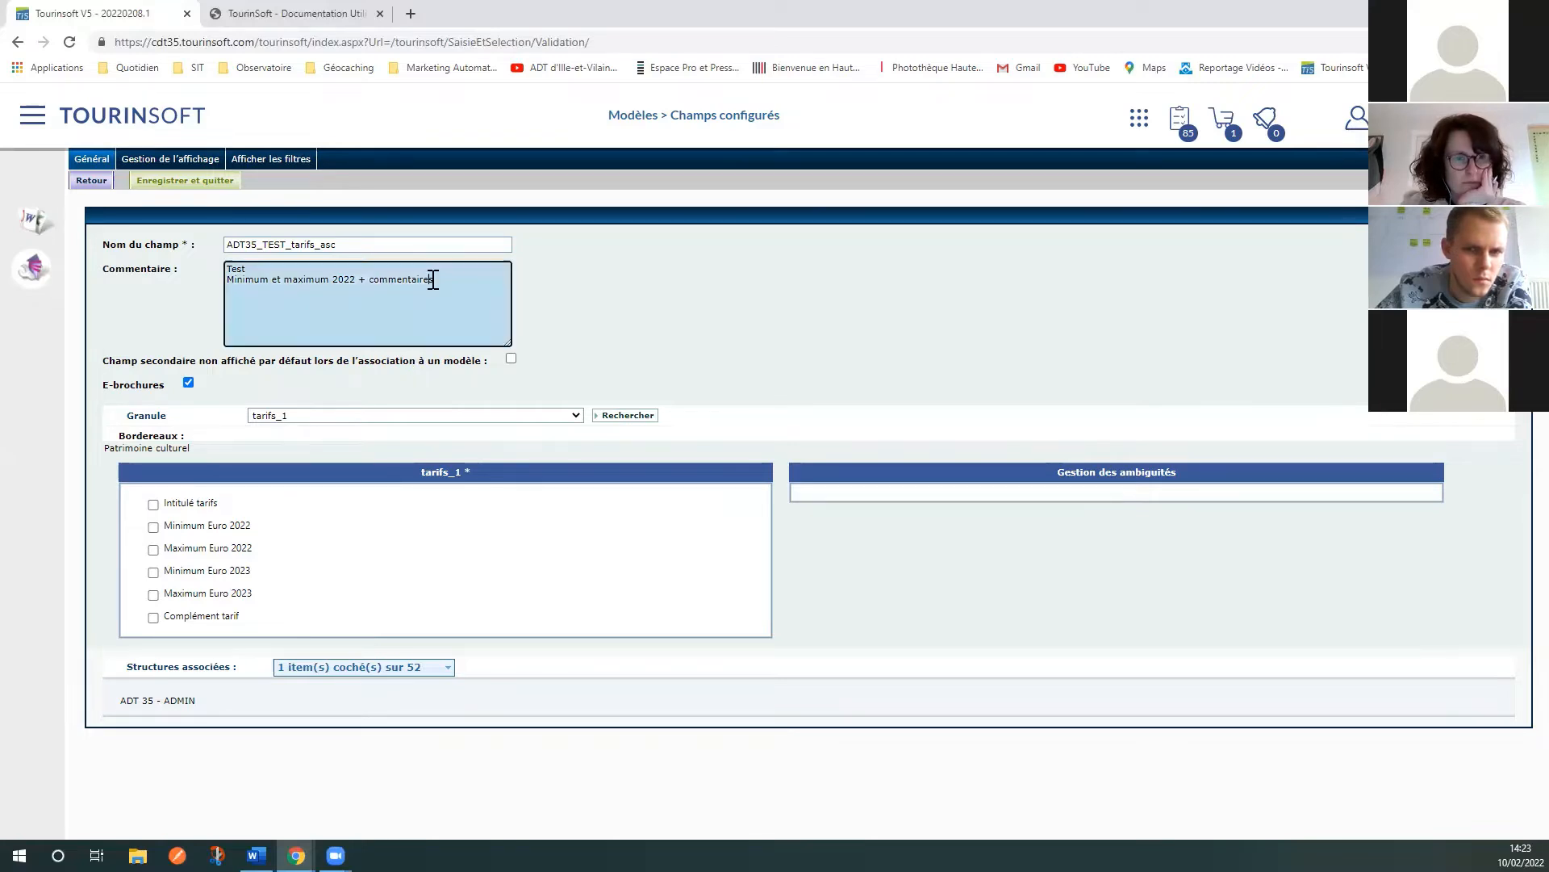
pyautogui.write('(complémenn')
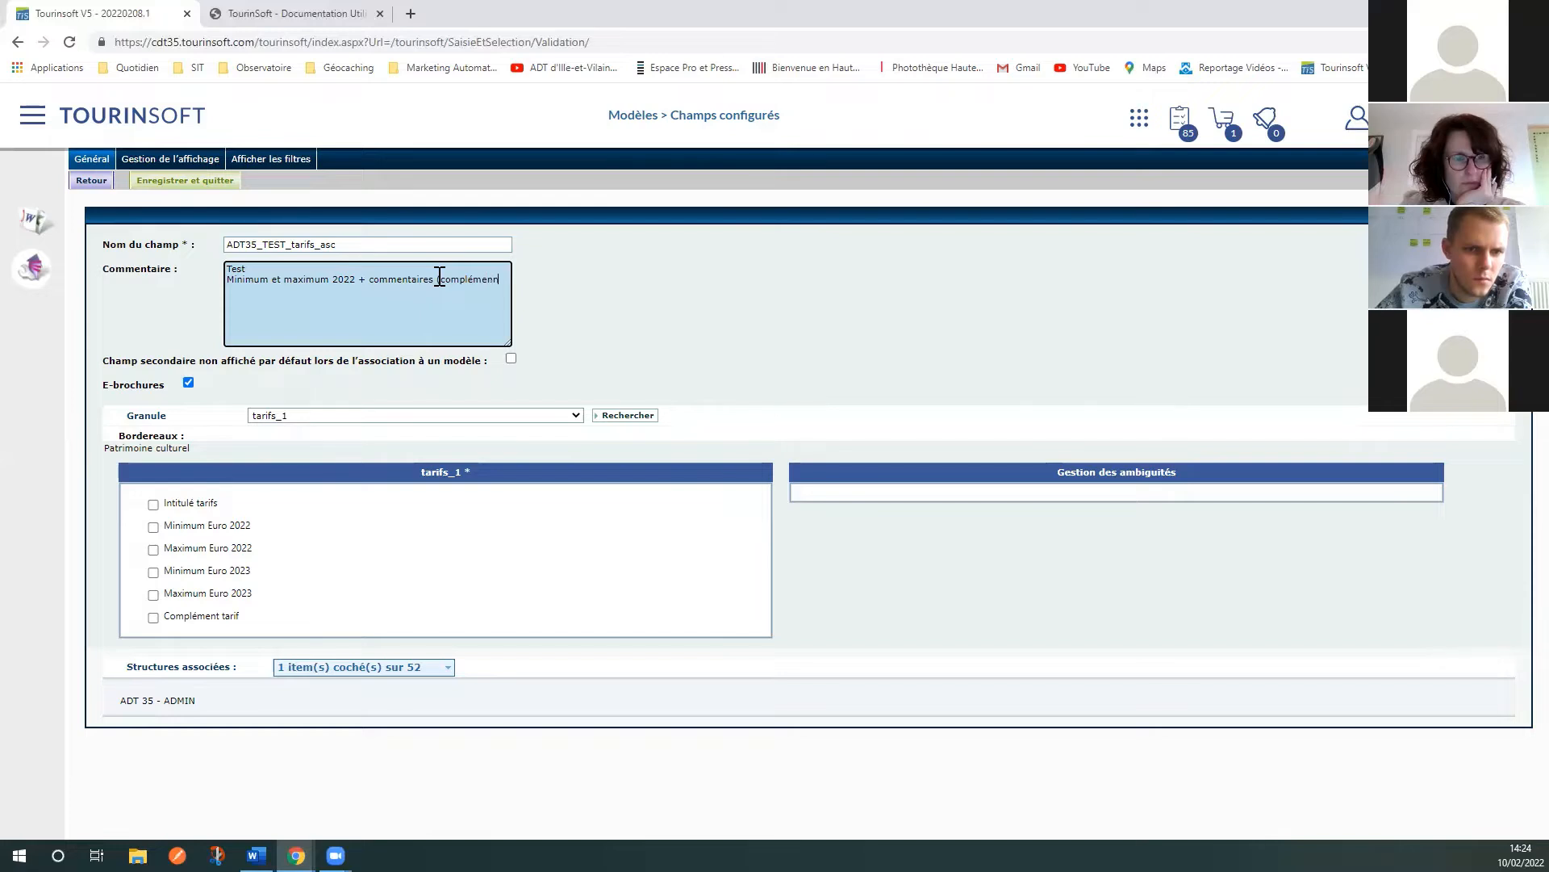
pyautogui.write(' tarifsà)')
# Step: Include the tarifs_1 items Minimum Euro 2022, Maximum Euro 2022 and Complément tarif in the configured field
pyautogui.click(154, 527)
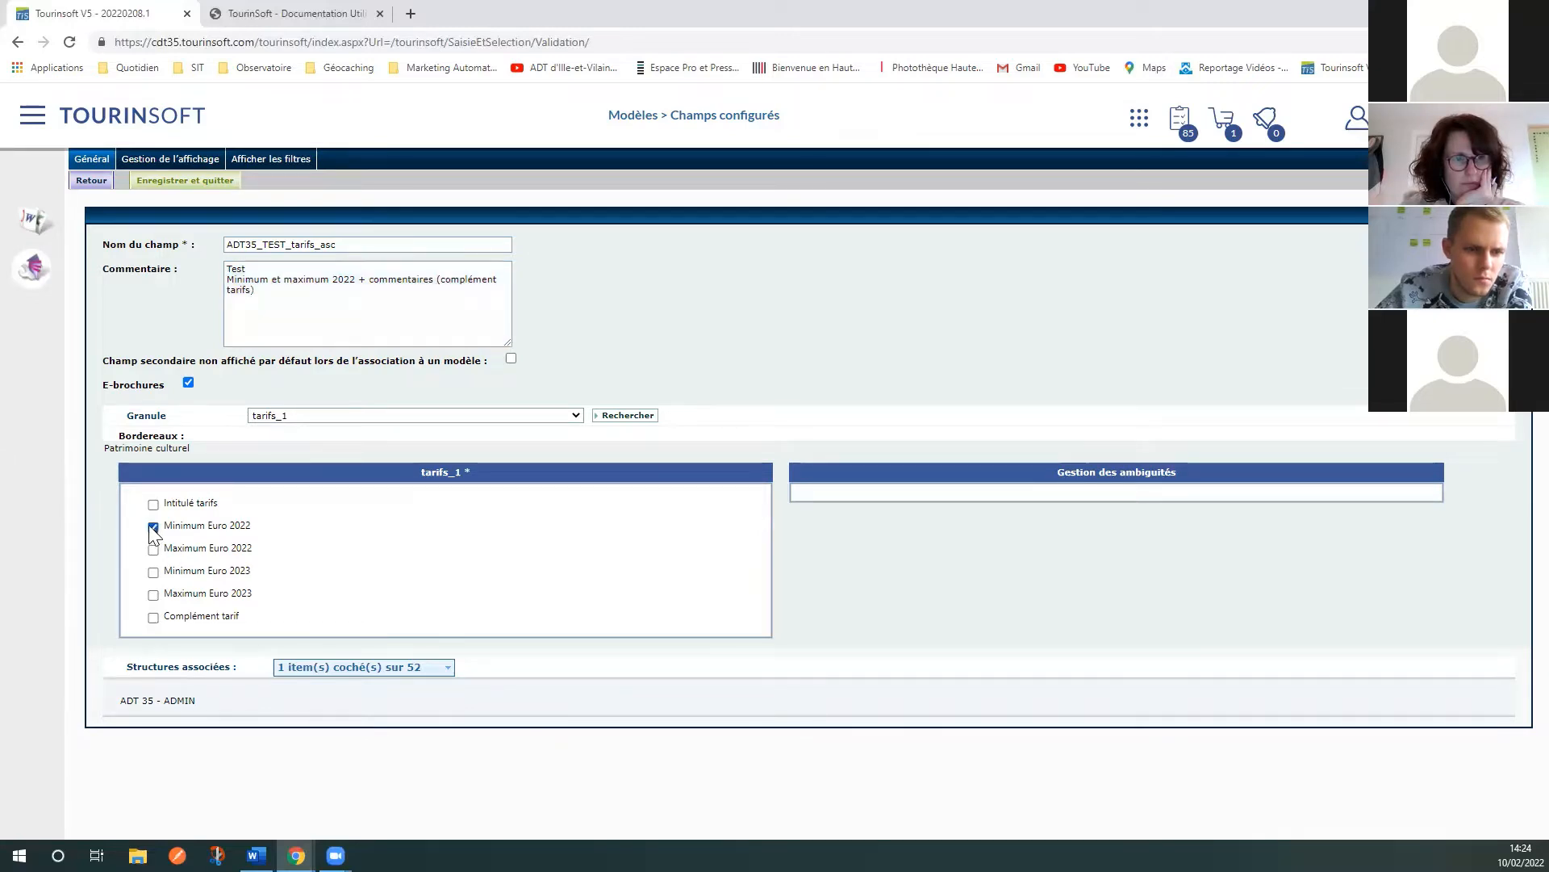
pyautogui.click(153, 550)
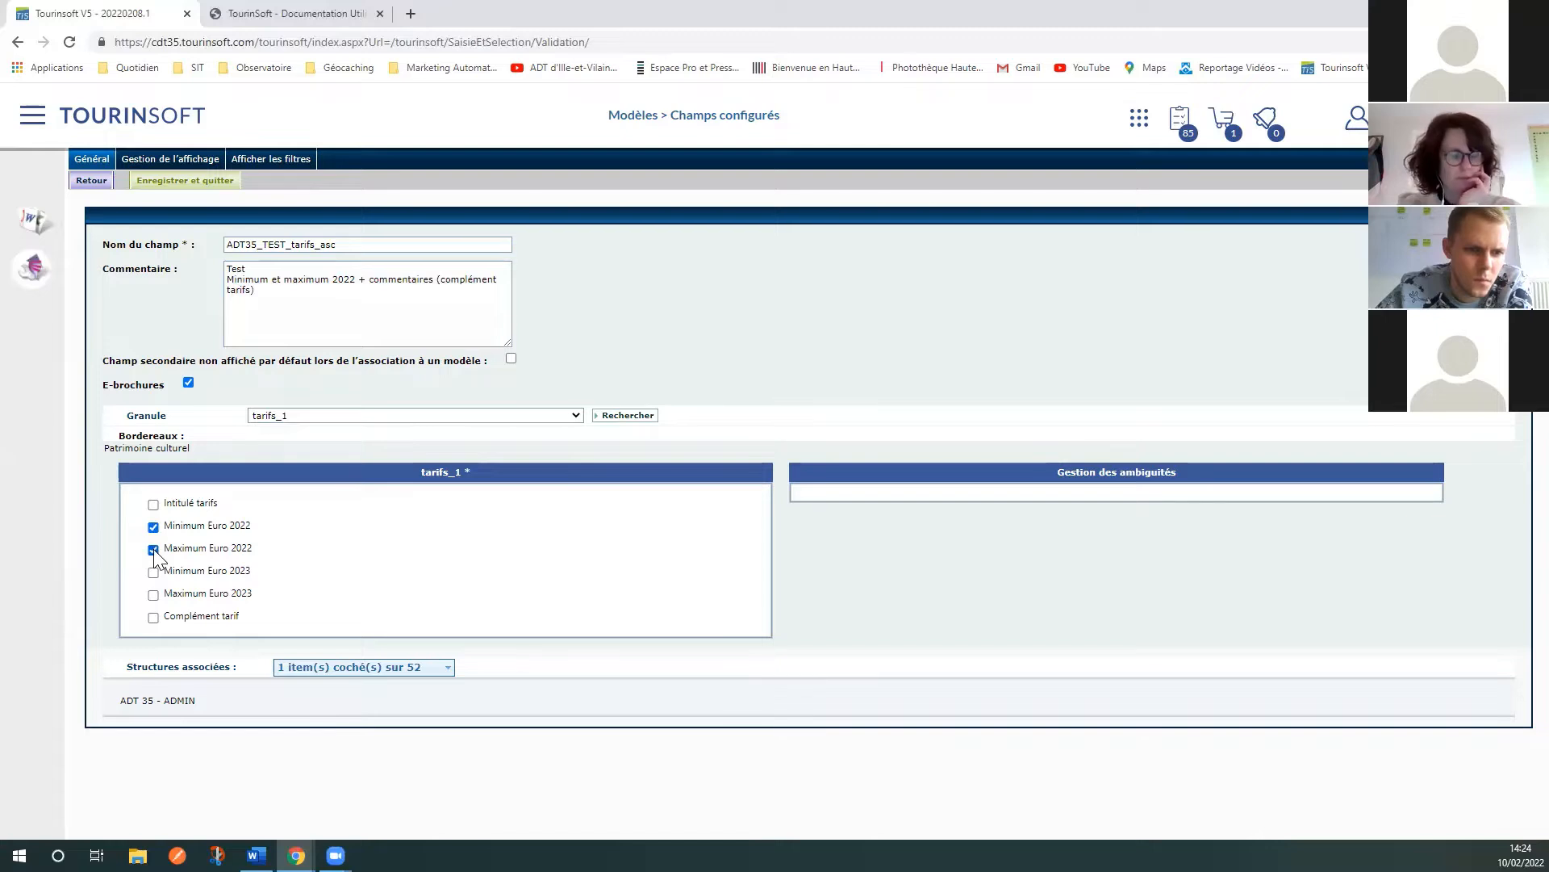
pyautogui.click(153, 617)
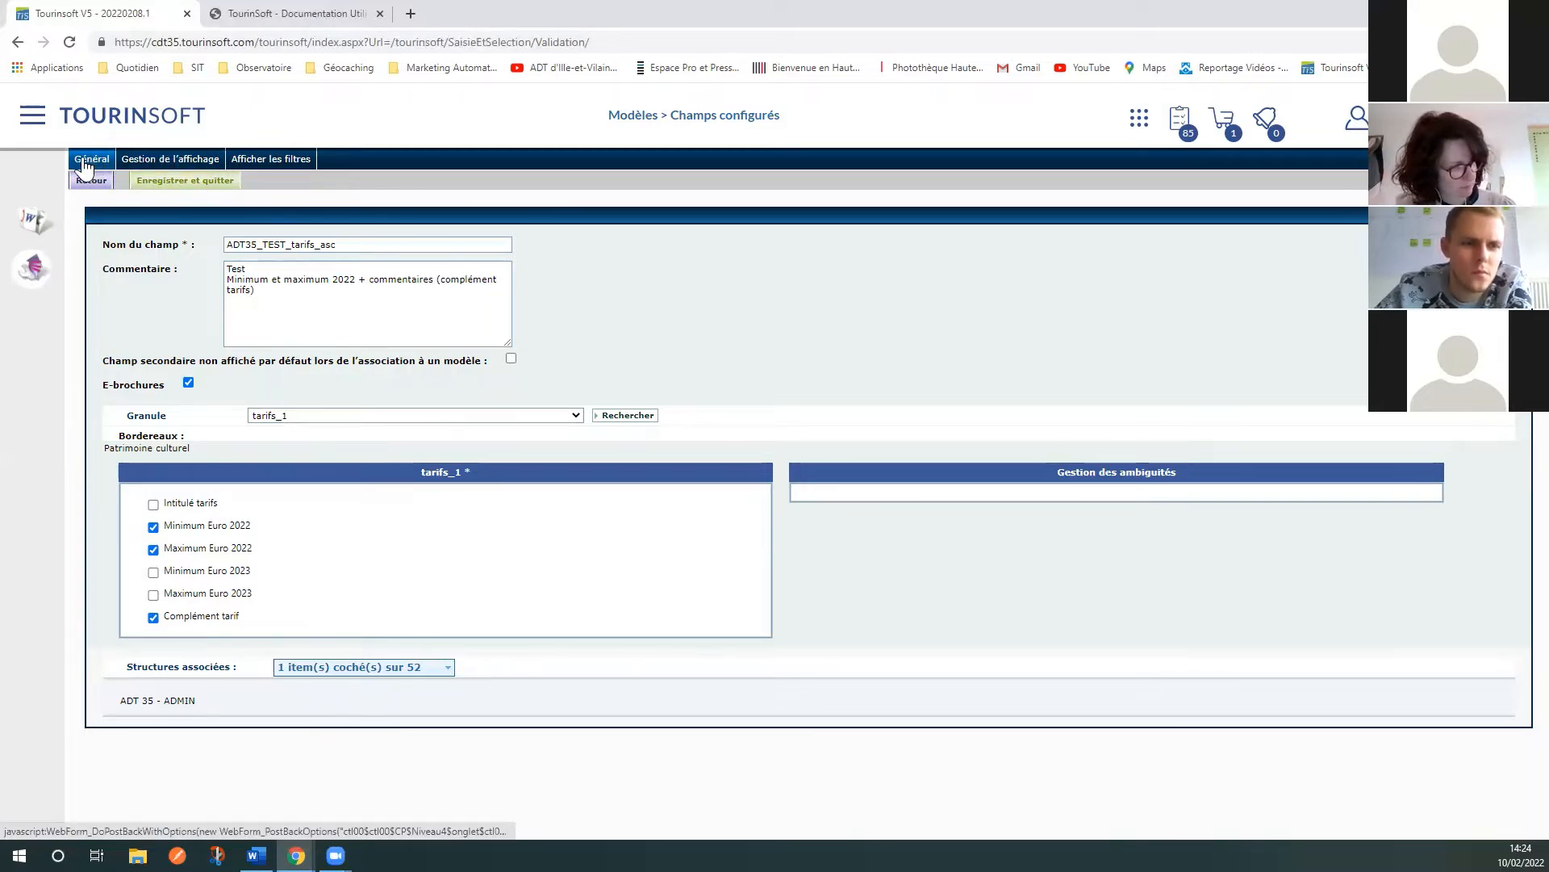
# Step: Open the field's display management and begin the default case text with "De [Minimum Euro 2022]"
pyautogui.click(177, 158)
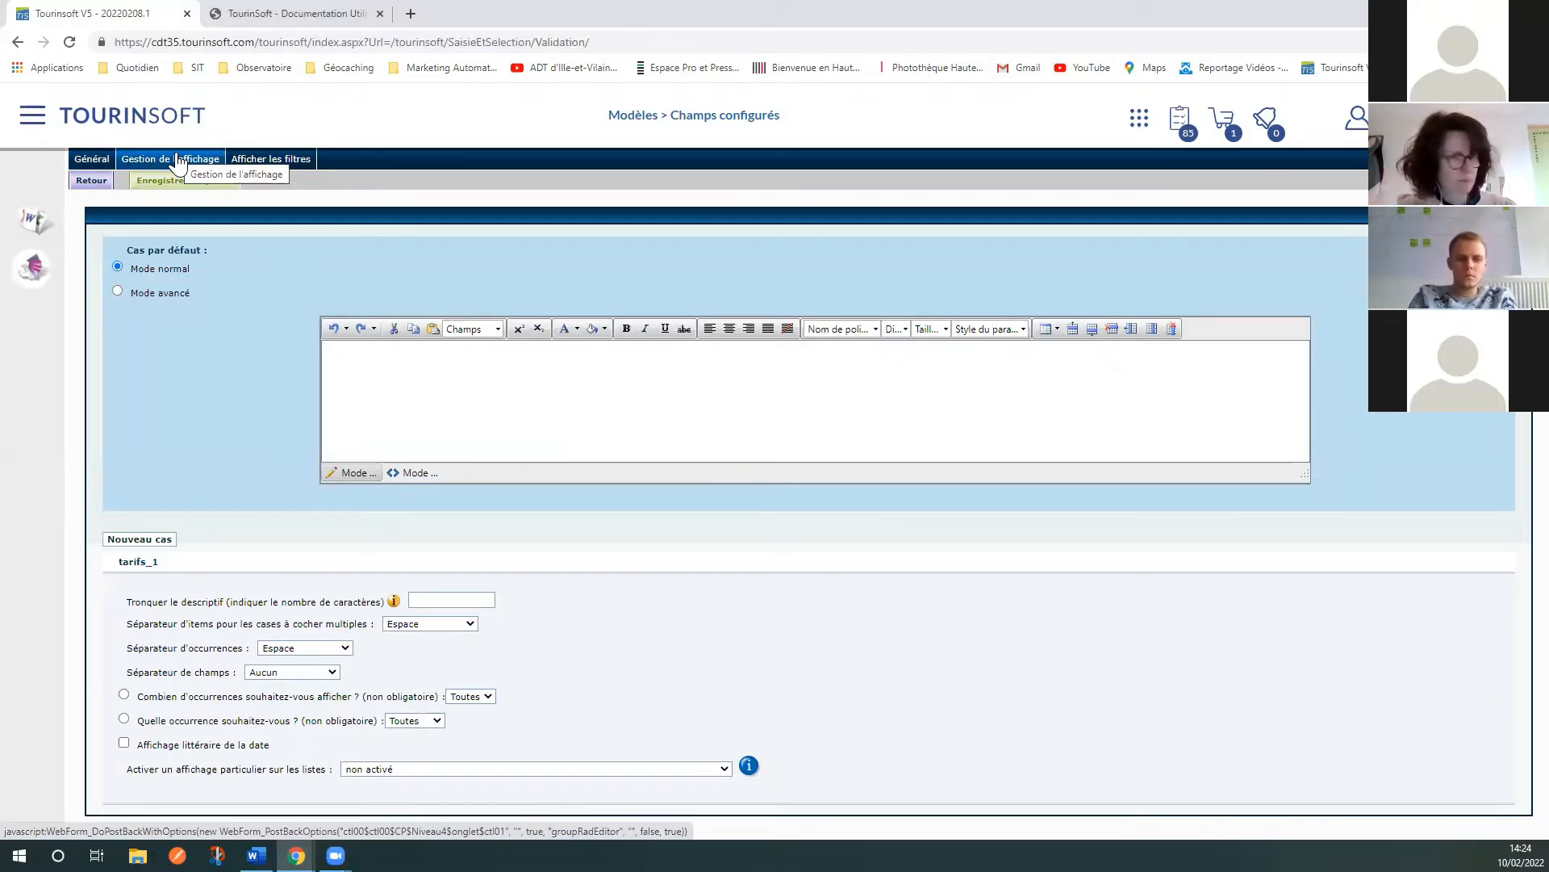
pyautogui.click(347, 355)
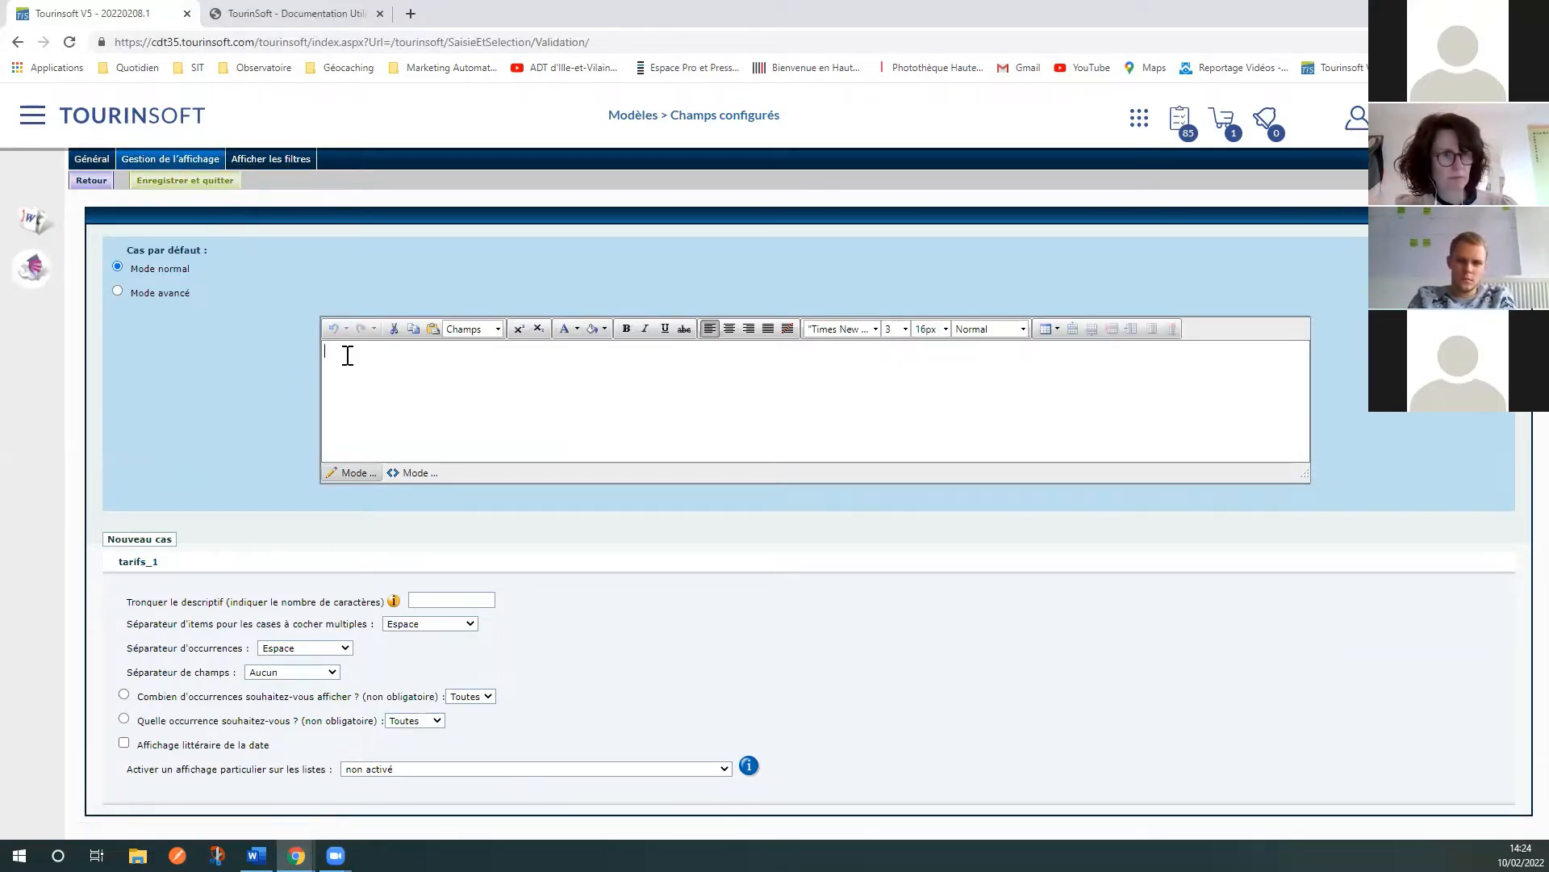
pyautogui.write('D')
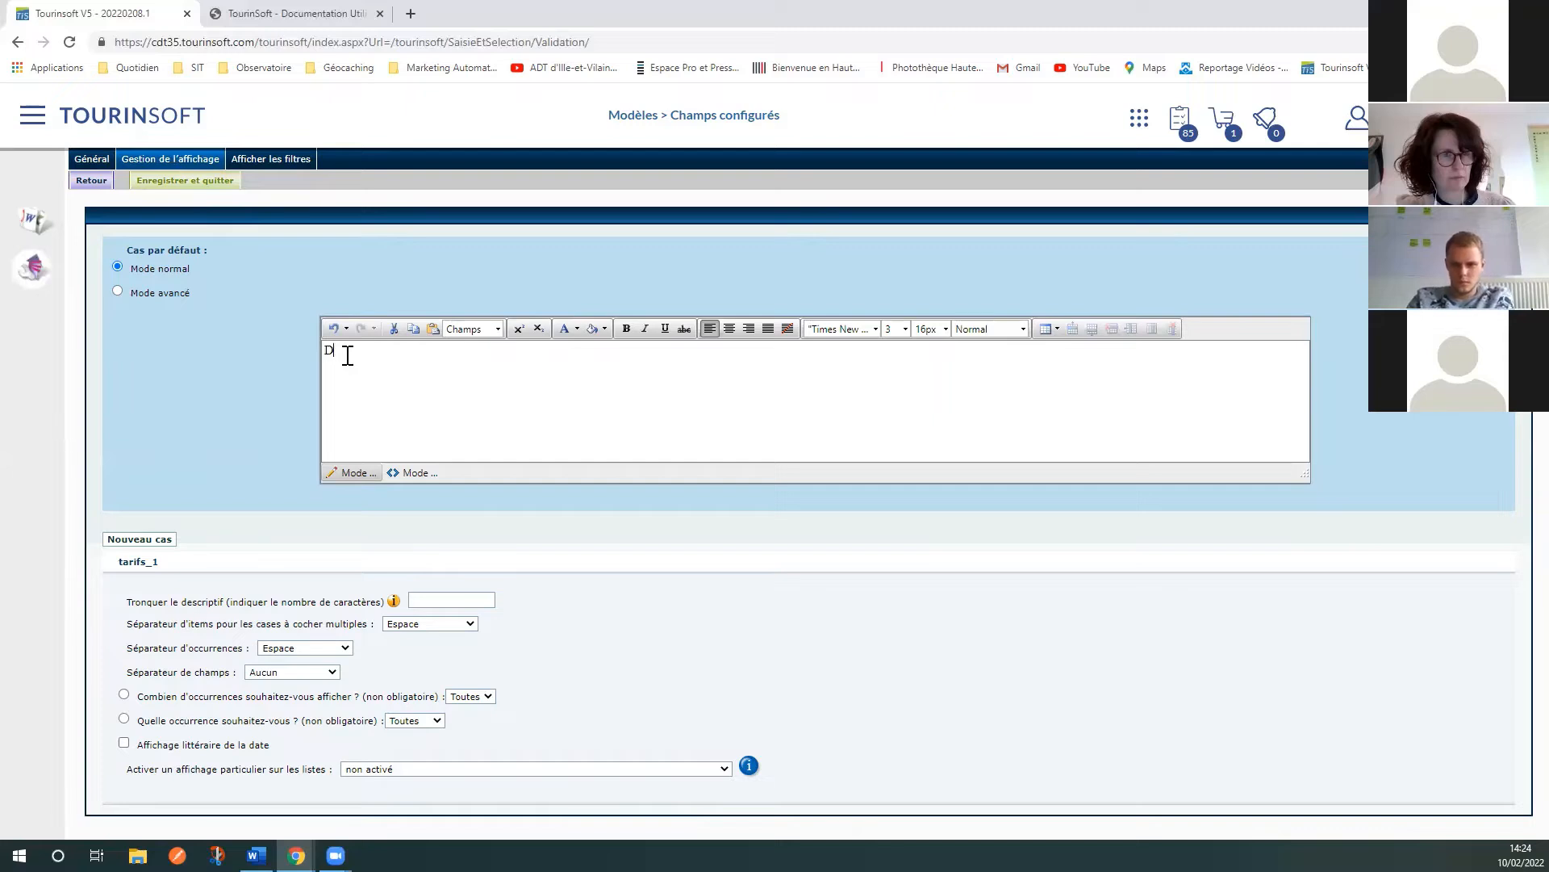
pyautogui.write('ef')
pyautogui.press('BackSpace')
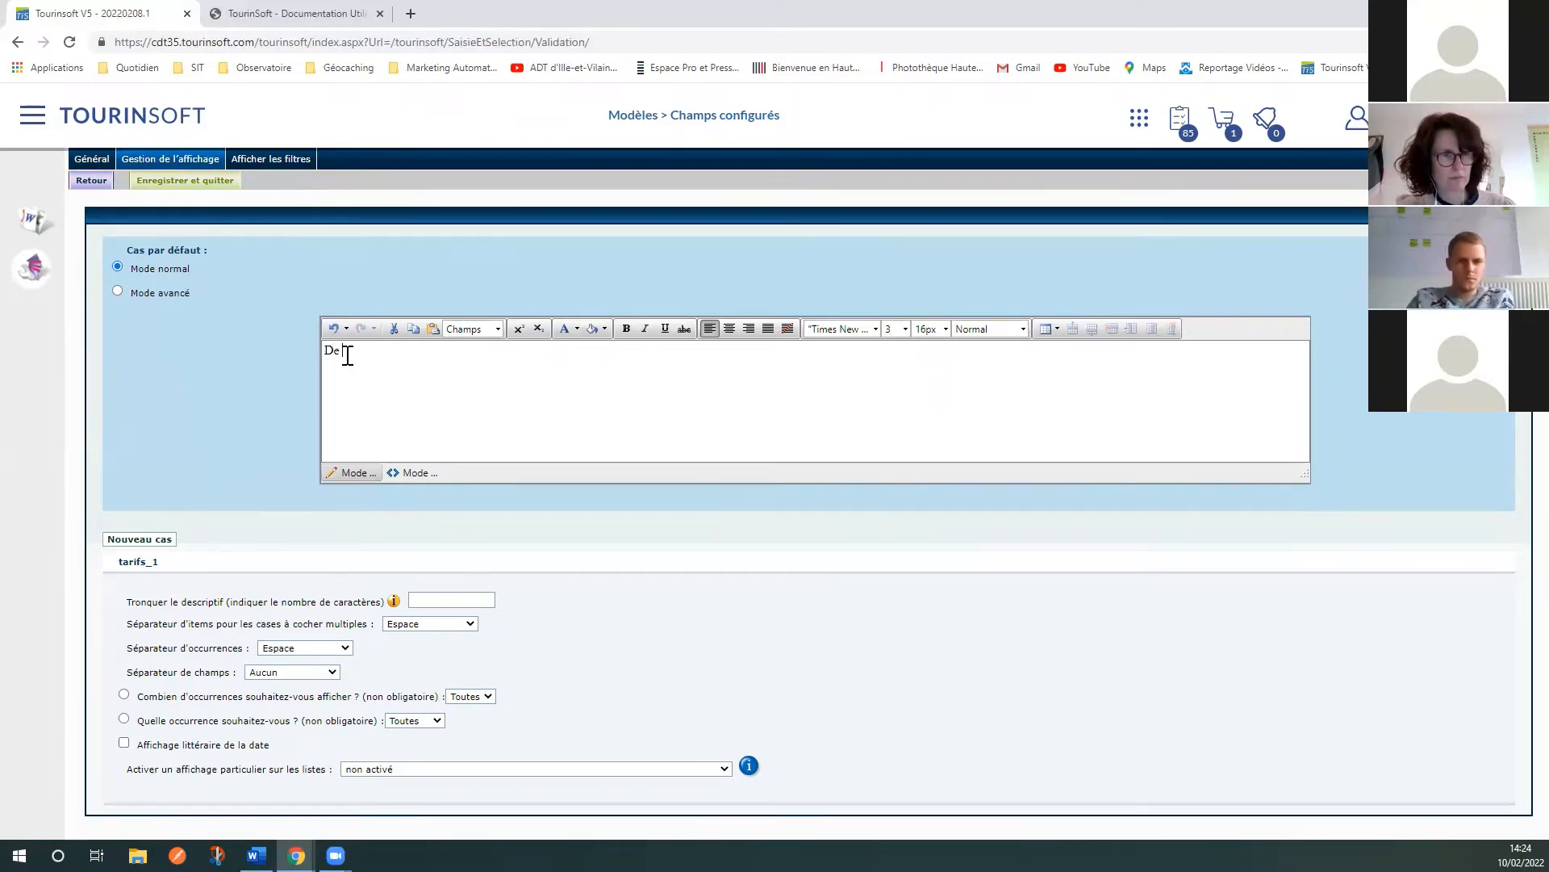
pyautogui.click(496, 330)
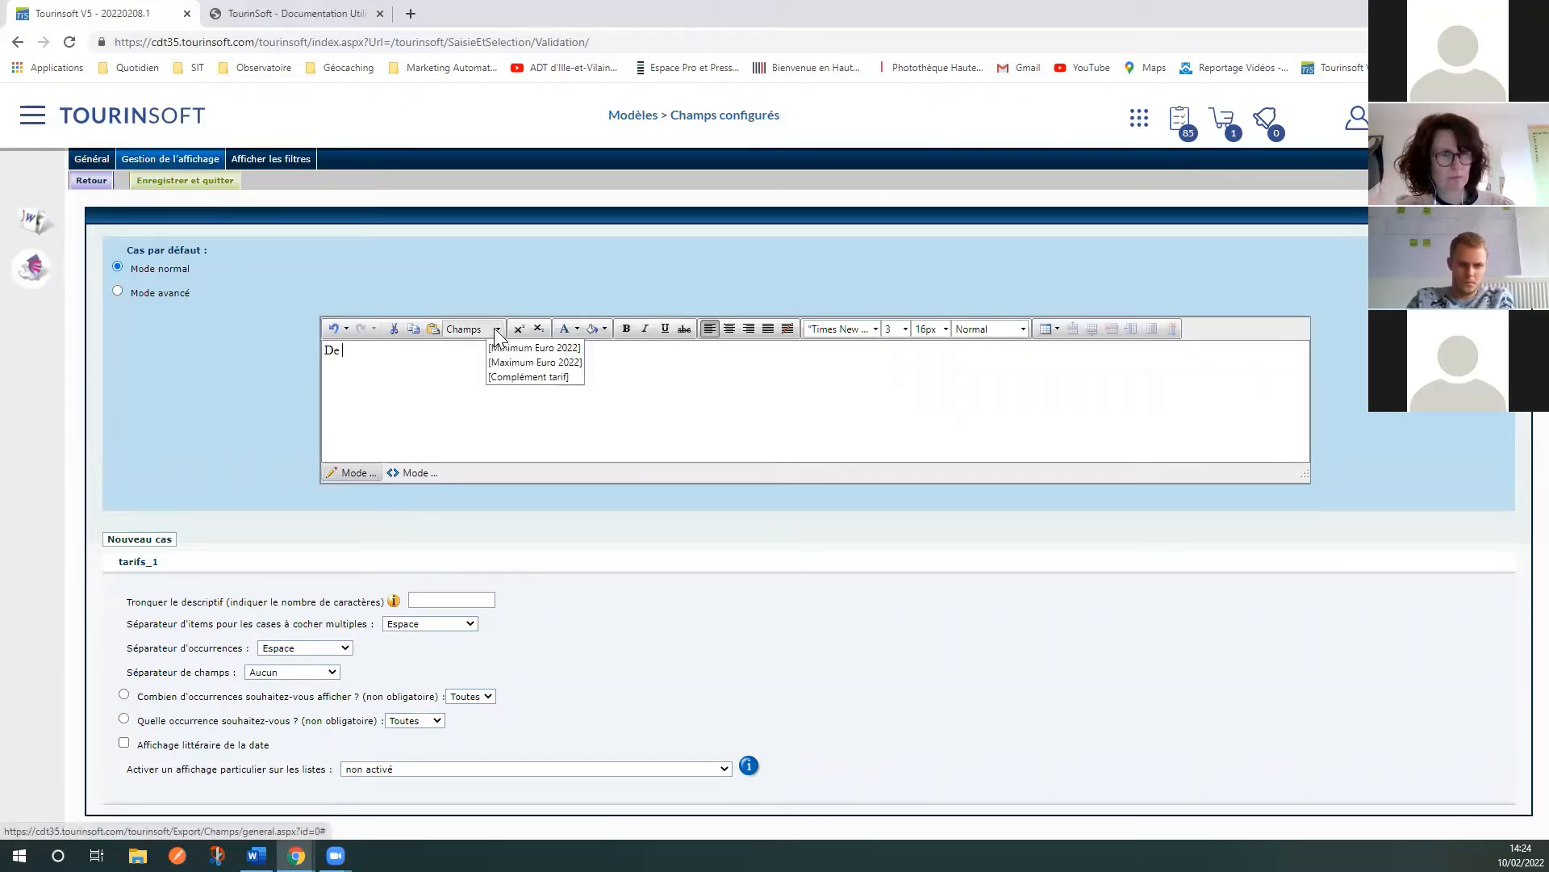
pyautogui.click(498, 349)
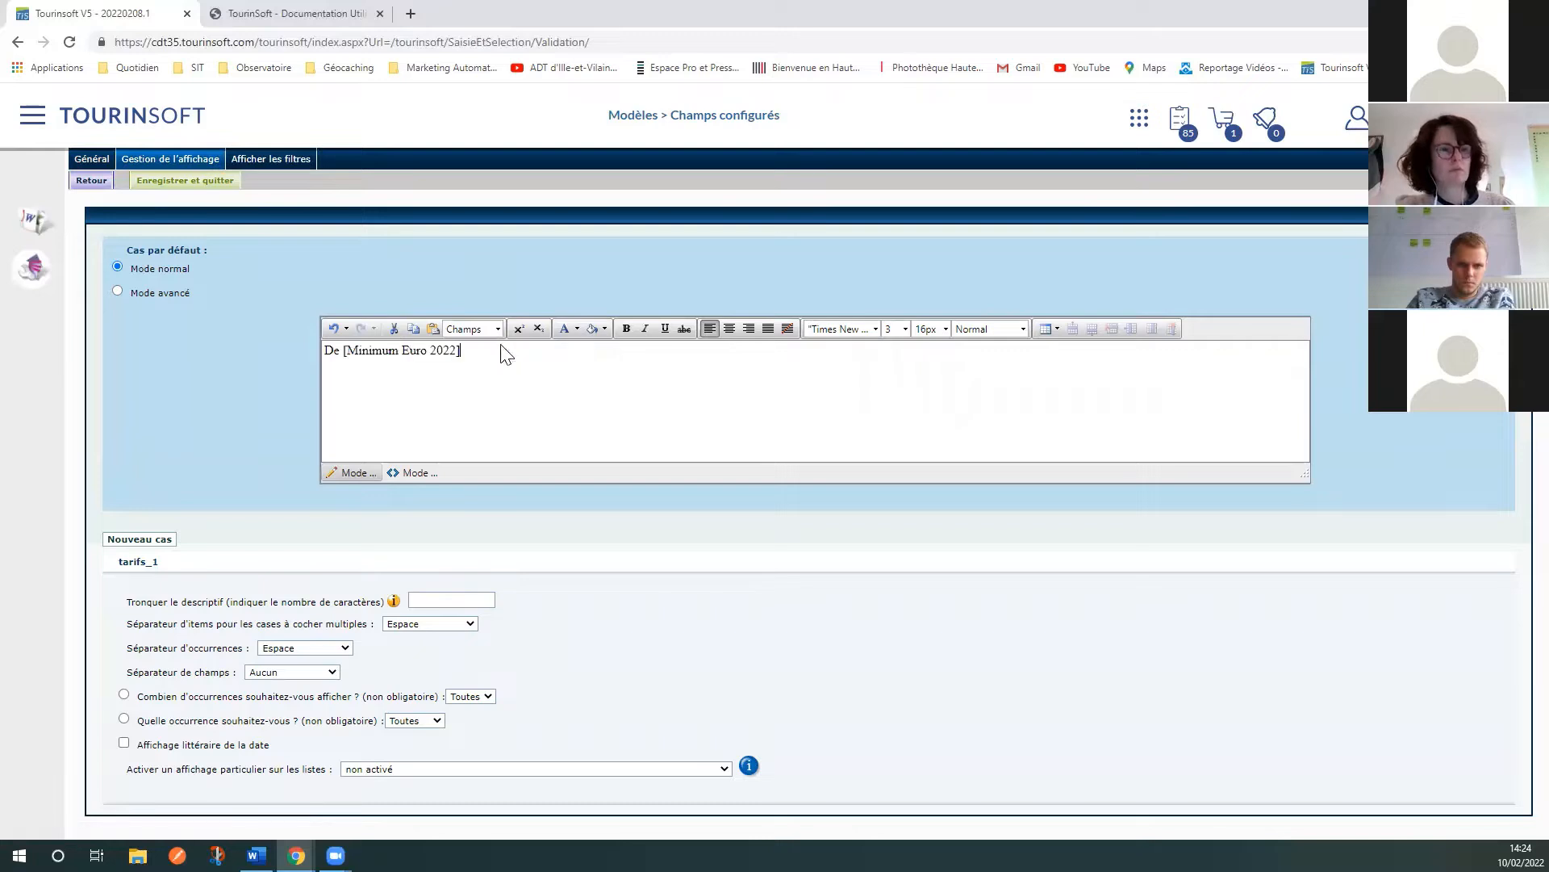
# Step: Complete the default case text with "à [Maximum Euro 2022] | [Complément tarif]", inserting both placeholders as fields
pyautogui.write('à')
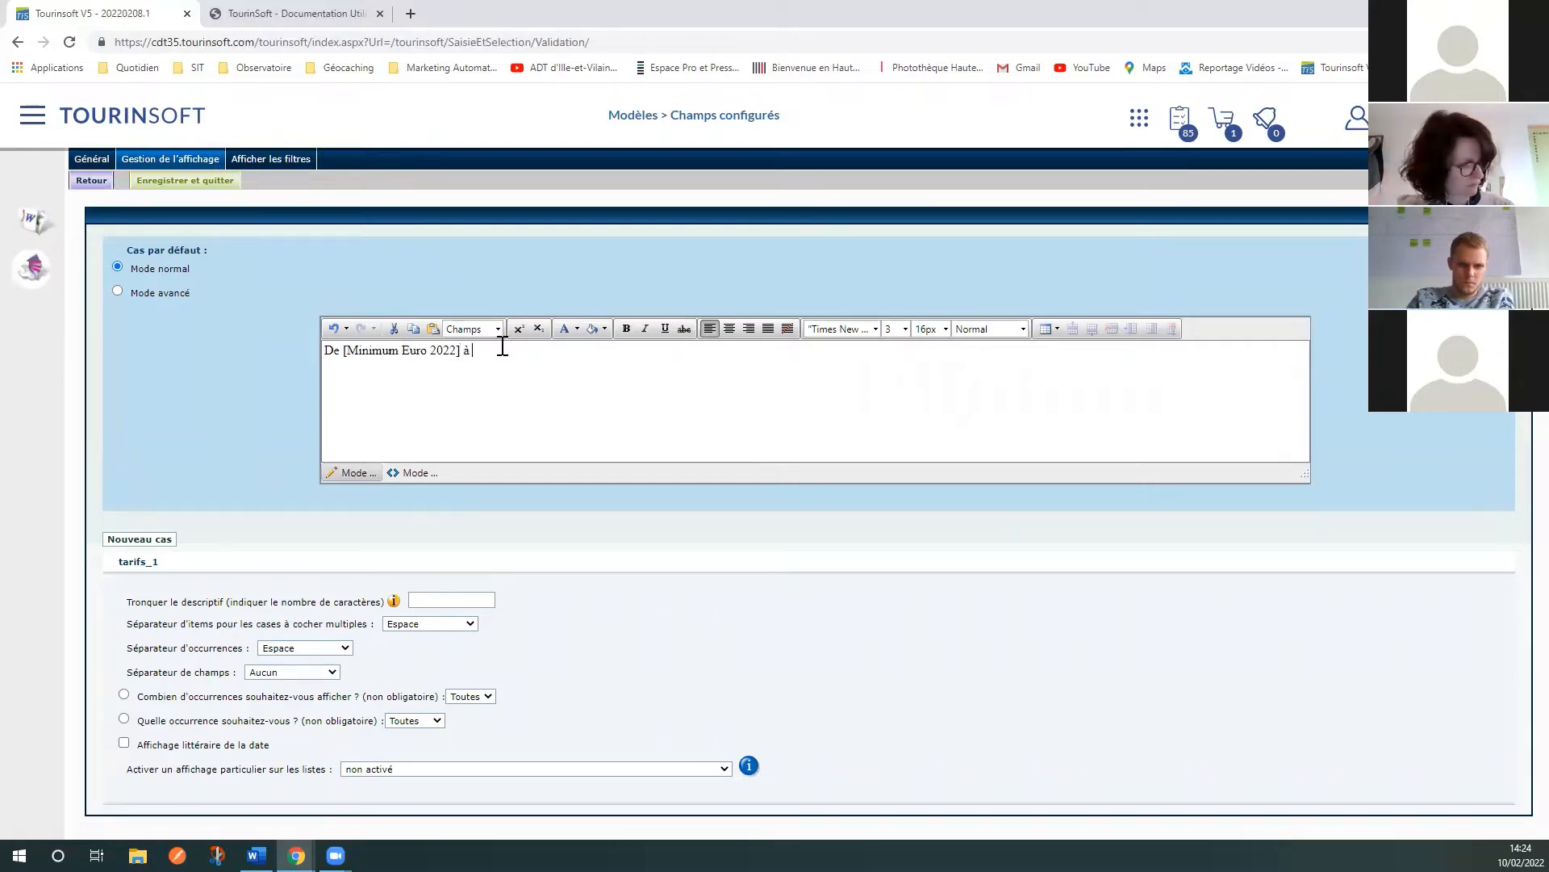
pyautogui.click(494, 328)
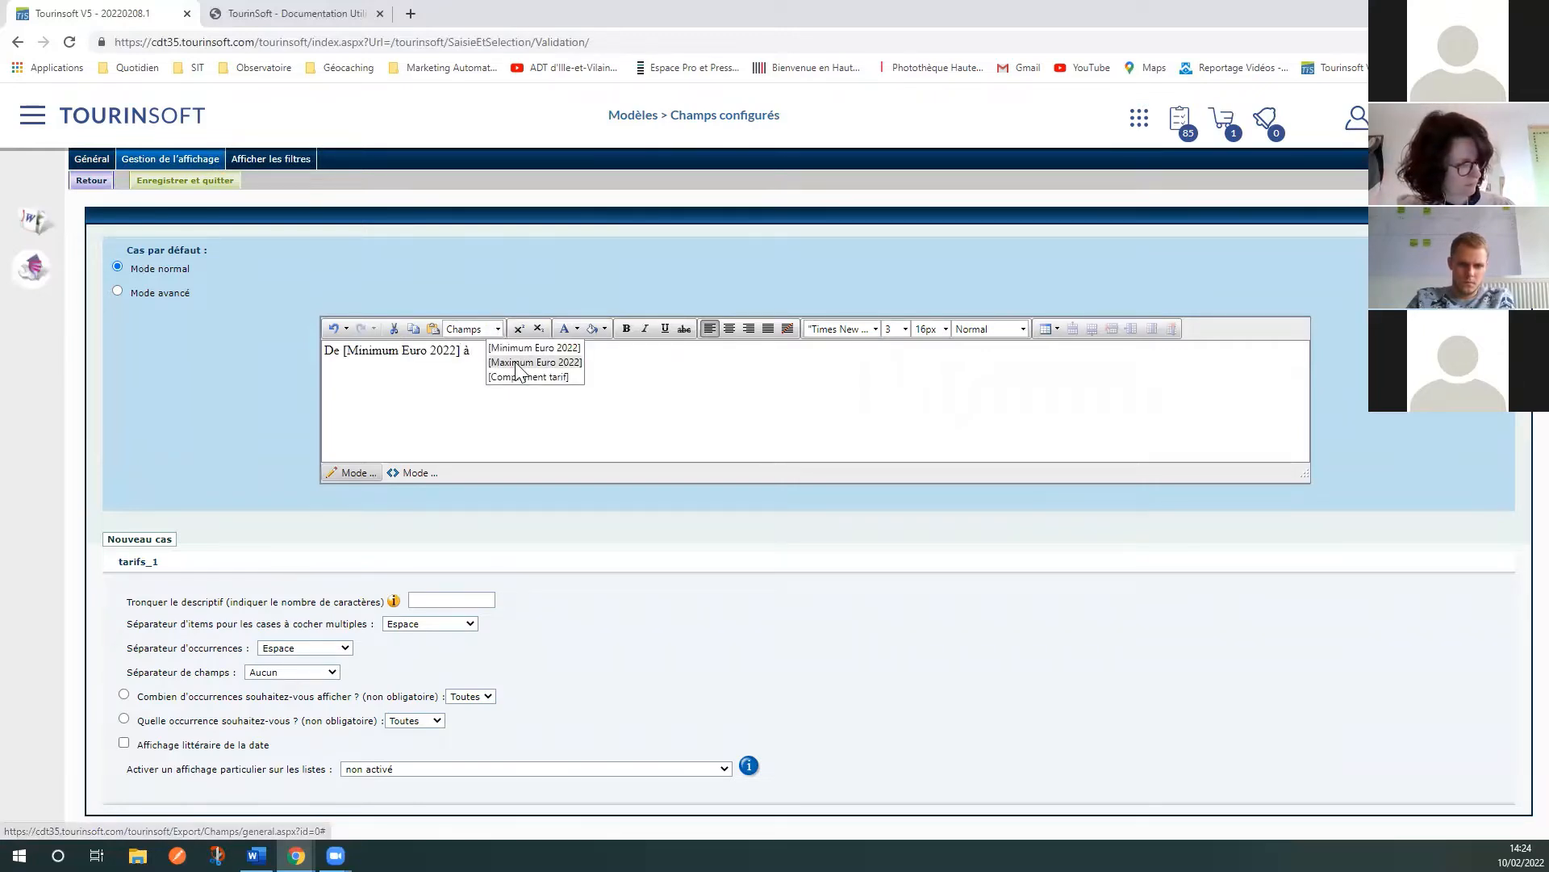
pyautogui.click(516, 362)
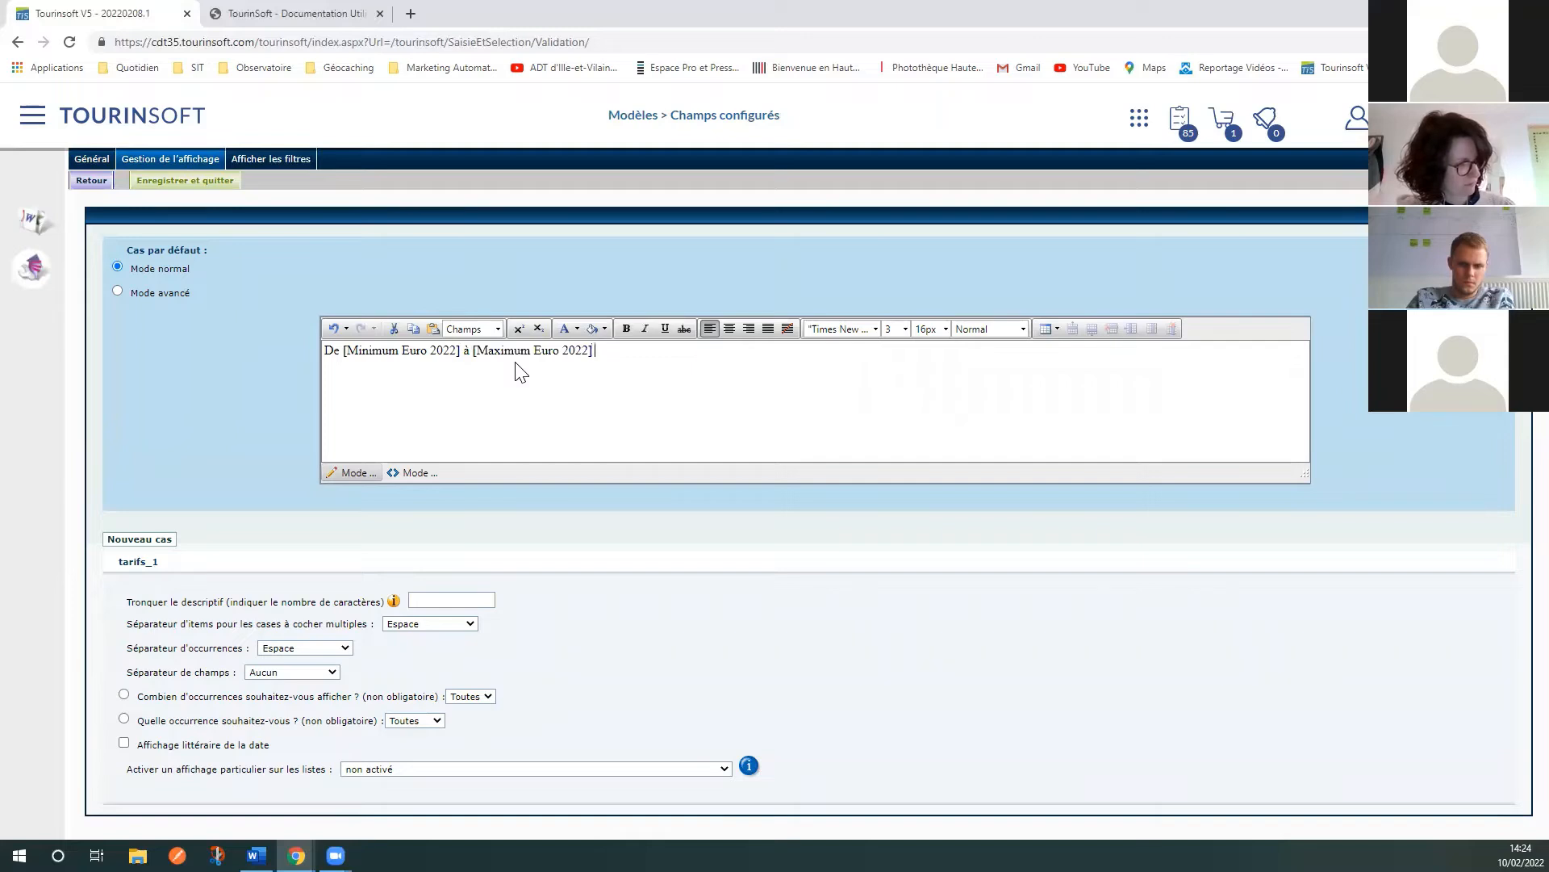
pyautogui.write('|')
pyautogui.click(484, 329)
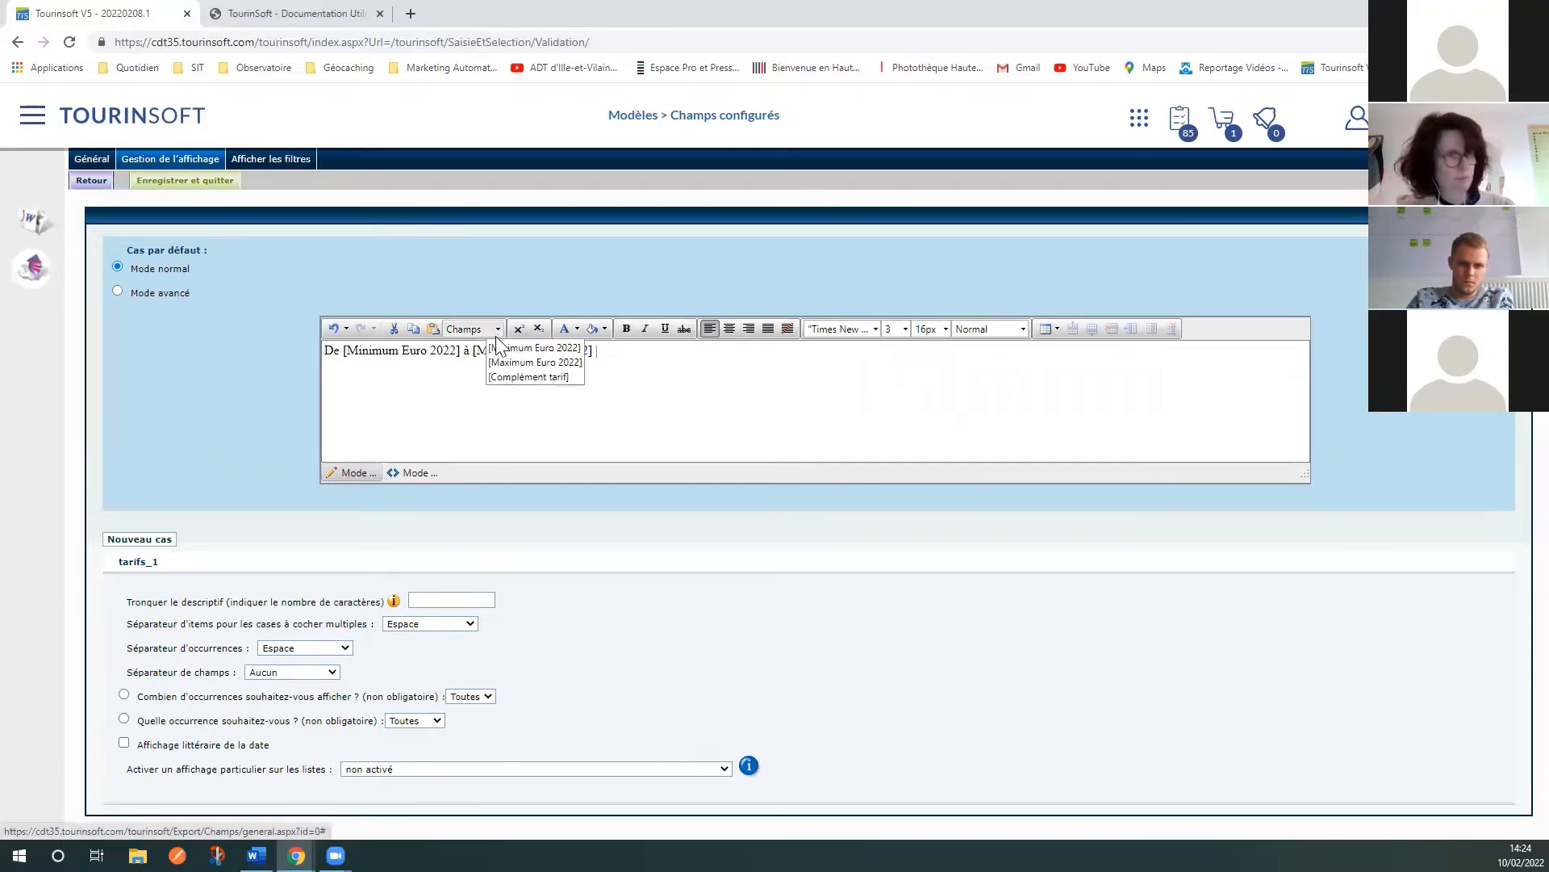
pyautogui.click(529, 376)
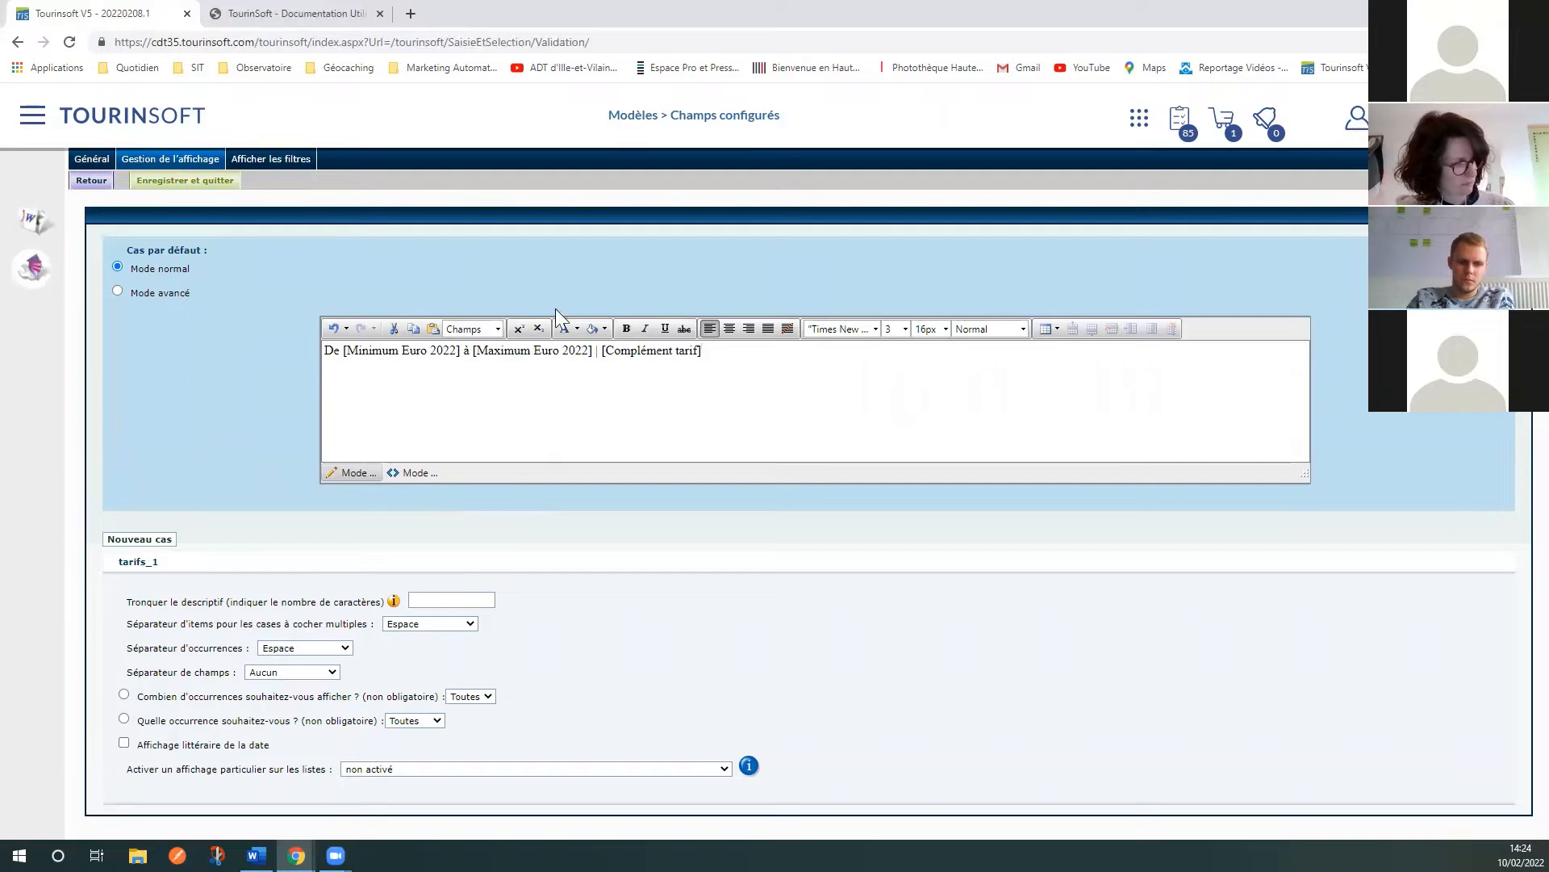
# Step: Examine the default case's code in advanced mode and return to normal mode
pyautogui.click(118, 291)
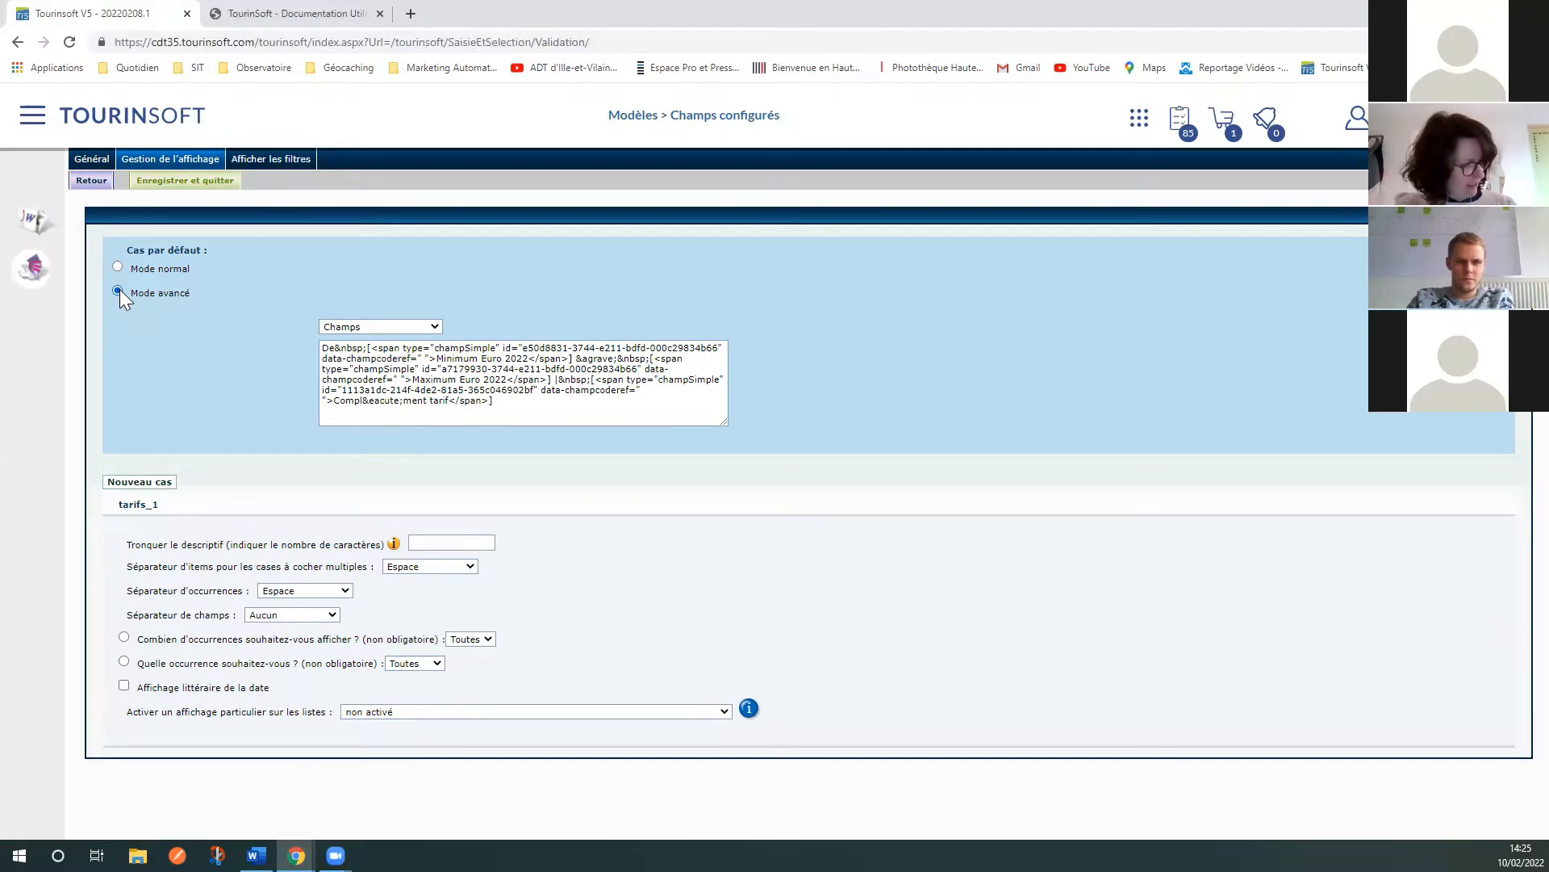
pyautogui.click(115, 264)
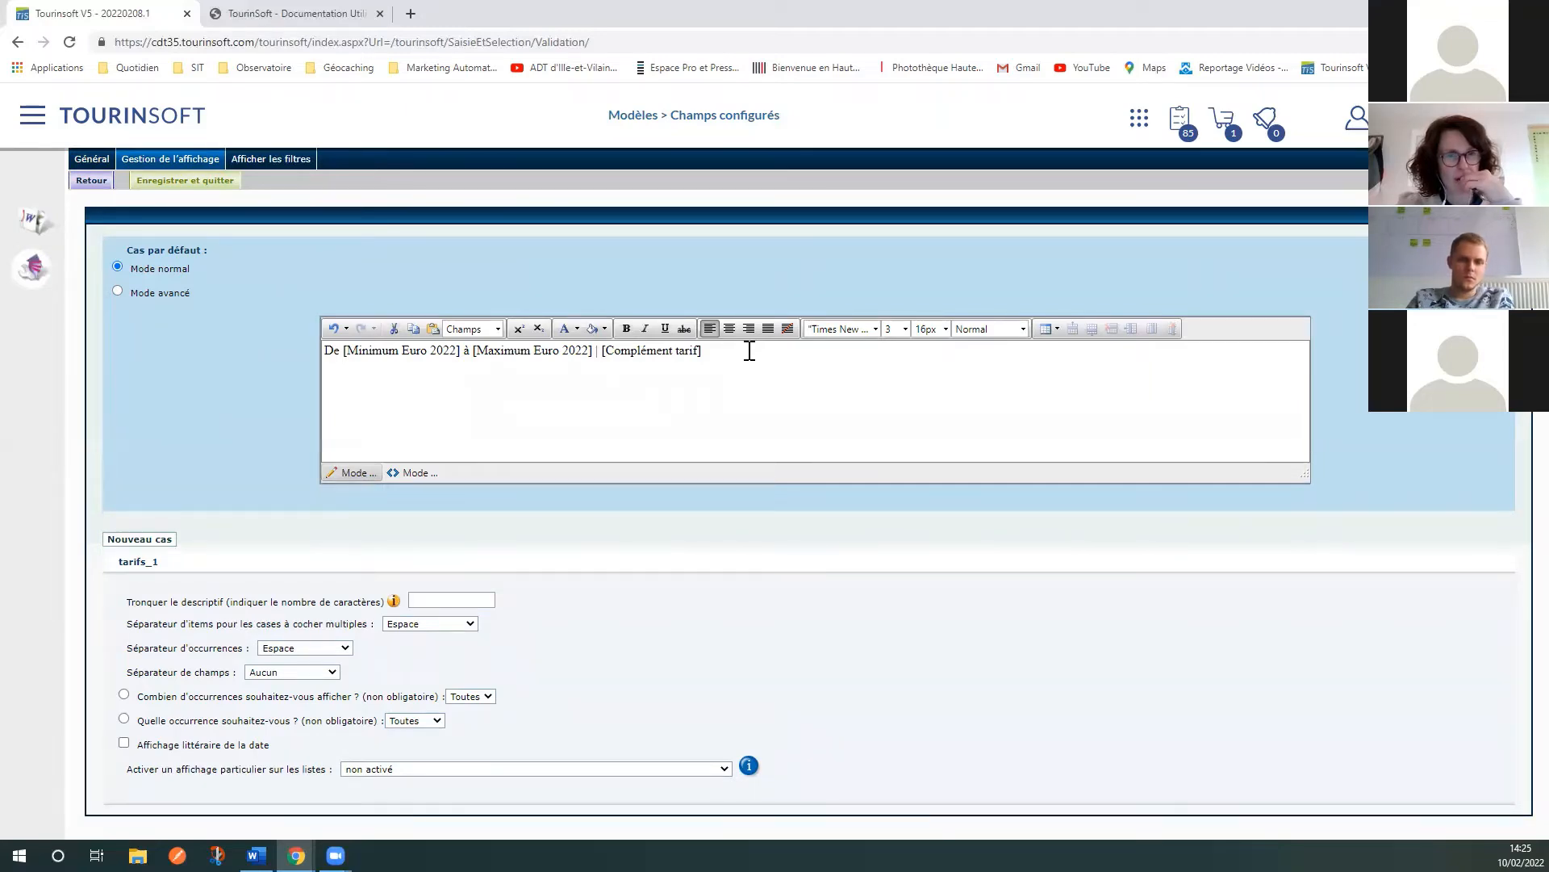
# Step: Review the item and field separator choices for tarifs_1, and set the occurrence separator to Retour à la ligne
pyautogui.click(405, 628)
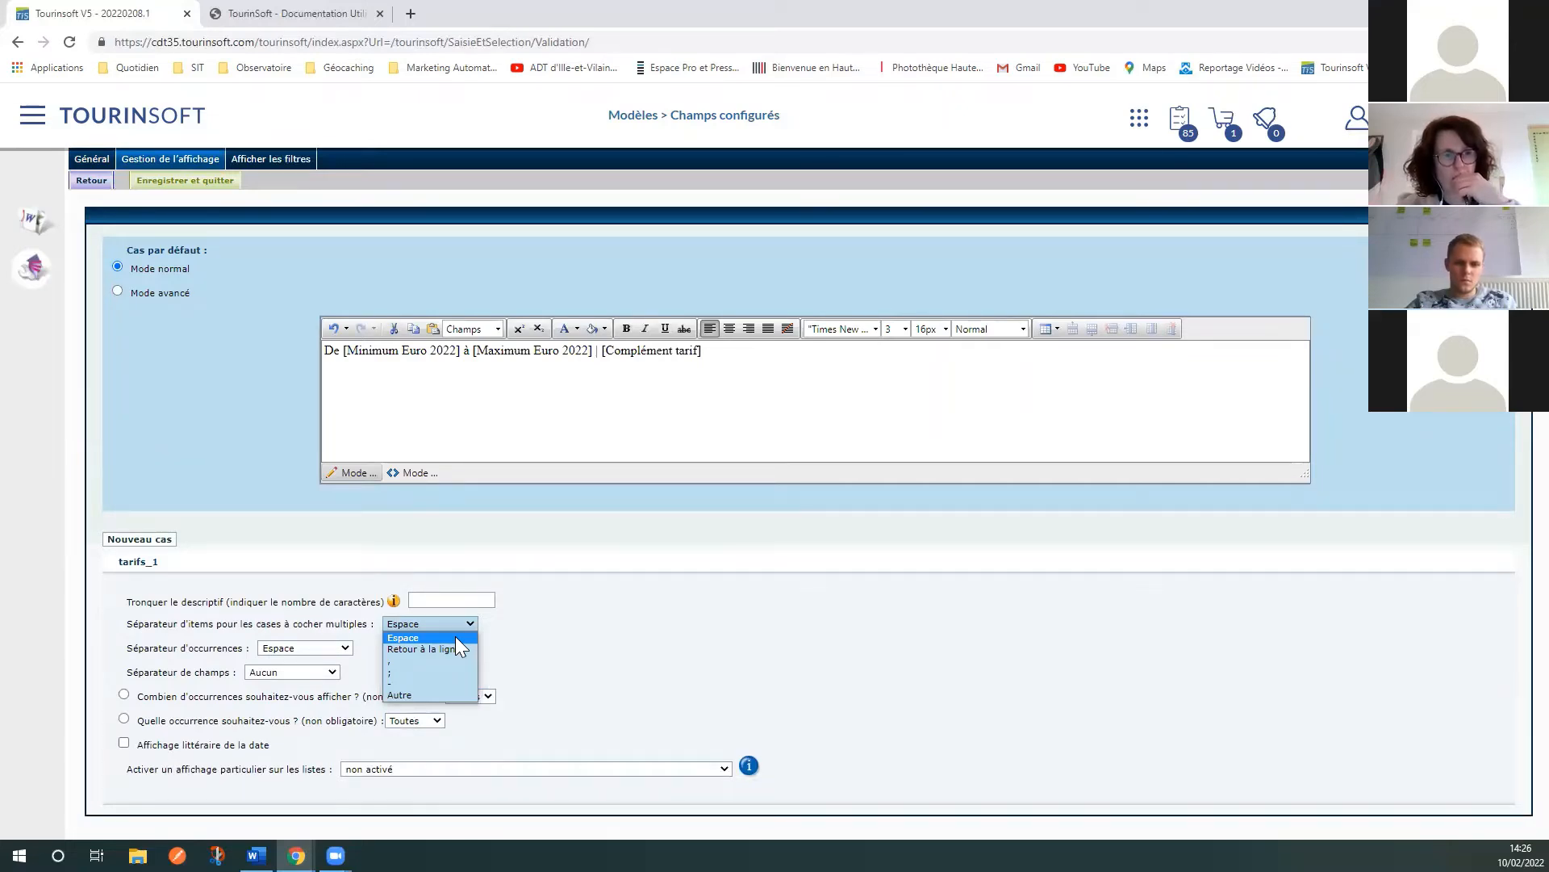
pyautogui.click(741, 654)
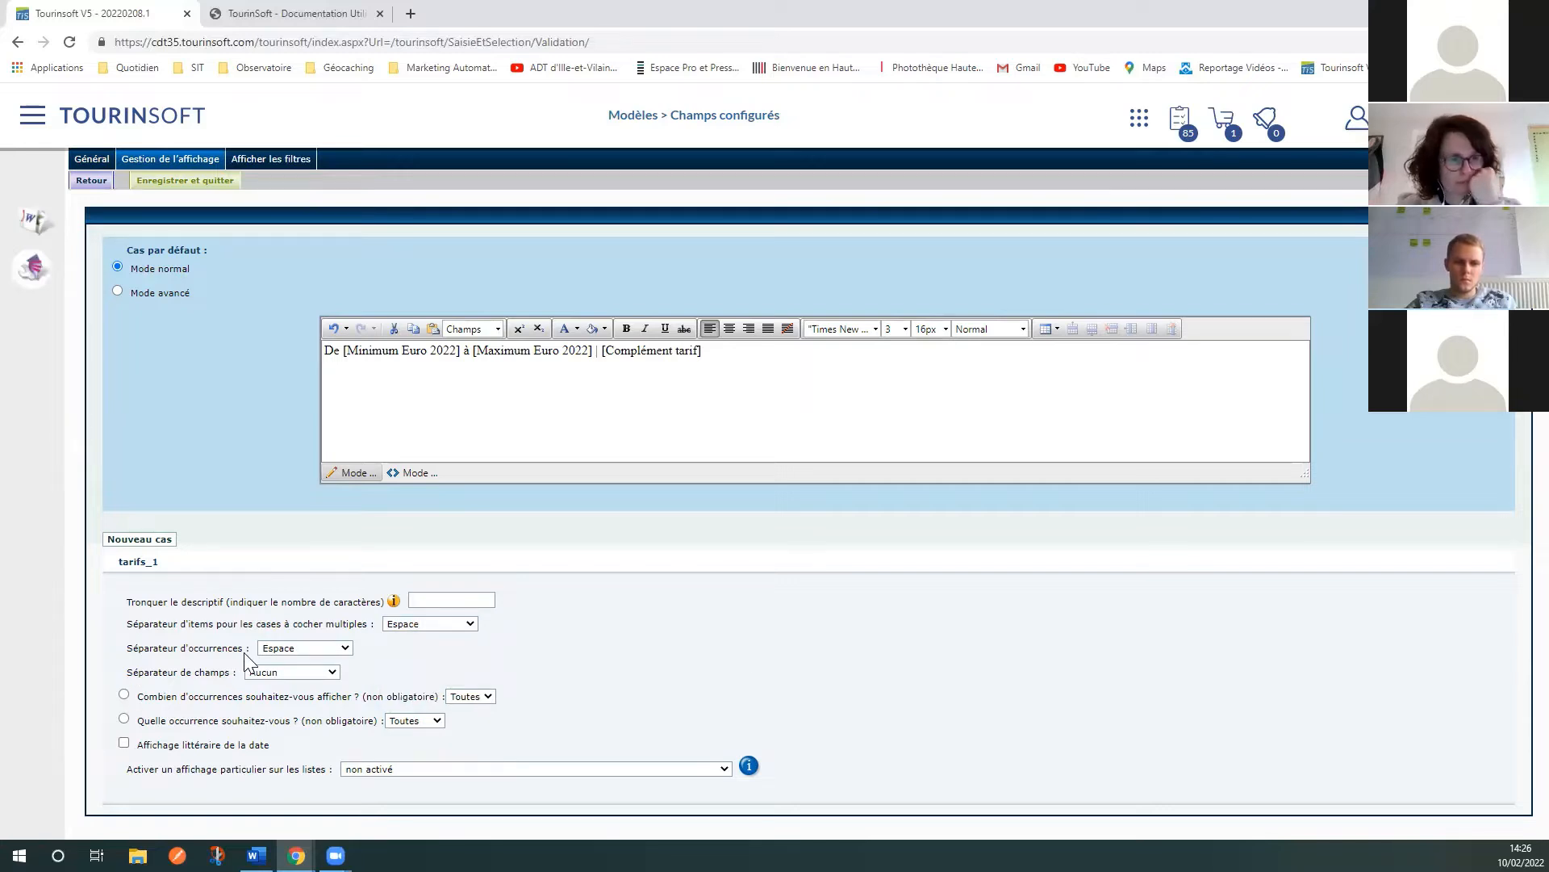
pyautogui.click(347, 650)
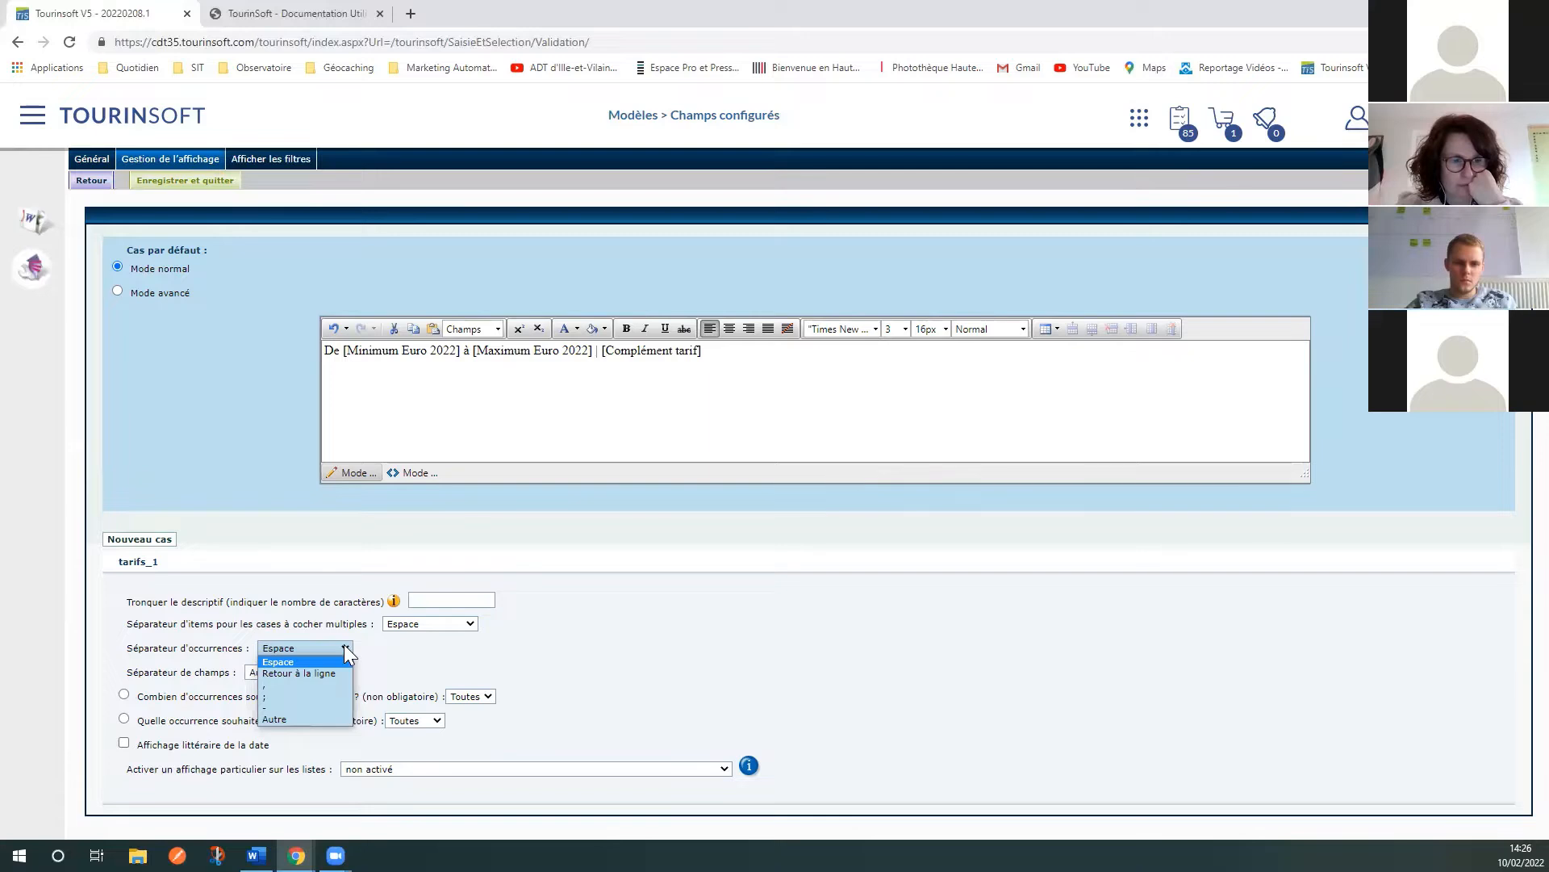
pyautogui.click(293, 673)
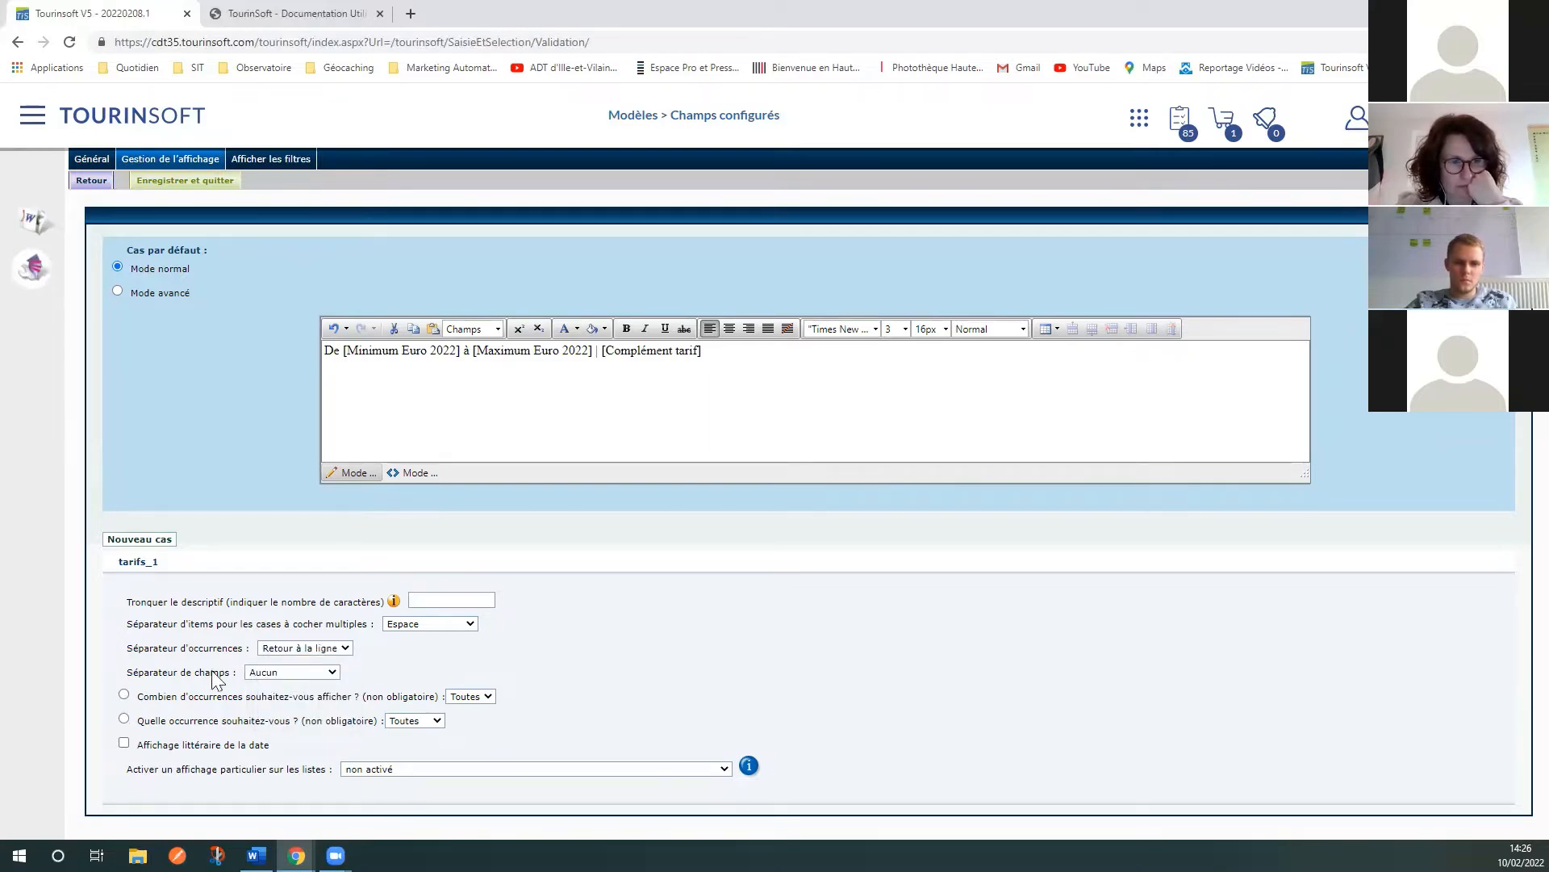
pyautogui.click(290, 673)
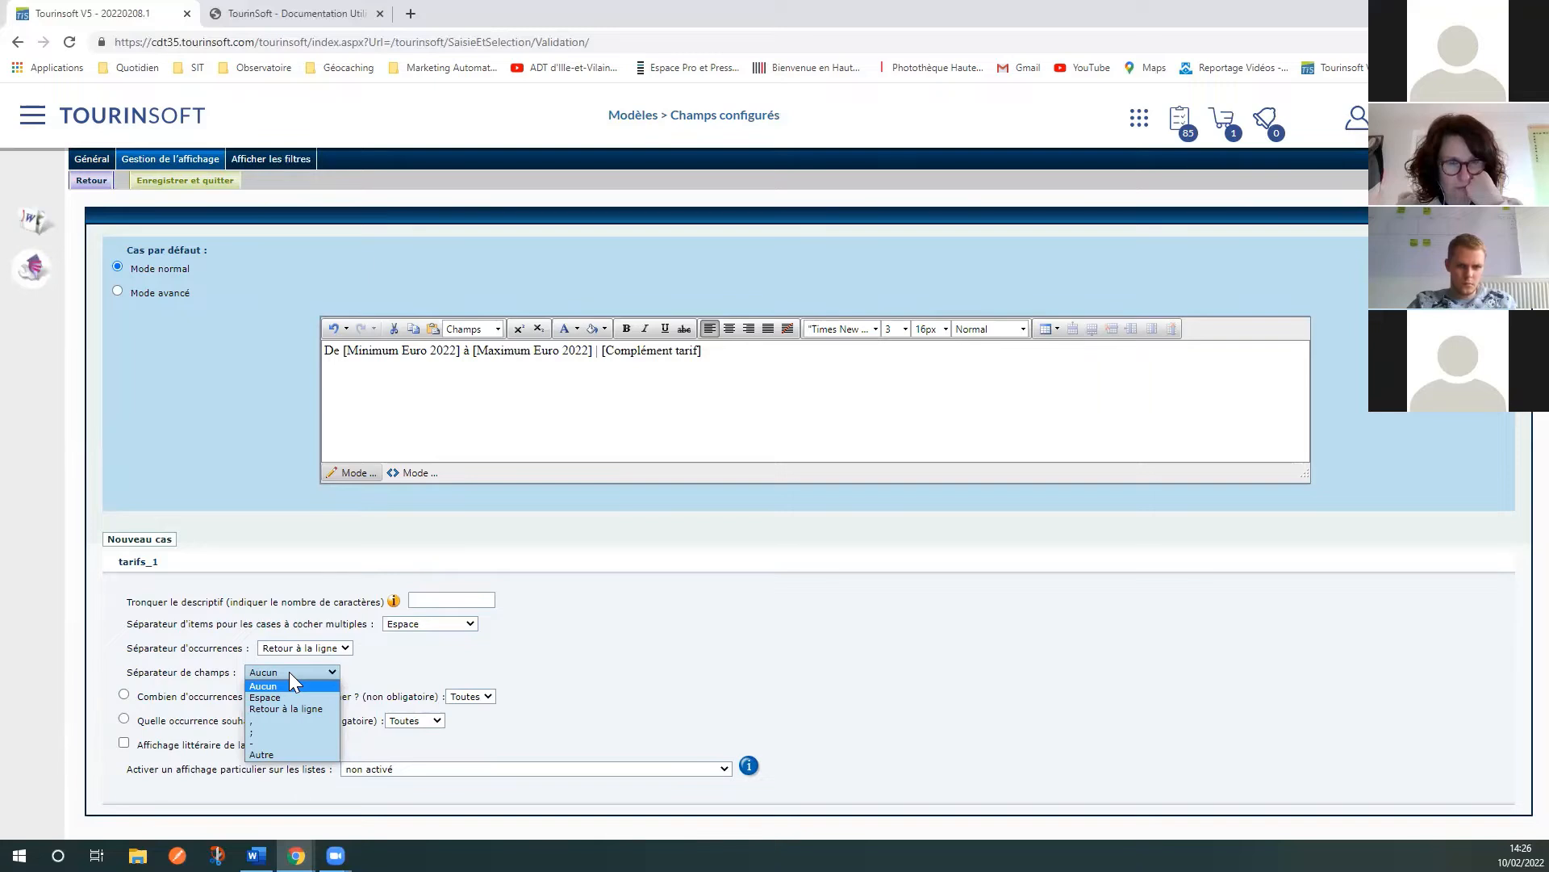
pyautogui.click(622, 655)
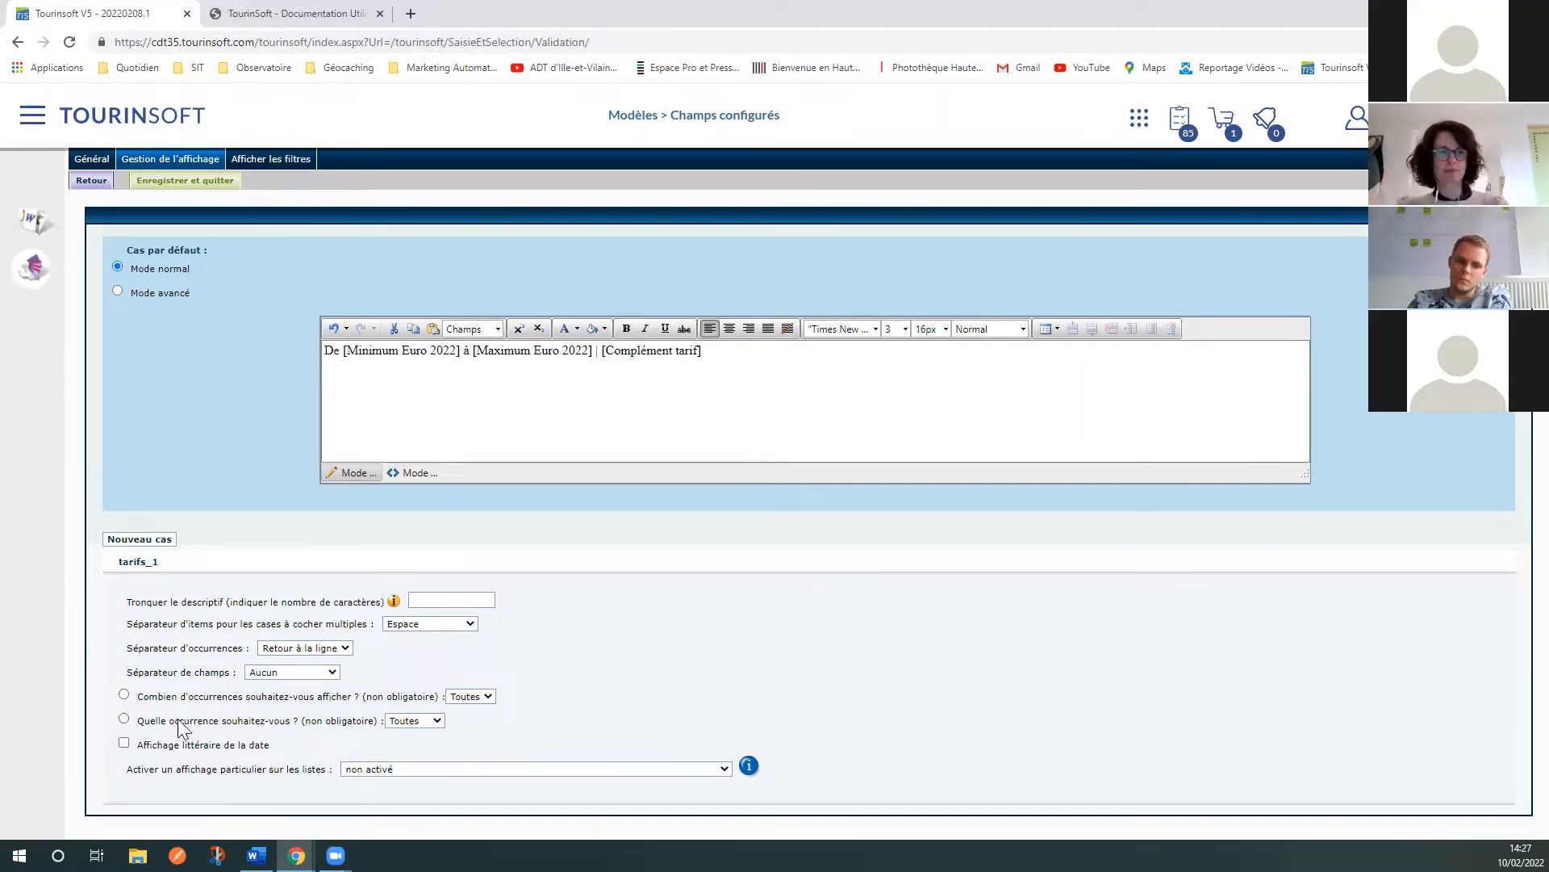
# Step: Activate the tarifs_1 option for how many occurrences to display and review its available numbers
pyautogui.click(124, 695)
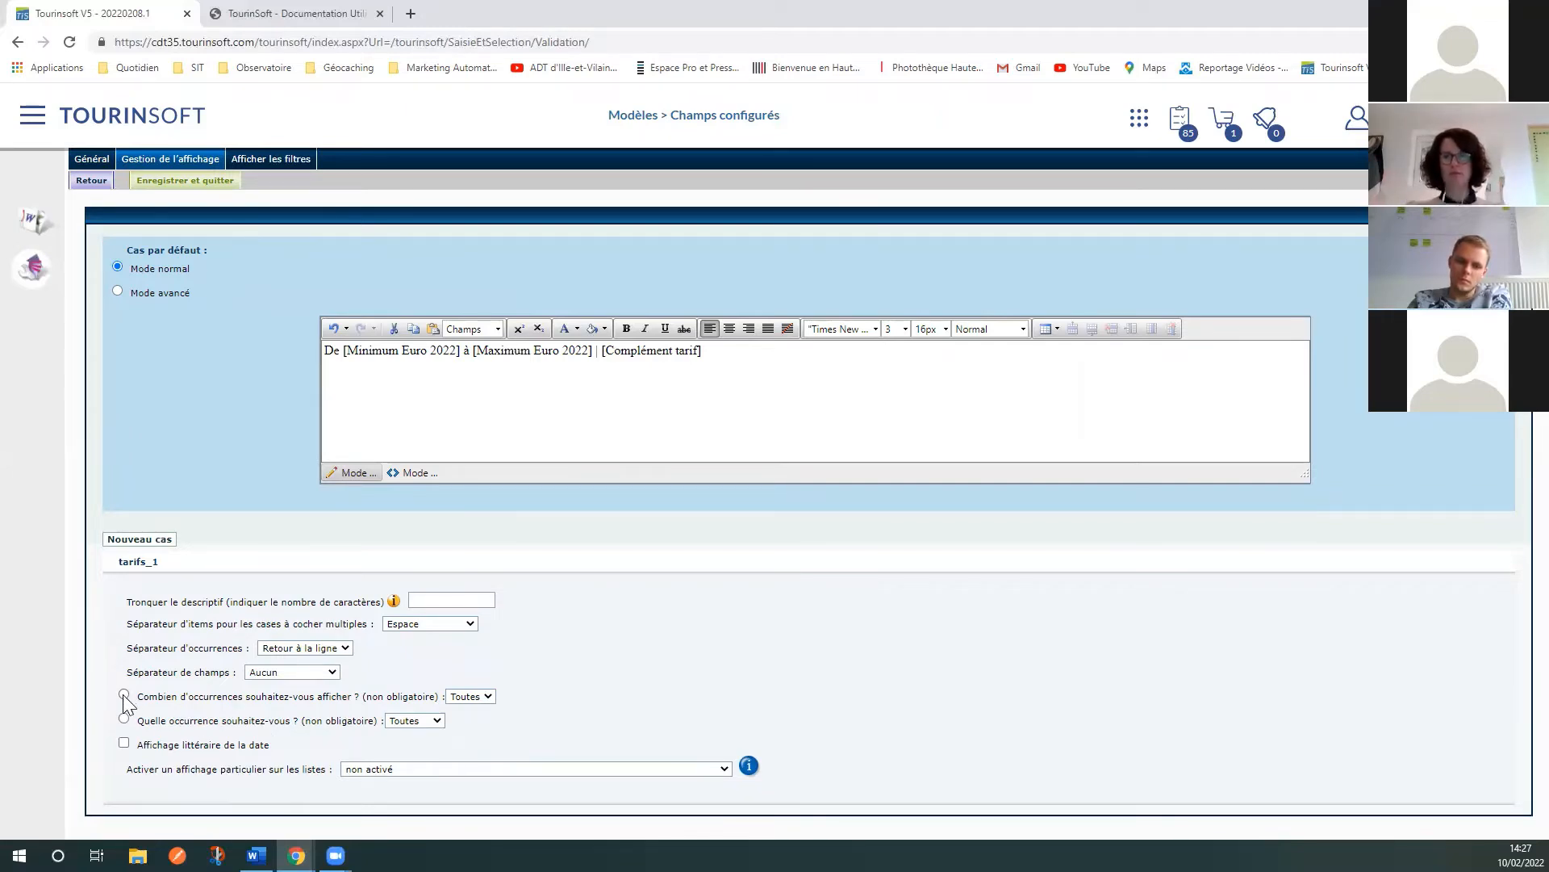
pyautogui.click(481, 698)
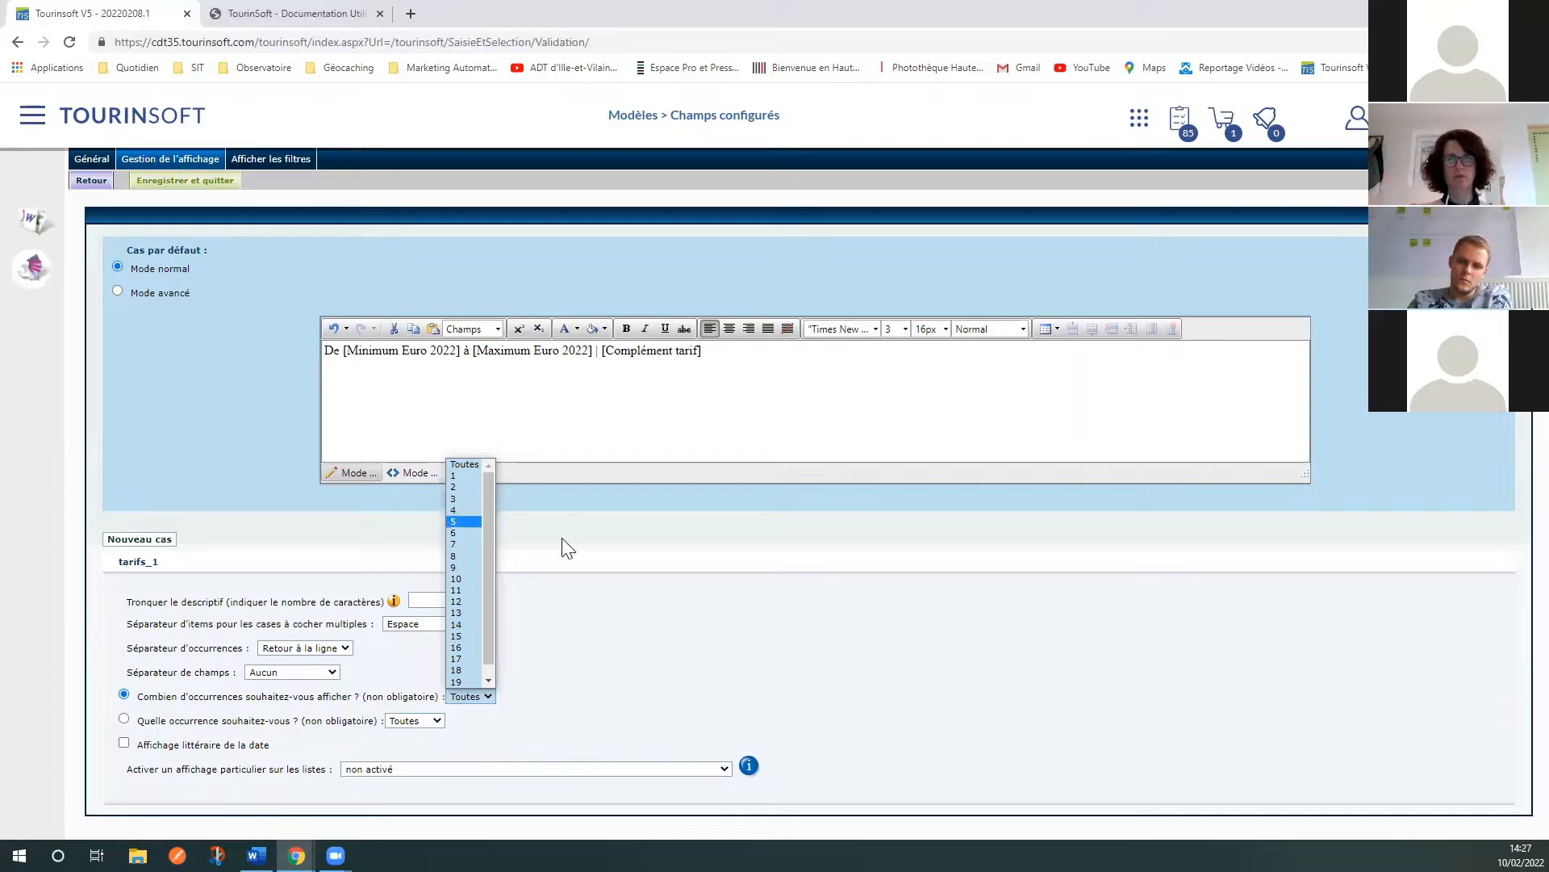
pyautogui.click(630, 624)
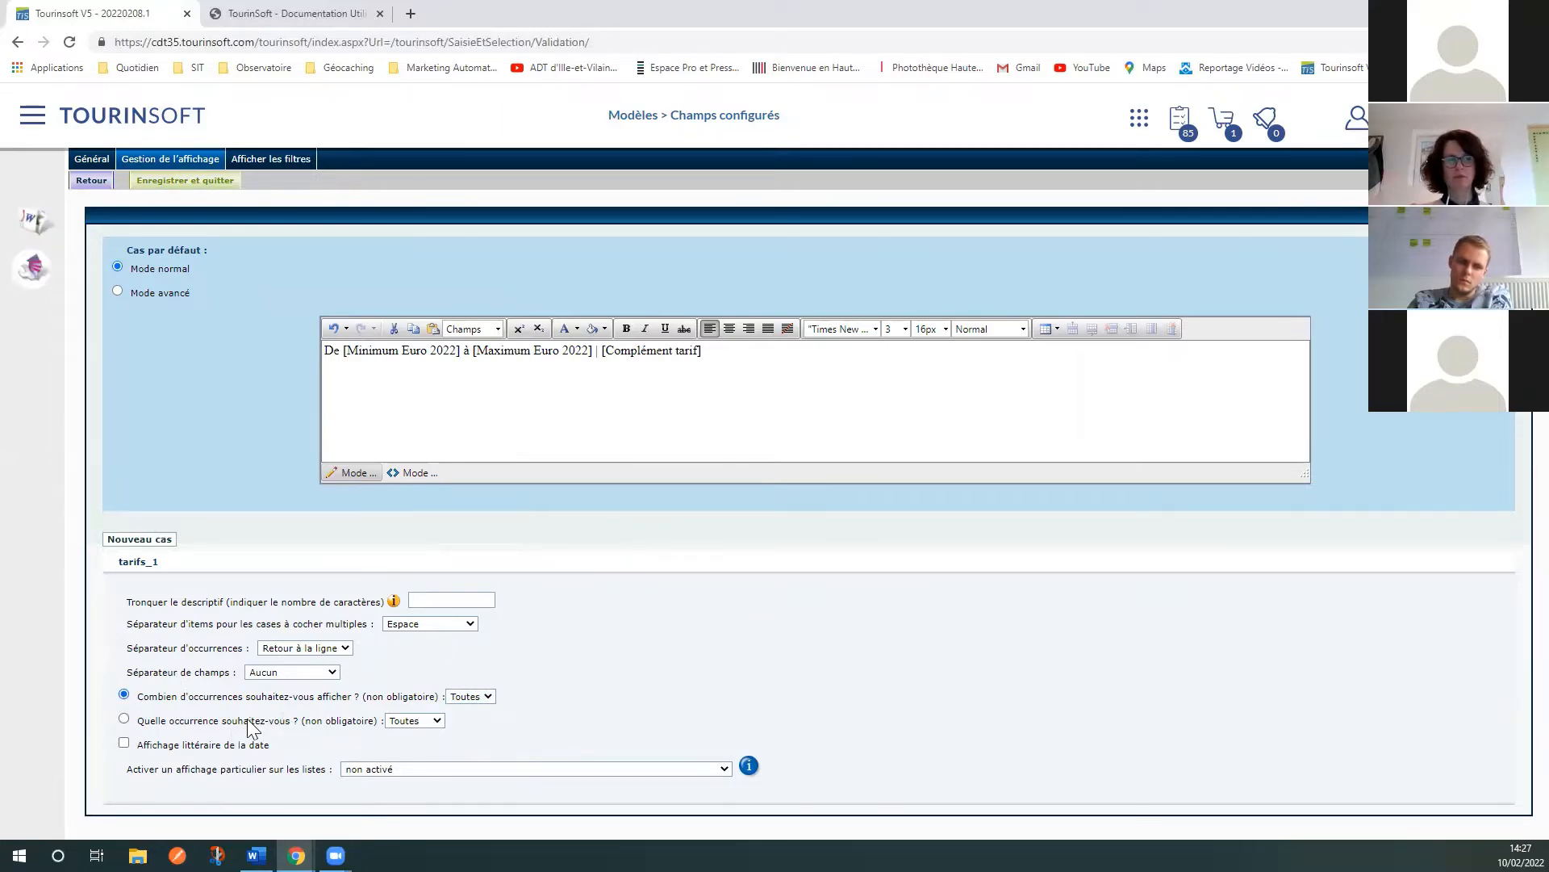
# Step: Review the choices for which occurrence of tarifs_1 to show and for activating a particular display on lists
pyautogui.click(405, 721)
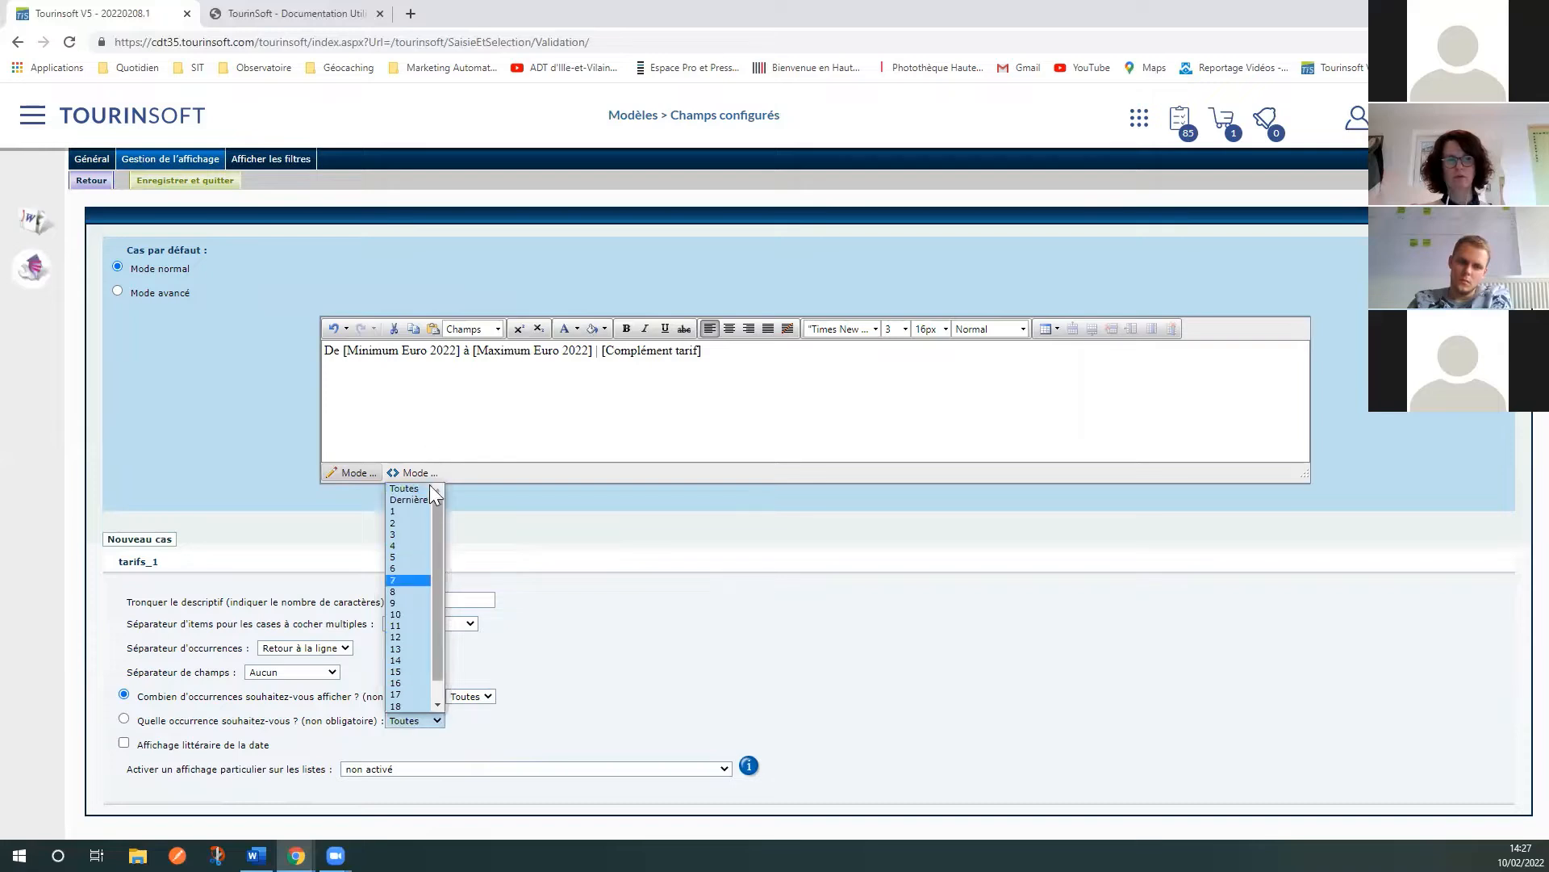
pyautogui.scroll(-1, 402, 632)
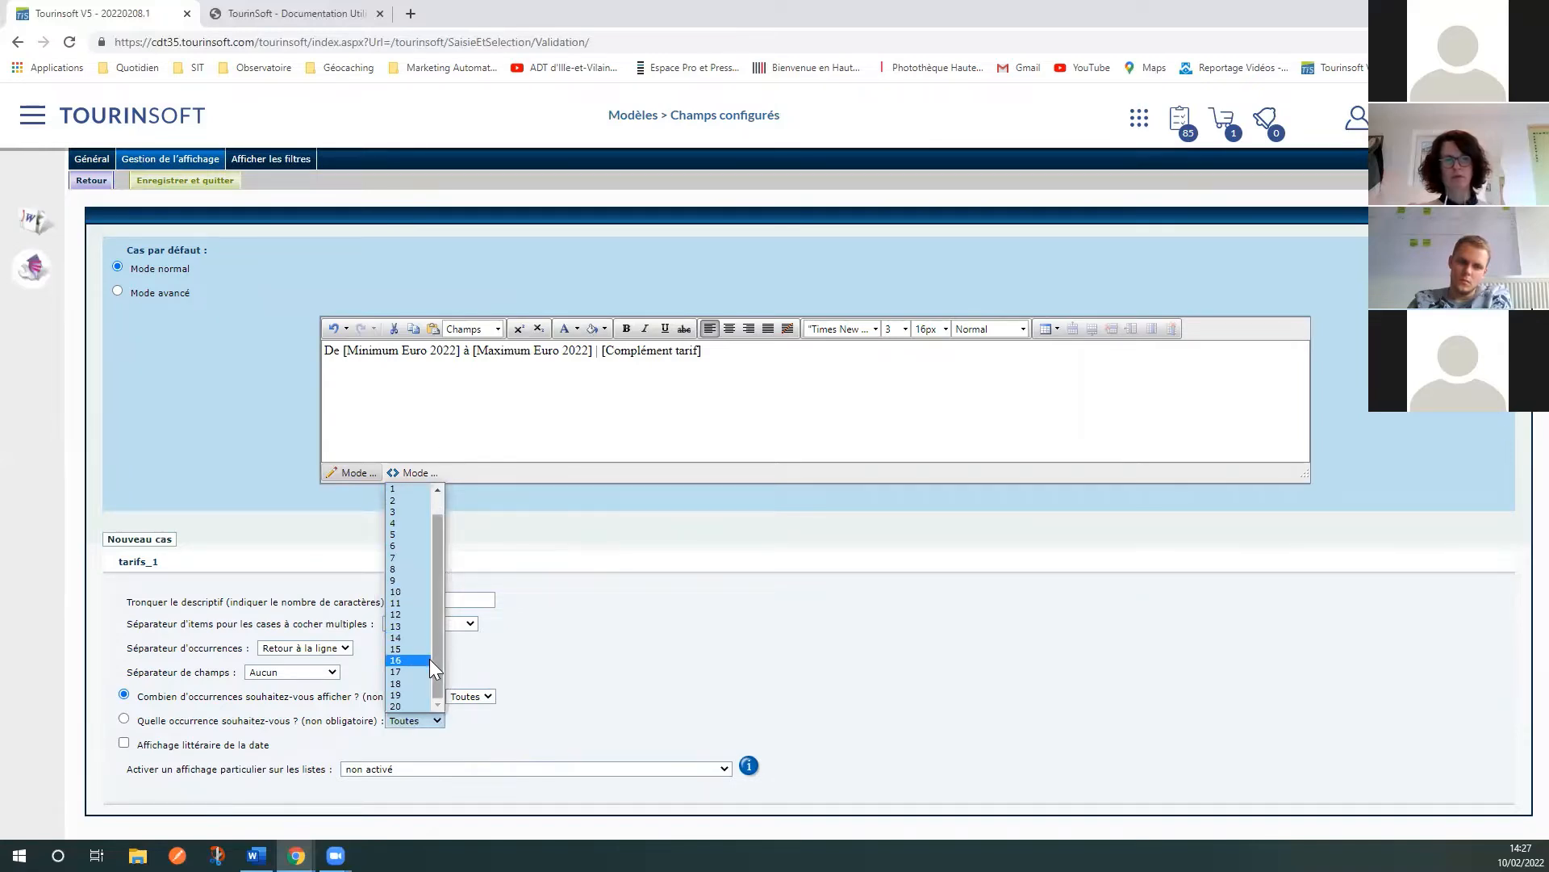
pyautogui.click(564, 644)
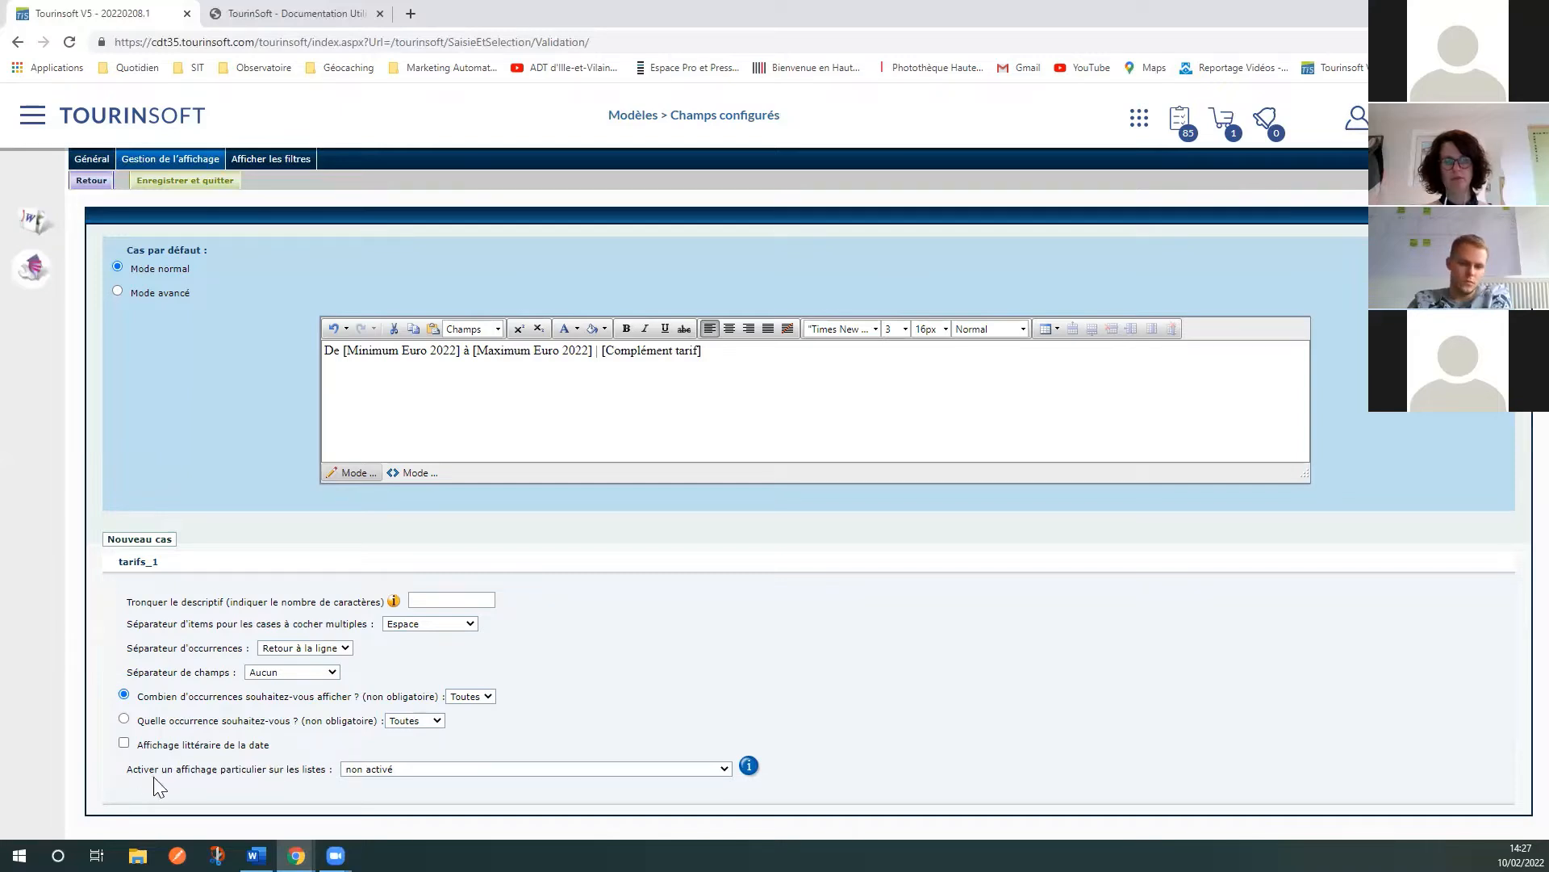
pyautogui.click(466, 773)
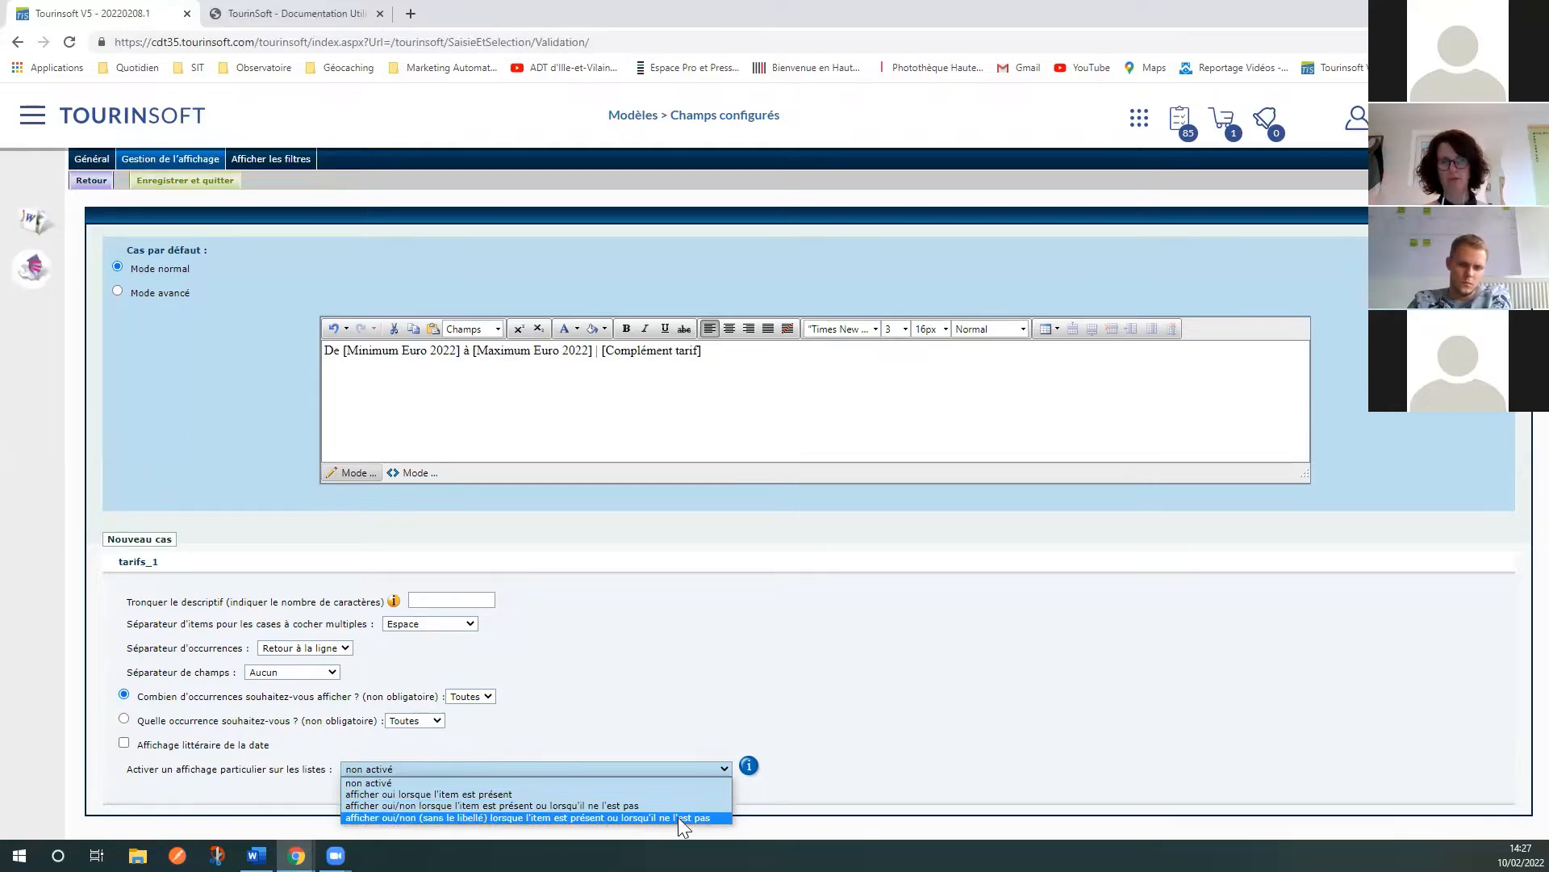
pyautogui.click(834, 780)
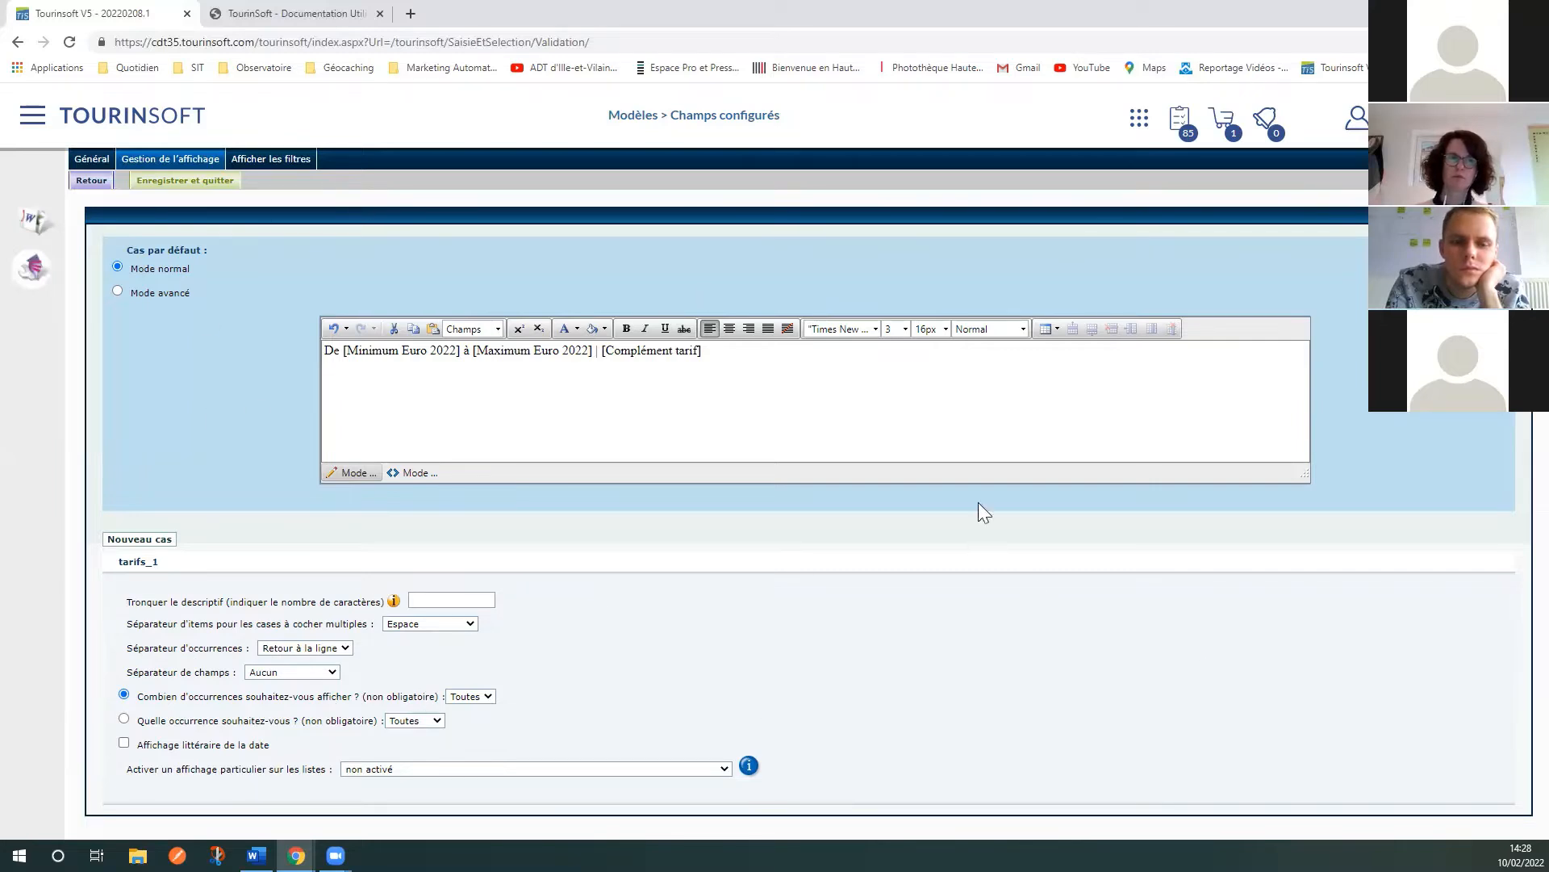
# Step: Review the filter choices for Intitulé tarifs and the Minimum Euro 2022 comparison operators, and save and close the configured field
pyautogui.click(295, 162)
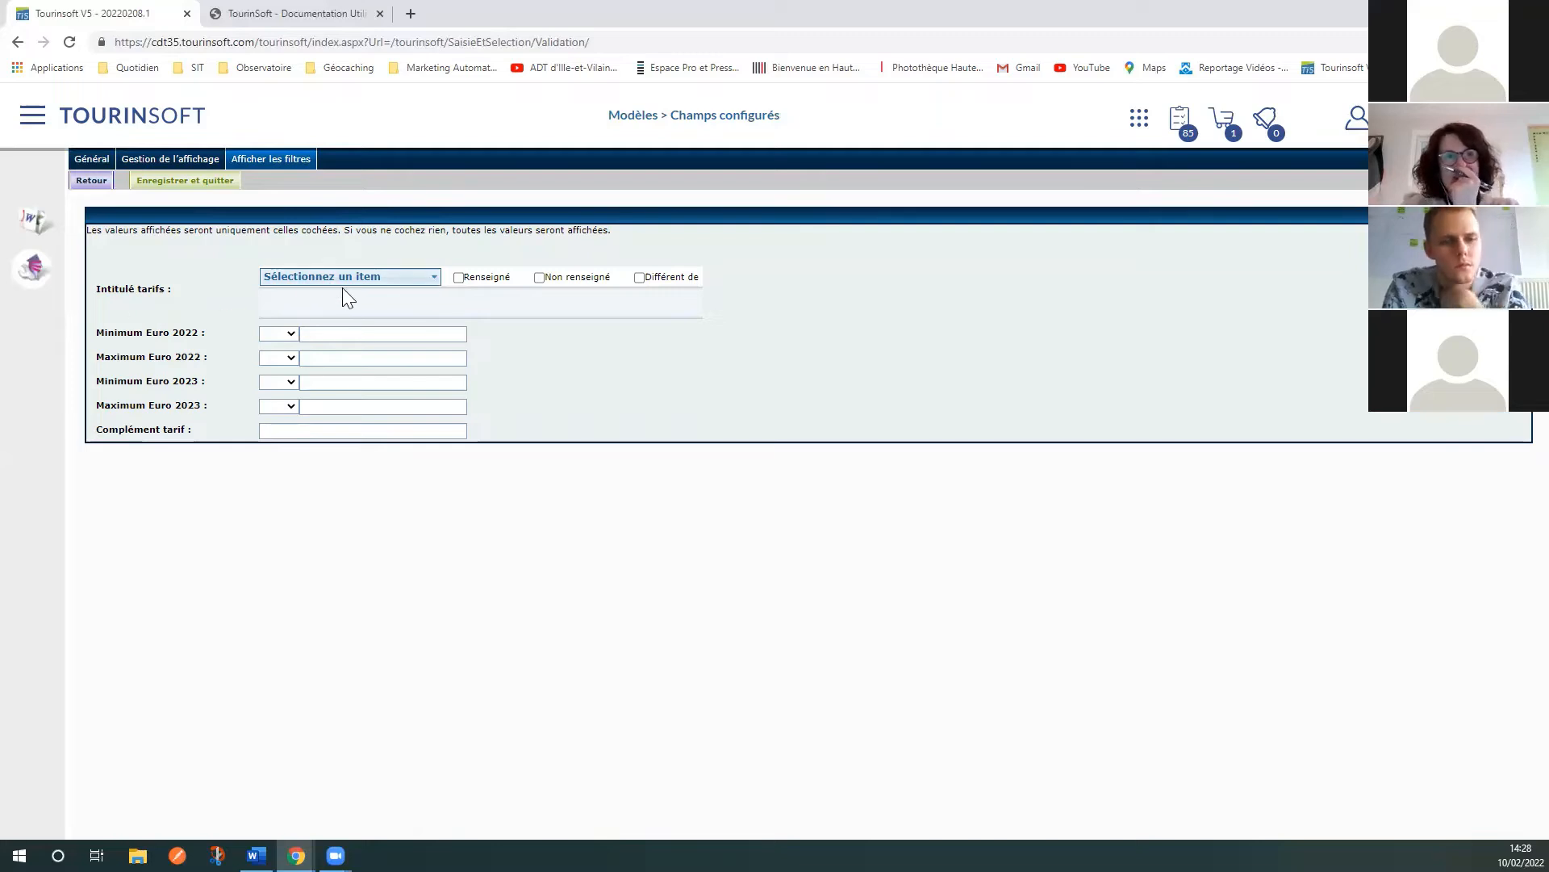
pyautogui.click(431, 277)
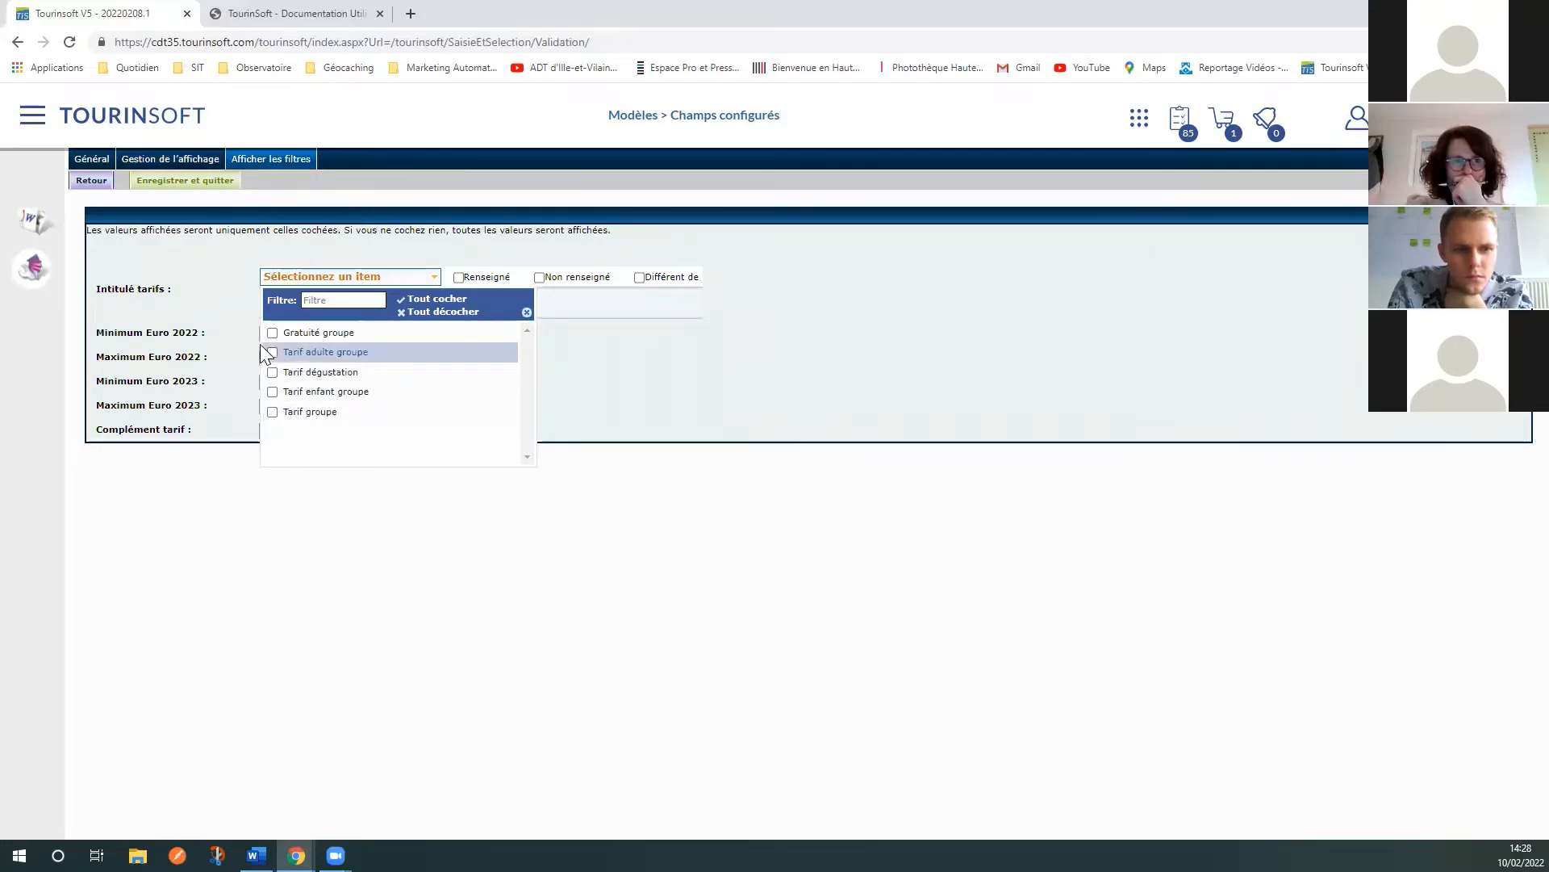
pyautogui.click(812, 334)
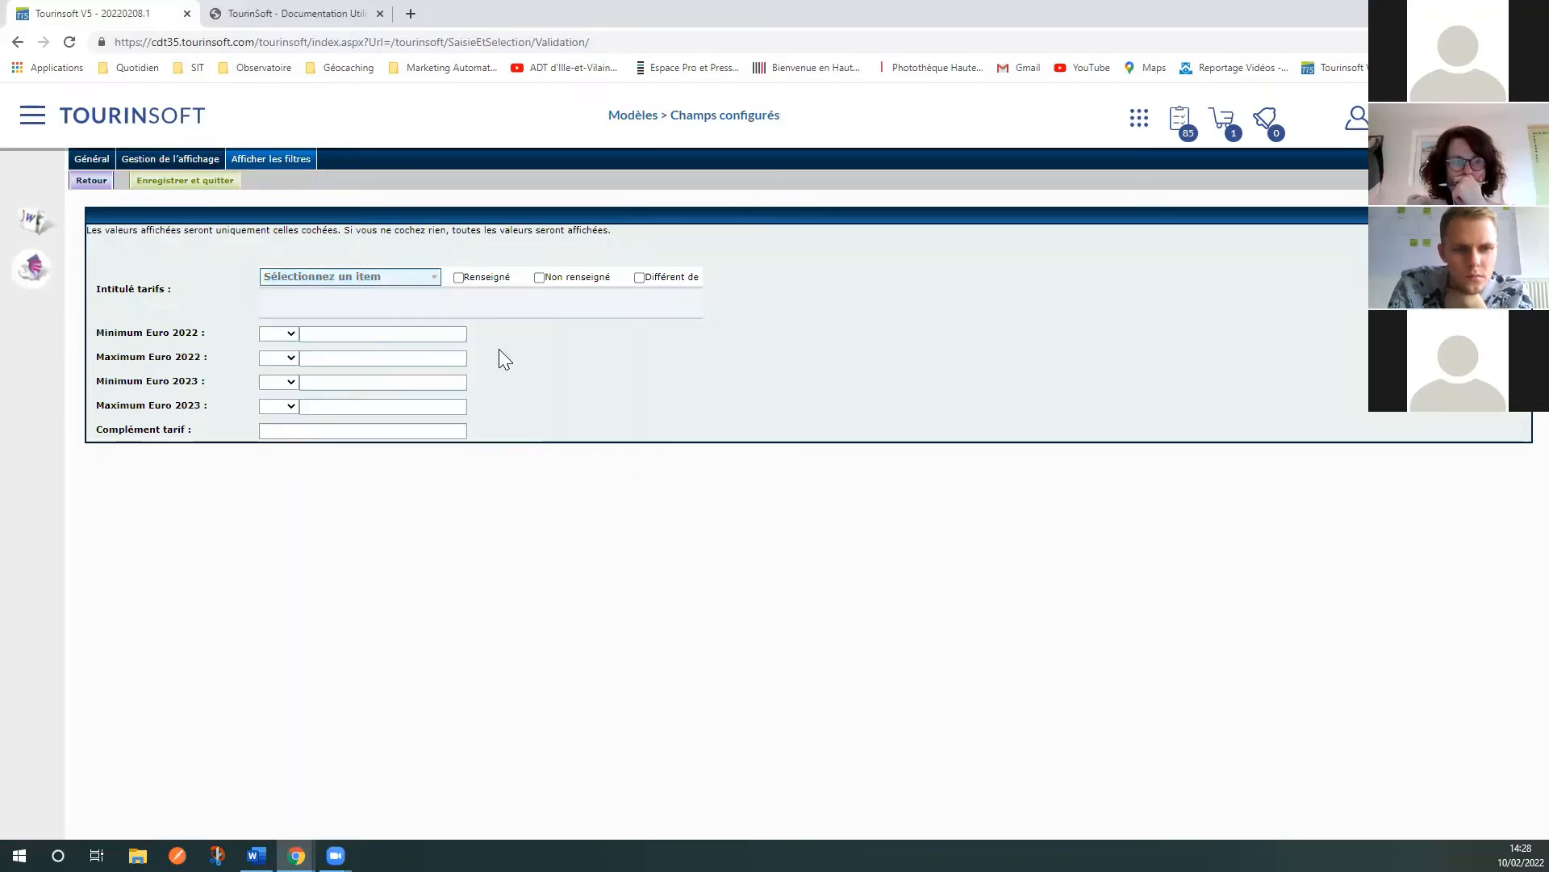
pyautogui.click(289, 336)
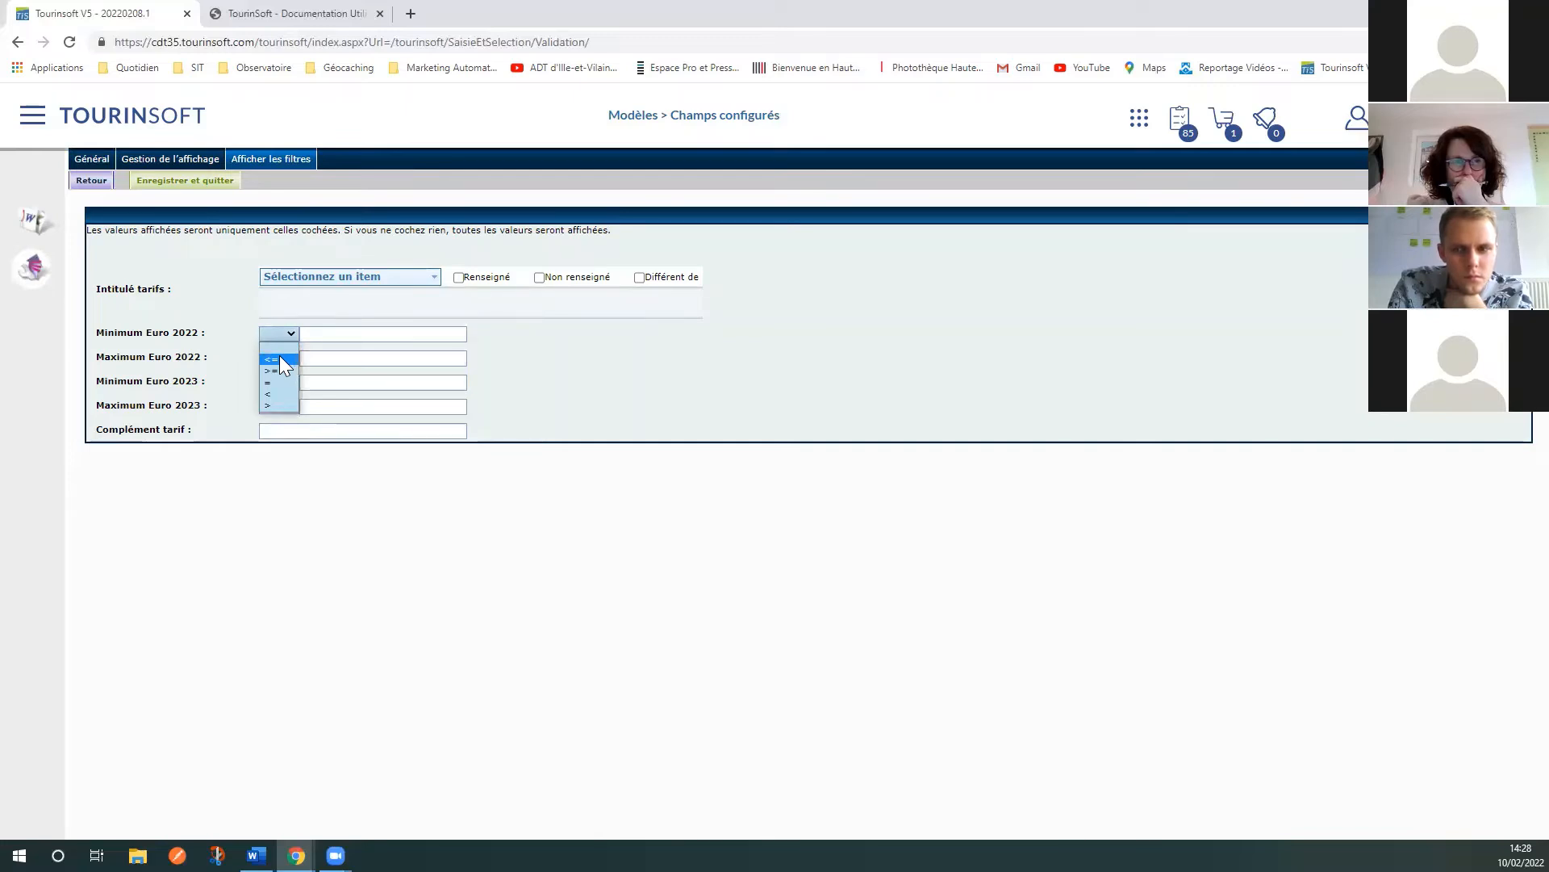
pyautogui.click(767, 348)
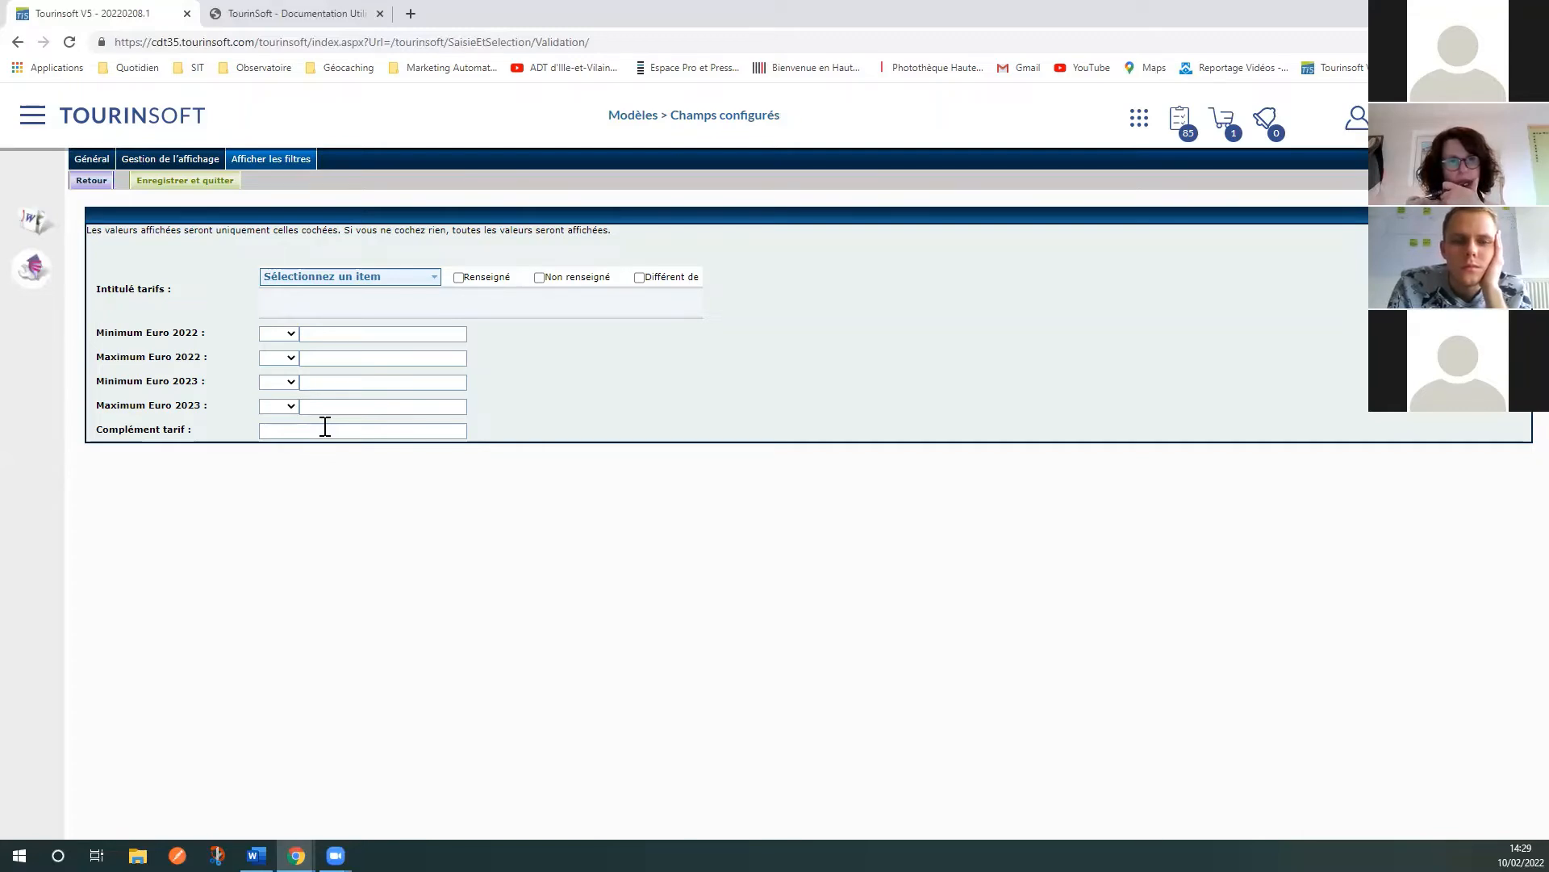
pyautogui.click(175, 184)
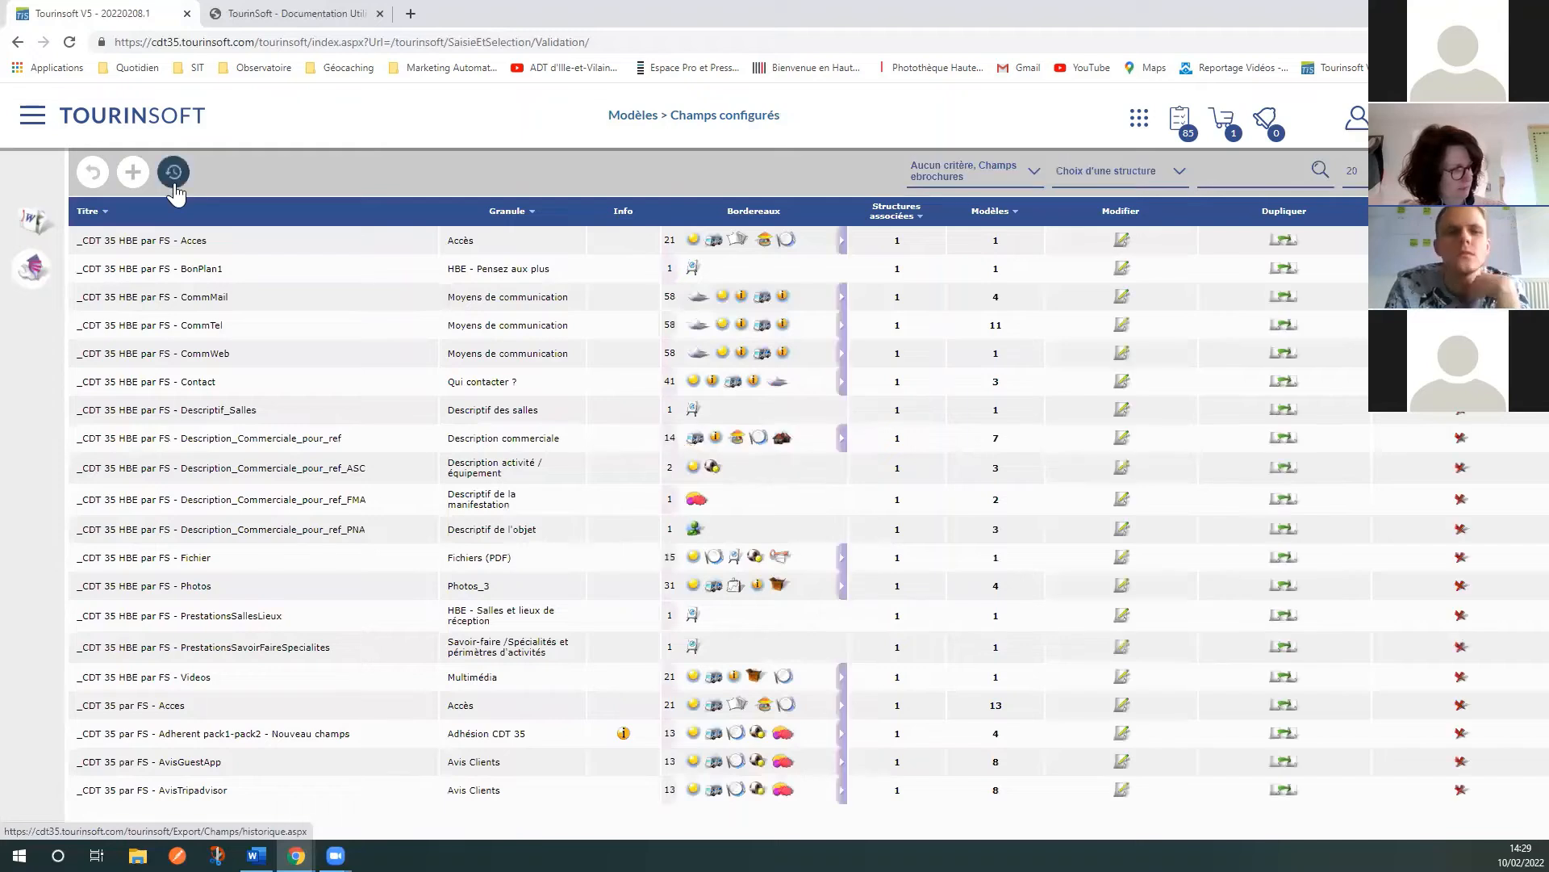
# Step: Search the configured fields for "adt", show 100 entries per page and look through the list
pyautogui.click(1247, 165)
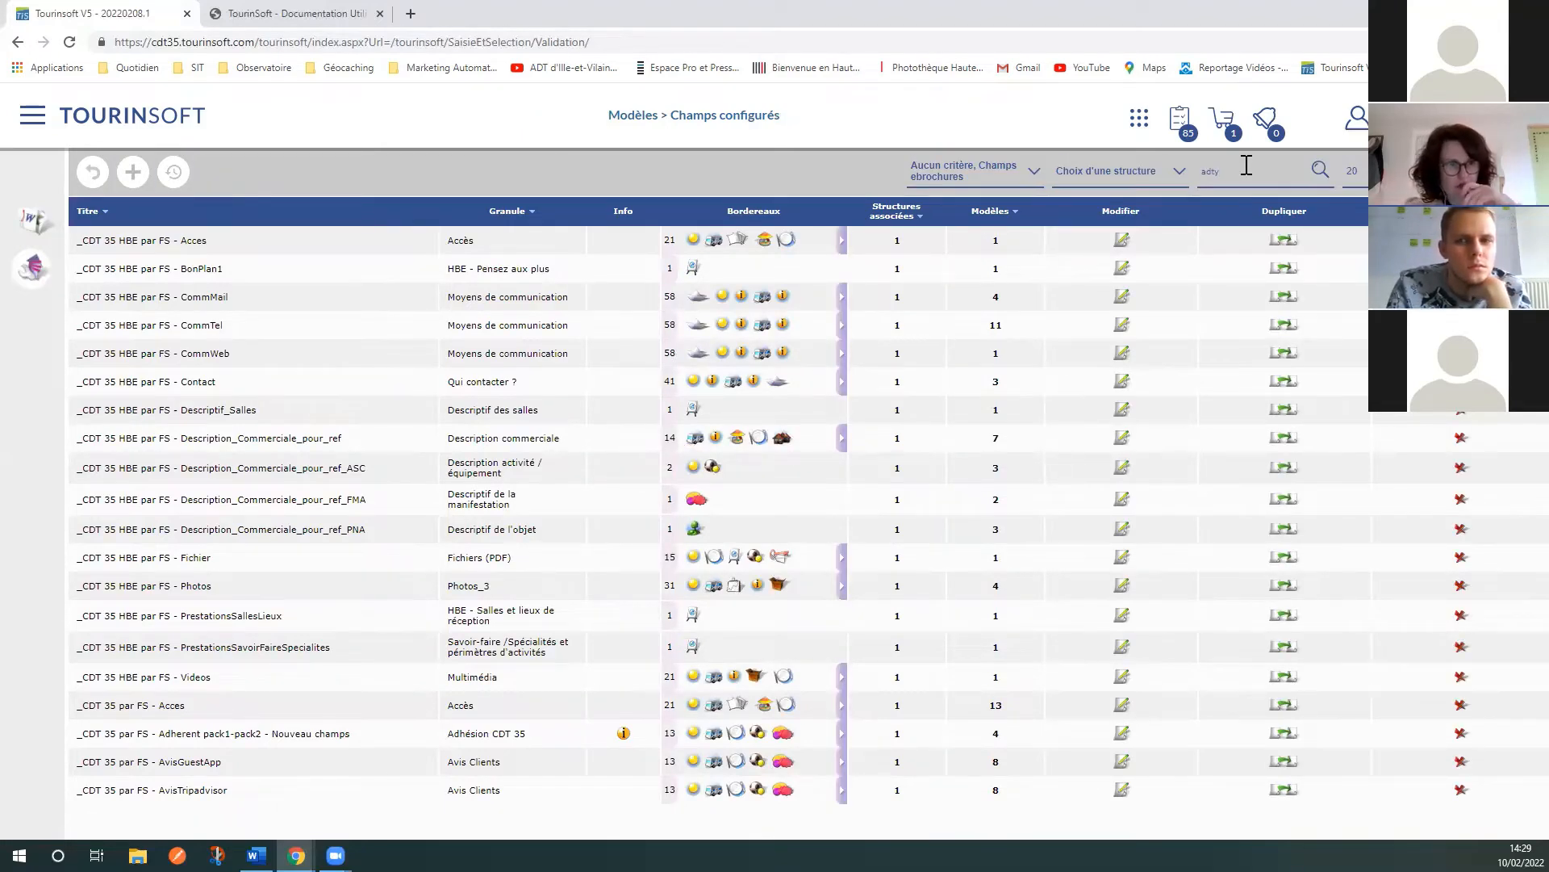
pyautogui.write('adt')
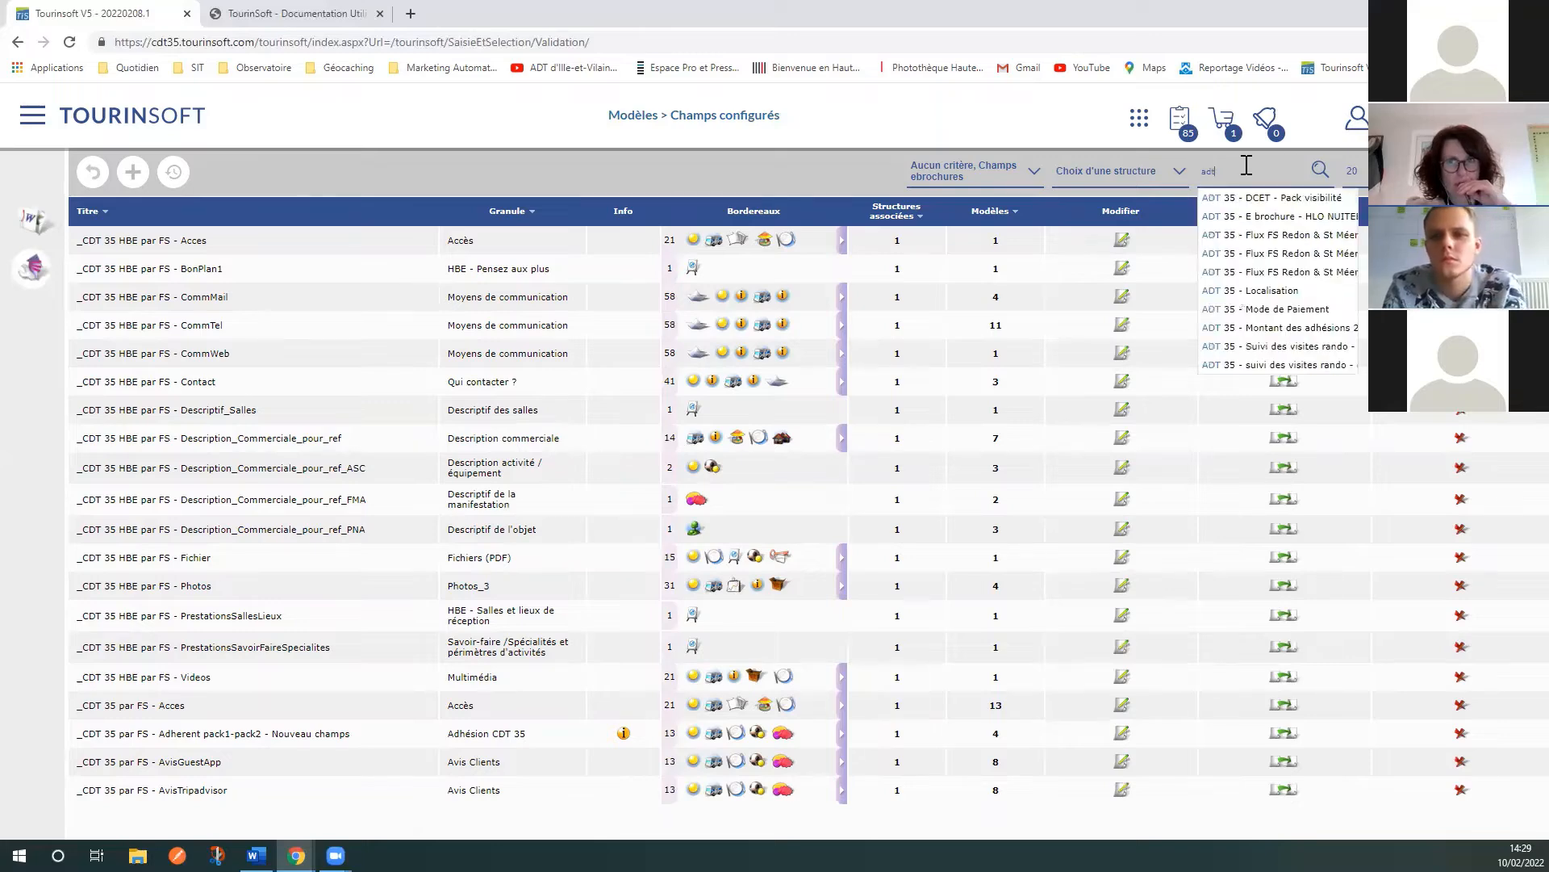
pyautogui.click(1320, 171)
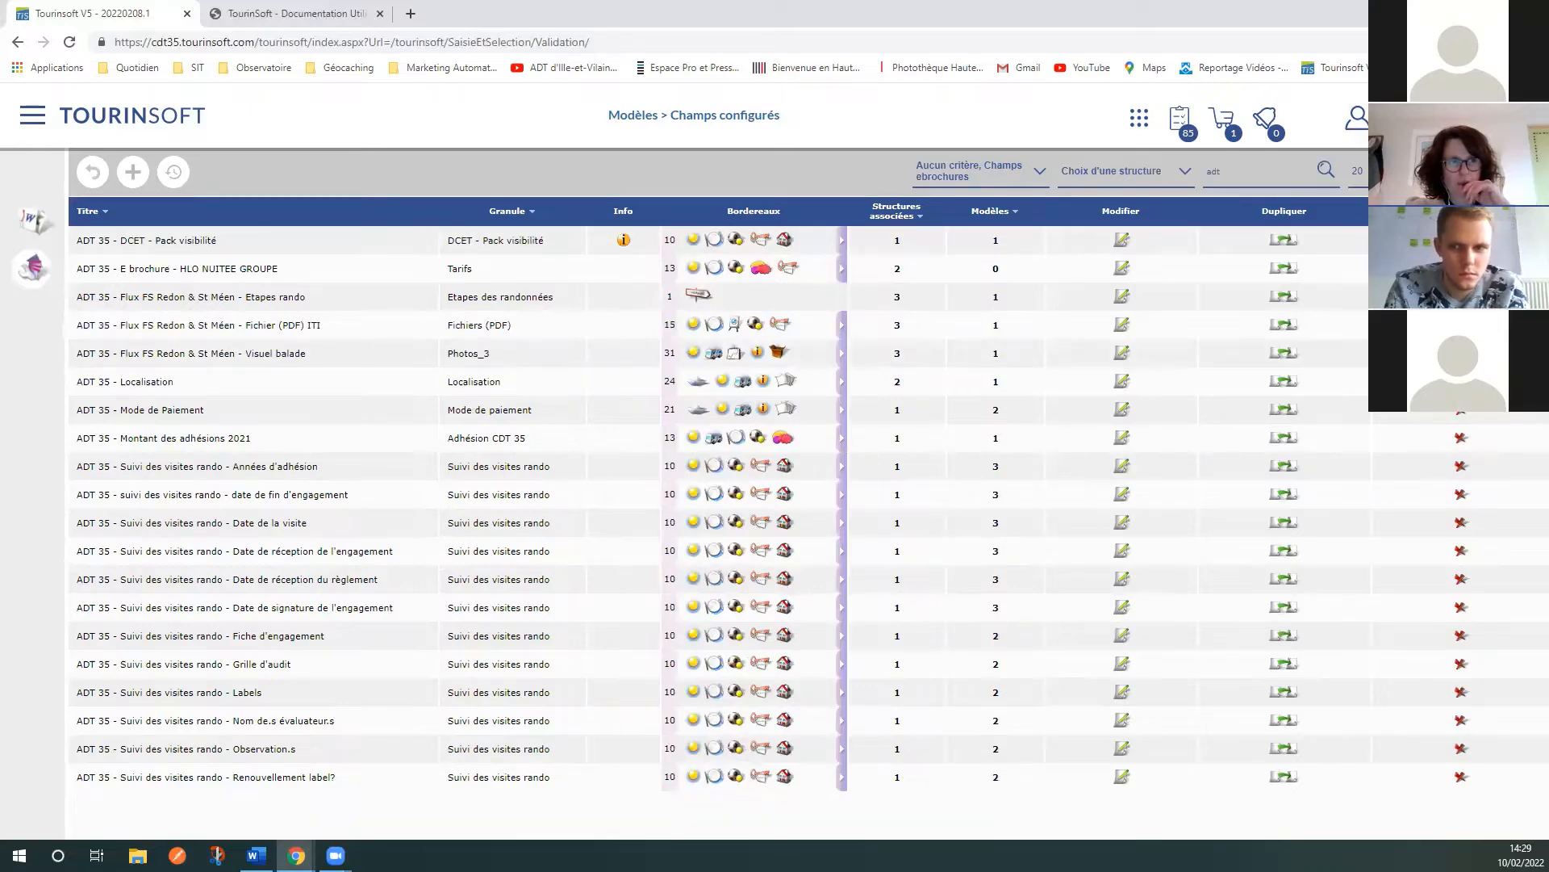
pyautogui.click(1375, 171)
pyautogui.click(1375, 247)
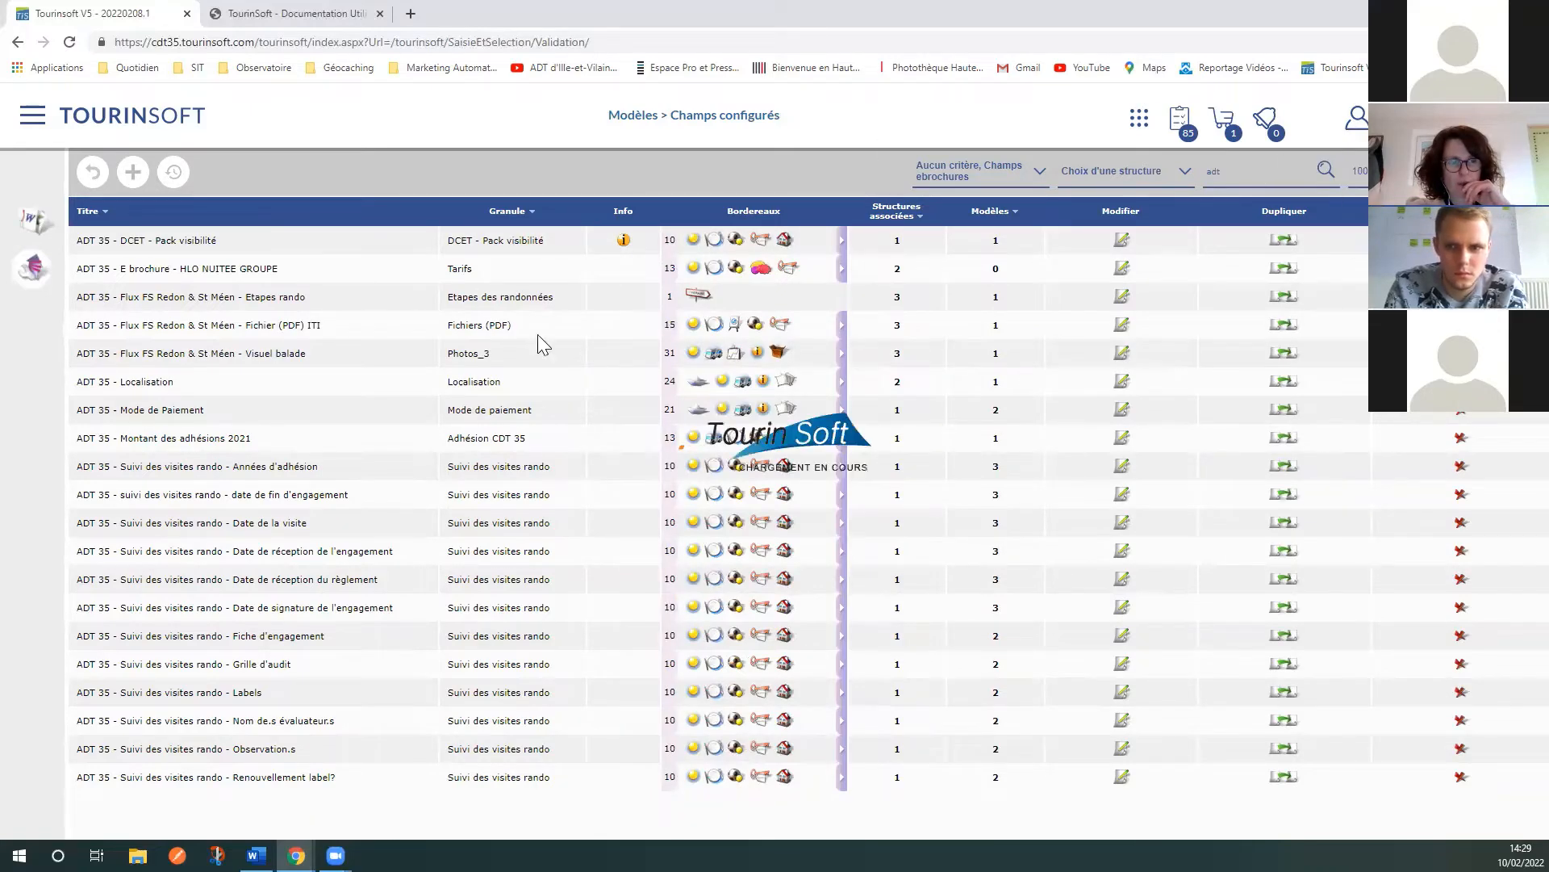
pyautogui.scroll(-1, 497, 385)
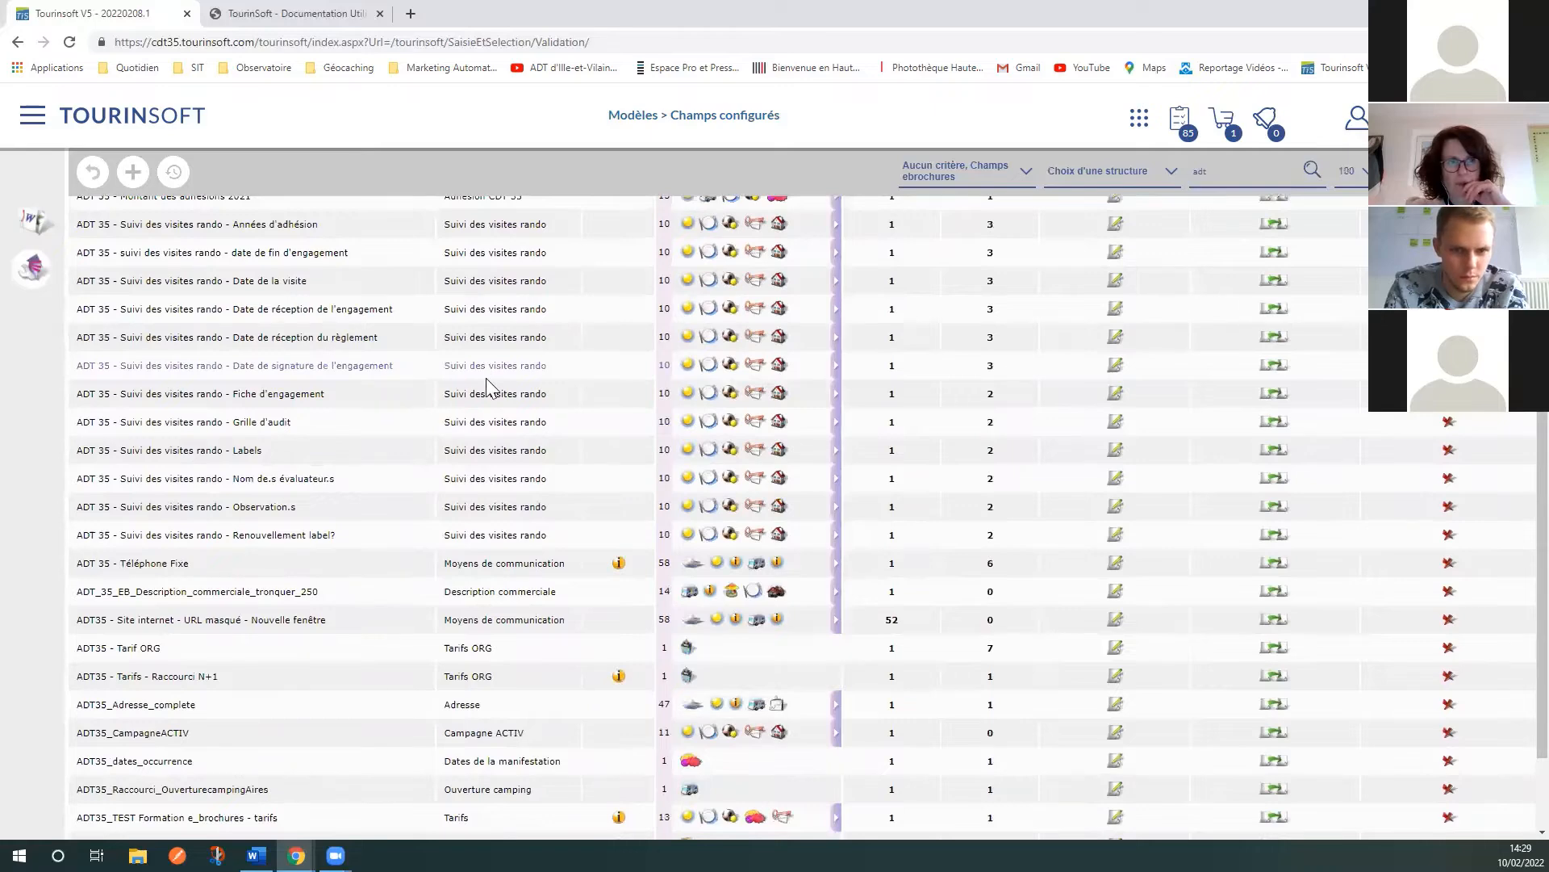
pyautogui.scroll(-2, 484, 376)
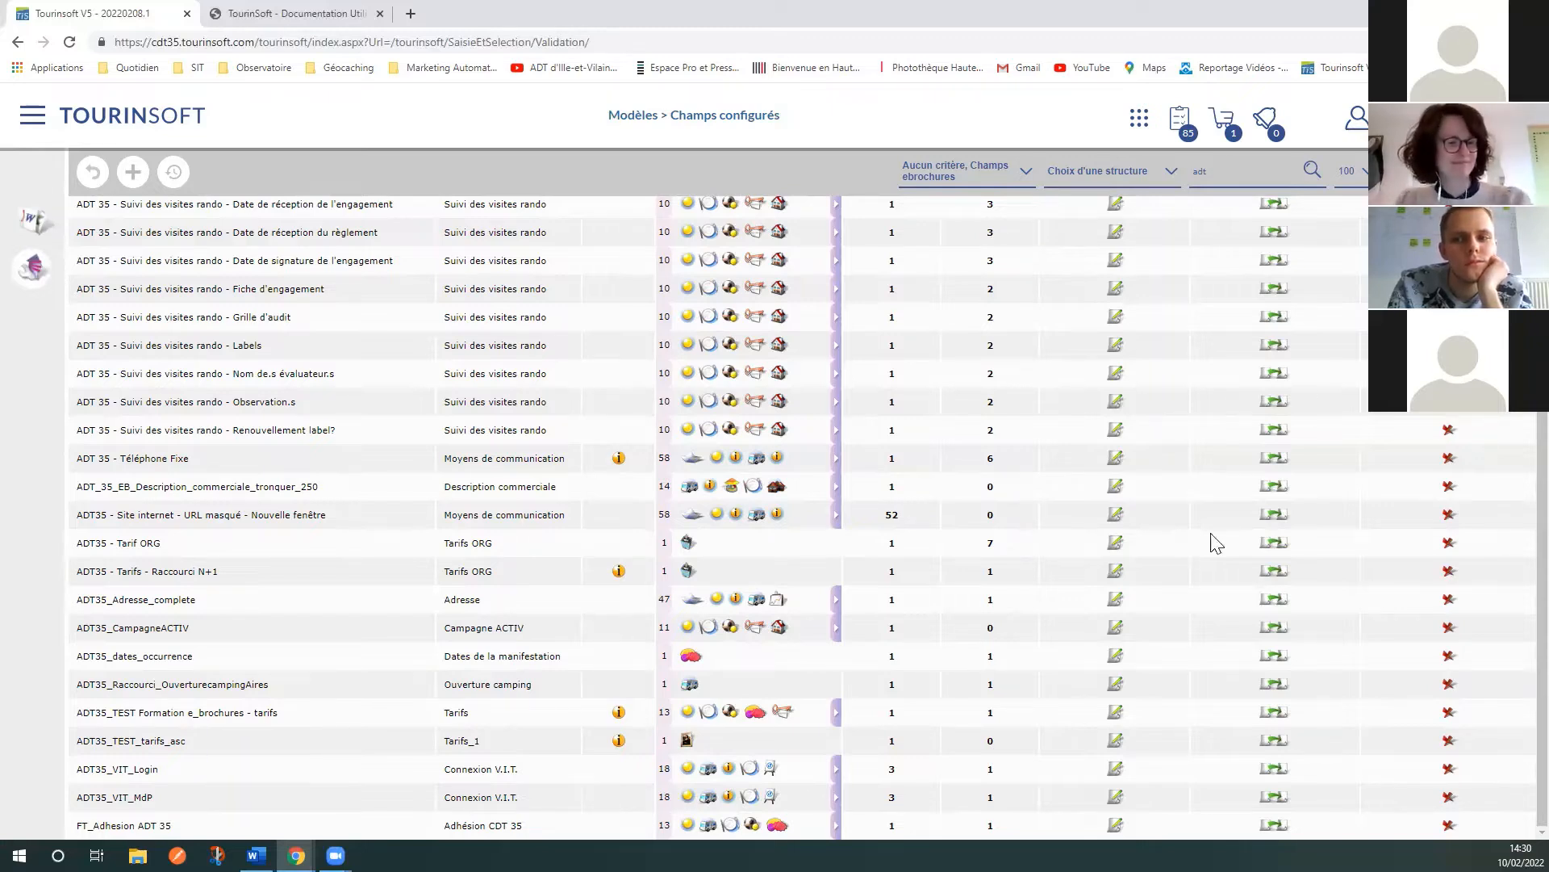
pyautogui.click(93, 172)
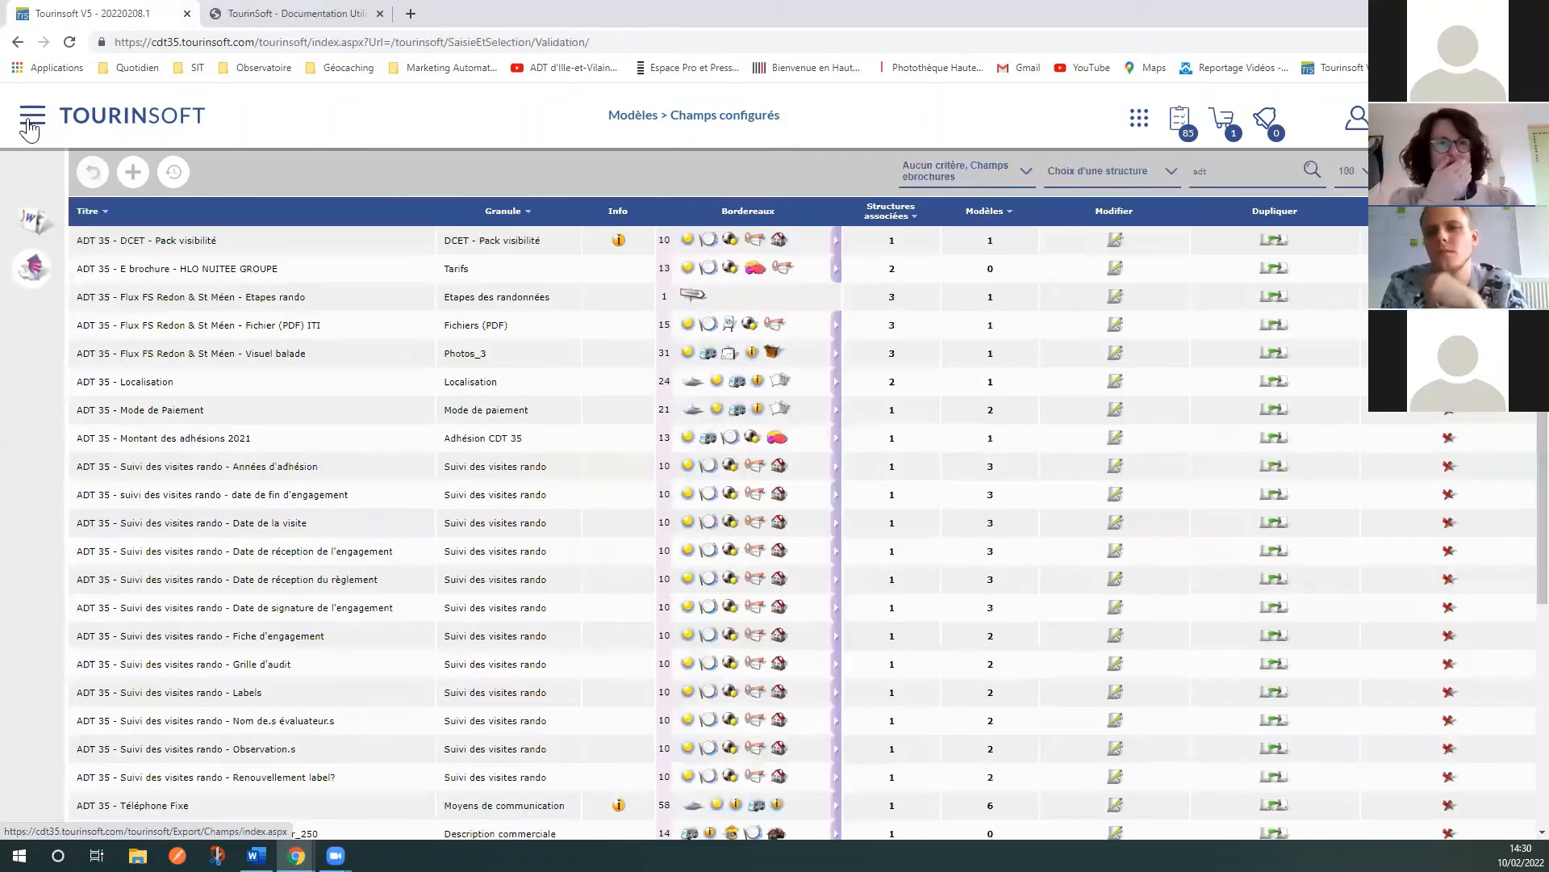
# Step: Go to the e-brochure export list and show 100 brochures per page
pyautogui.click(33, 121)
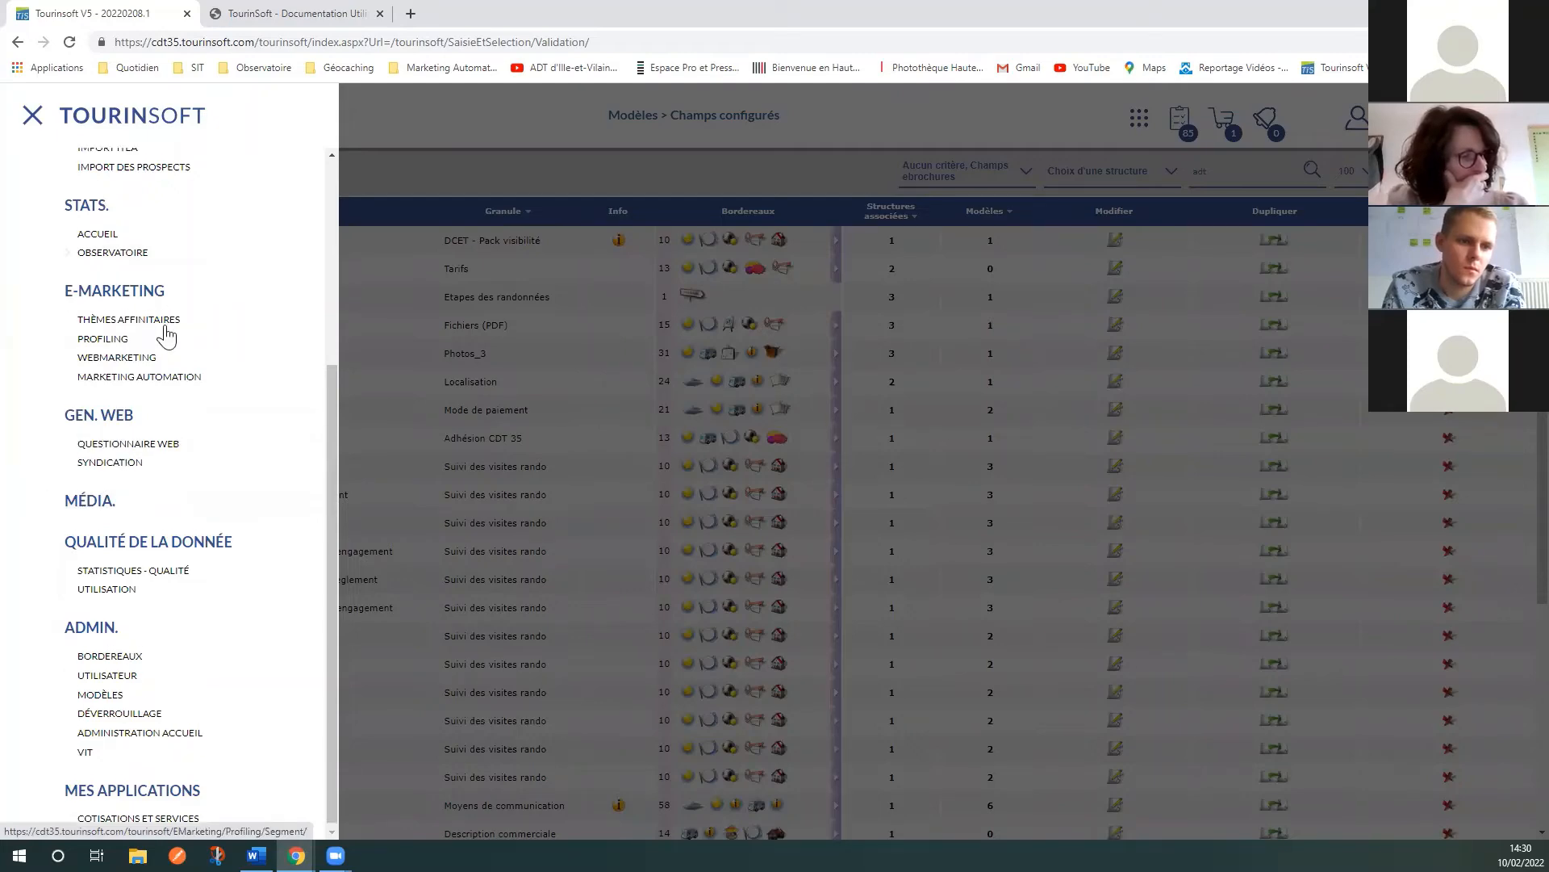
pyautogui.scroll(4, 162, 341)
pyautogui.click(128, 354)
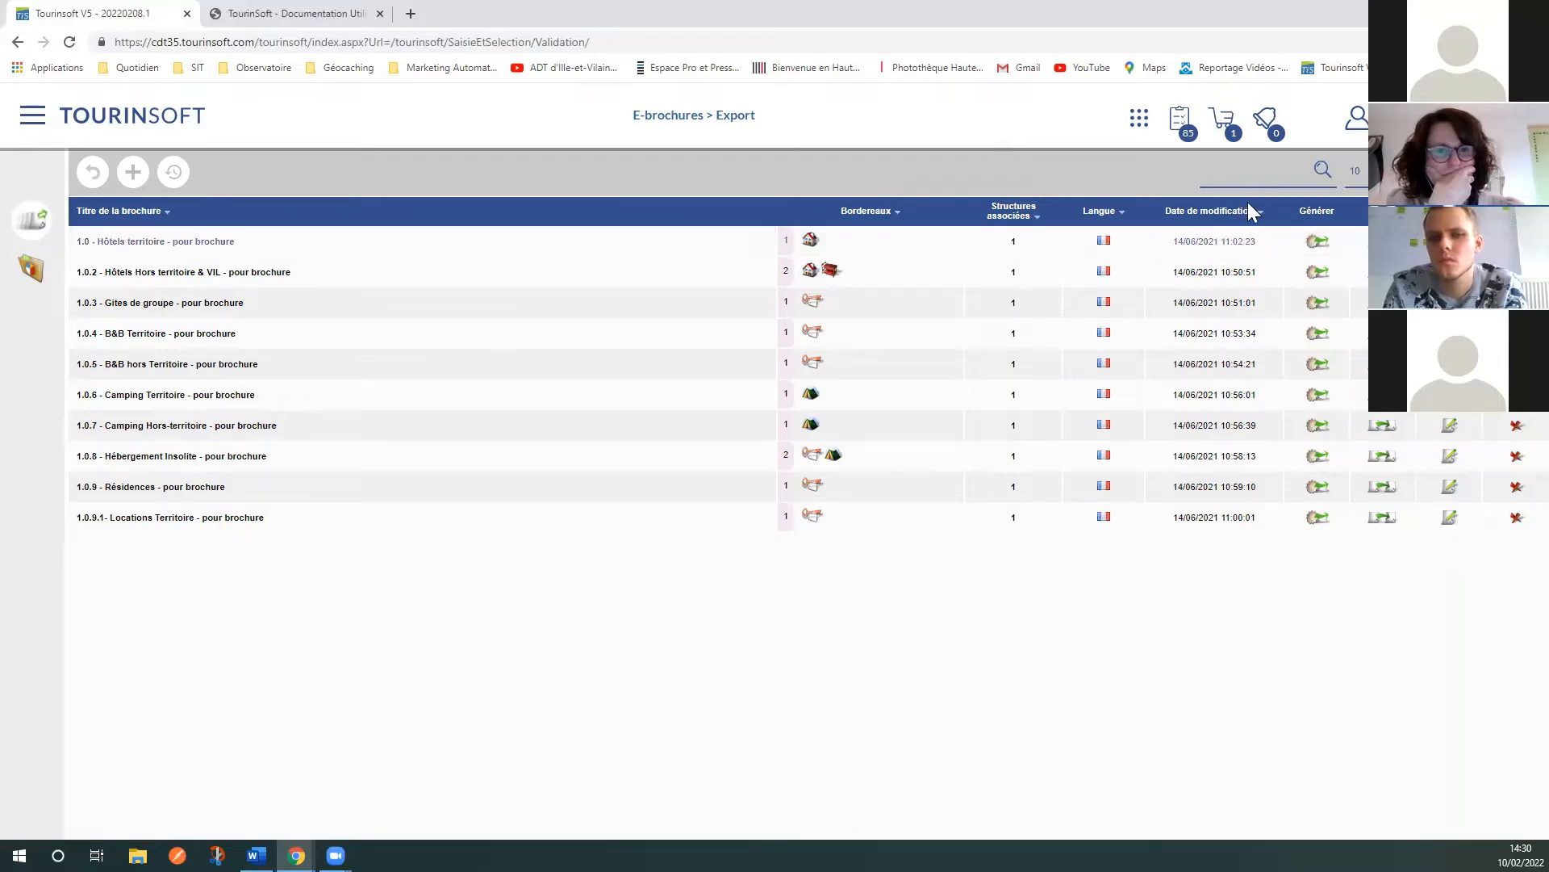
pyautogui.click(1371, 171)
pyautogui.click(1374, 226)
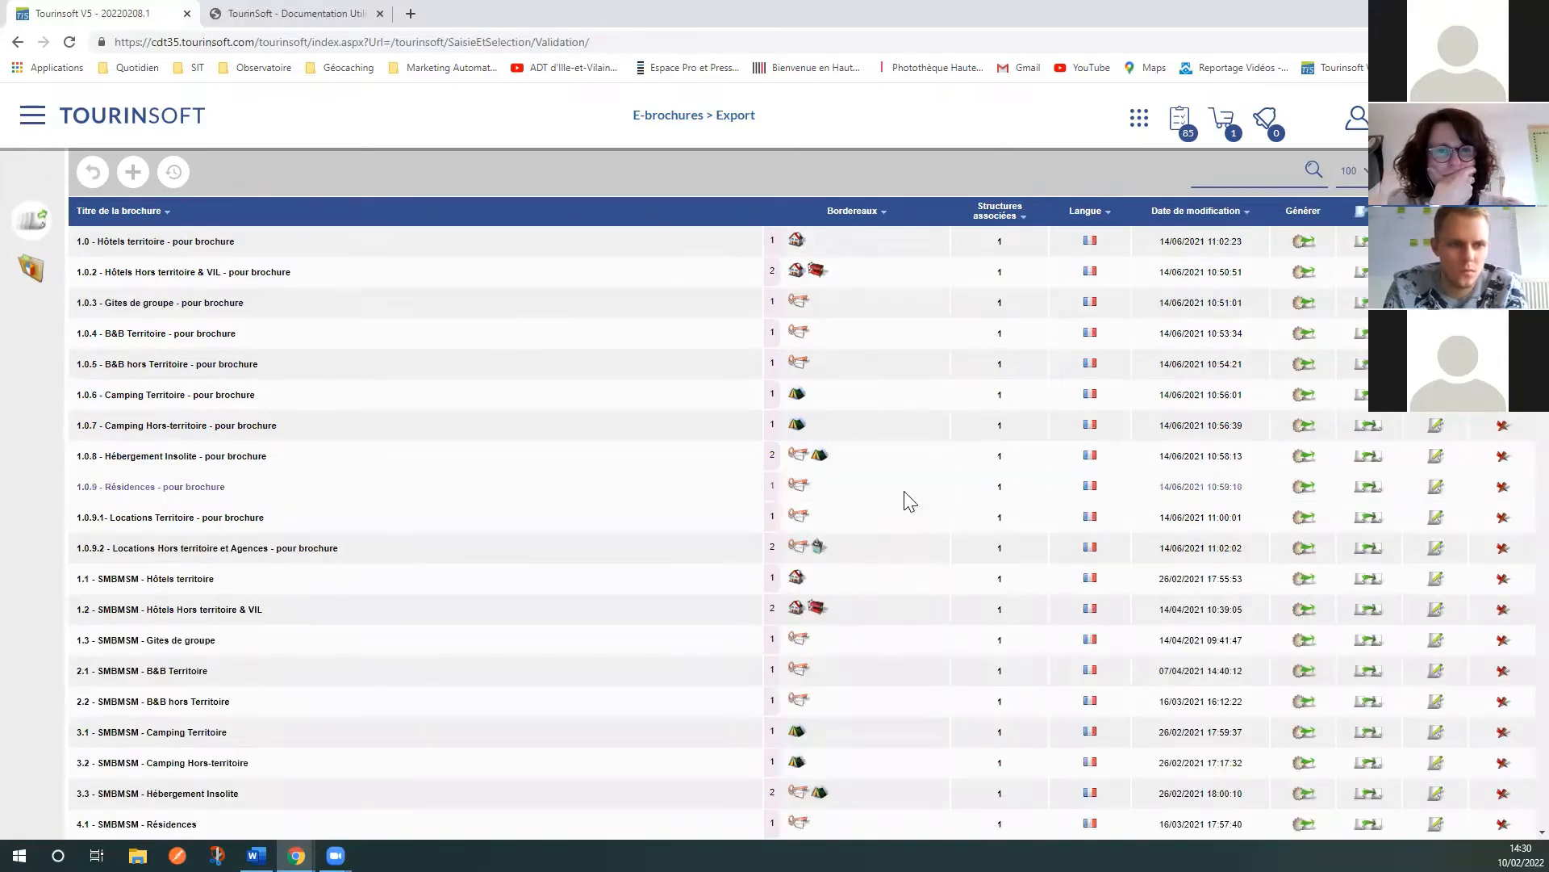
# Step: Browse the existing brochures, open "1.1 - SMBMSM - Hôtels territoire" and review its choice of structures
pyautogui.scroll(-2, 726, 493)
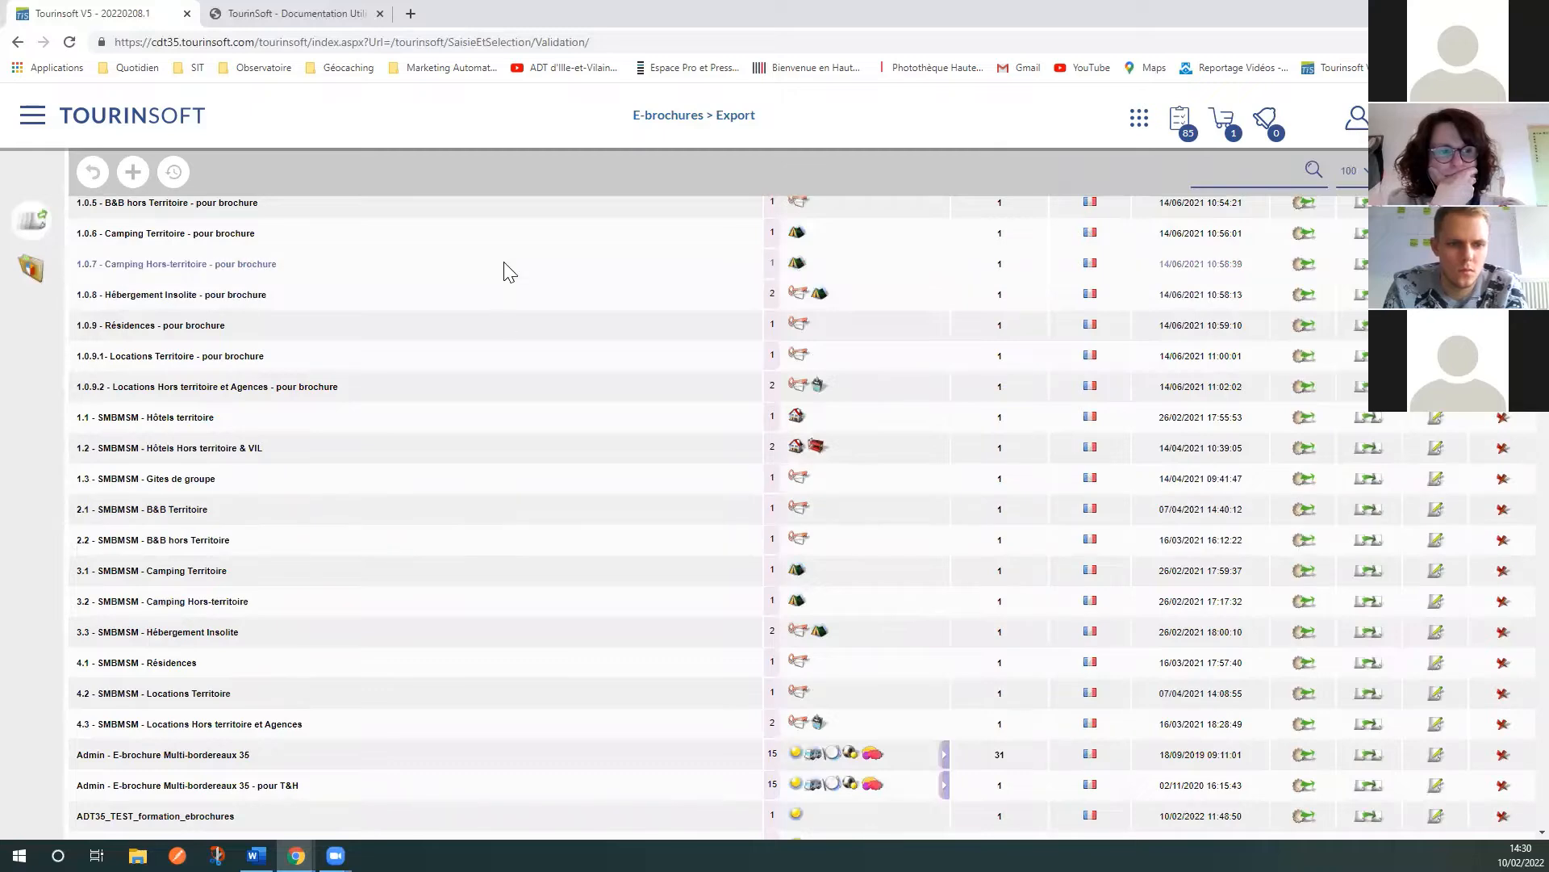
pyautogui.scroll(-10, 491, 415)
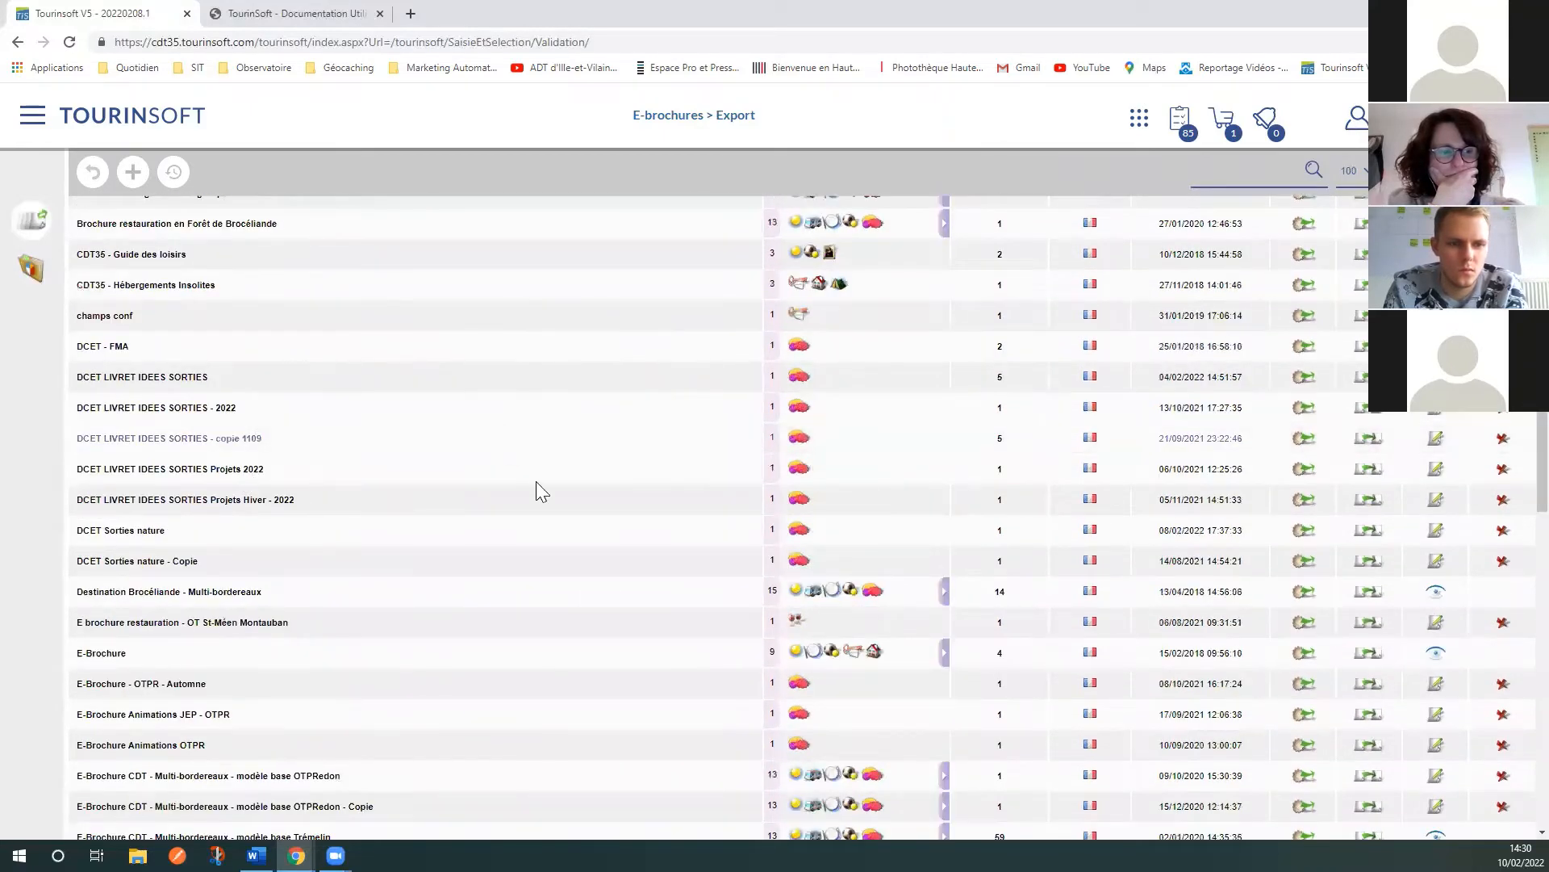
pyautogui.scroll(-20, 537, 482)
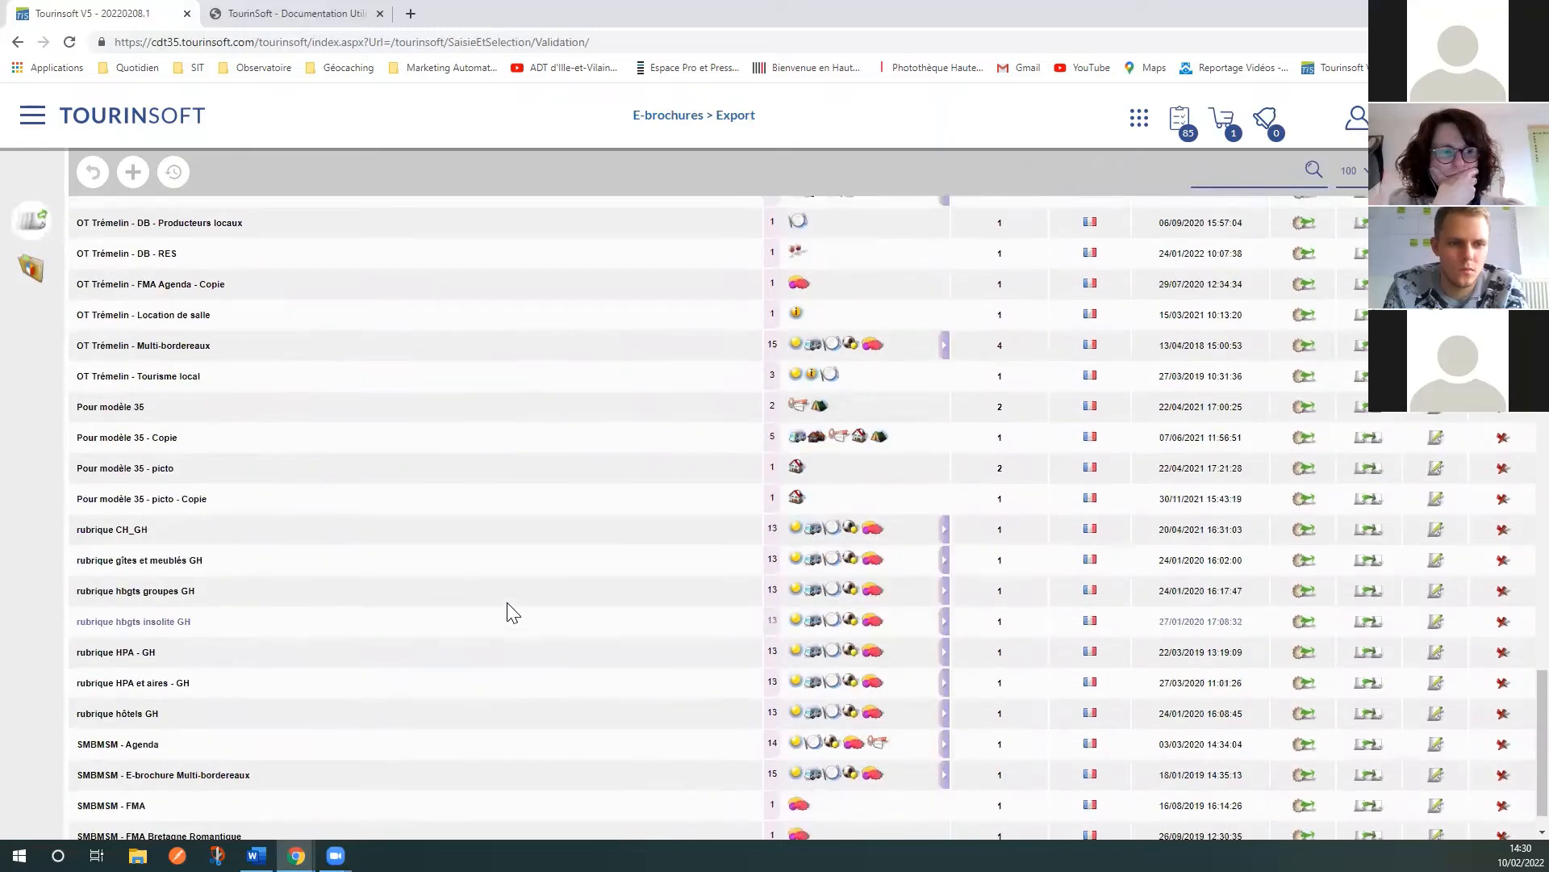
pyautogui.scroll(20, 512, 613)
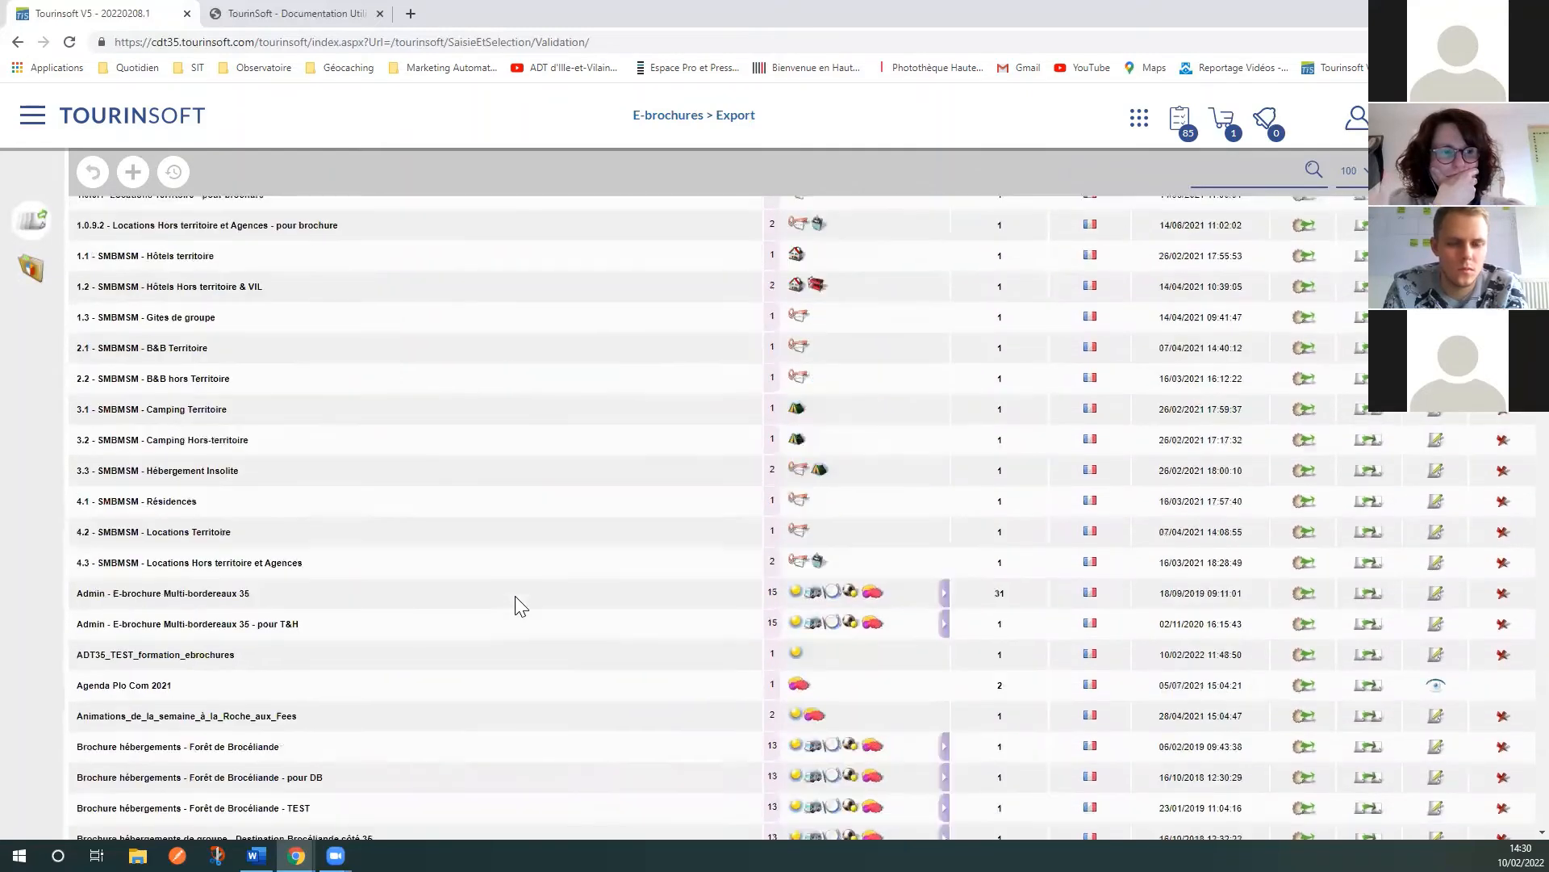
pyautogui.scroll(5, 517, 604)
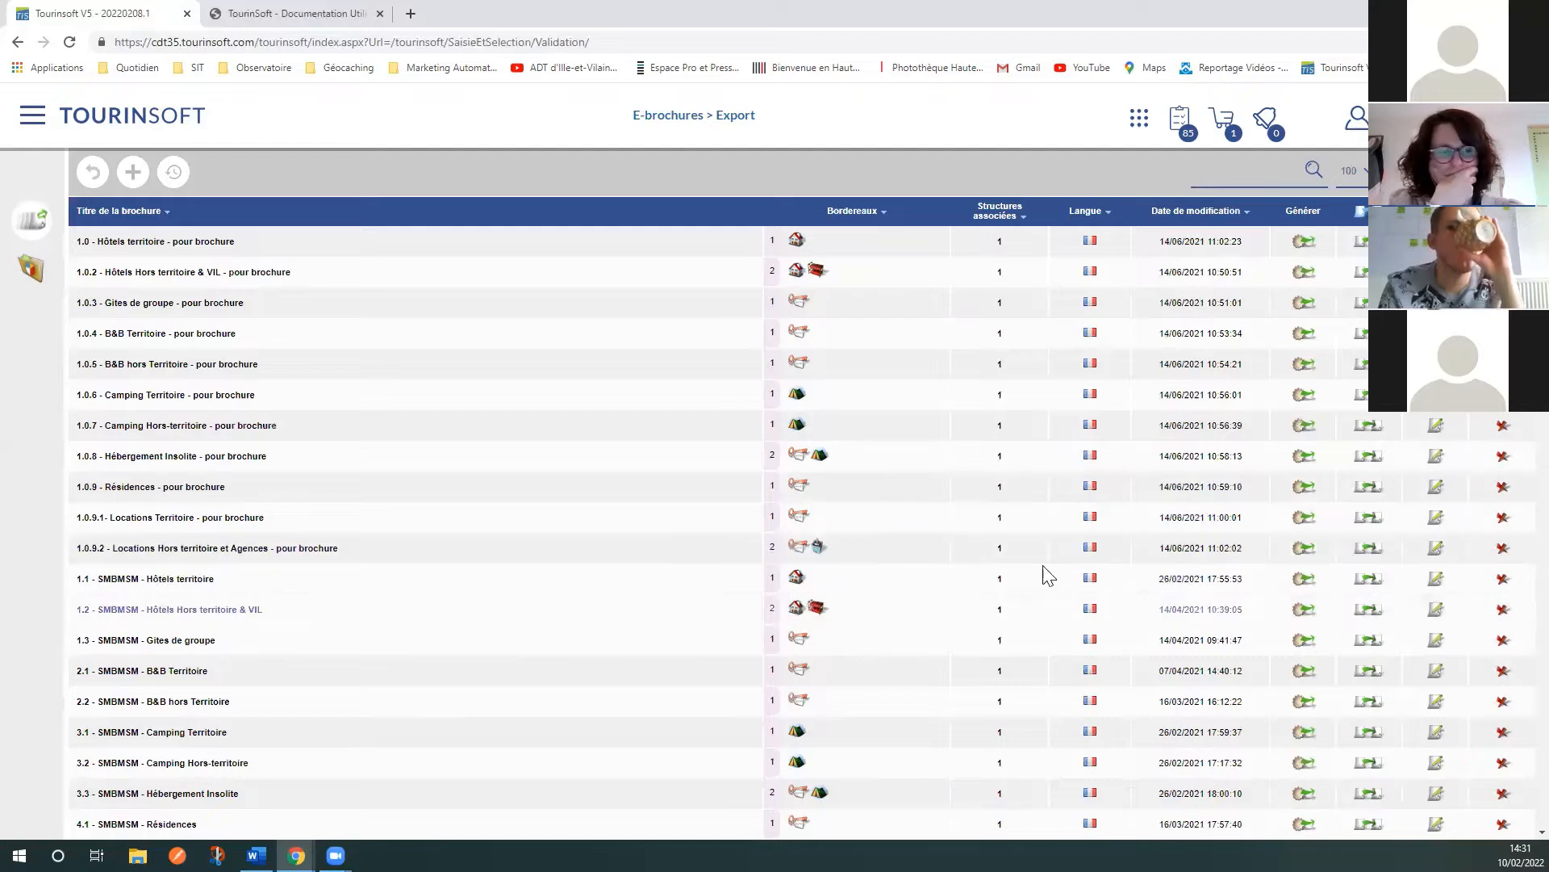
pyautogui.click(149, 580)
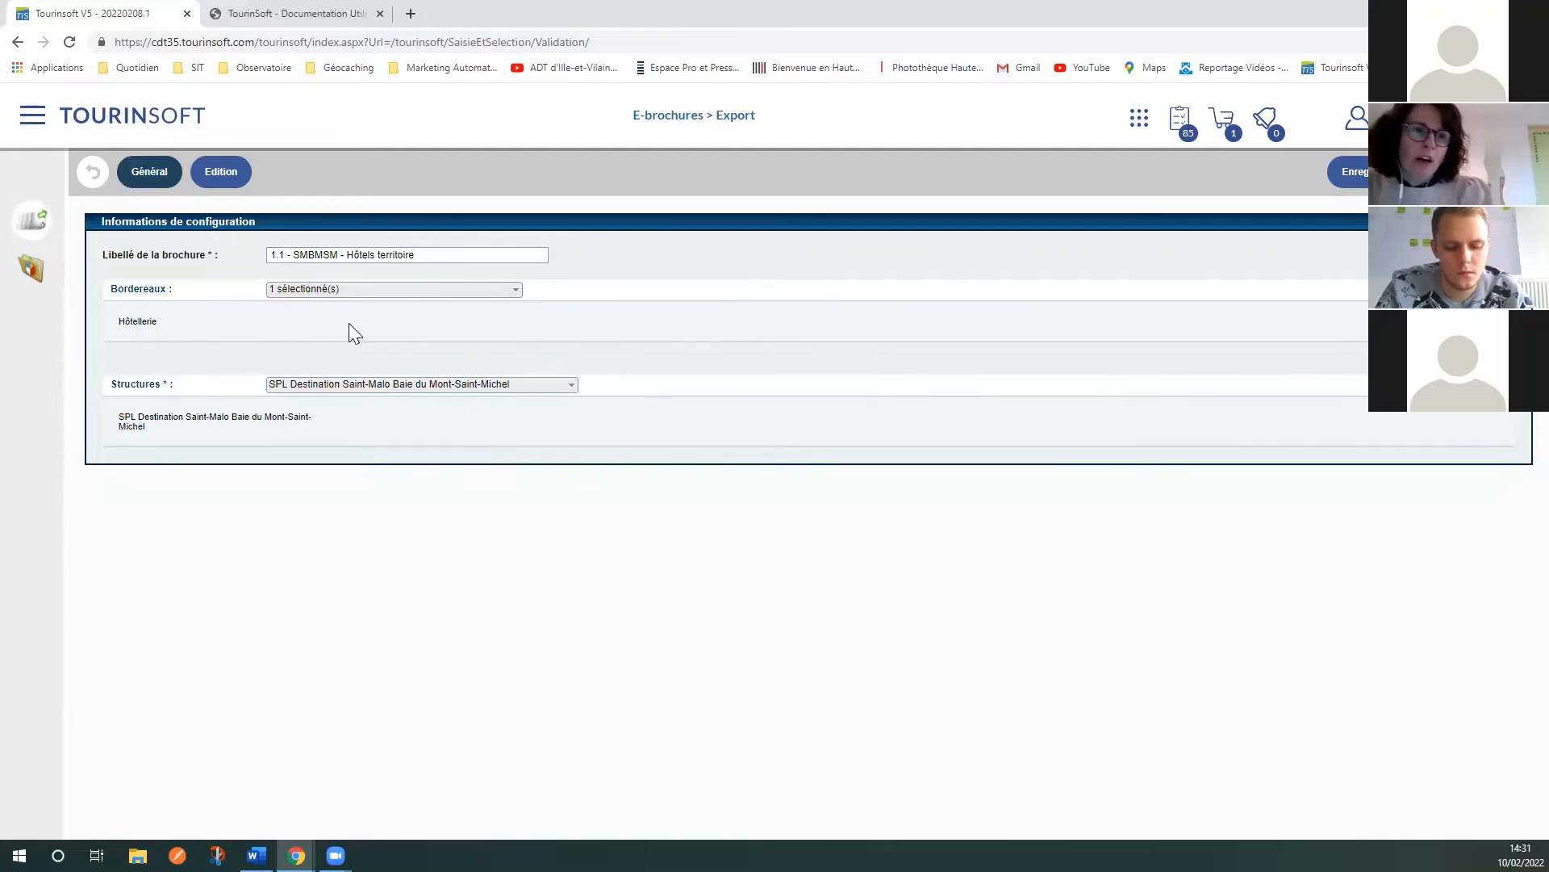
pyautogui.click(523, 384)
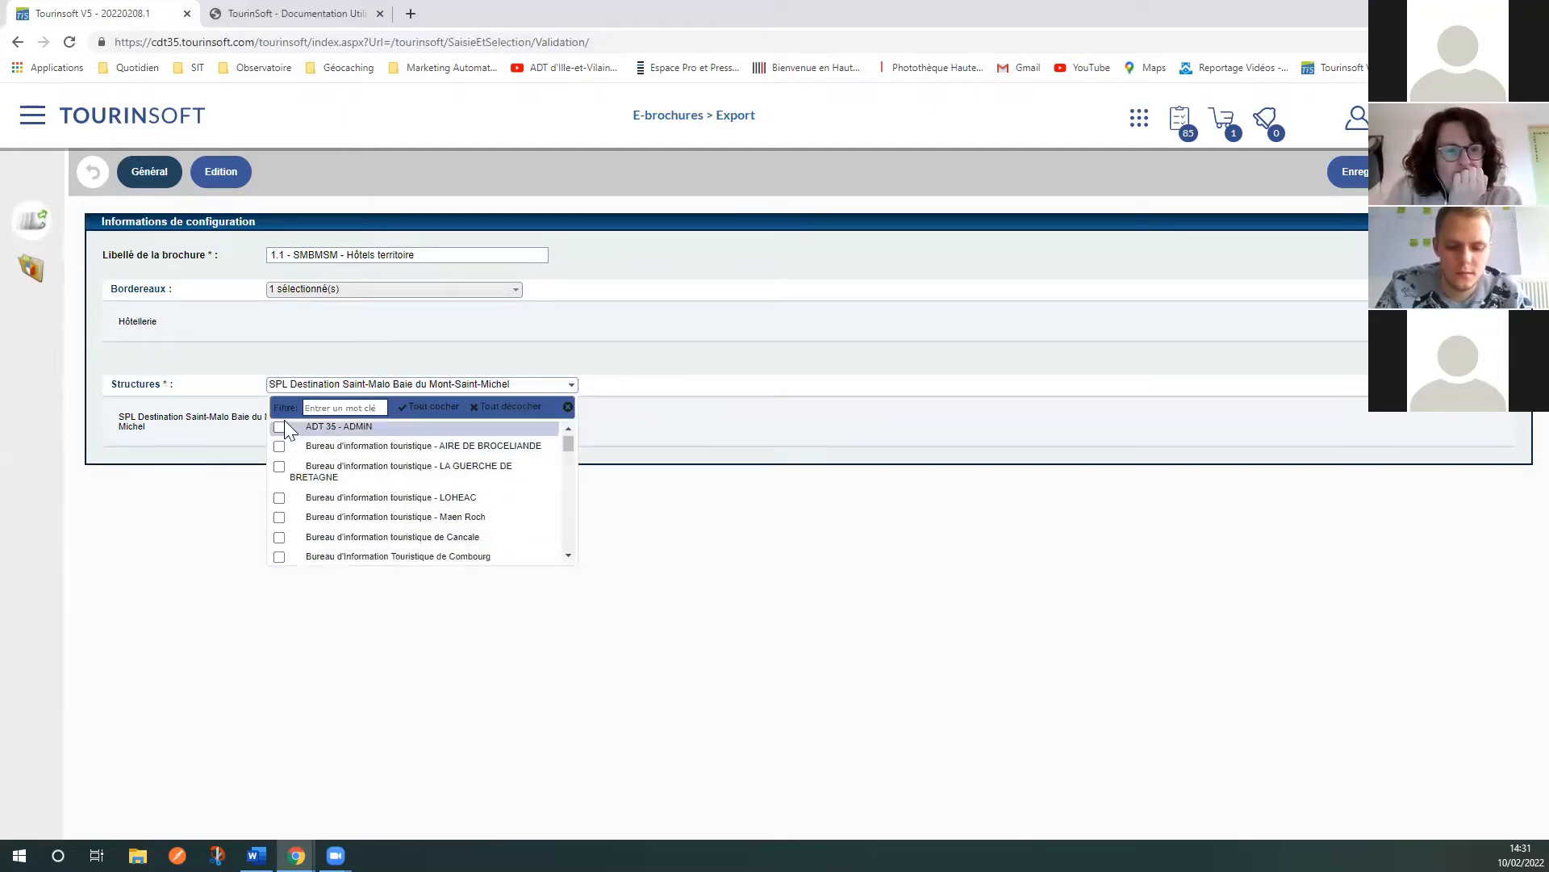
pyautogui.click(909, 651)
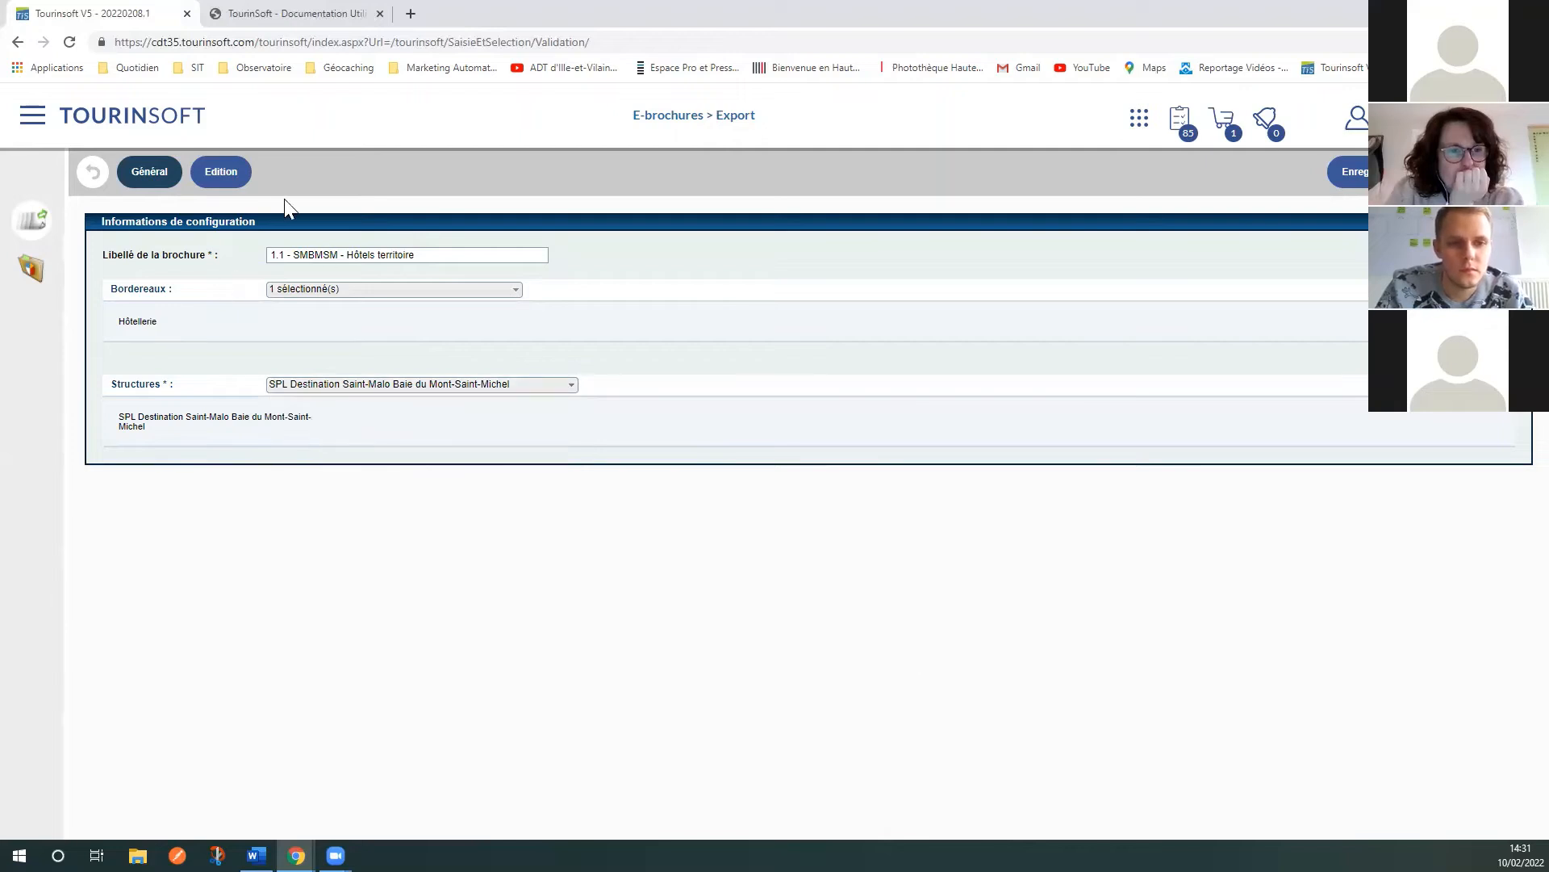
# Step: Look through the hotel brochure's layout, from its front cover and editorial pages to the Hôtellerie listings page, and return to the brochure list
pyautogui.click(229, 174)
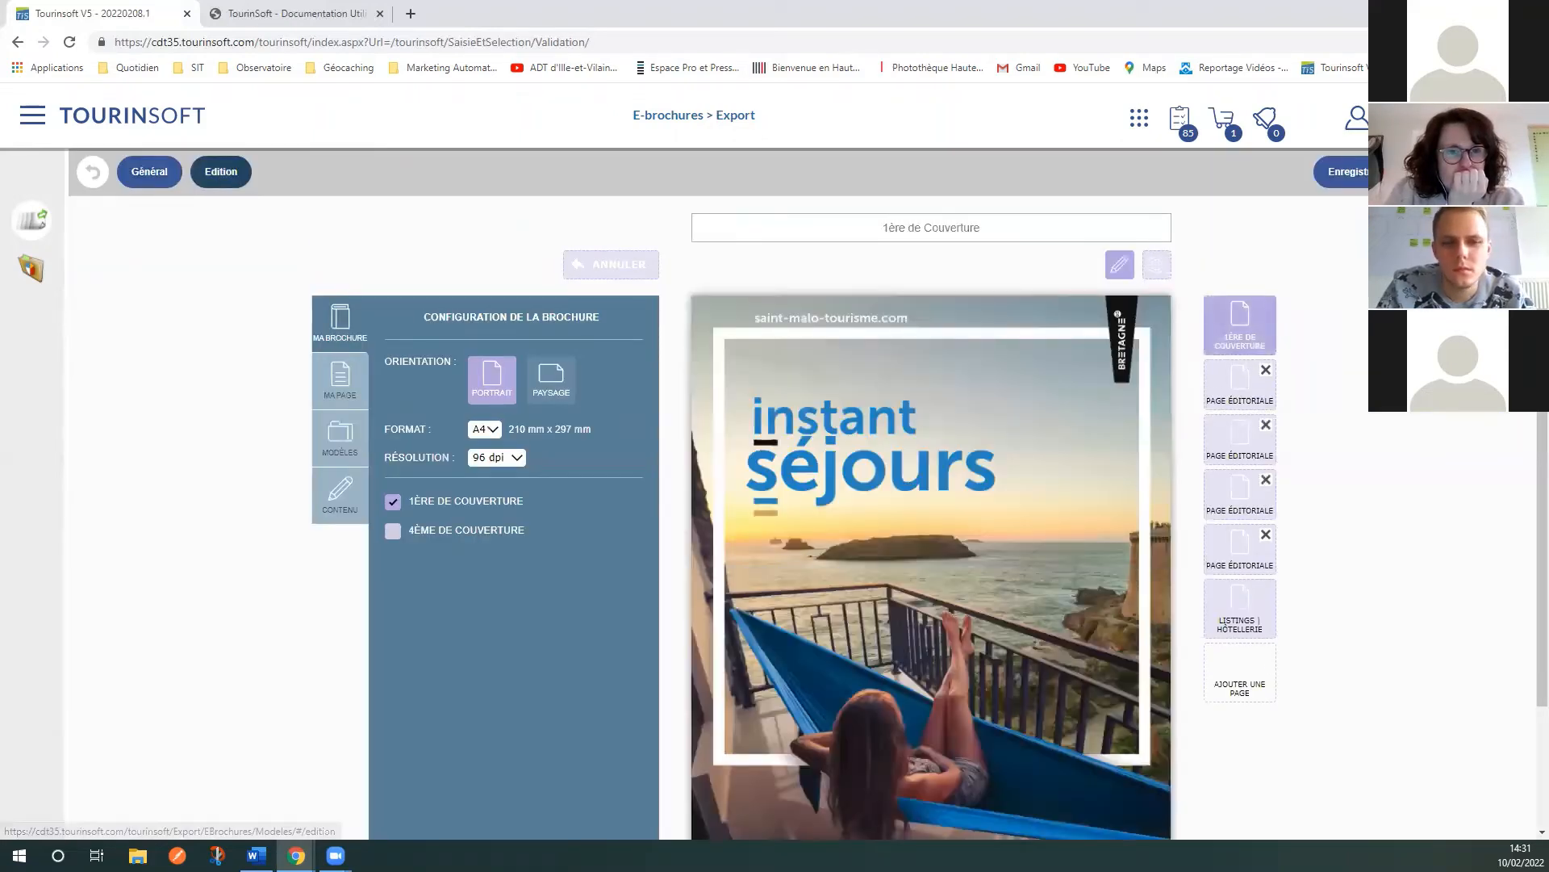
pyautogui.scroll(-2, 1378, 527)
pyautogui.scroll(2, 1498, 531)
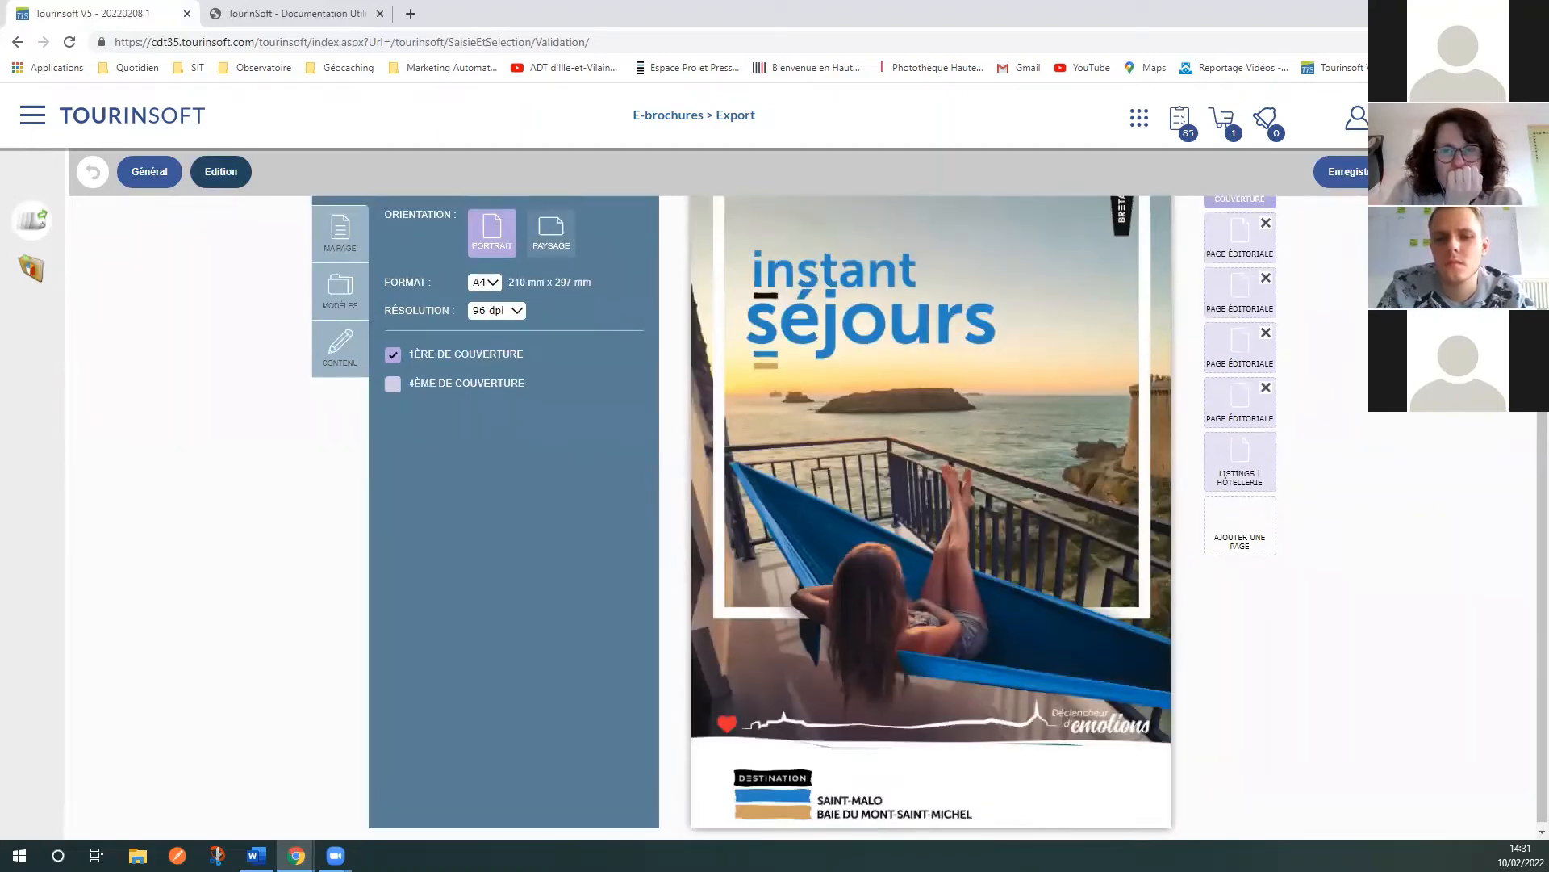
pyautogui.click(1239, 449)
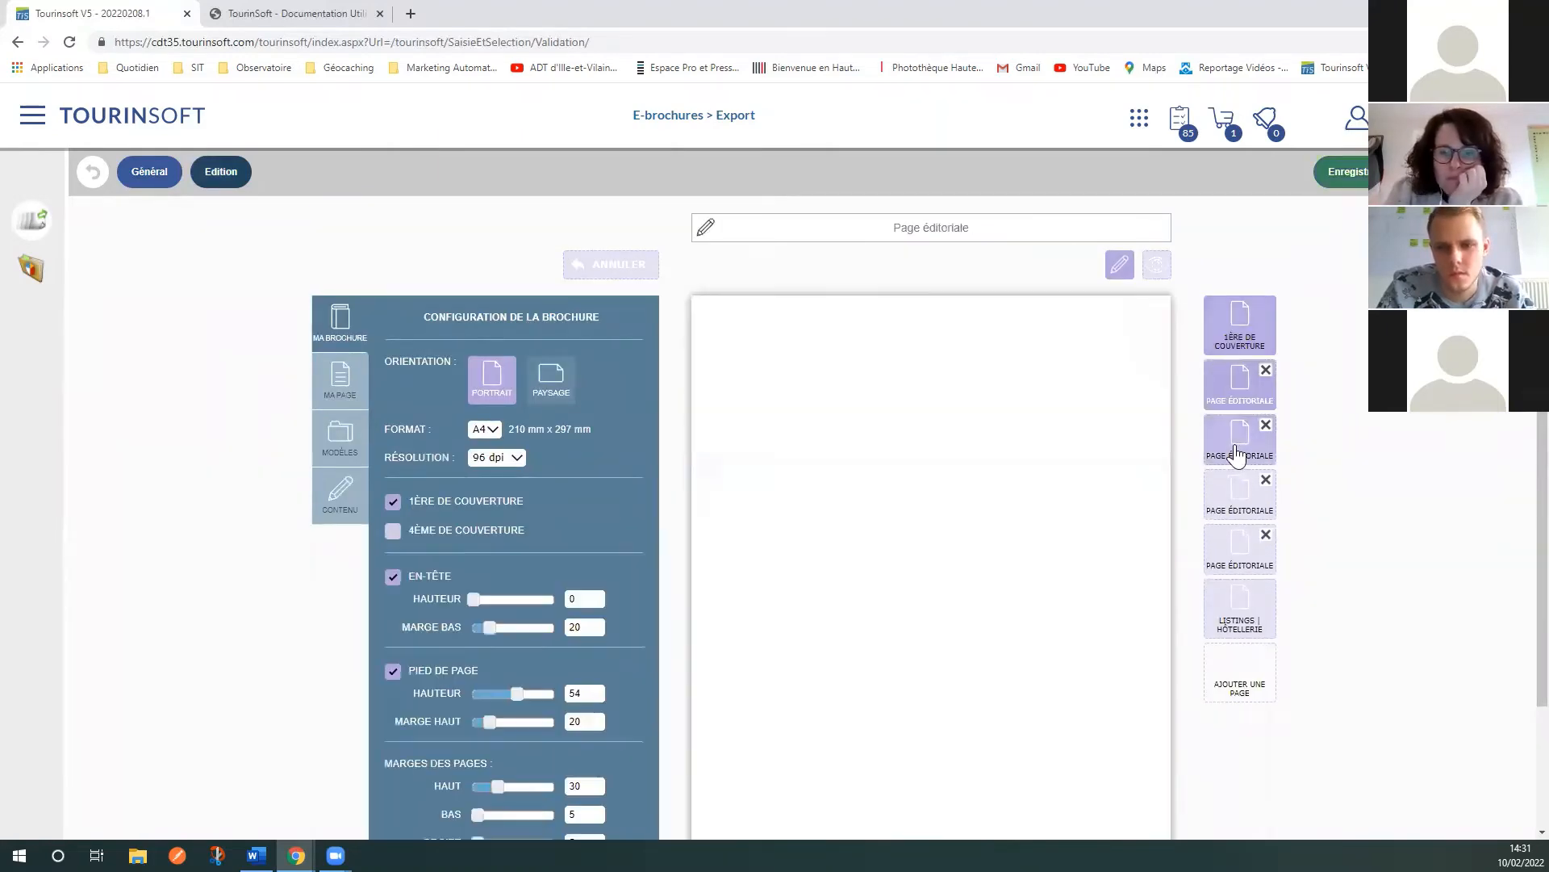
pyautogui.click(1237, 501)
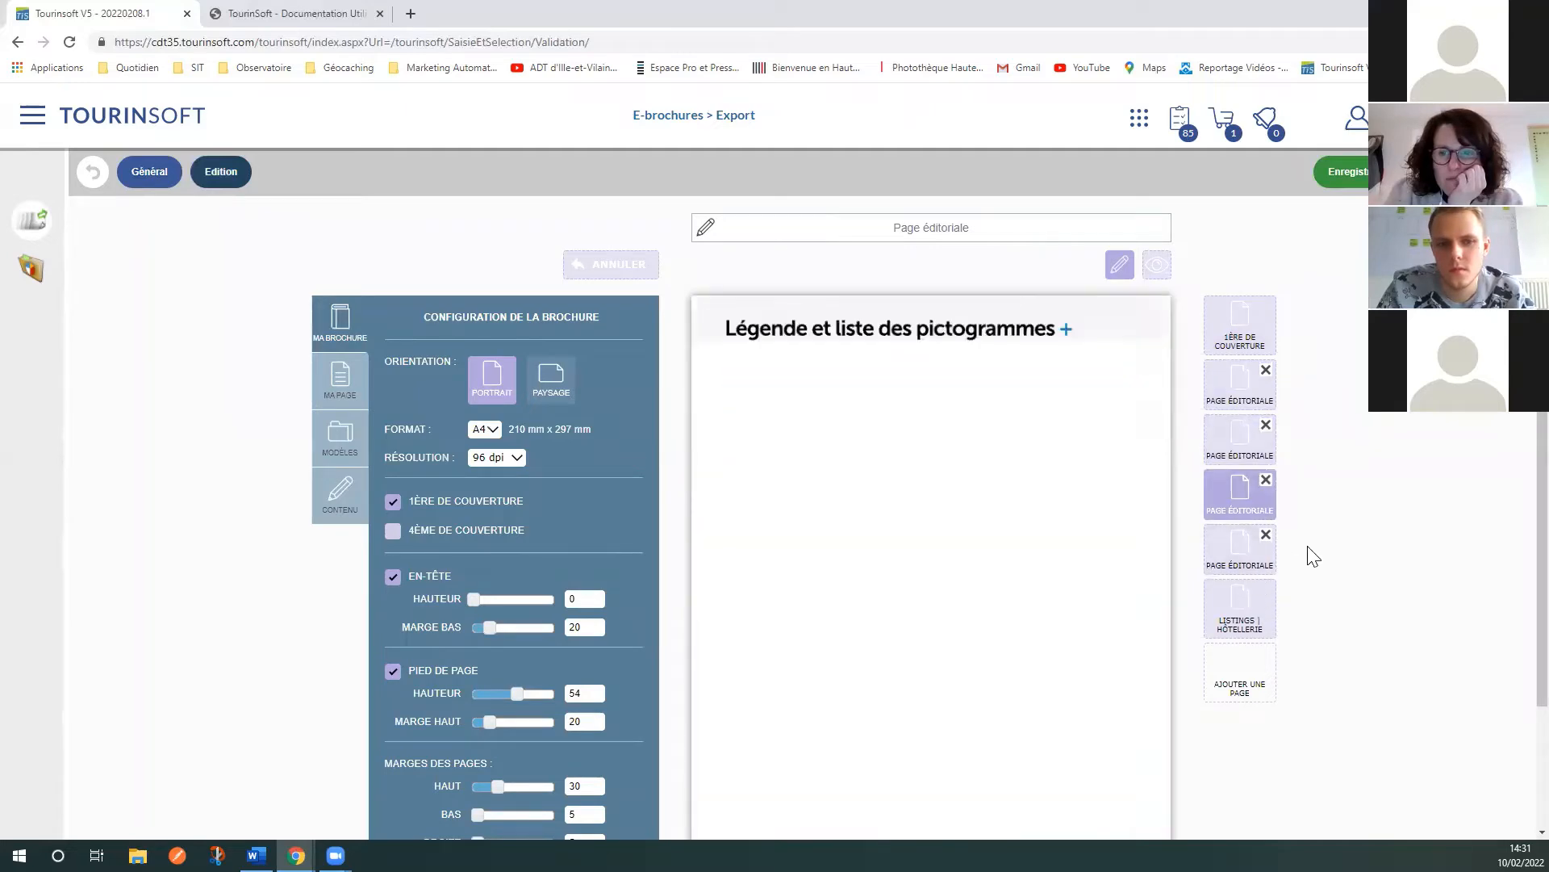
pyautogui.scroll(-2, 1324, 520)
pyautogui.click(1216, 376)
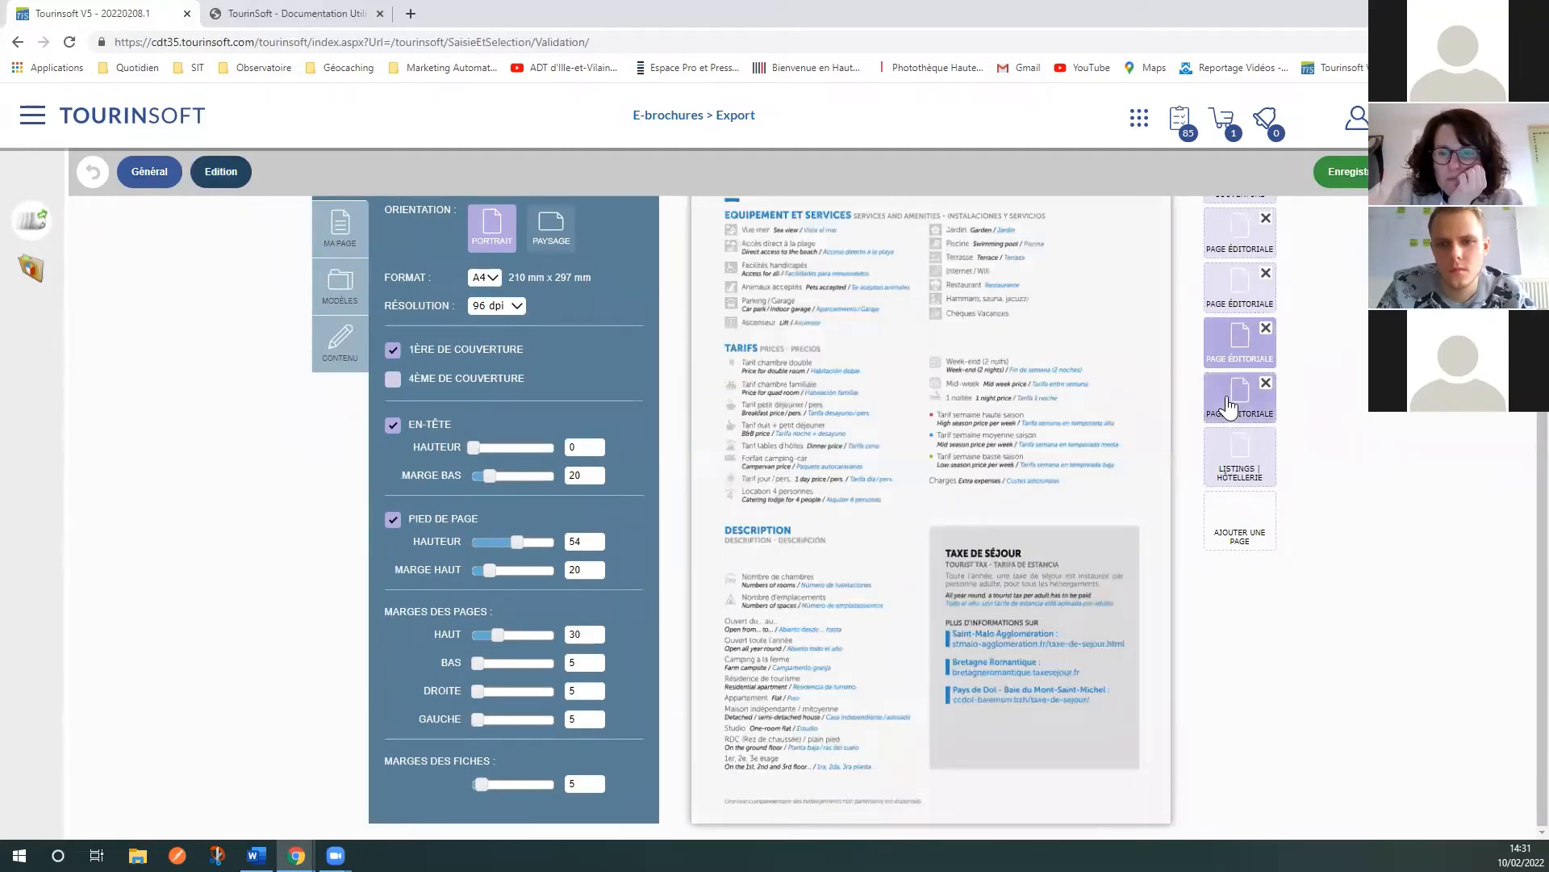
pyautogui.click(1245, 469)
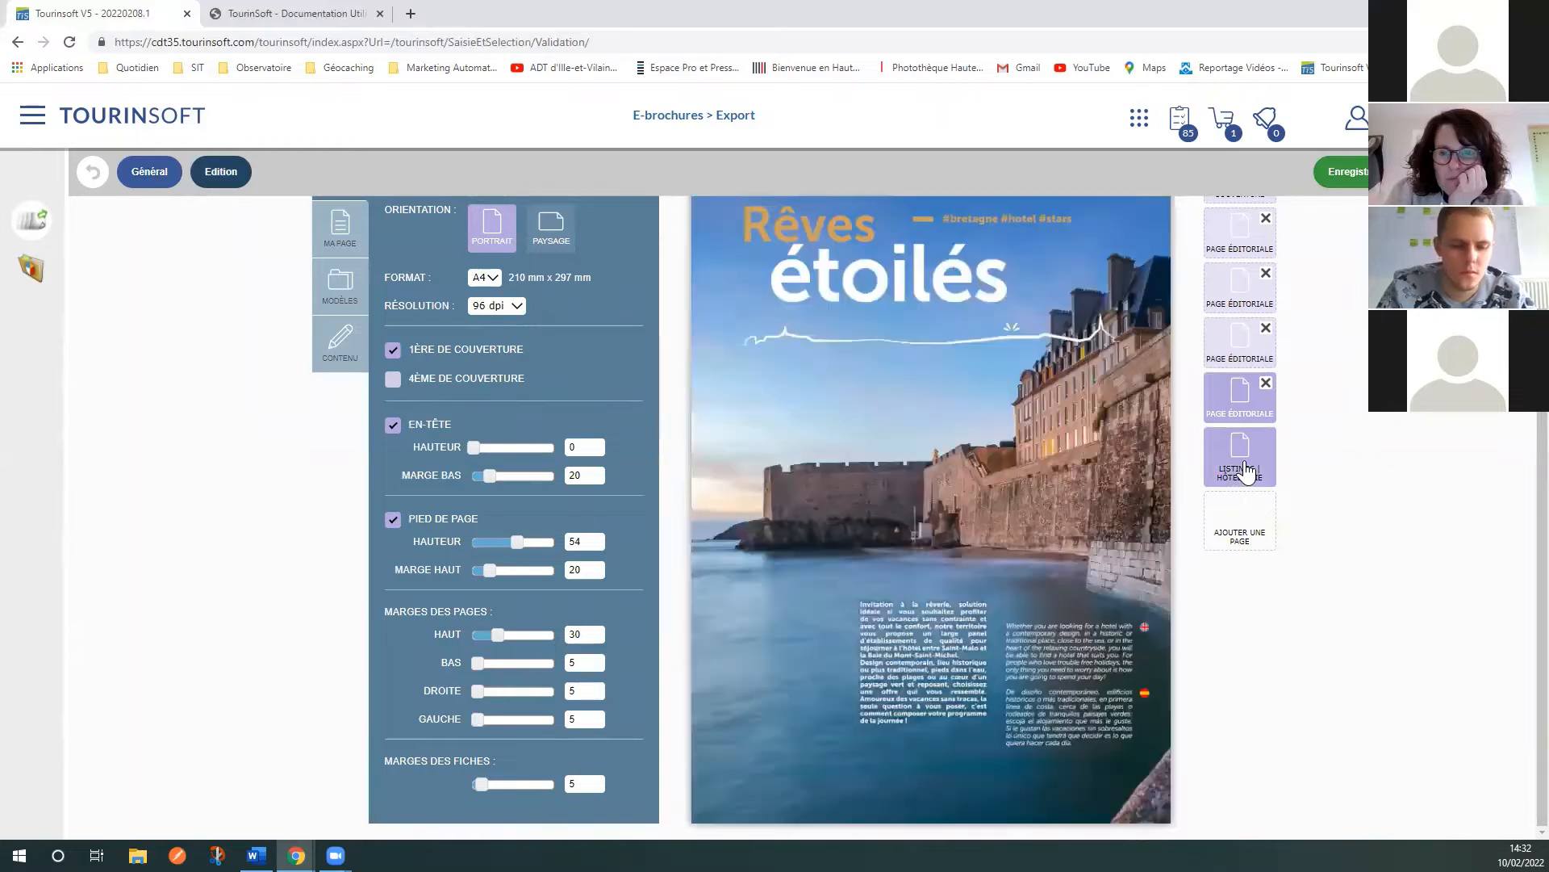
pyautogui.click(1247, 470)
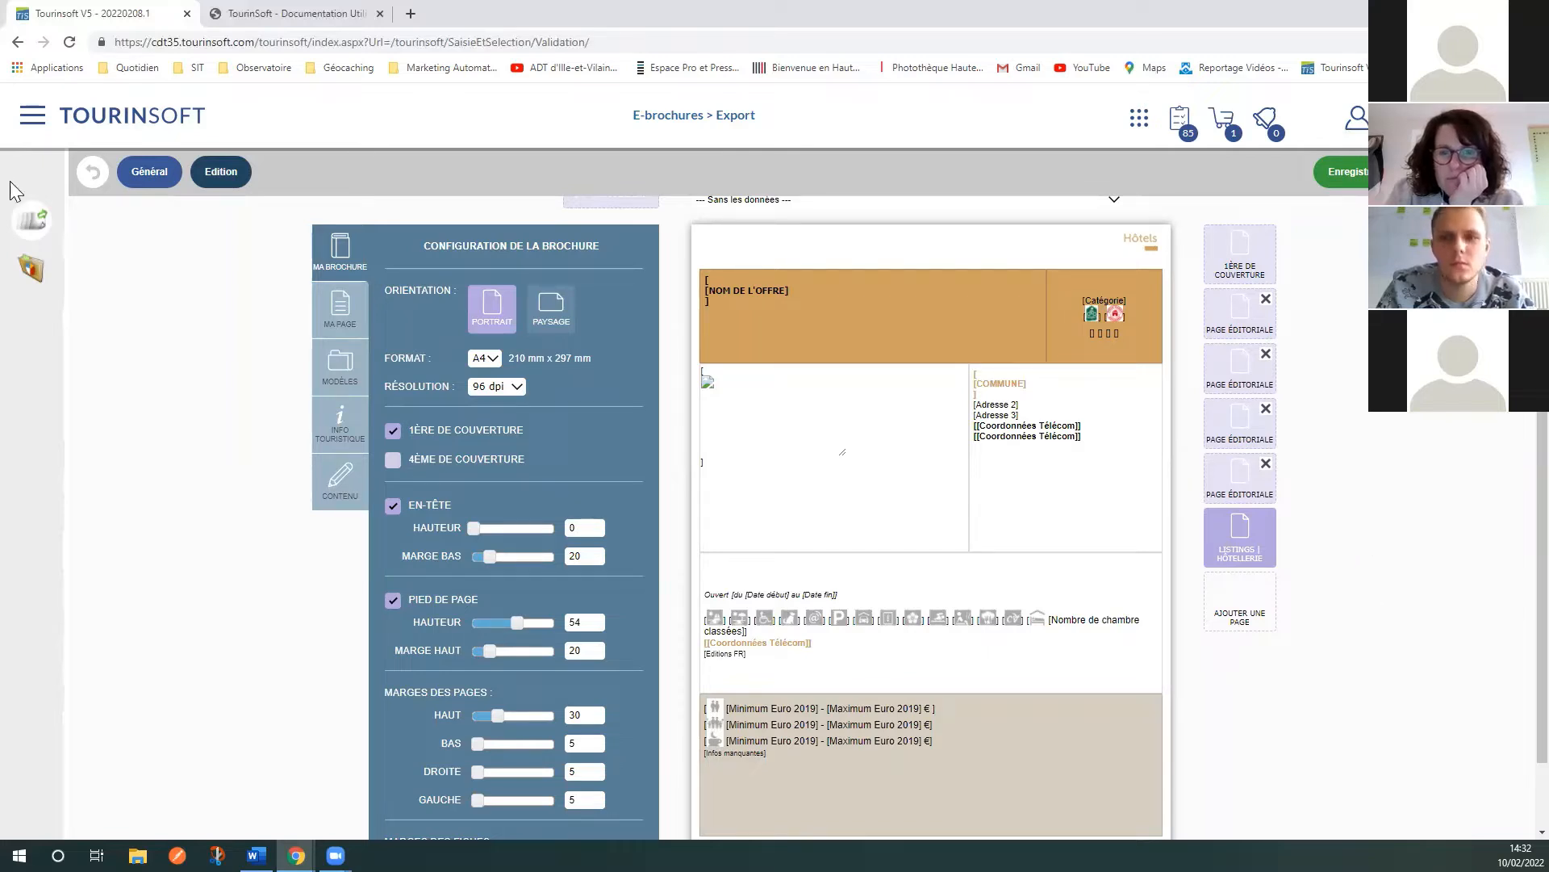
pyautogui.click(92, 172)
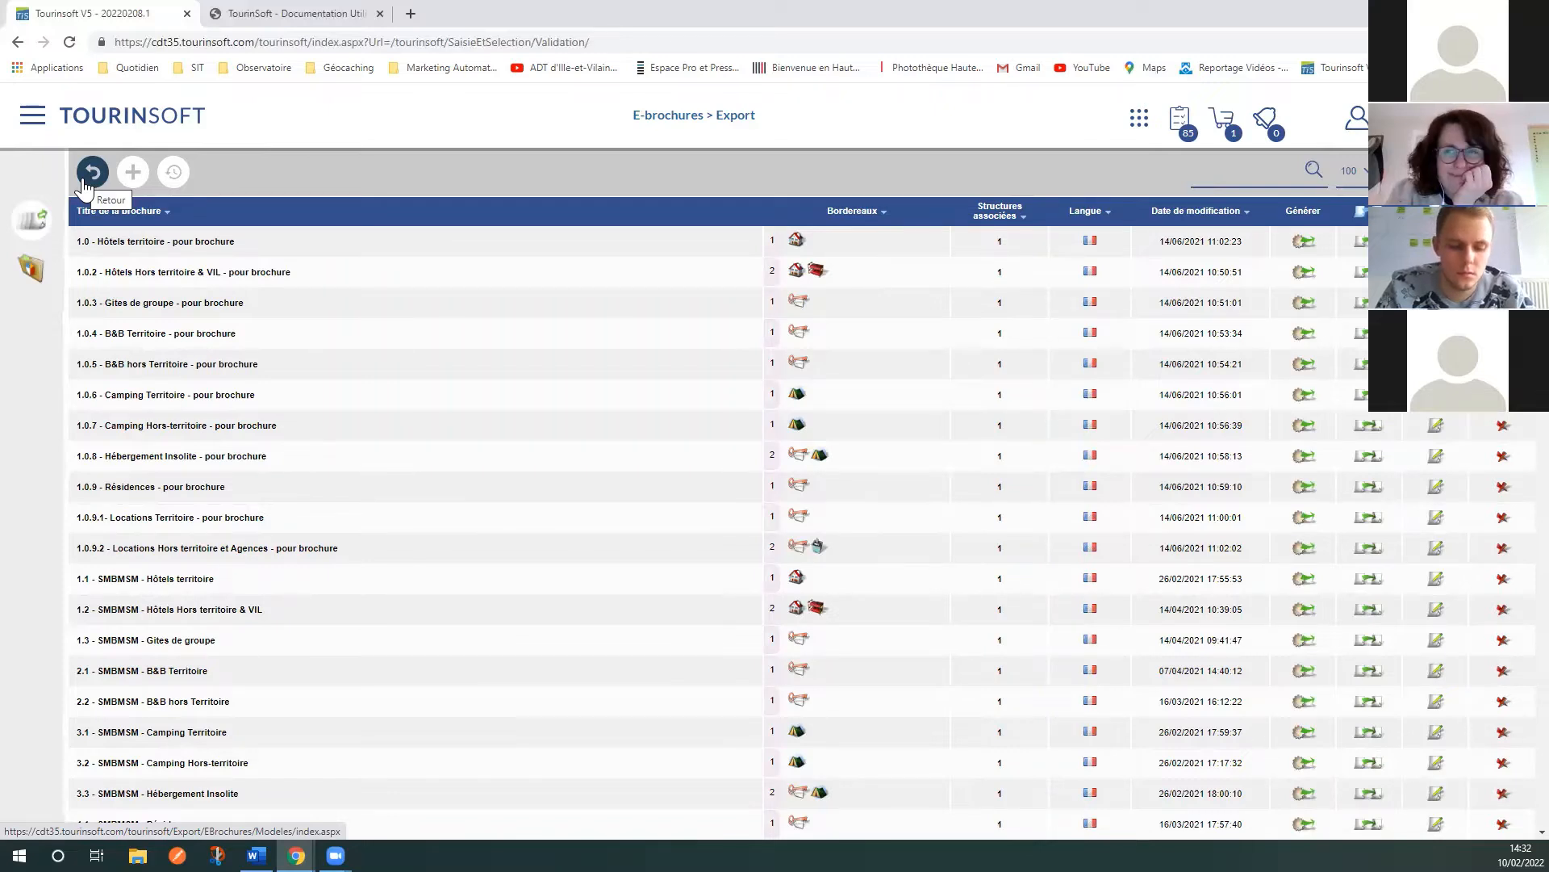
# Step: Create a new brochure and name it ADT35_TEST_FORMATION_ASC
pyautogui.click(134, 176)
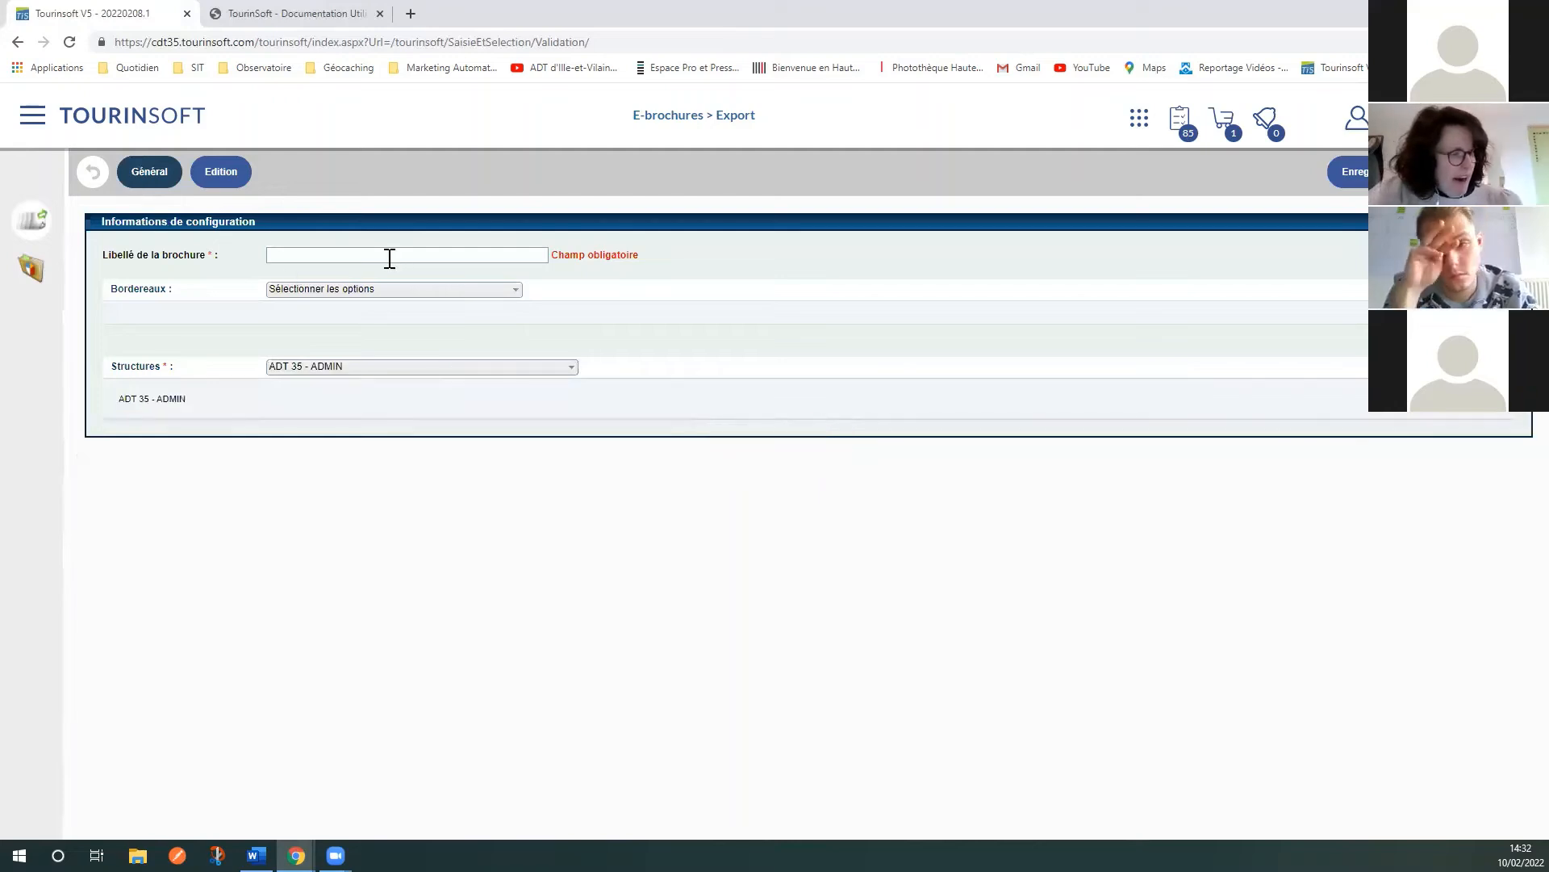
pyautogui.click(390, 256)
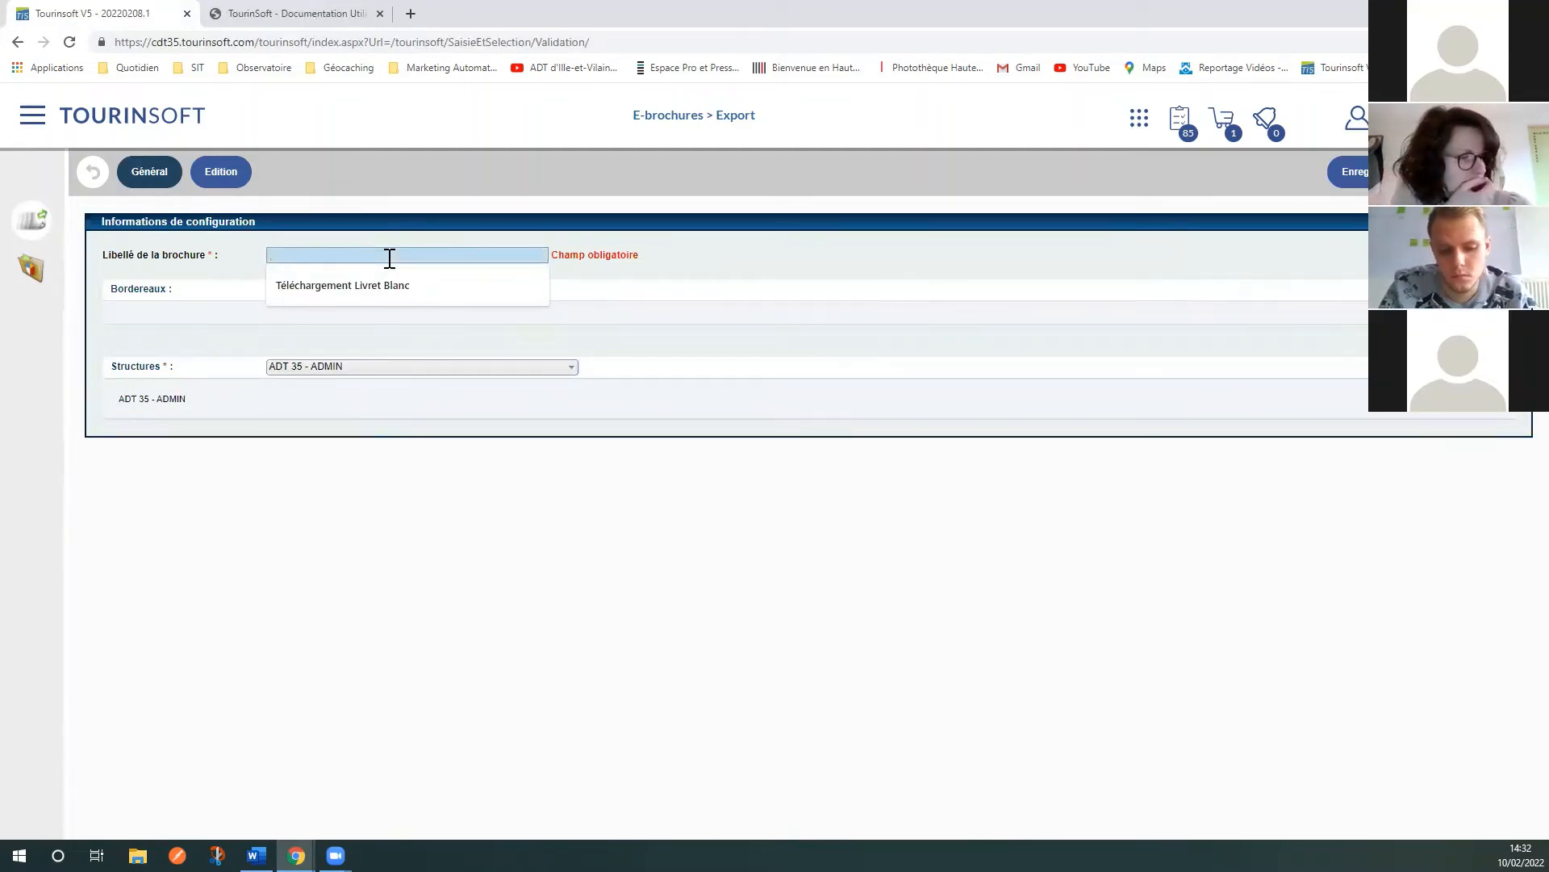
pyautogui.write('ADT35')
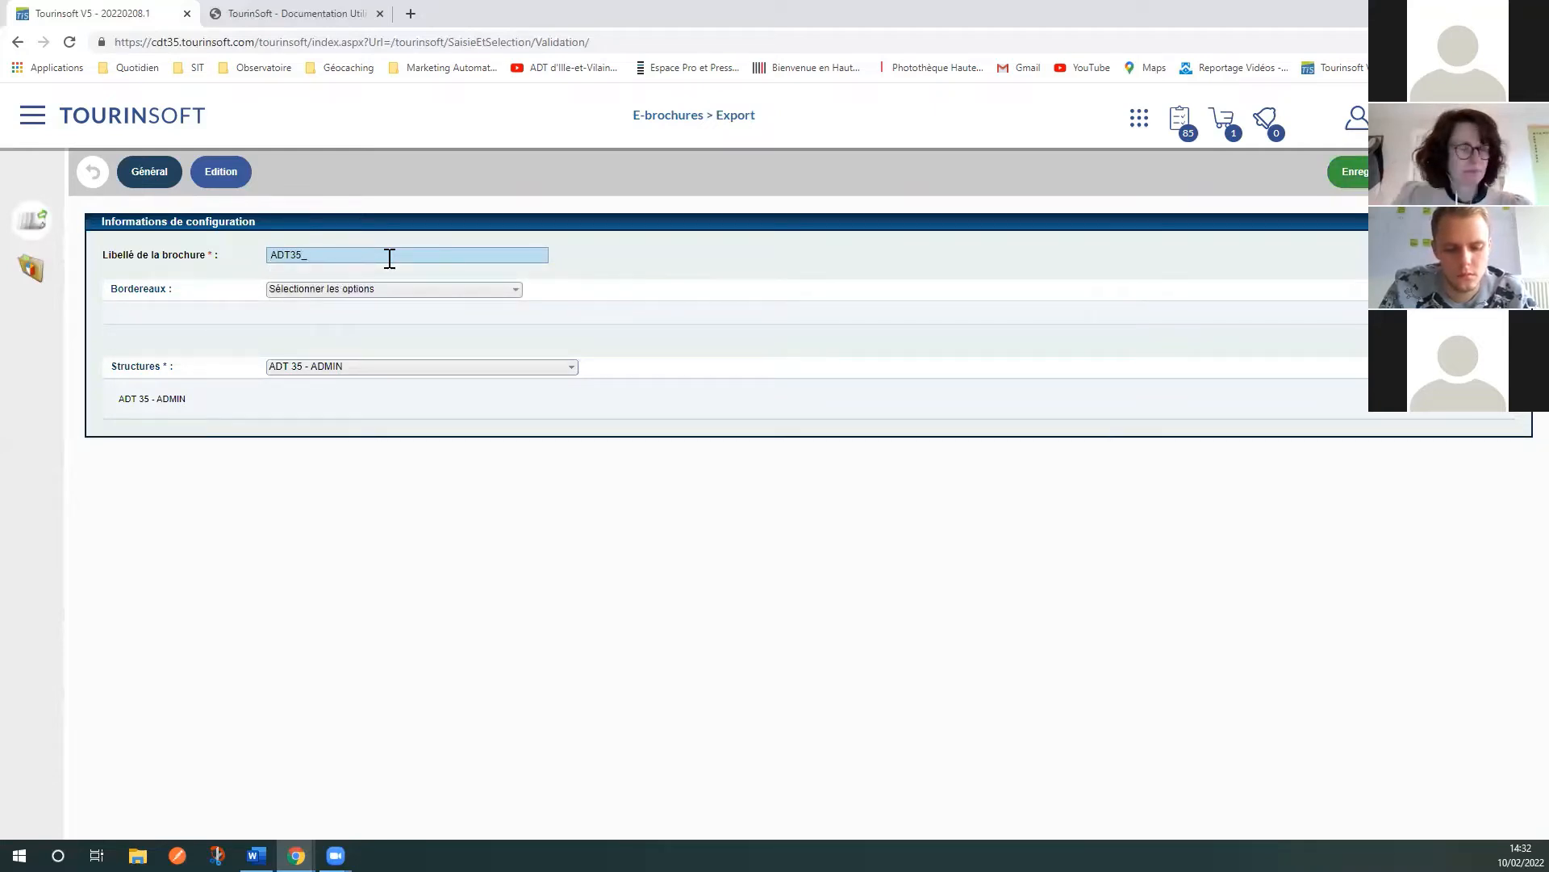
pyautogui.write('_TEST')
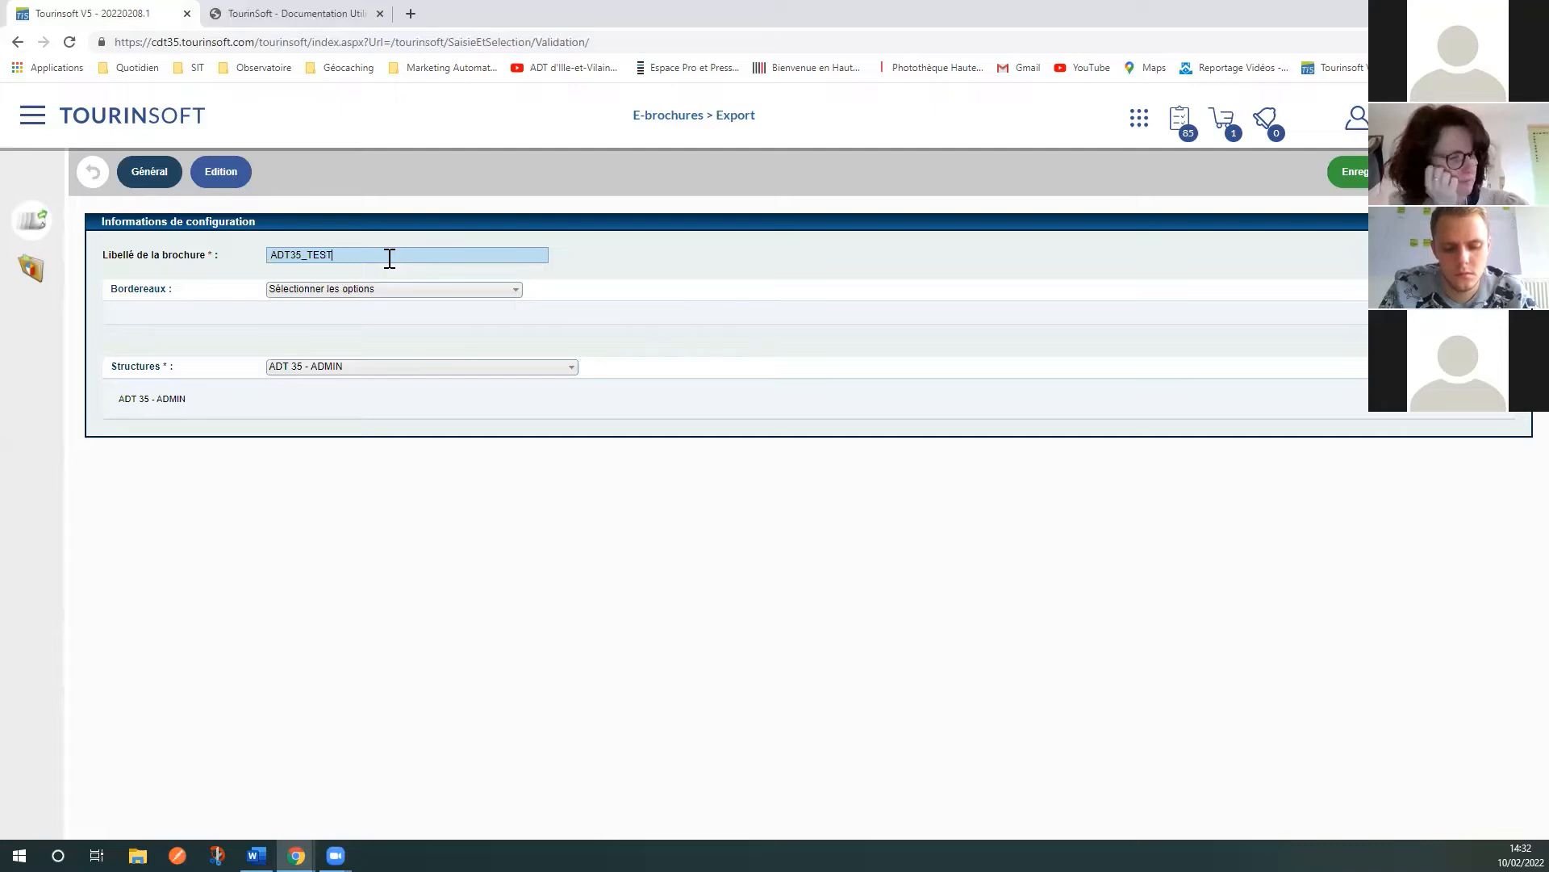
pyautogui.write('-a')
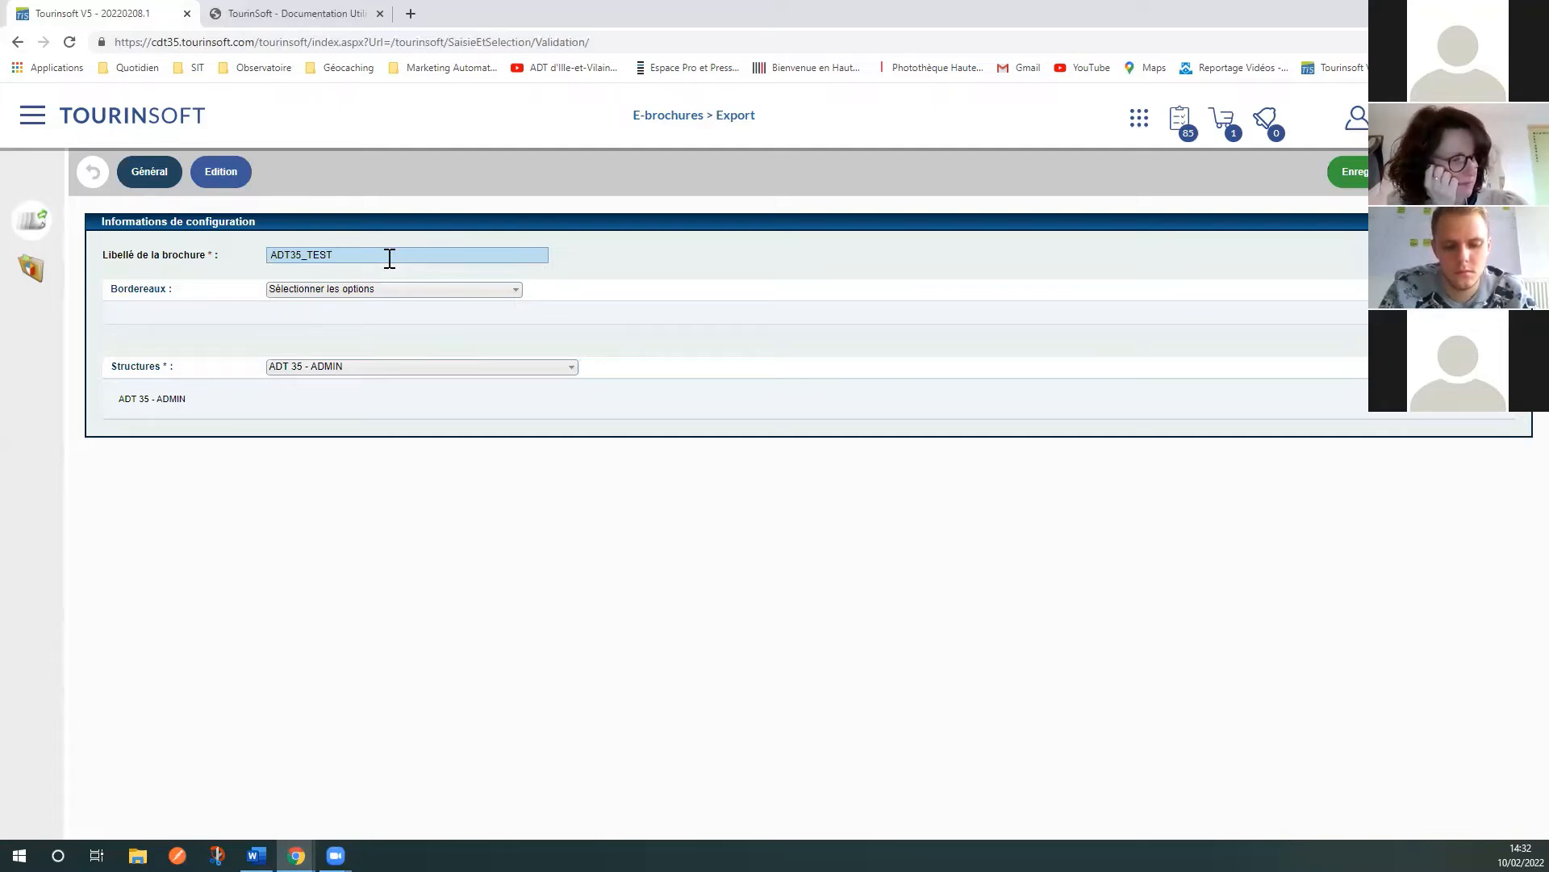
pyautogui.press('Tab')
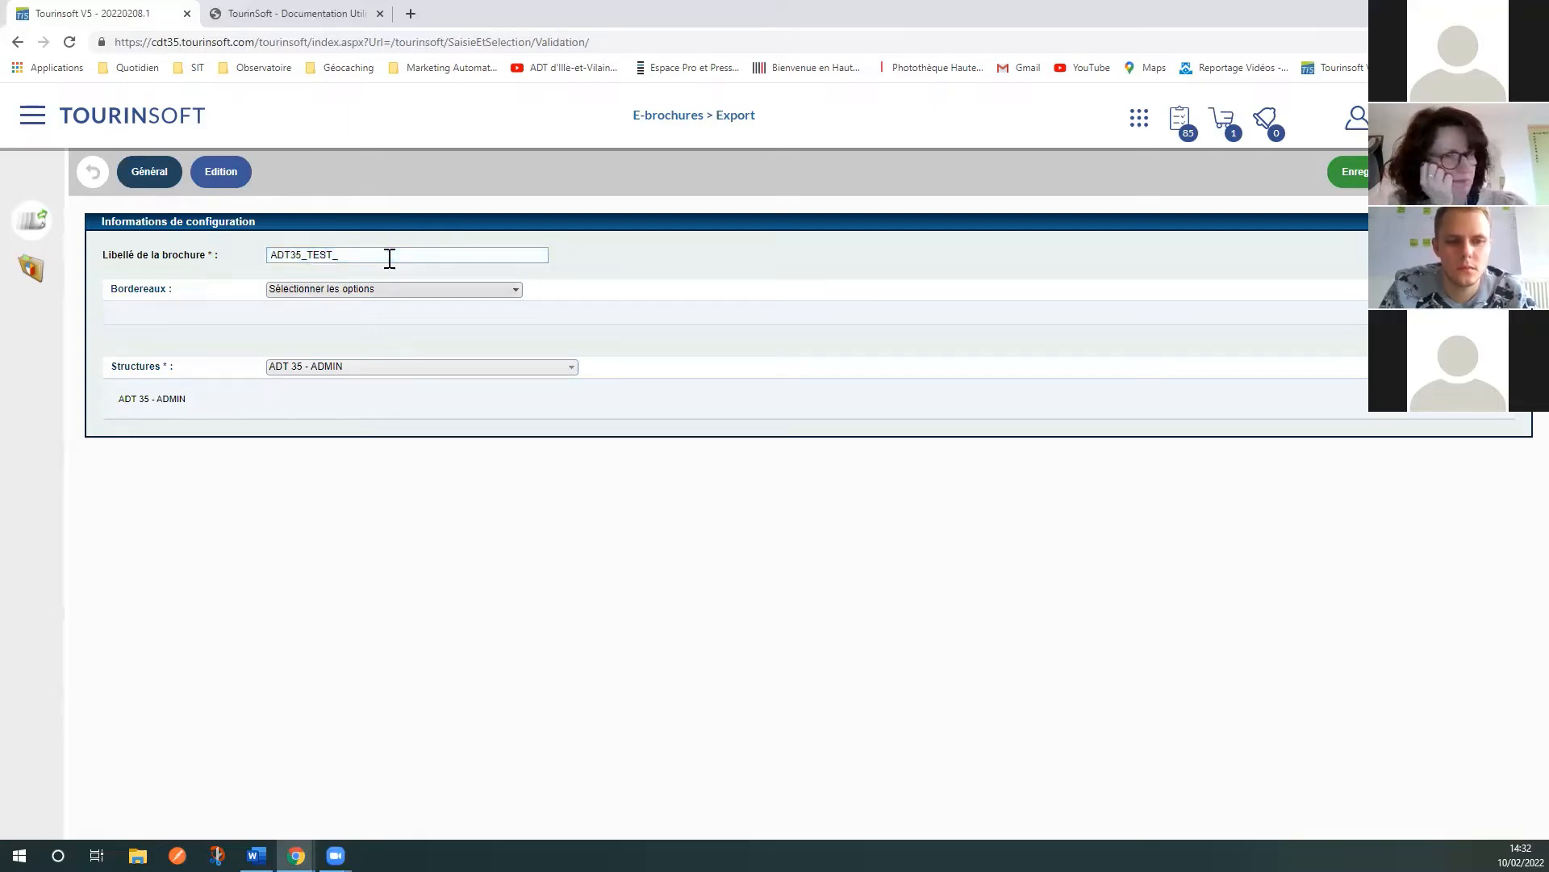
pyautogui.click(388, 256)
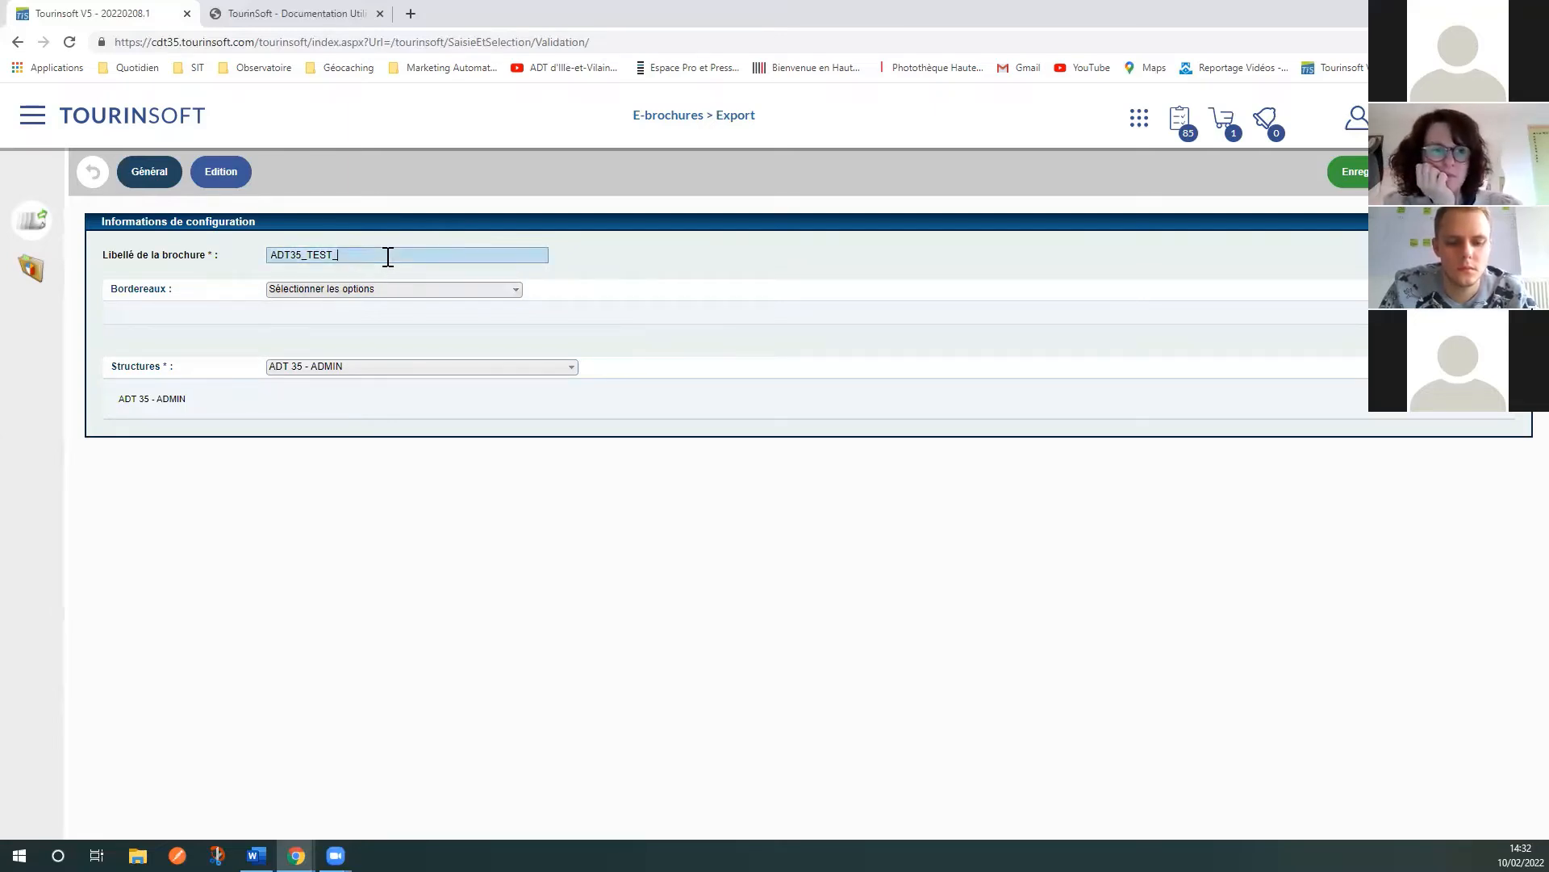
pyautogui.write('FORMATION')
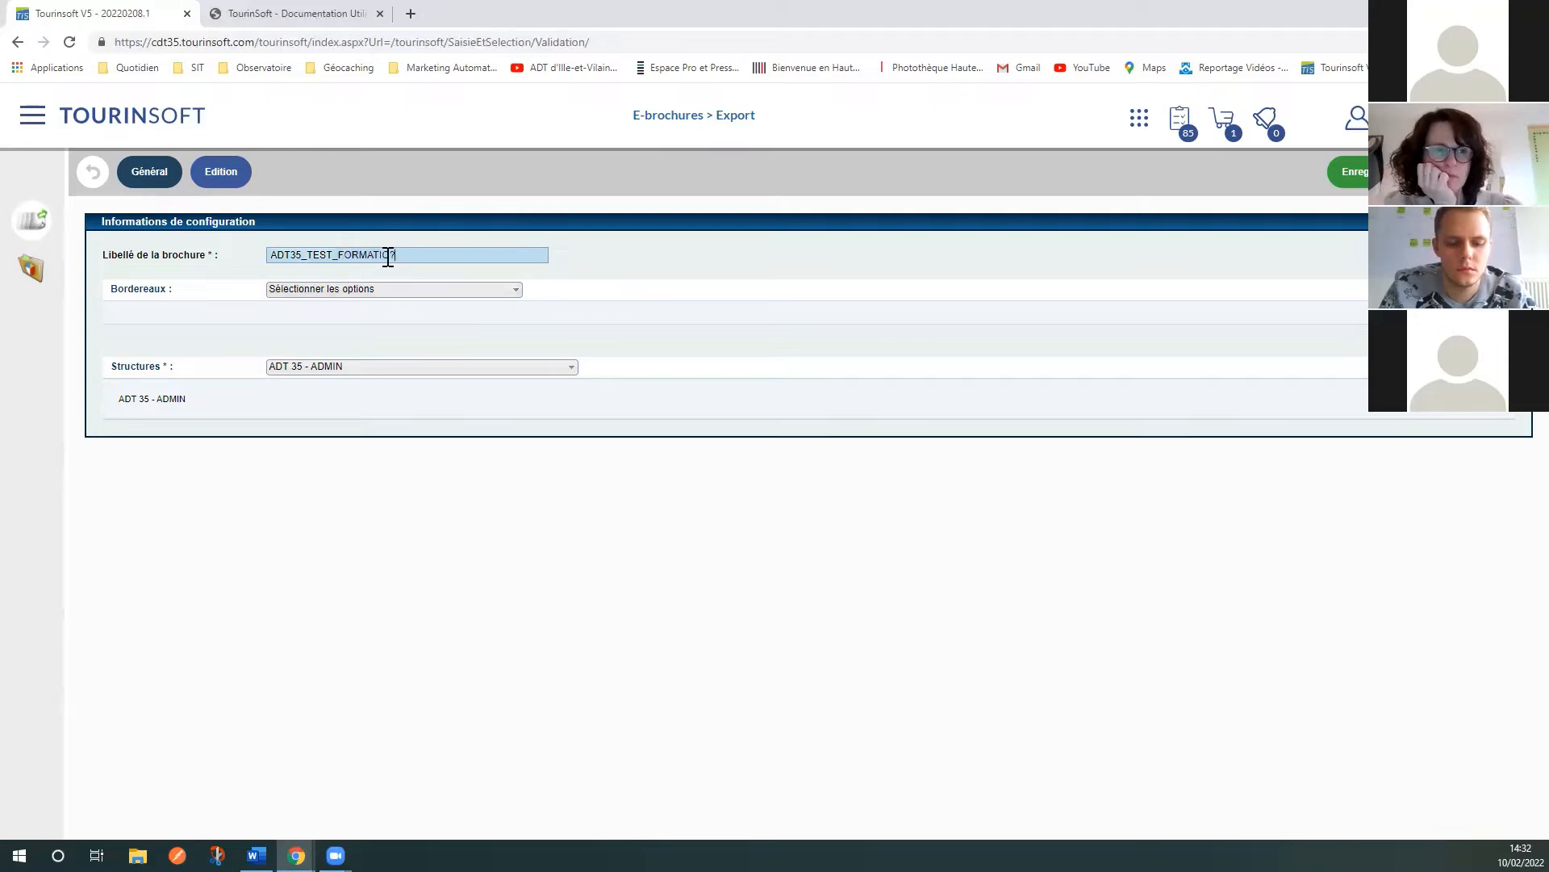
pyautogui.write('N')
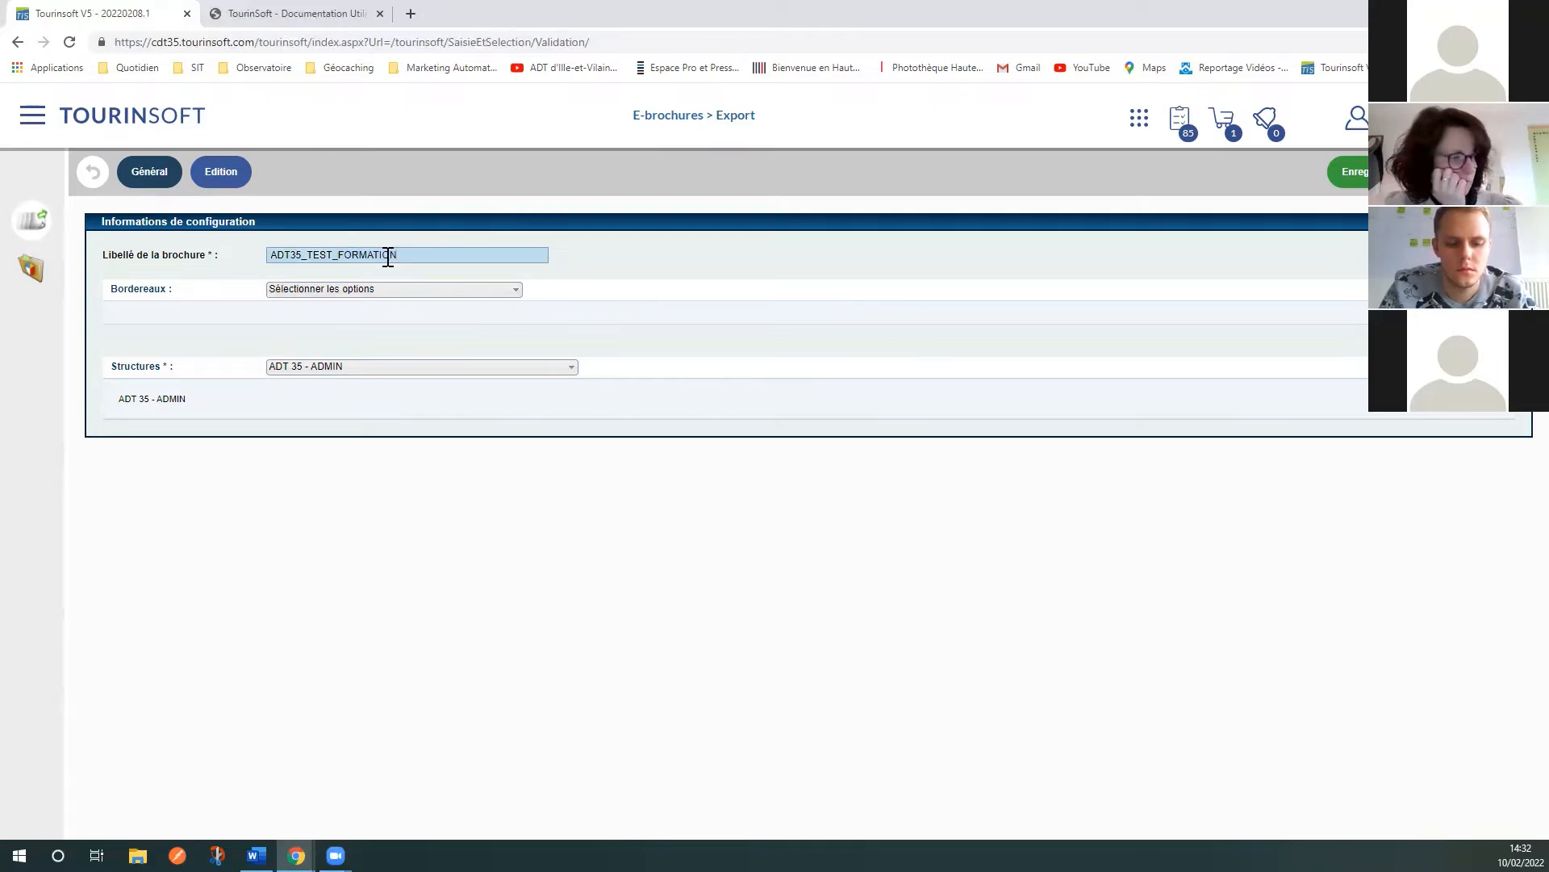
pyautogui.write('_')
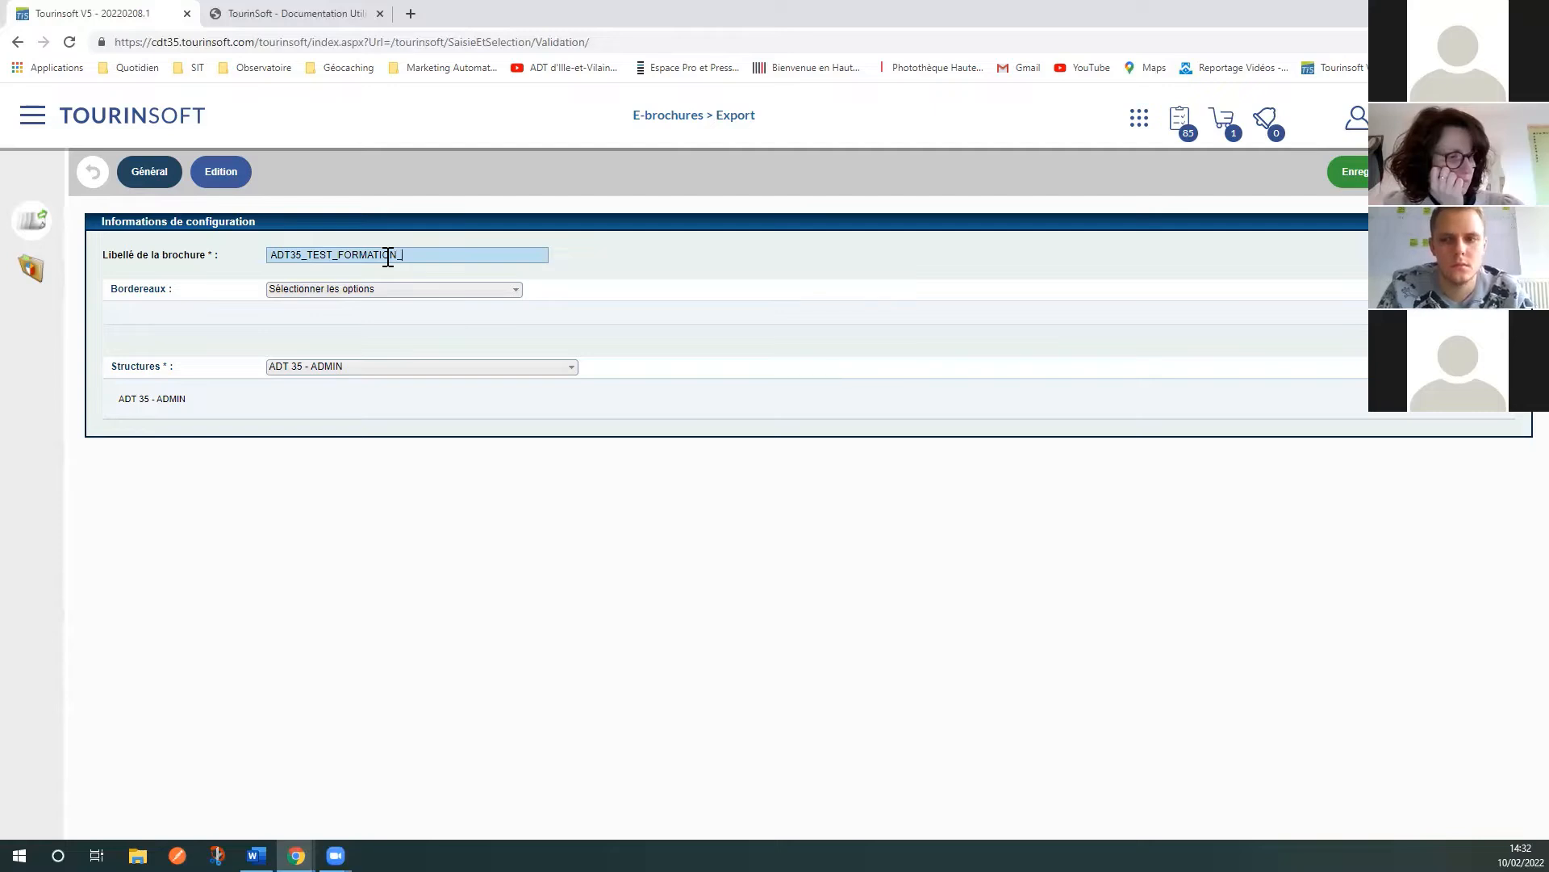
pyautogui.write('ASC')
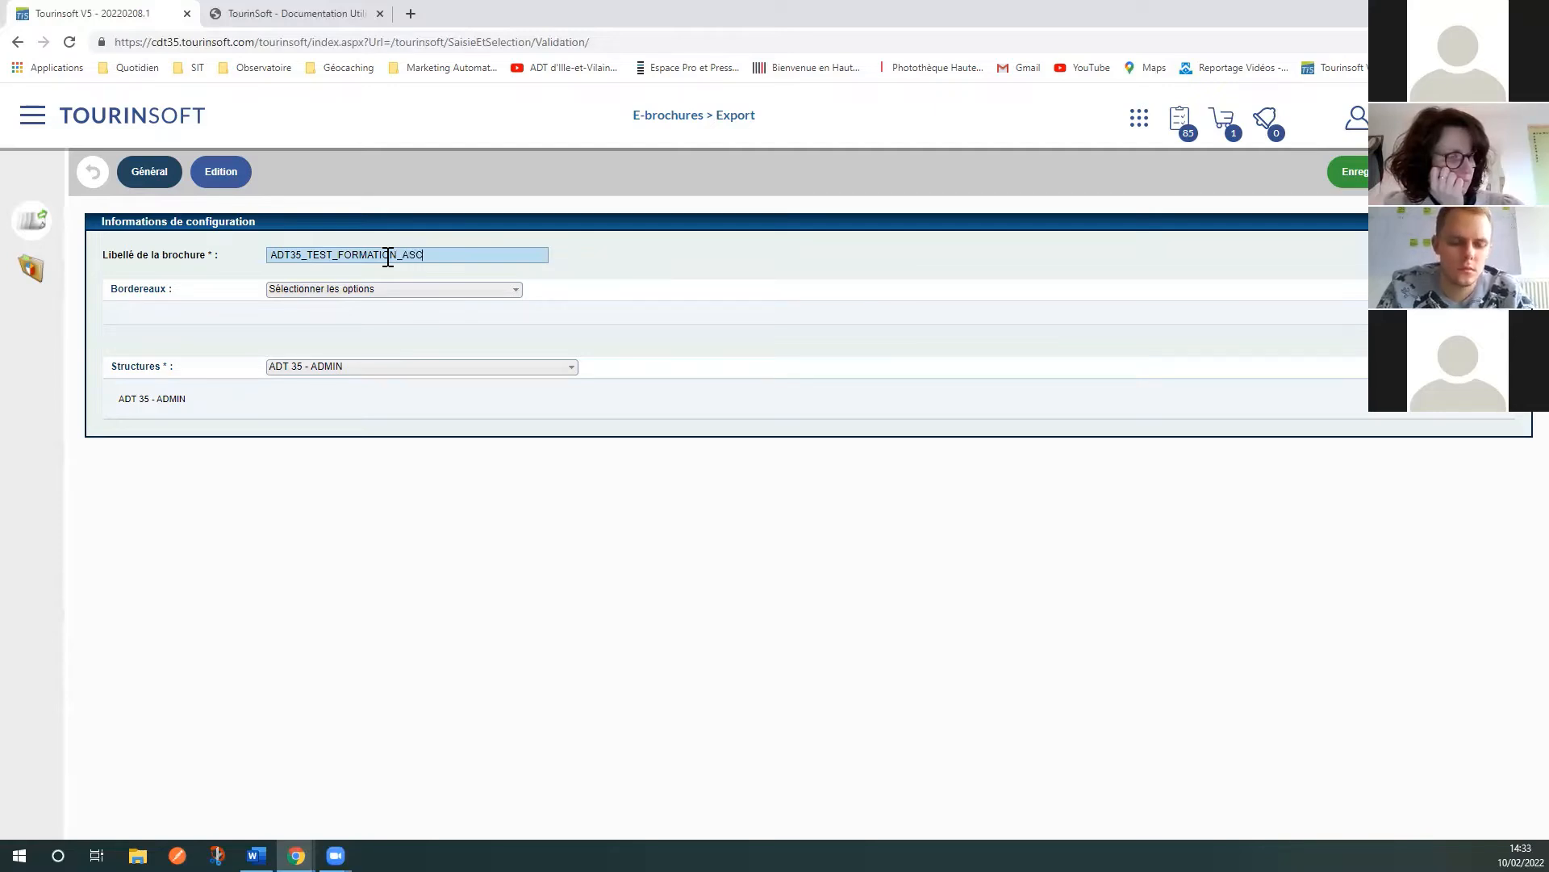
# Step: Assign the bordereau "Activités sportives, culturelles et formules itinérantes" to the brochure and look through the other available bordereaux
pyautogui.click(439, 294)
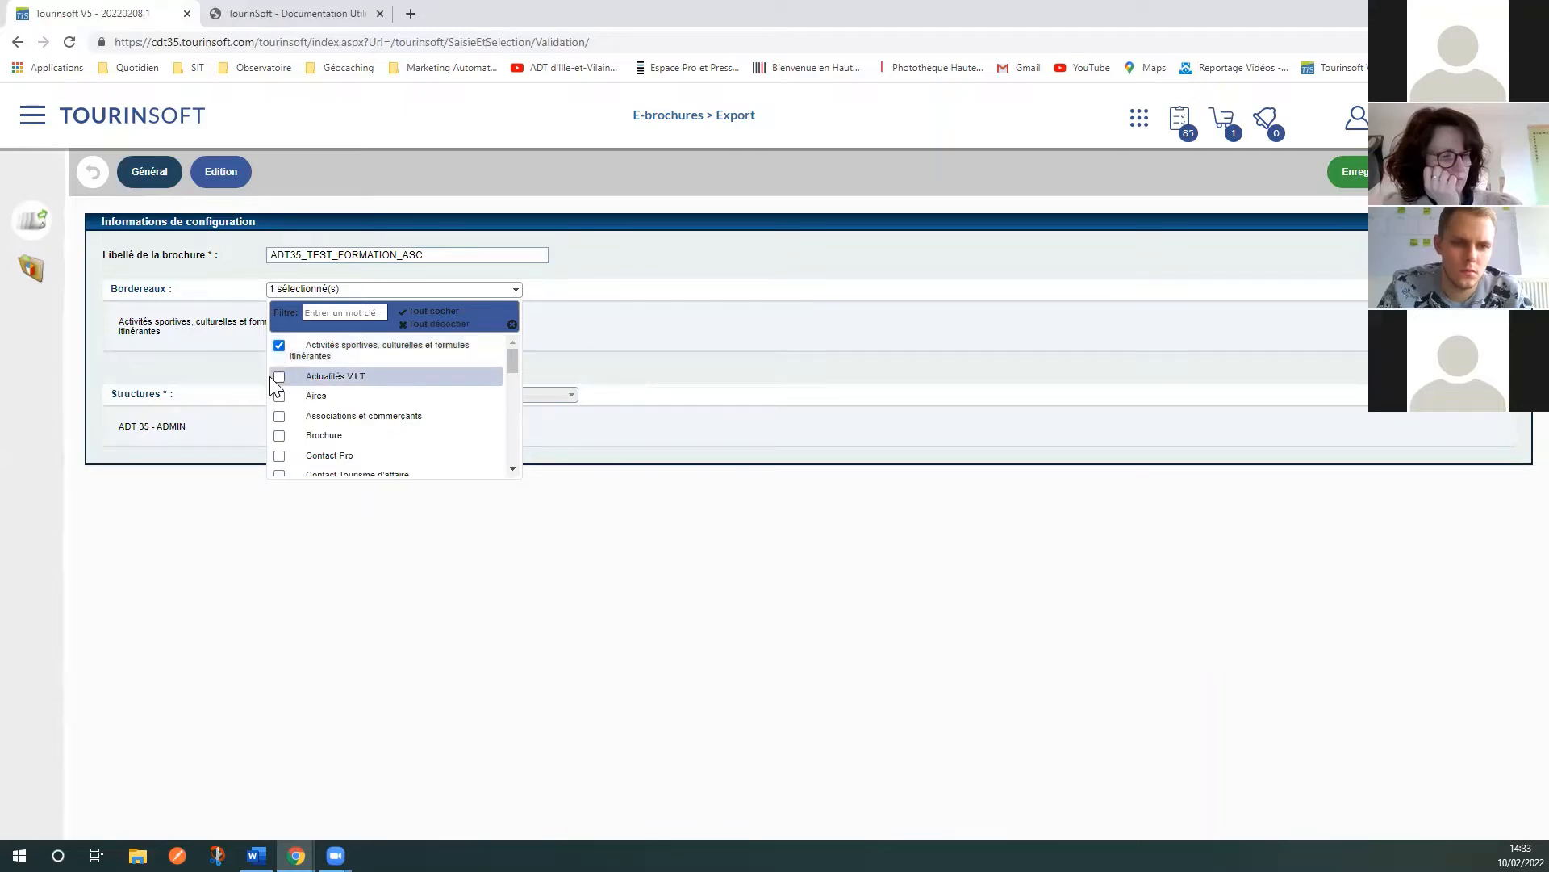
pyautogui.scroll(-10, 347, 404)
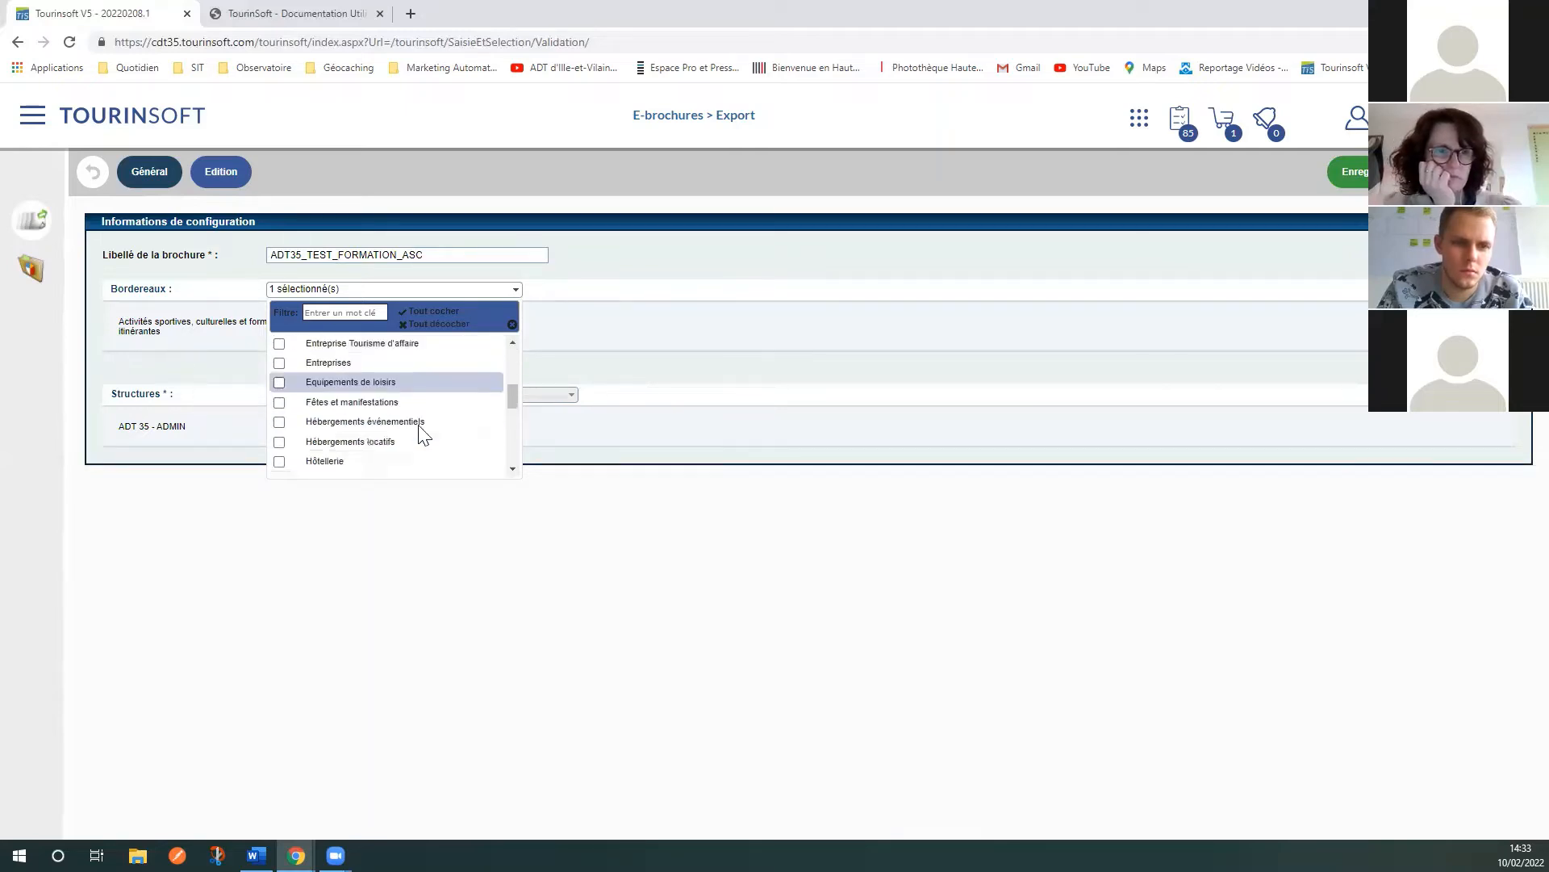
pyautogui.scroll(-3, 353, 437)
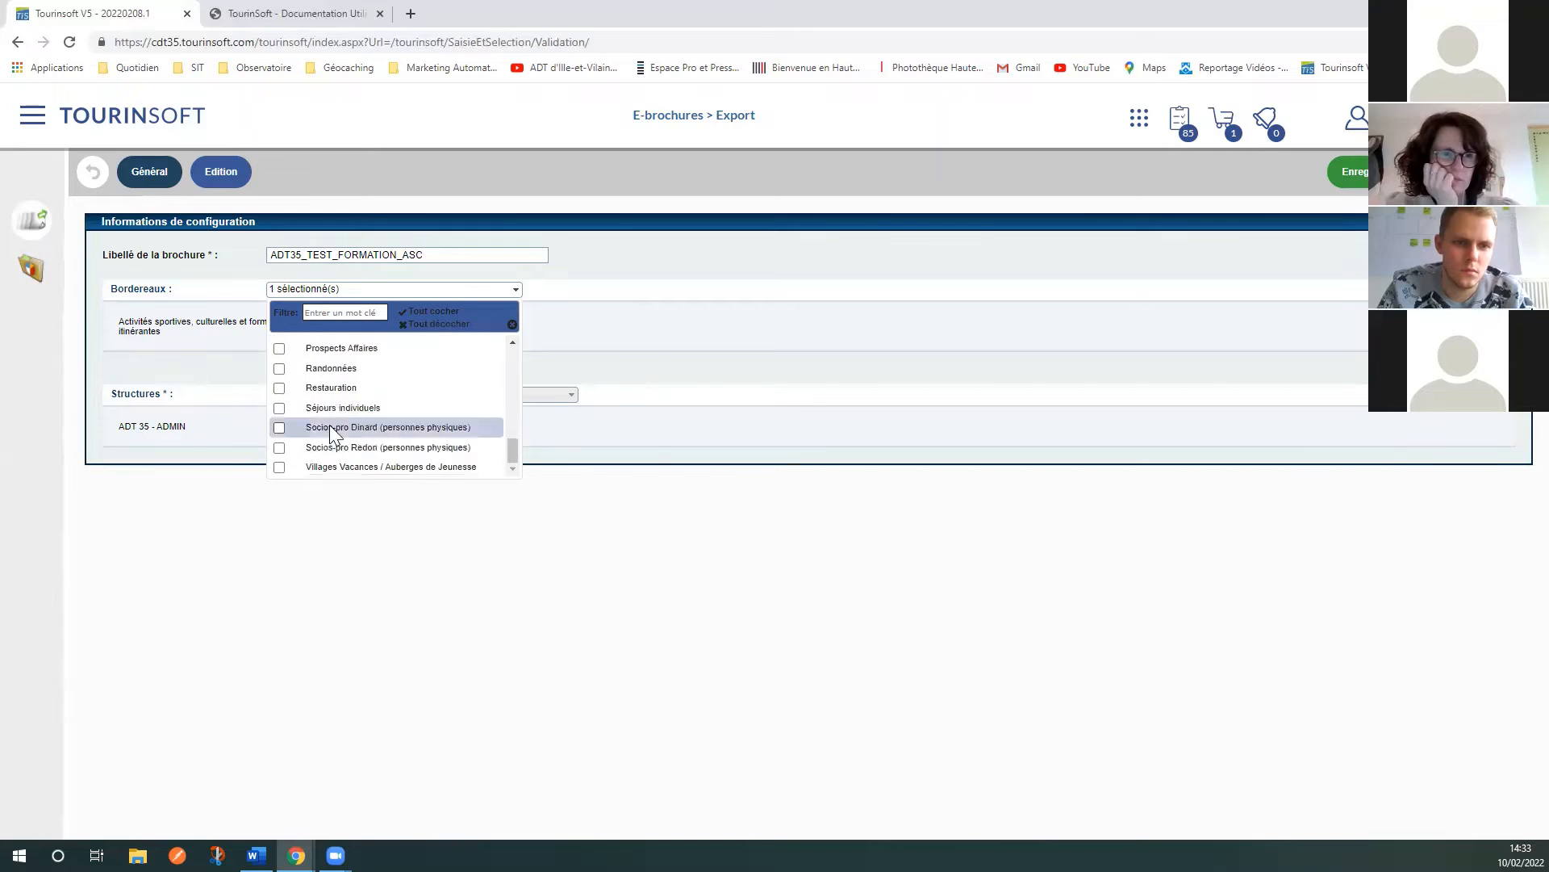
pyautogui.scroll(3, 343, 434)
pyautogui.scroll(-3, 345, 440)
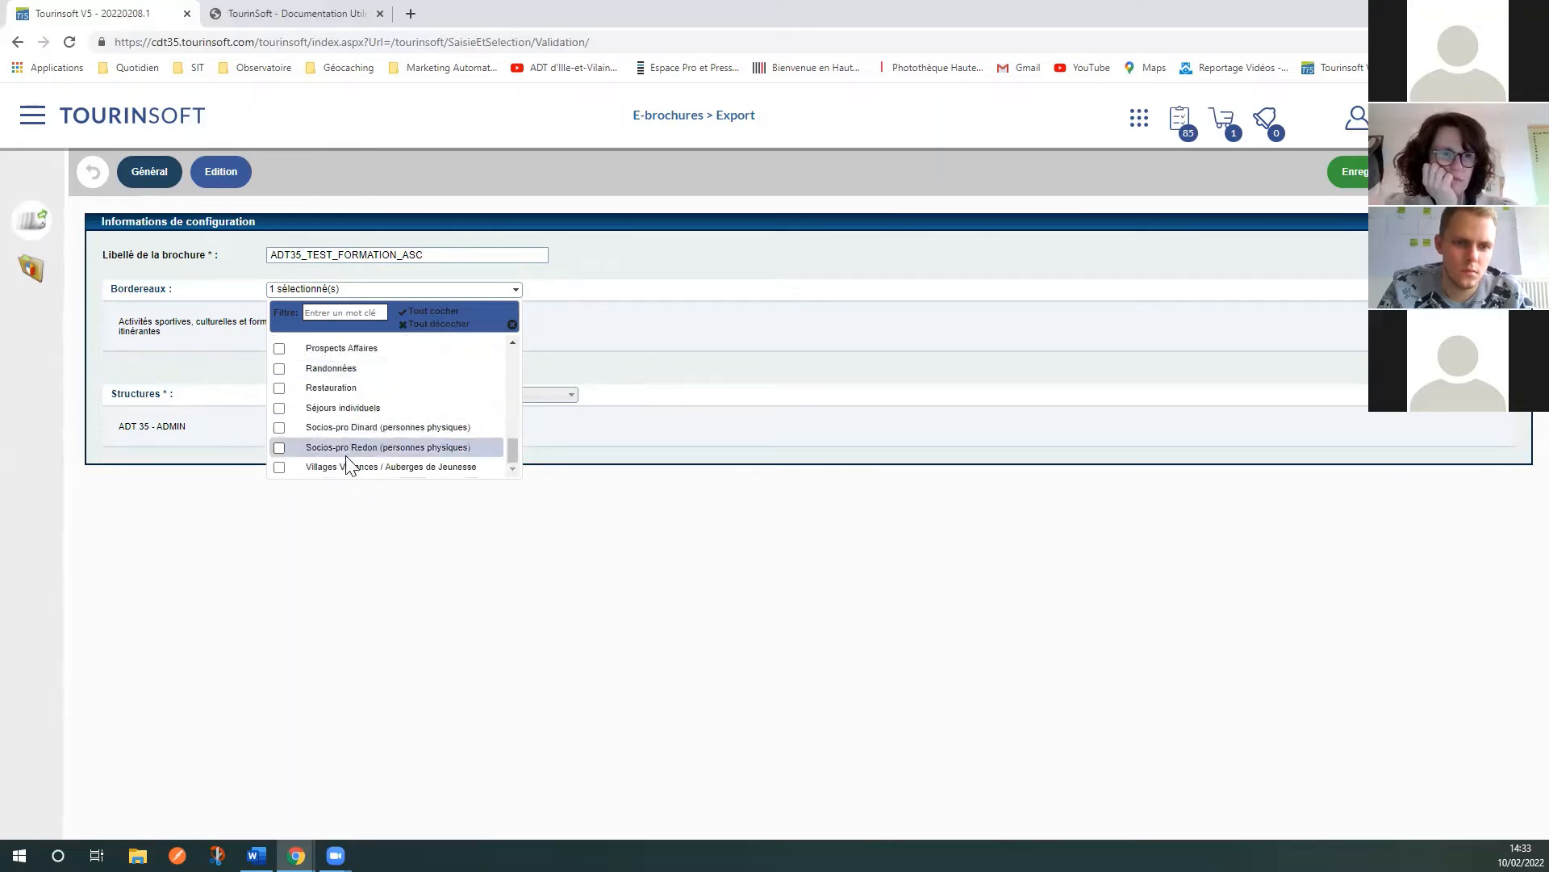
pyautogui.scroll(2, 352, 457)
pyautogui.scroll(8, 348, 448)
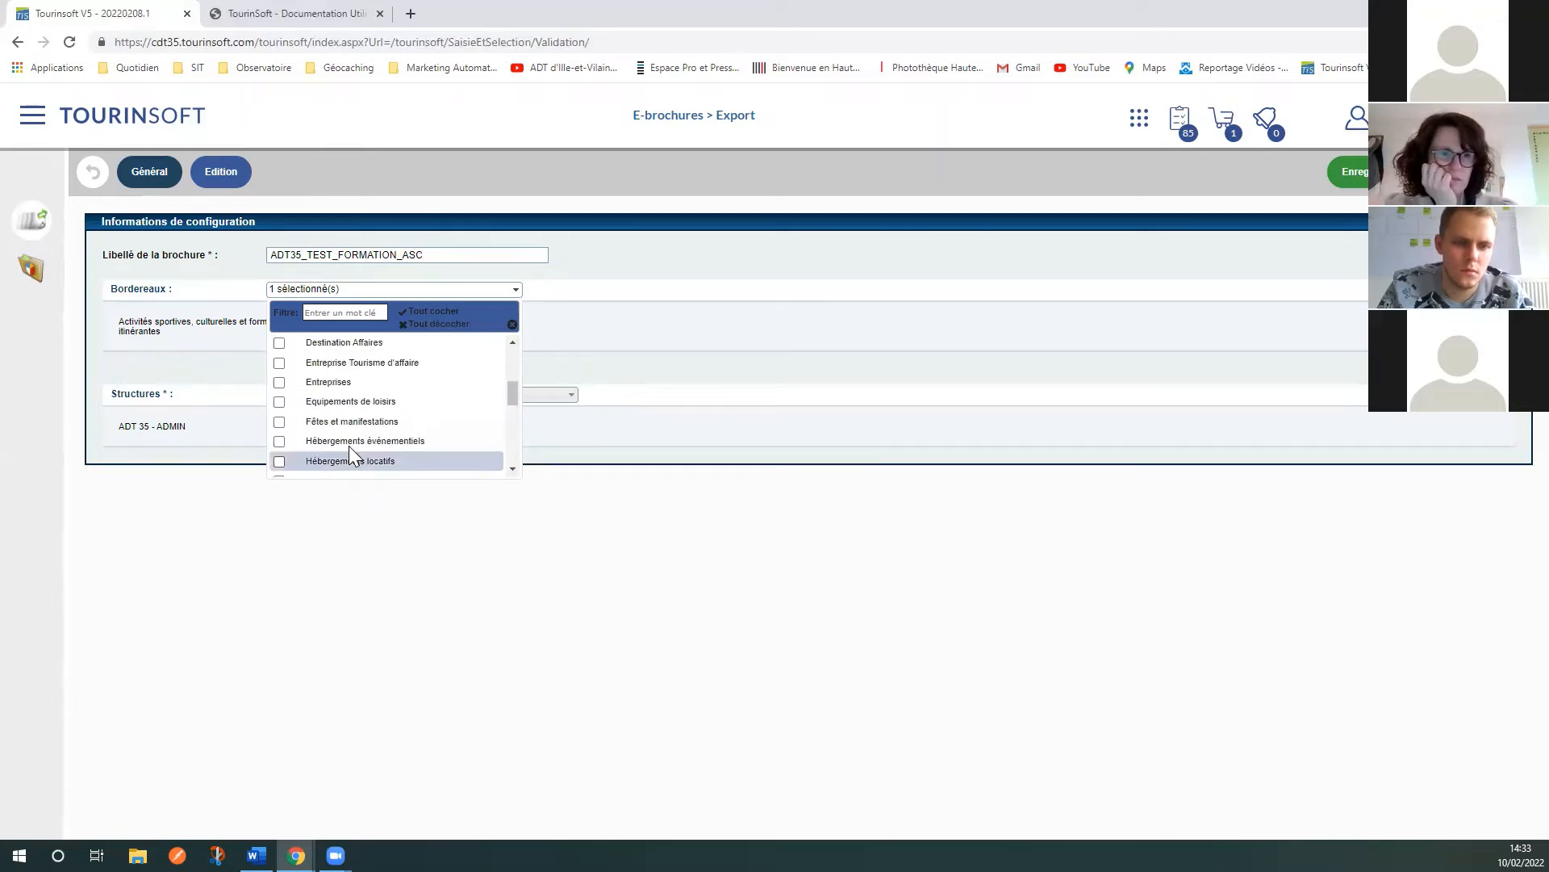
pyautogui.scroll(2, 349, 448)
pyautogui.scroll(-4, 339, 426)
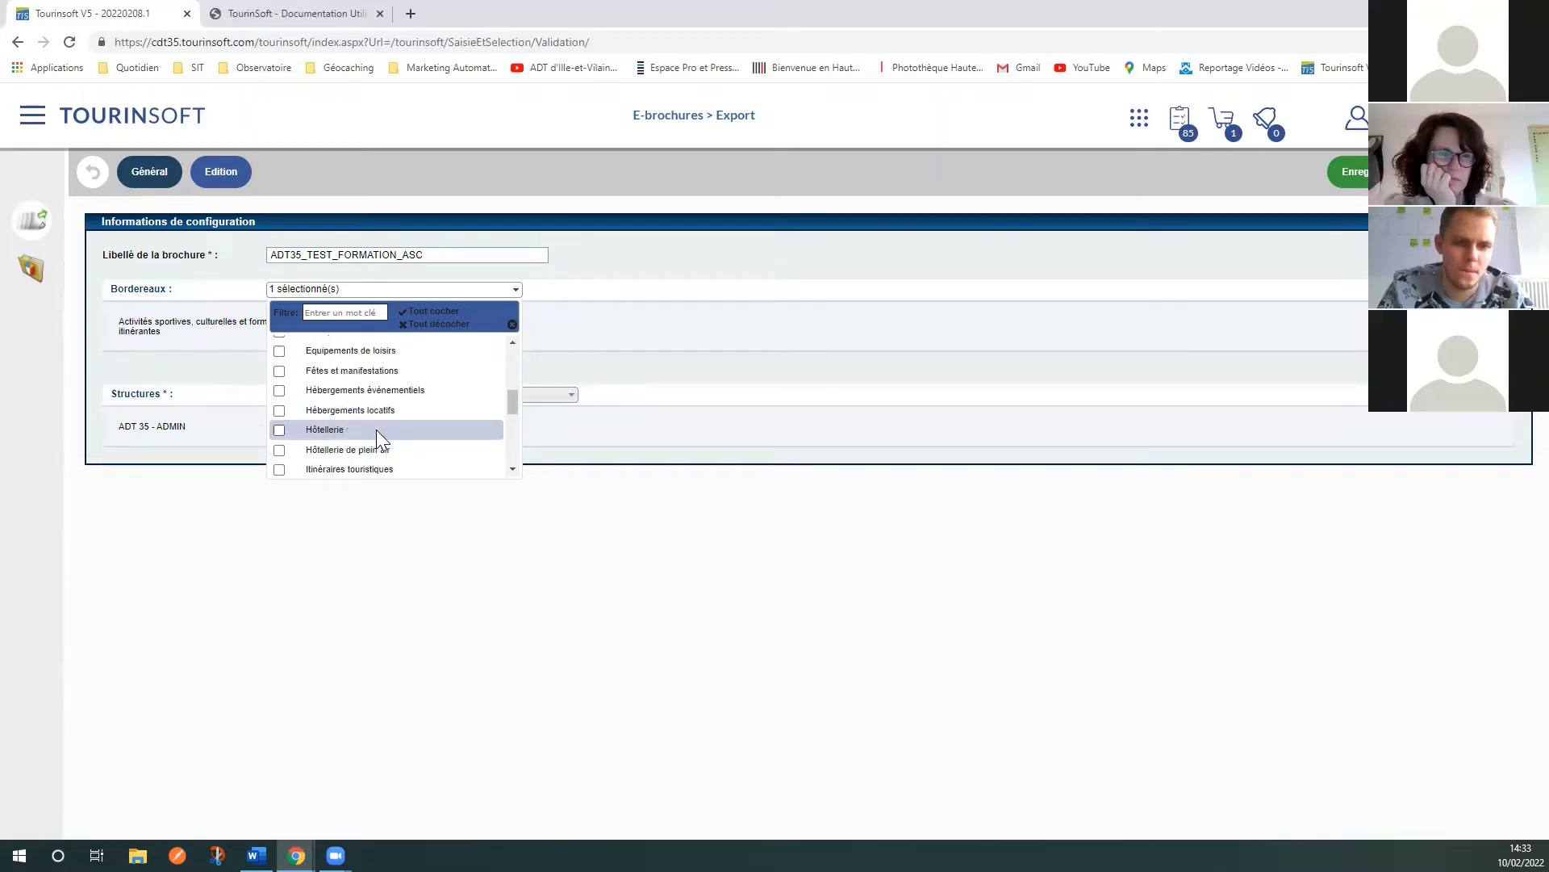
pyautogui.click(629, 488)
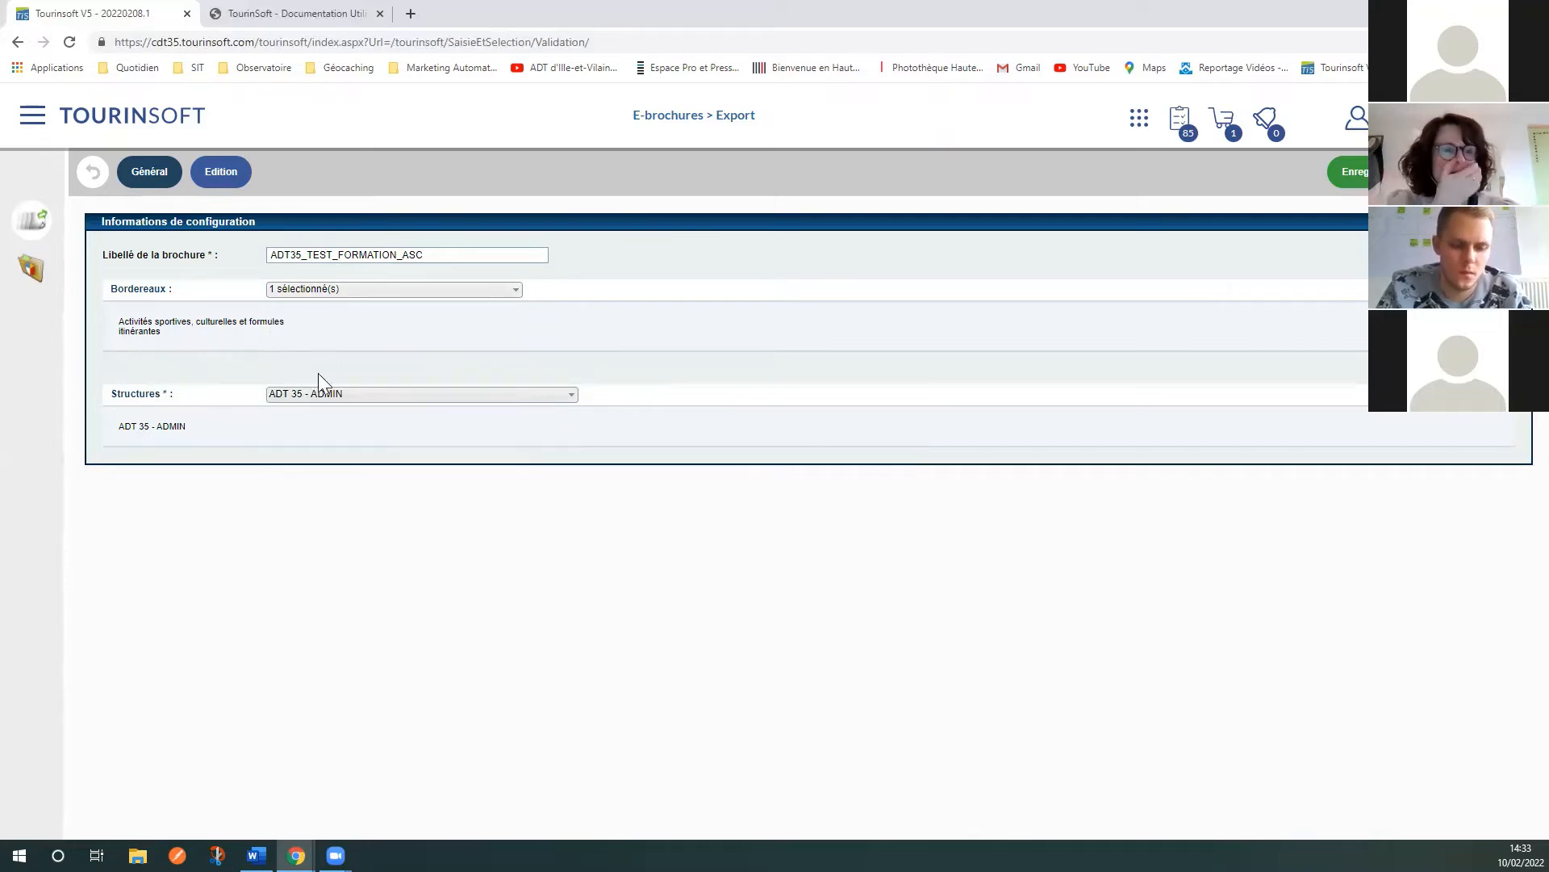
# Step: Review the structure choices, keep ADT 35 - ADMIN, and open the new brochure's page layout for editing
pyautogui.click(342, 394)
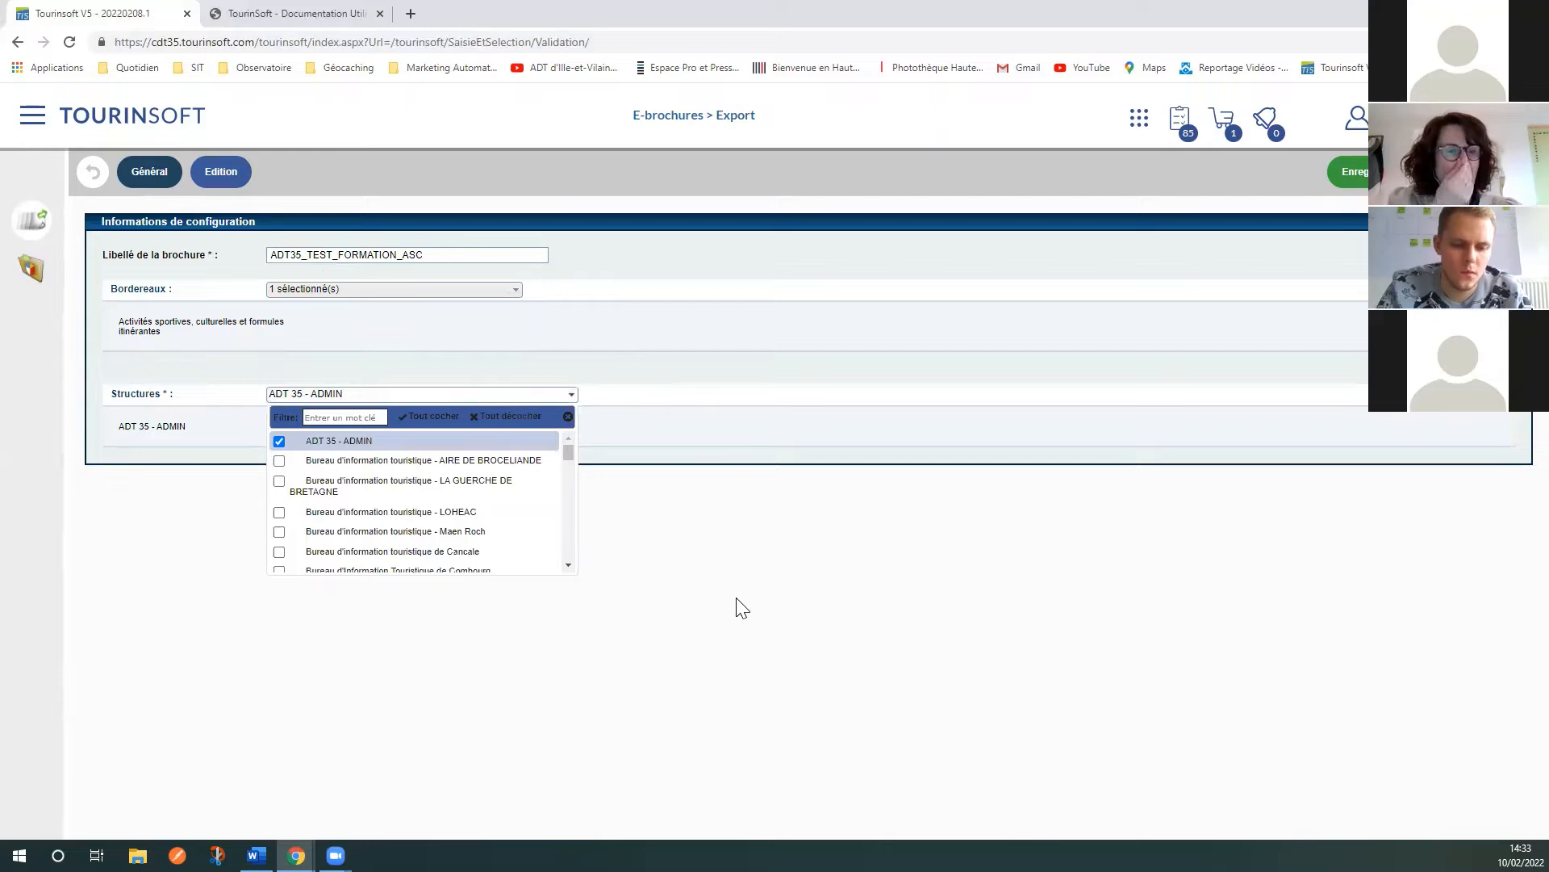
pyautogui.click(766, 616)
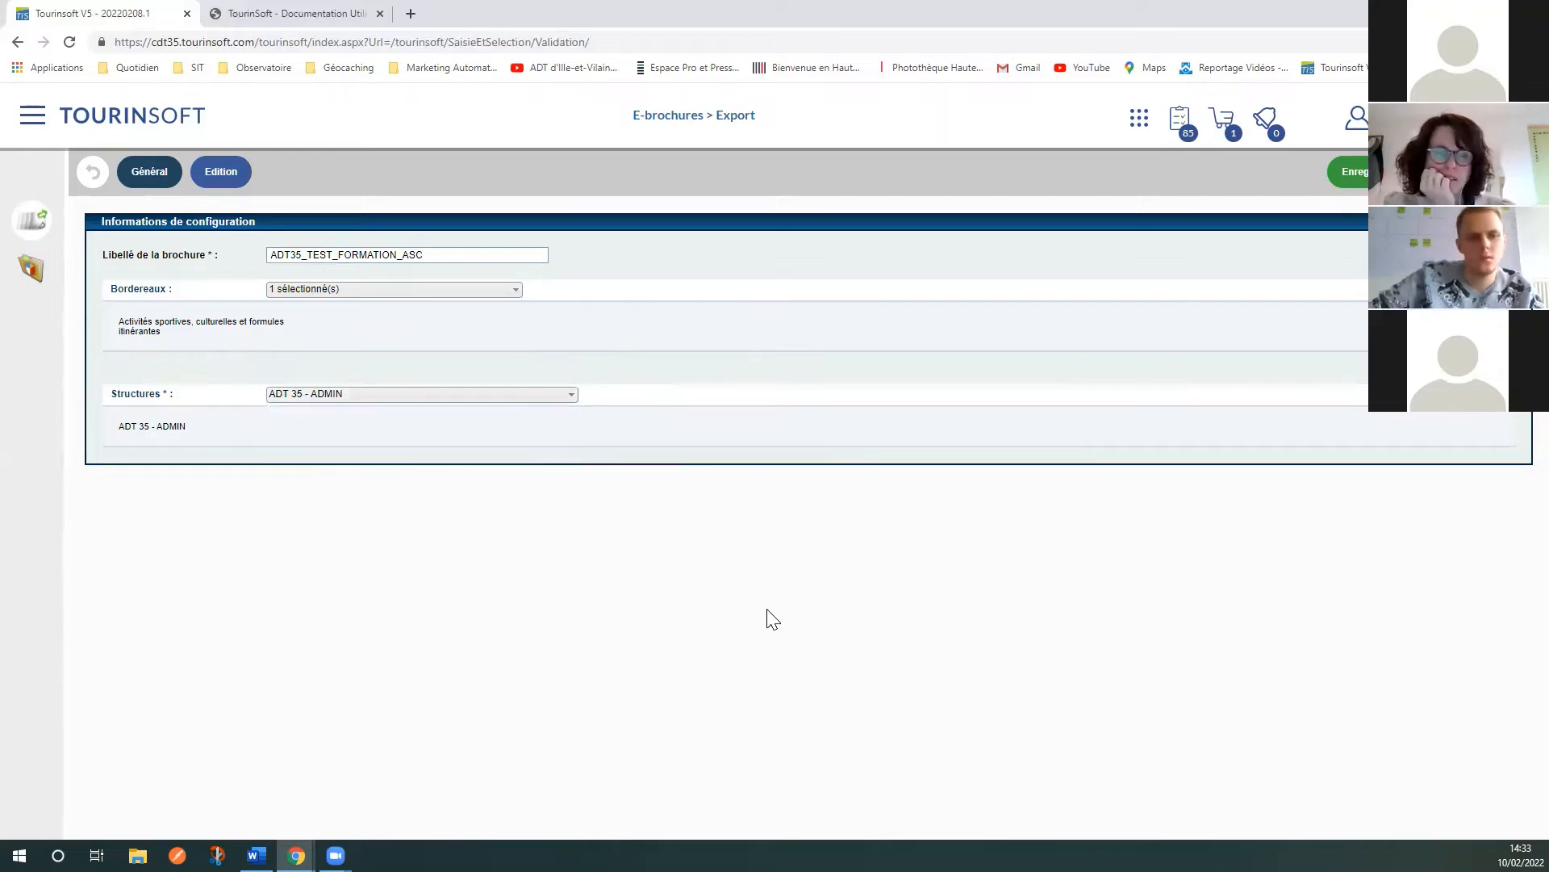
pyautogui.click(230, 173)
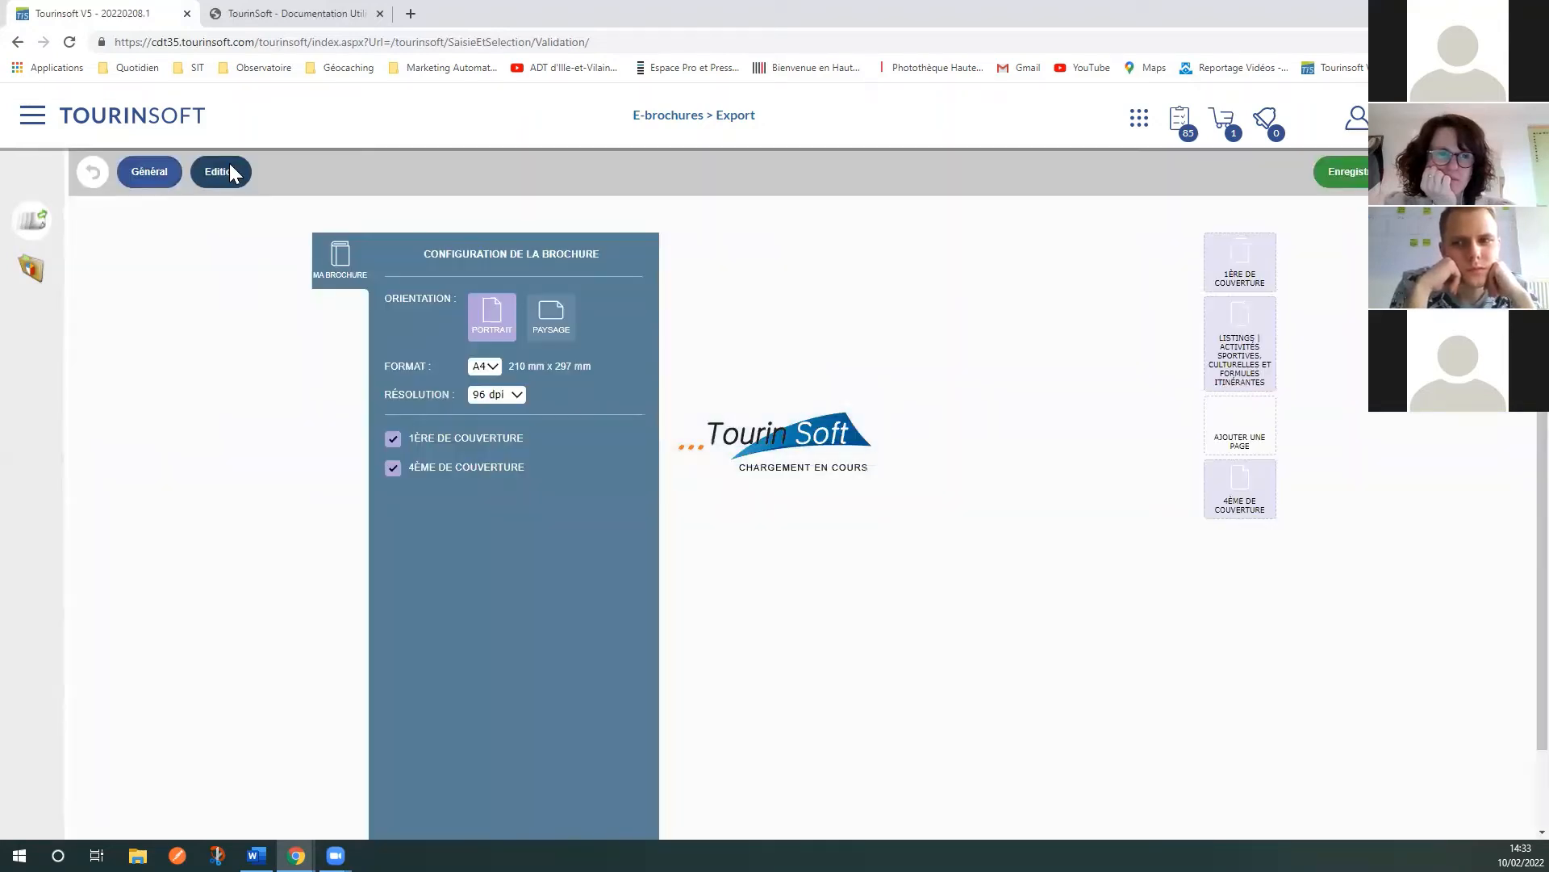
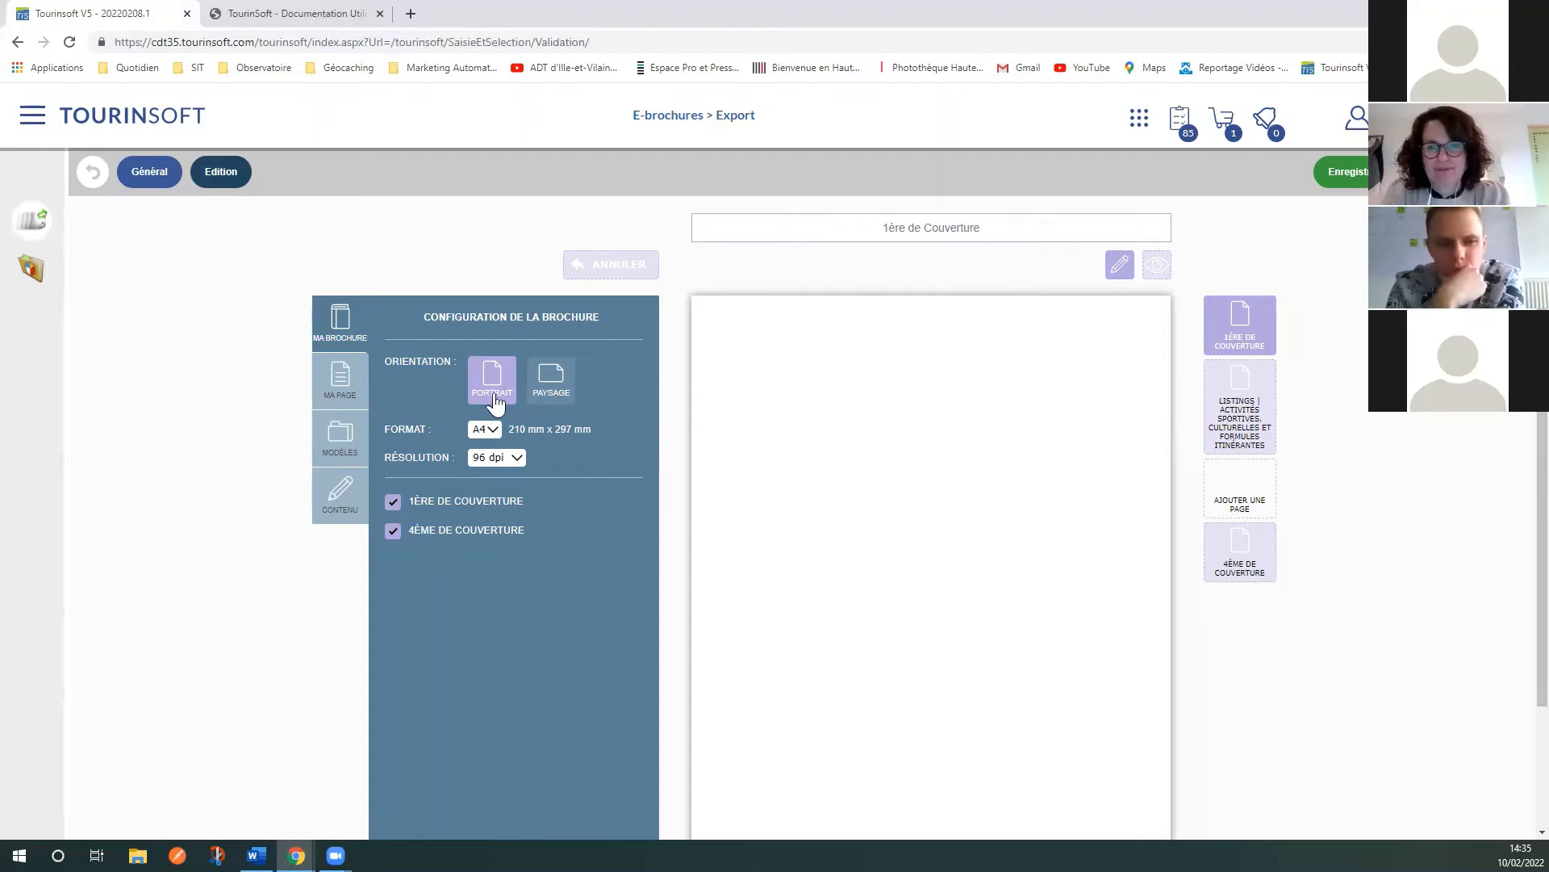
# Step: Try the landscape orientation, switch back to portrait, and review the available resolutions without choosing another
pyautogui.click(537, 381)
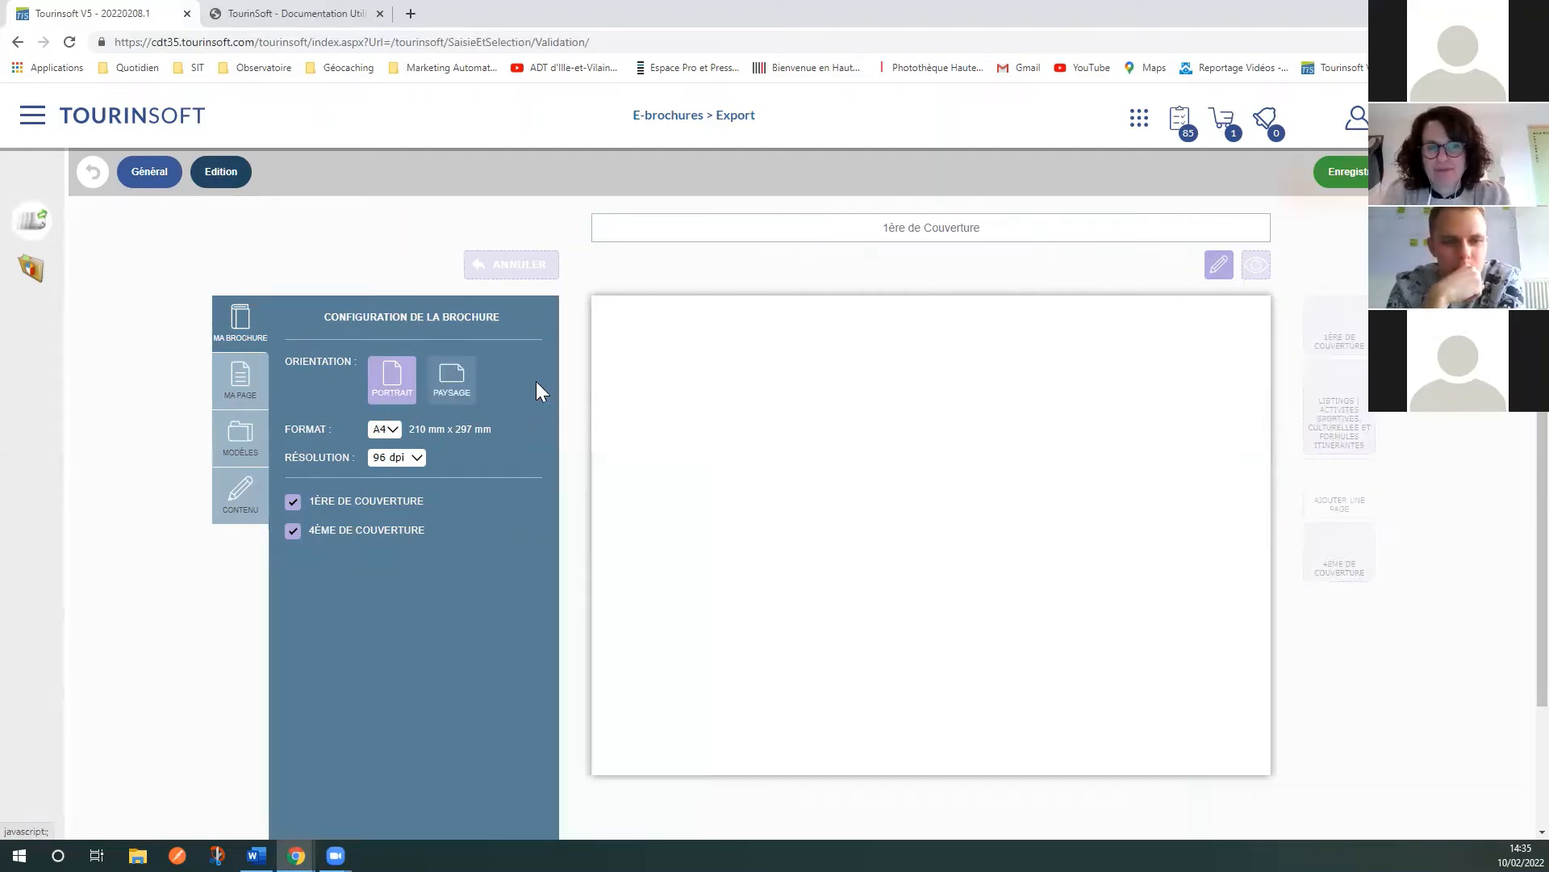
pyautogui.click(392, 385)
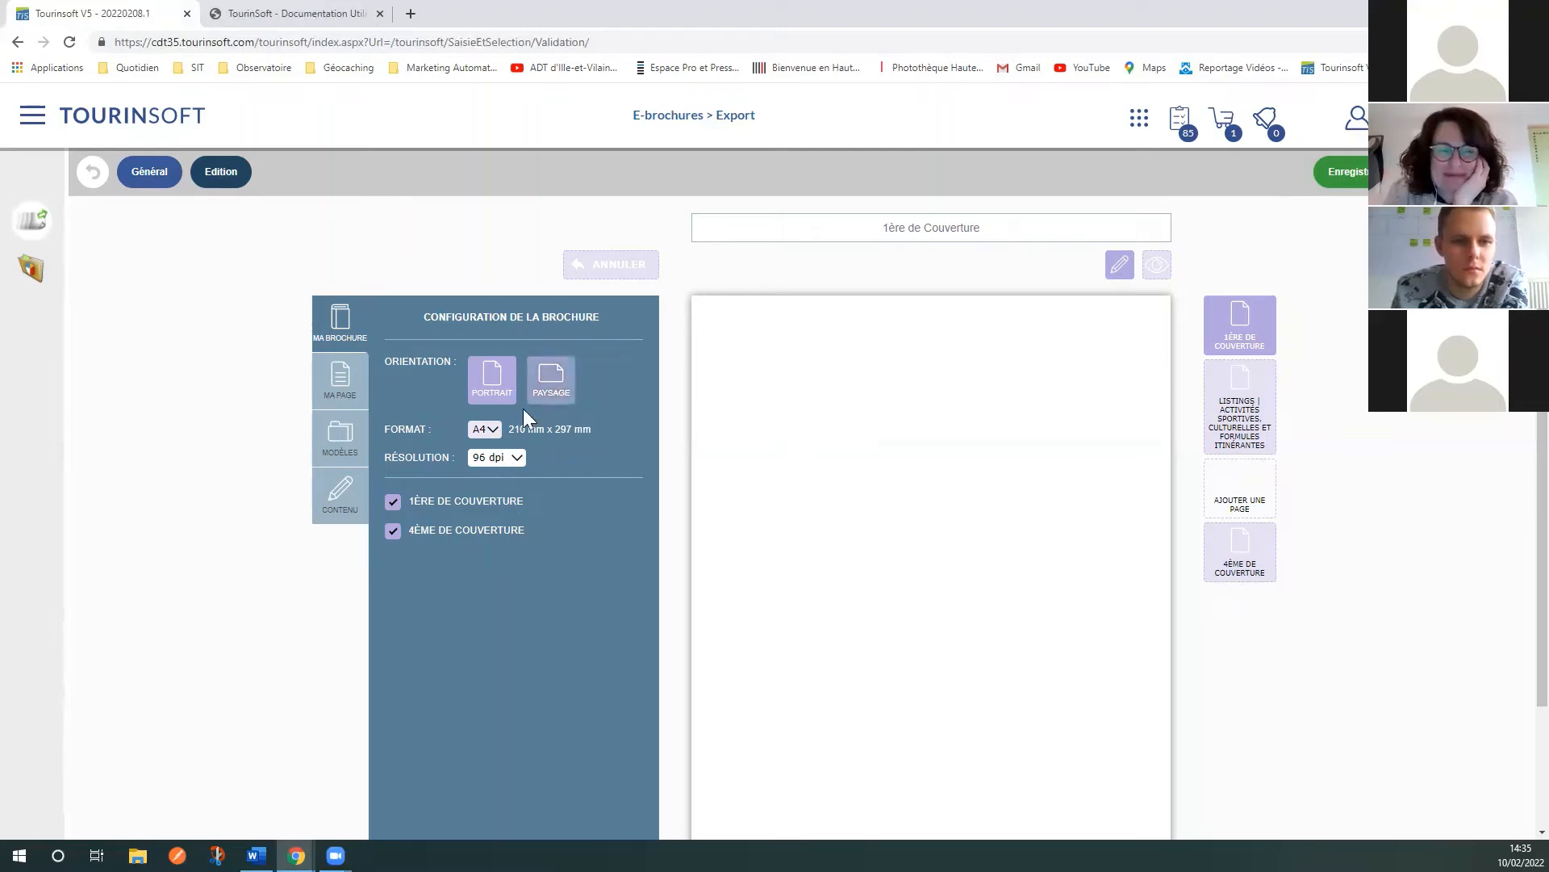
pyautogui.click(517, 459)
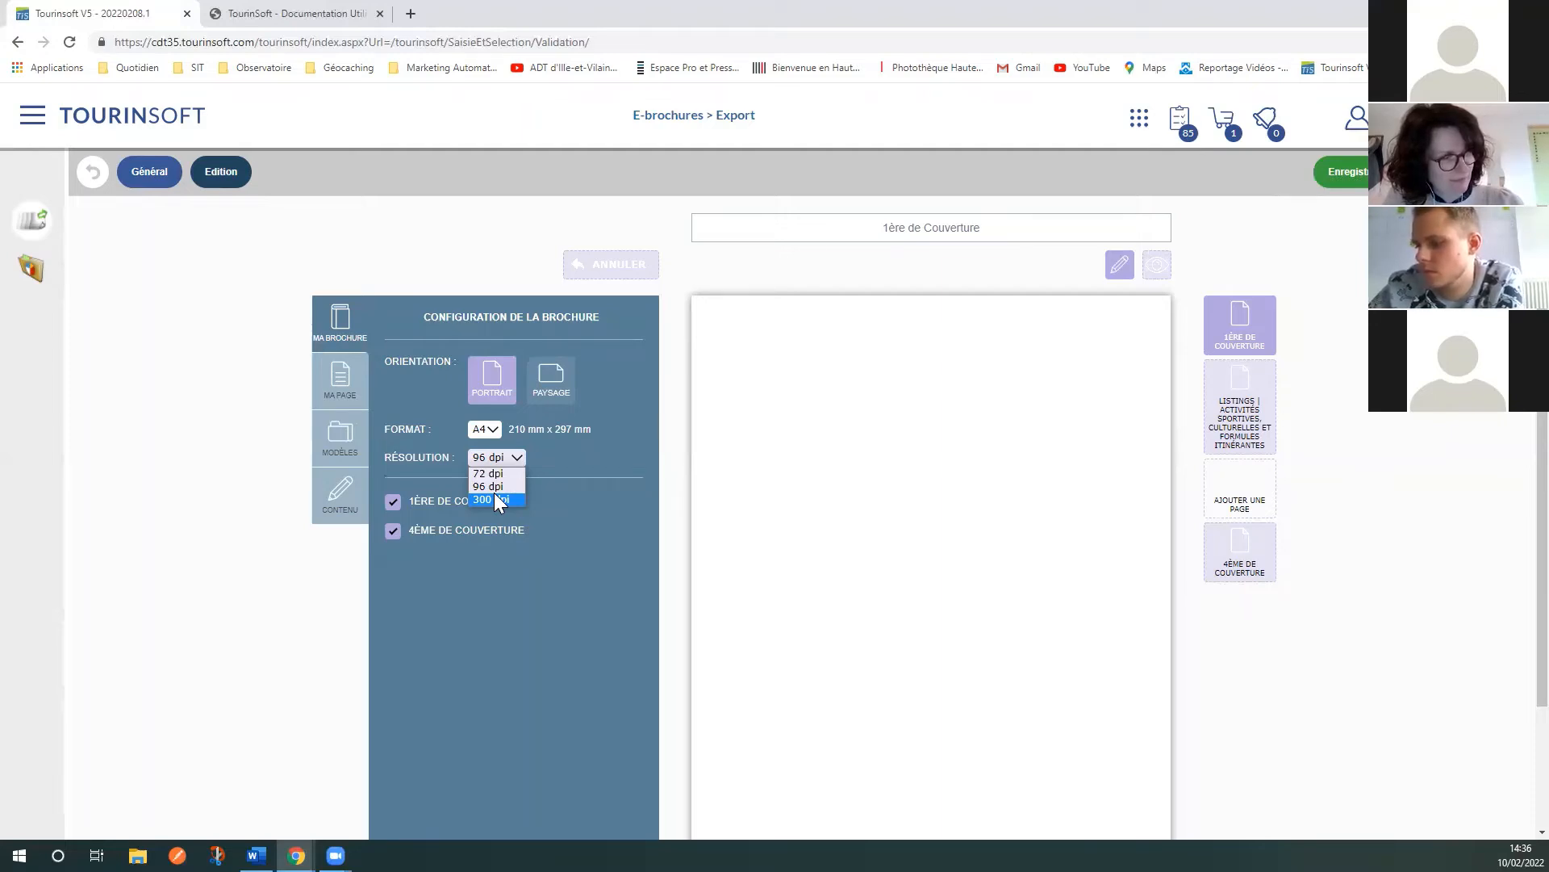
pyautogui.click(552, 541)
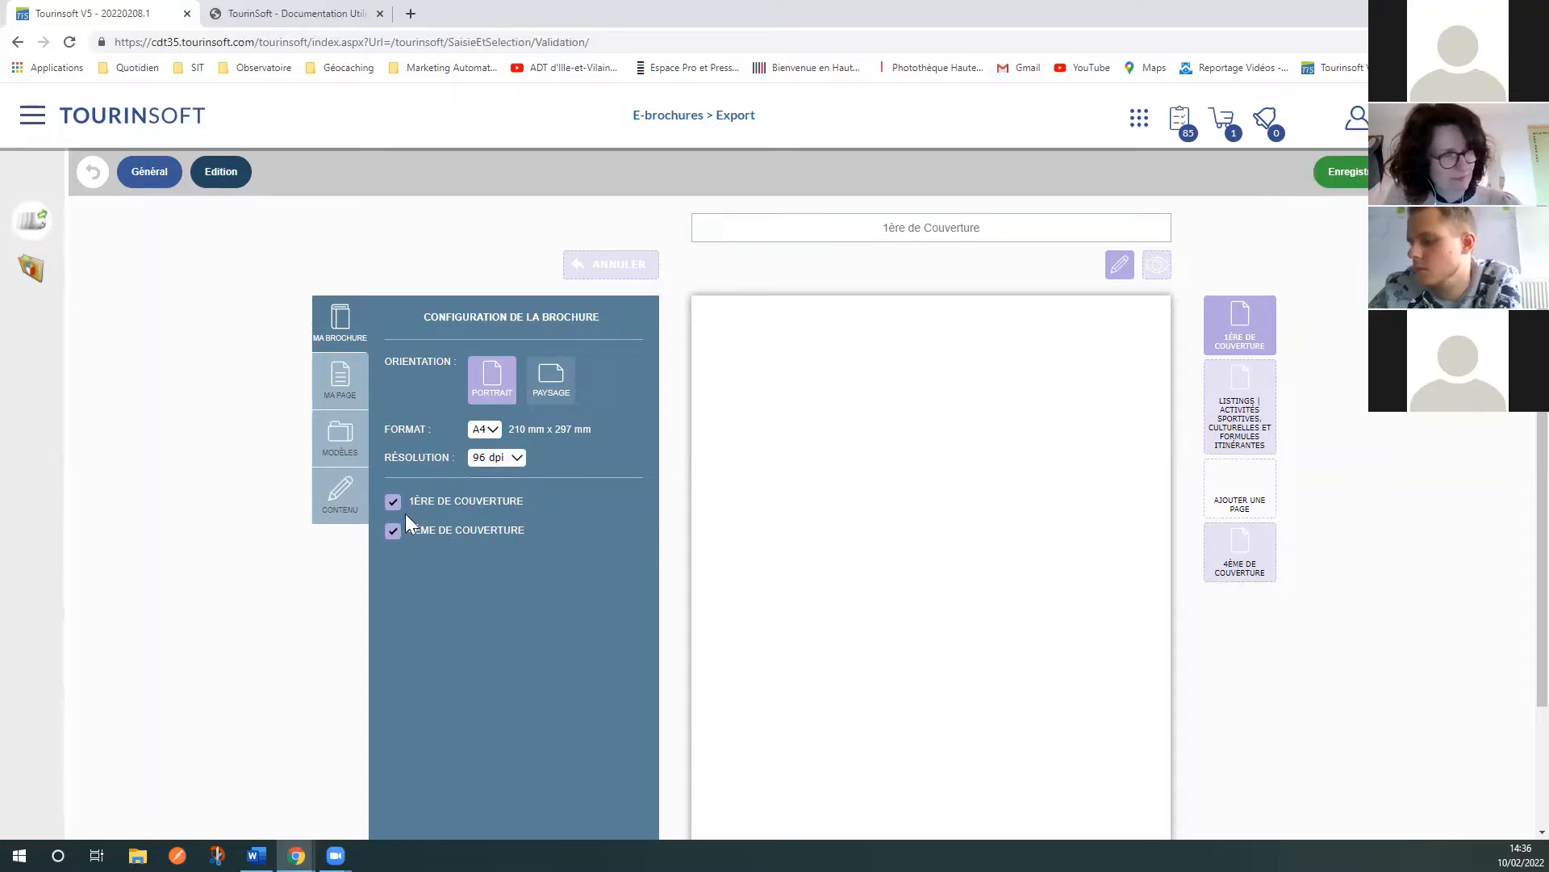
# Step: Remove the front cover (1ère de couverture) and back cover (4ème de couverture) from the brochure
pyautogui.click(393, 506)
pyautogui.click(393, 549)
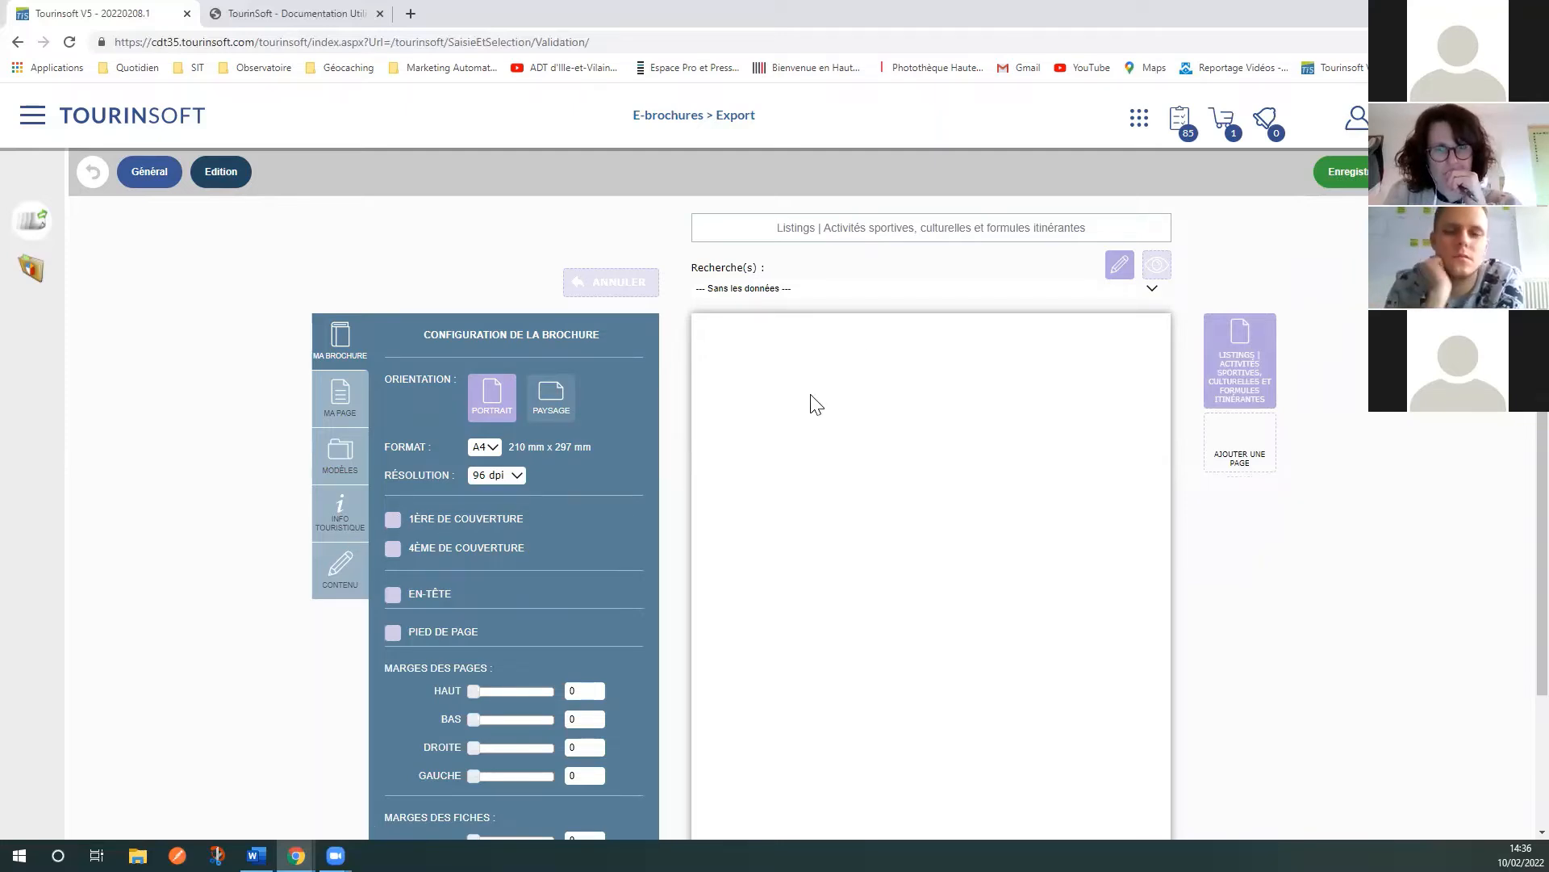
# Step: Add the front cover (1ère de couverture) and back cover (4ème de couverture) back to the brochure
pyautogui.click(393, 521)
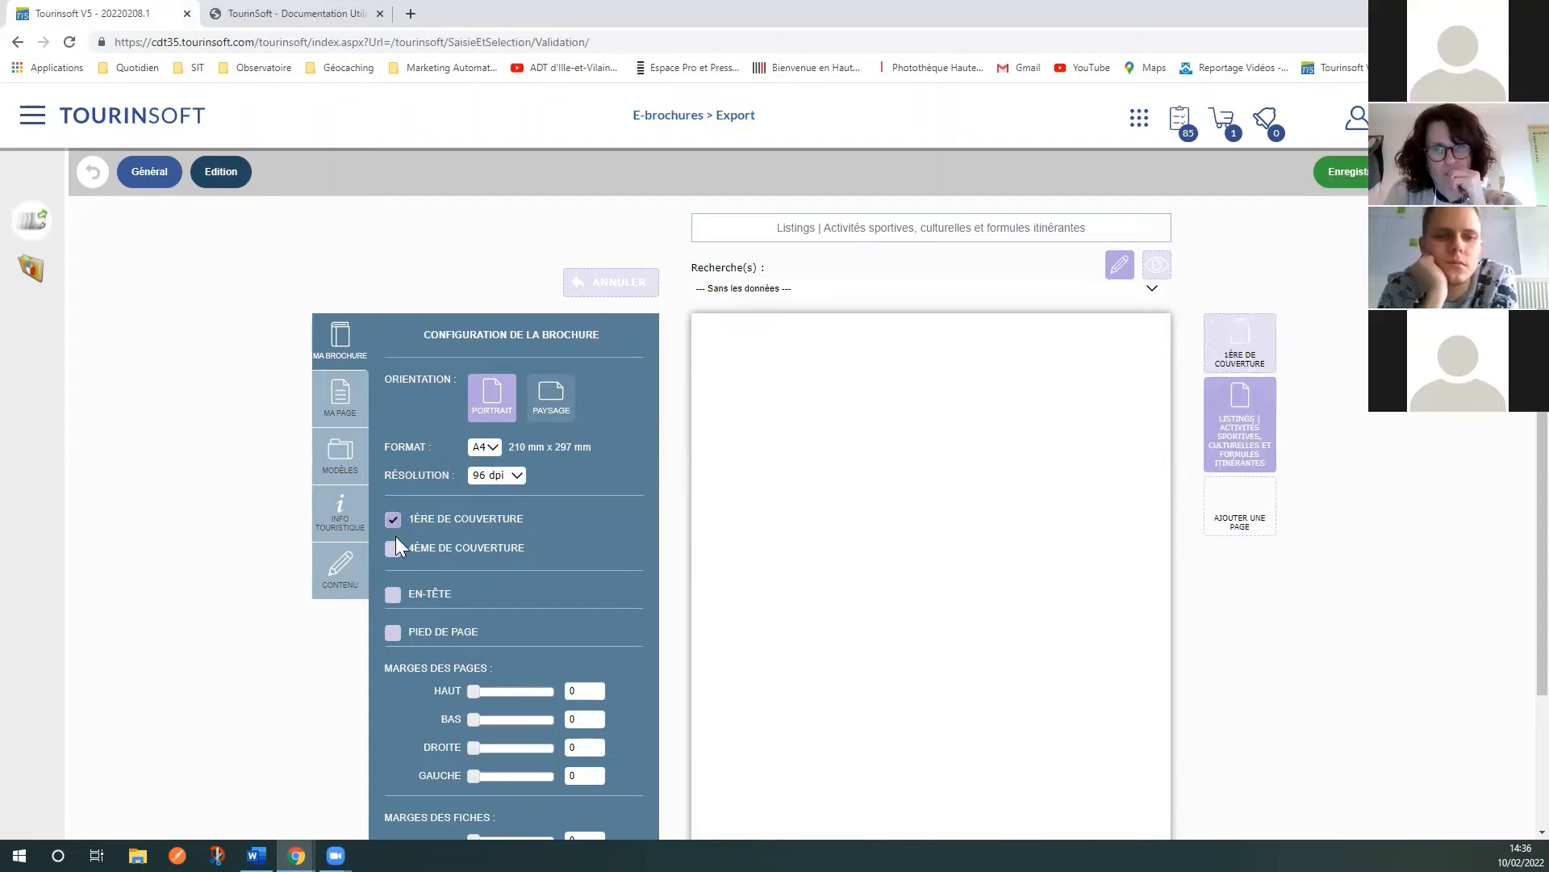
pyautogui.click(394, 550)
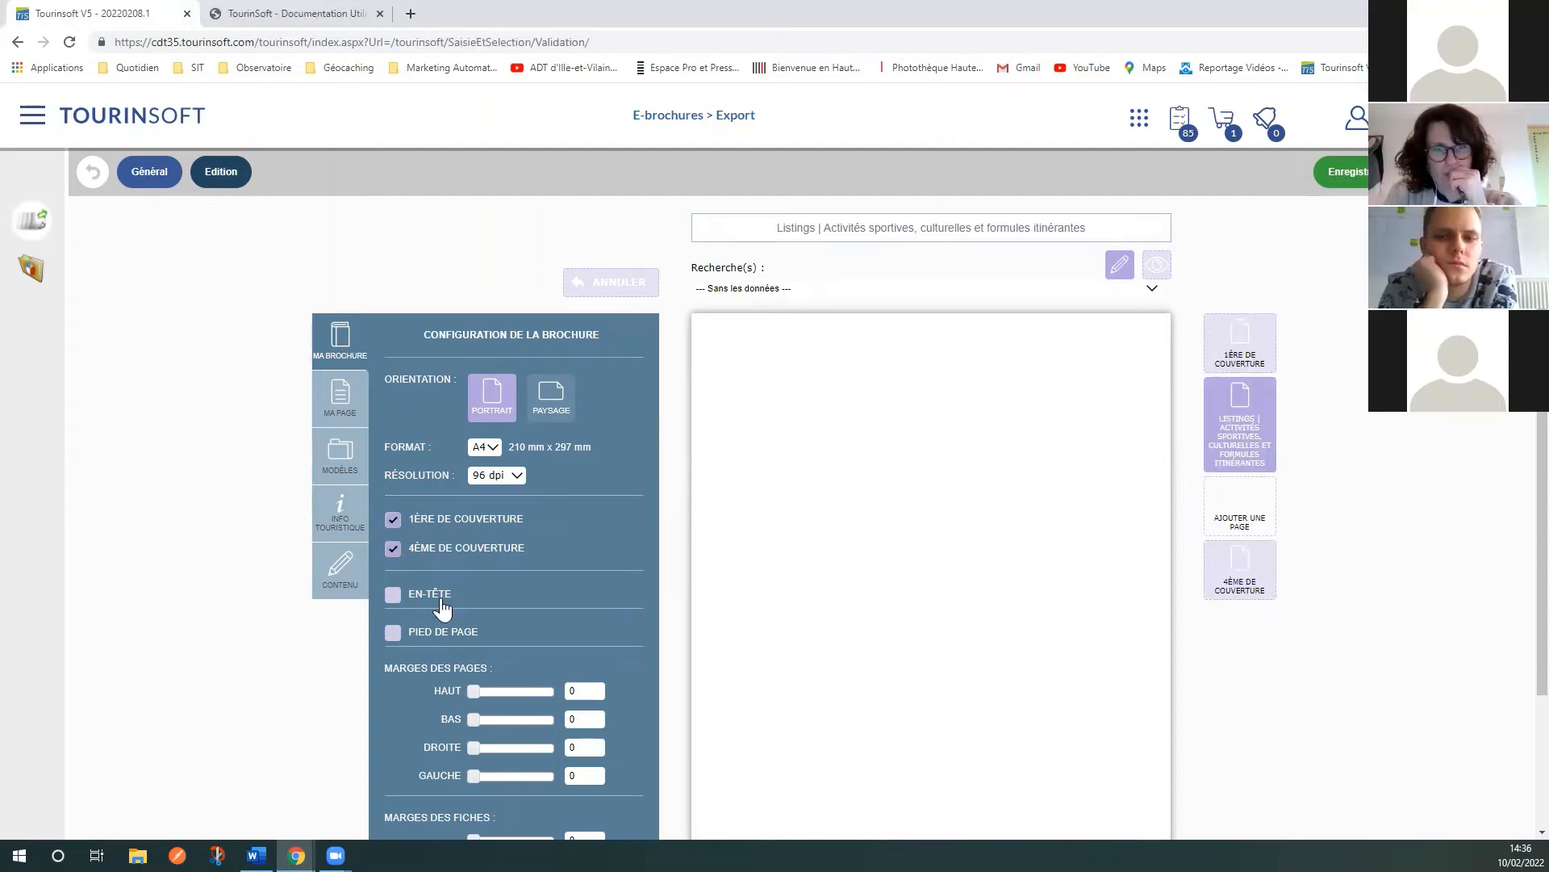
# Step: Try out the page margin and record margin (marges des fiches) settings, leaving them all at 0
pyautogui.scroll(-2, 554, 625)
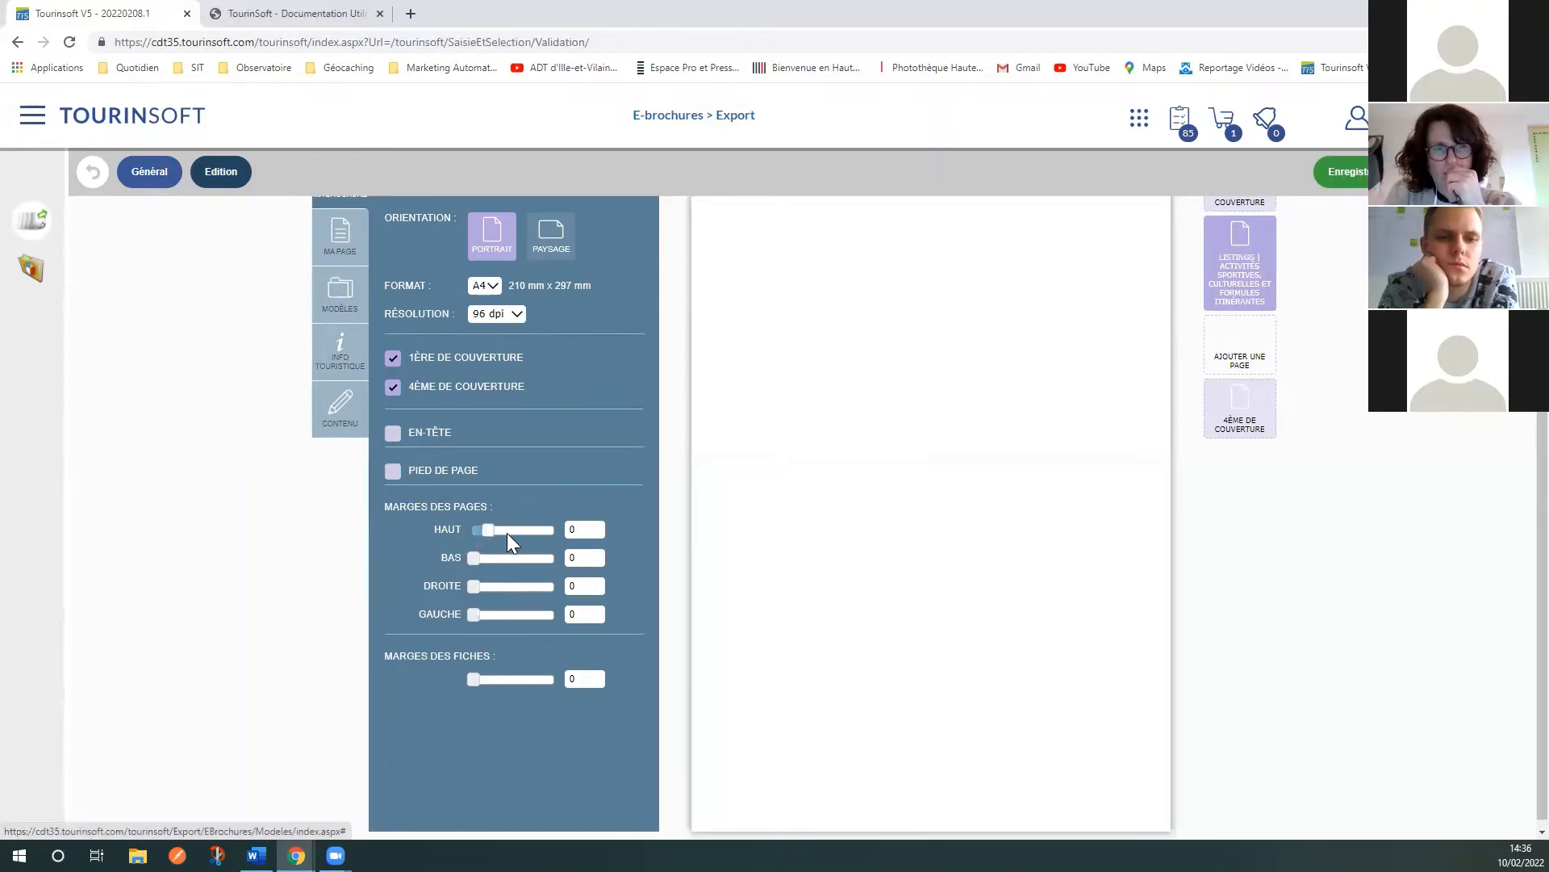
pyautogui.moveTo(477, 557); pyautogui.dragTo(457, 617)
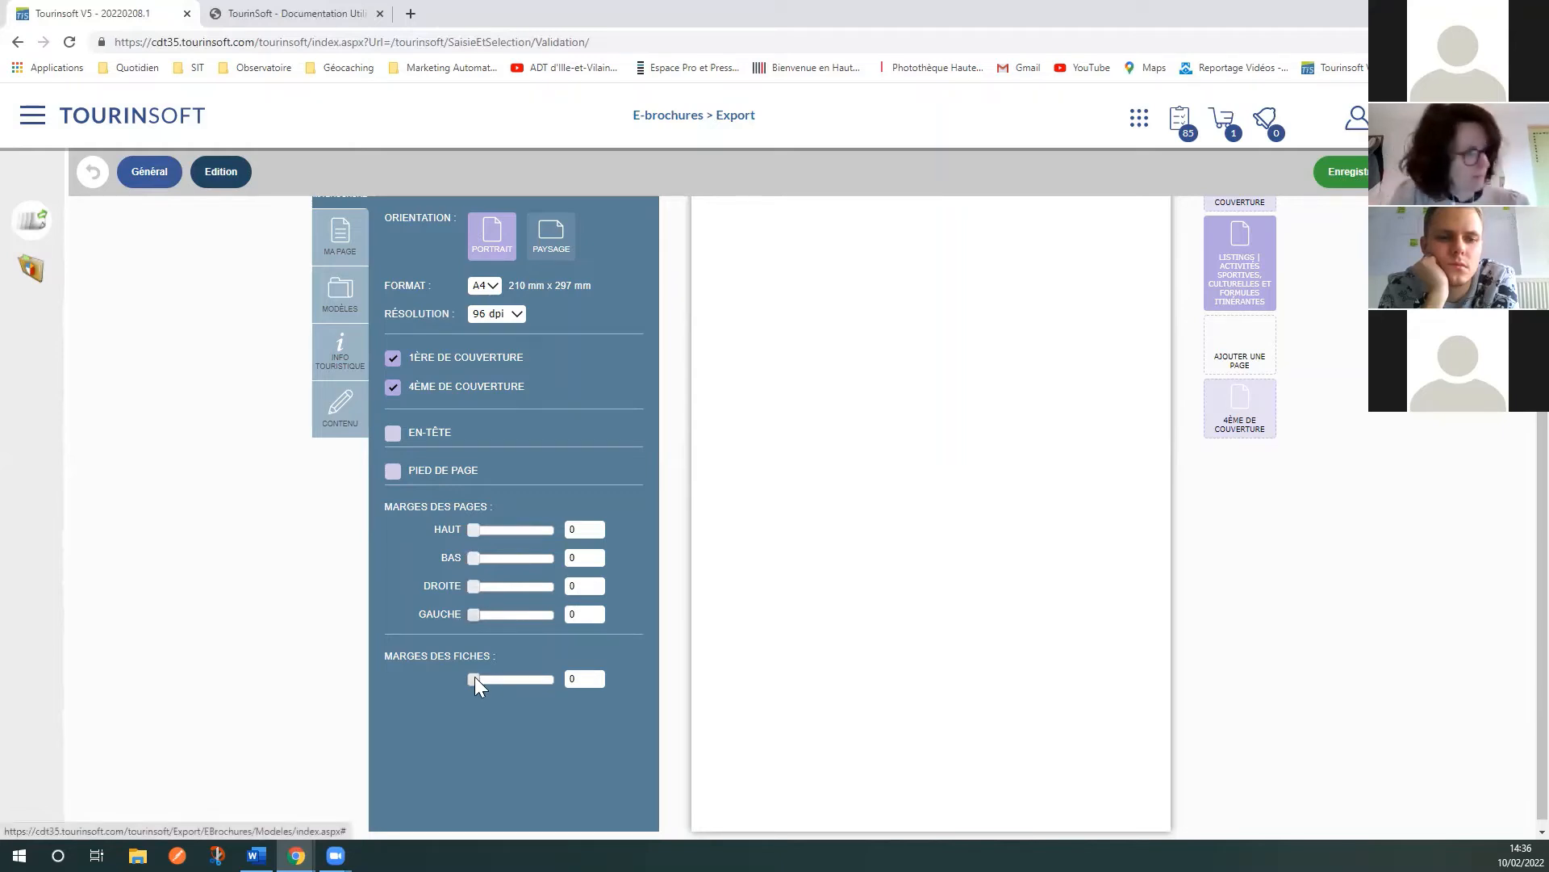
pyautogui.moveTo(475, 679); pyautogui.dragTo(439, 683)
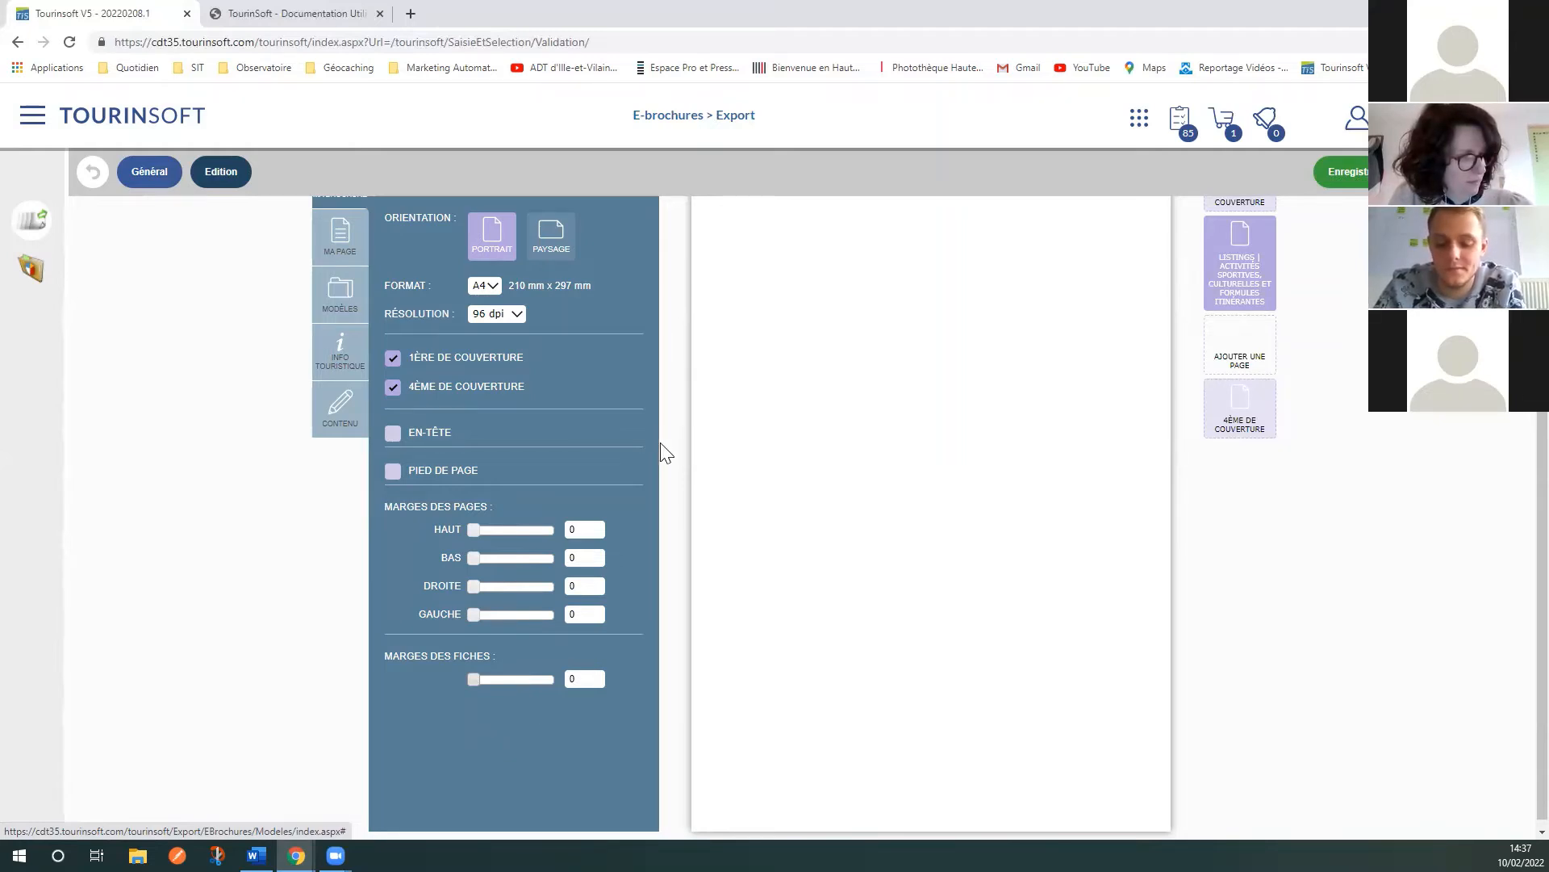
pyautogui.scroll(2, 666, 484)
pyautogui.scroll(-1, 635, 484)
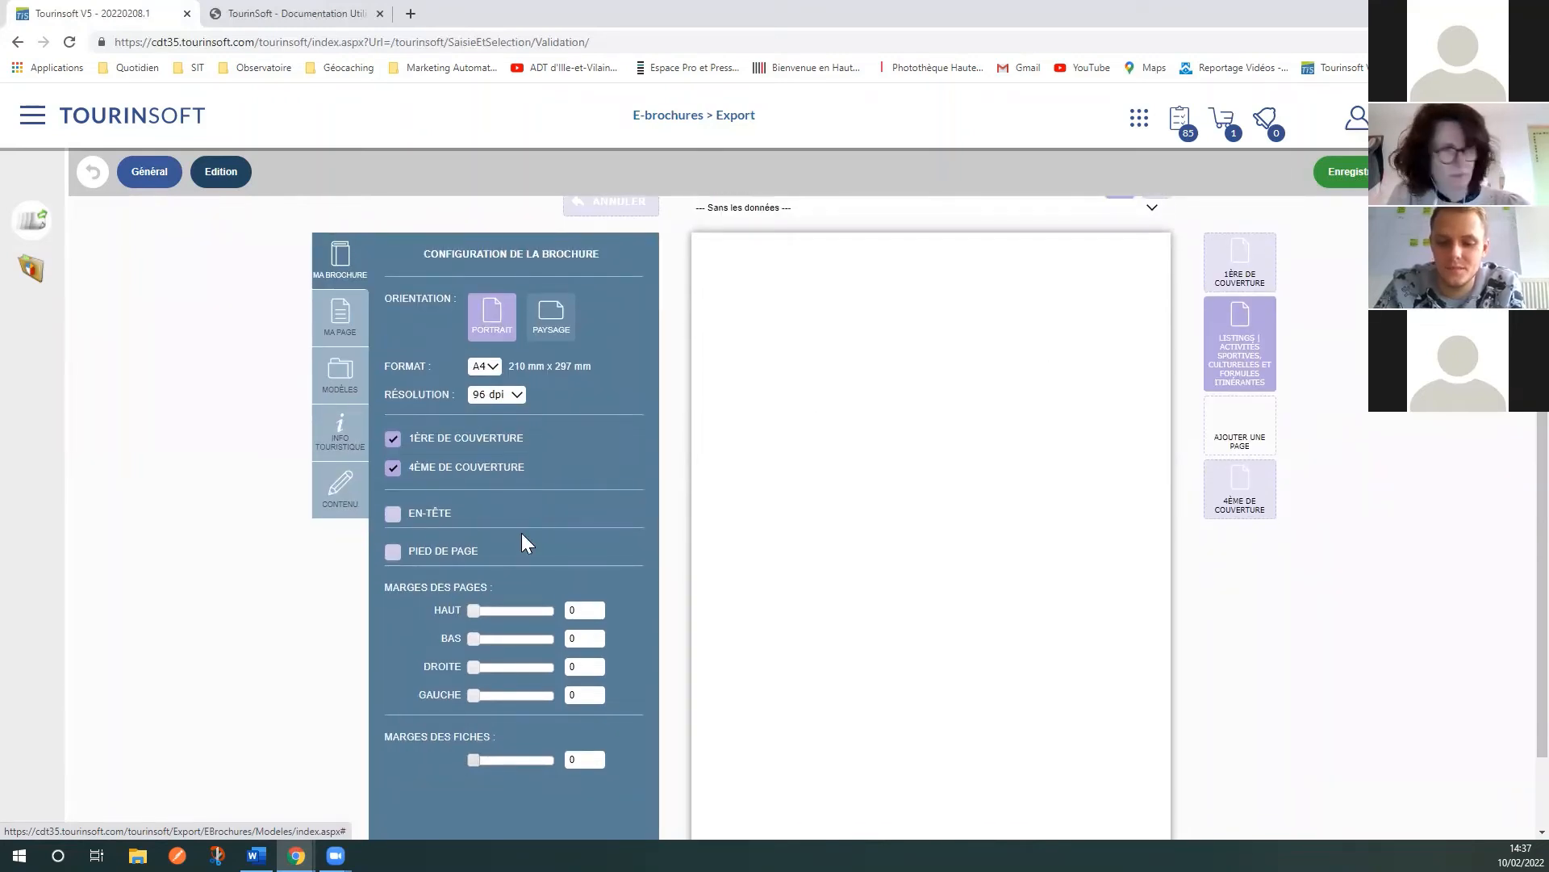
pyautogui.scroll(1, 710, 460)
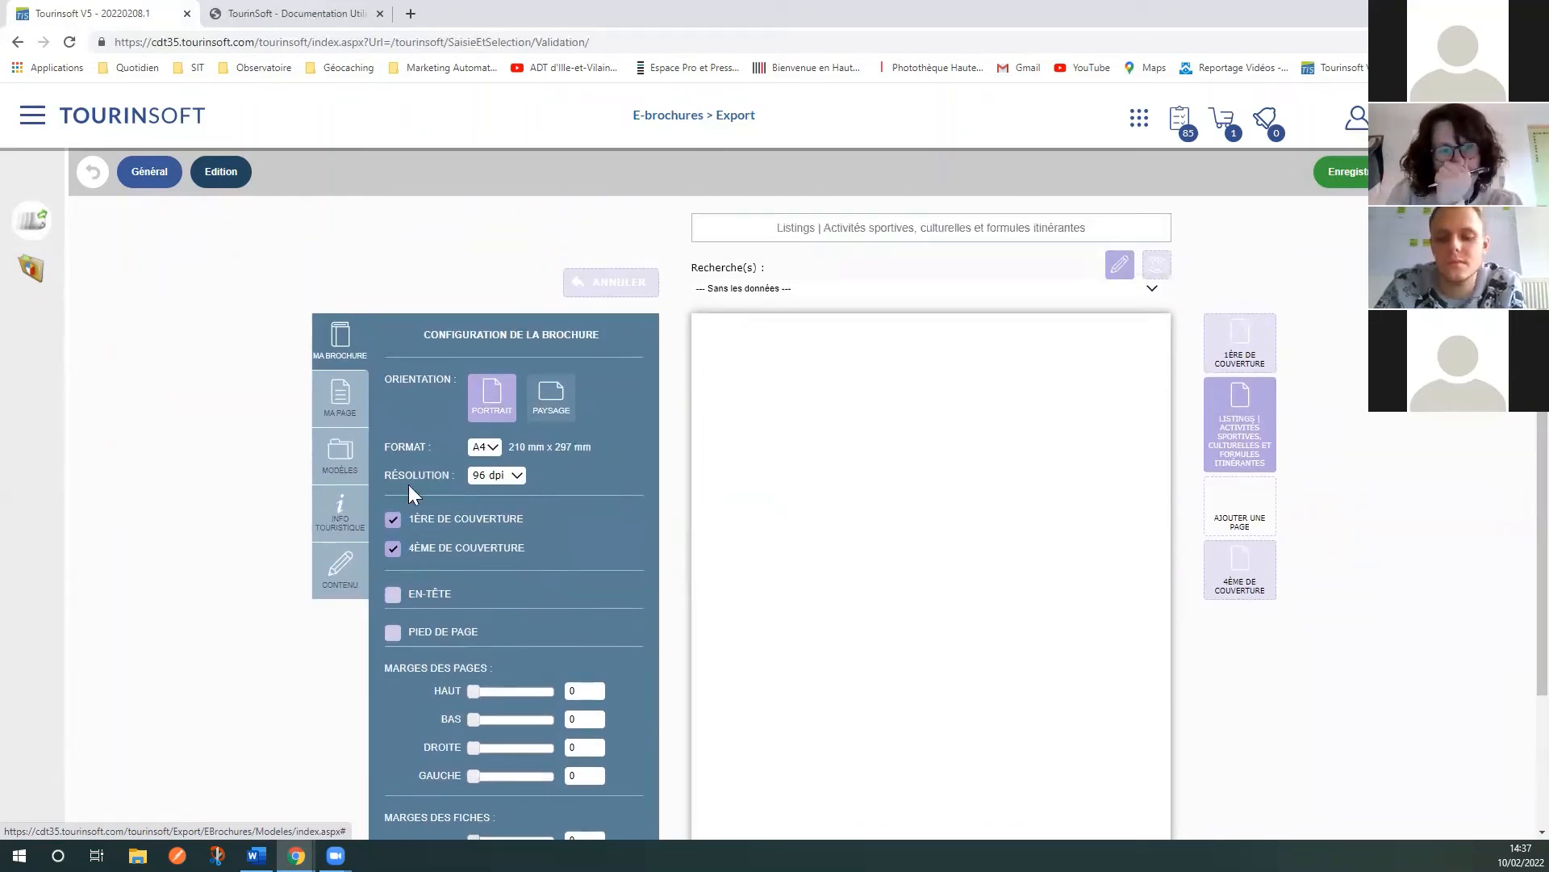
# Step: Go through the cover and listing pages, add an editorial page to the brochure, and return to the front cover
pyautogui.click(1217, 355)
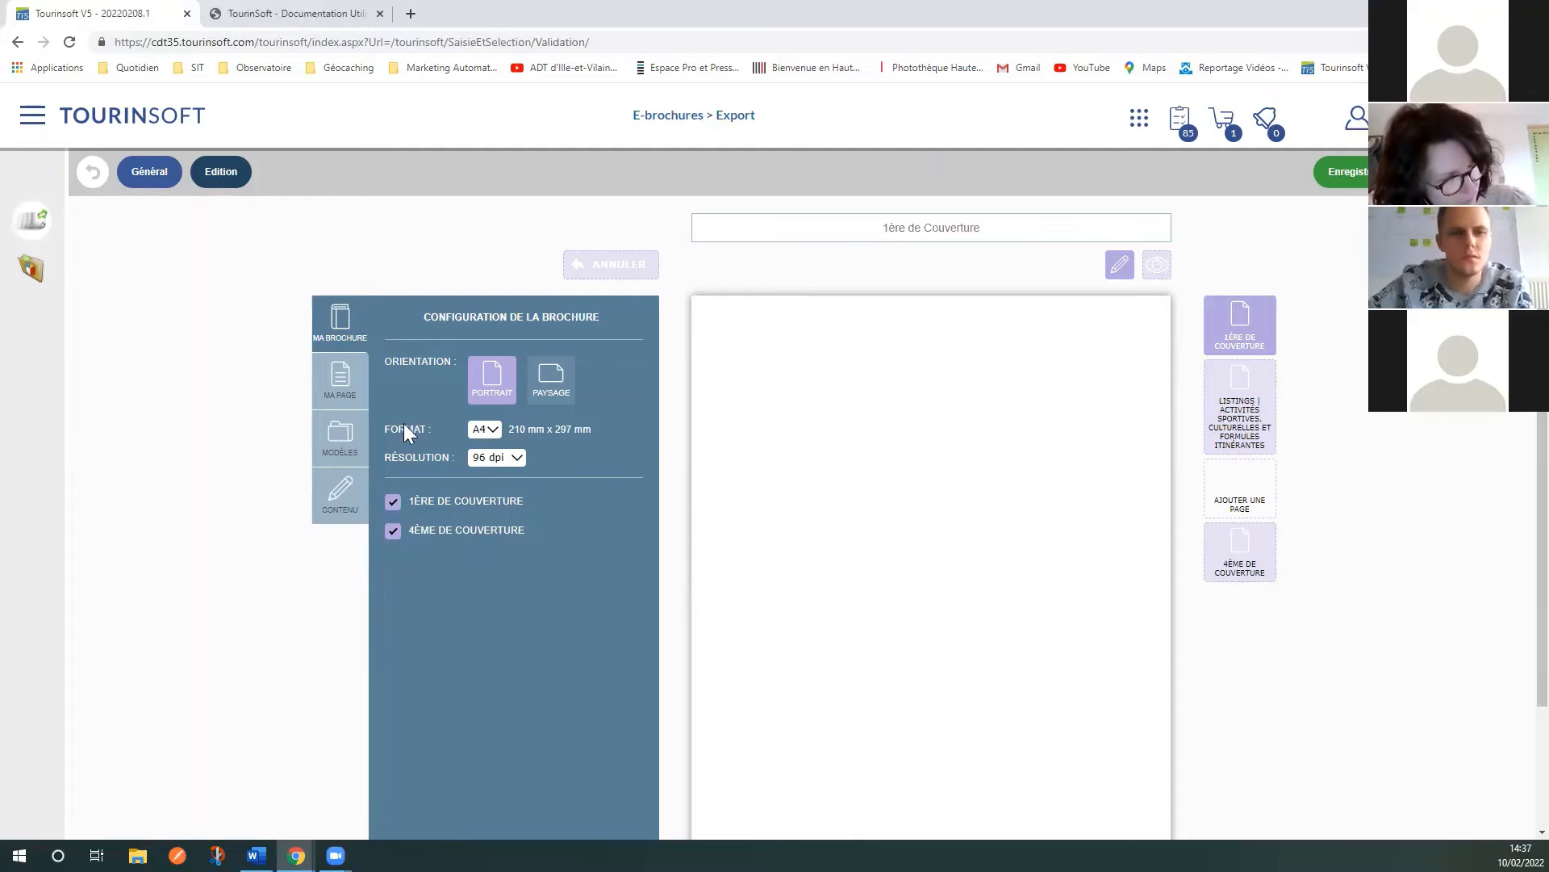
pyautogui.click(1261, 412)
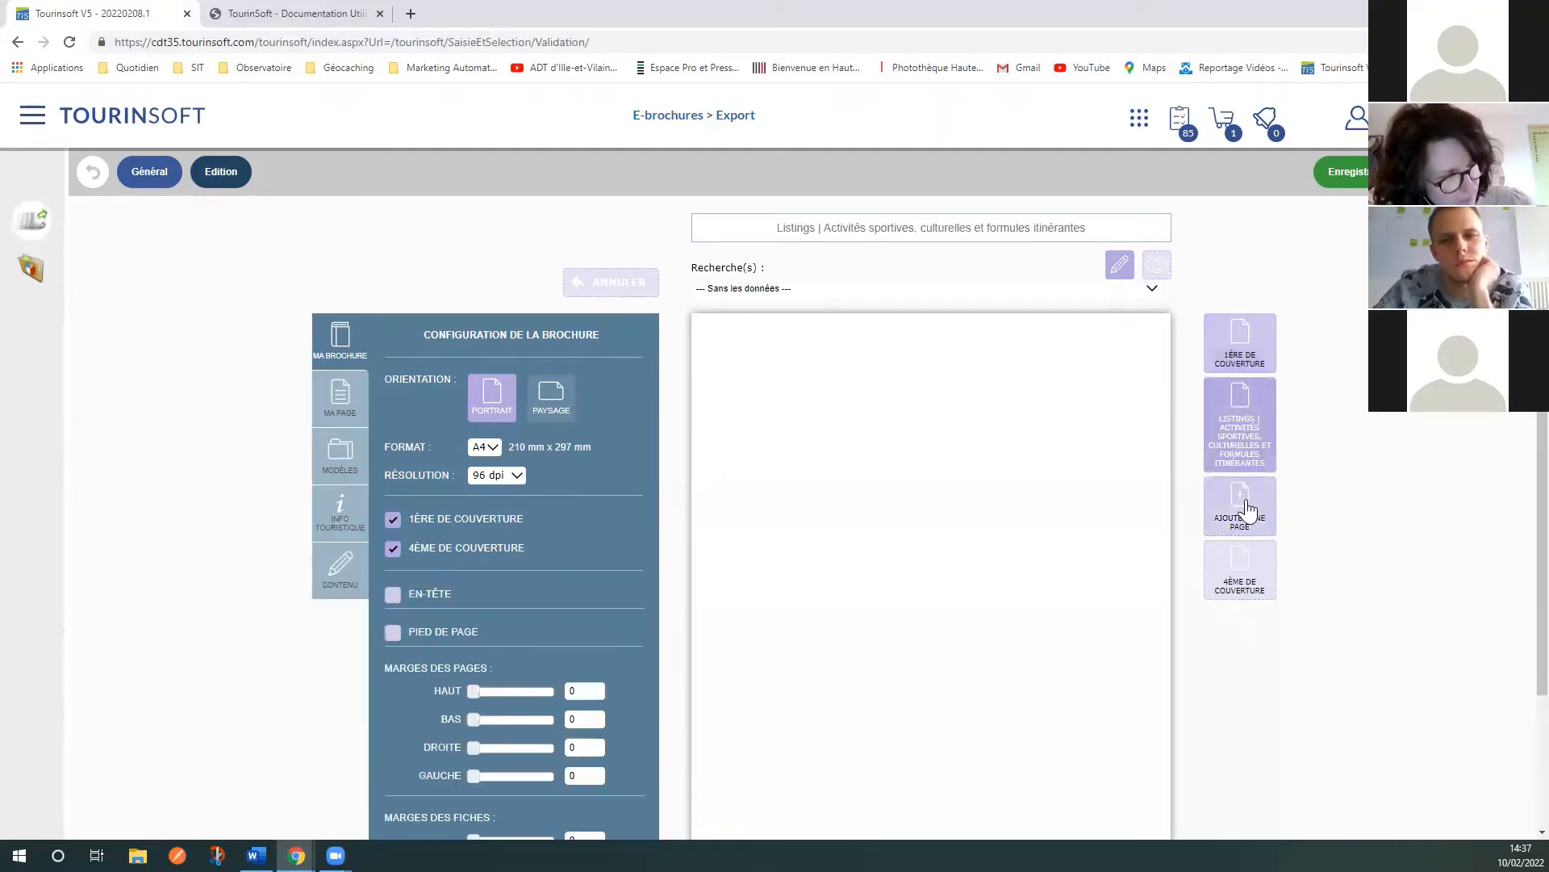
pyautogui.click(1240, 587)
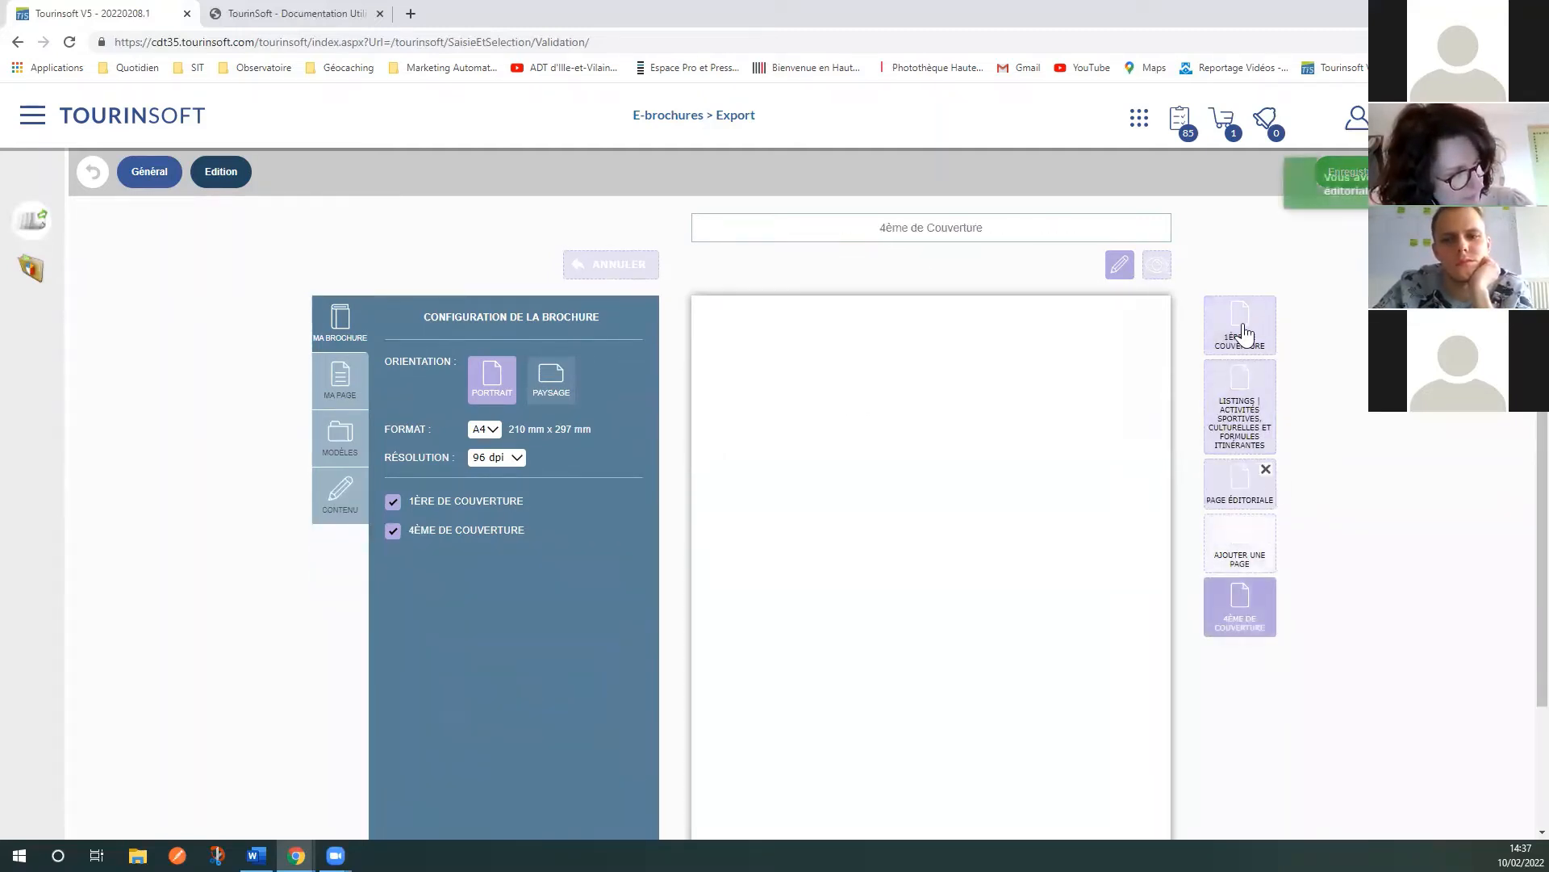
pyautogui.click(1242, 330)
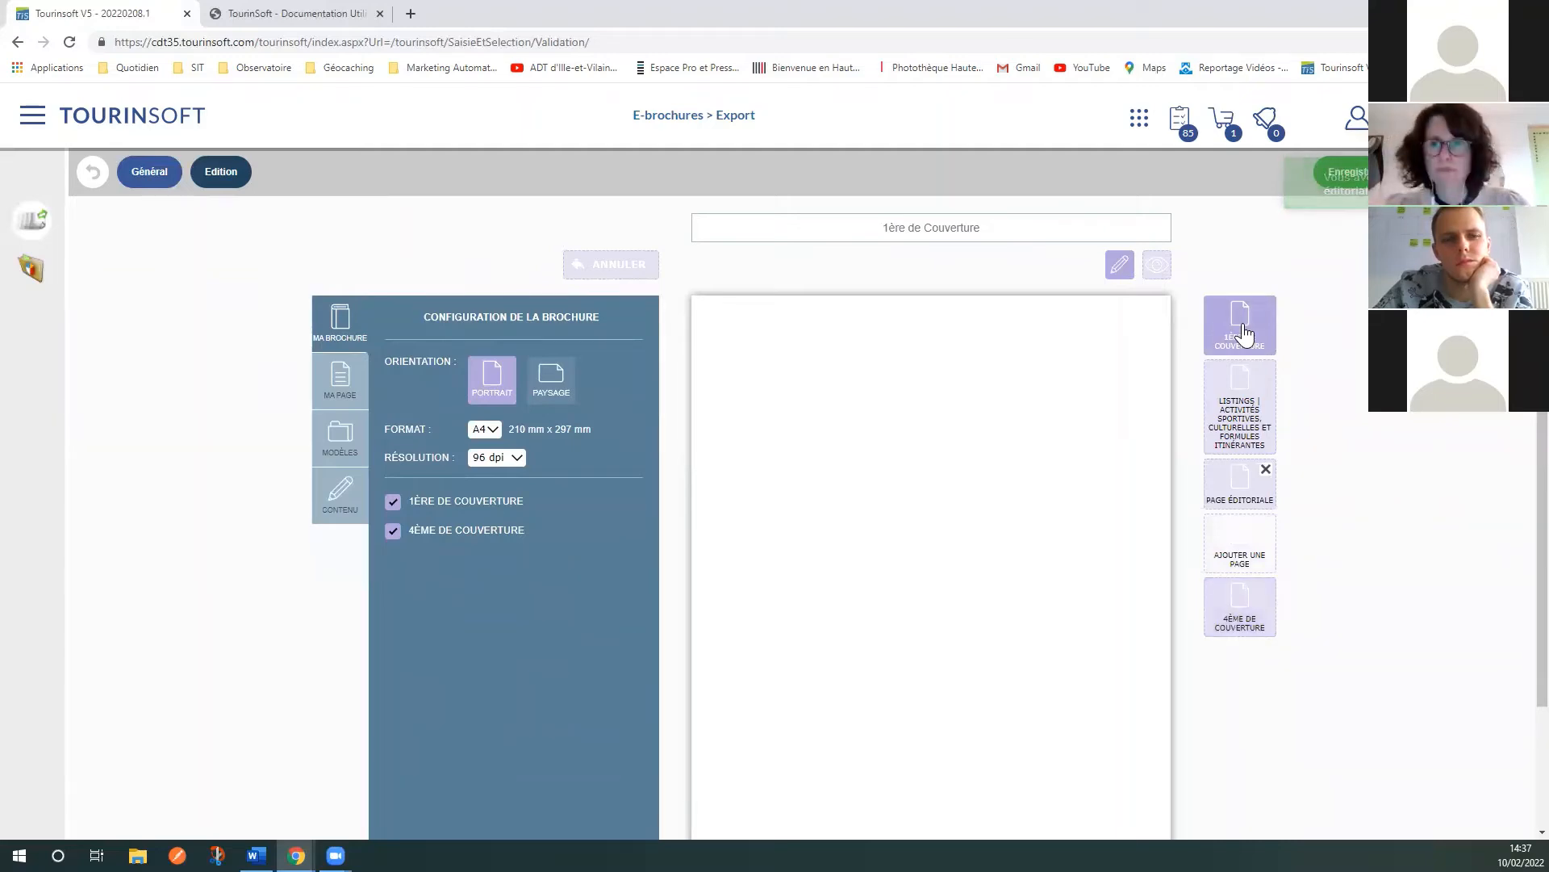
# Step: Try red as the front cover's page background colour and replace it with white, rgba(255,255,255,1)
pyautogui.click(326, 396)
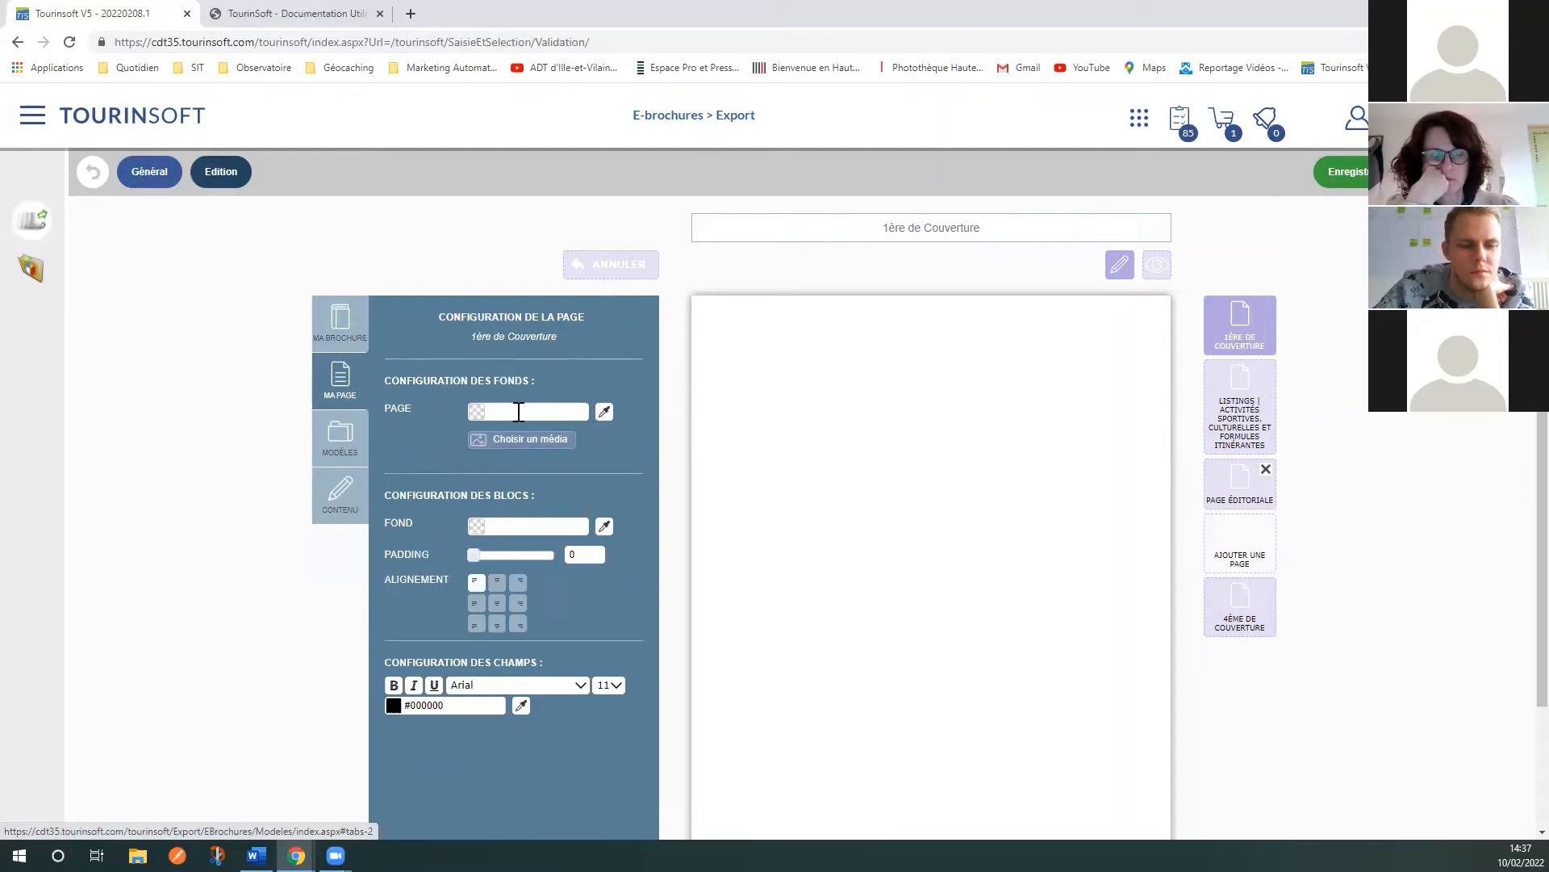
pyautogui.click(604, 411)
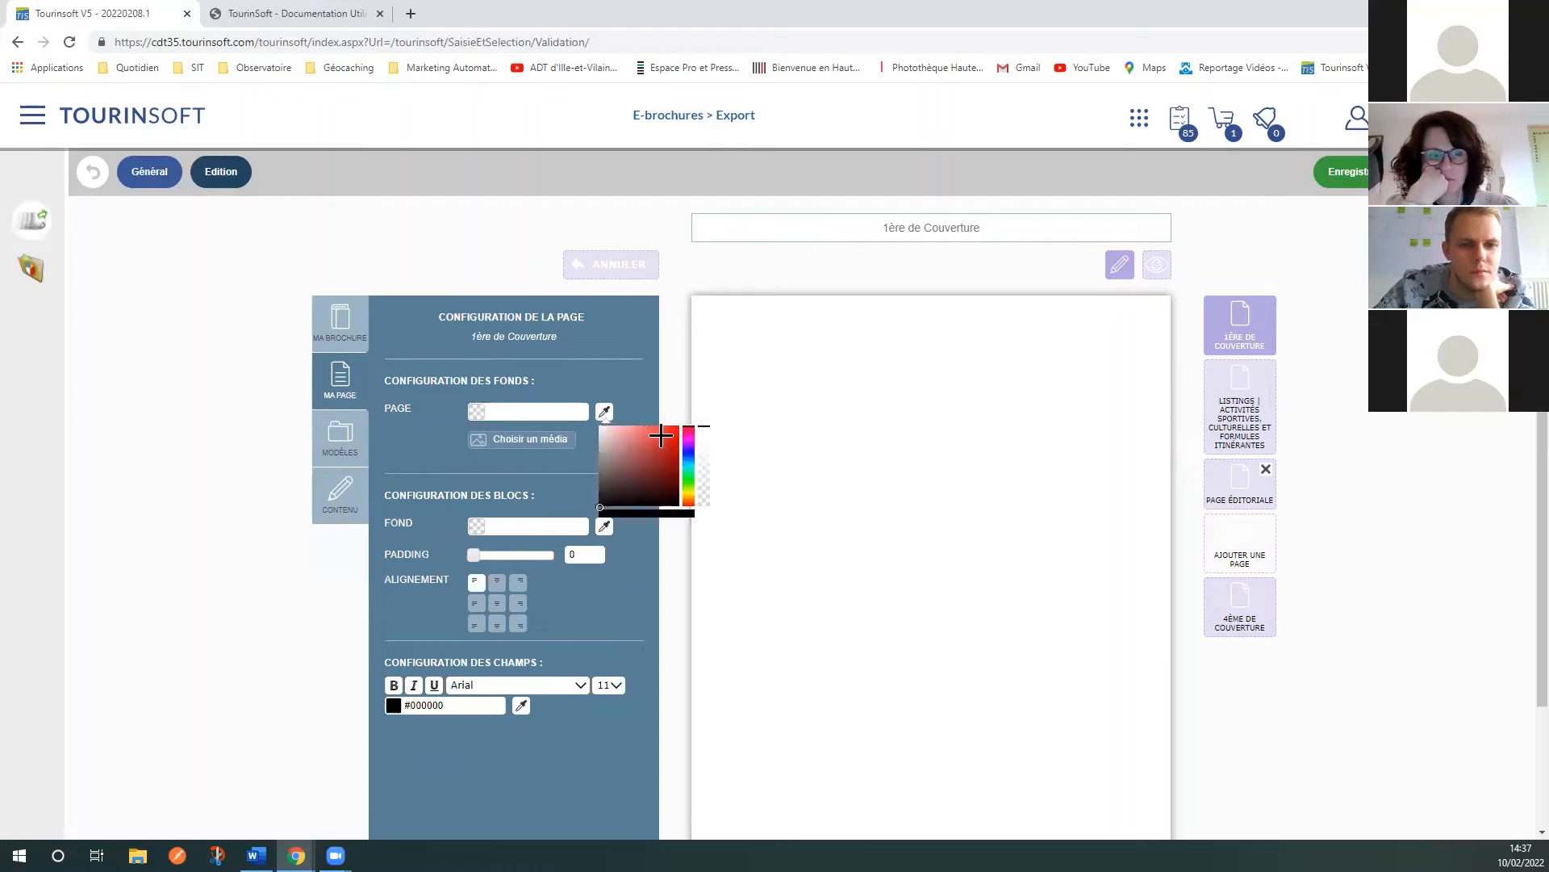
pyautogui.click(779, 411)
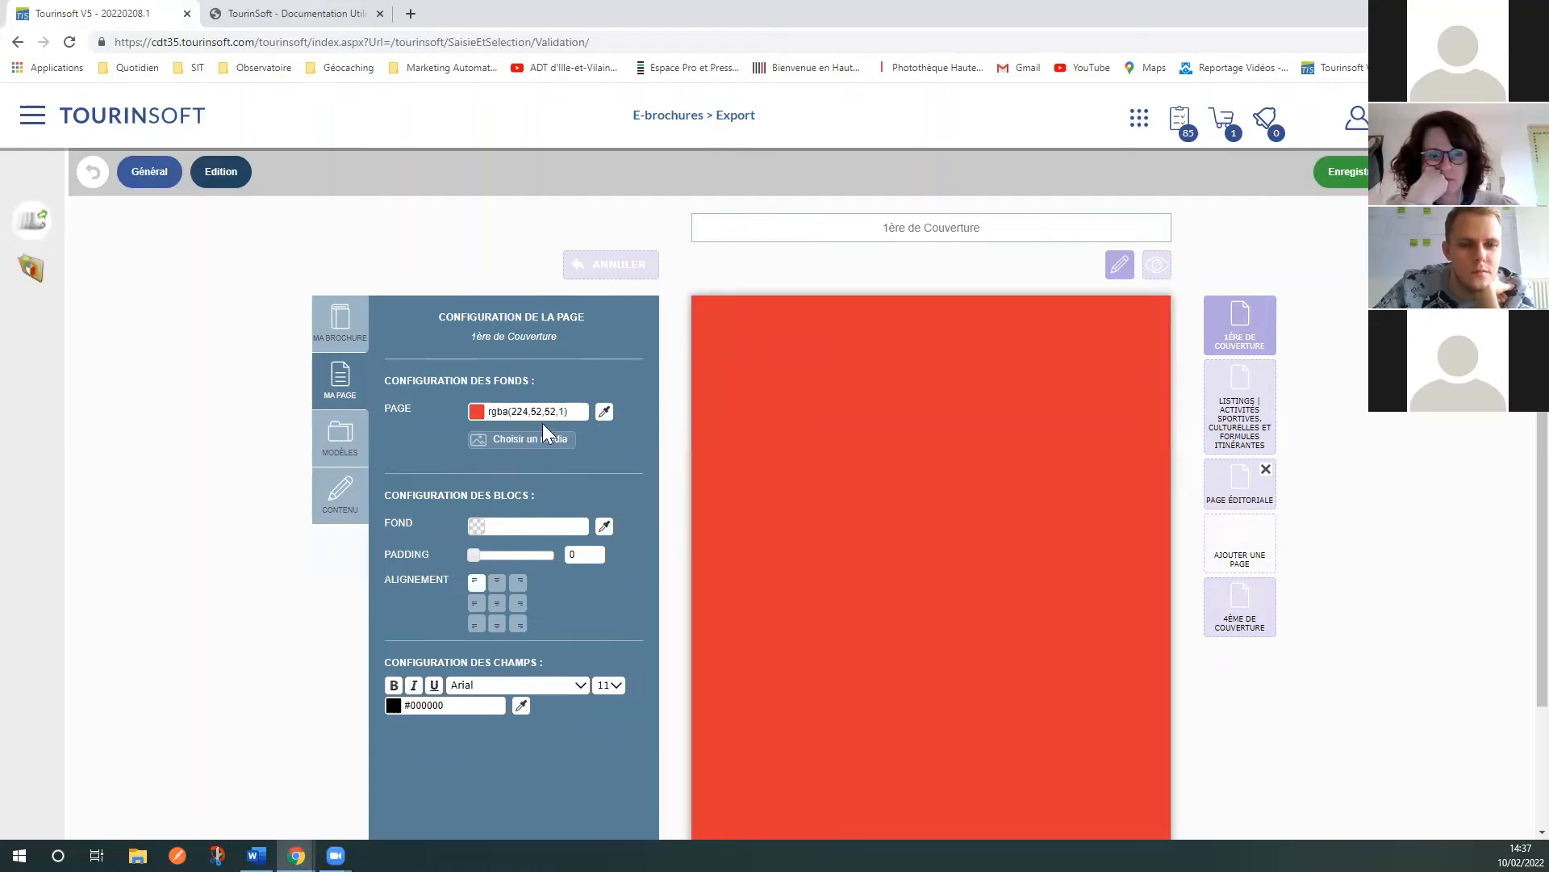
pyautogui.click(562, 411)
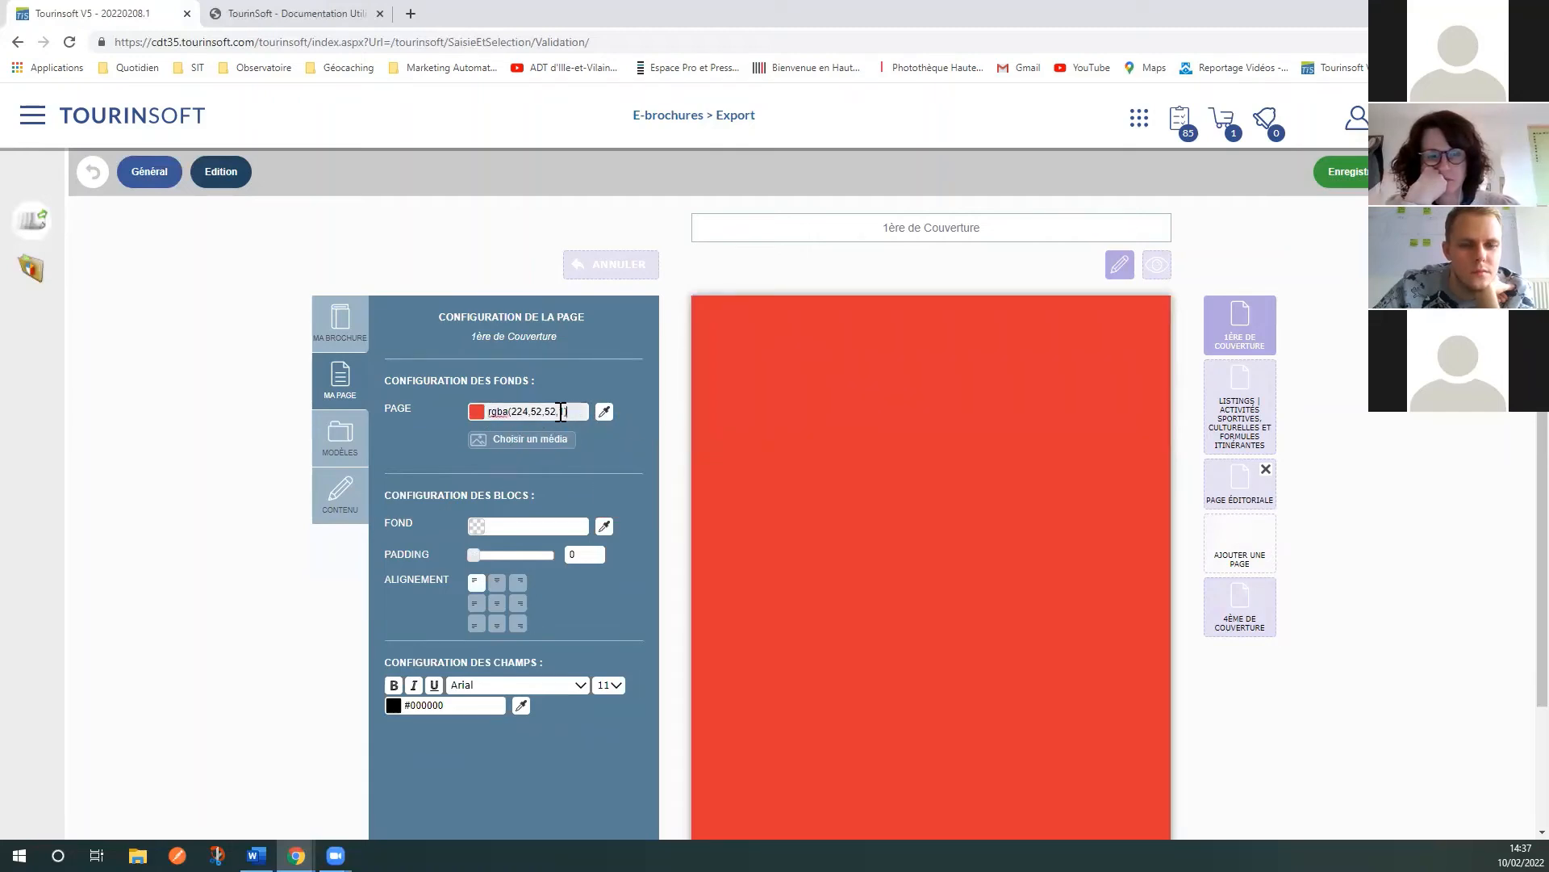
pyautogui.click(604, 412)
pyautogui.click(599, 427)
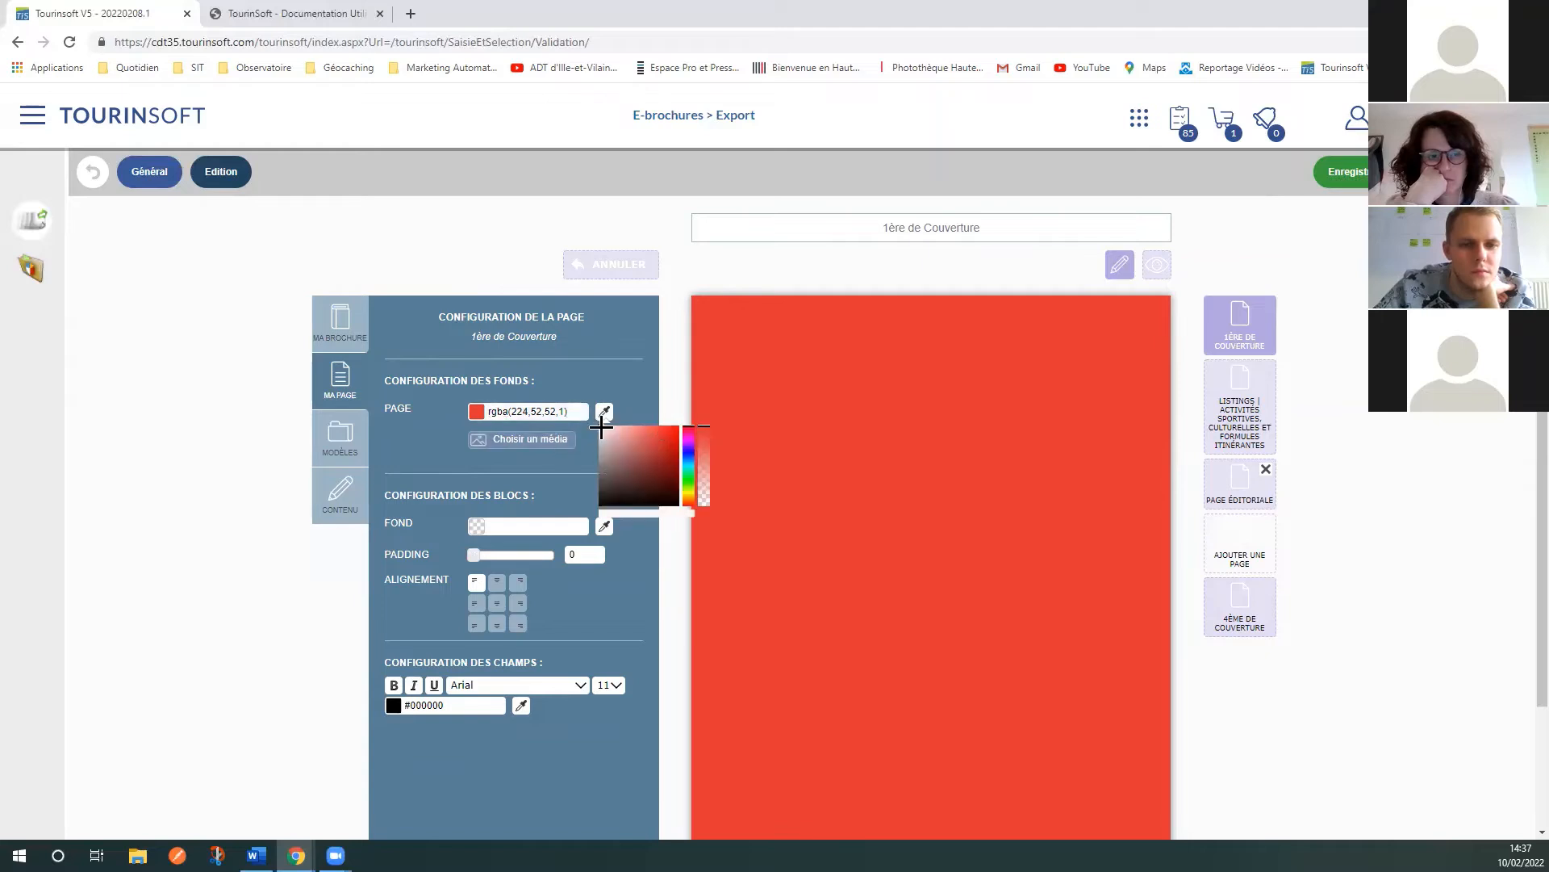
pyautogui.click(628, 382)
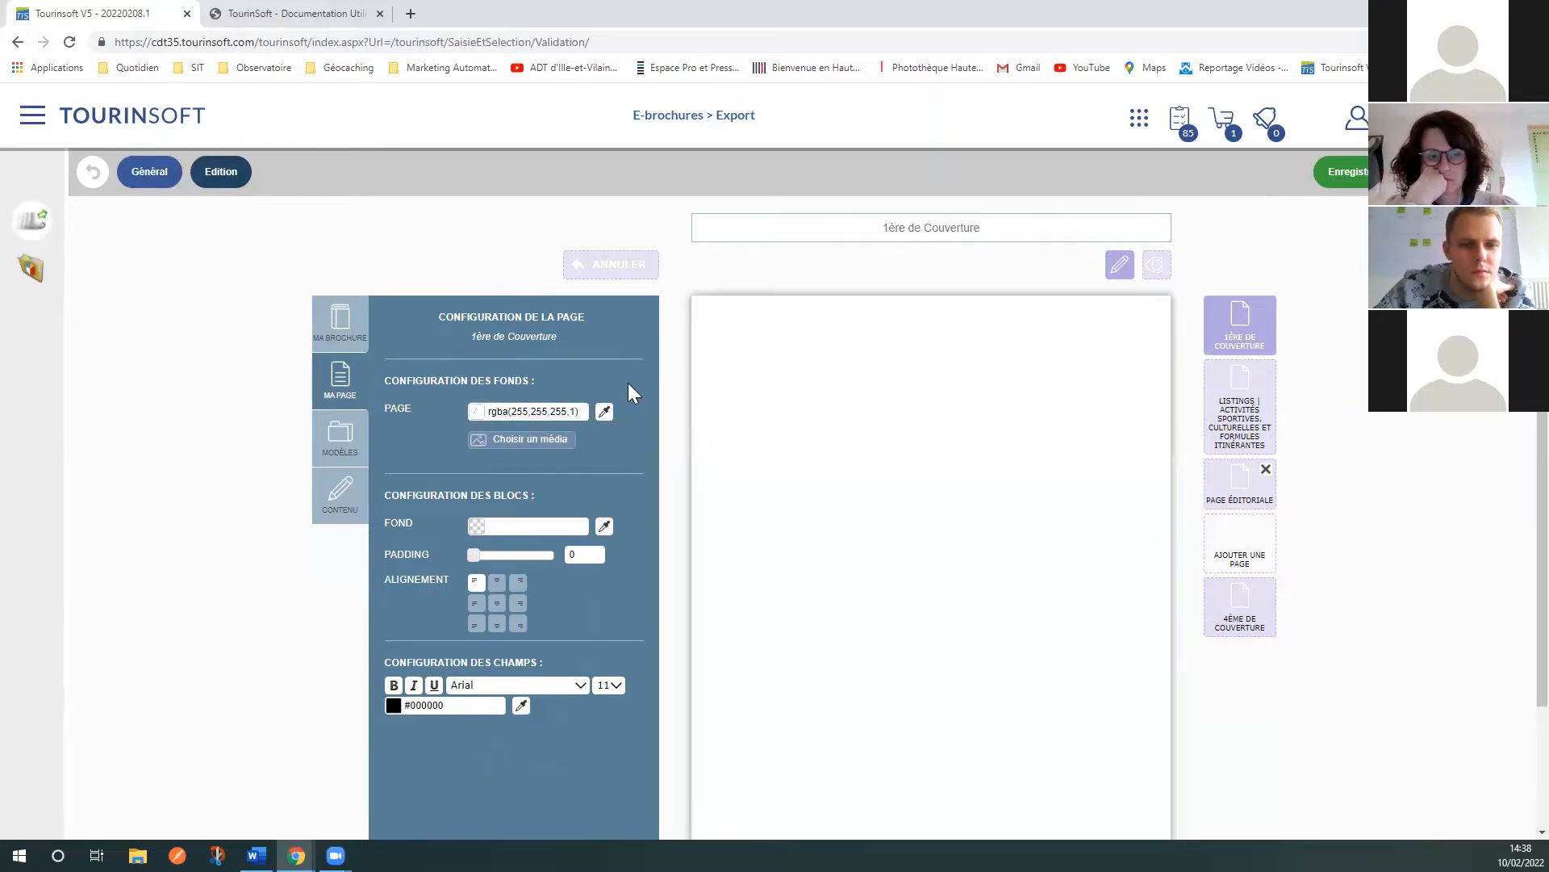
# Step: Try "Fond de page activités" from the Images/_ADT 35/•E-Brochures media folder as the front cover's background image, and remove it again
pyautogui.click(513, 444)
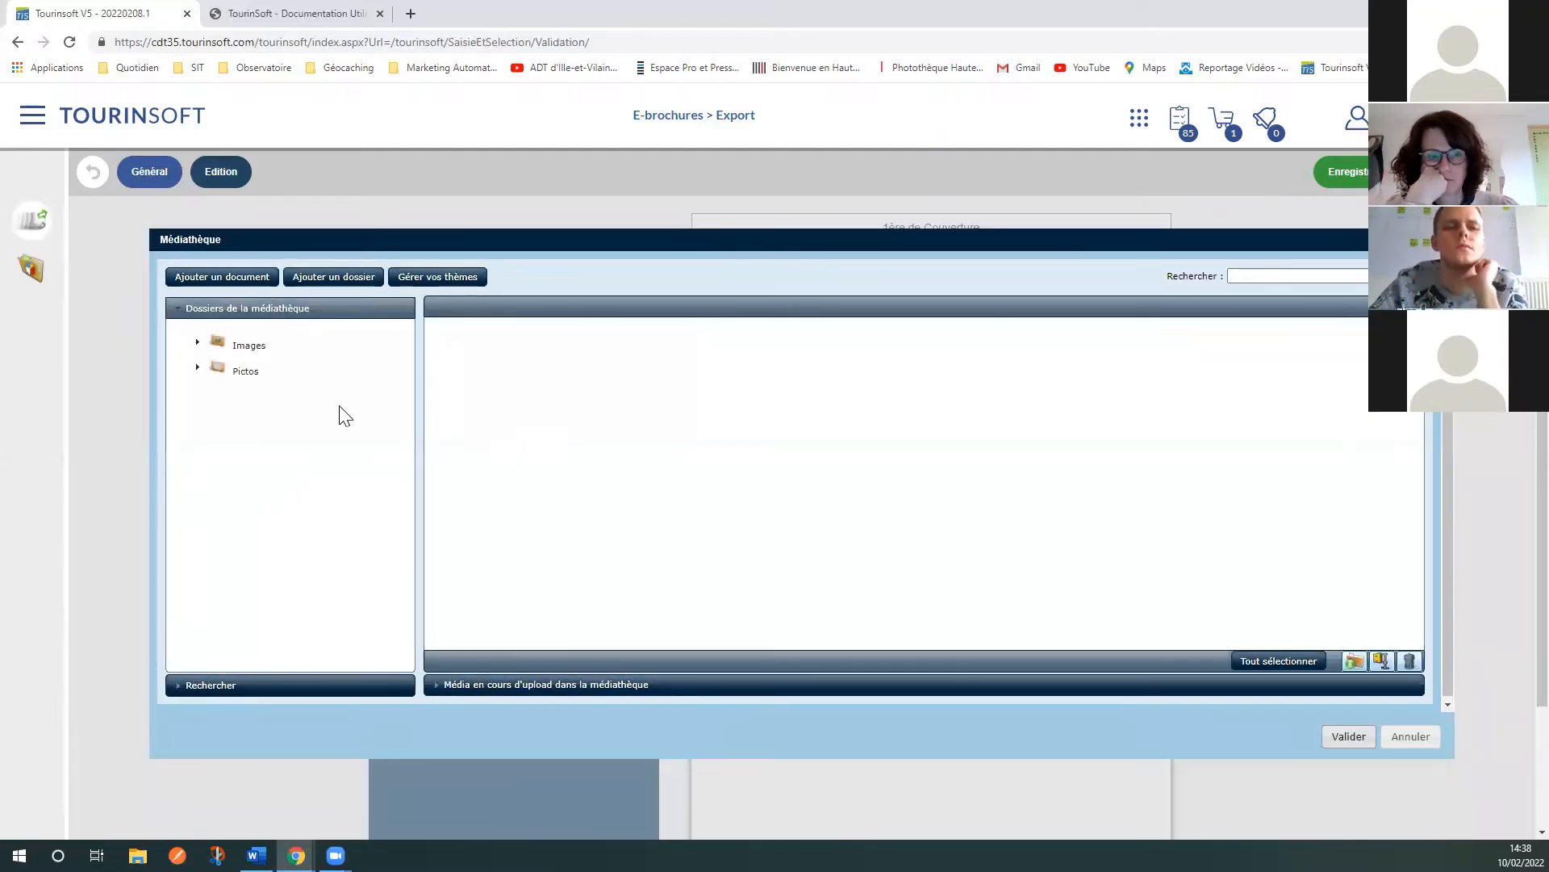
pyautogui.click(194, 345)
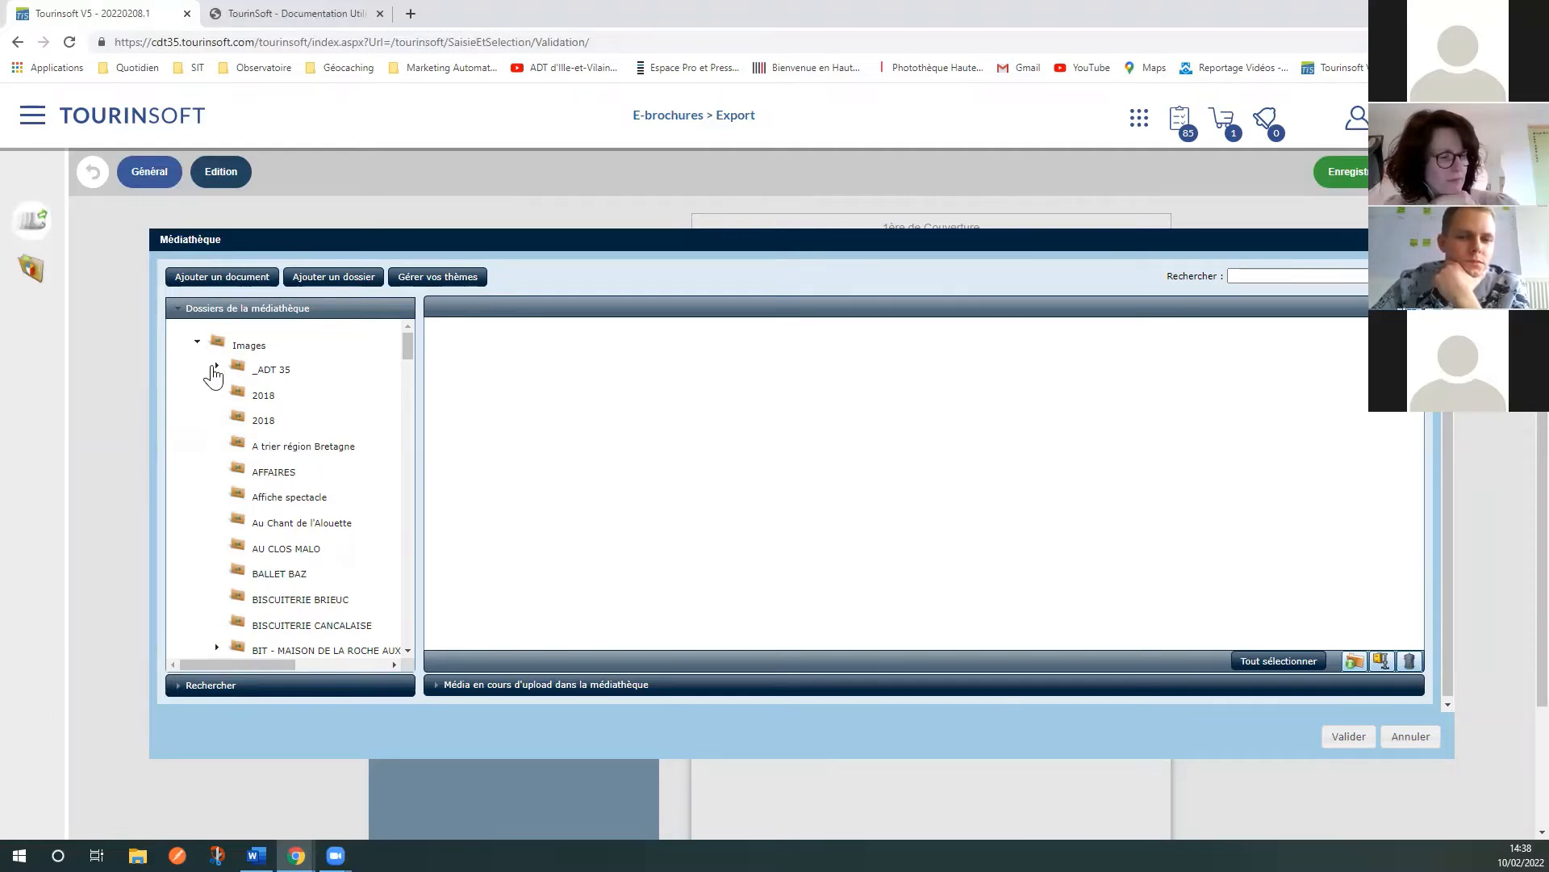
pyautogui.click(216, 369)
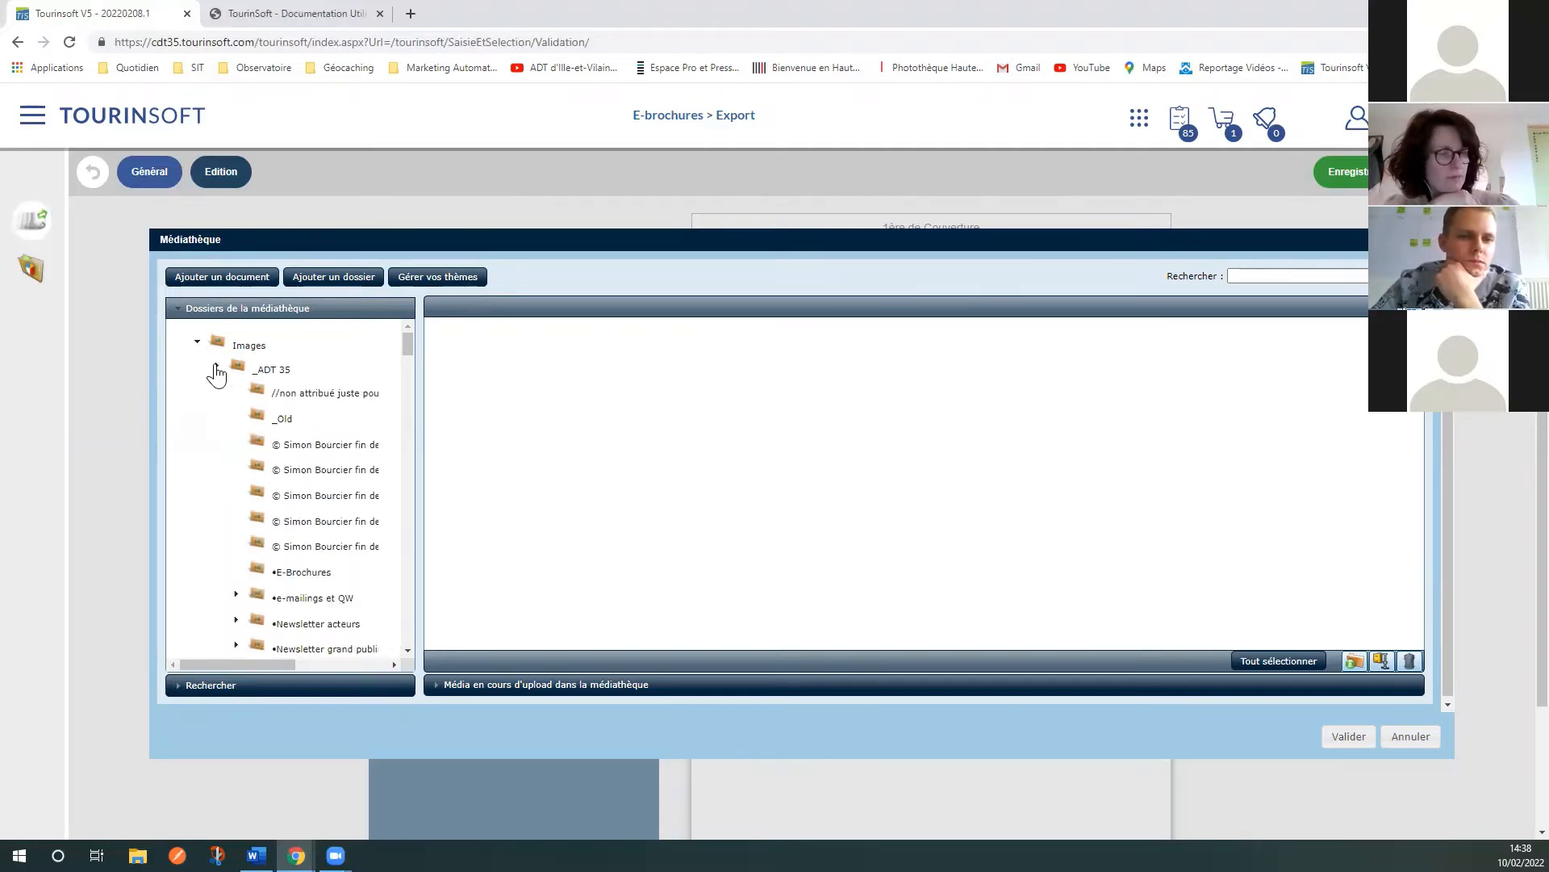
pyautogui.click(286, 573)
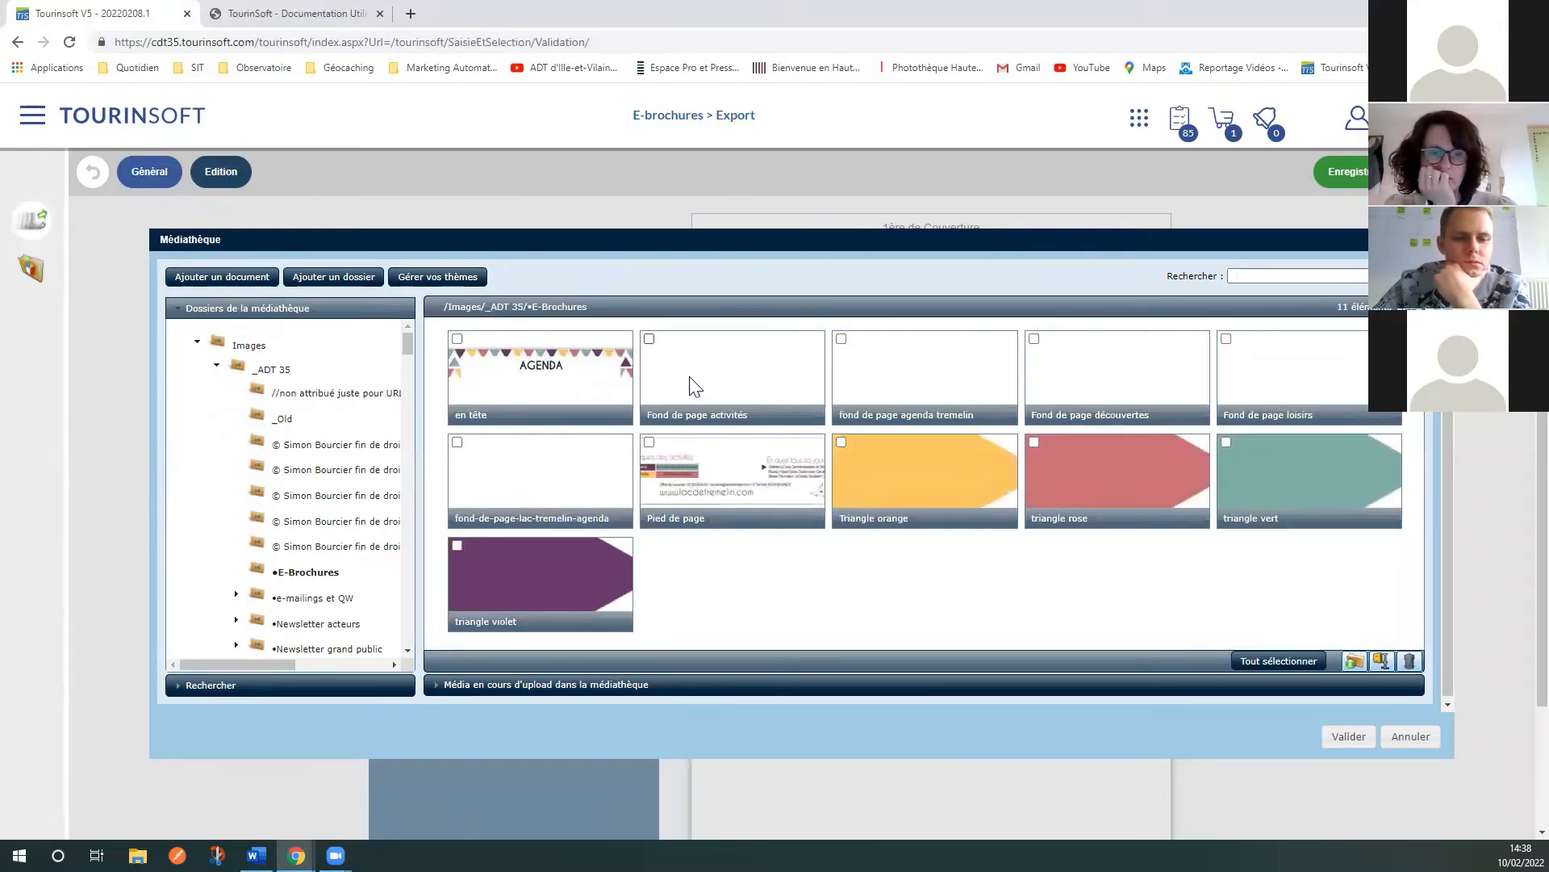
pyautogui.click(649, 338)
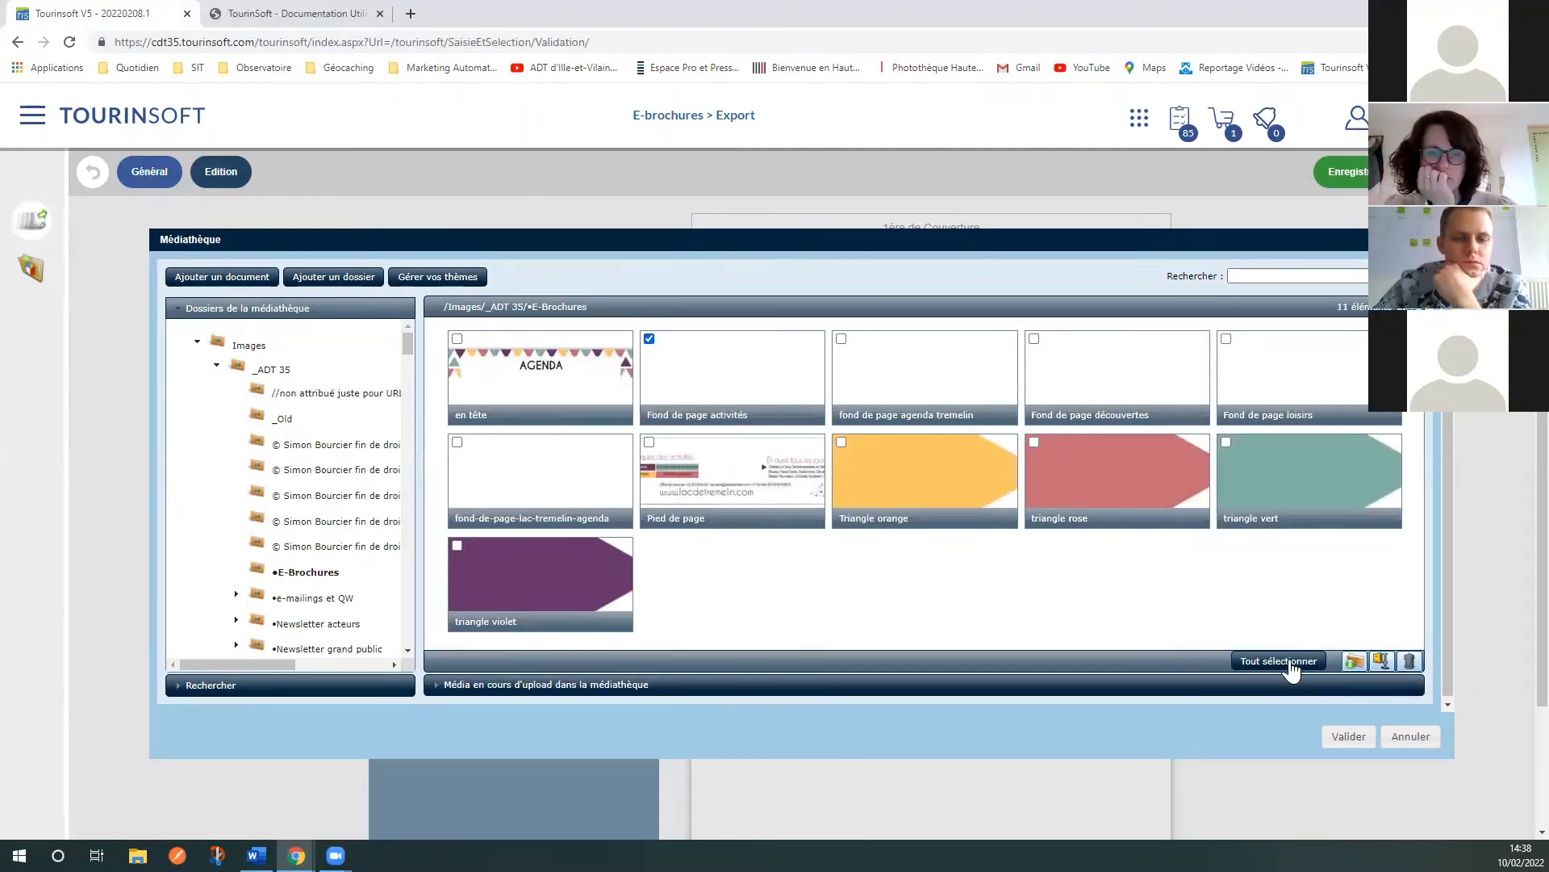
pyautogui.click(1350, 736)
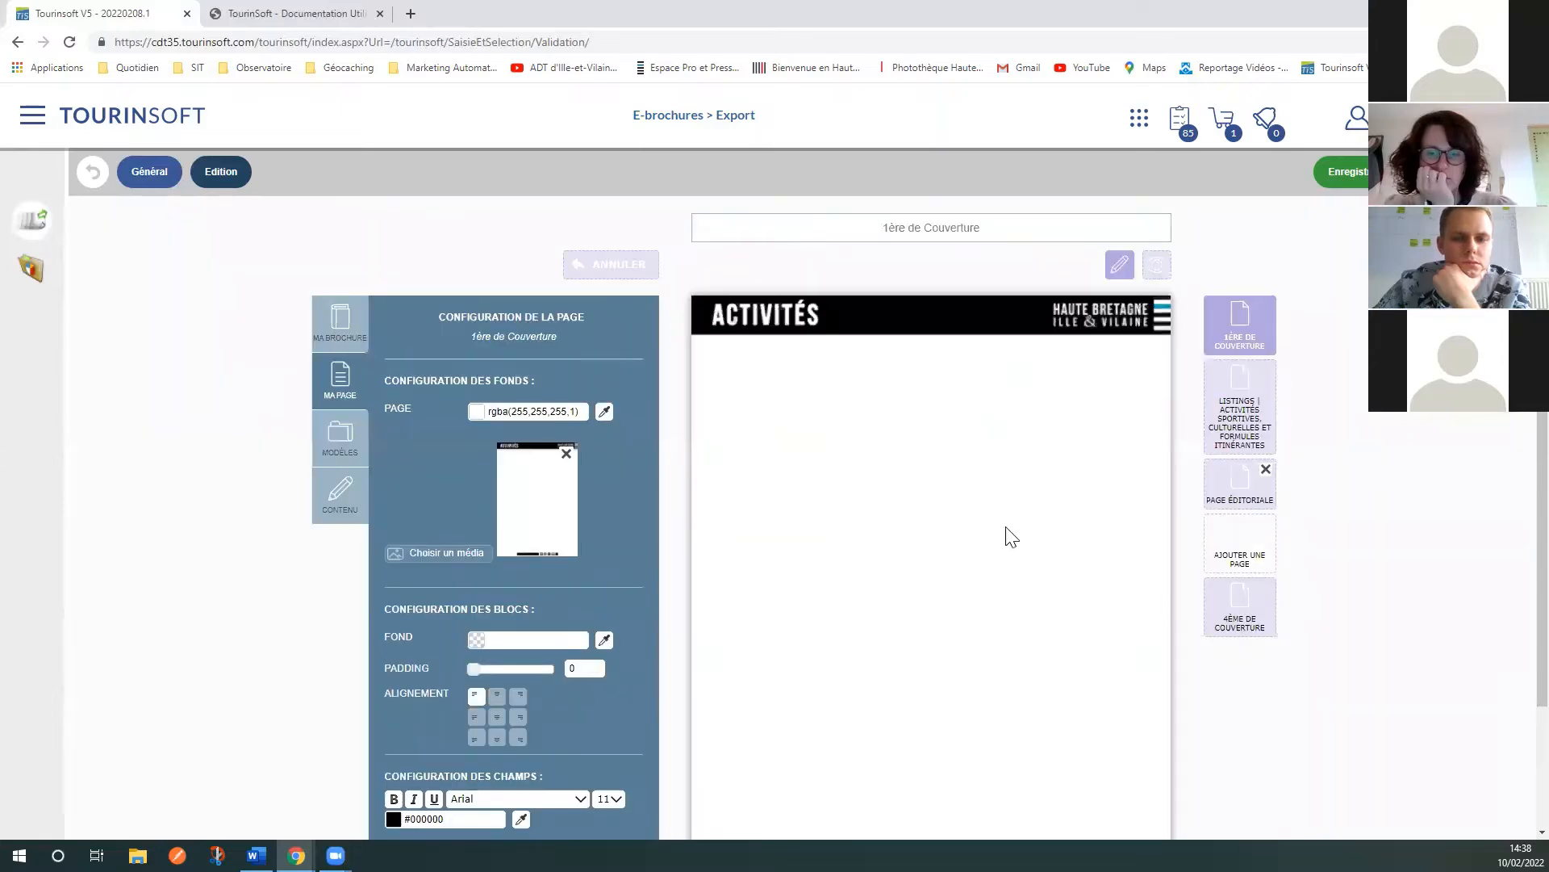
pyautogui.scroll(-2, 1049, 577)
pyautogui.scroll(2, 993, 711)
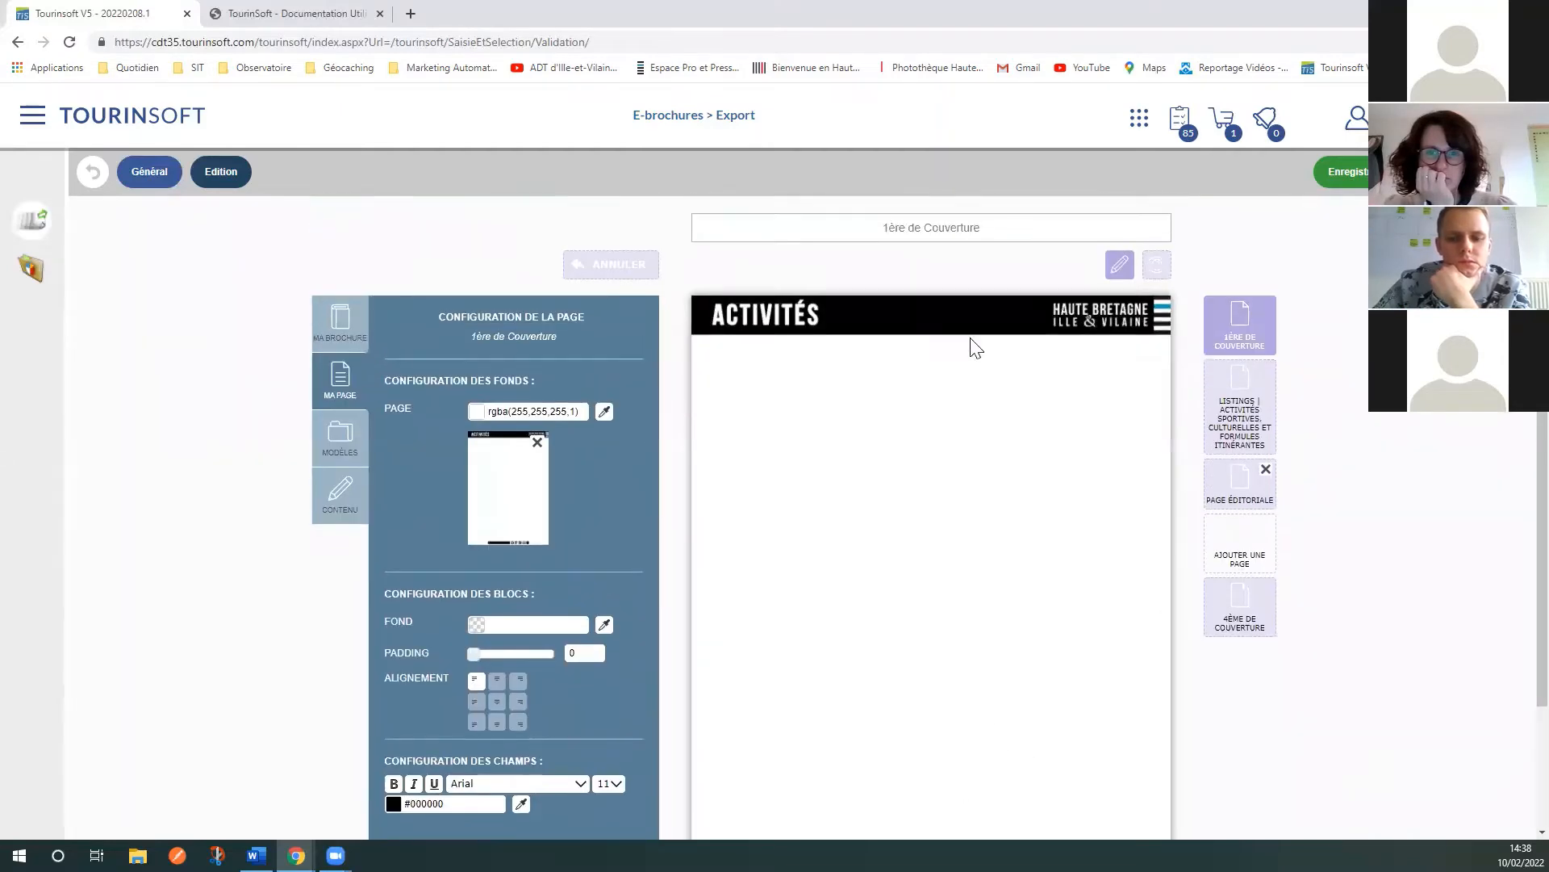
pyautogui.scroll(-2, 1000, 522)
pyautogui.scroll(2, 996, 509)
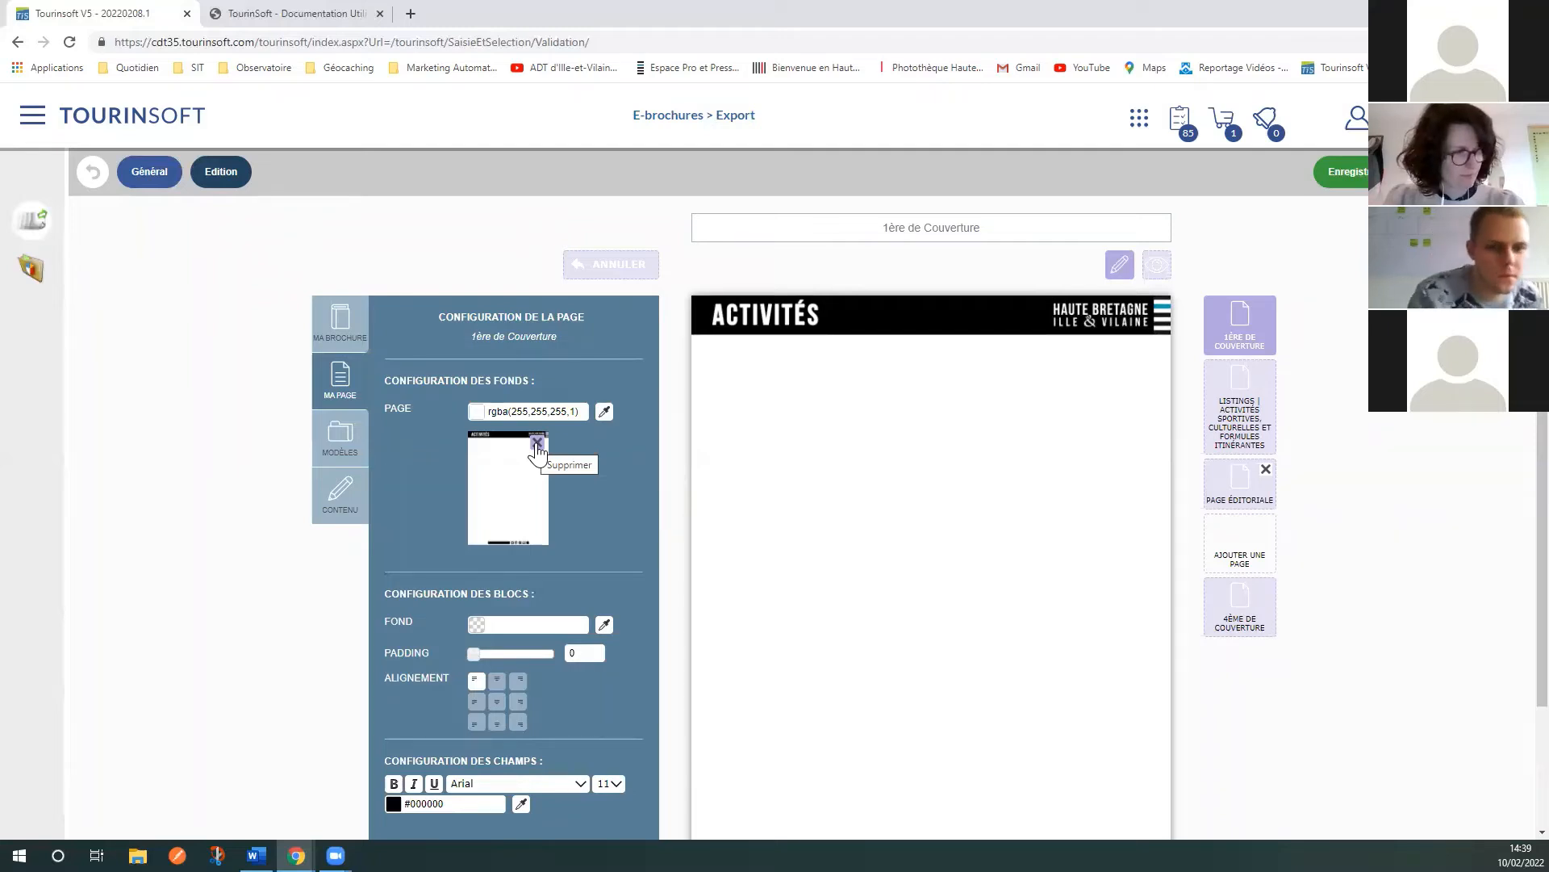
pyautogui.click(537, 444)
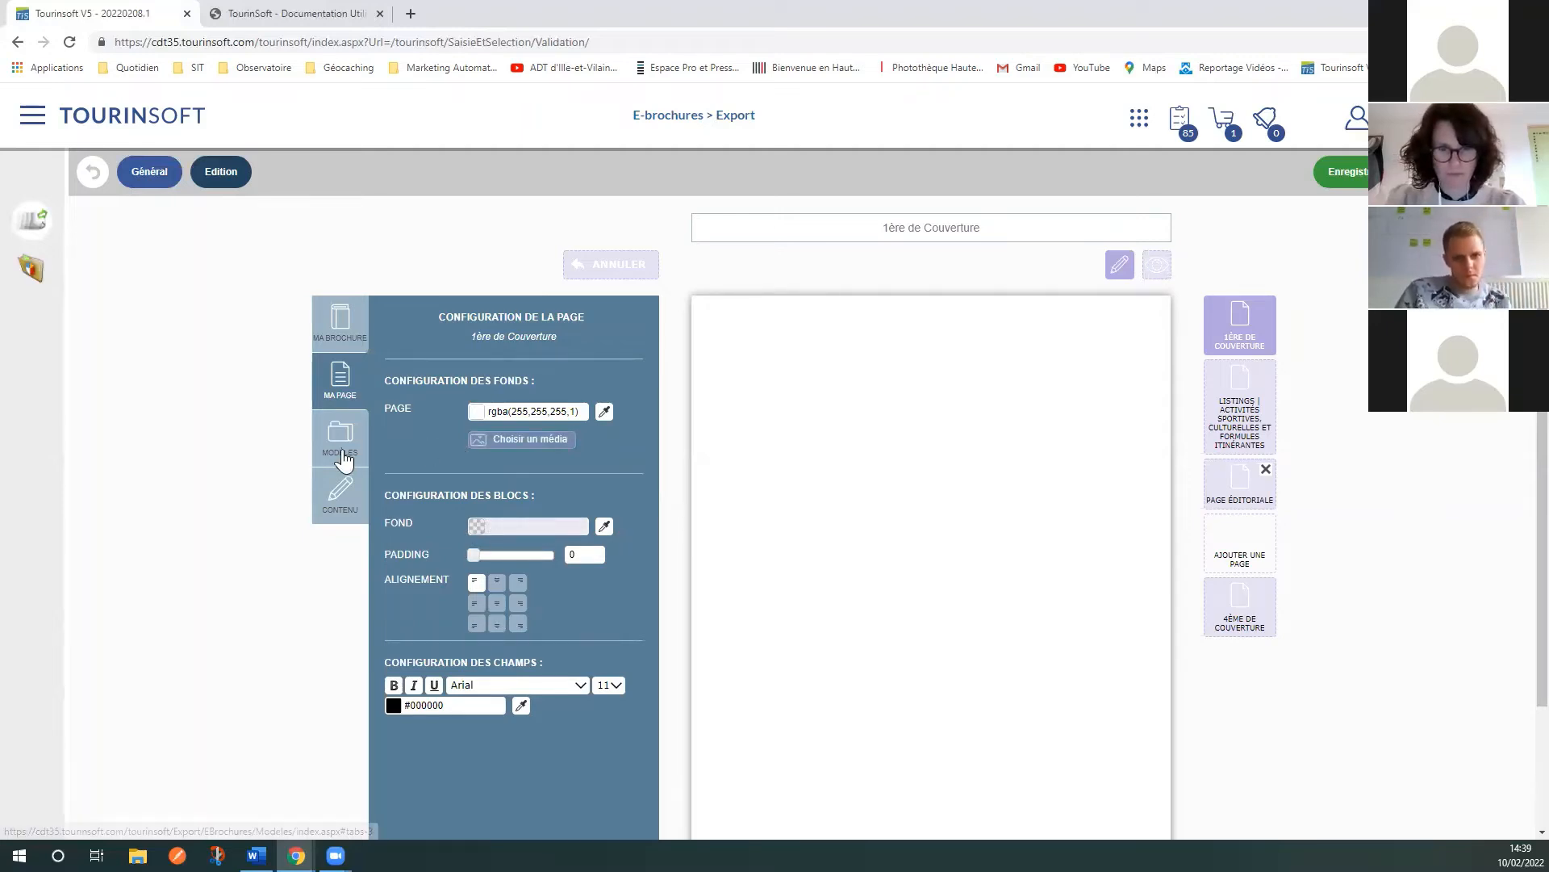
# Step: Add a text block to the front cover, try placing an image block, and insert a brochure title block above the text
pyautogui.click(346, 508)
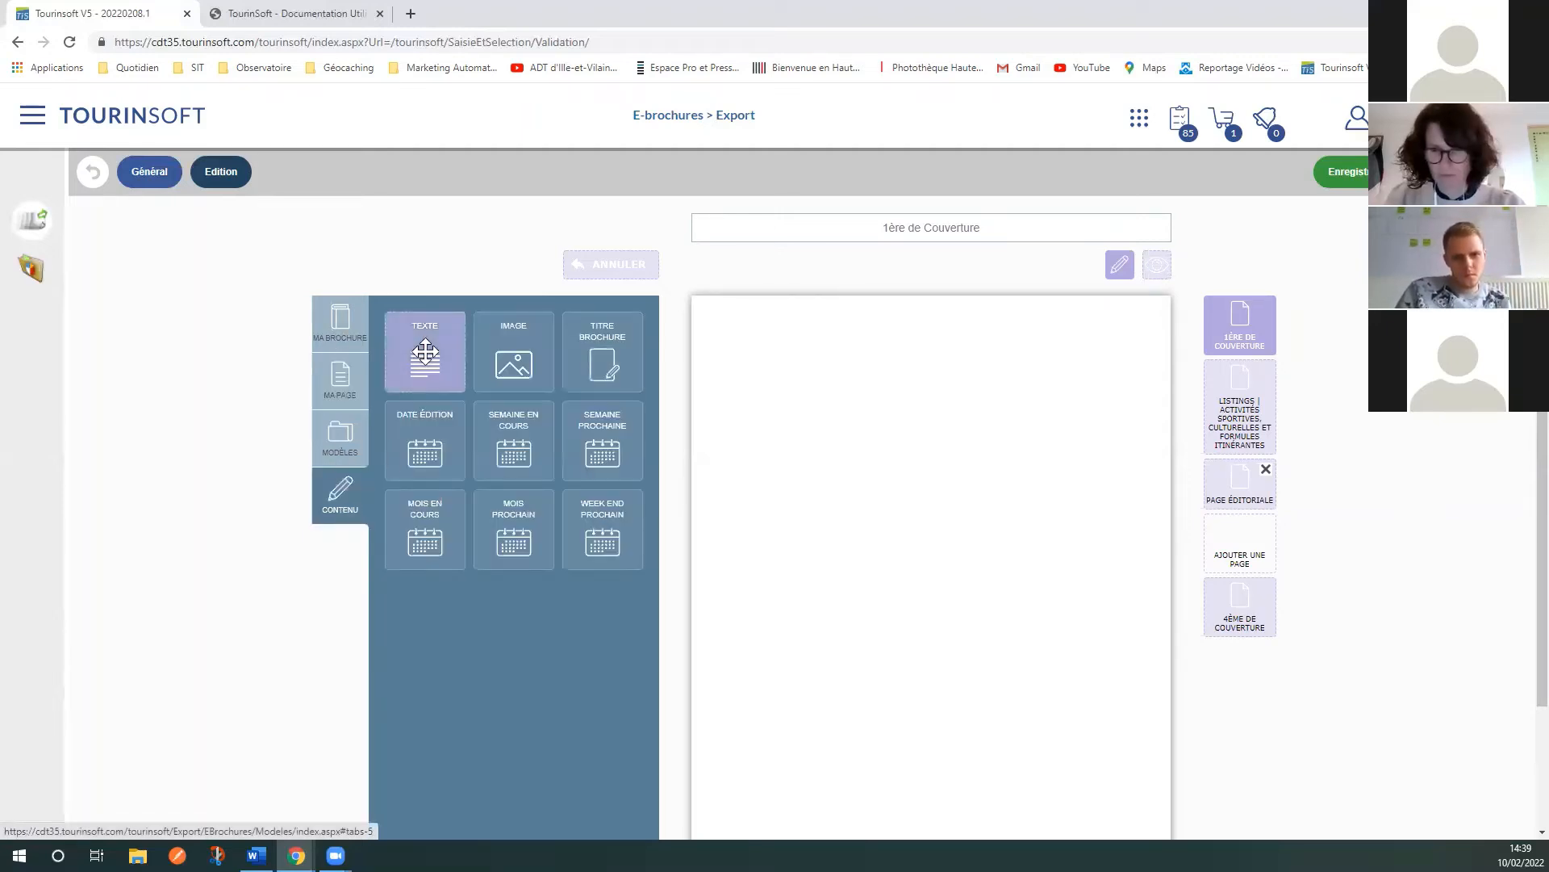
pyautogui.moveTo(425, 351); pyautogui.dragTo(802, 319)
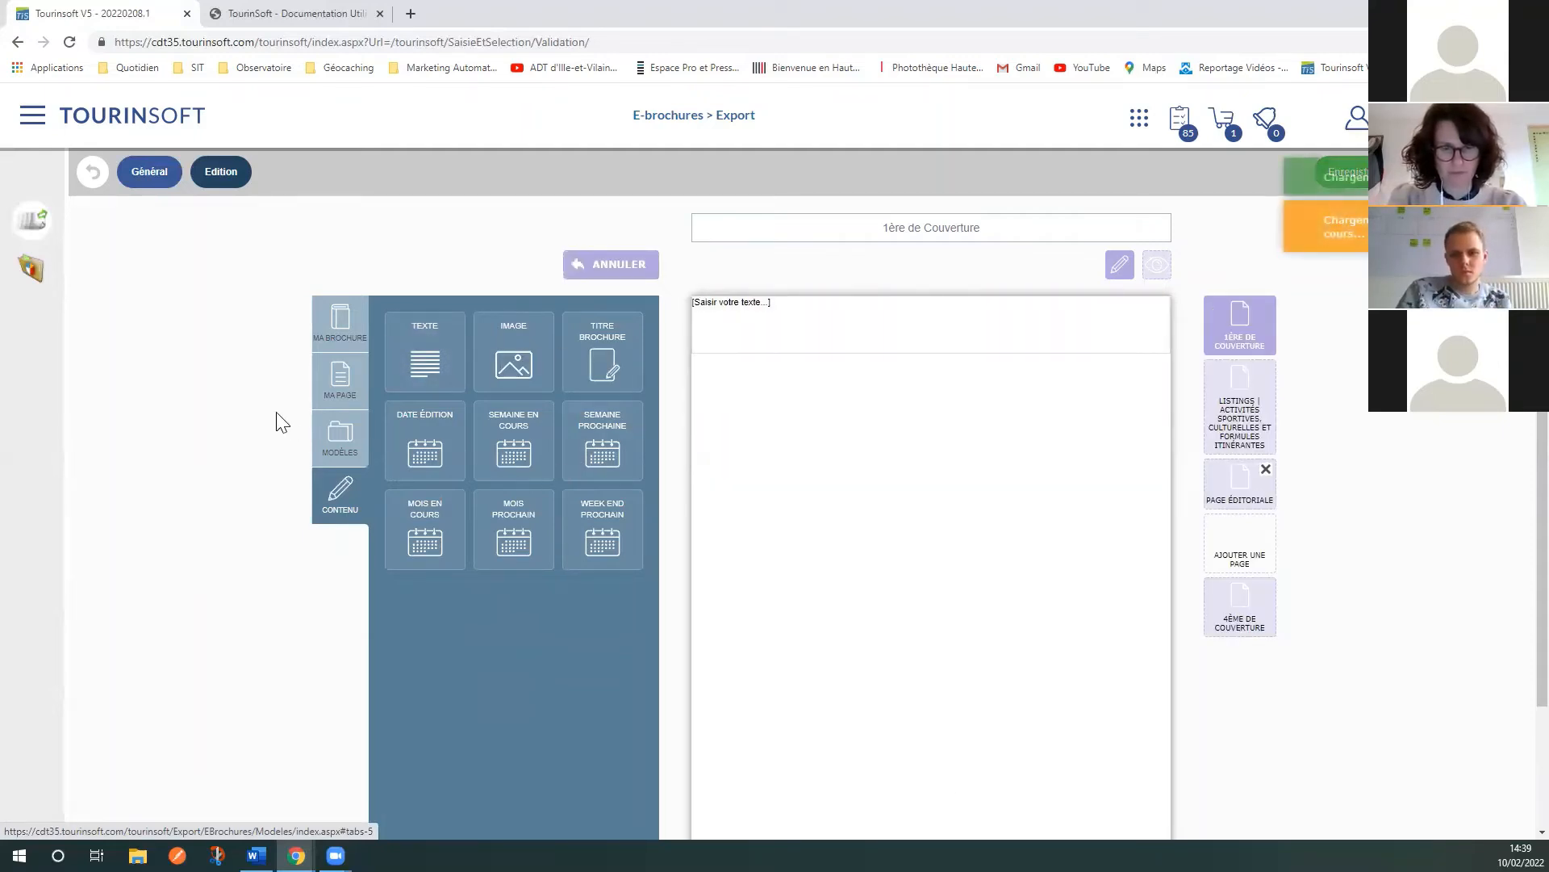
pyautogui.moveTo(509, 349); pyautogui.dragTo(848, 476)
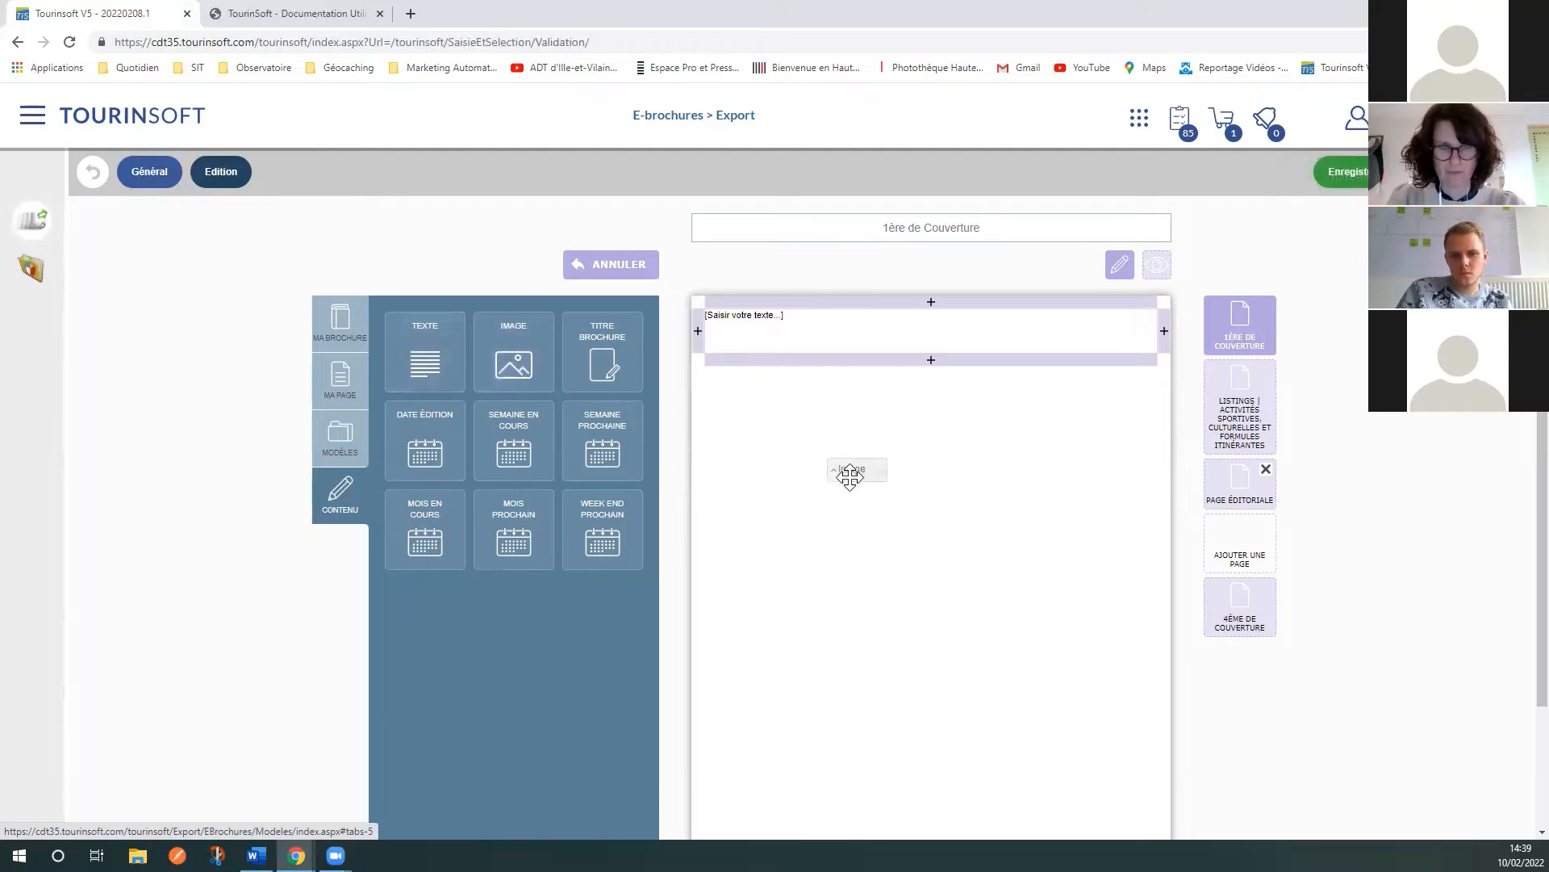
pyautogui.moveTo(514, 339); pyautogui.dragTo(985, 342)
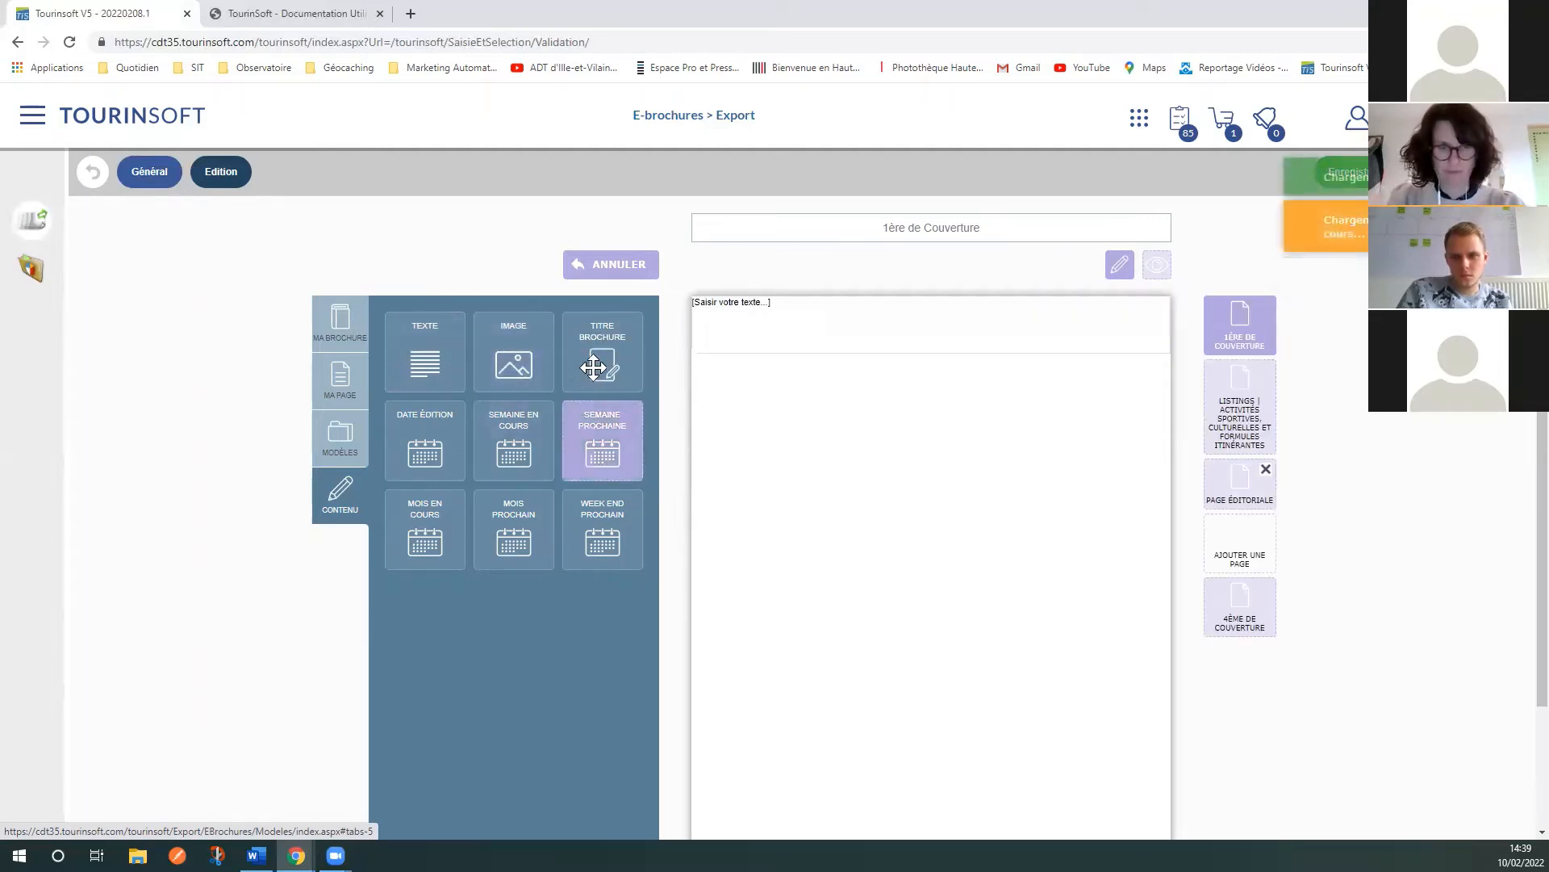
pyautogui.moveTo(597, 355); pyautogui.dragTo(951, 315)
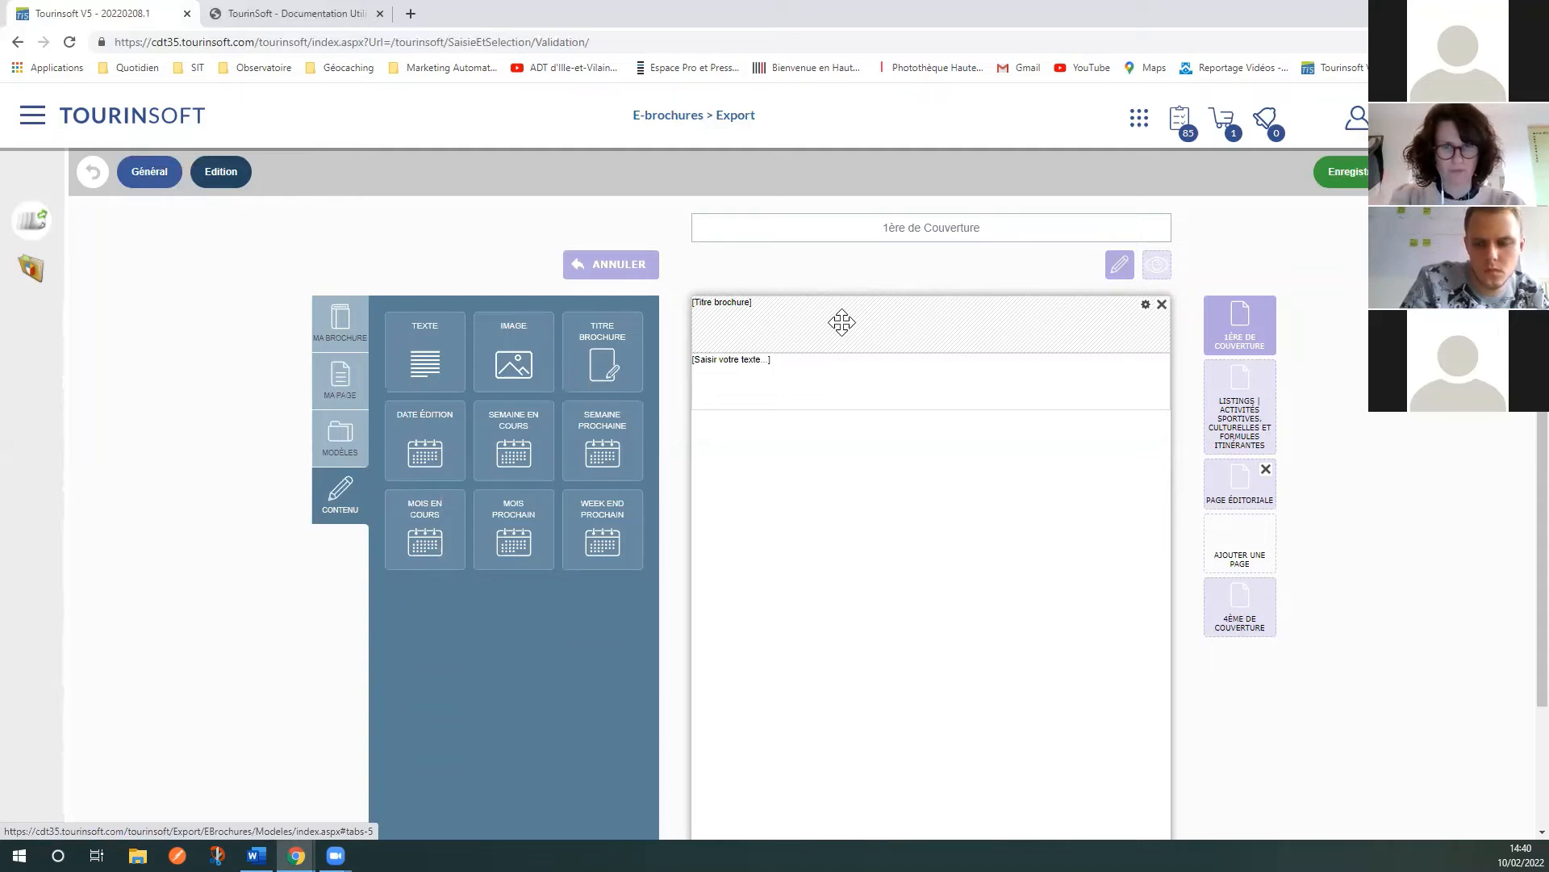
# Step: Give the brochure title block on the front cover the label "BROCHURE ACTIVITES"
pyautogui.click(1146, 306)
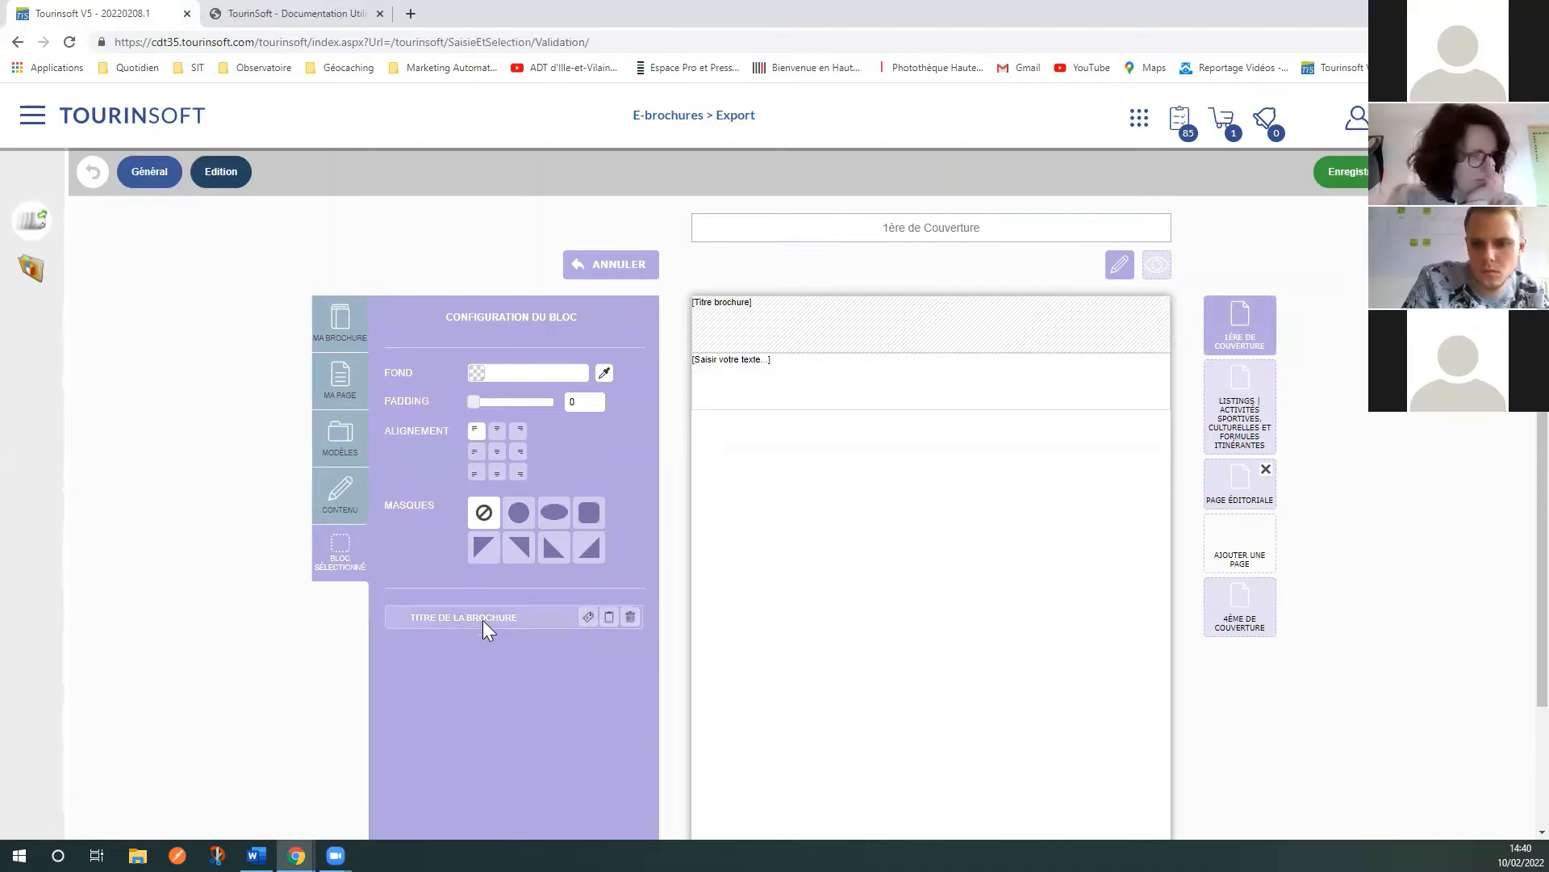
pyautogui.click(589, 617)
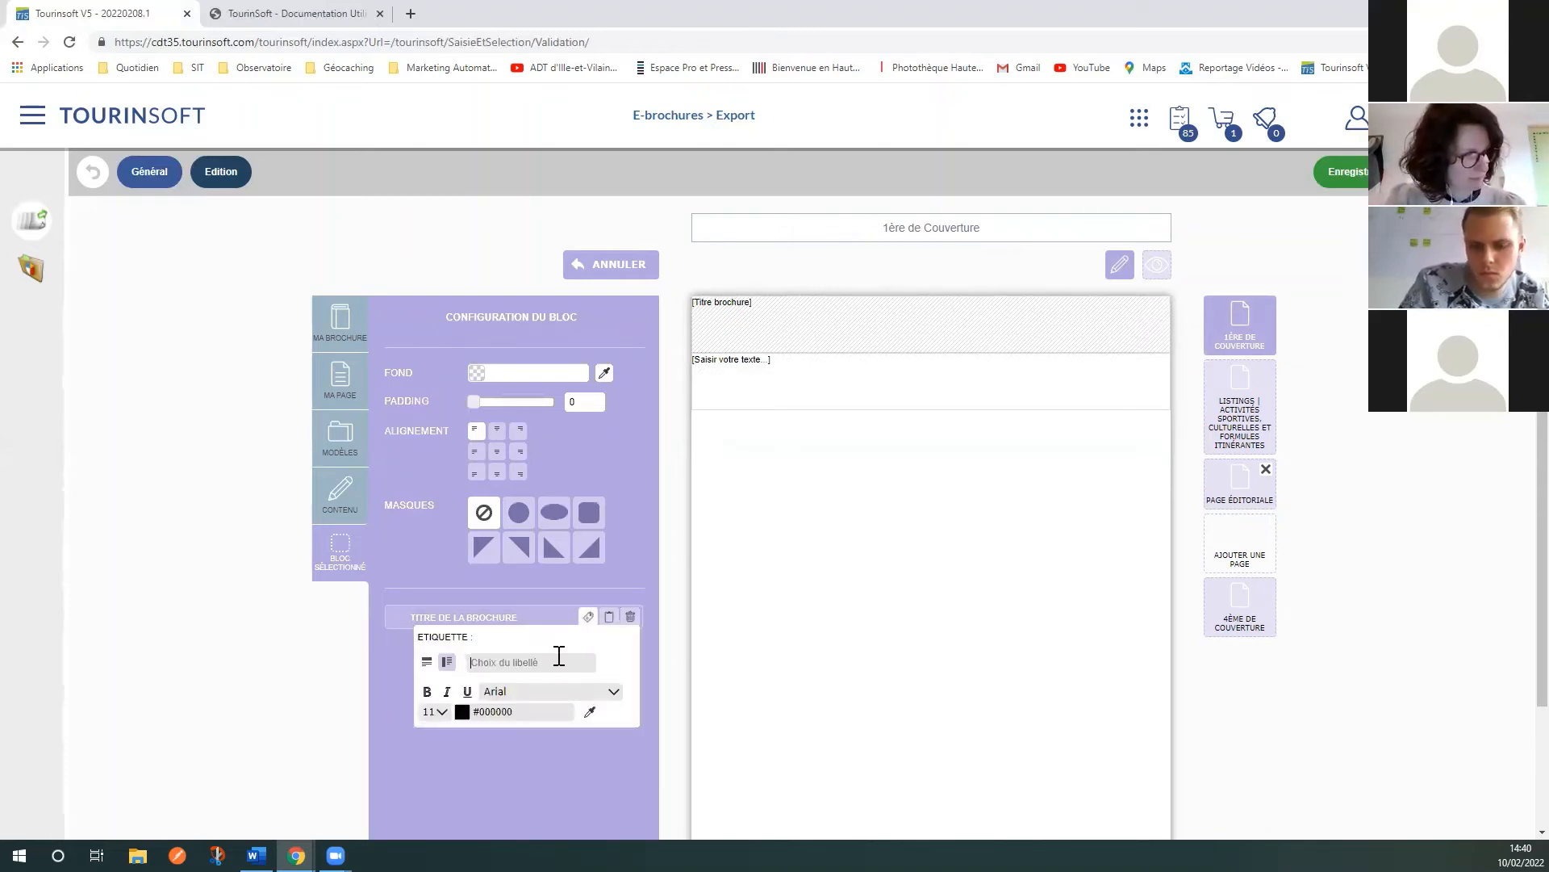
pyautogui.write('BRIC')
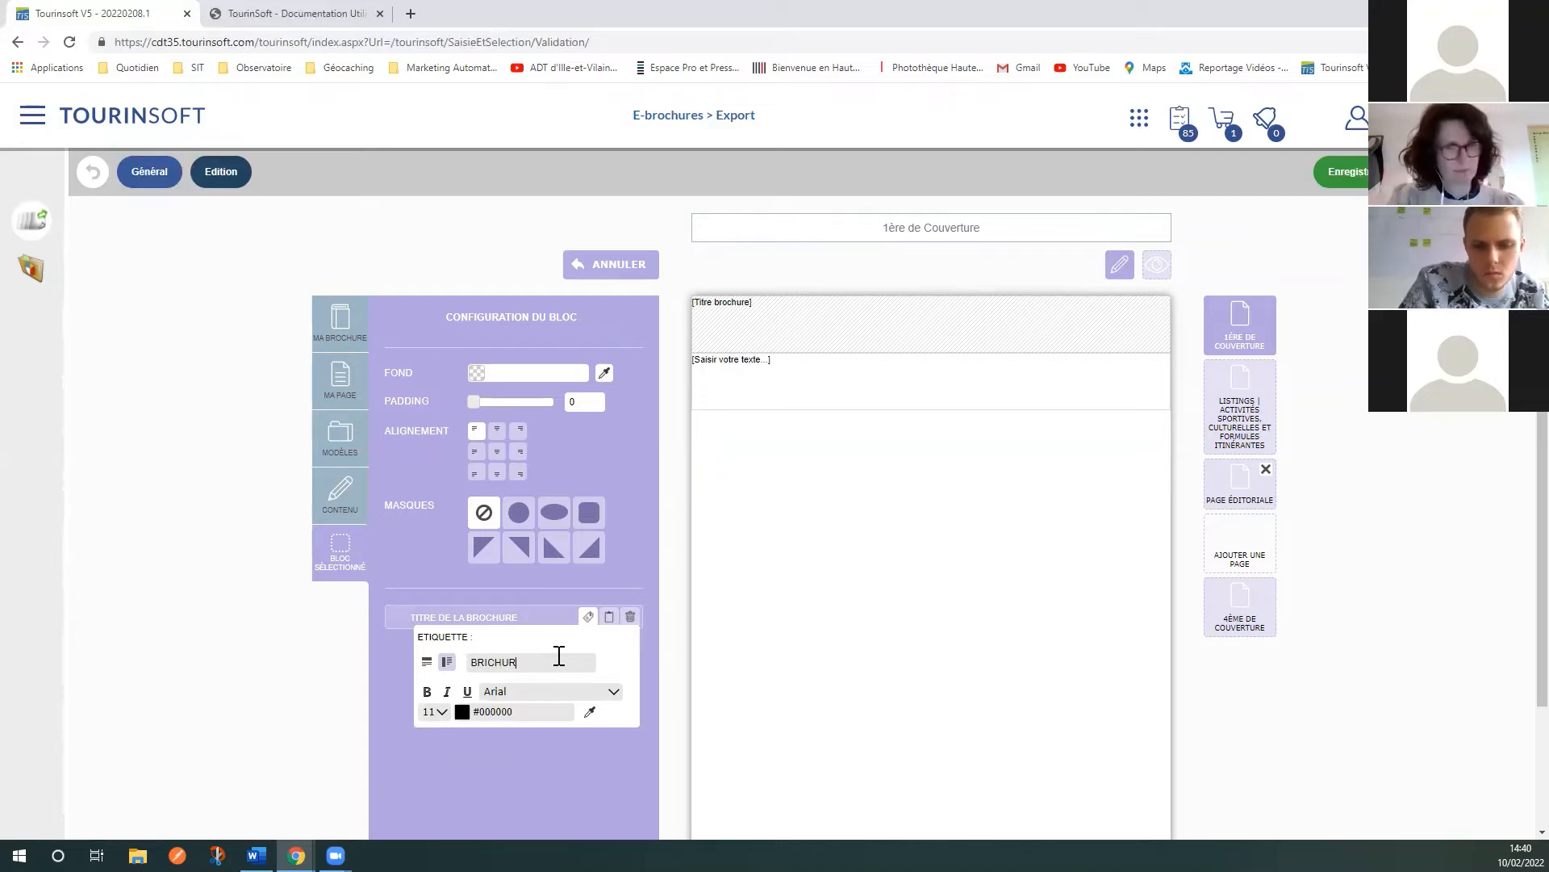
pyautogui.write('H')
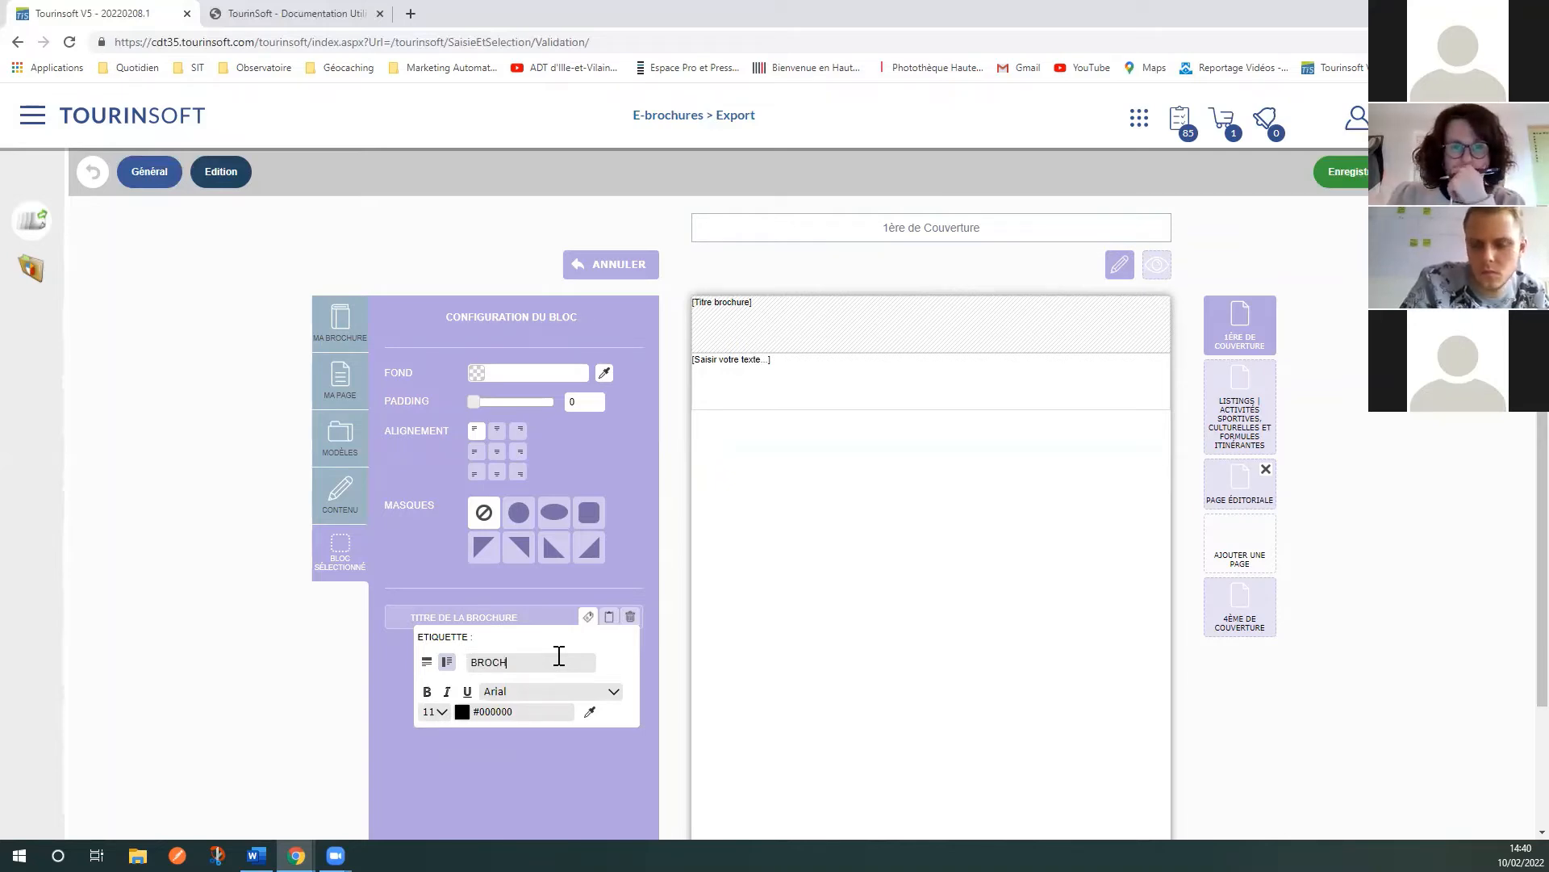
pyautogui.write('URE ACTIVIT2')
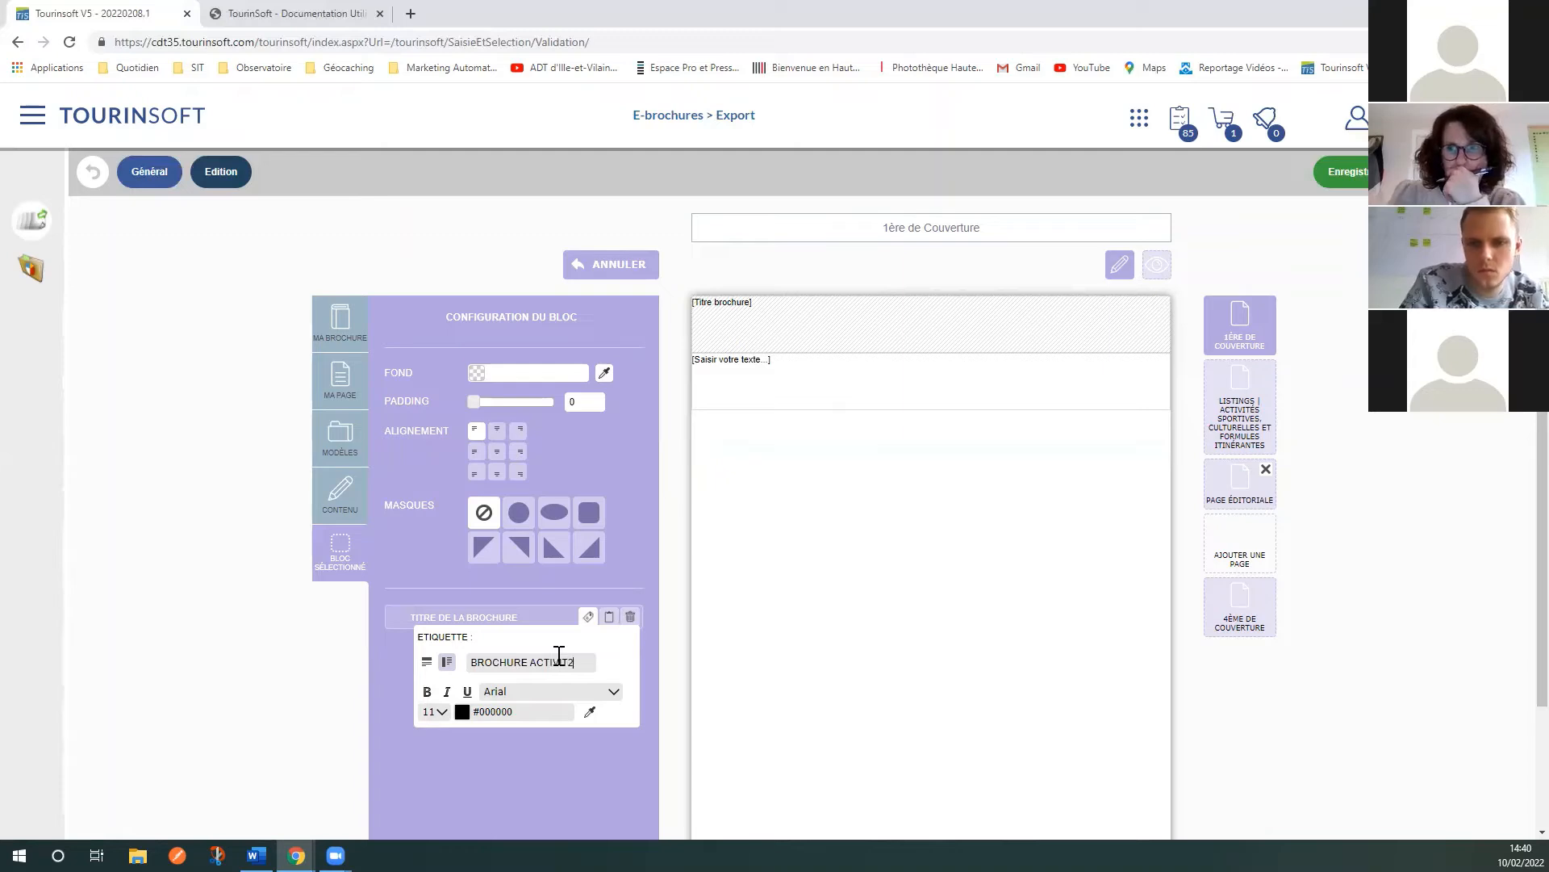
pyautogui.press('BackSpace')
pyautogui.write('ES')
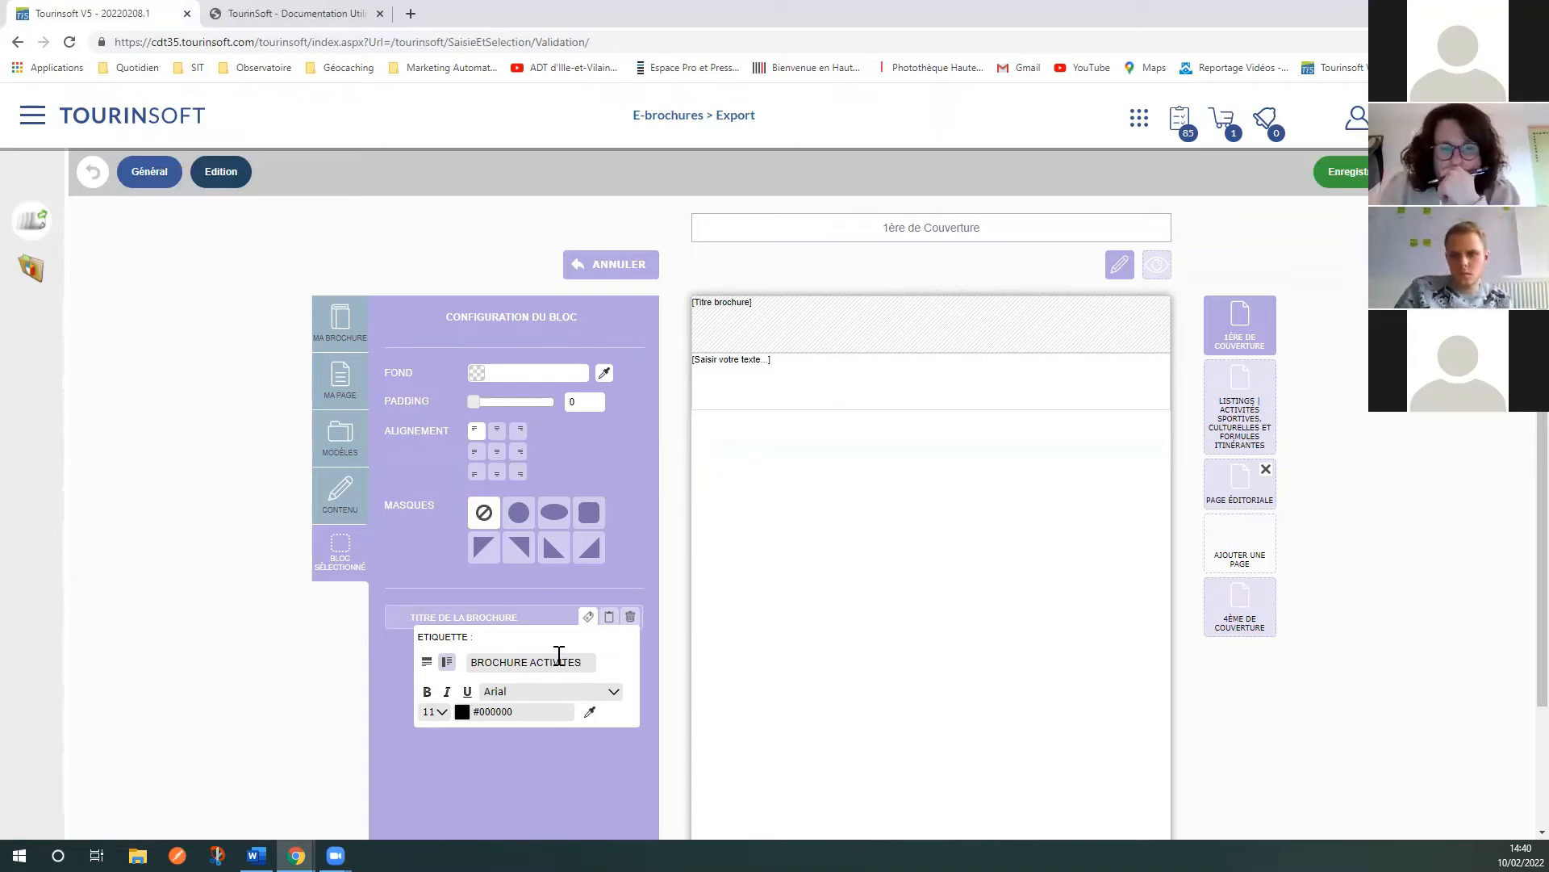
pyautogui.click(560, 766)
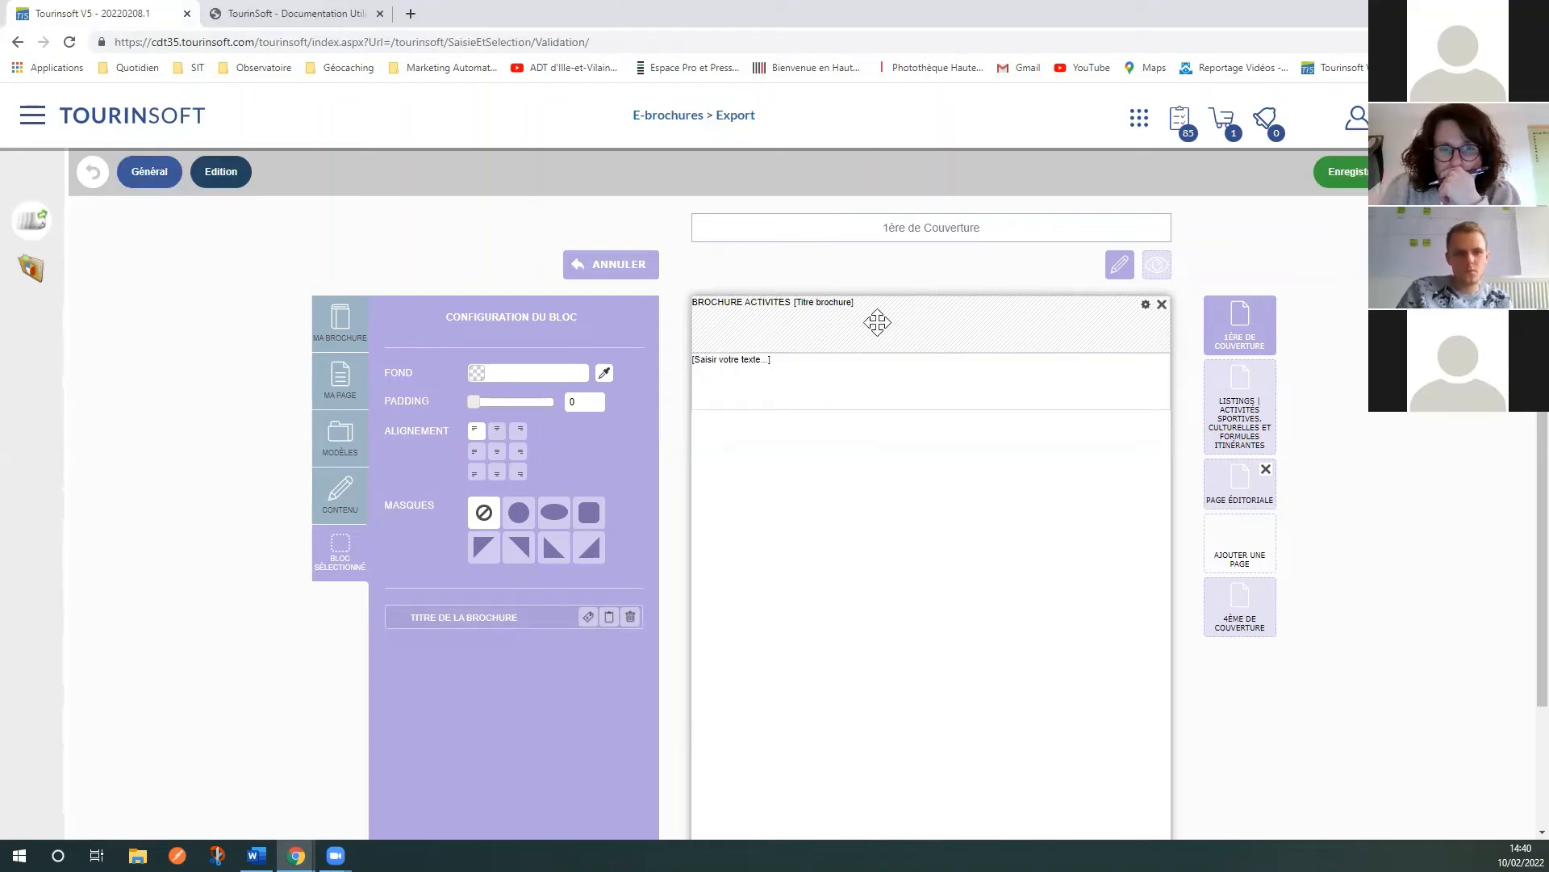
# Step: Set "Fond de page activités" from the Images/_ADT 35/•E-Brochures media folder as the front cover's background image
pyautogui.click(344, 389)
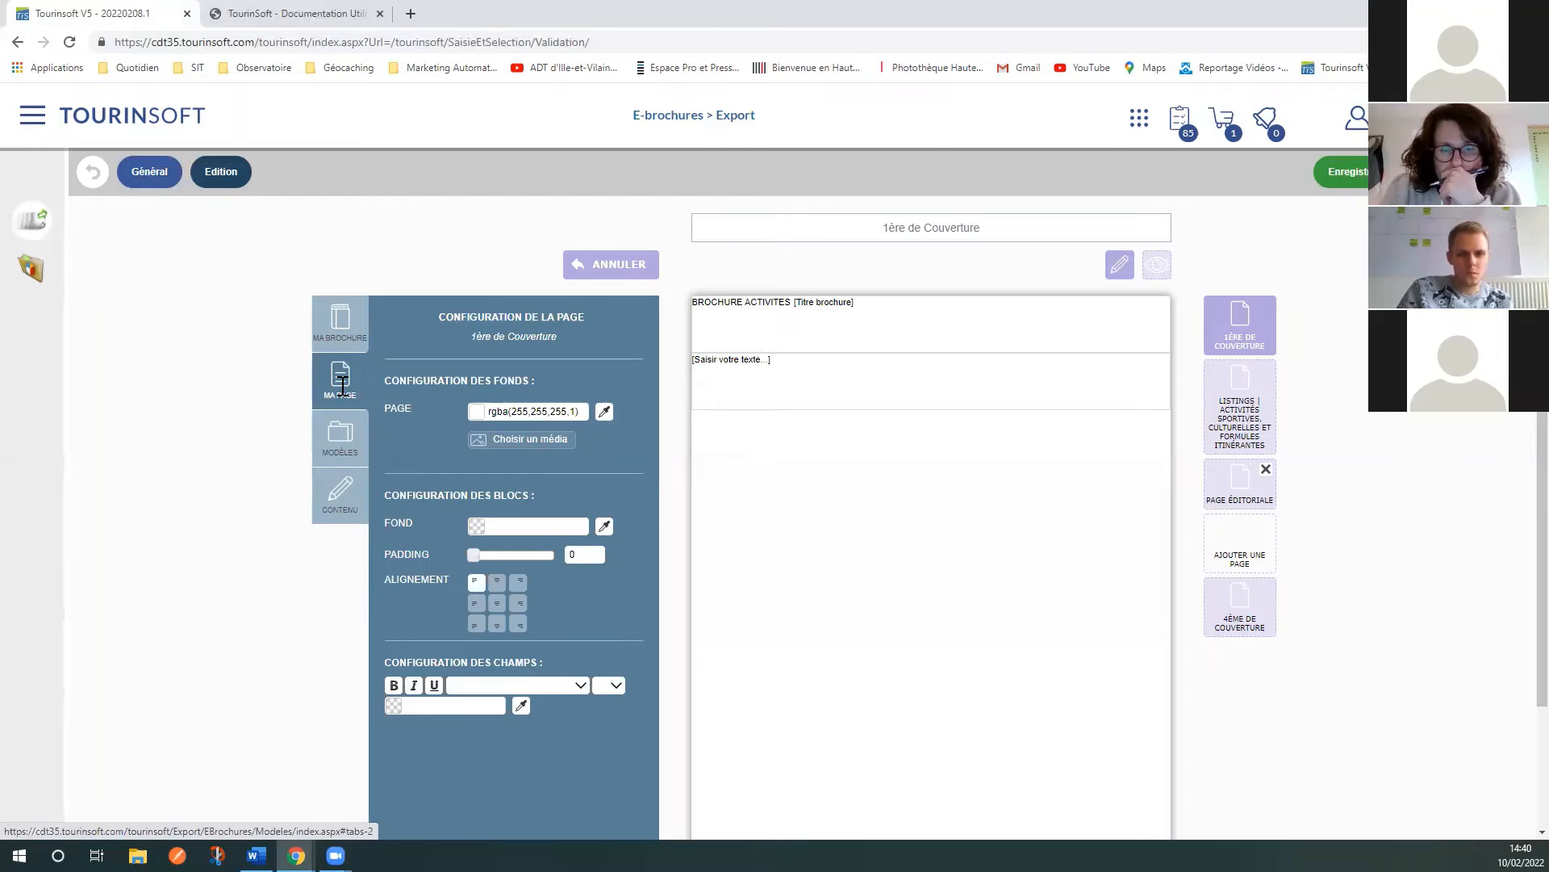
pyautogui.click(342, 499)
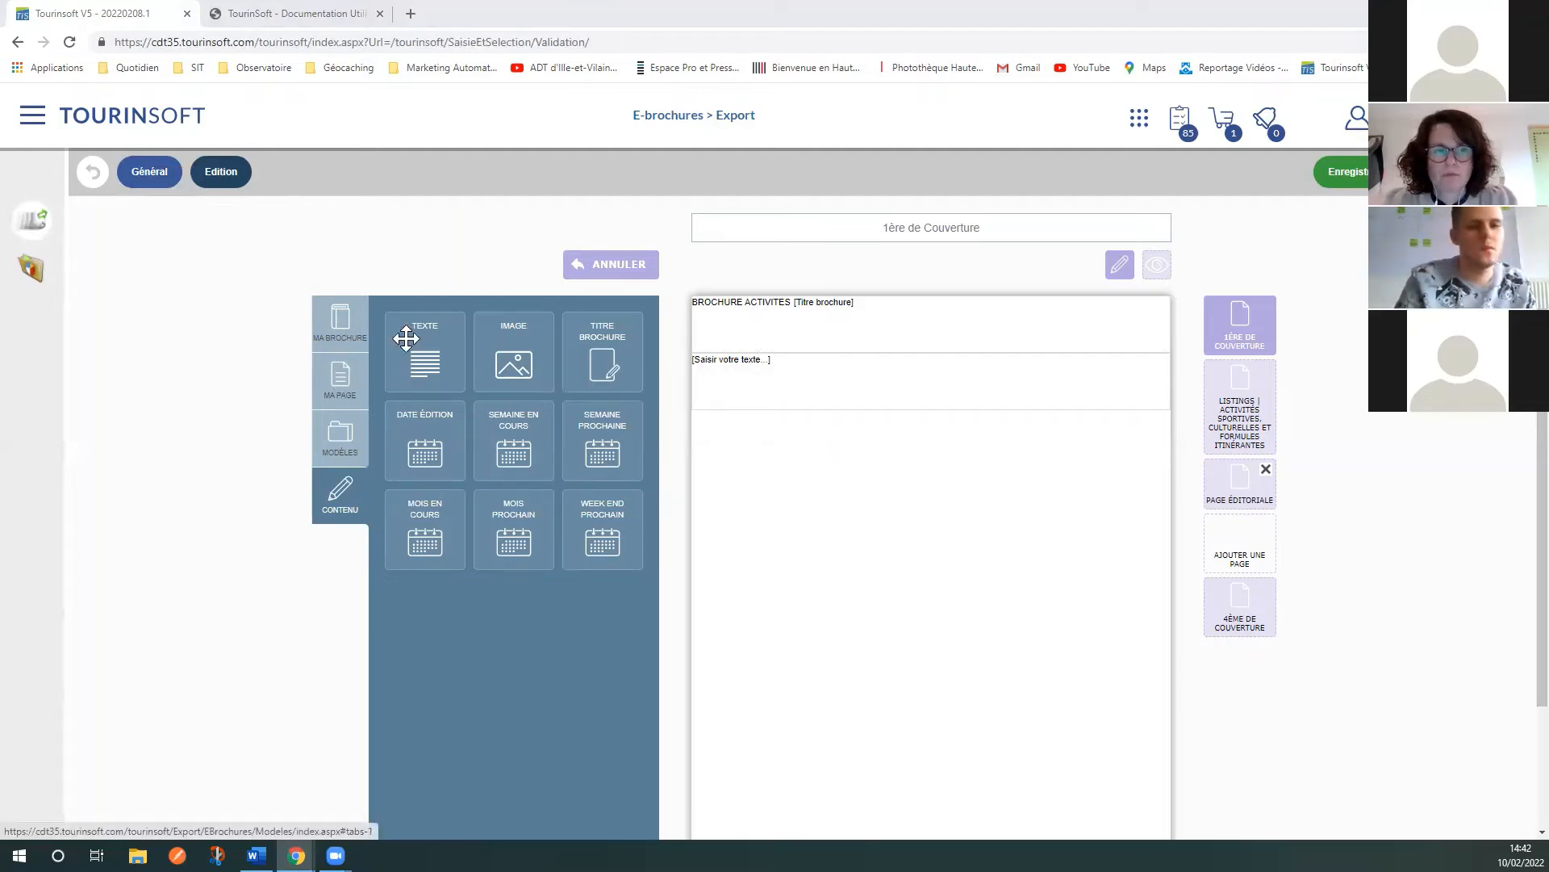
pyautogui.click(1241, 325)
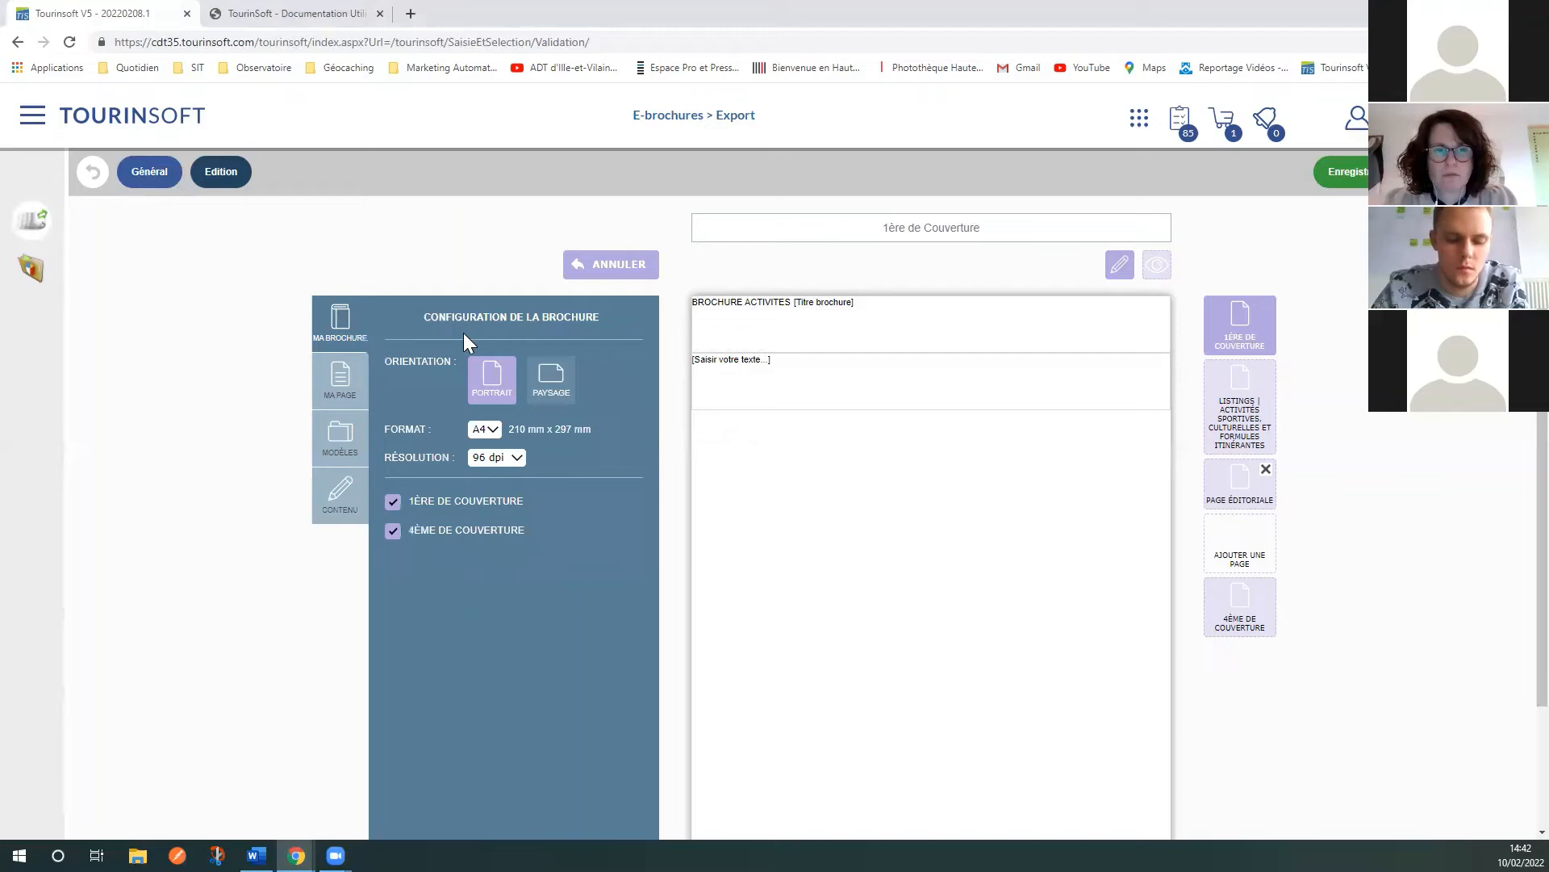
pyautogui.click(364, 386)
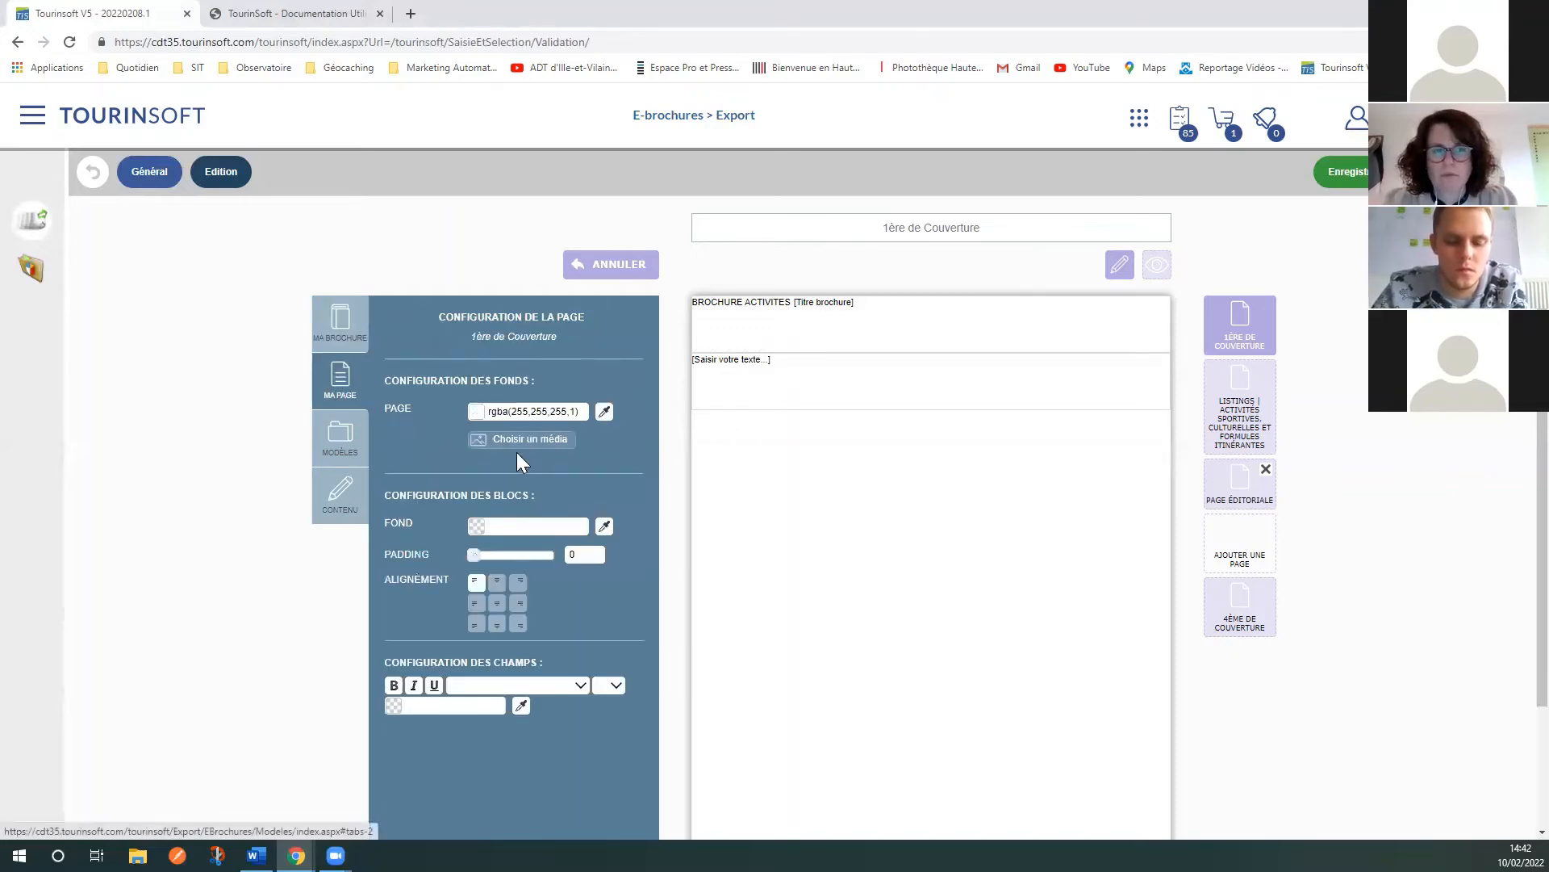
pyautogui.click(552, 438)
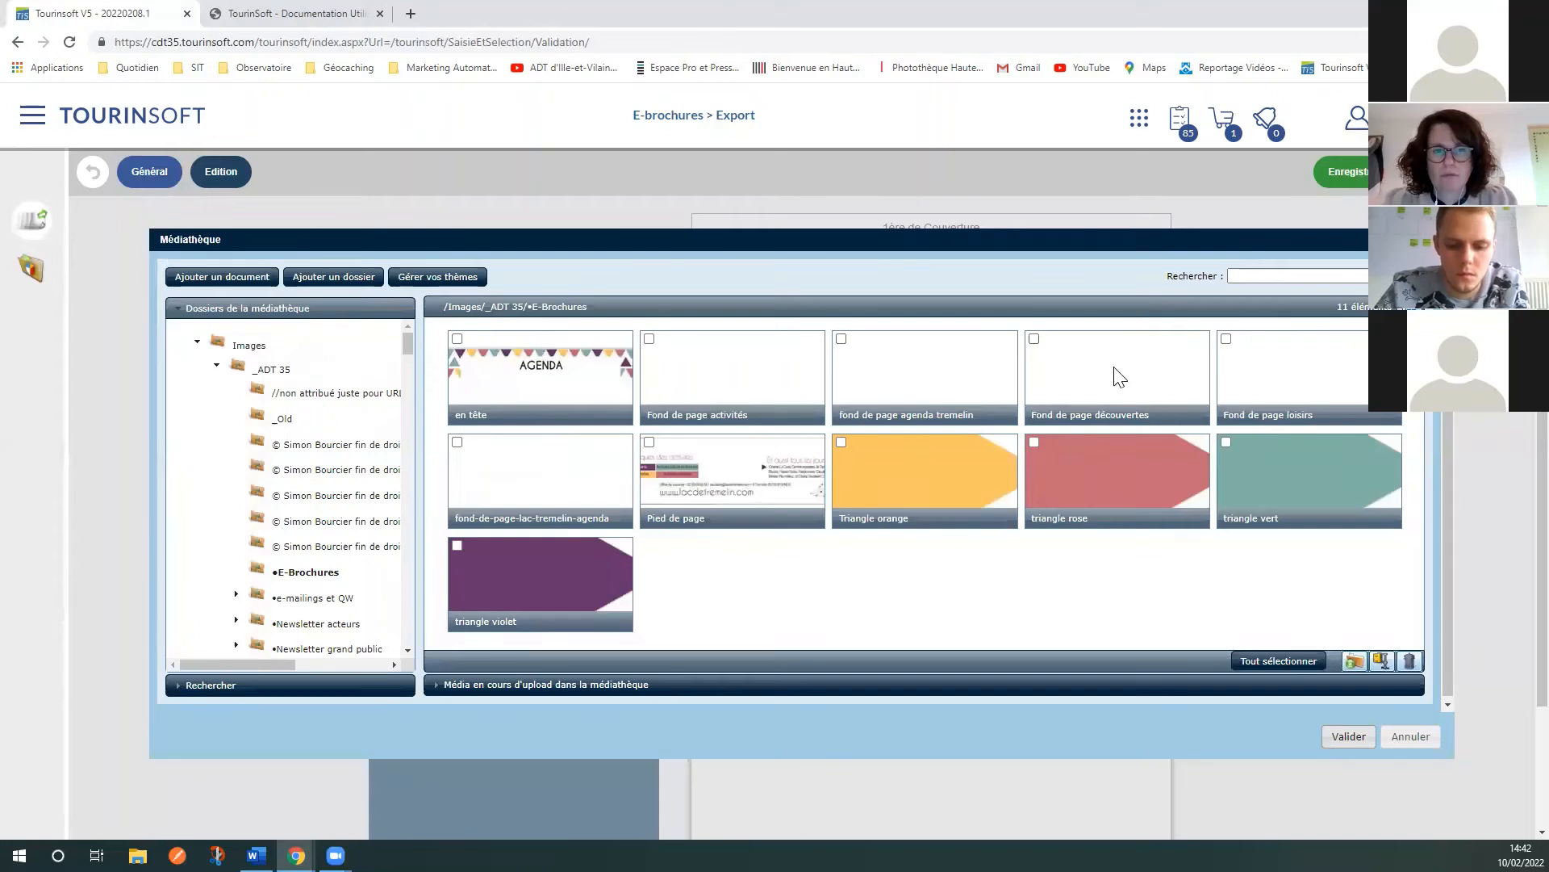
pyautogui.click(1095, 381)
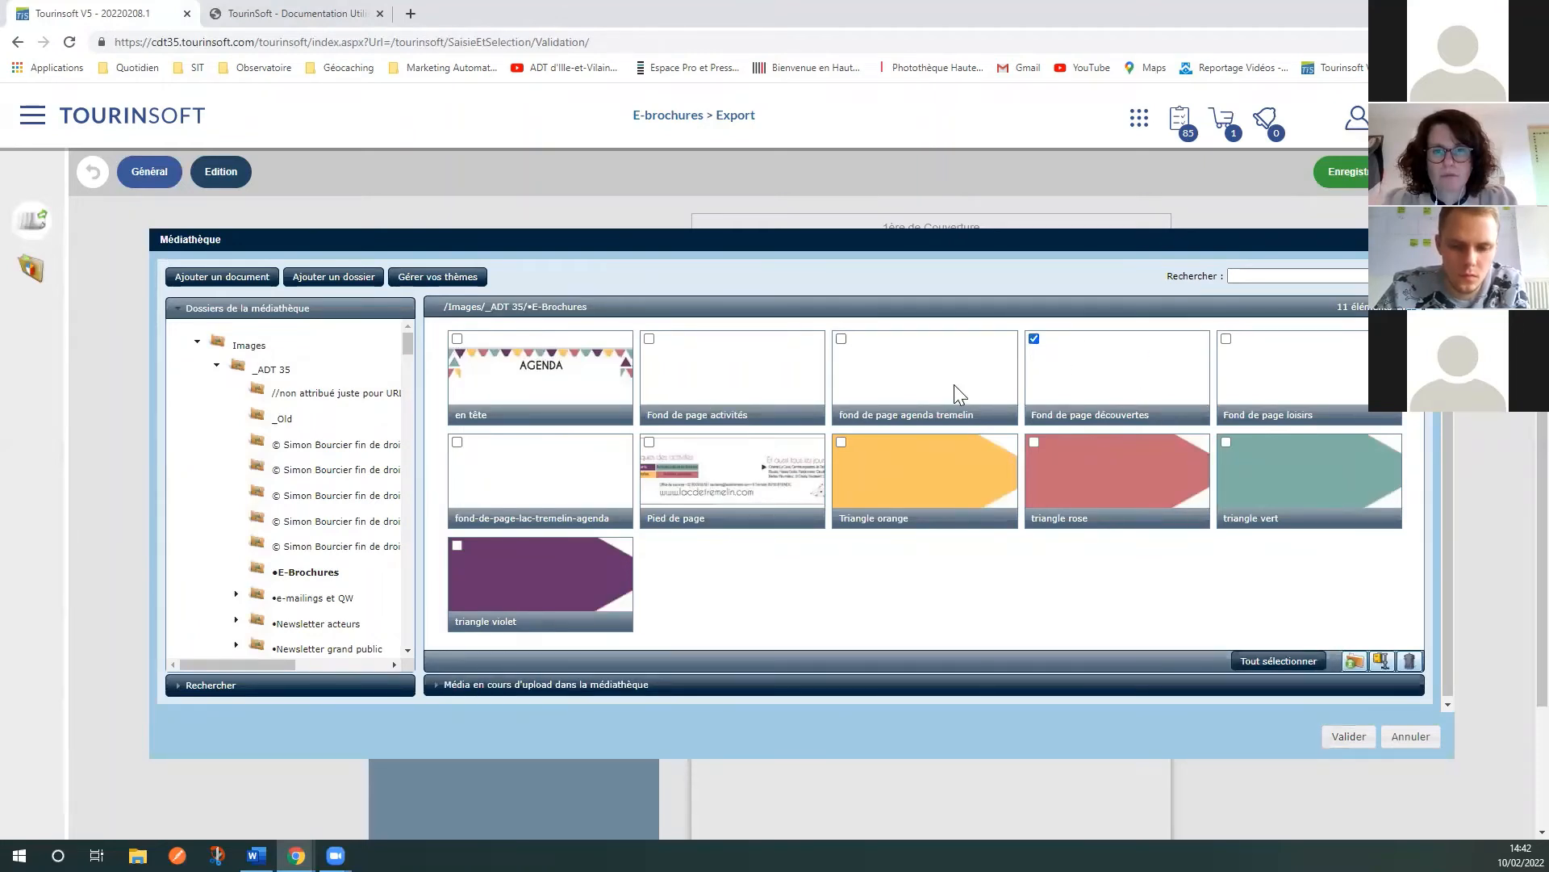
pyautogui.click(712, 367)
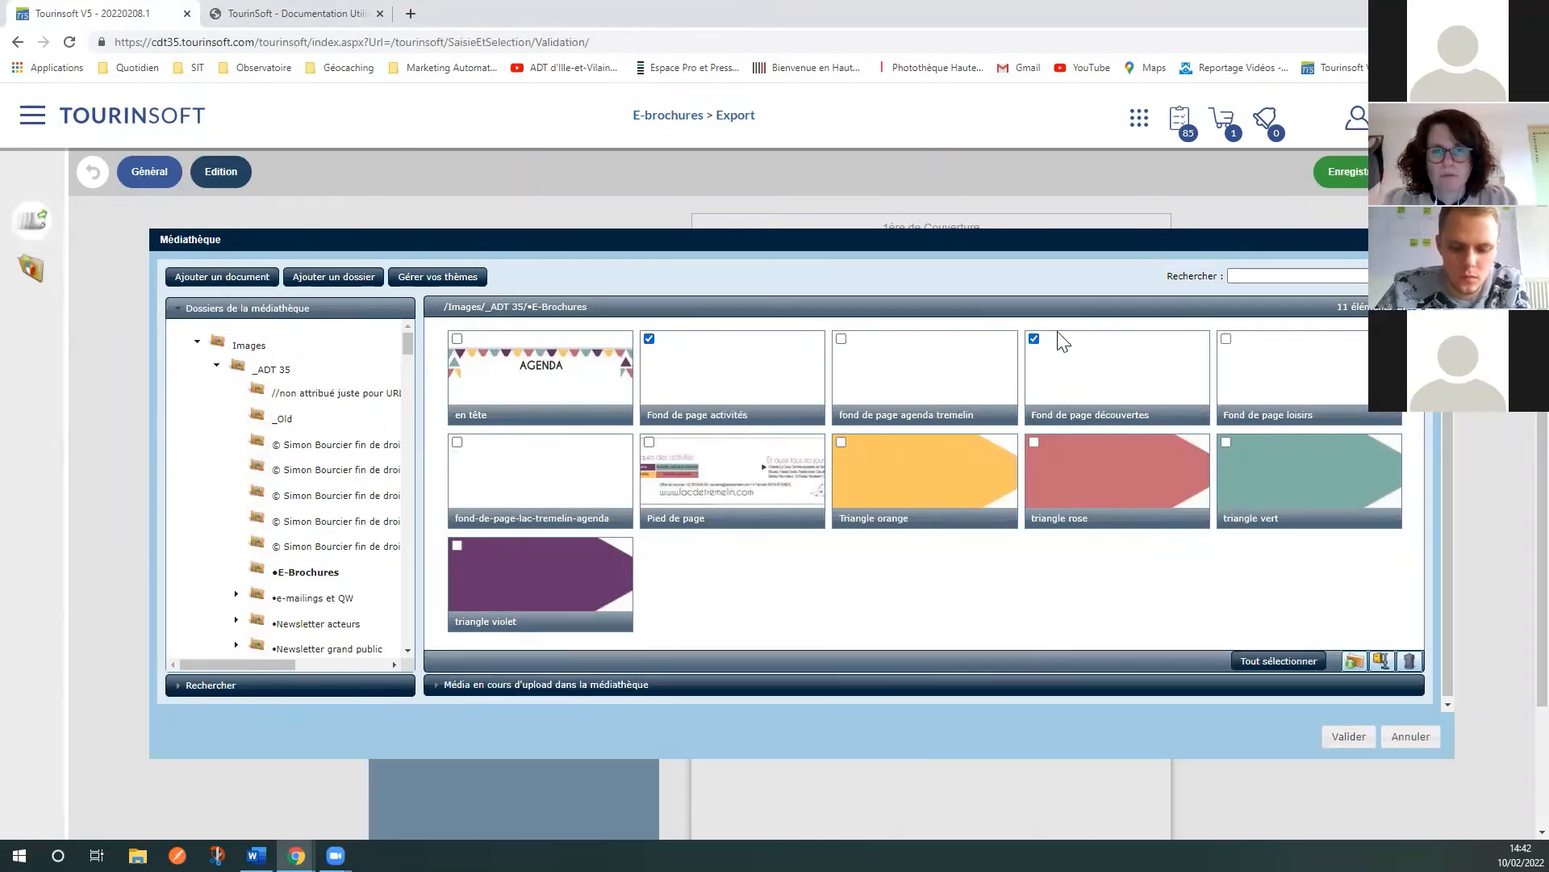
pyautogui.click(1347, 736)
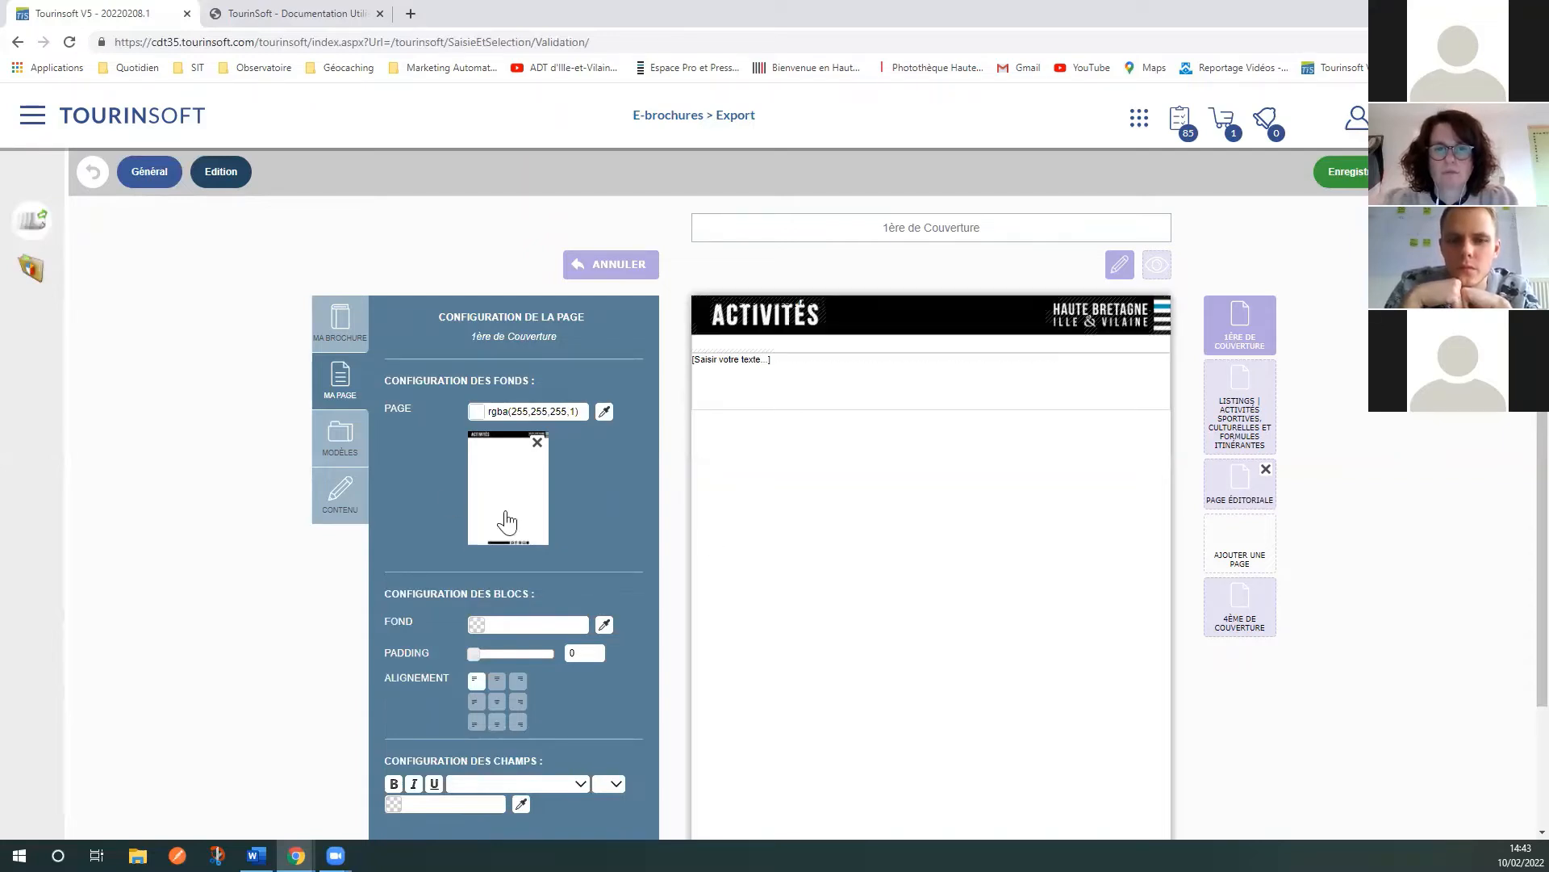
# Step: Check the background down the front cover and delete the text block below its header
pyautogui.scroll(-2, 321, 381)
pyautogui.click(320, 360)
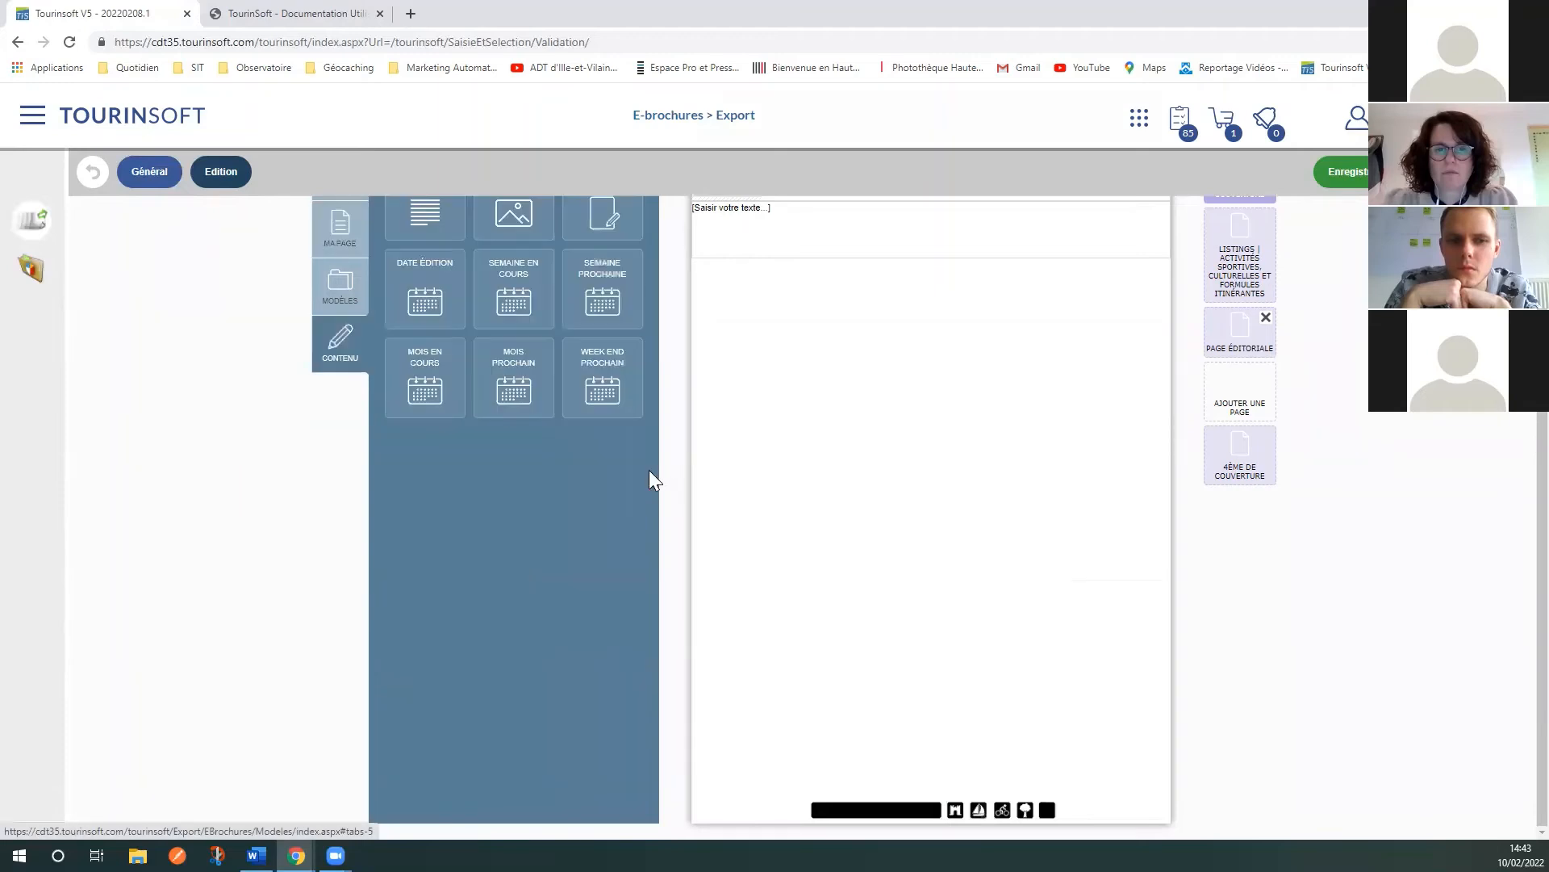
pyautogui.scroll(2, 581, 594)
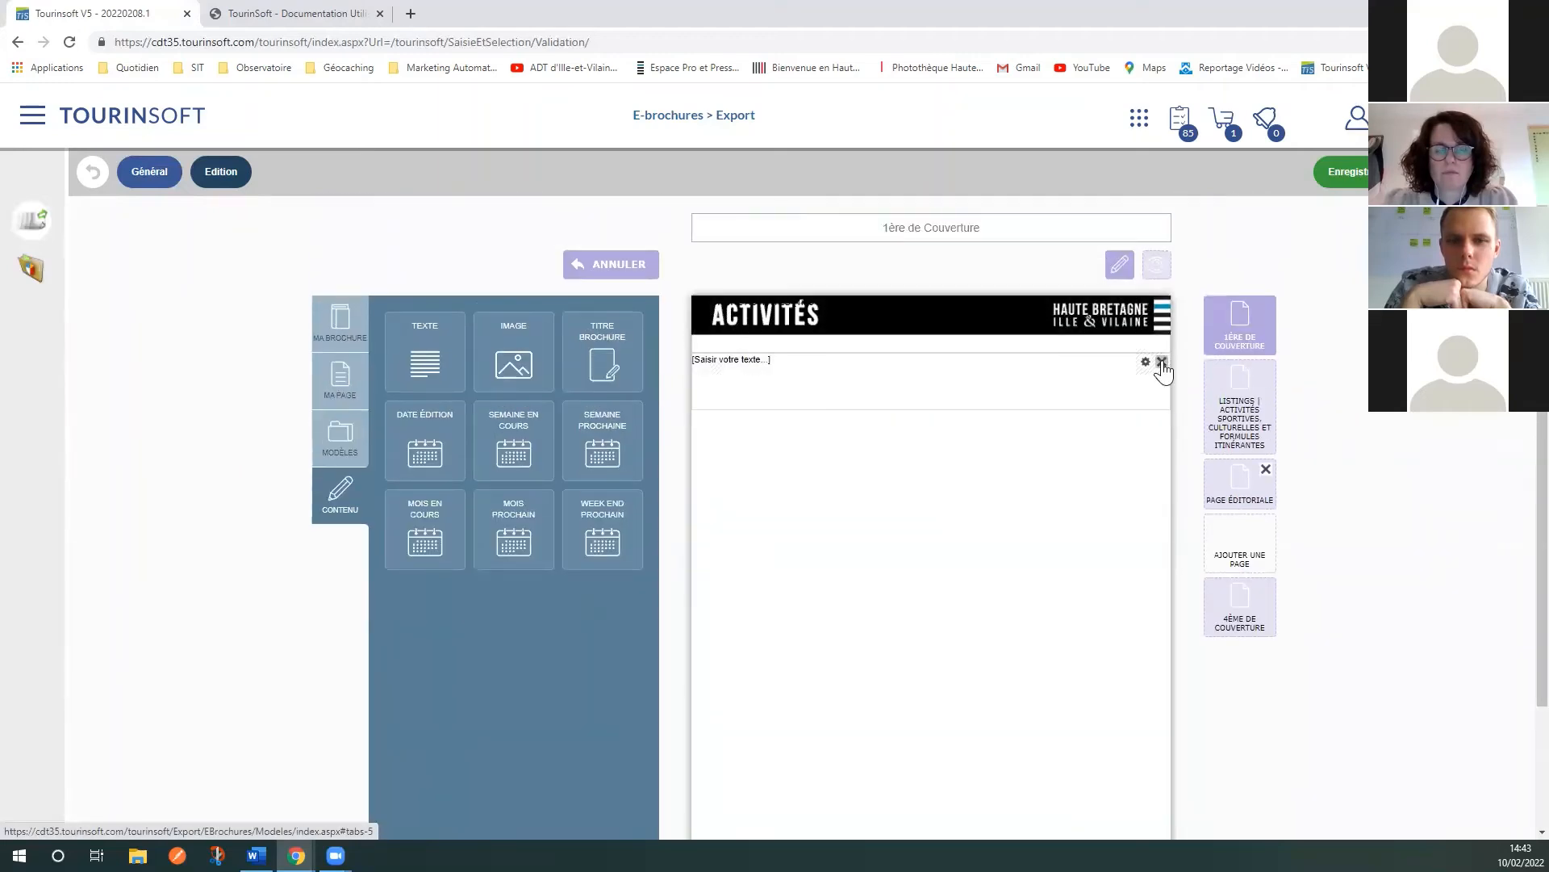
pyautogui.click(1162, 362)
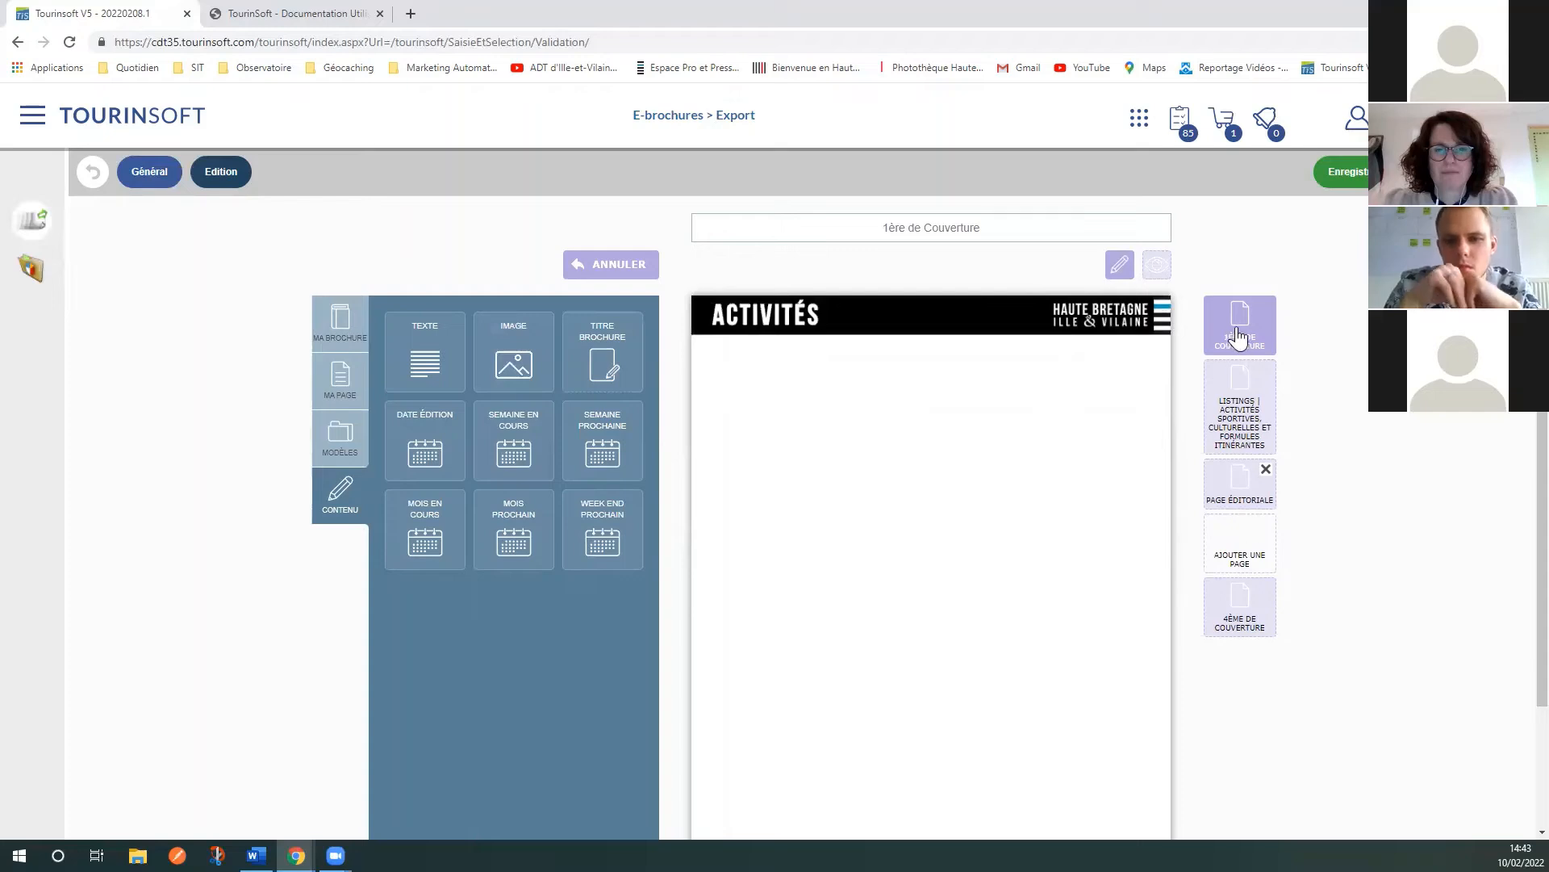
# Step: Add a text block to the back cover and try to place an image block below and beside it
pyautogui.click(1248, 626)
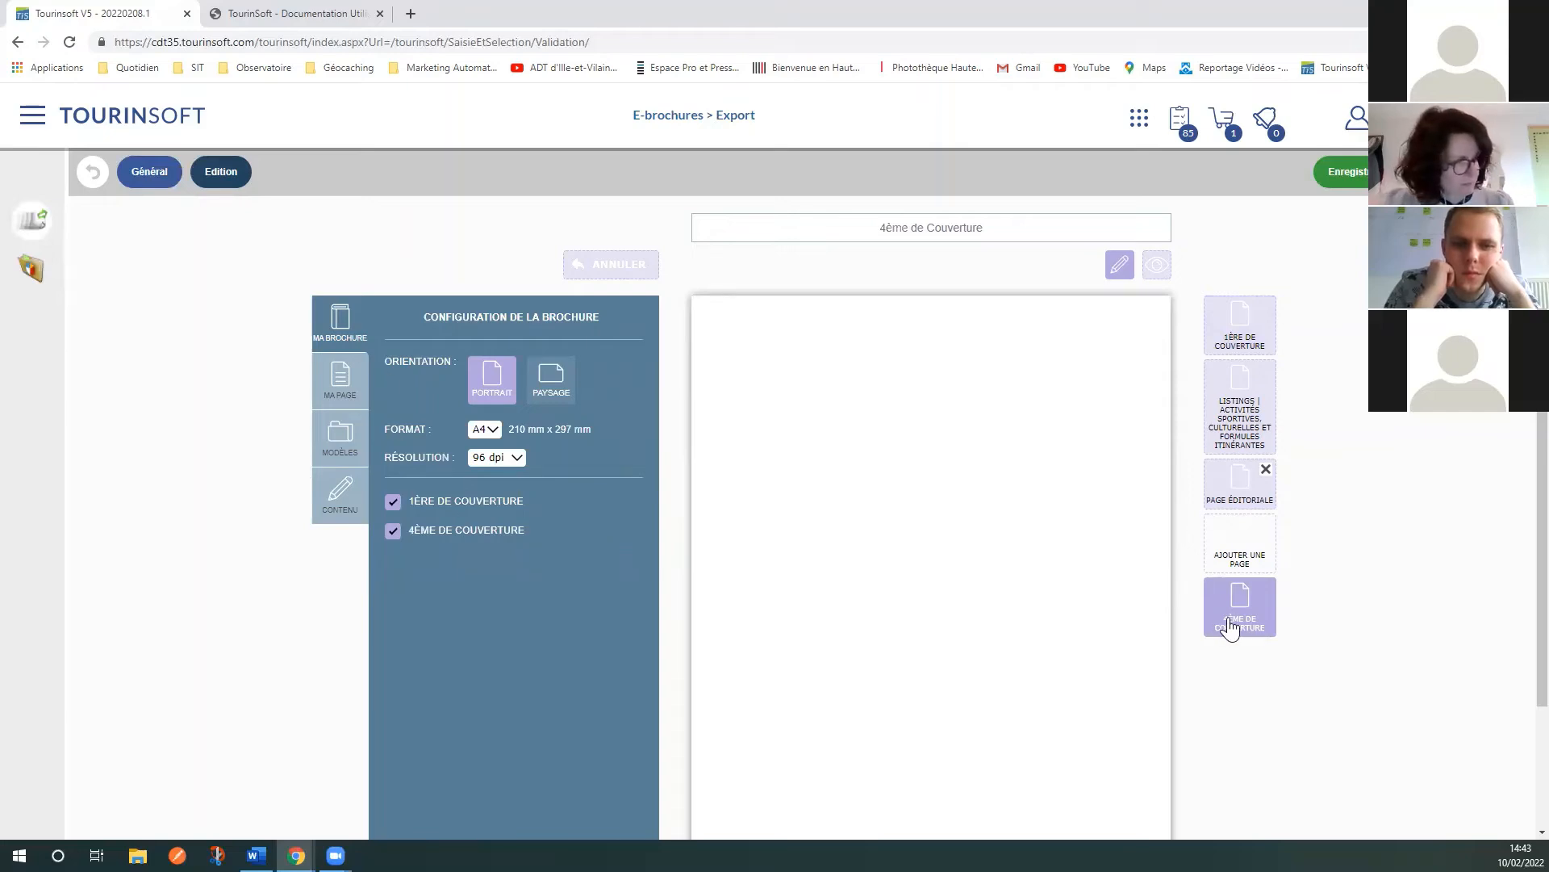
pyautogui.click(345, 393)
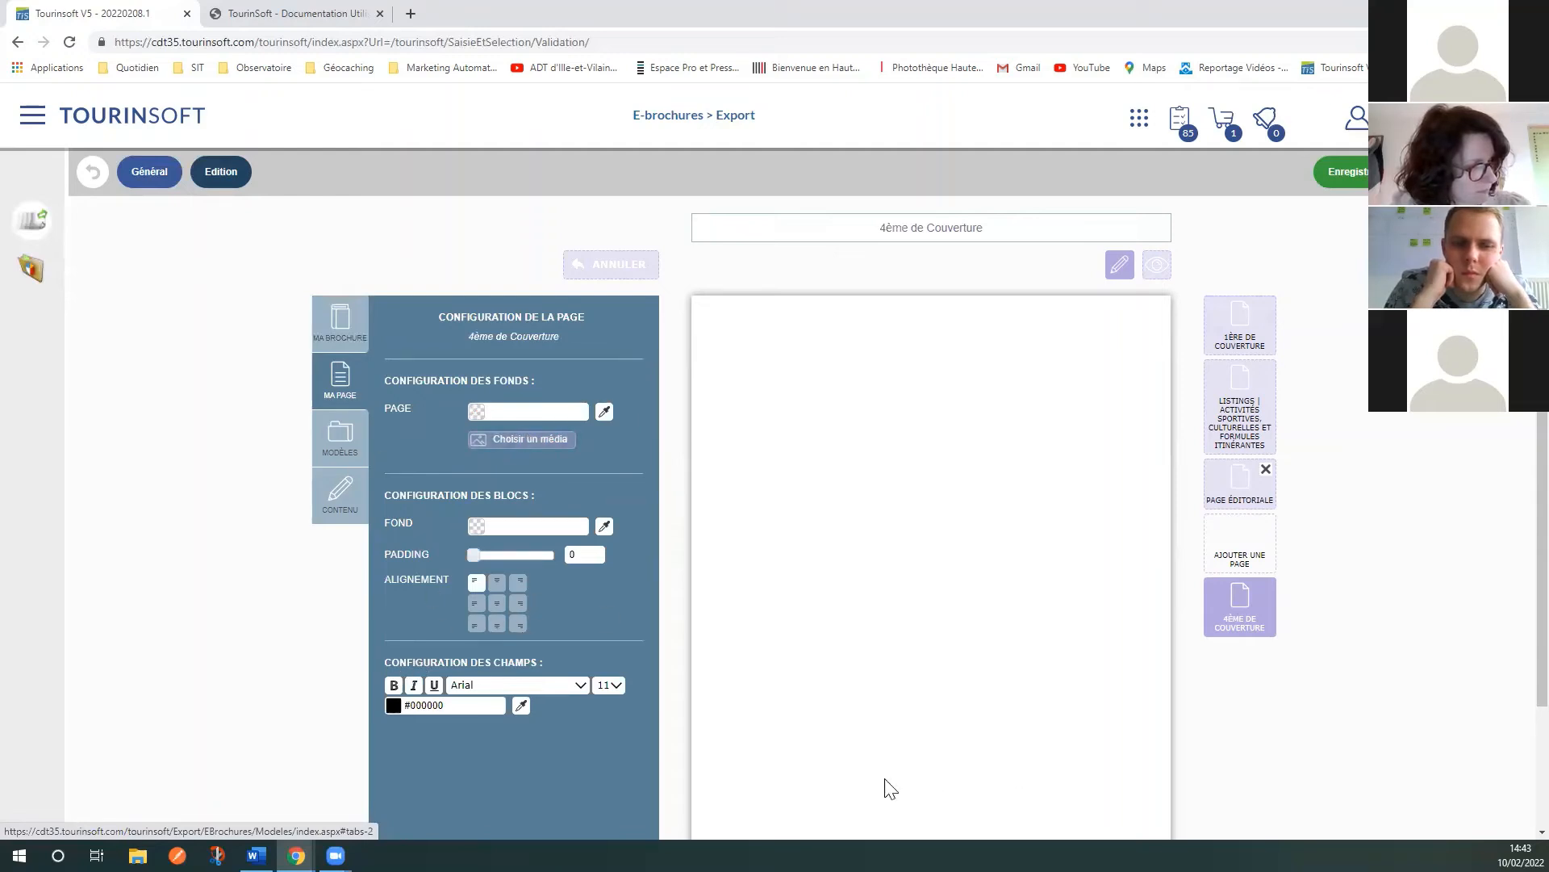
pyautogui.scroll(-2, 941, 795)
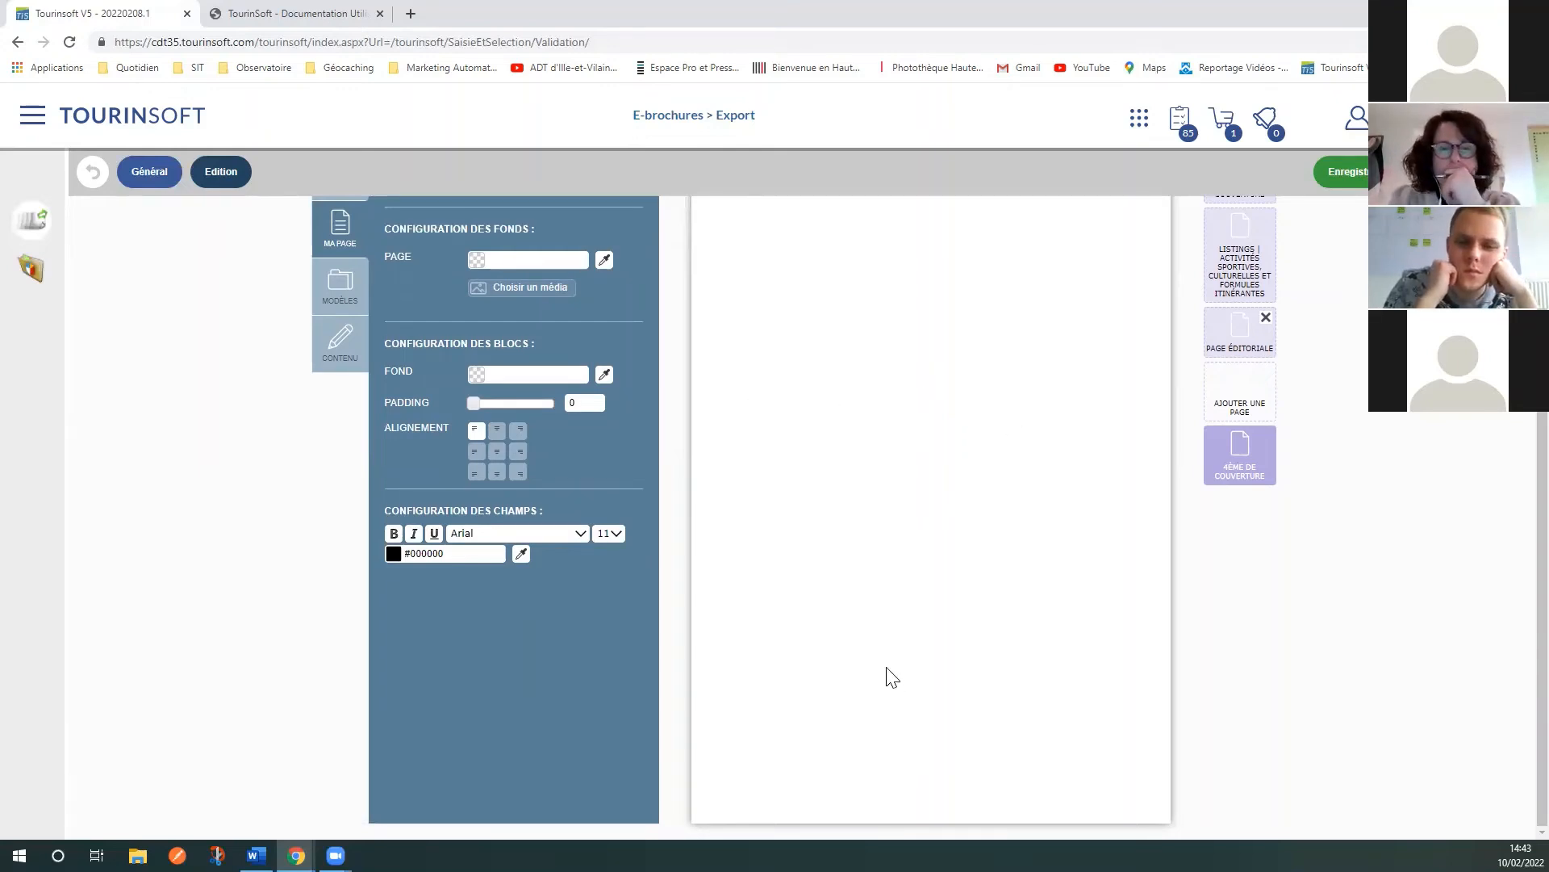
pyautogui.scroll(2, 892, 691)
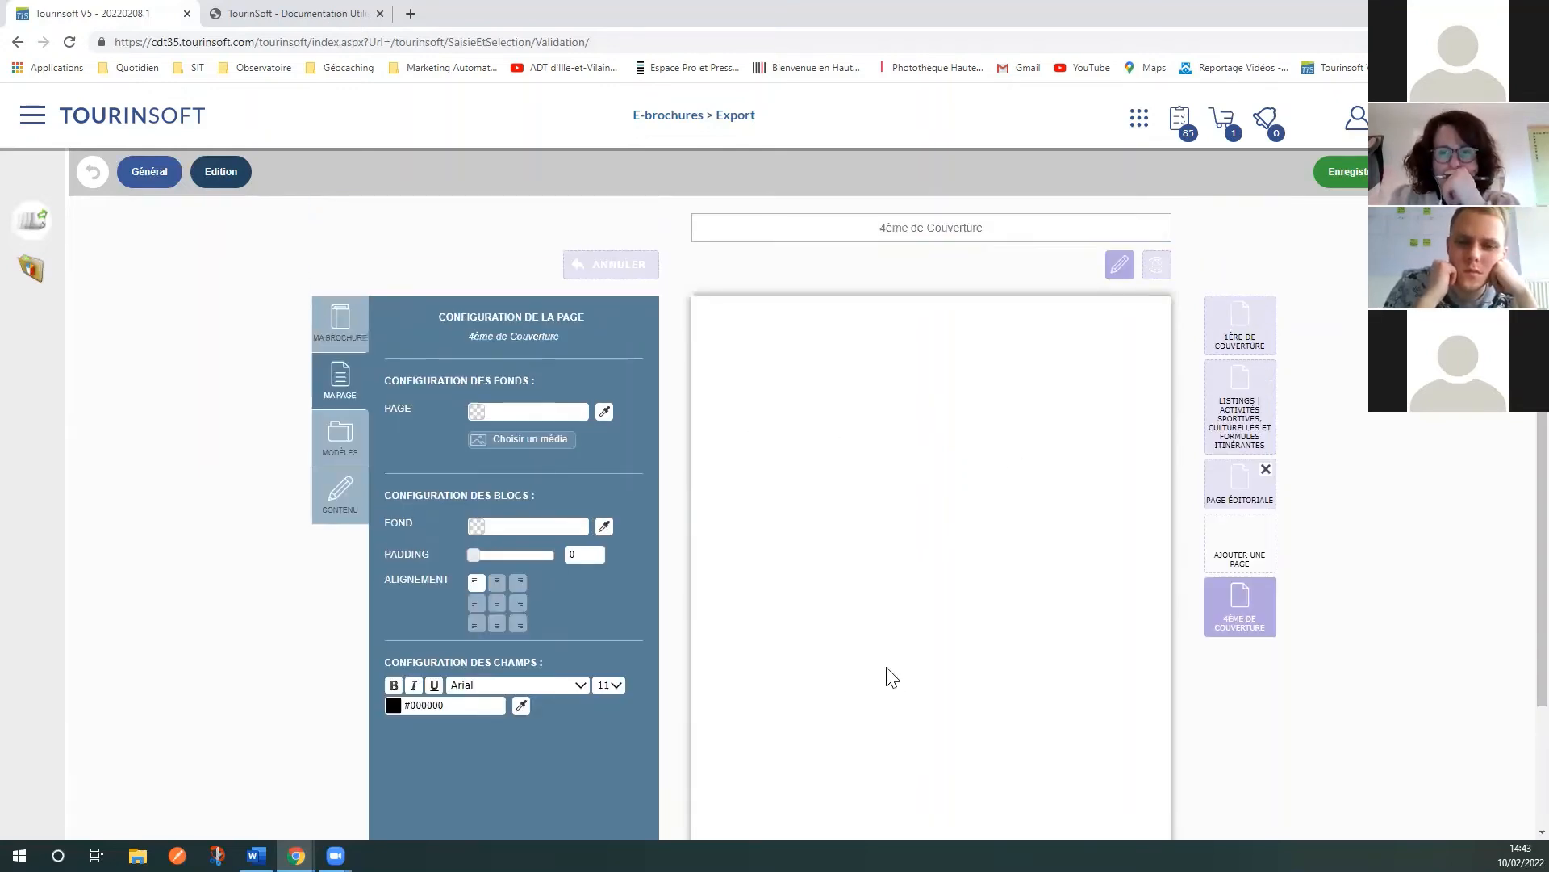
pyautogui.click(343, 512)
pyautogui.moveTo(411, 343); pyautogui.dragTo(912, 740)
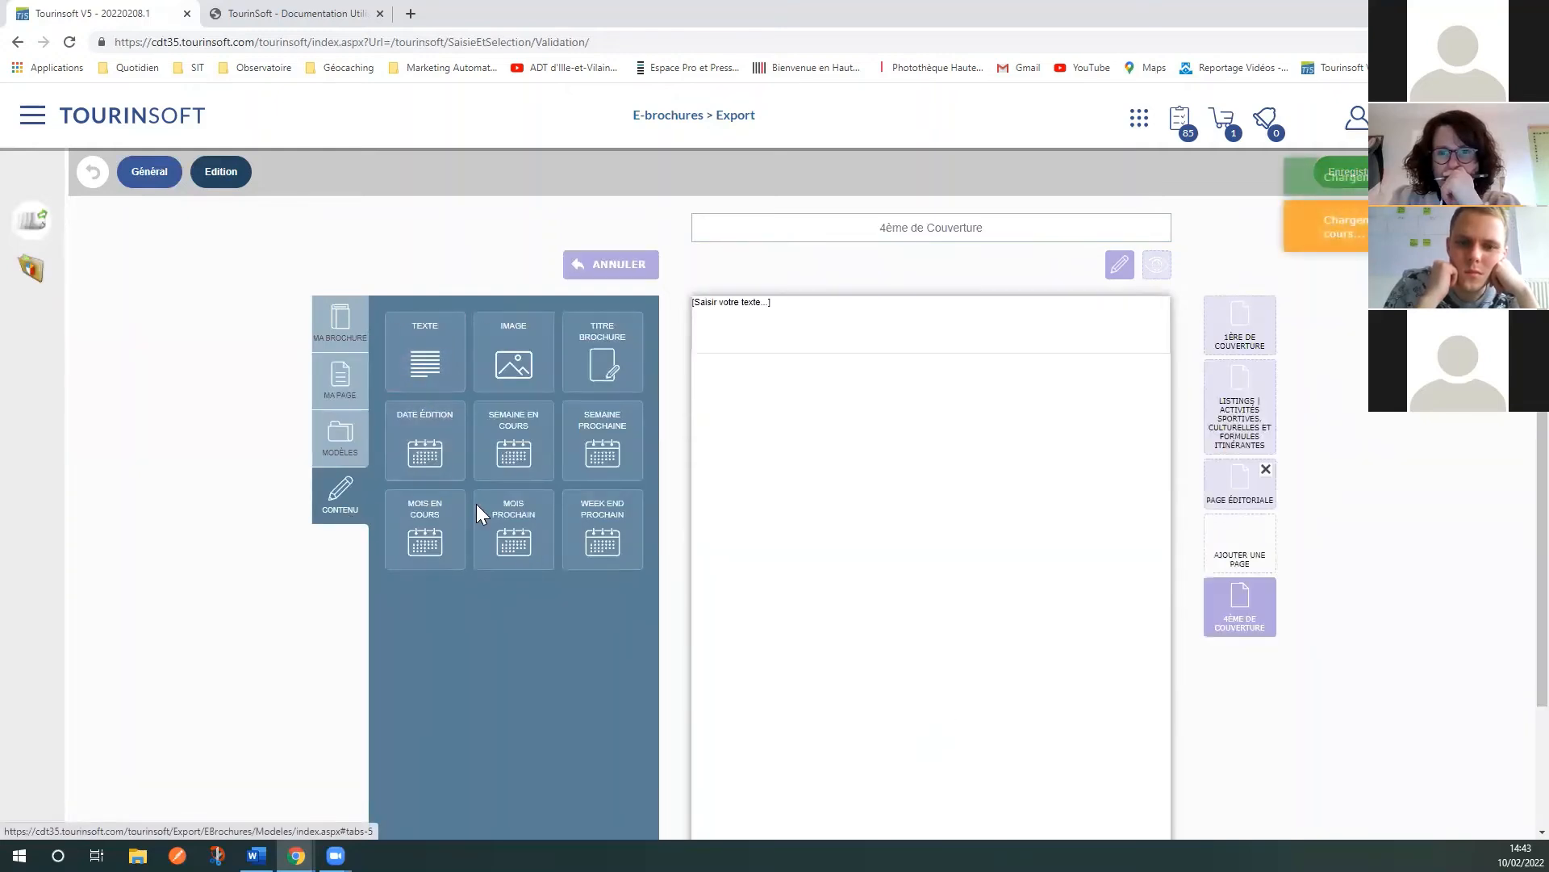
pyautogui.moveTo(517, 359); pyautogui.dragTo(885, 547)
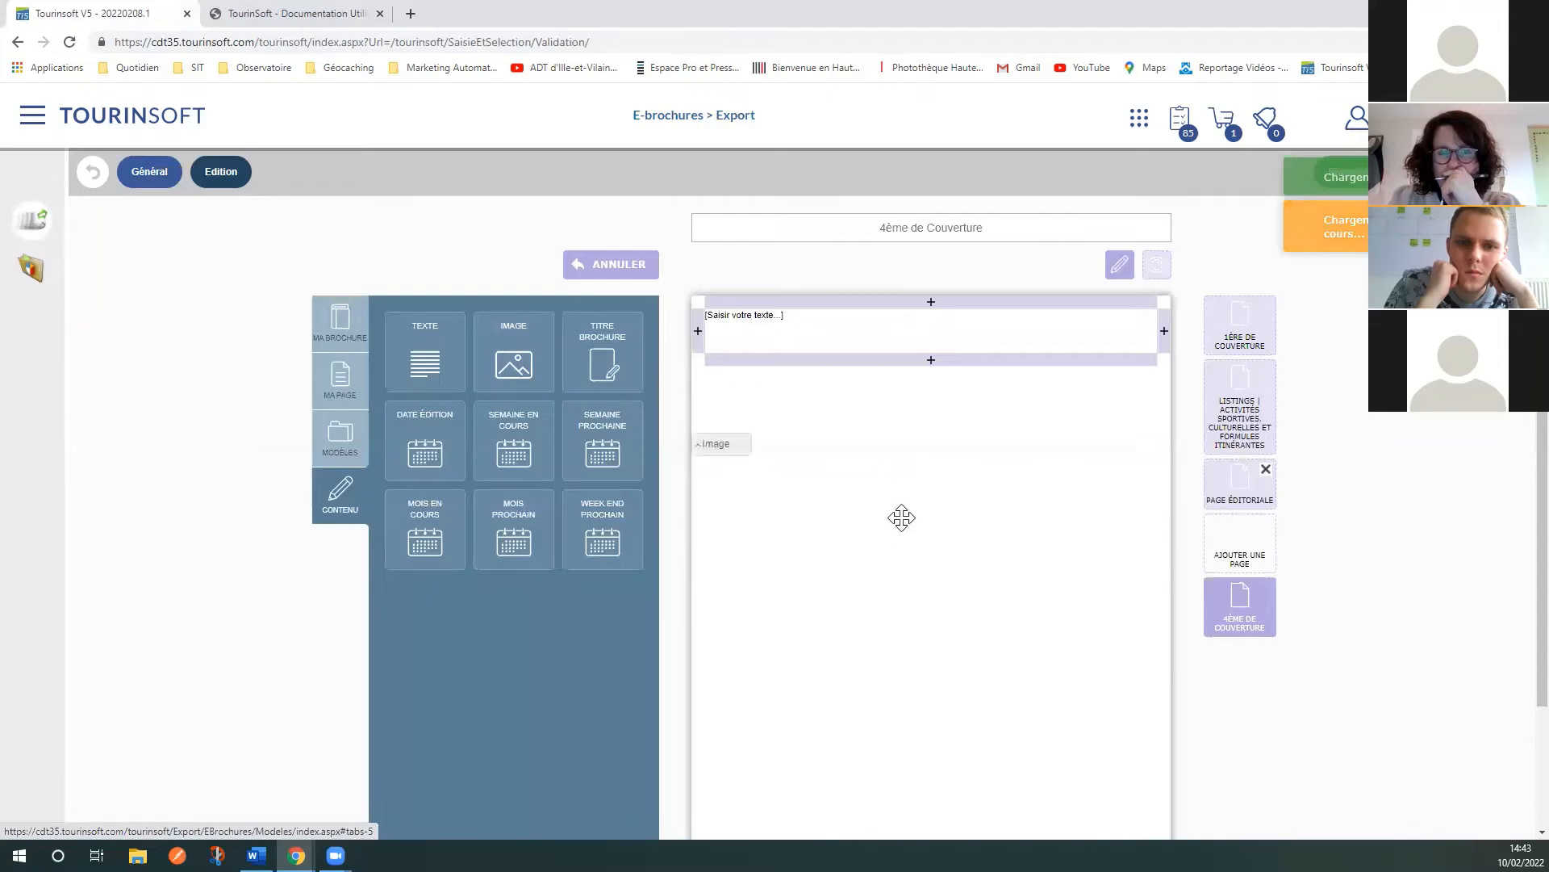
pyautogui.moveTo(484, 365); pyautogui.dragTo(1160, 329)
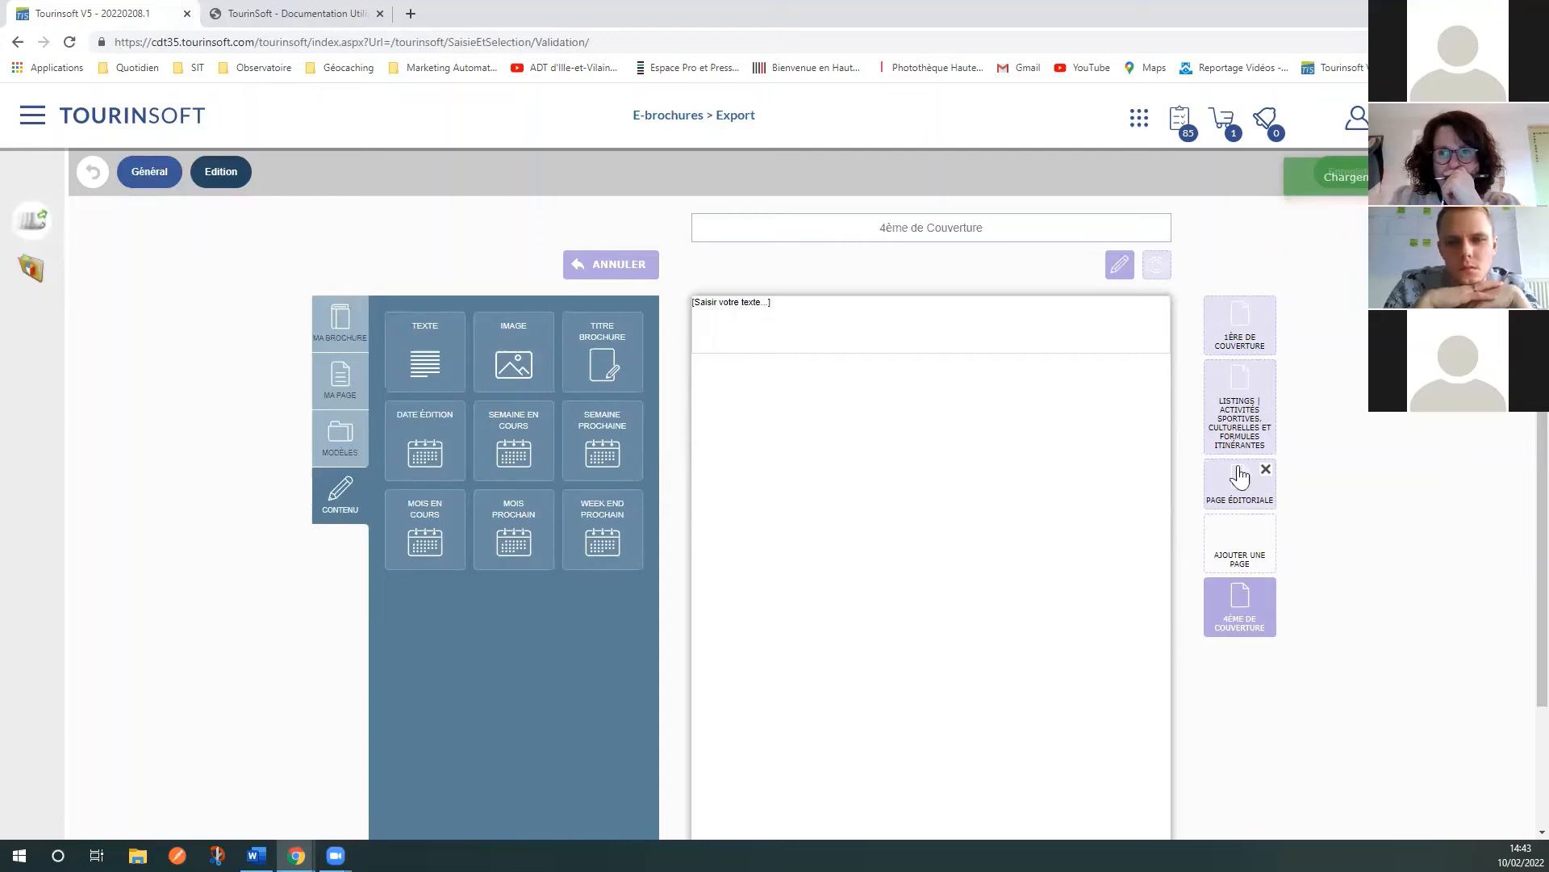
pyautogui.scroll(-2, 1078, 530)
pyautogui.scroll(2, 1078, 530)
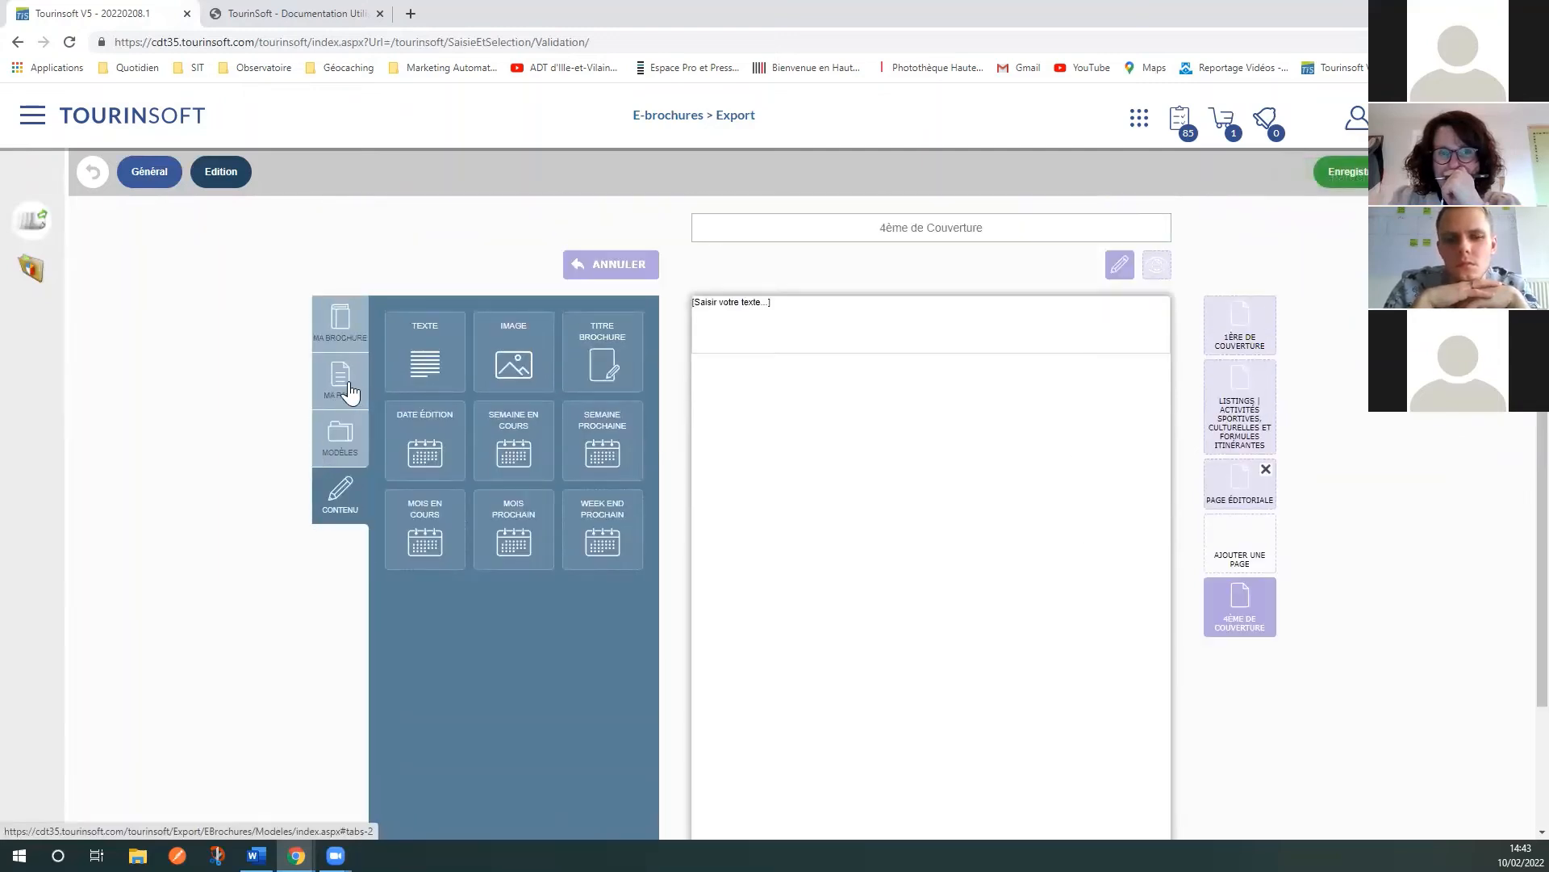
# Step: Add two more editorial pages to the brochure and move one editorial page ahead of the listings page
pyautogui.click(1240, 559)
pyautogui.click(1242, 602)
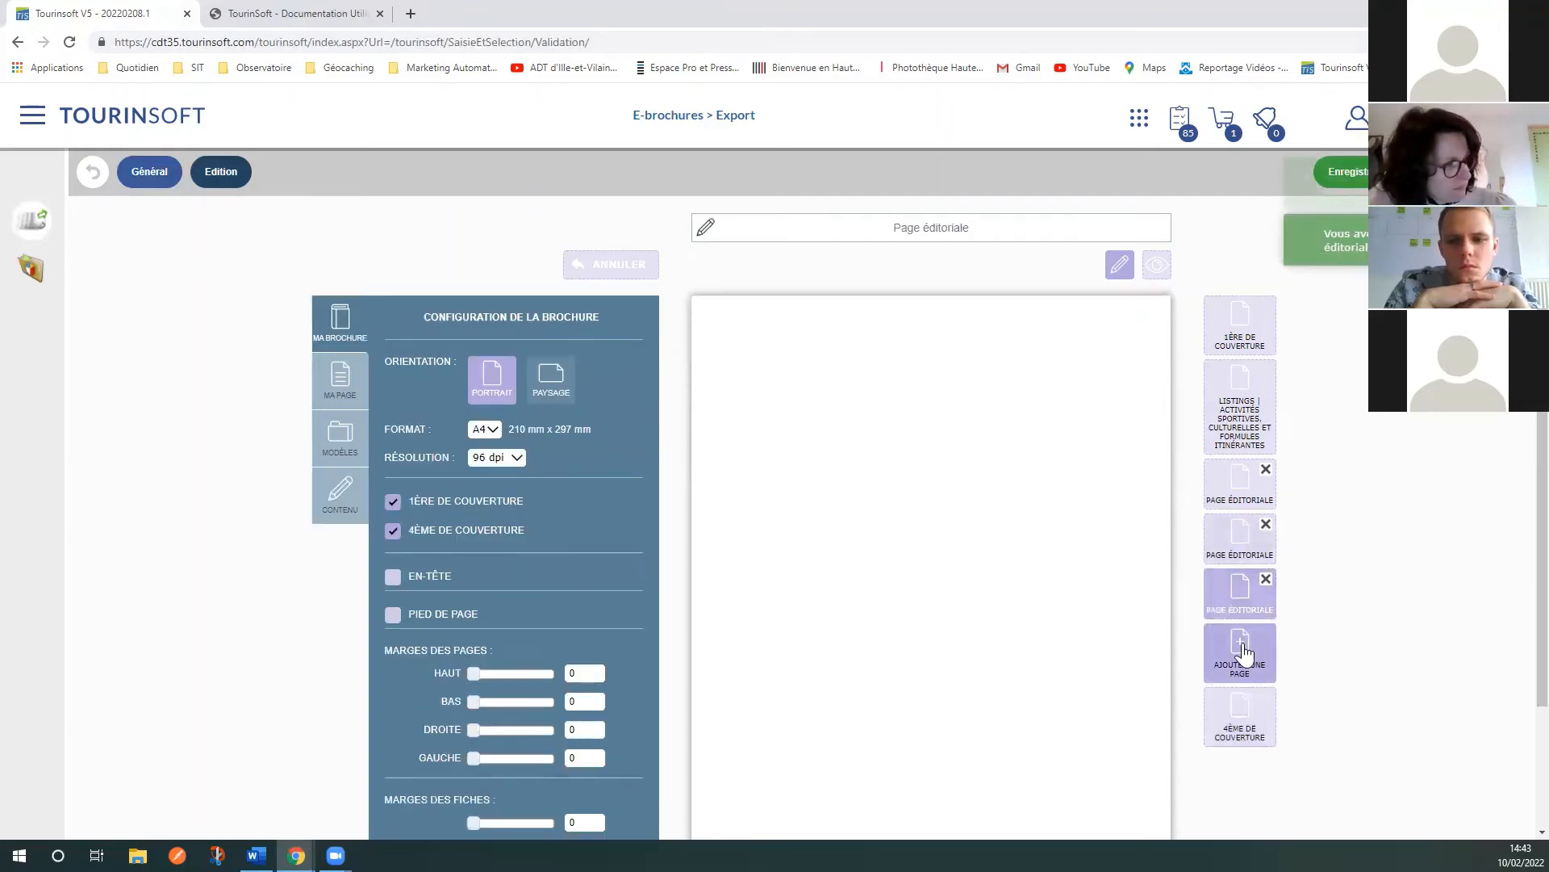
pyautogui.moveTo(1230, 533); pyautogui.dragTo(1246, 380)
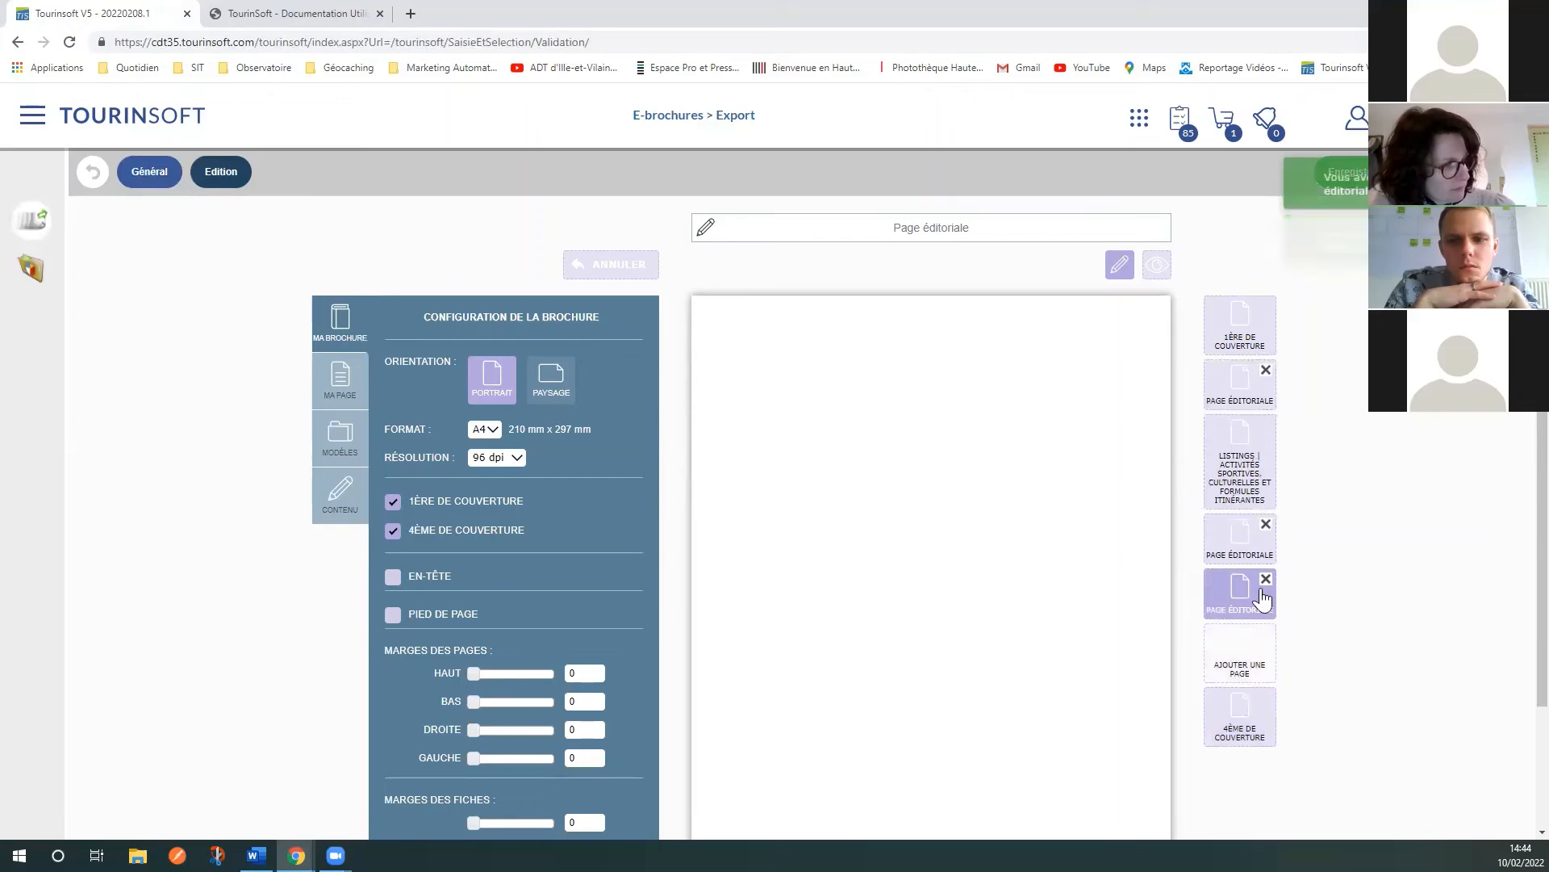
# Step: Swap the two editorial pages after the listings page, move one of them ahead of it, and delete that moved page
pyautogui.moveTo(1263, 599); pyautogui.dragTo(1251, 536)
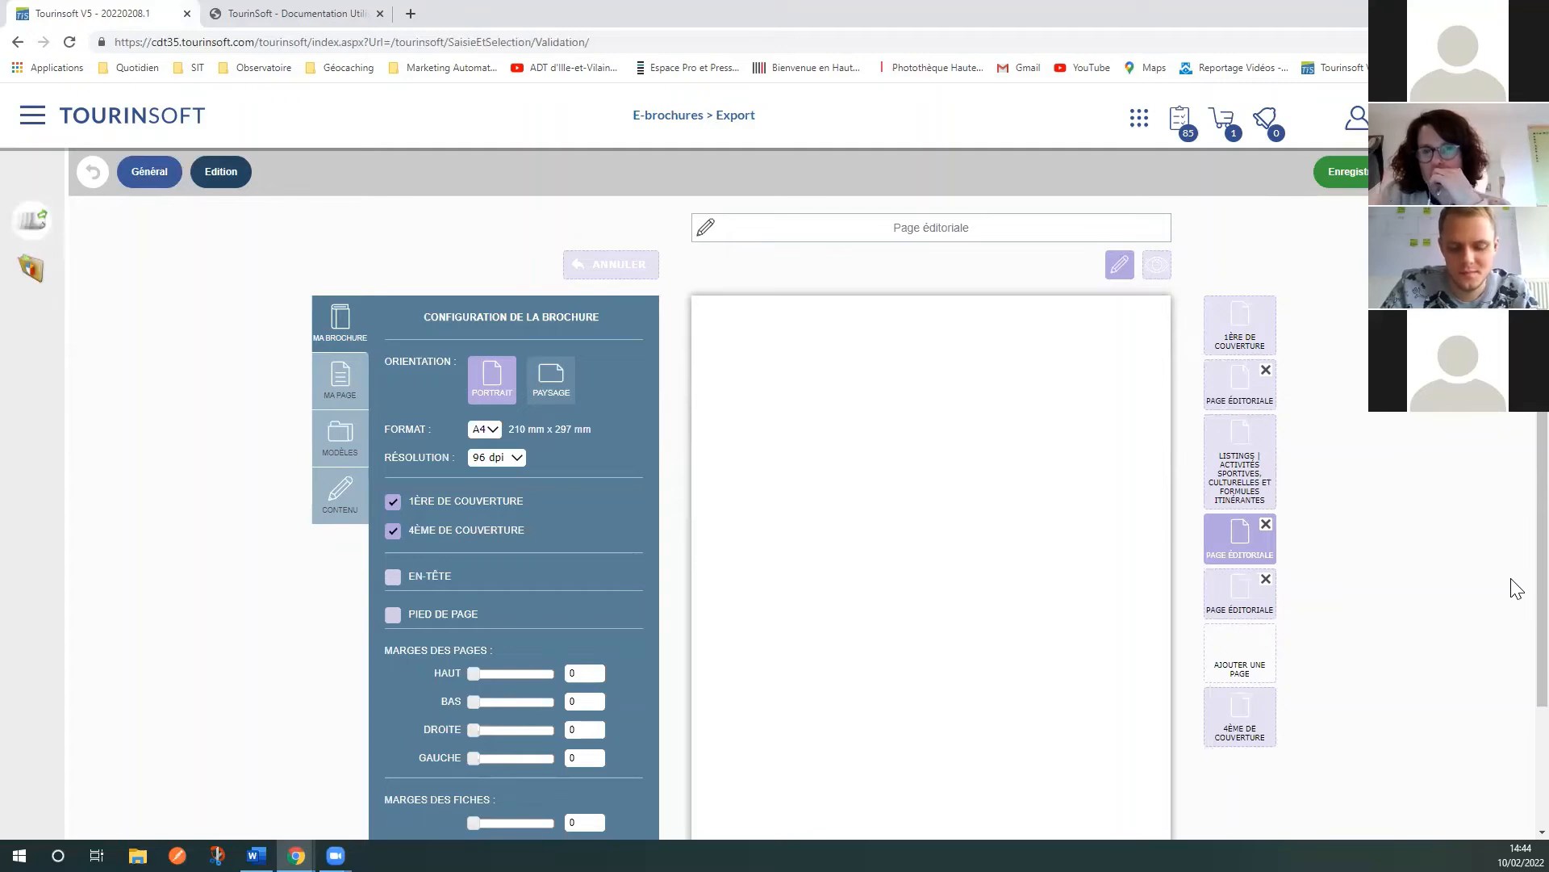
pyautogui.moveTo(1243, 597); pyautogui.dragTo(1249, 478)
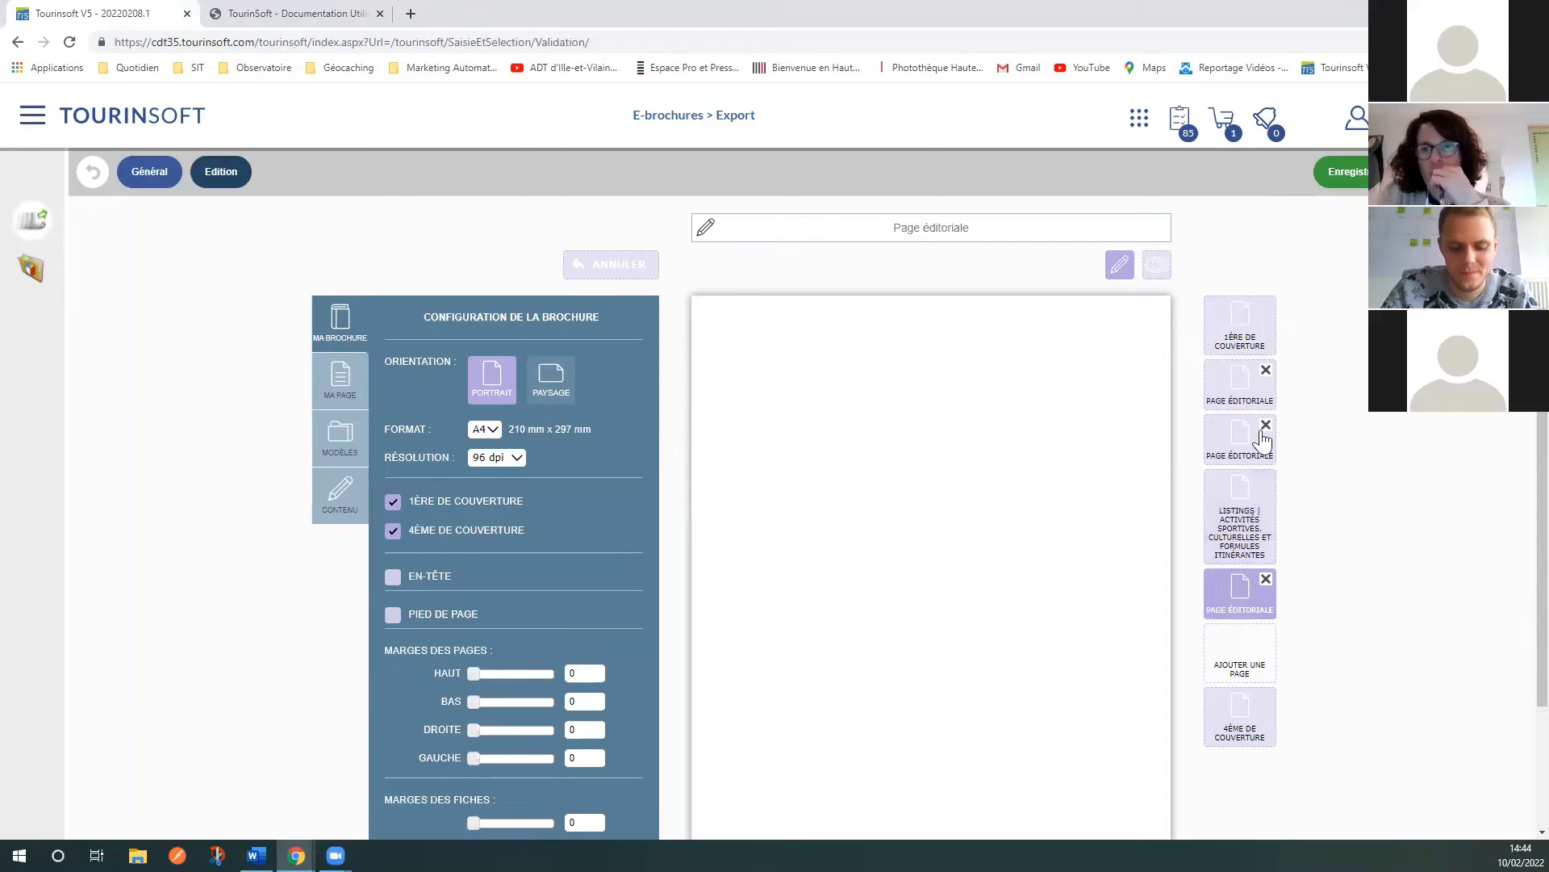
pyautogui.click(1266, 426)
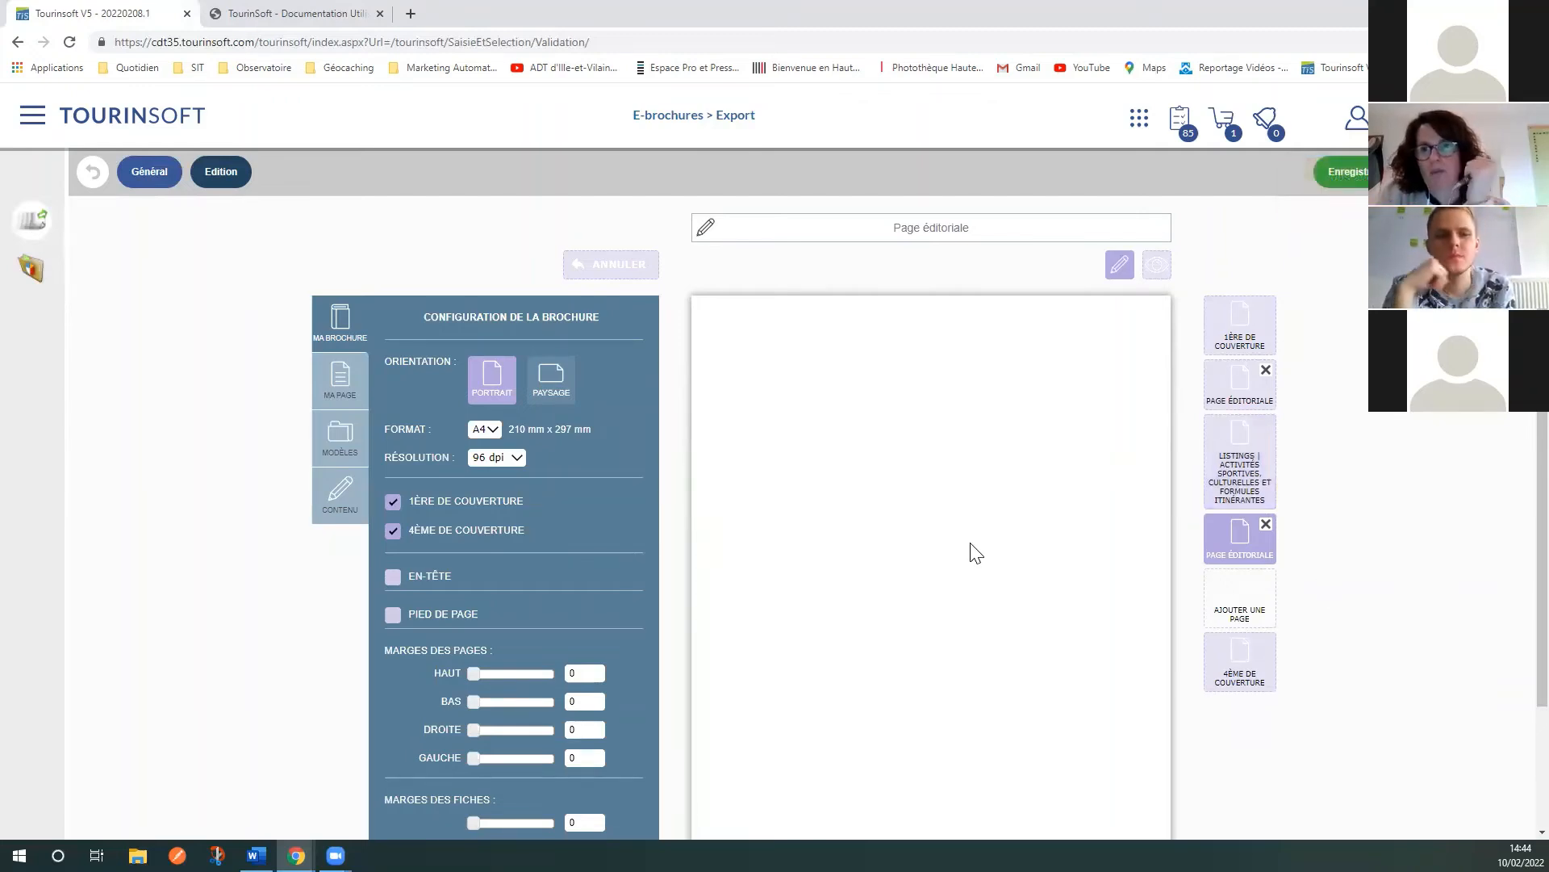
# Step: Preview the sports and cultural activities listings page with the data of the saved search ASC_2022FA
pyautogui.click(1250, 483)
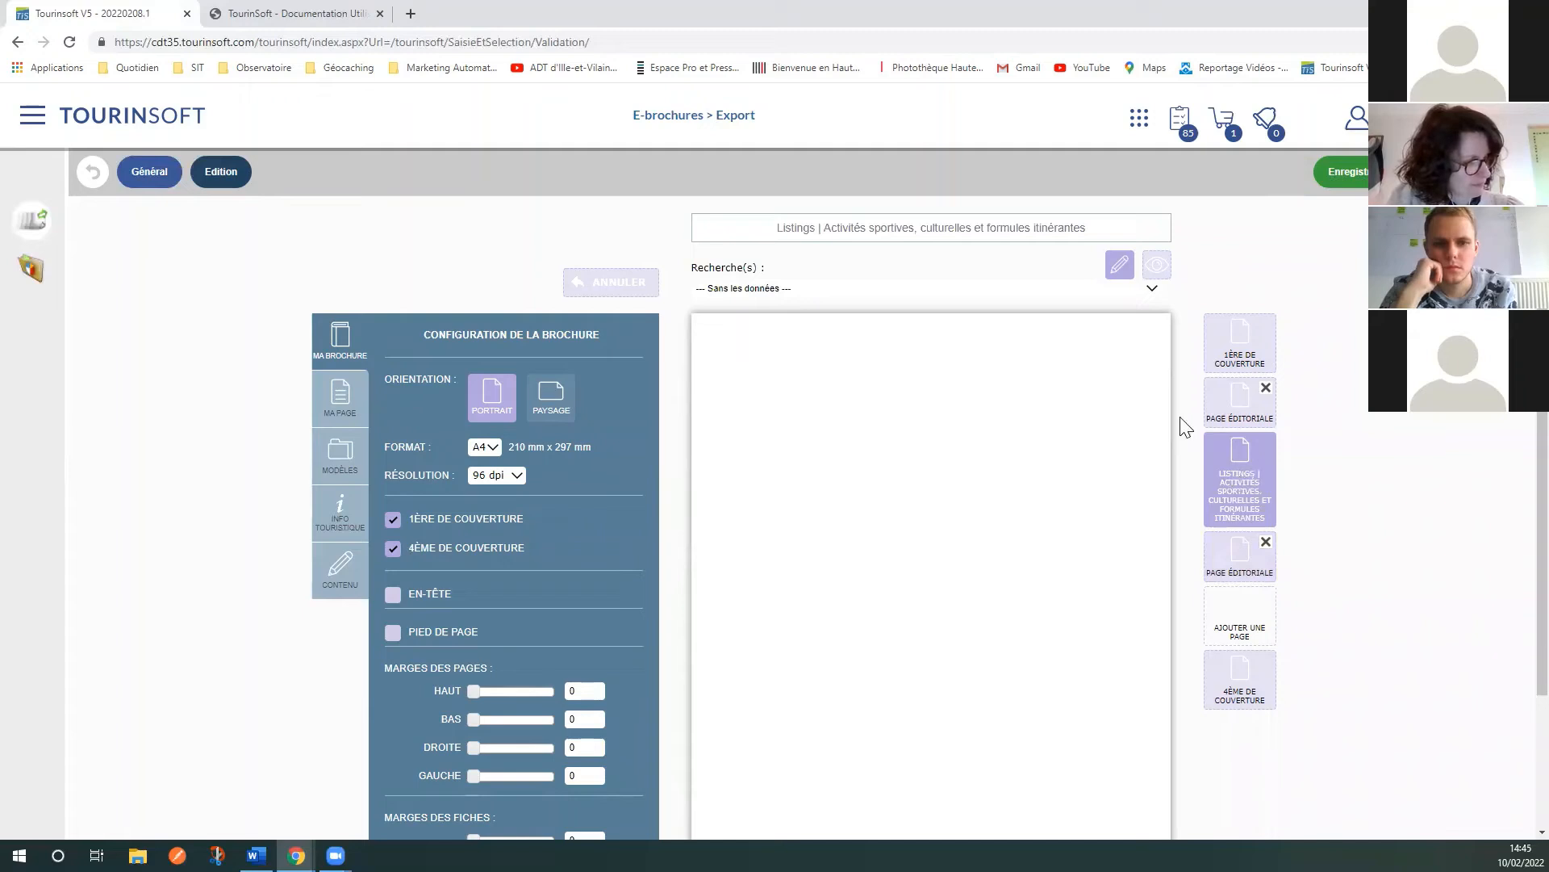
pyautogui.scroll(-2, 1370, 736)
pyautogui.scroll(2, 1364, 743)
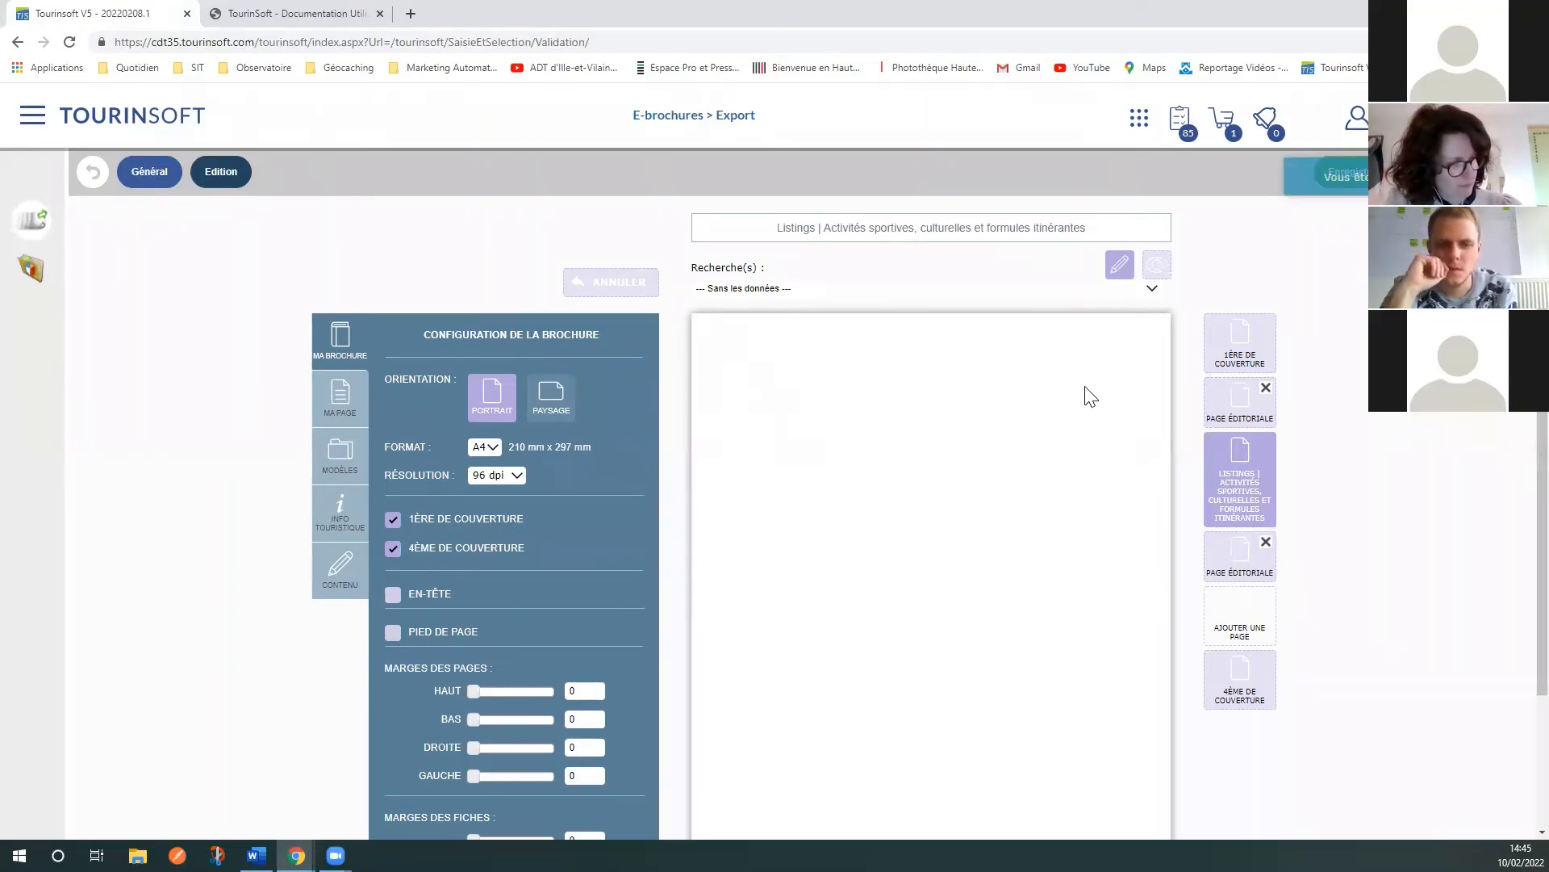
pyautogui.click(1158, 271)
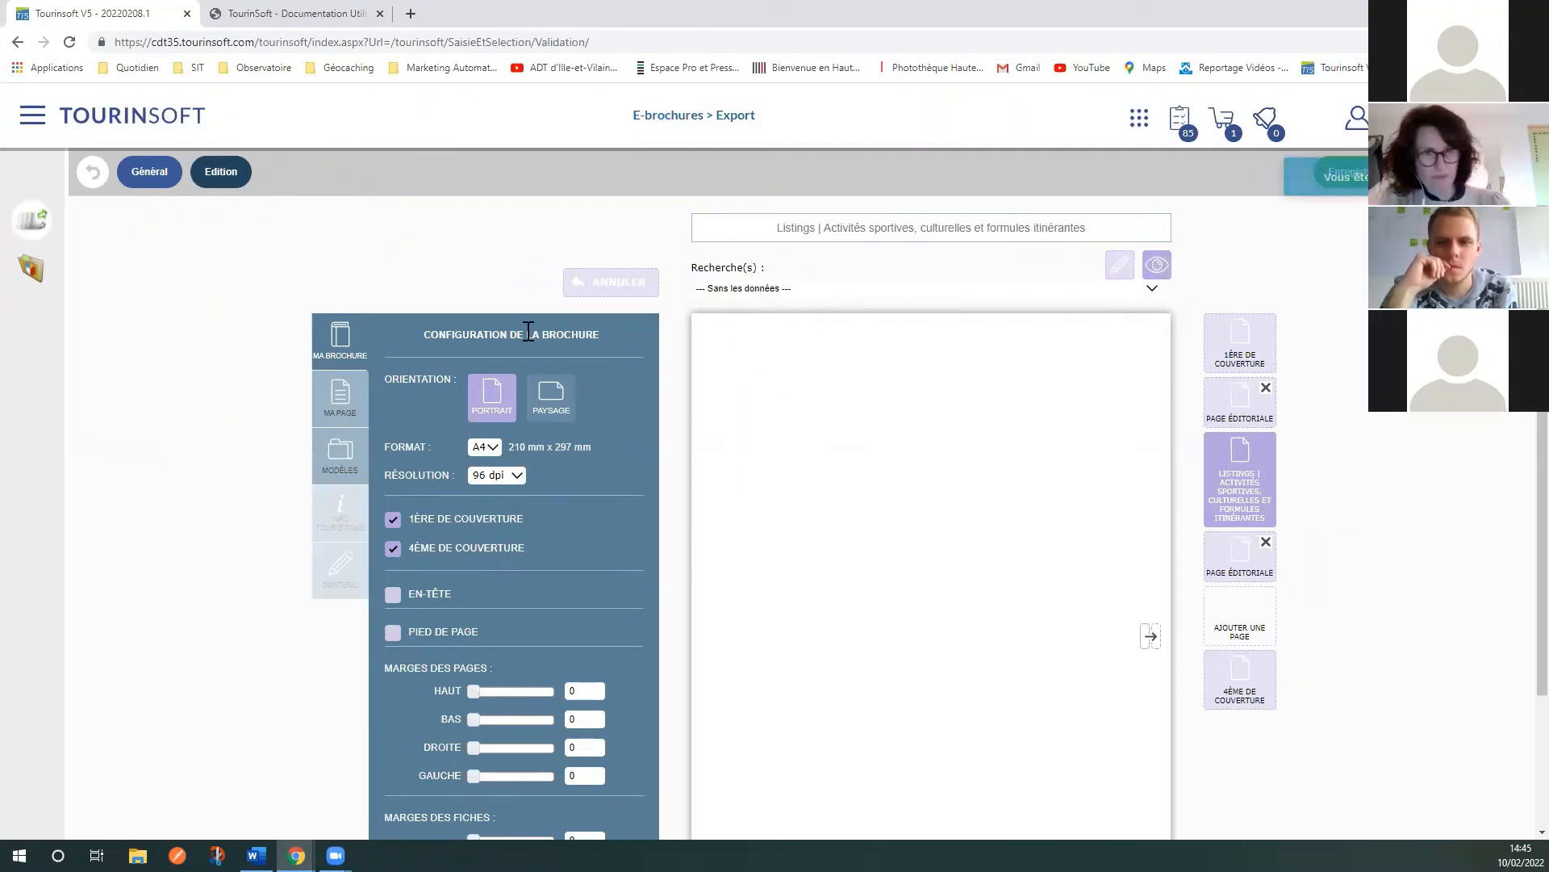
pyautogui.click(857, 287)
pyautogui.scroll(-10, 869, 323)
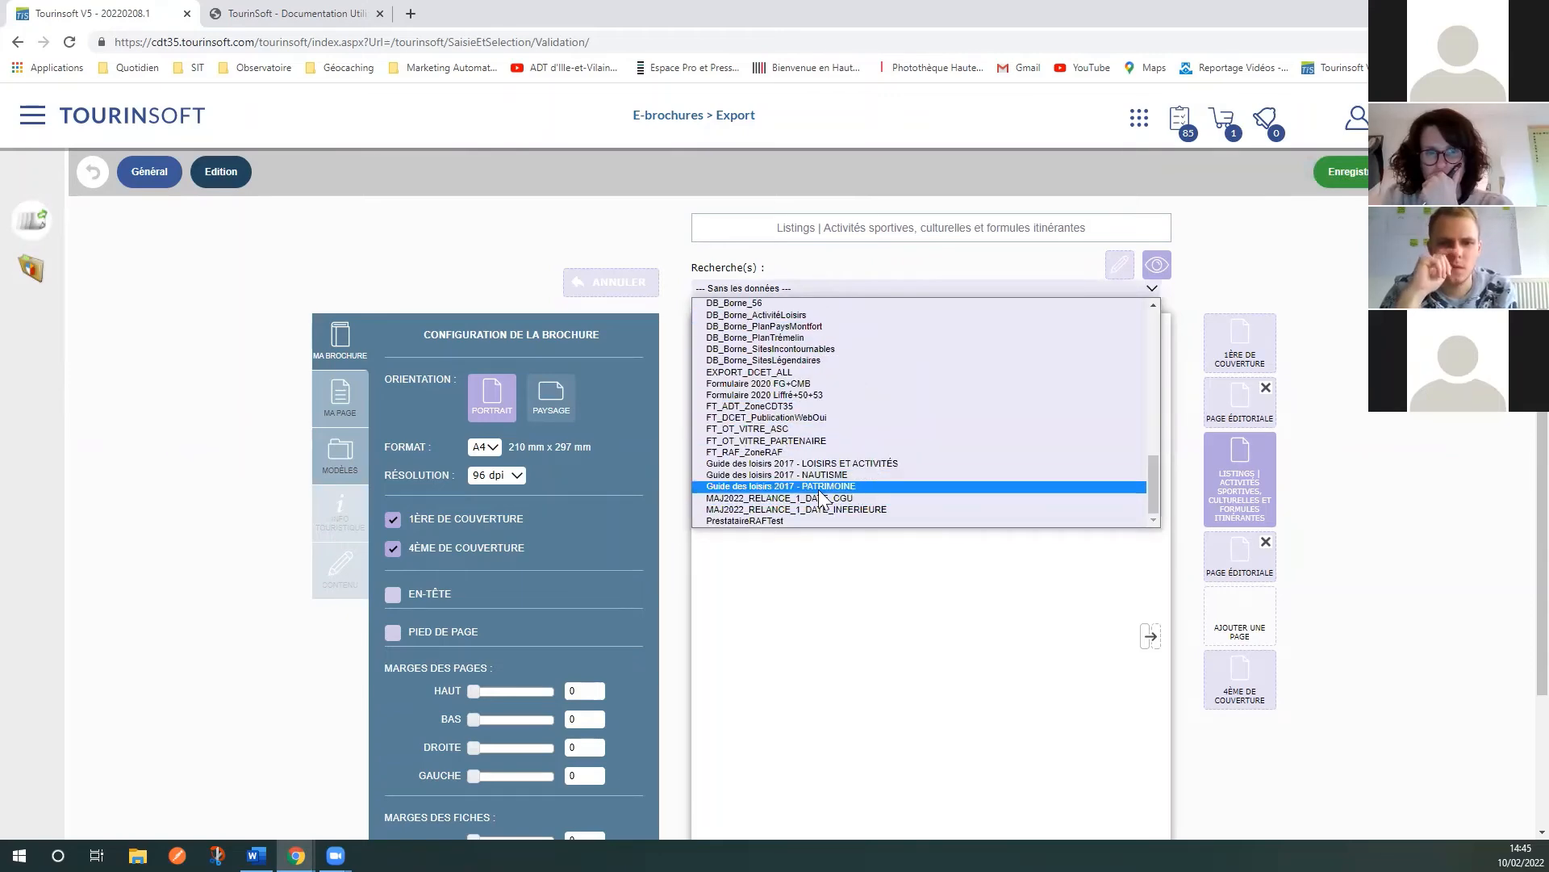
pyautogui.scroll(8, 830, 478)
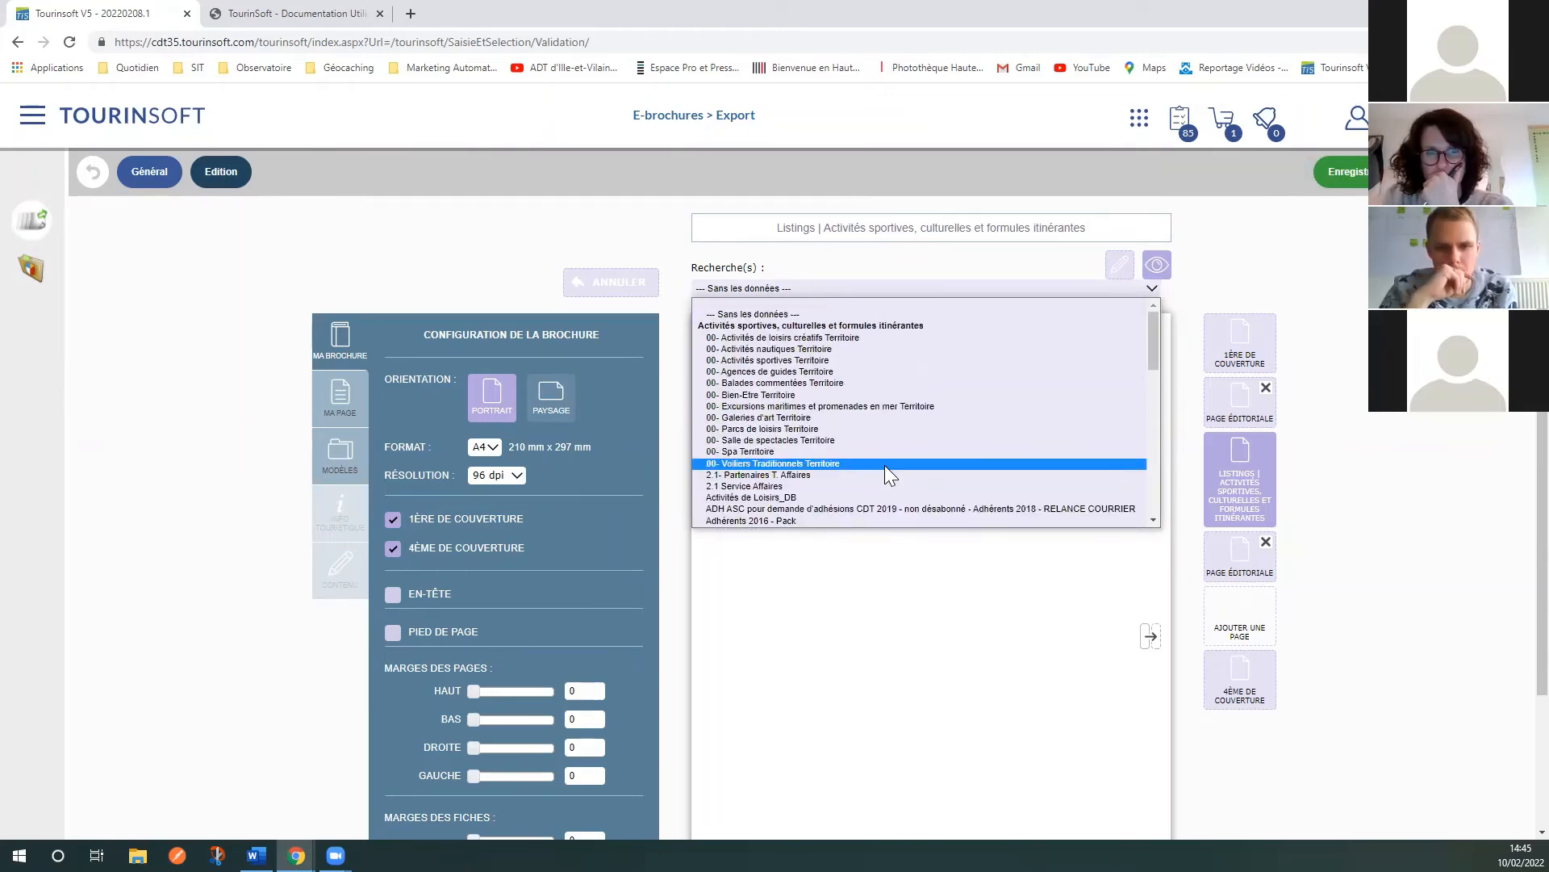
pyautogui.scroll(5, 851, 458)
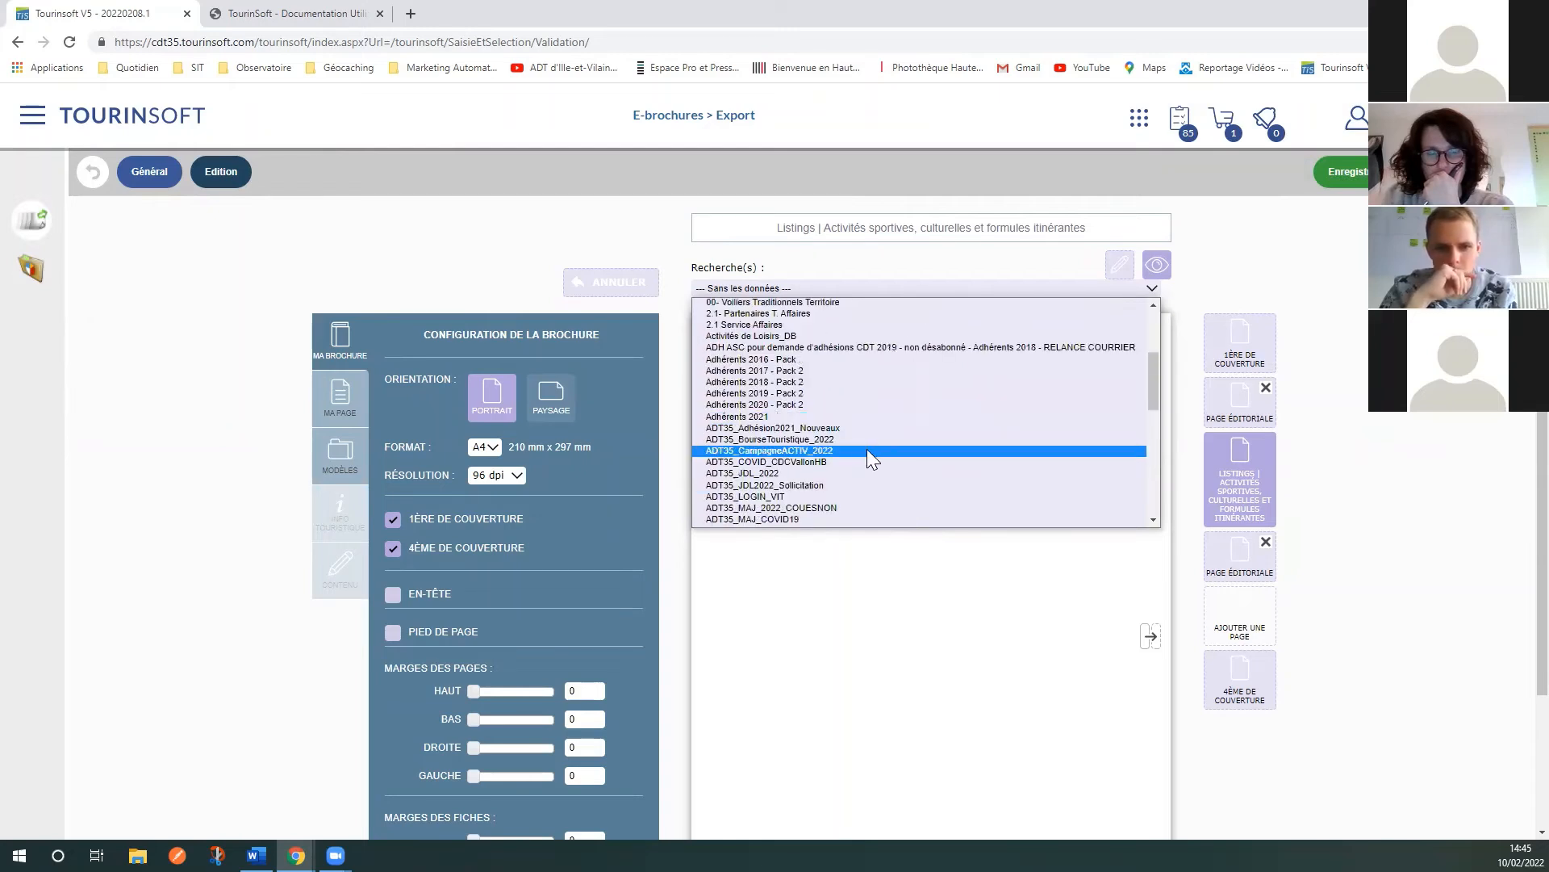
pyautogui.scroll(-3, 743, 452)
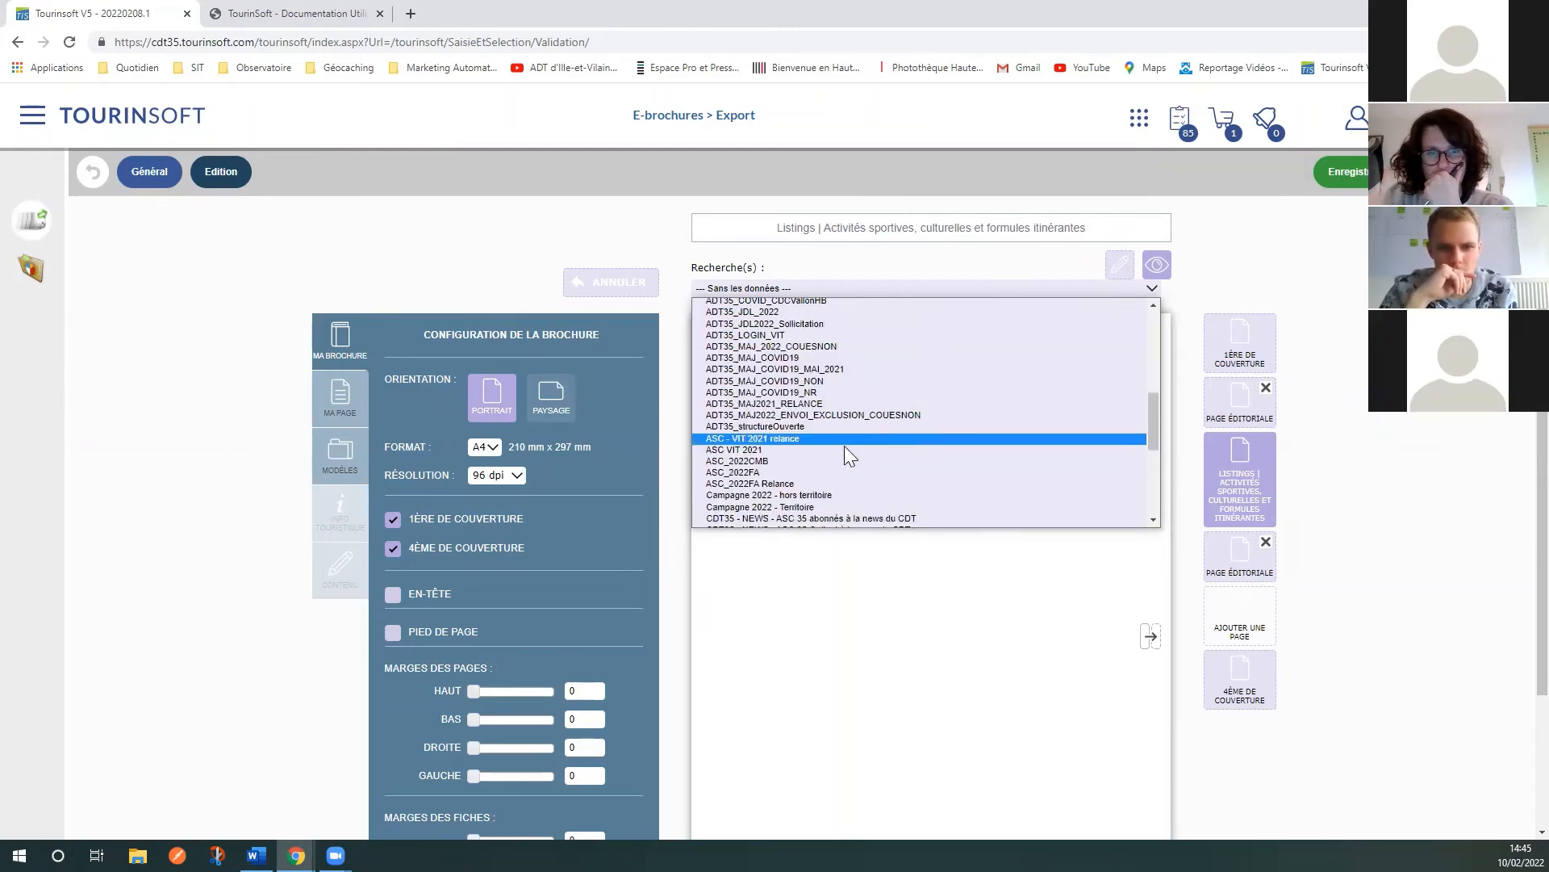
pyautogui.click(737, 474)
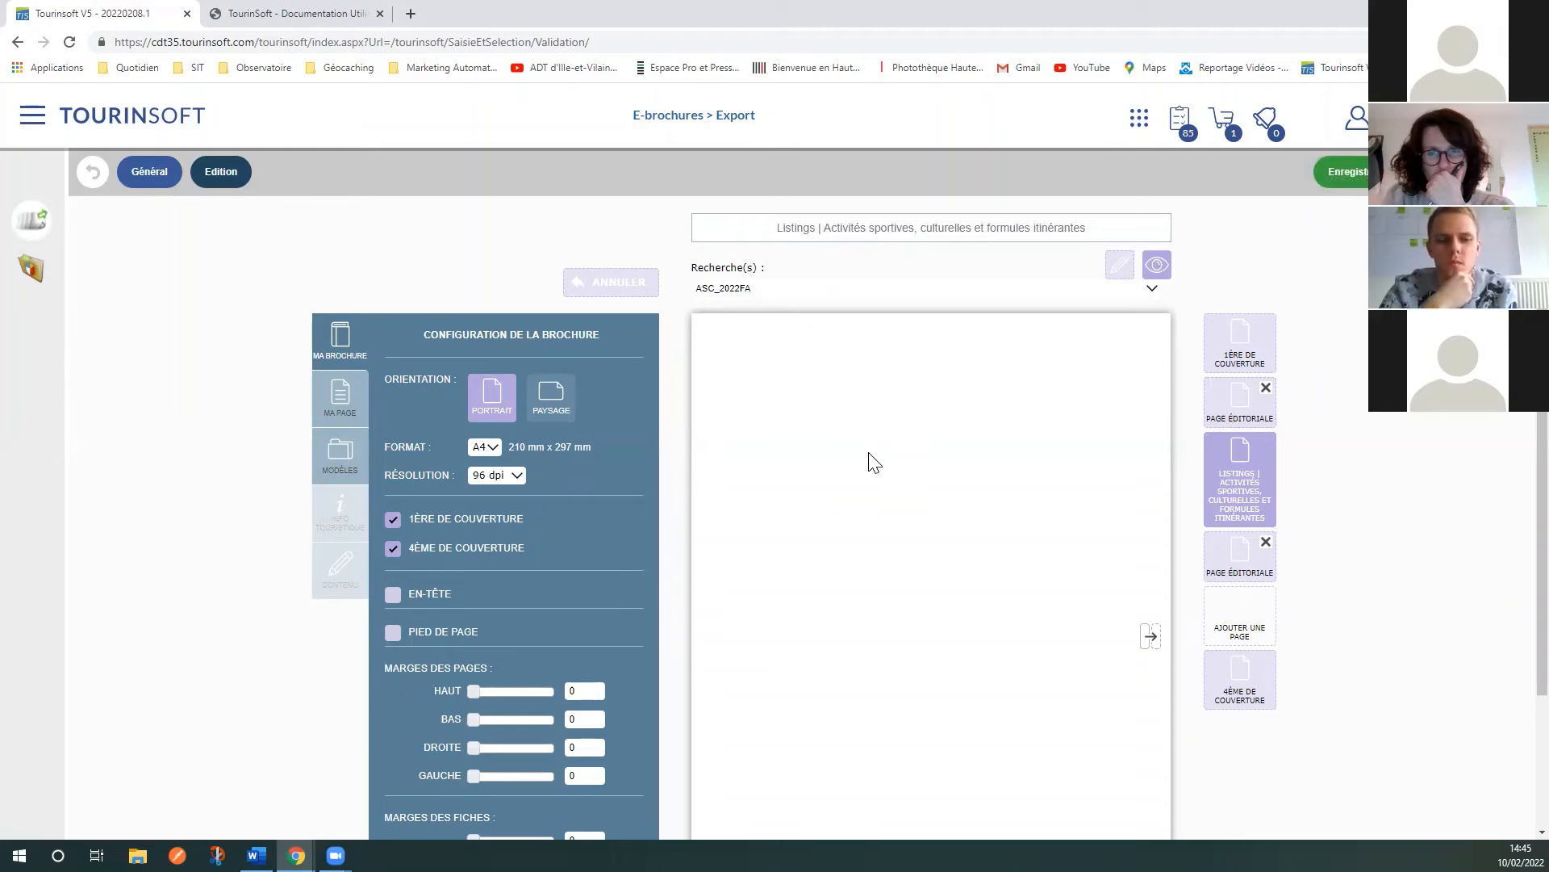
# Step: Reset the listings page's search to "Sans les données" and return the page to edit mode
pyautogui.click(1151, 289)
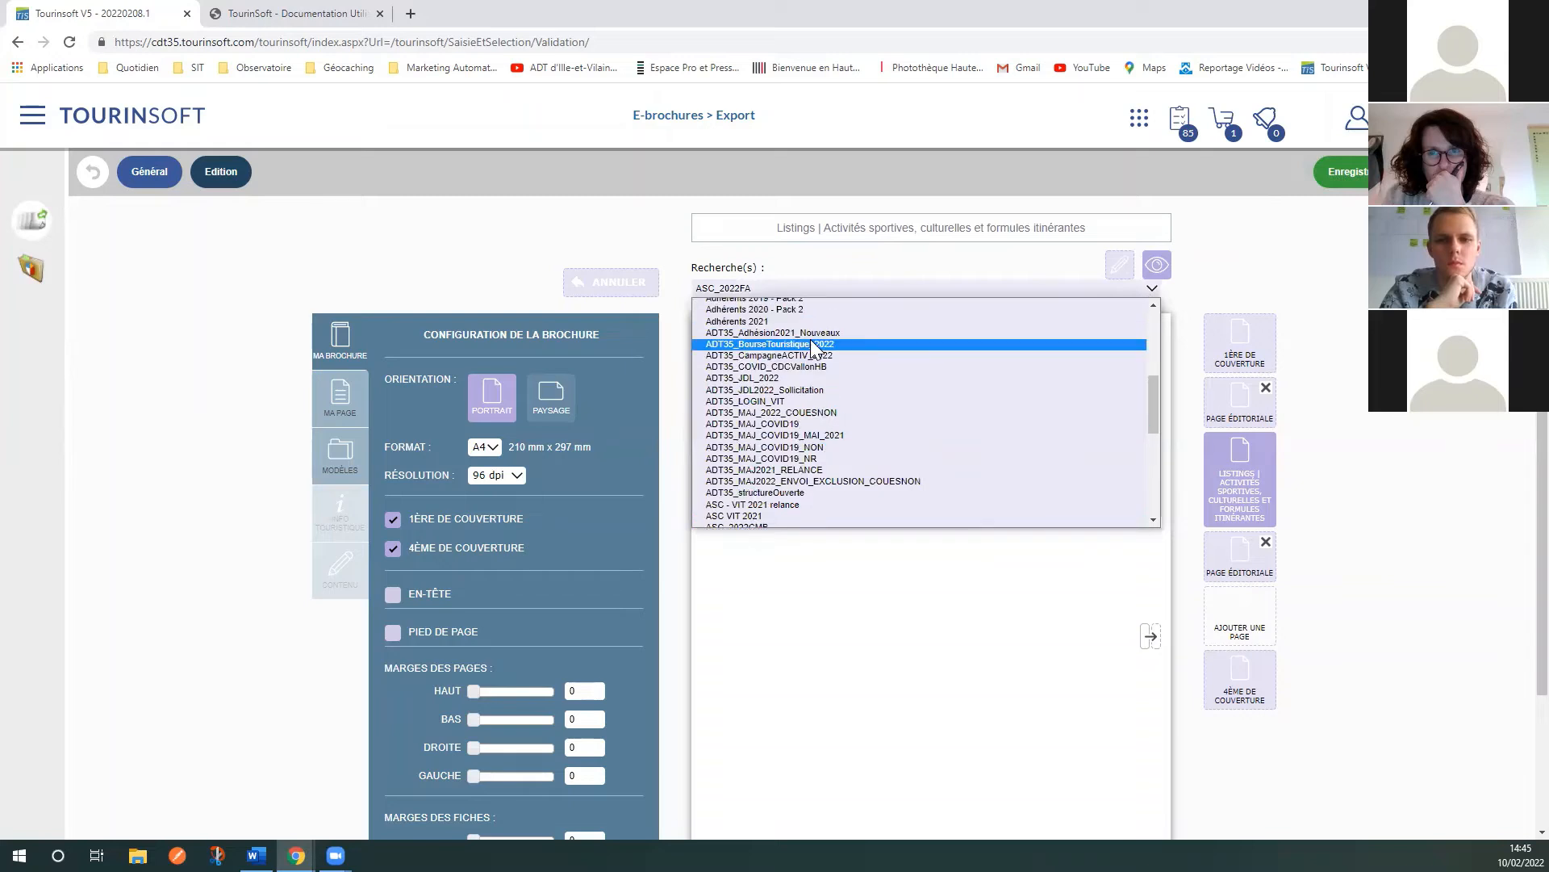
pyautogui.scroll(5, 855, 400)
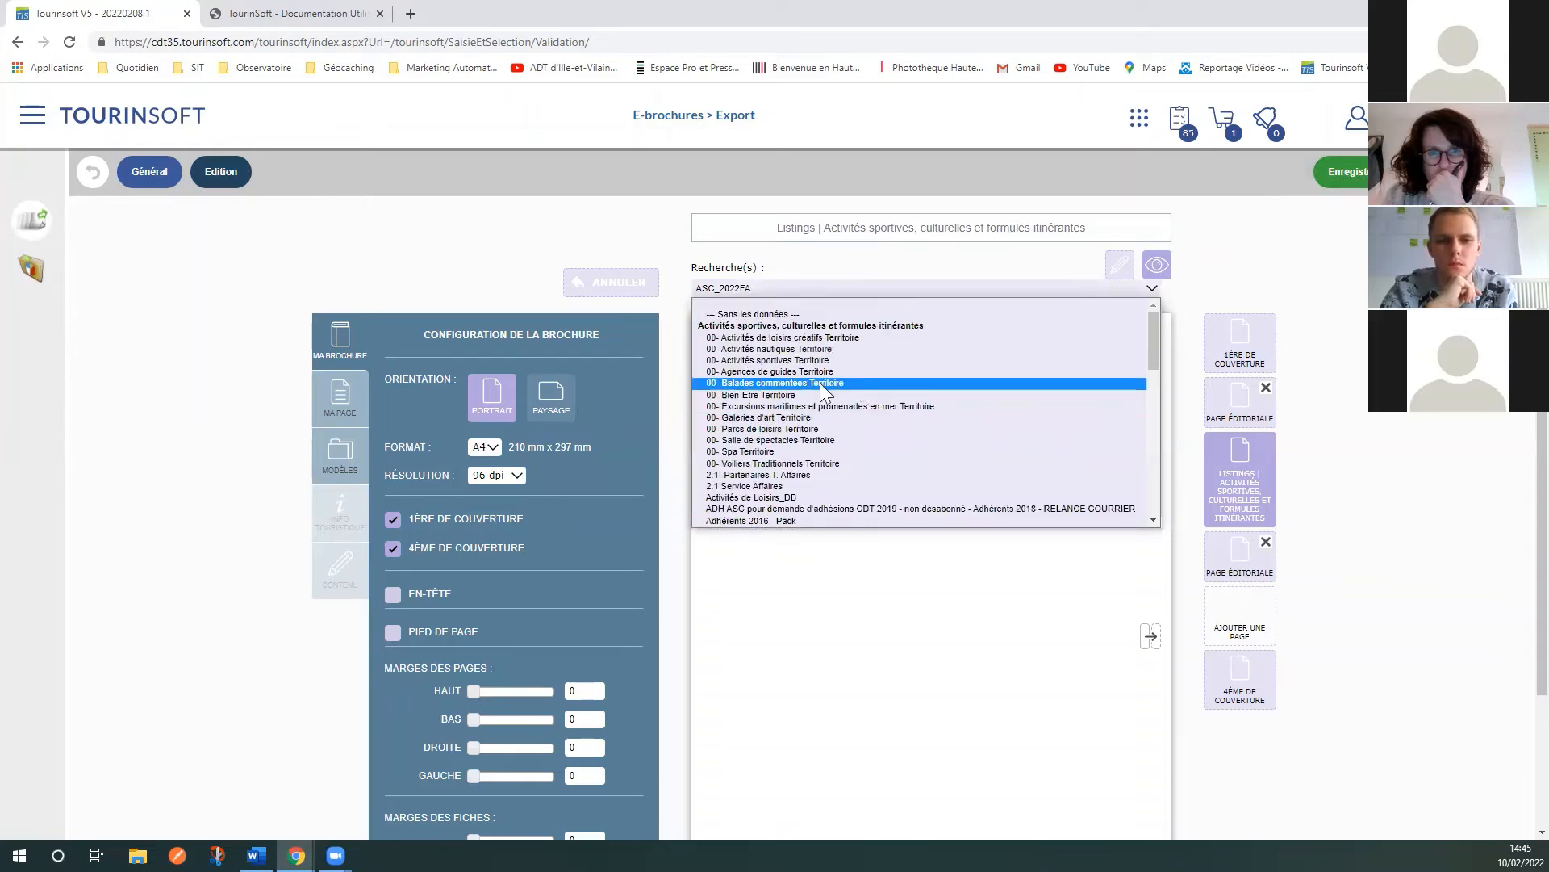
pyautogui.click(758, 314)
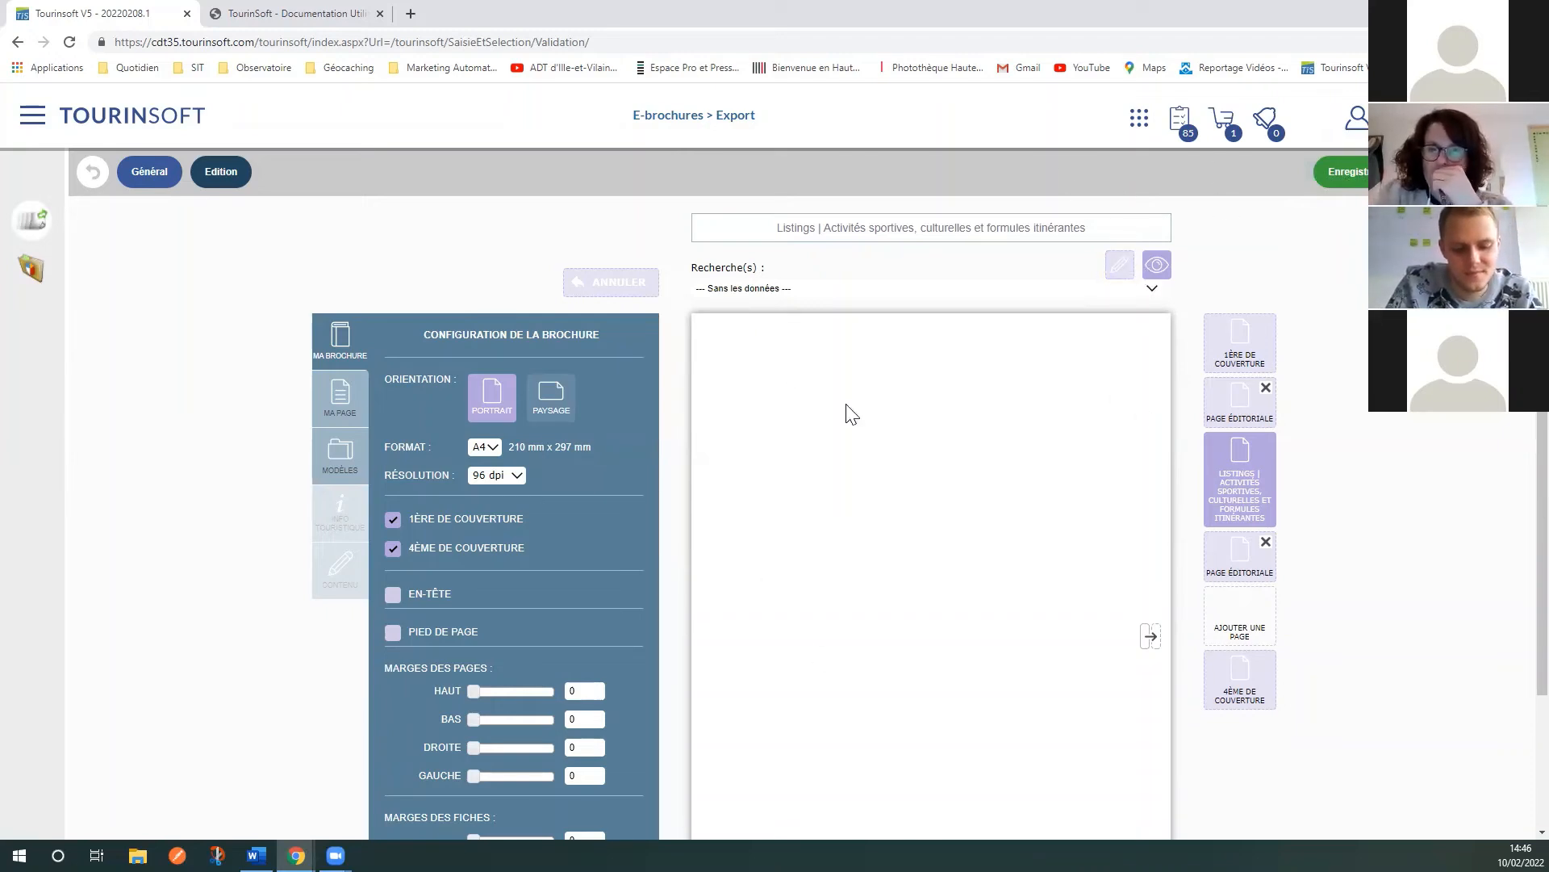
pyautogui.click(1119, 267)
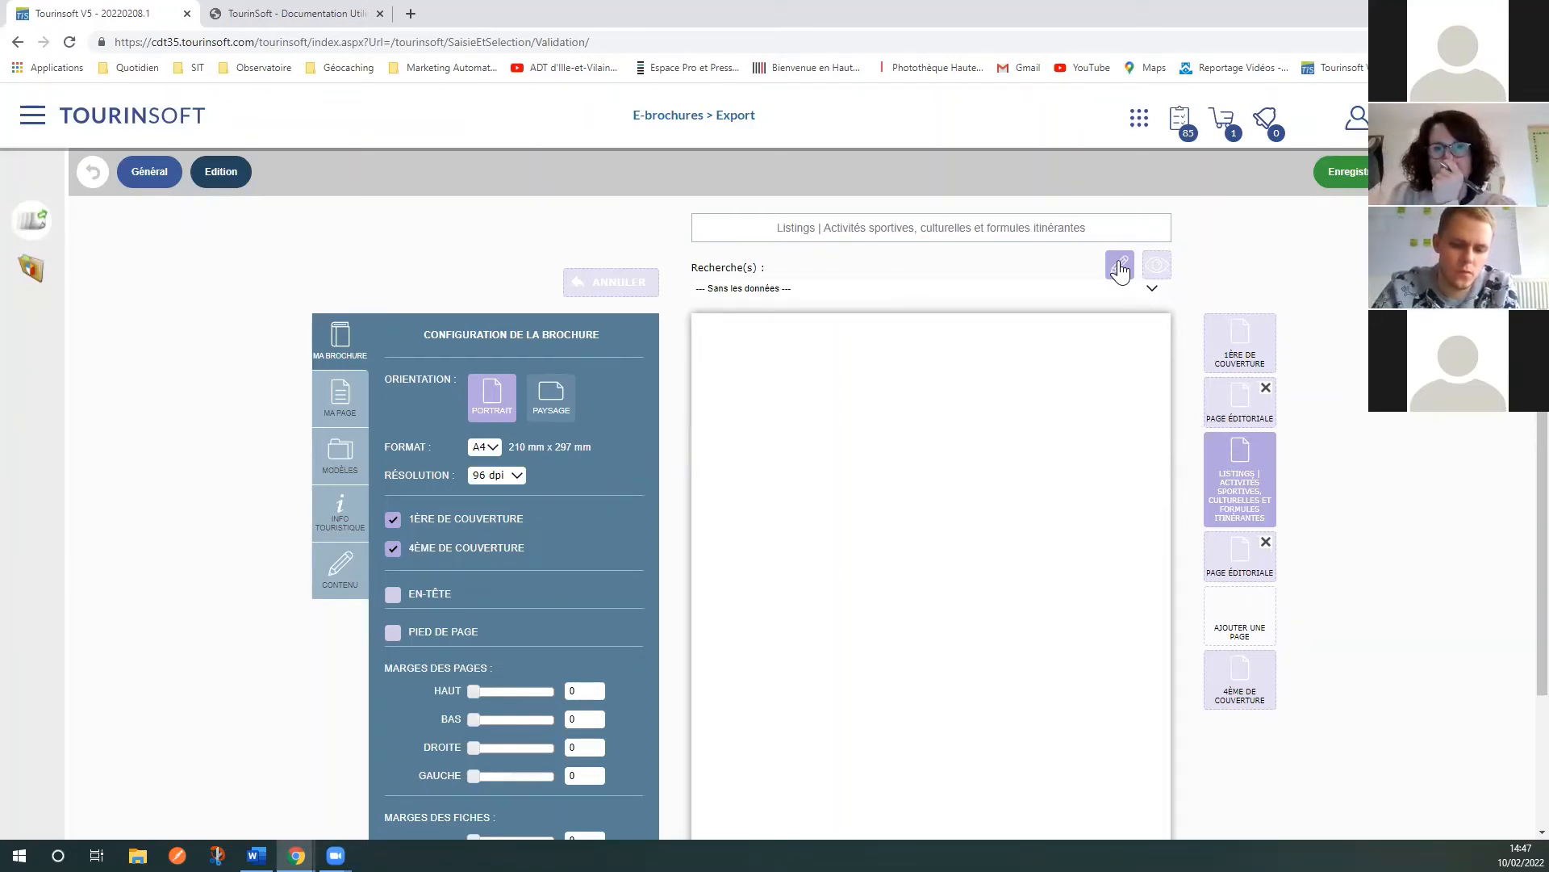
# Step: Look through the media library's E-Brochures folder for a listings page background image, then close it without choosing one
pyautogui.scroll(-2, 915, 568)
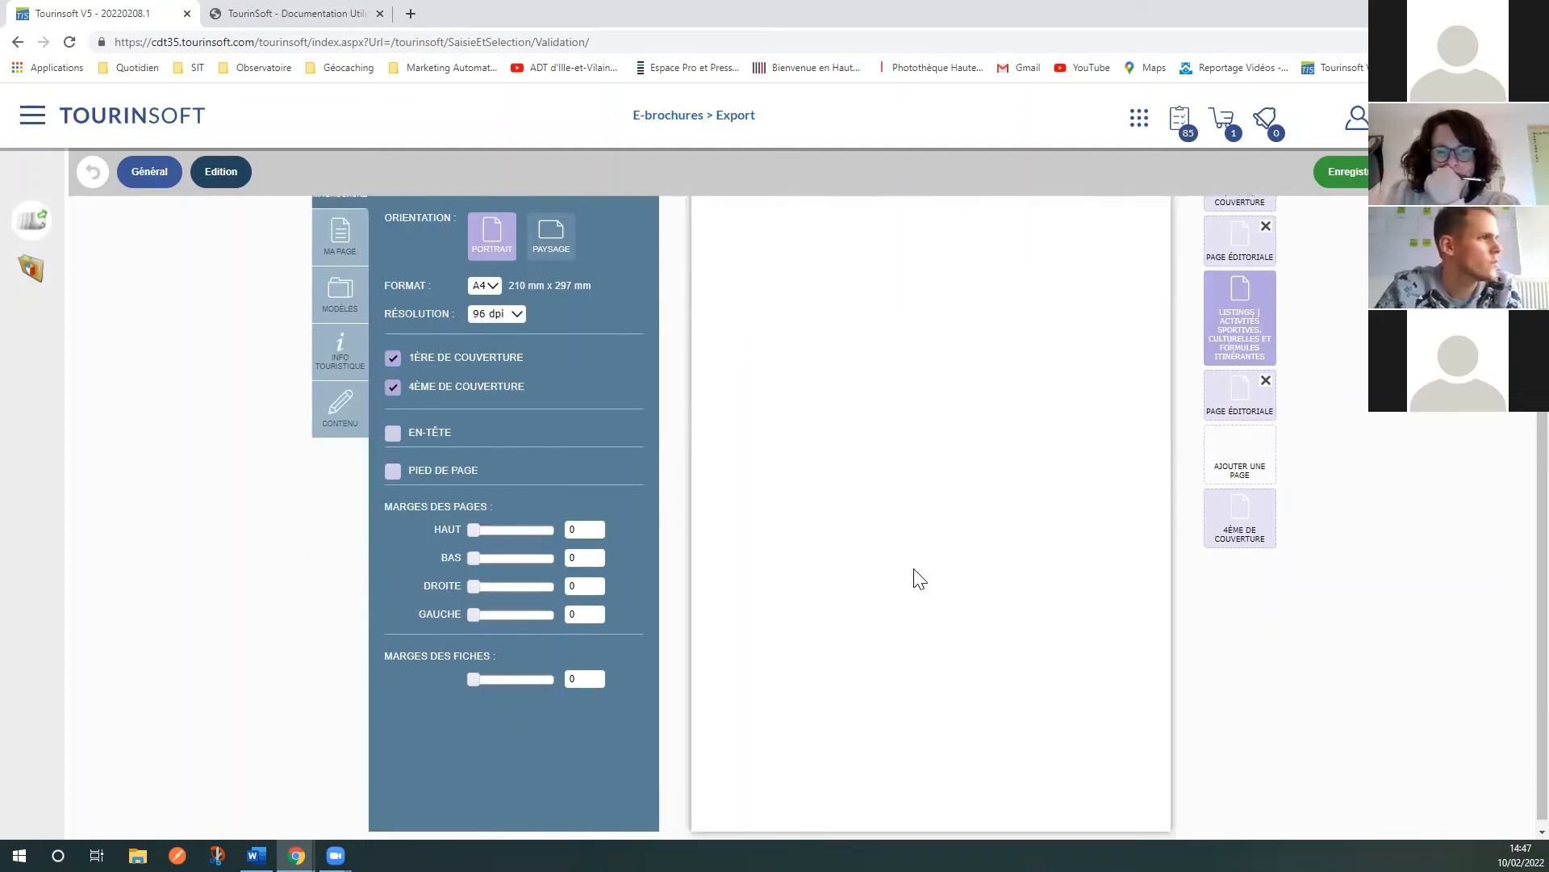
pyautogui.scroll(2, 916, 568)
pyautogui.scroll(-1, 1000, 583)
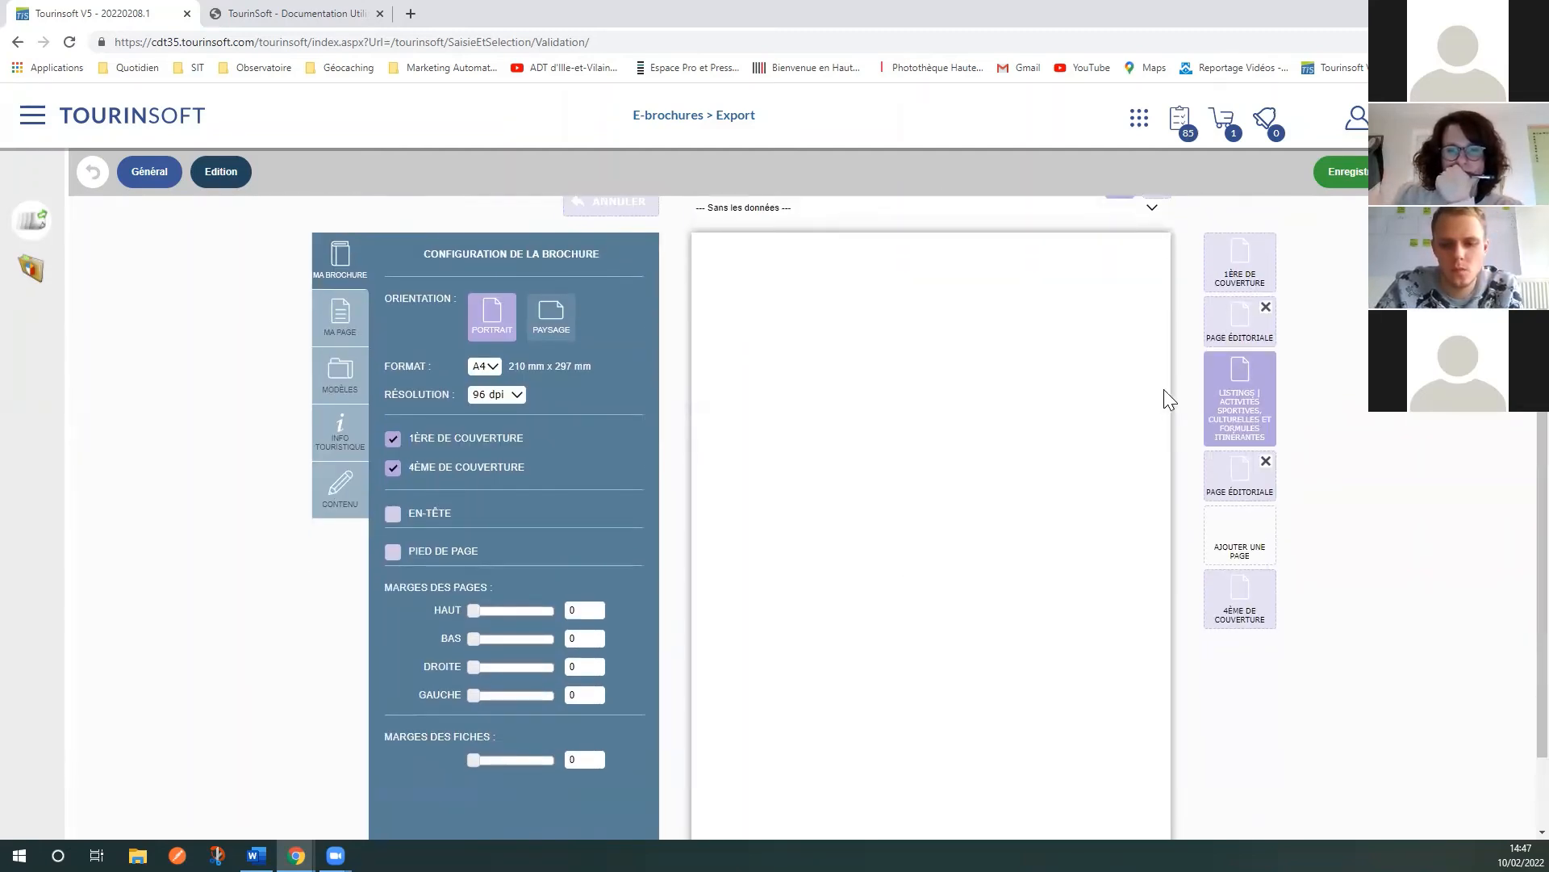
pyautogui.click(333, 333)
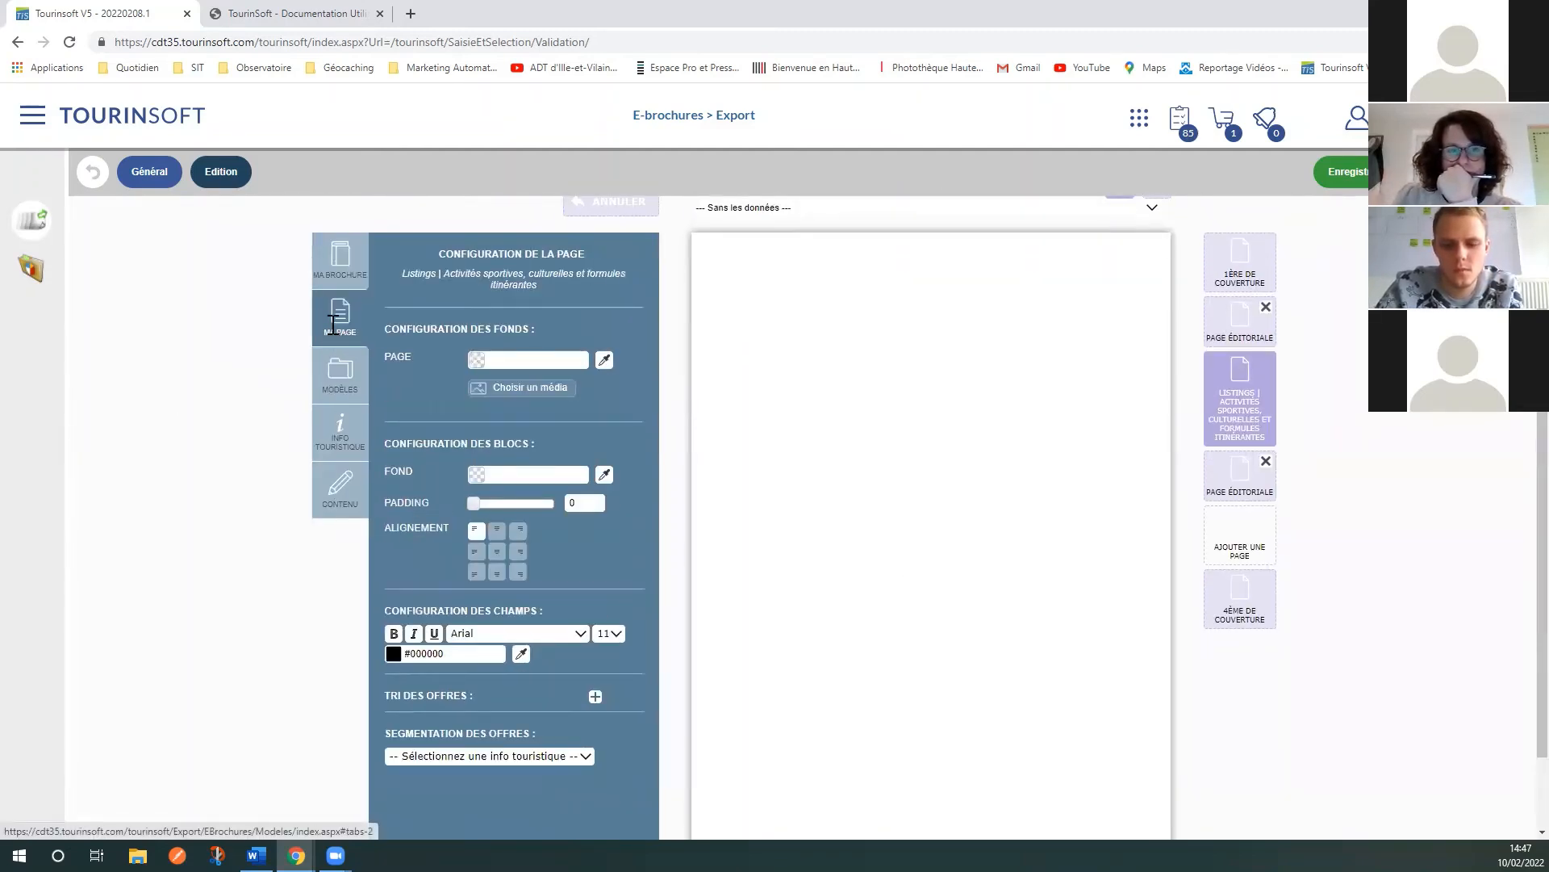
pyautogui.click(542, 391)
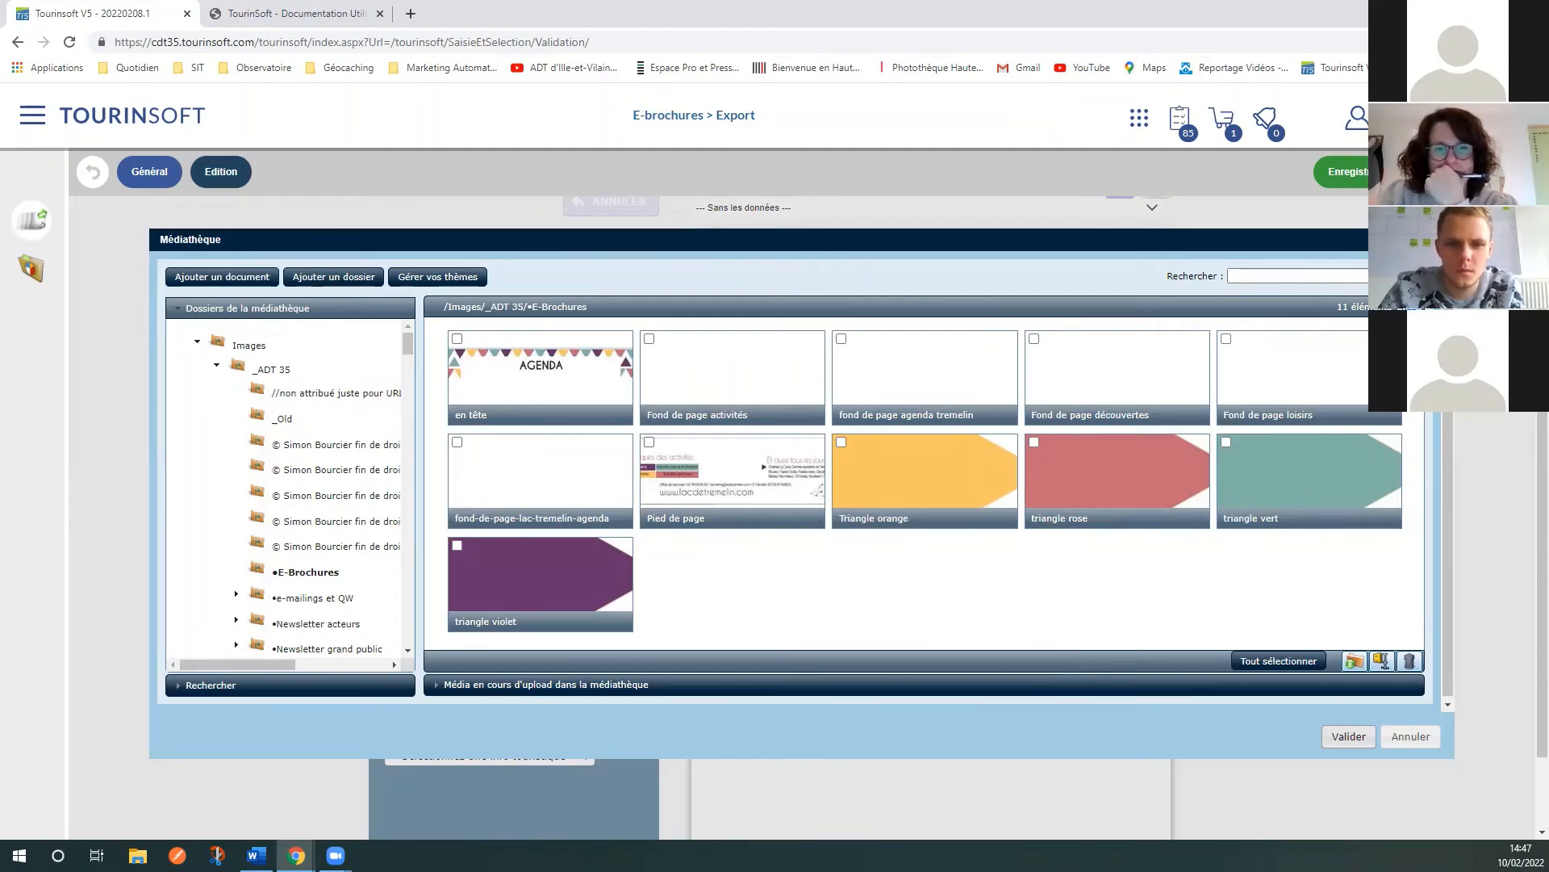
pyautogui.click(1411, 736)
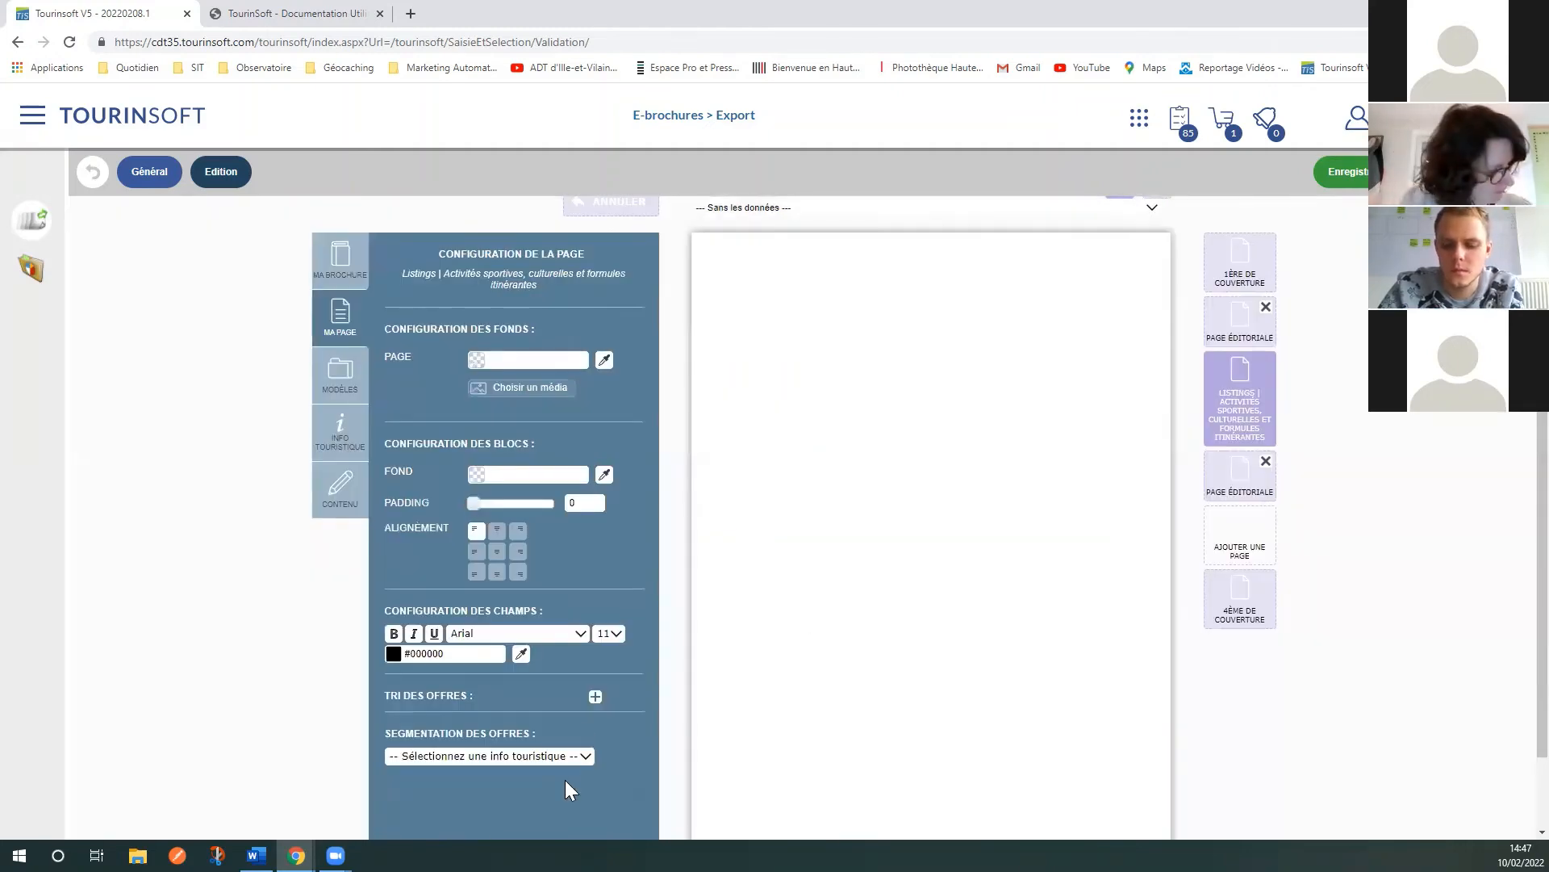
# Step: Try the "en tête" image as the listings page background and remove it
pyautogui.click(344, 505)
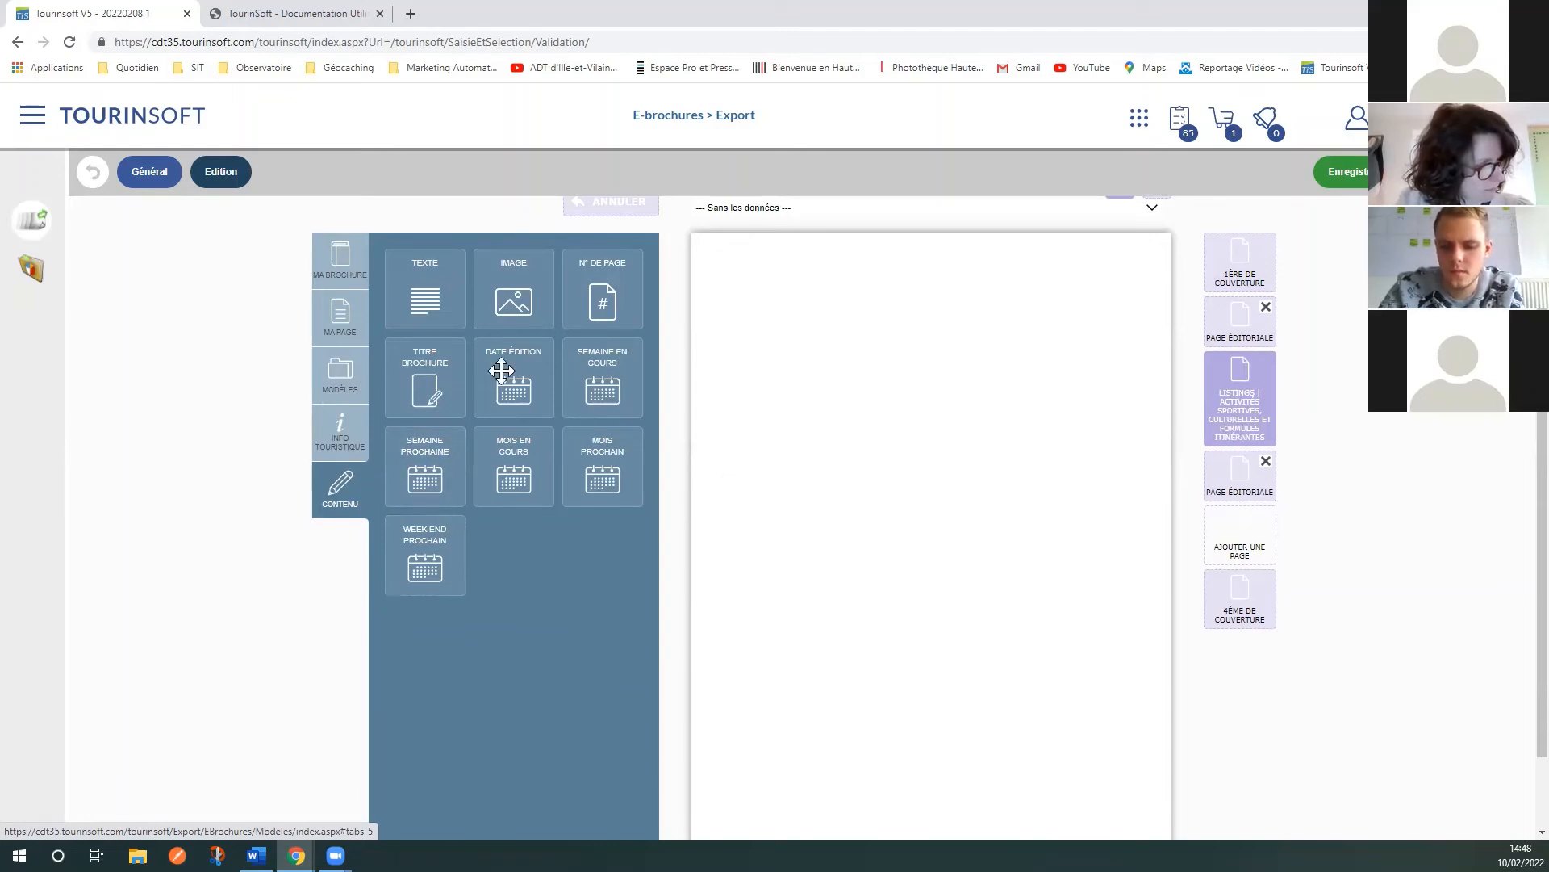
pyautogui.click(323, 317)
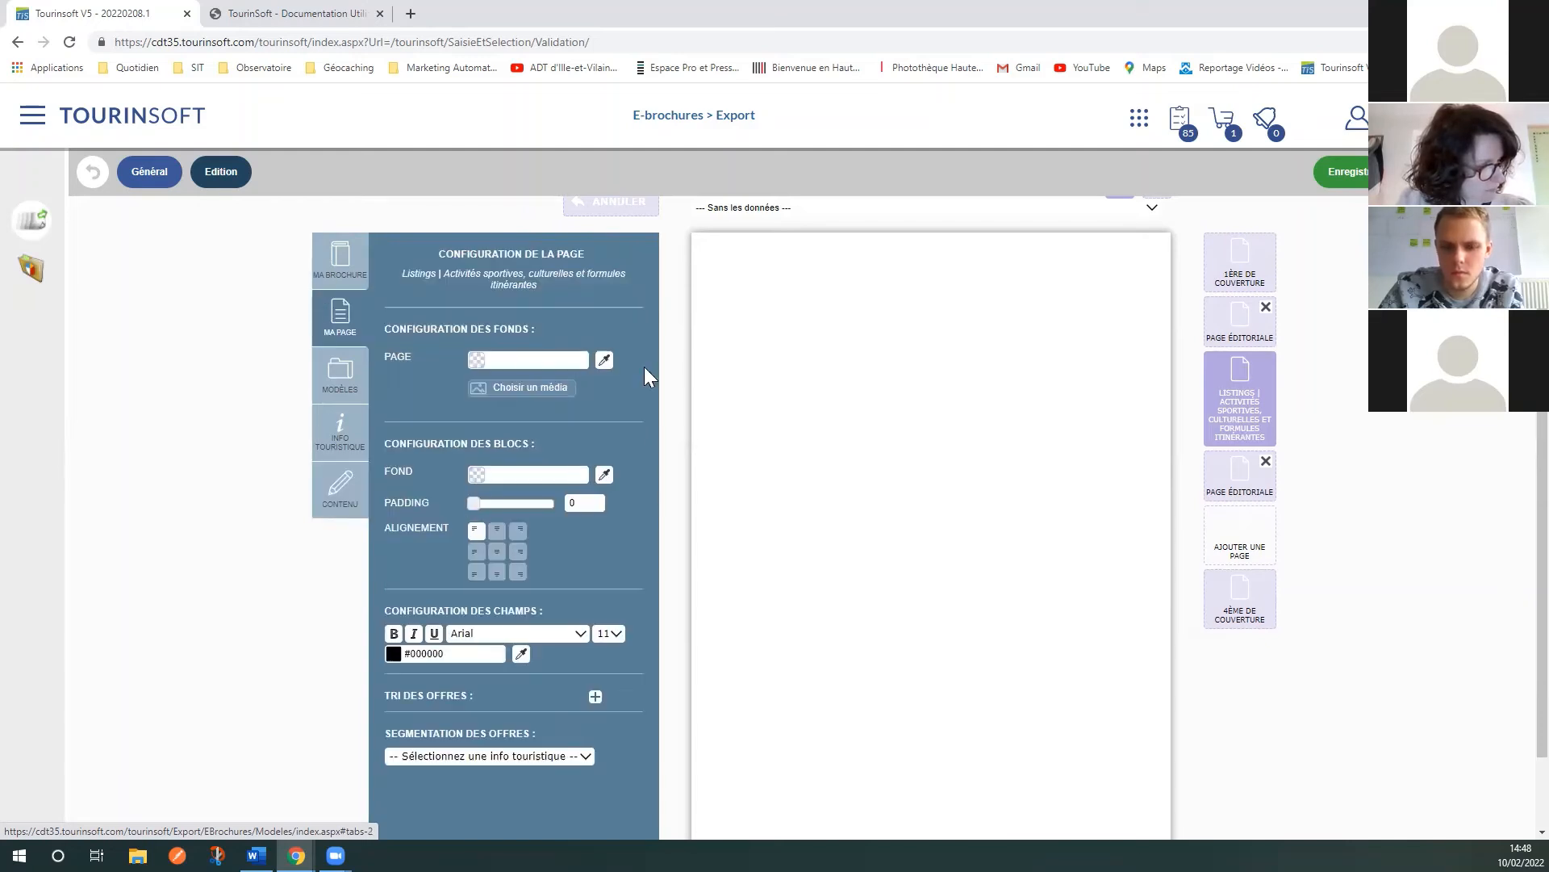
pyautogui.click(549, 389)
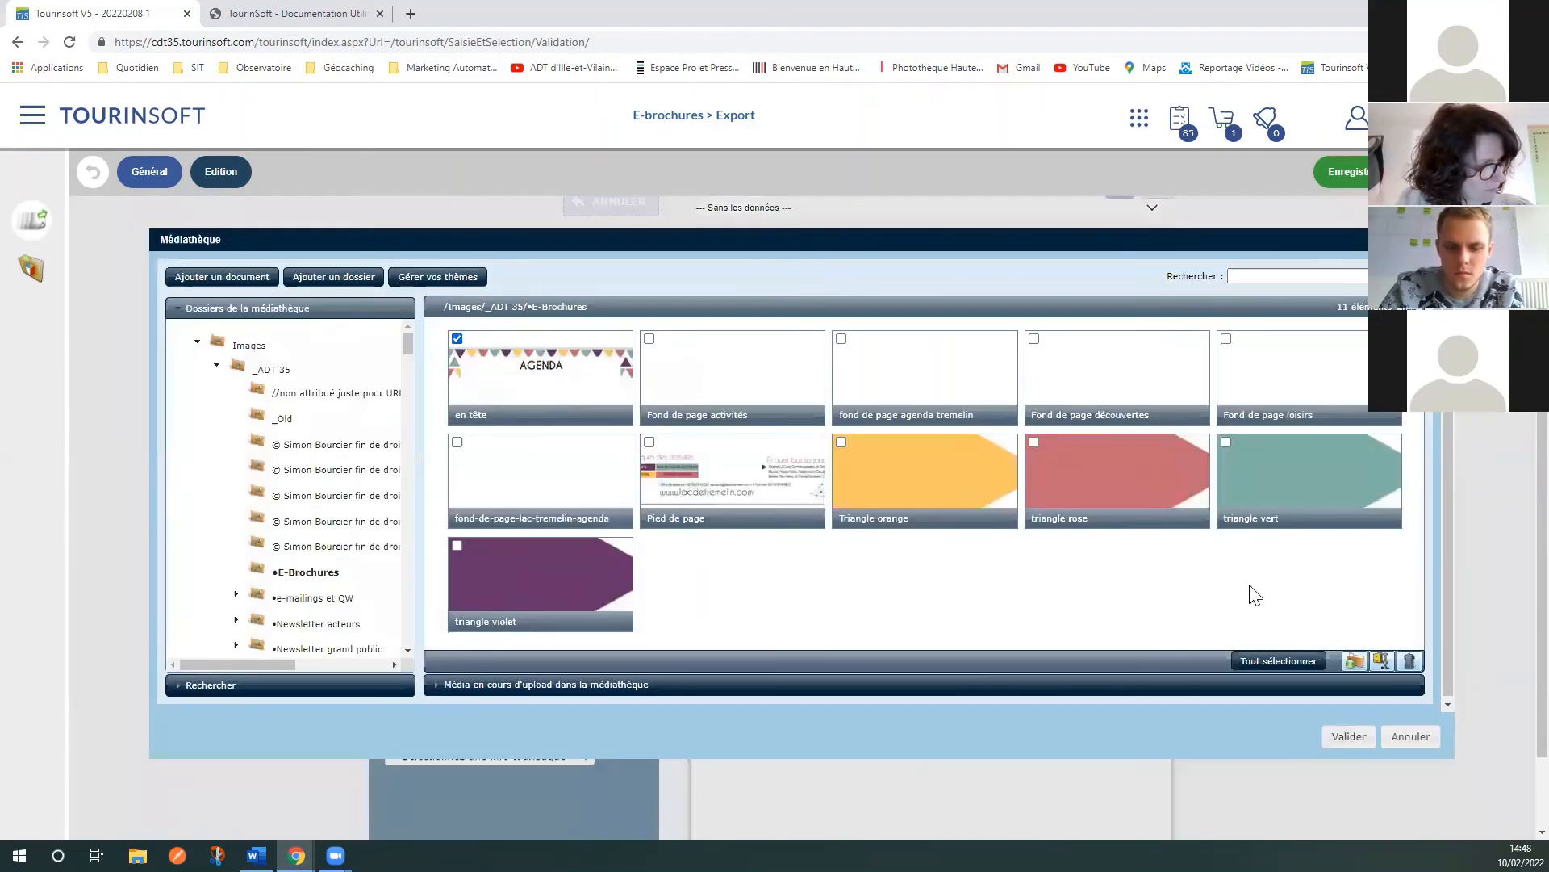
pyautogui.click(1348, 736)
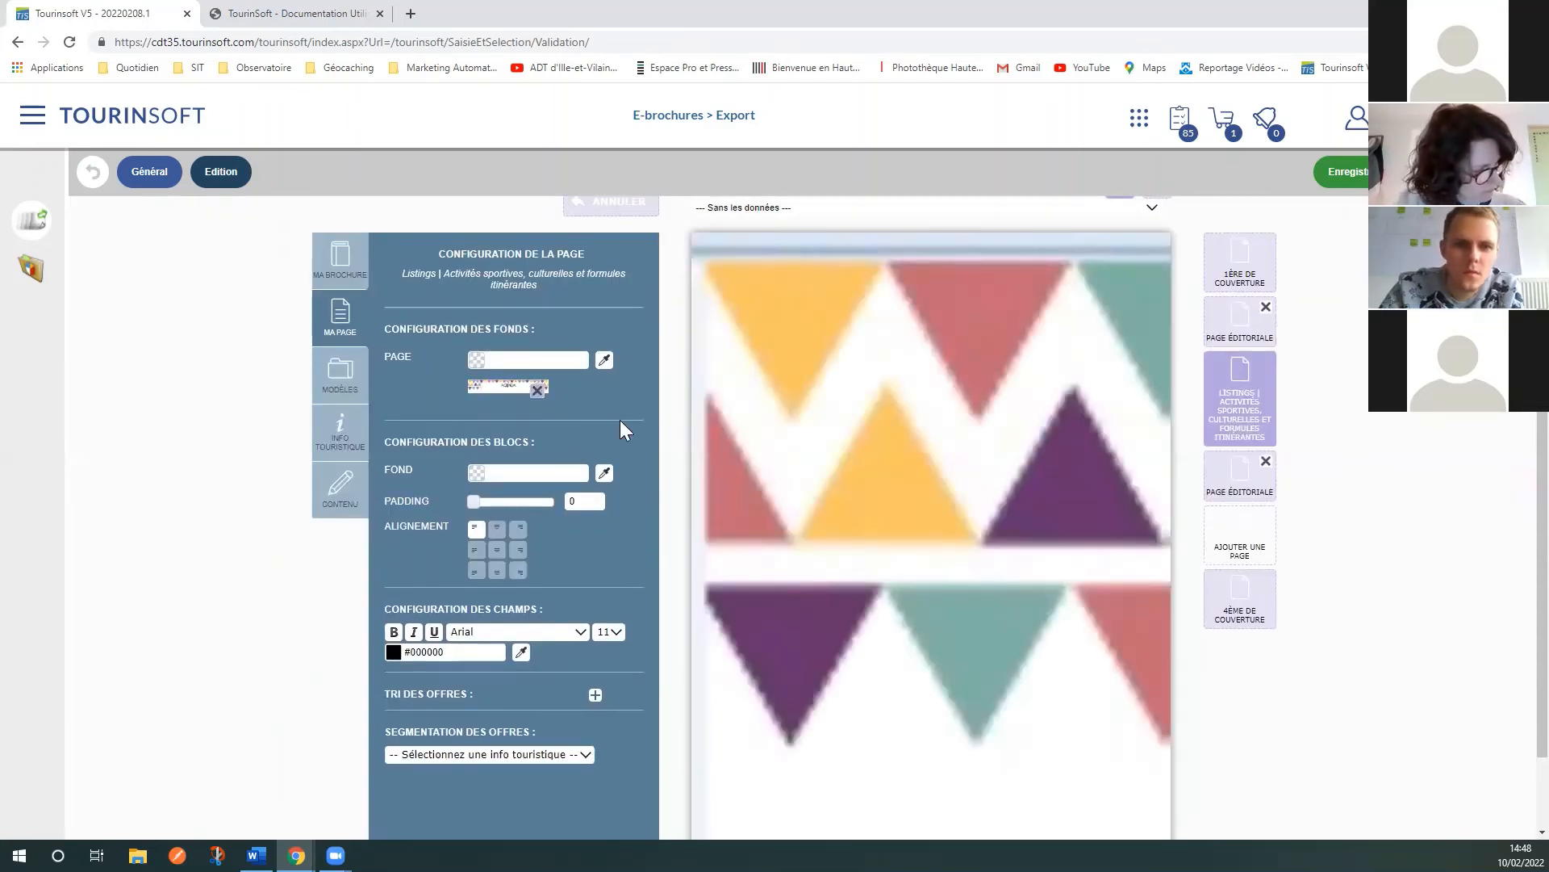
pyautogui.click(538, 390)
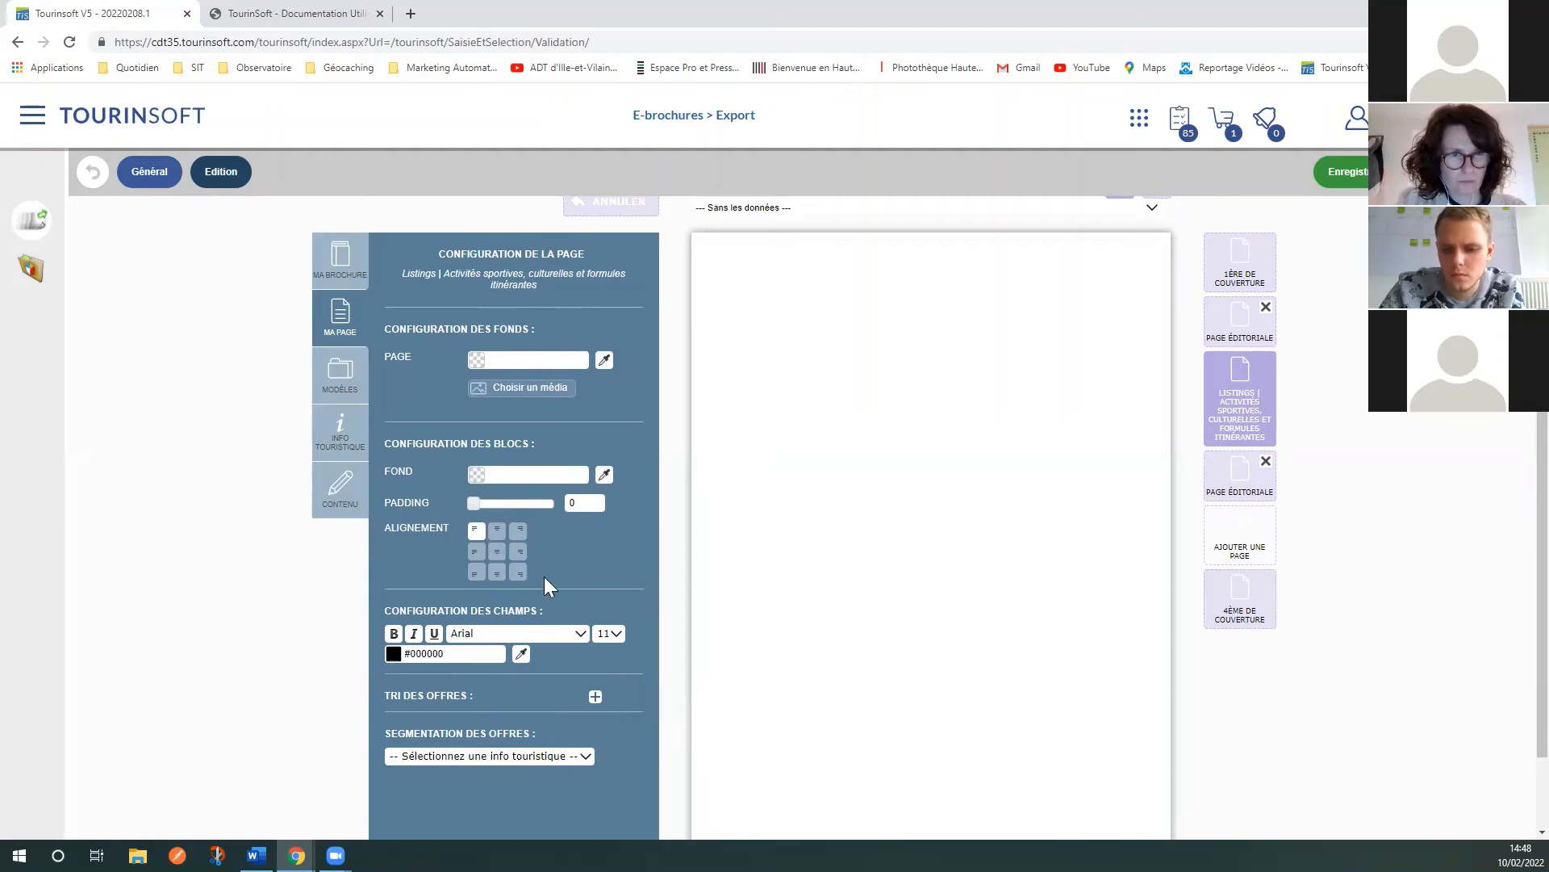
# Step: Enable the header and the footer in the brochure configuration
pyautogui.click(339, 257)
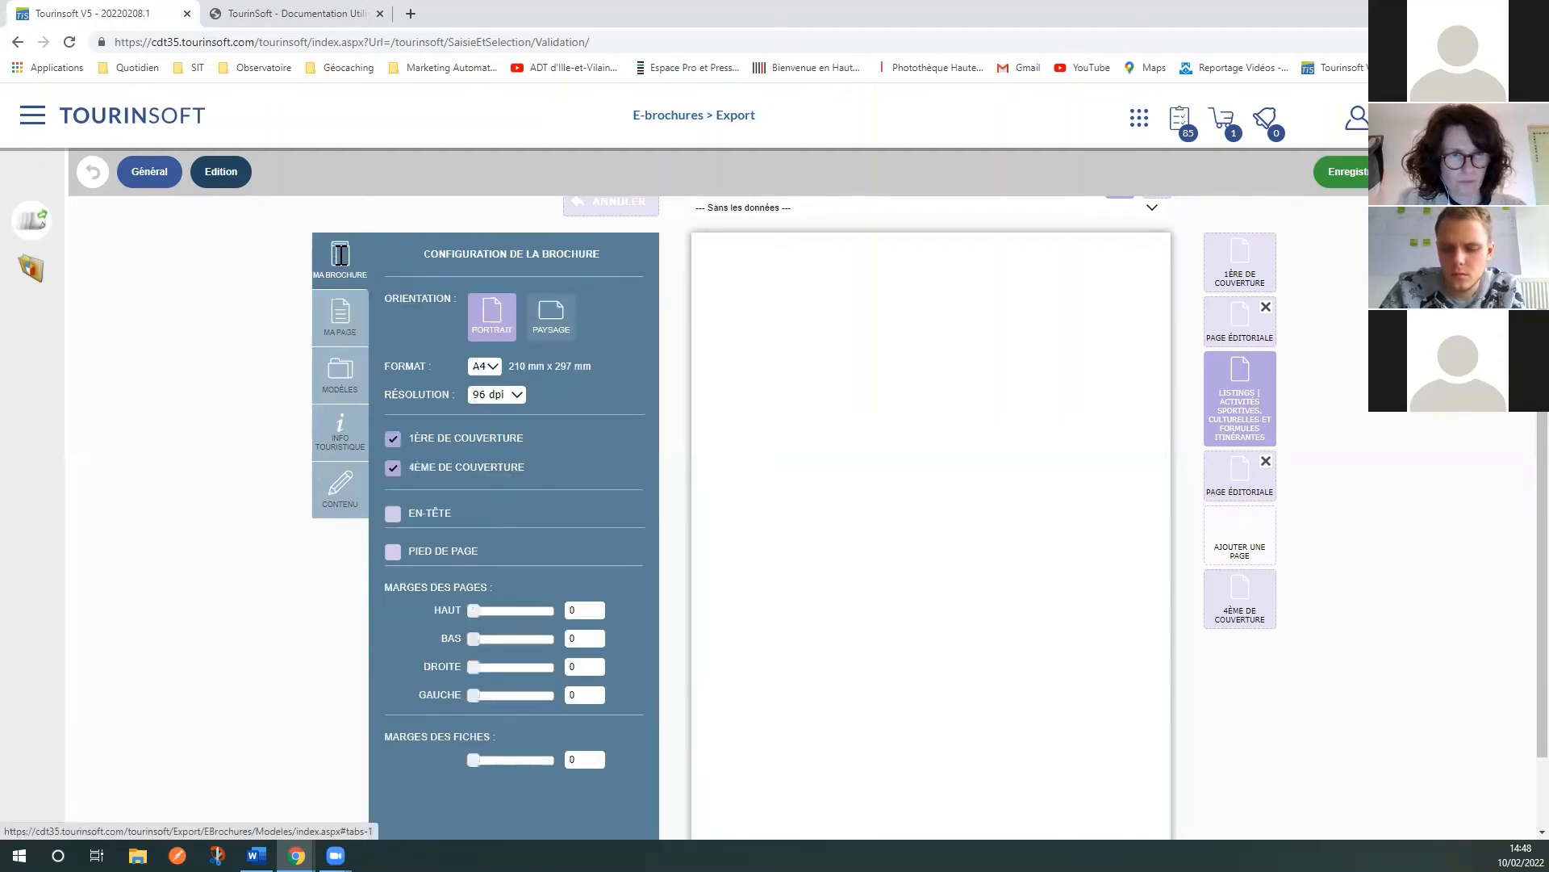
pyautogui.click(393, 514)
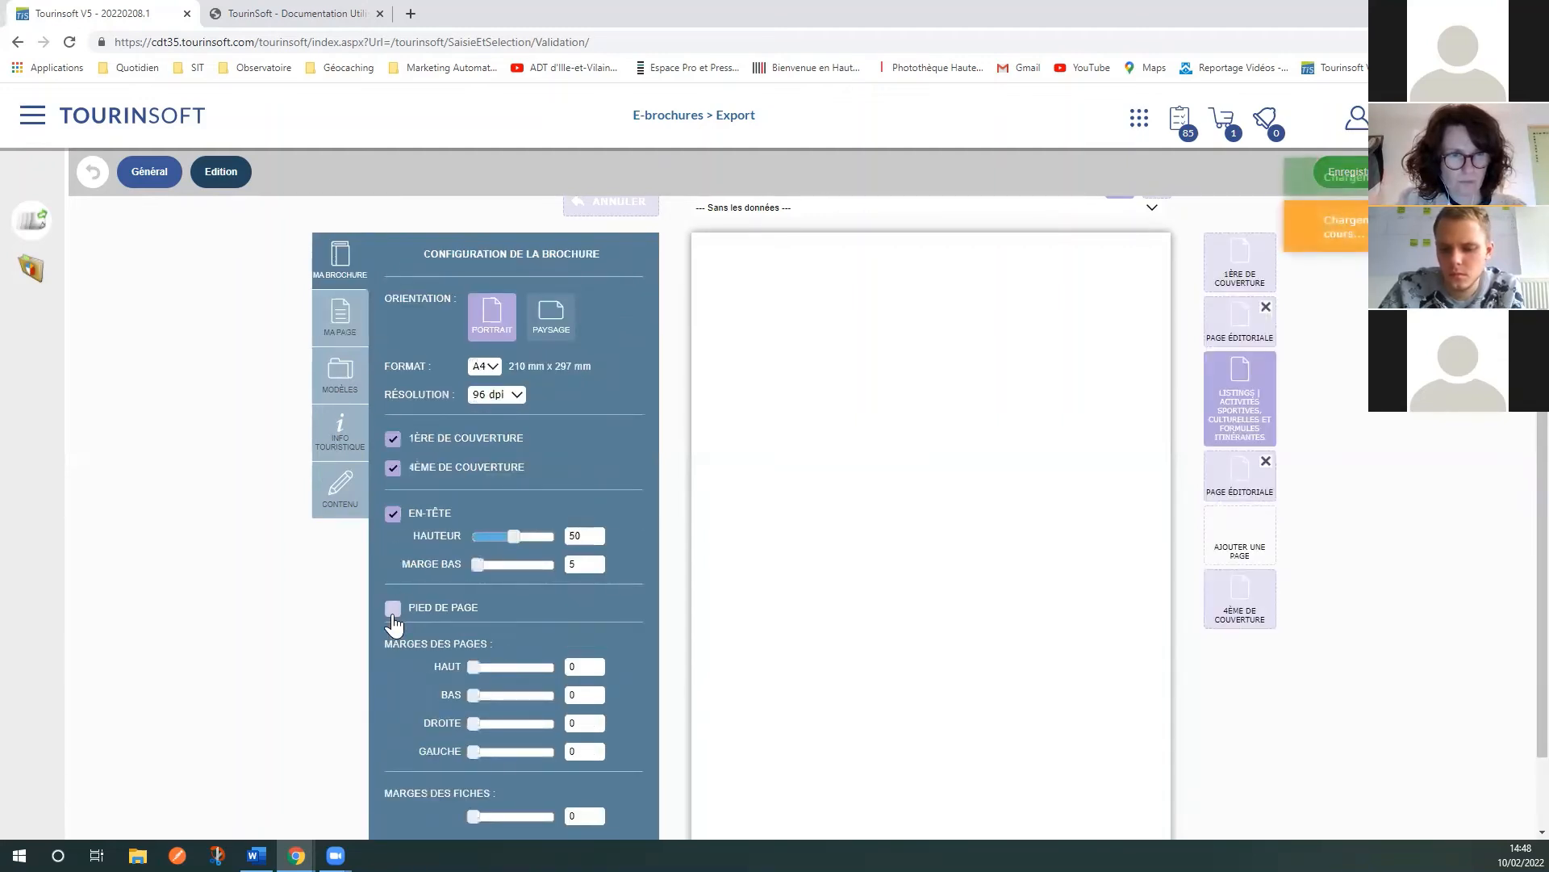
pyautogui.click(393, 613)
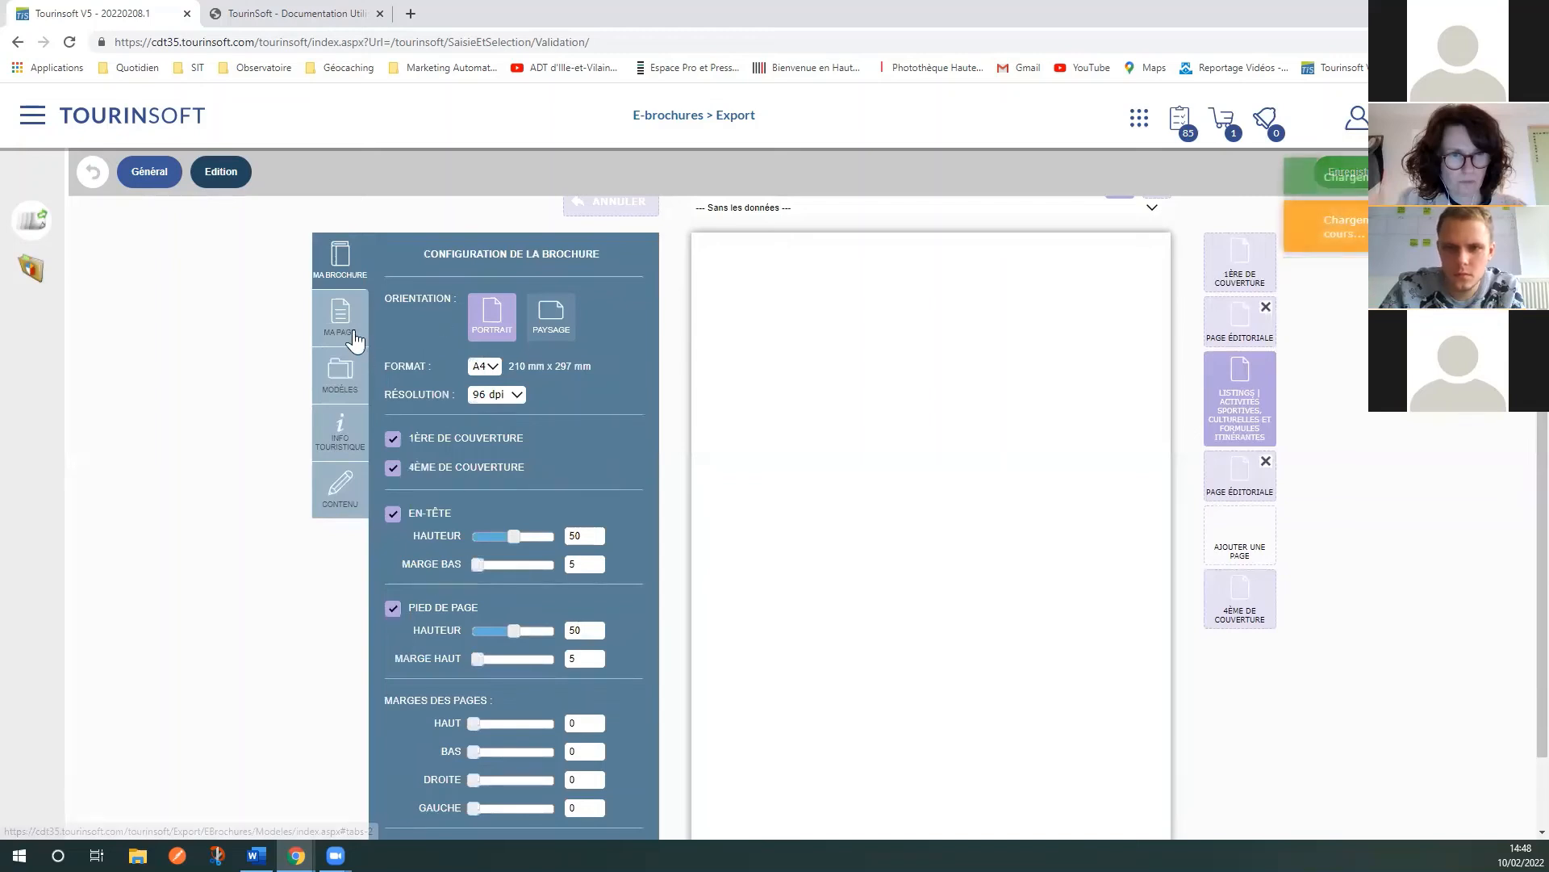
# Step: Set "fond de page agenda tremelin" as the listings page background image and check it from header to footer
pyautogui.click(355, 339)
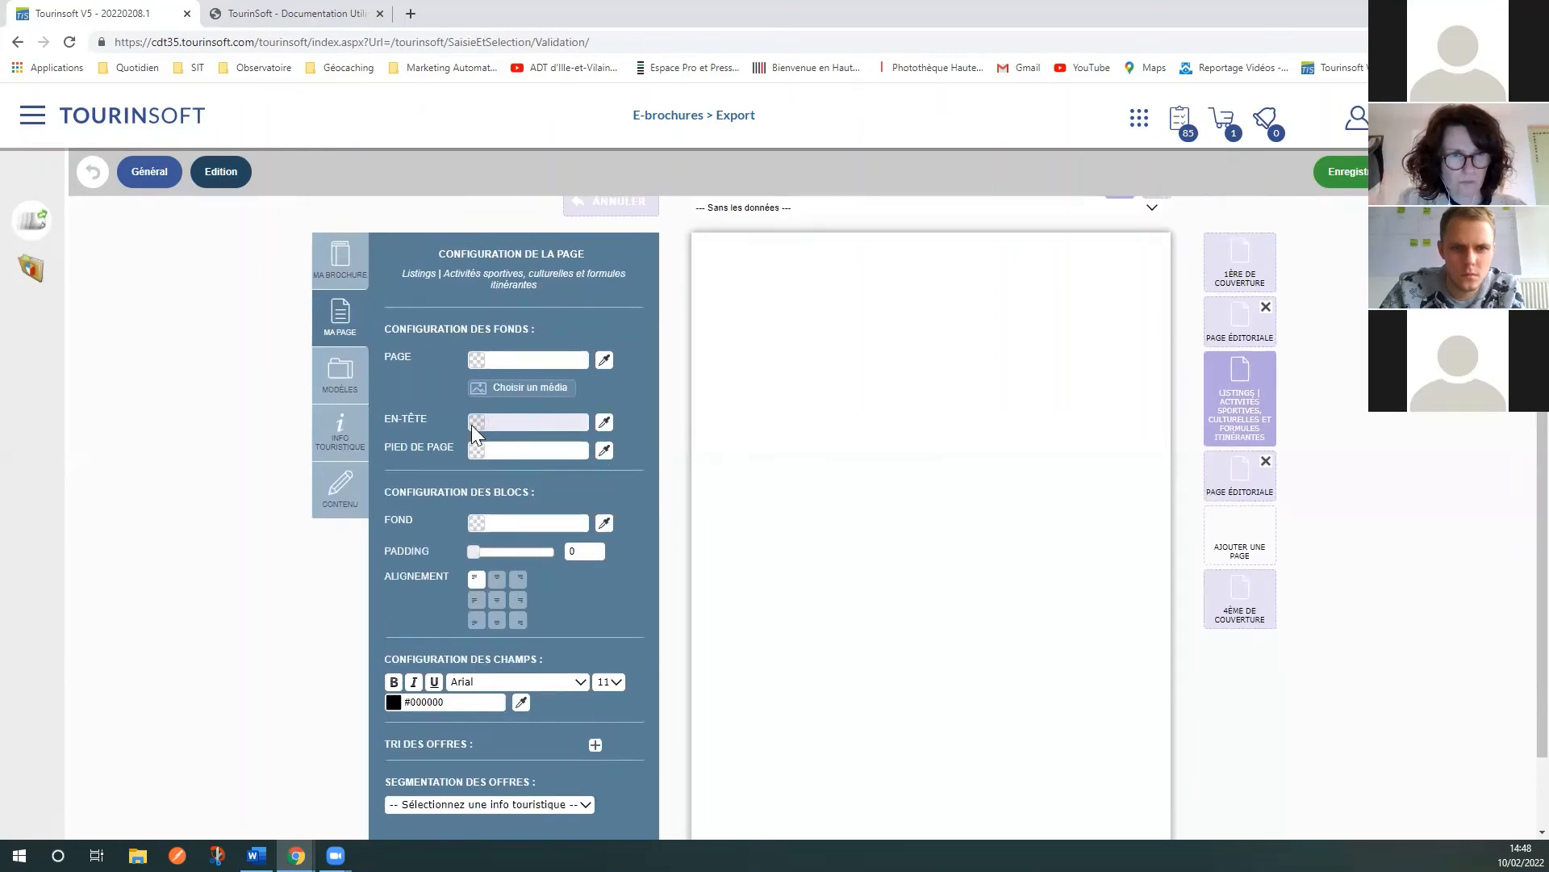
pyautogui.click(557, 387)
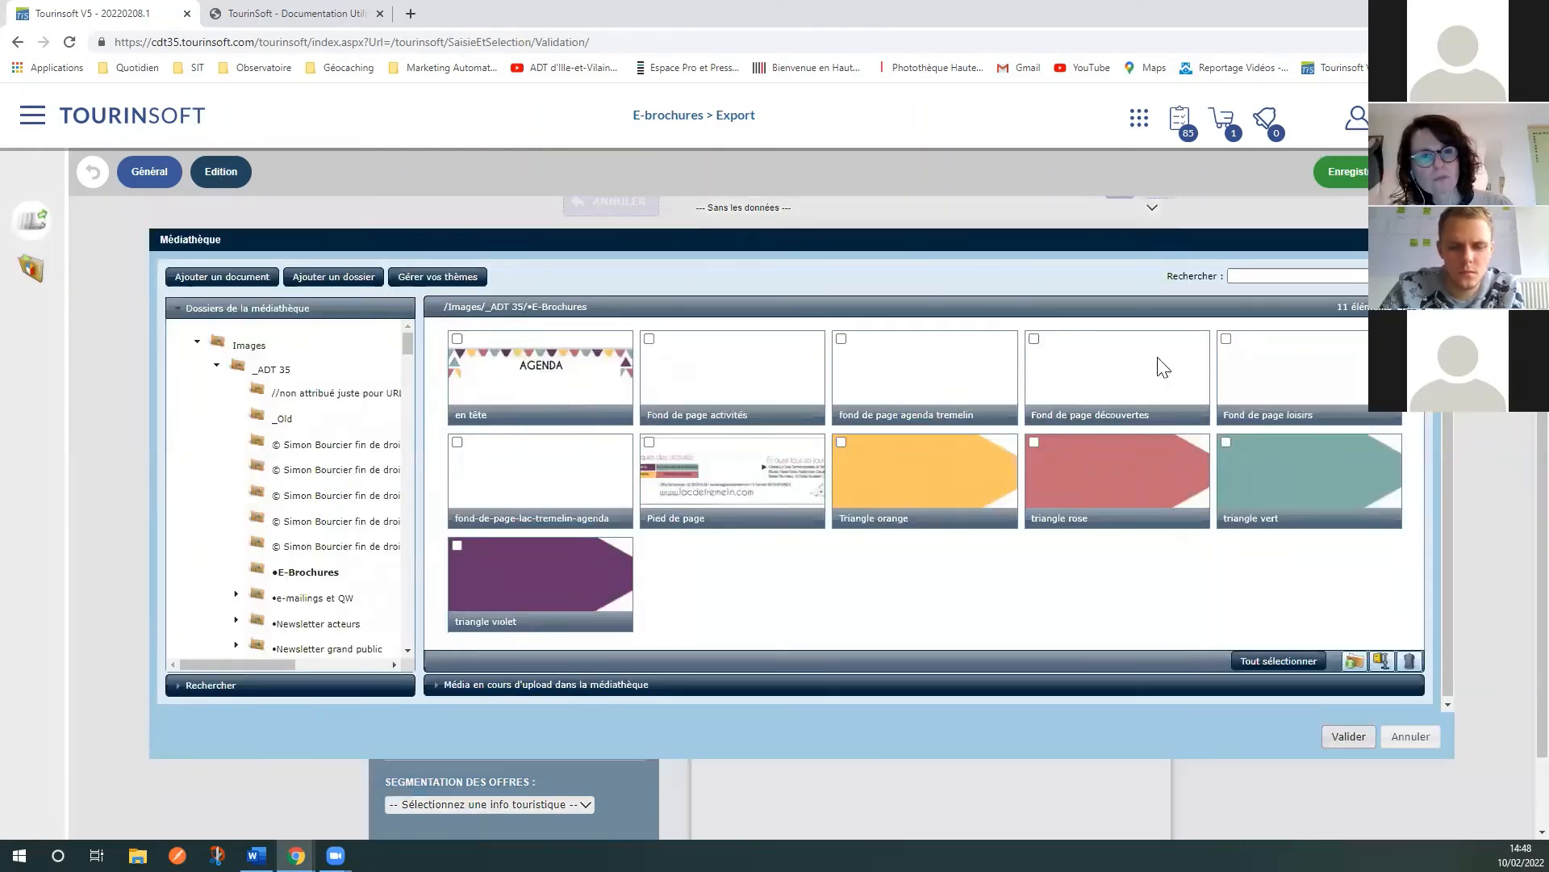
pyautogui.click(889, 370)
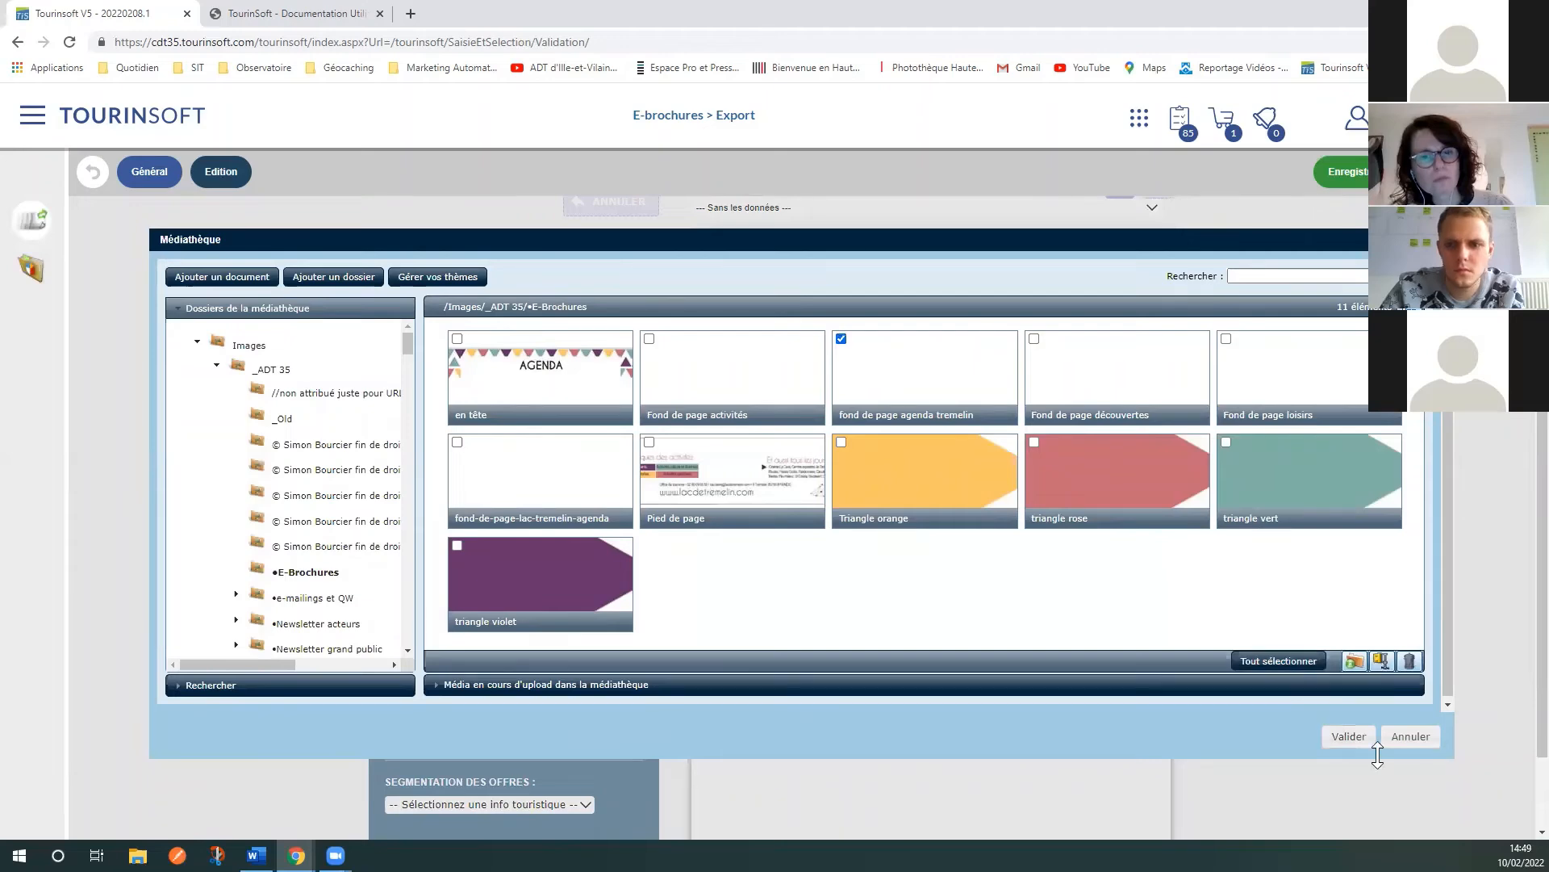
pyautogui.click(1349, 737)
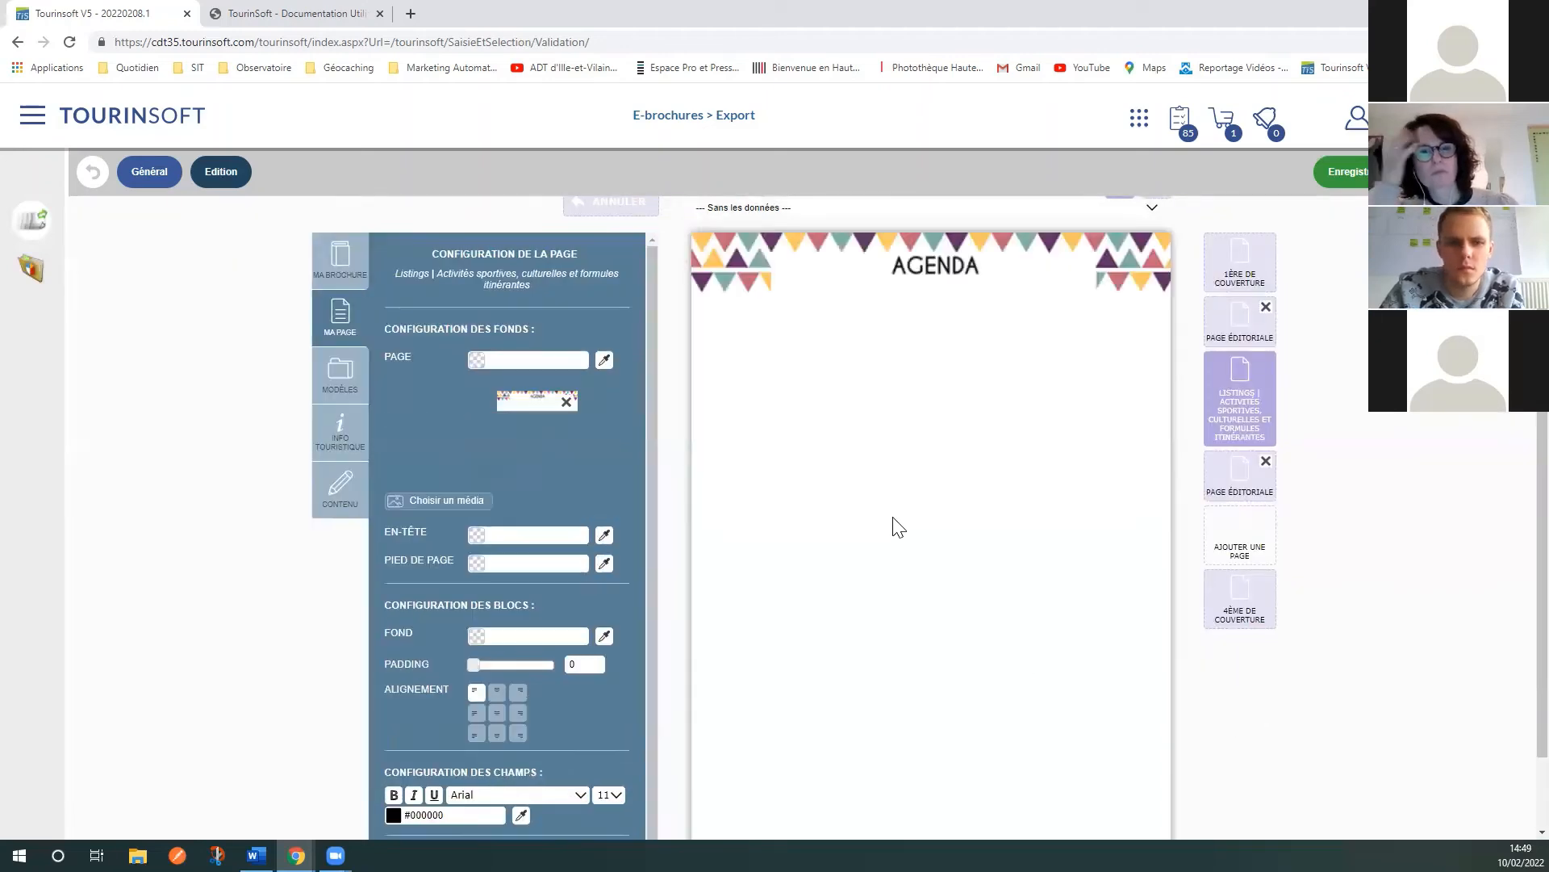
pyautogui.scroll(-1, 941, 734)
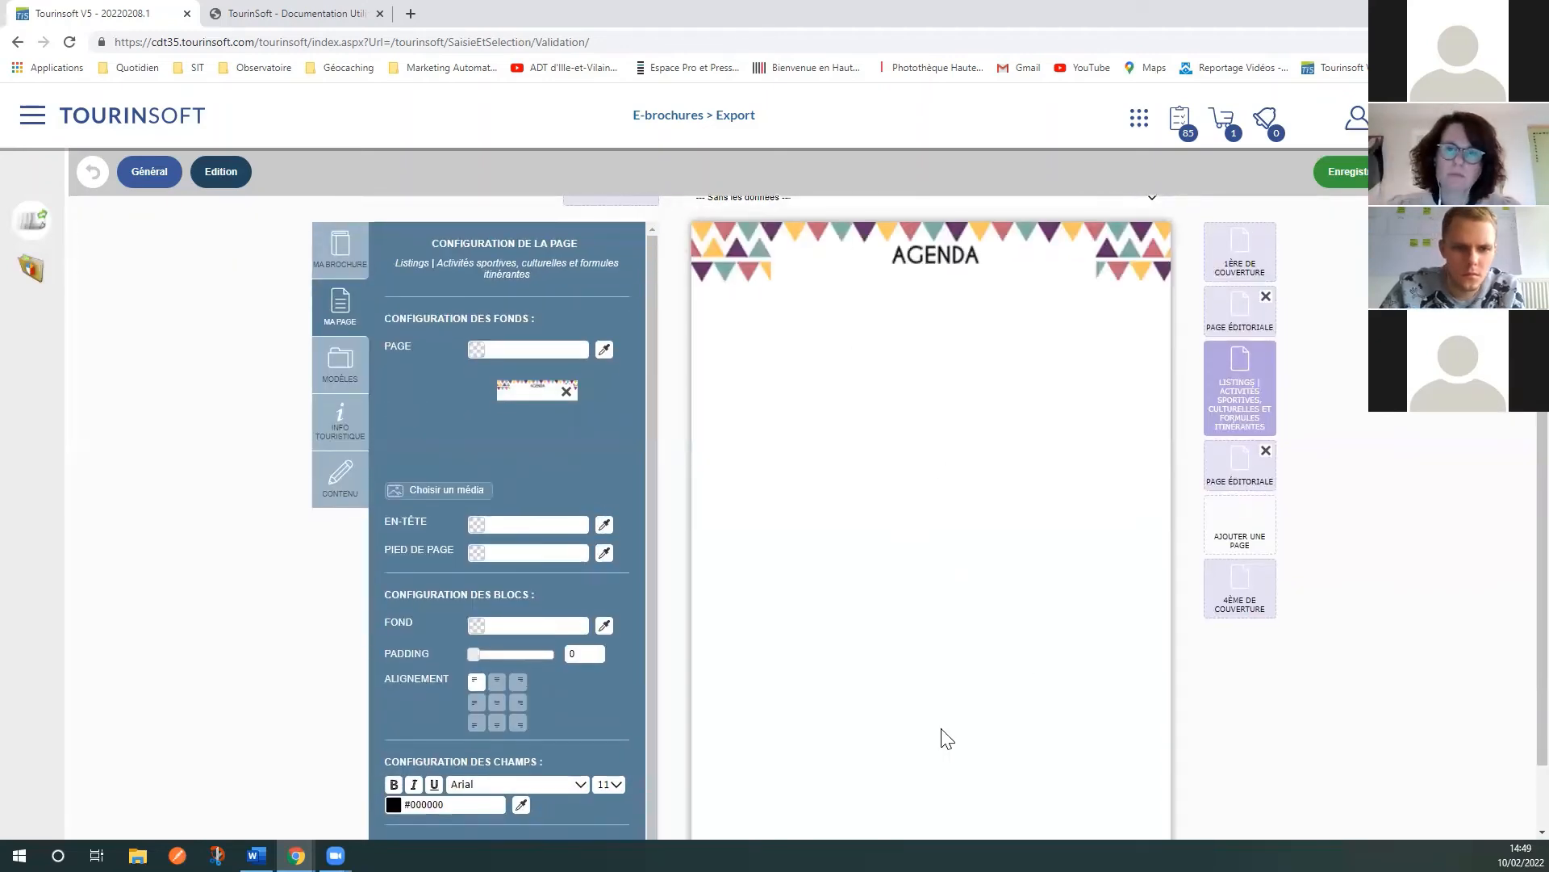
pyautogui.scroll(3, 903, 737)
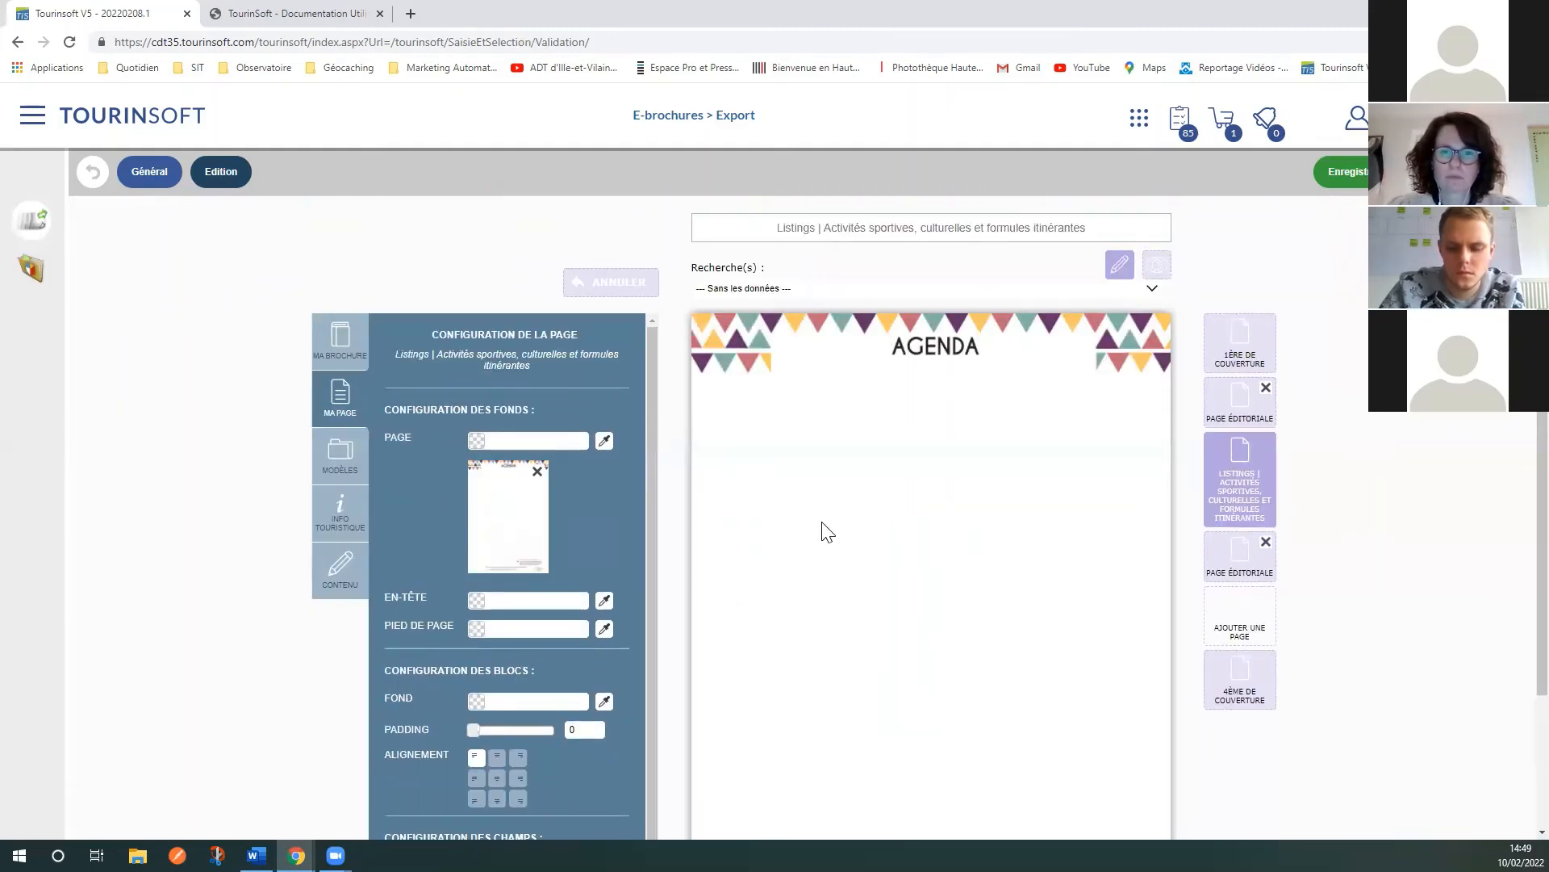
pyautogui.scroll(-3, 962, 619)
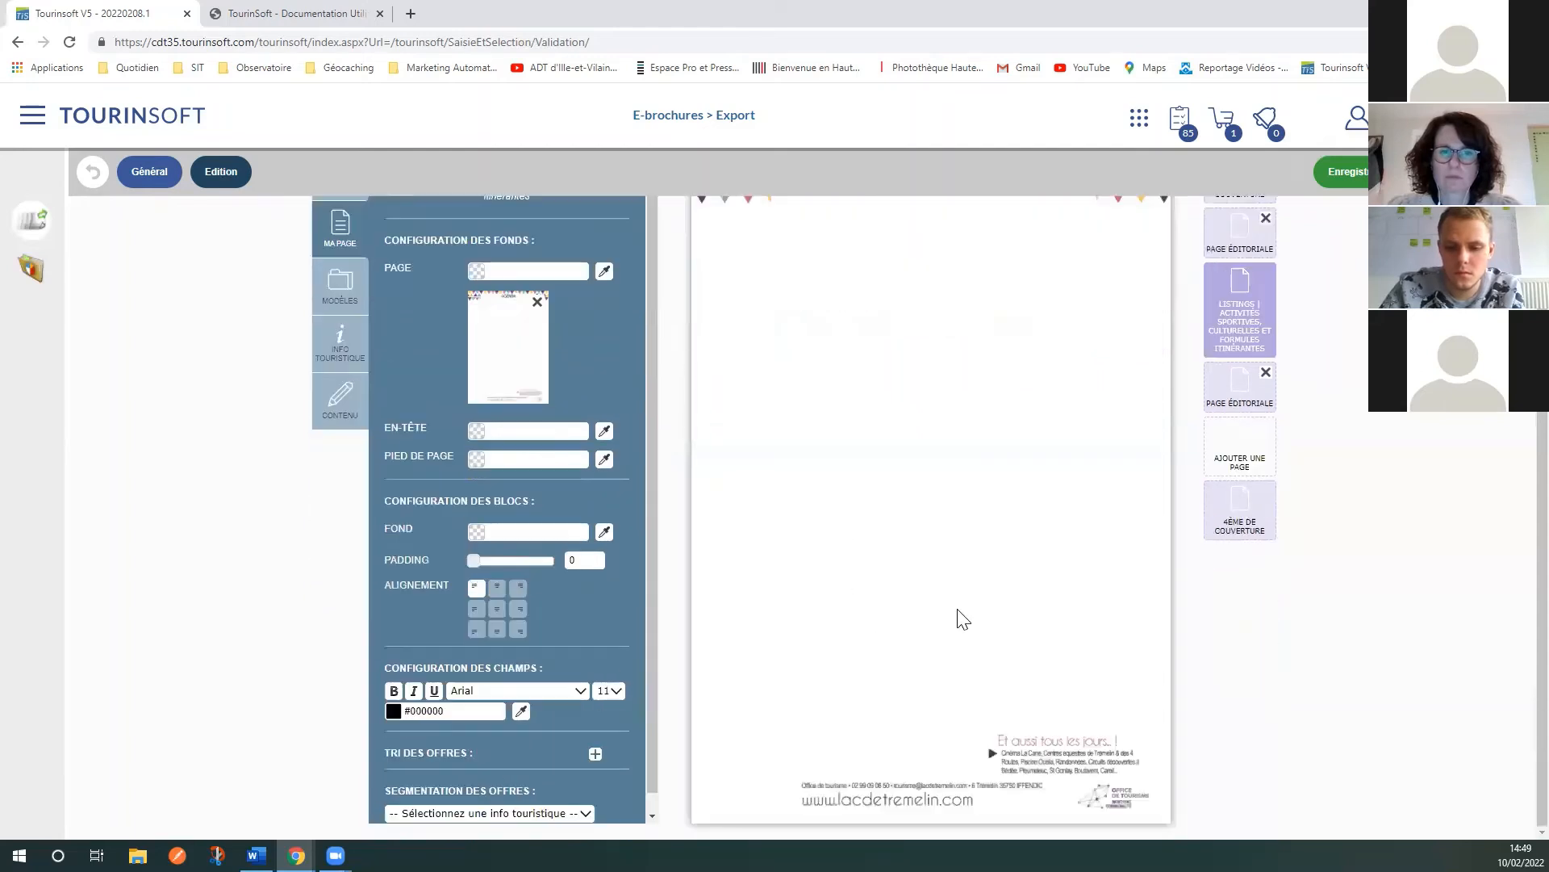
pyautogui.scroll(3, 934, 756)
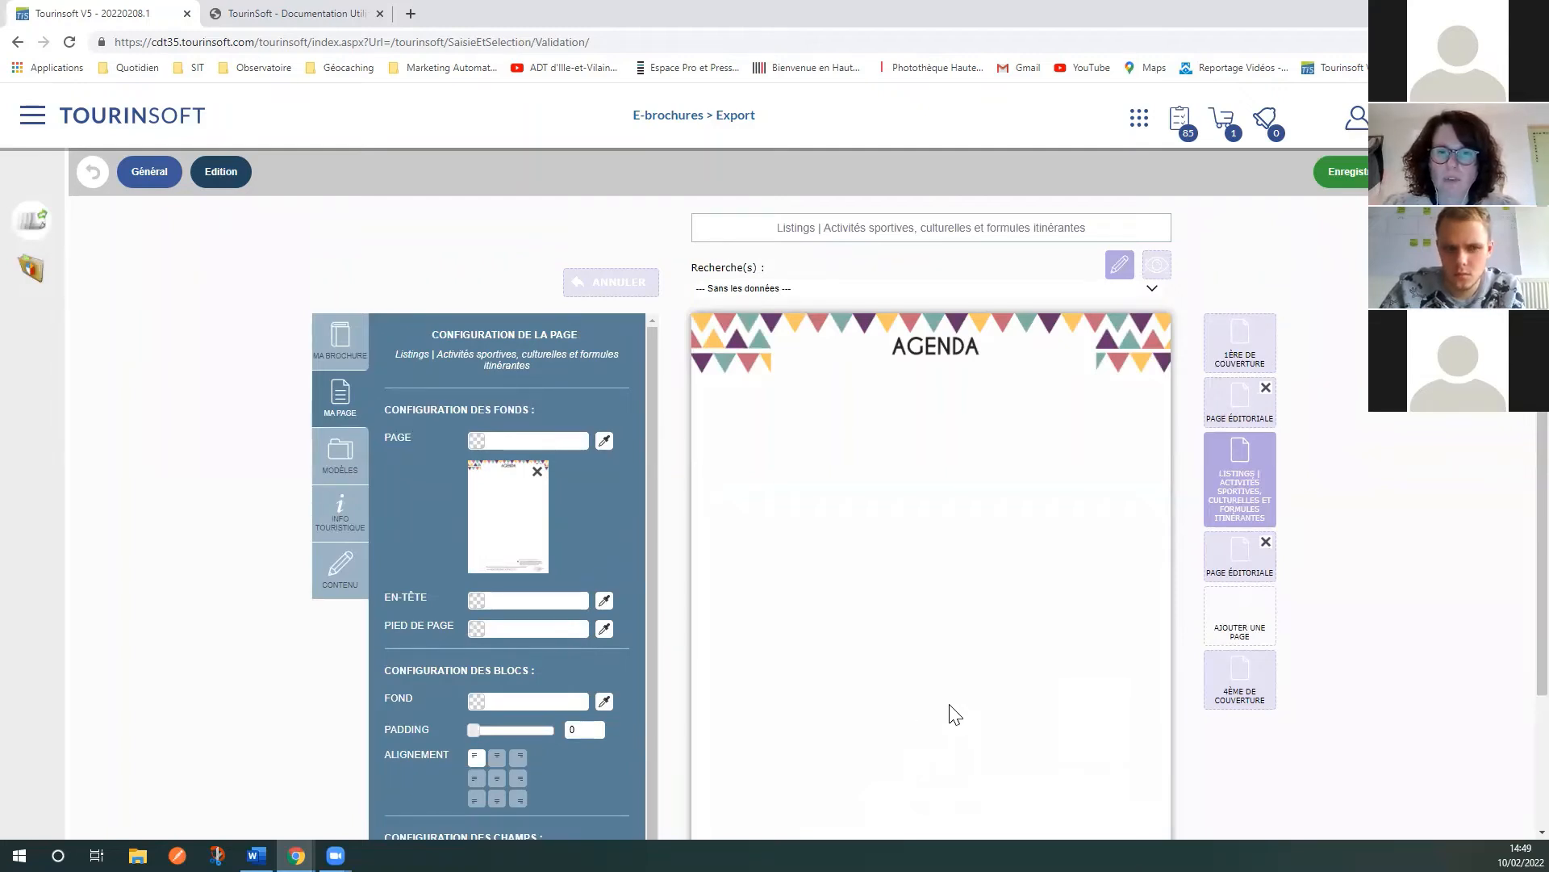
pyautogui.scroll(-2, 955, 715)
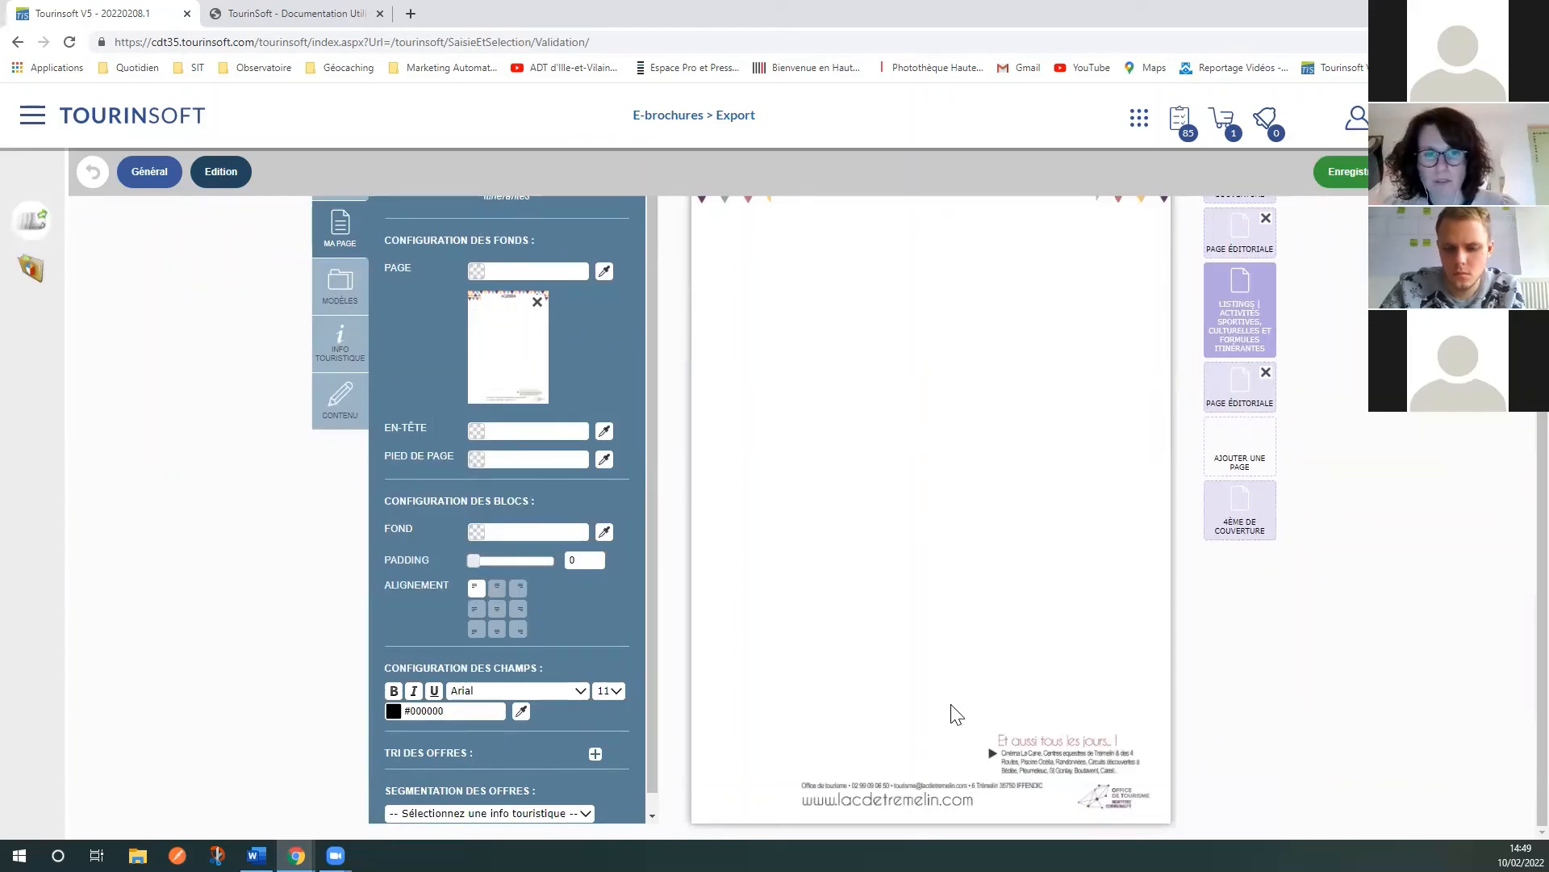
pyautogui.scroll(2, 955, 715)
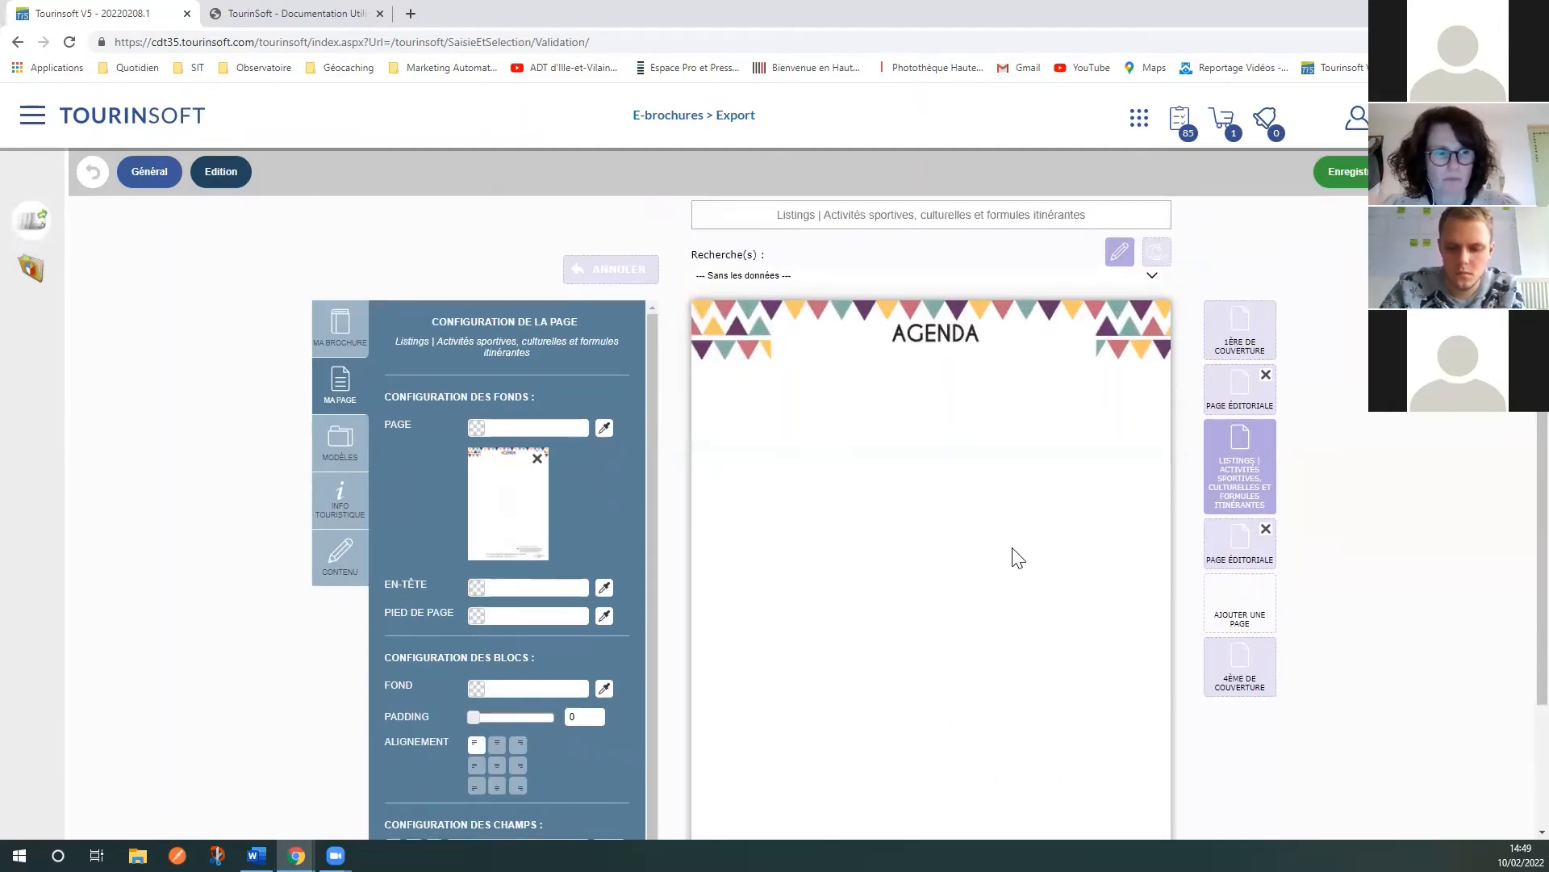
# Step: Remove the agenda background image from the listings page
pyautogui.scroll(-2, 1014, 553)
pyautogui.scroll(2, 858, 521)
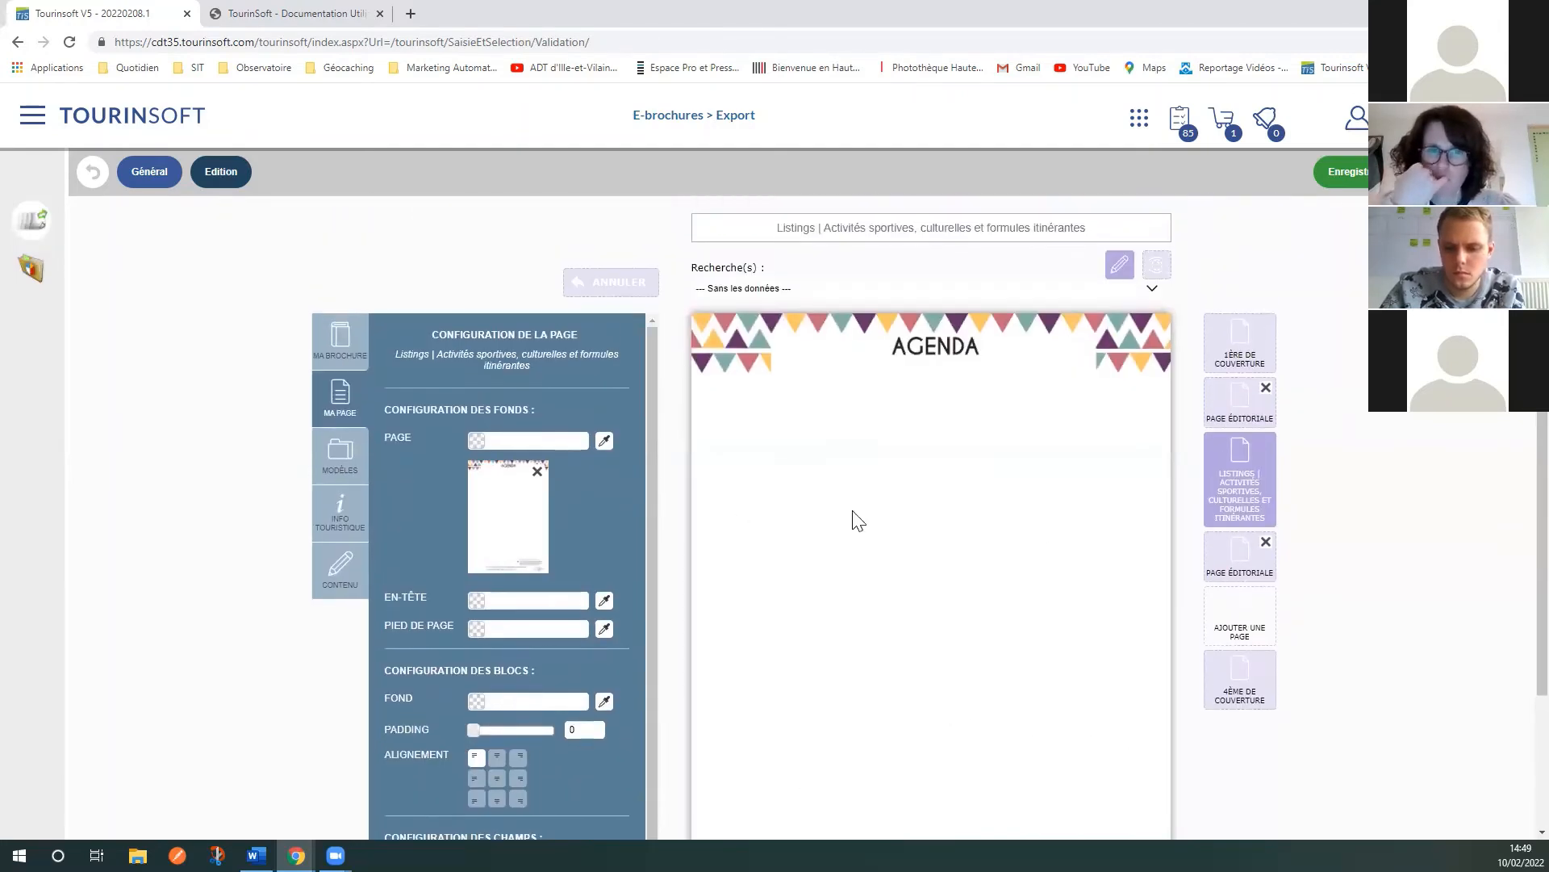
pyautogui.click(537, 472)
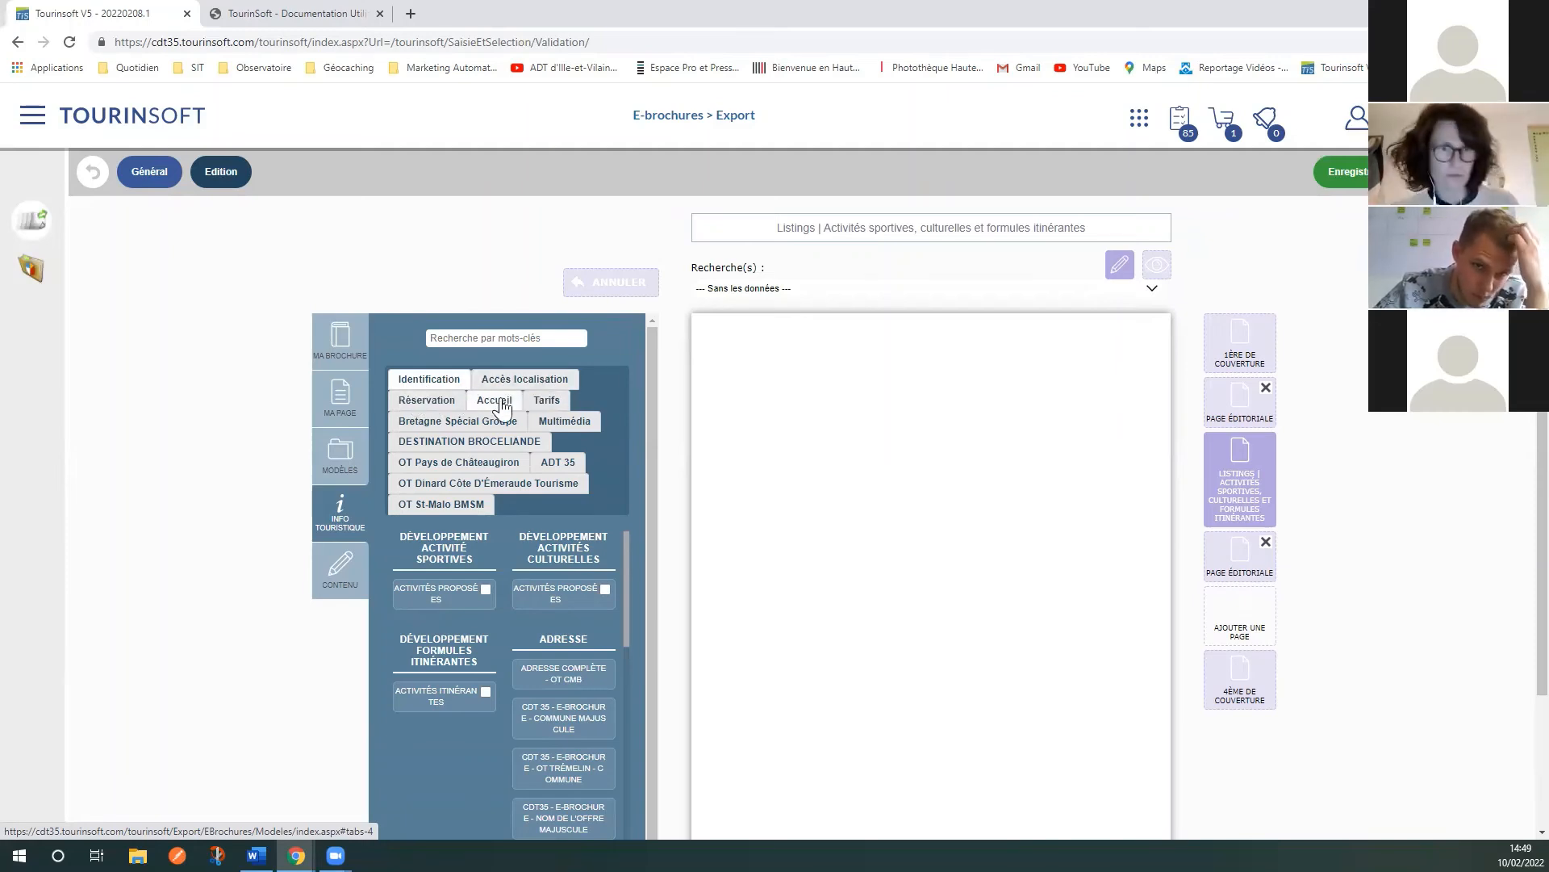
# Step: Add the Commune field from the Identification address information to the empty listings page as its first block
pyautogui.scroll(-1, 497, 465)
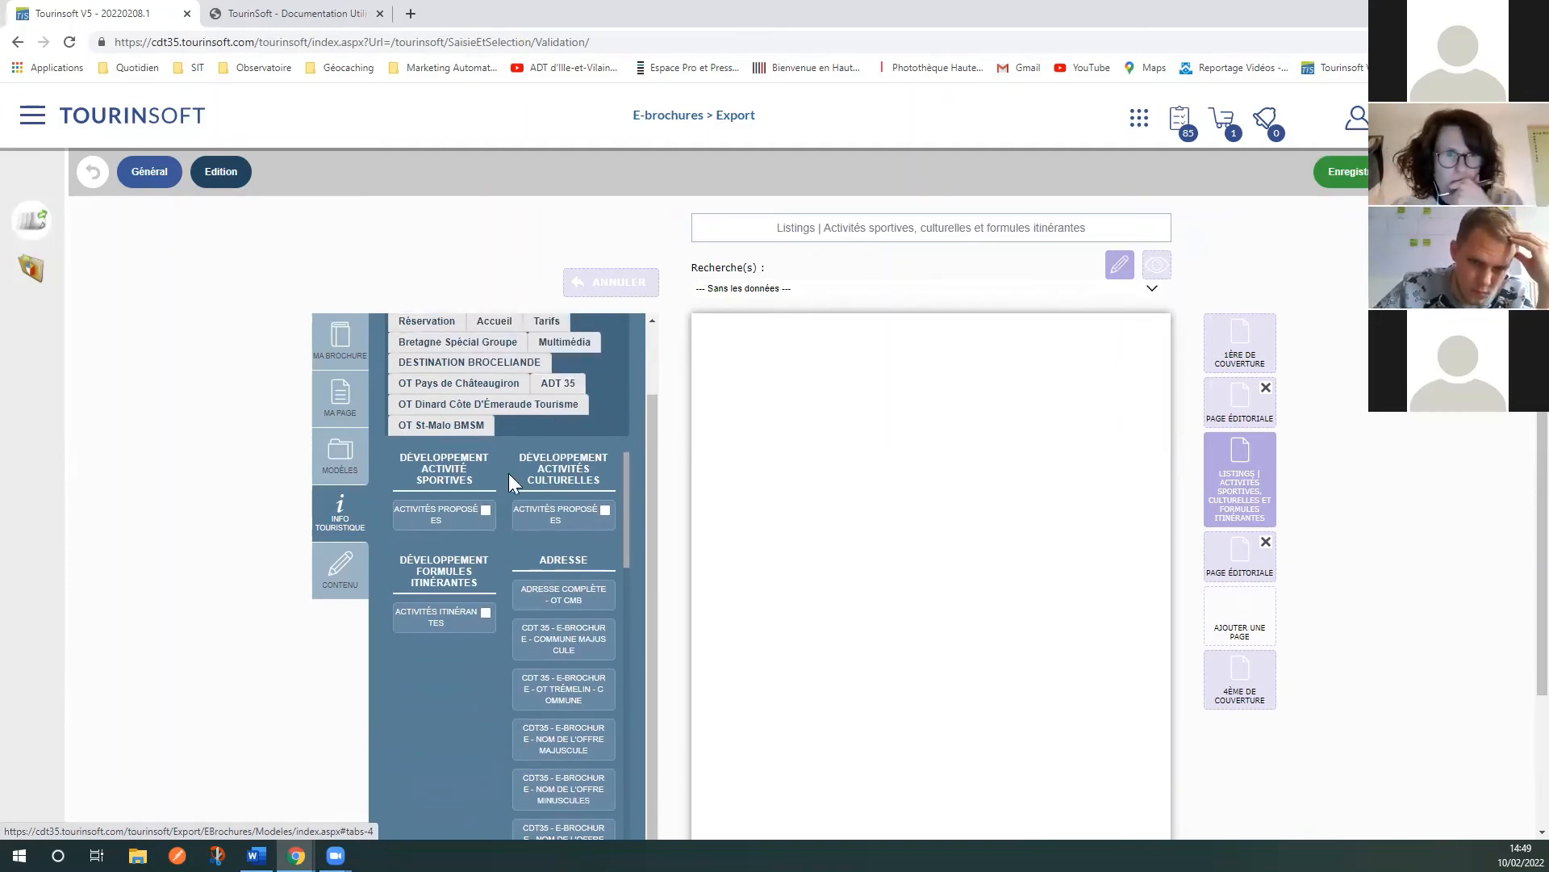
pyautogui.scroll(1, 508, 473)
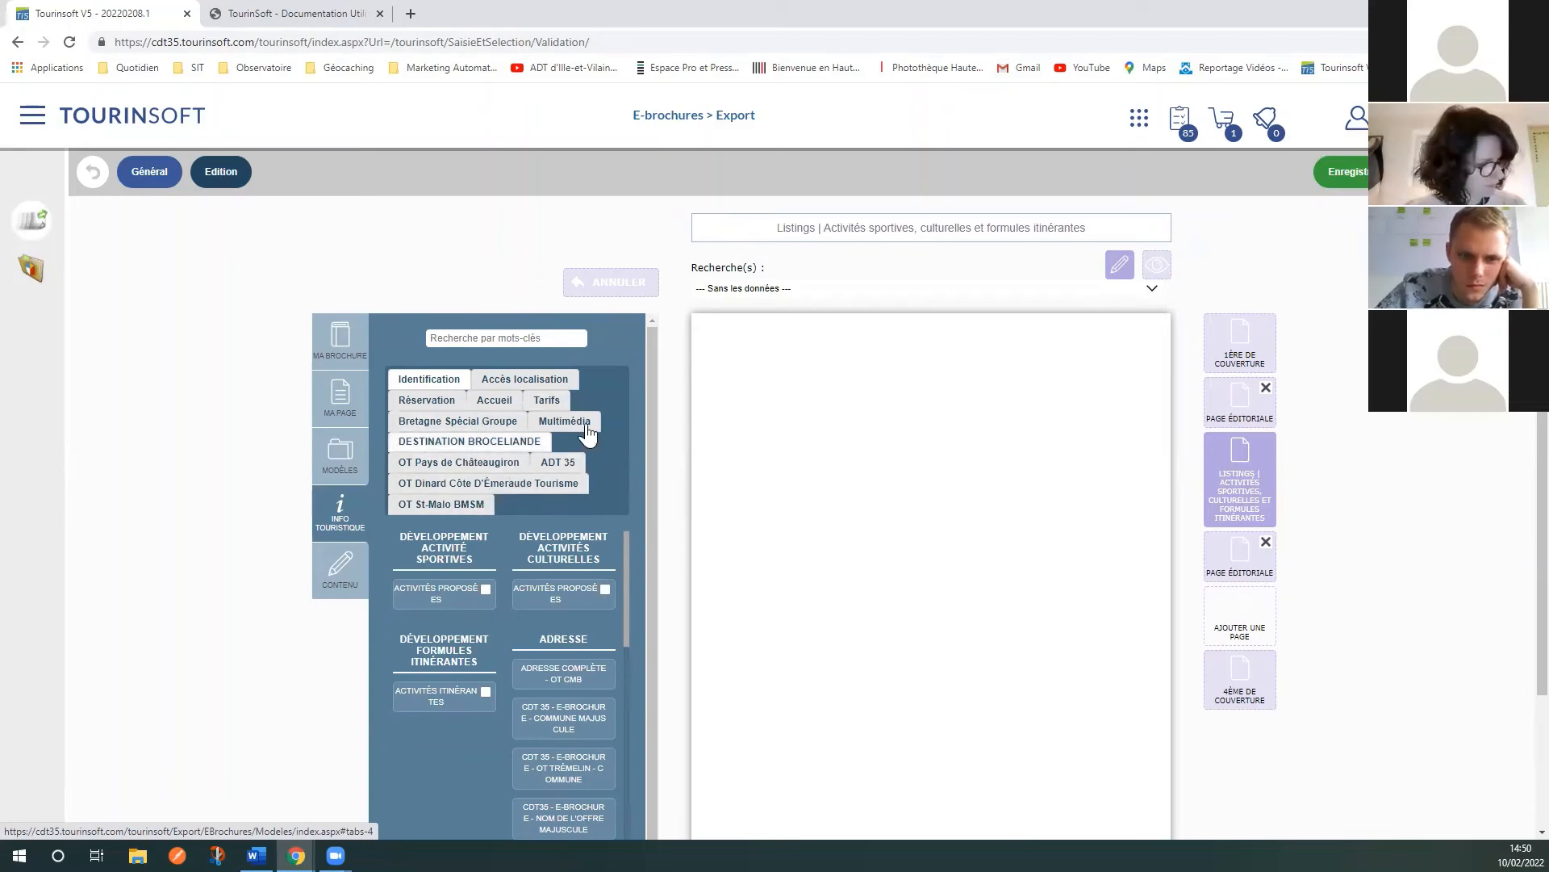
pyautogui.scroll(-1, 587, 433)
pyautogui.scroll(1, 542, 500)
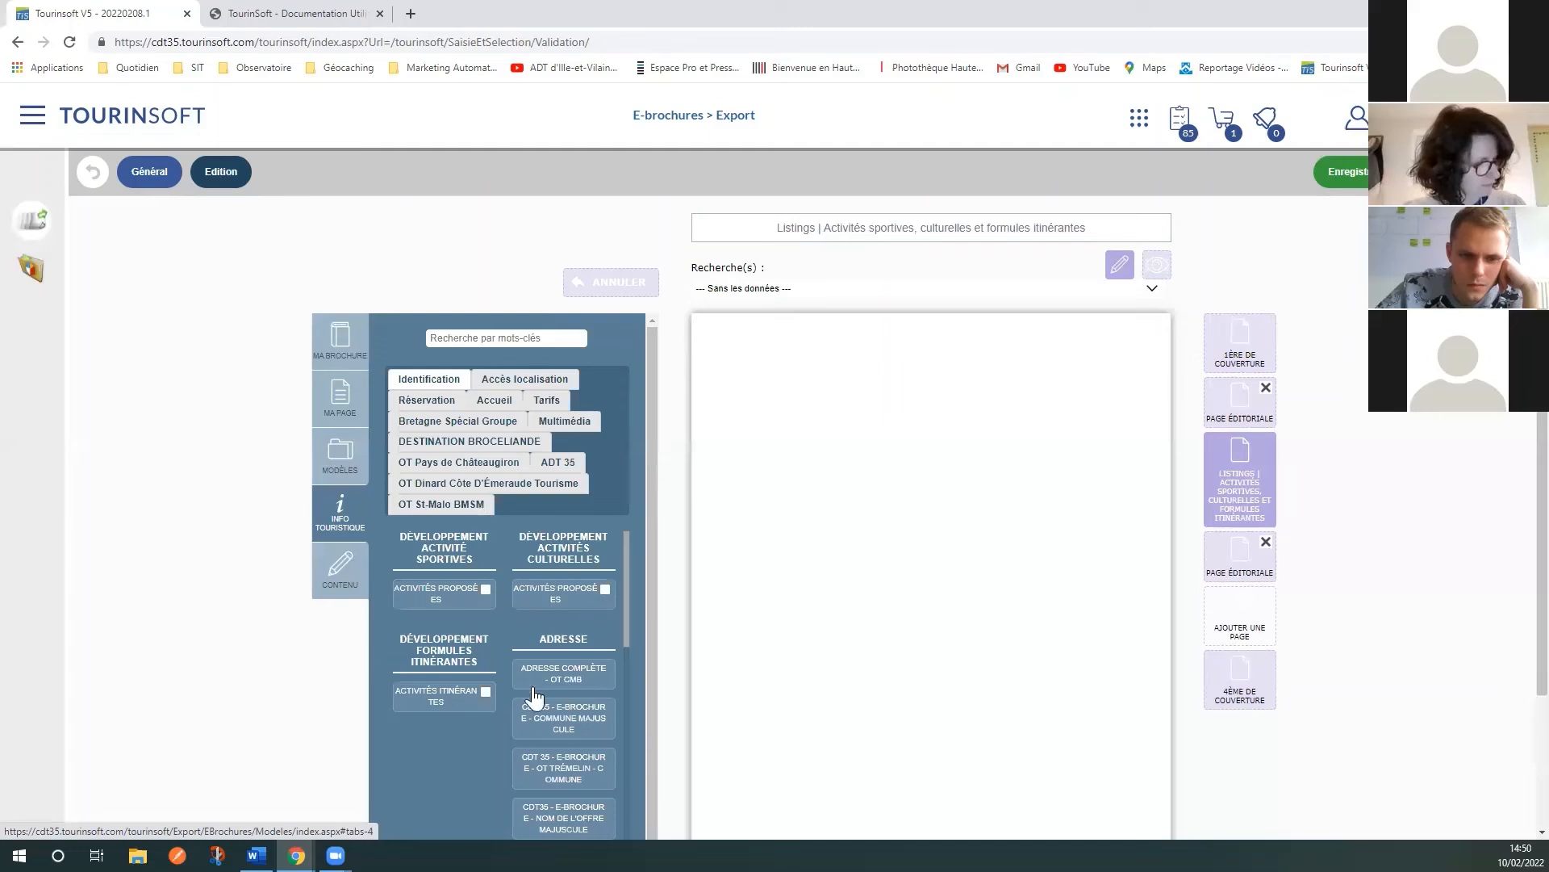
pyautogui.scroll(-1, 476, 755)
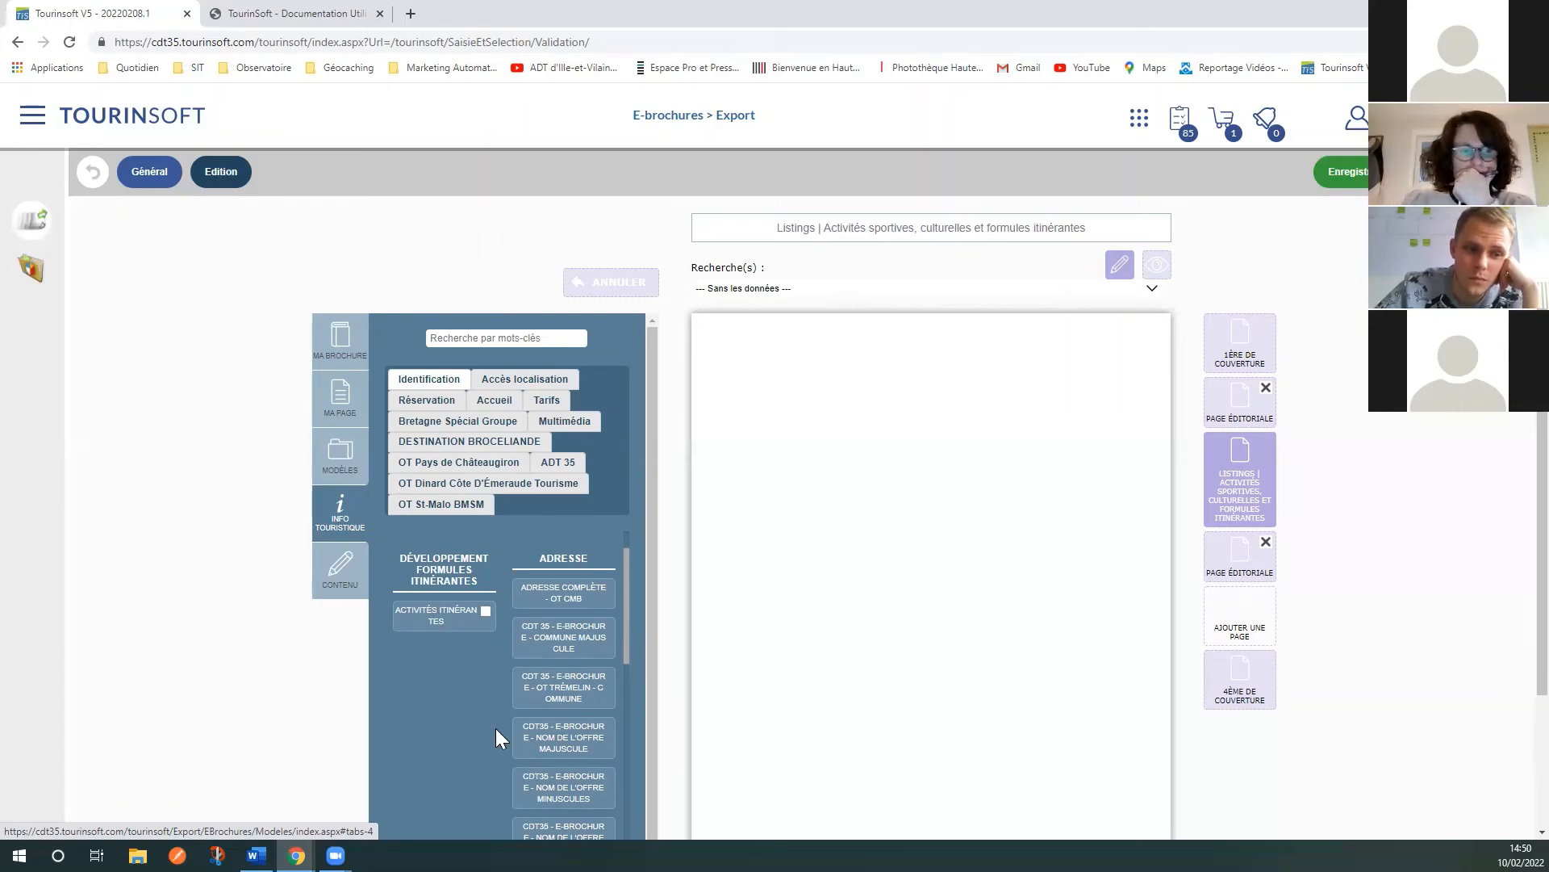
pyautogui.scroll(-3, 449, 705)
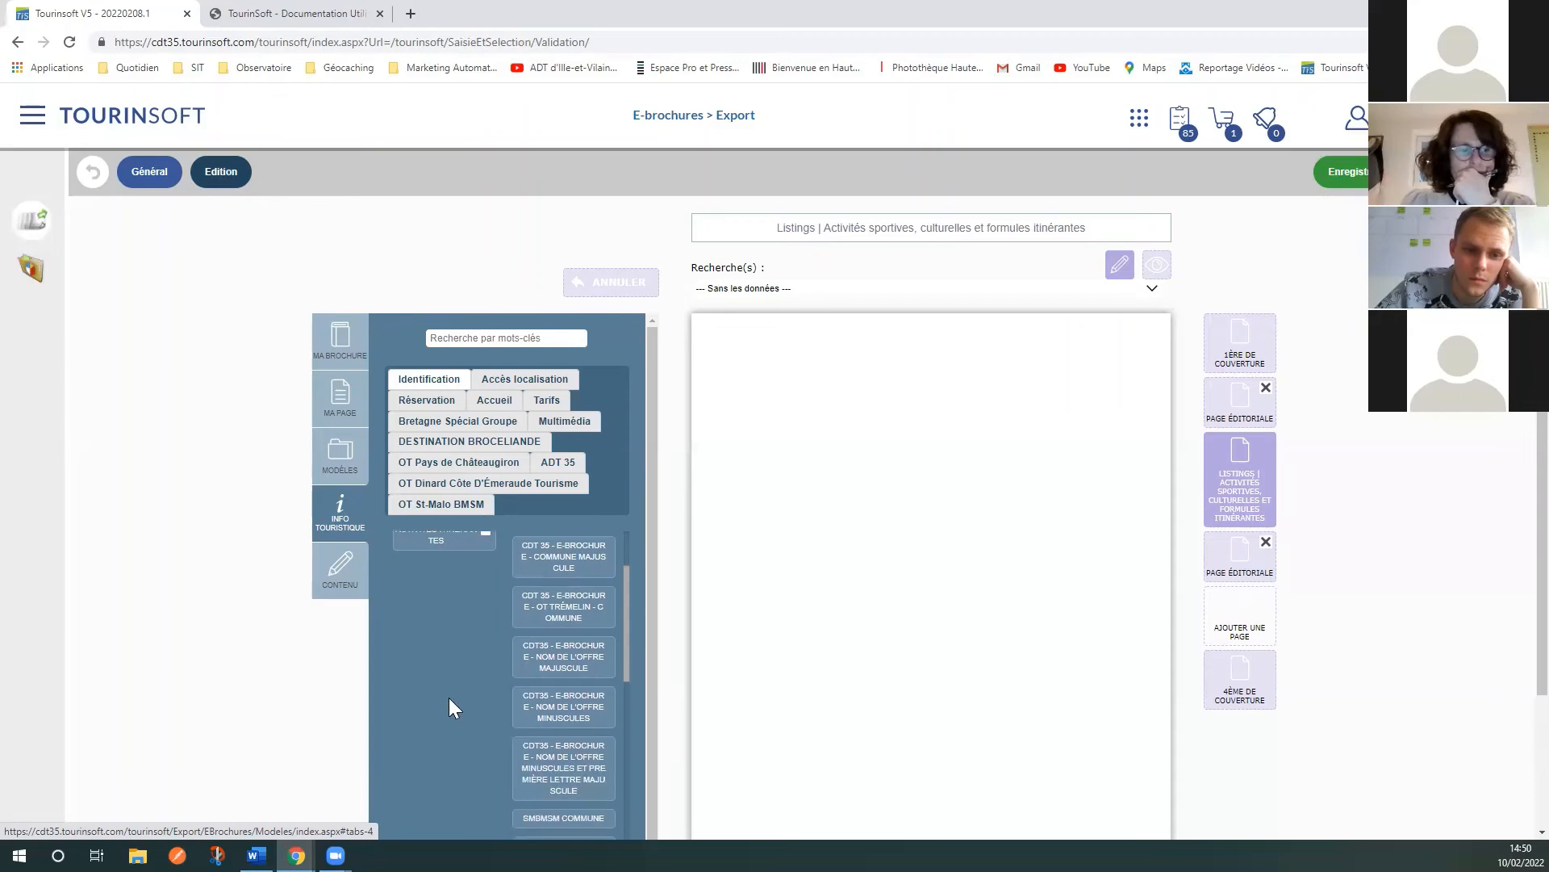
pyautogui.click(605, 822)
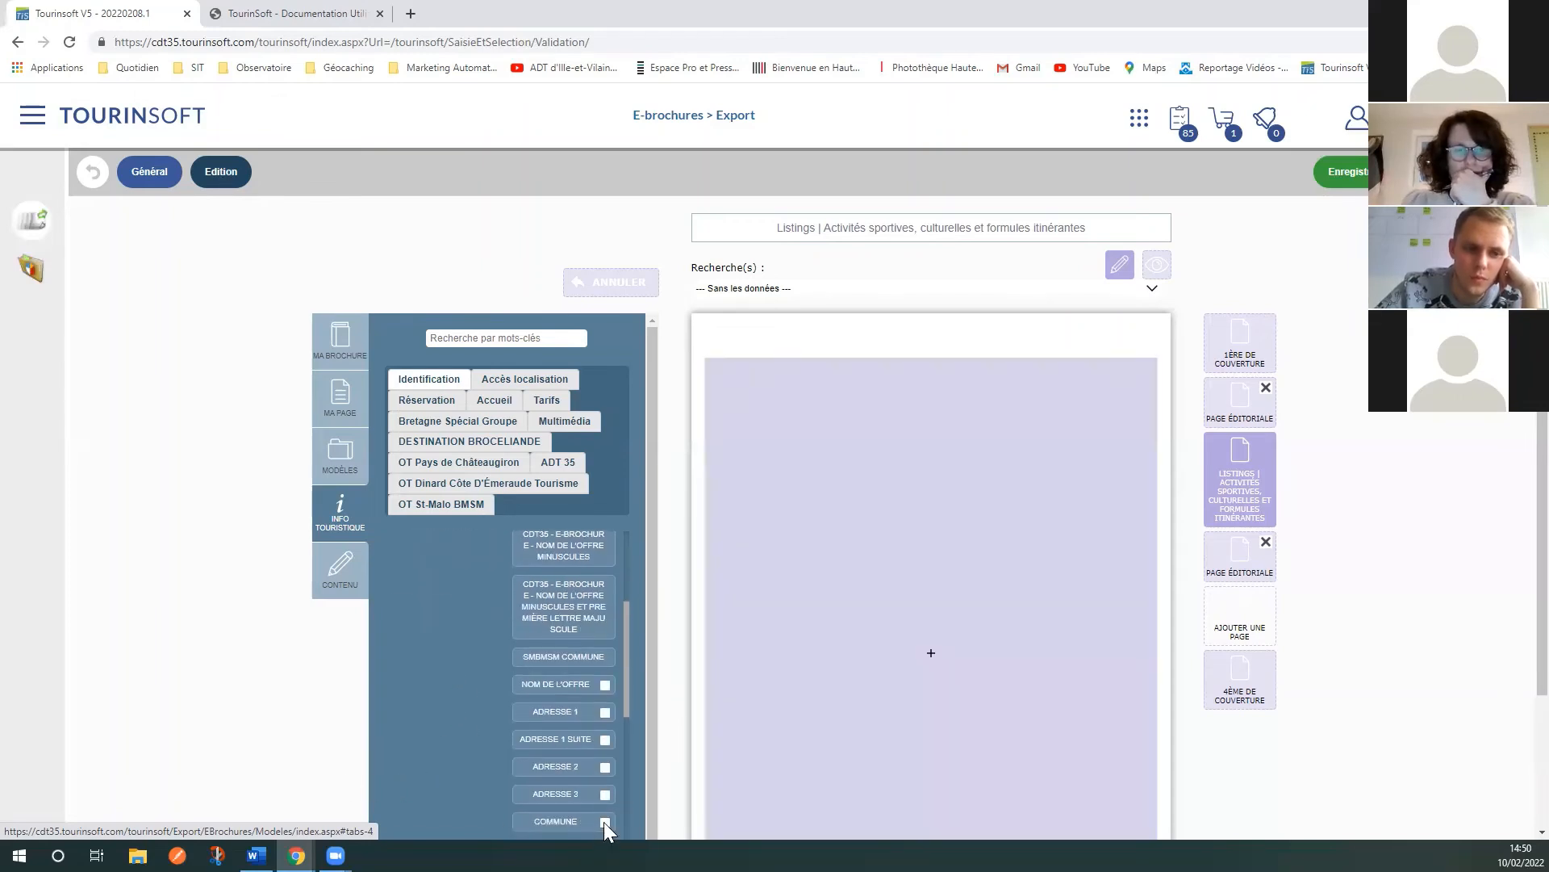
pyautogui.moveTo(579, 827); pyautogui.dragTo(735, 350)
pyautogui.click(929, 655)
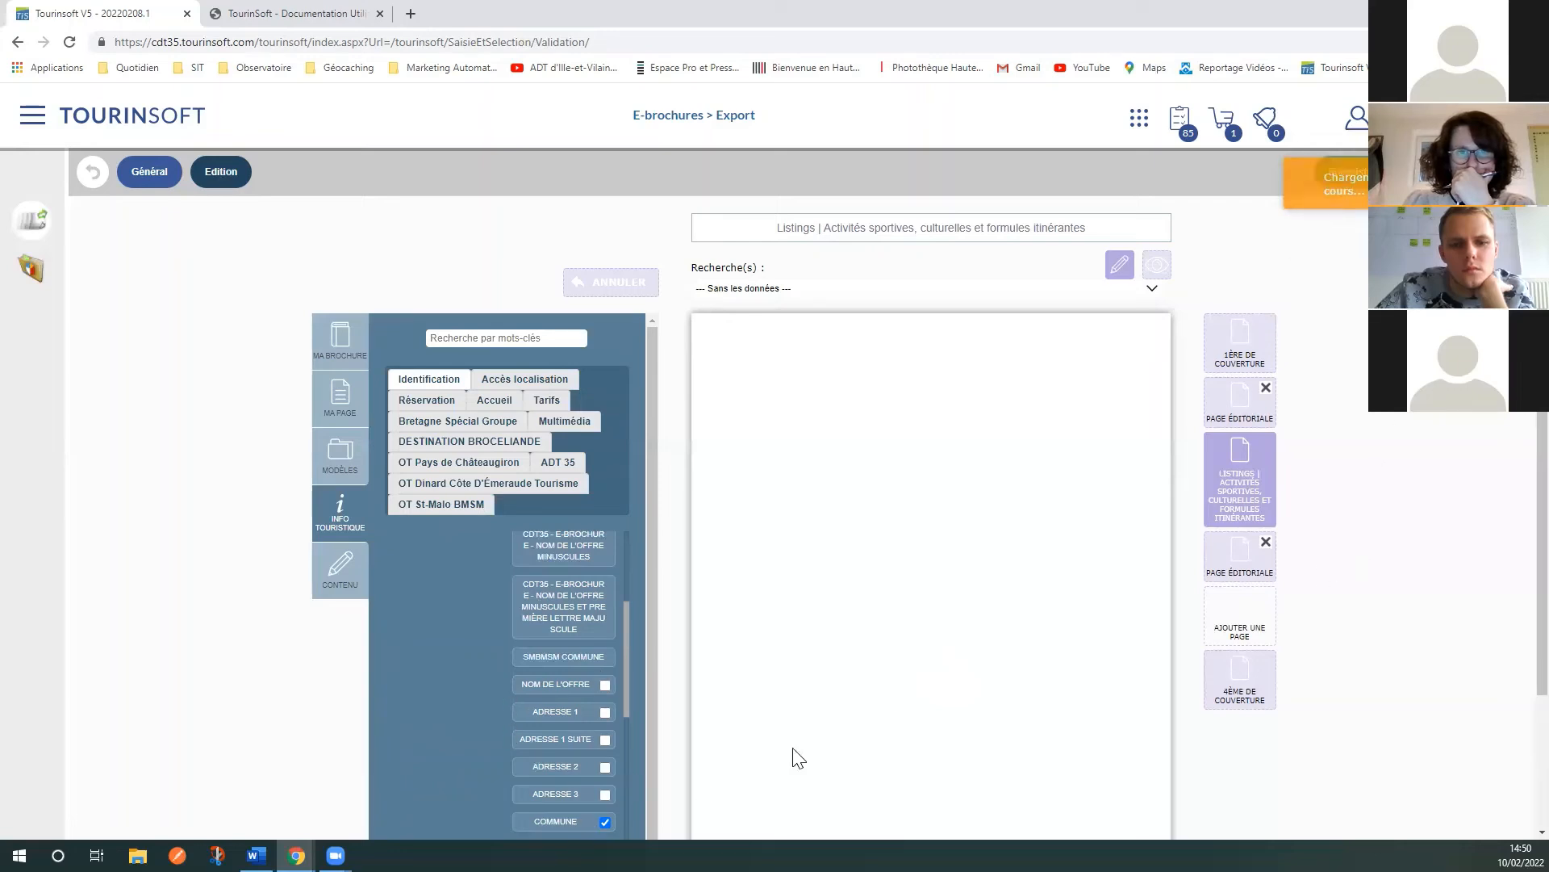
pyautogui.scroll(-3, 835, 751)
pyautogui.scroll(1, 843, 749)
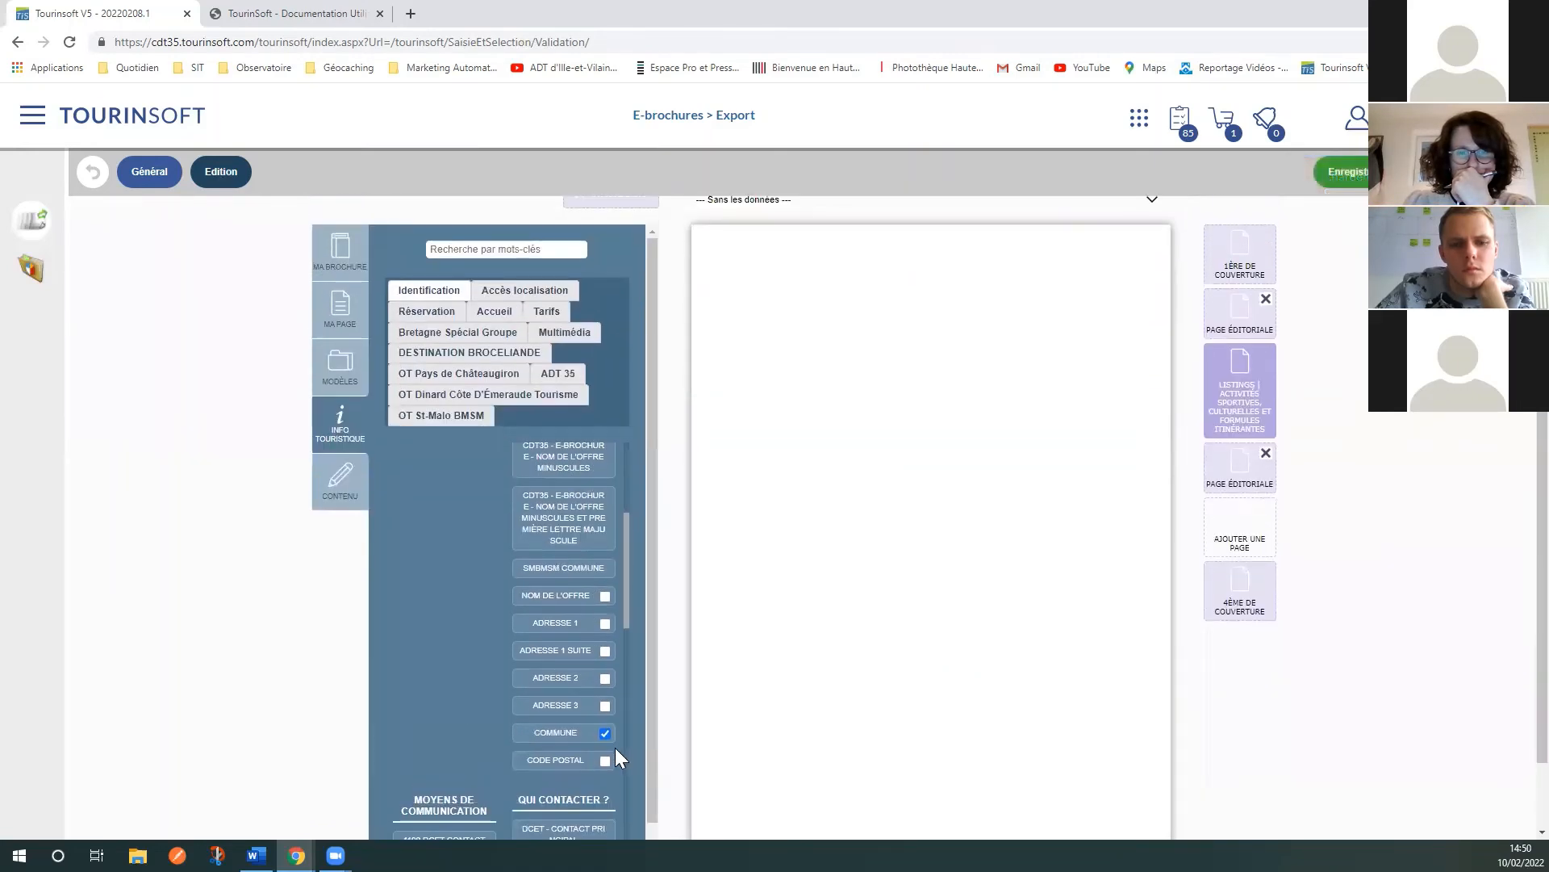
pyautogui.moveTo(549, 744); pyautogui.dragTo(927, 573)
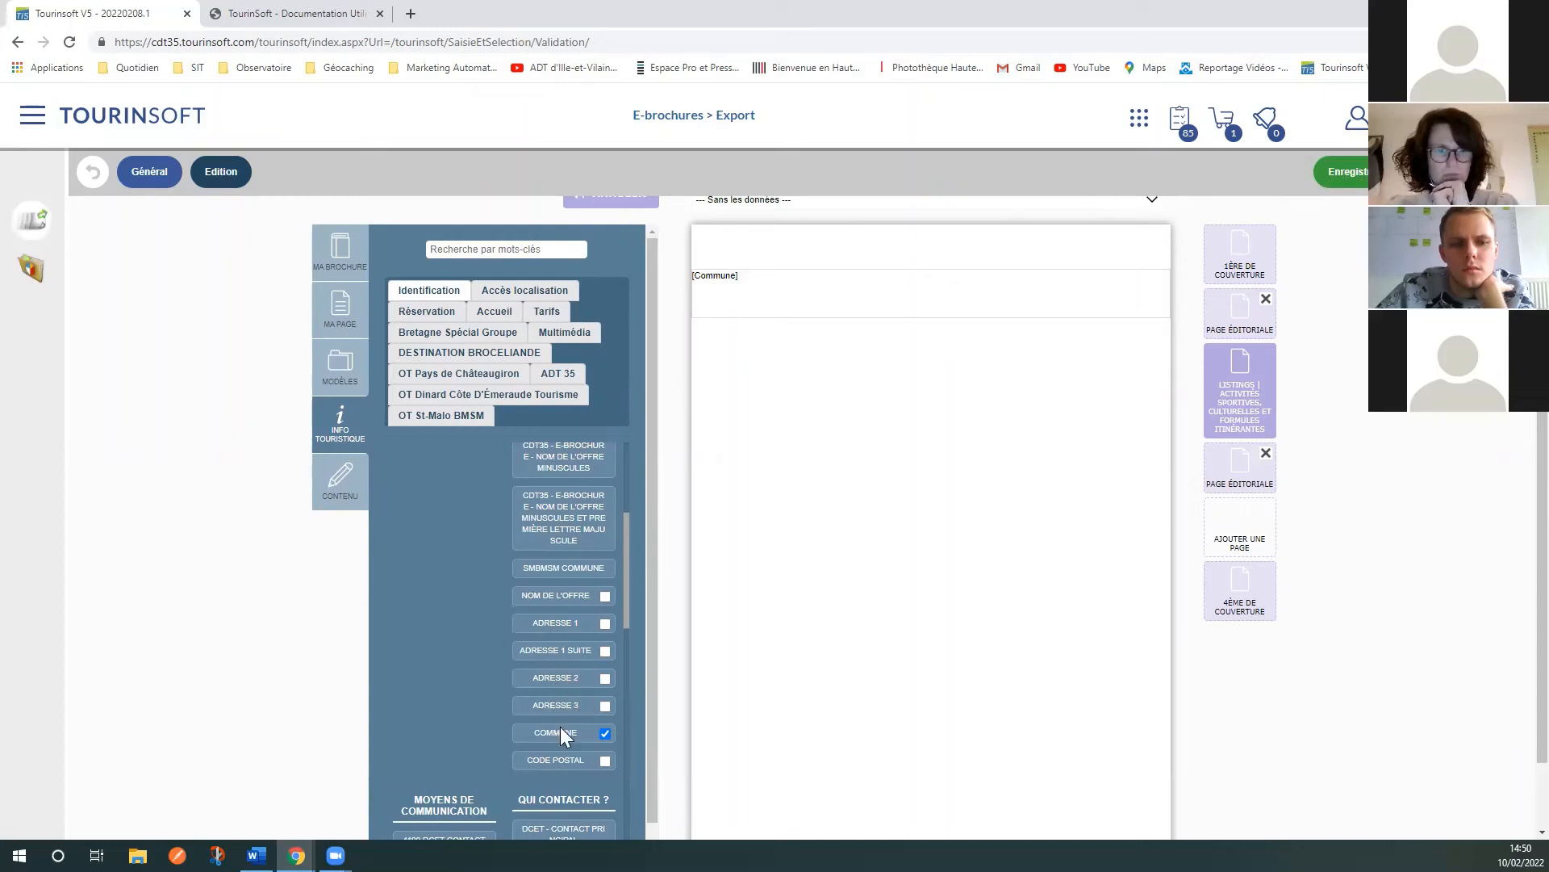
# Step: Add the "Nom de l'offre" and "ADT35 - Site internet - URL masqué - nouvelle fenêtre" fields beneath Commune in the first block
pyautogui.click(605, 597)
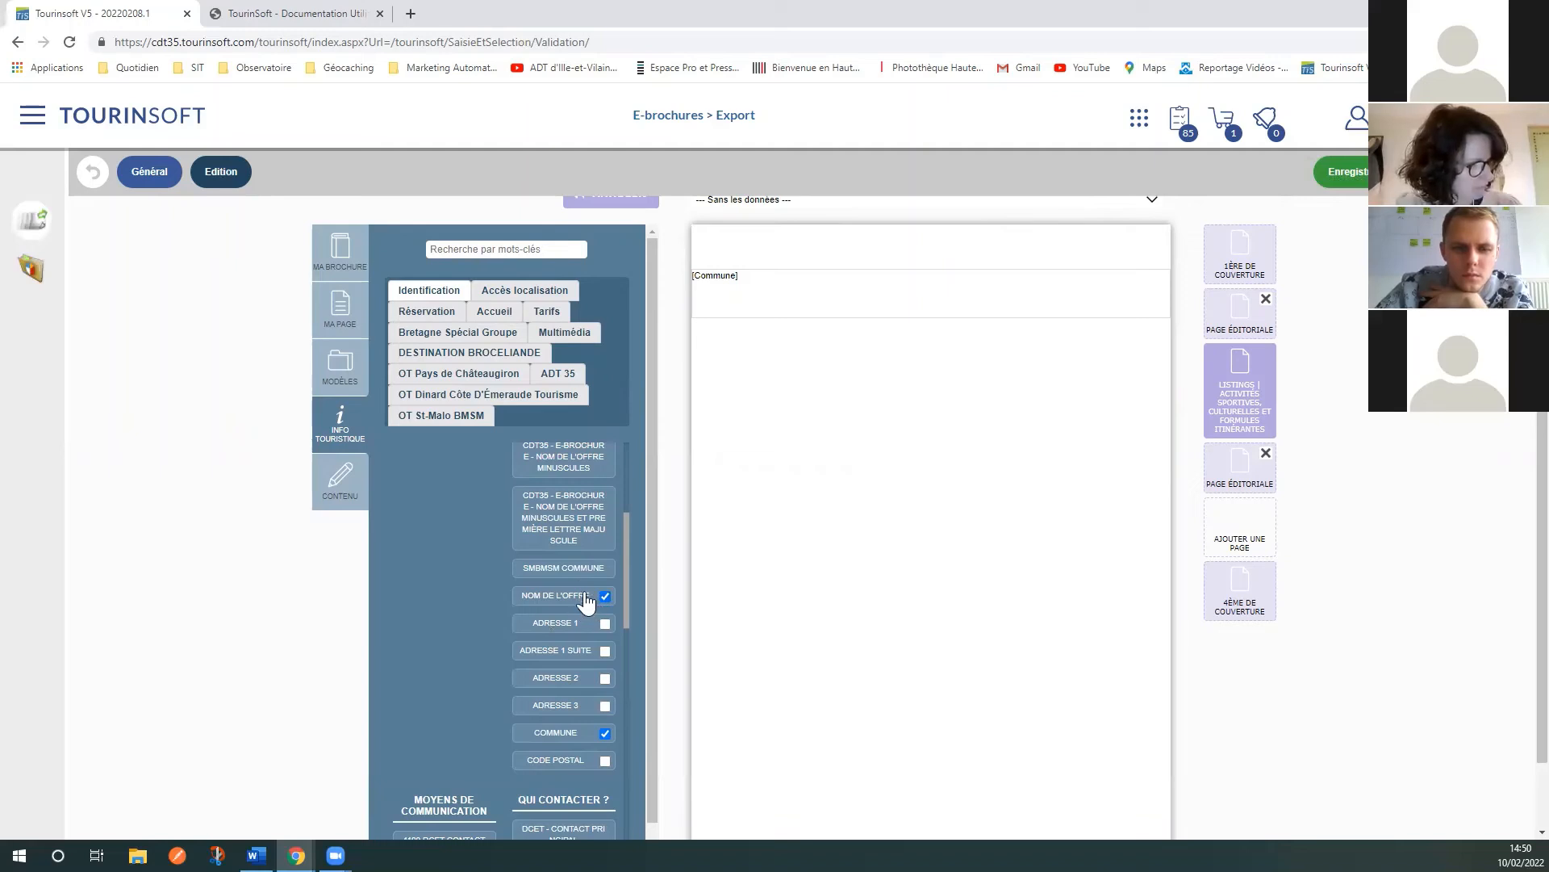
pyautogui.moveTo(581, 598); pyautogui.dragTo(932, 325)
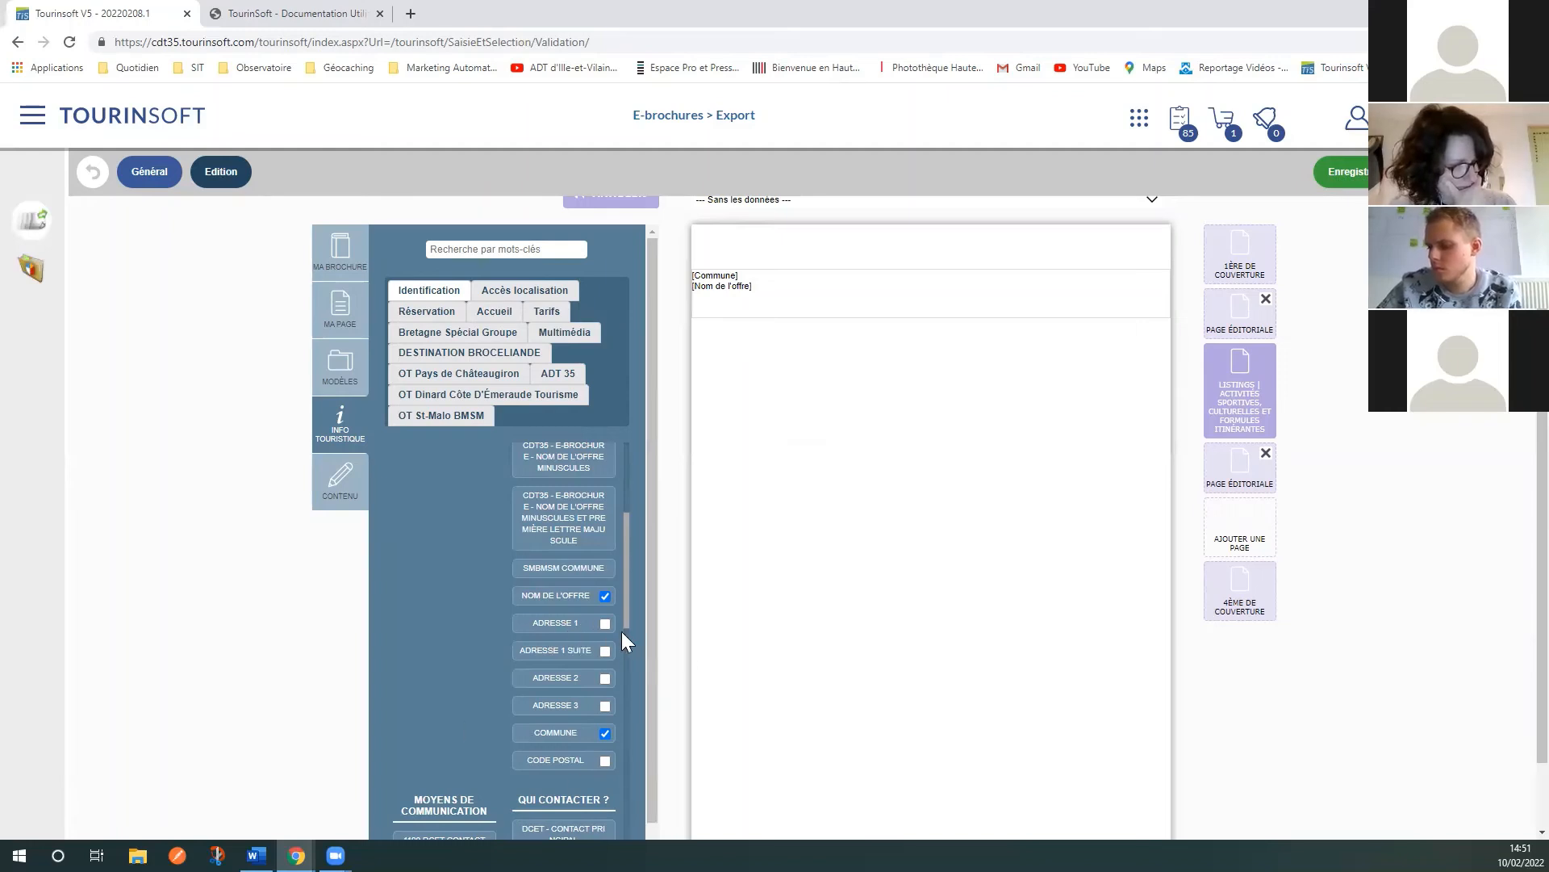
pyautogui.scroll(1, 562, 706)
pyautogui.scroll(2, 562, 706)
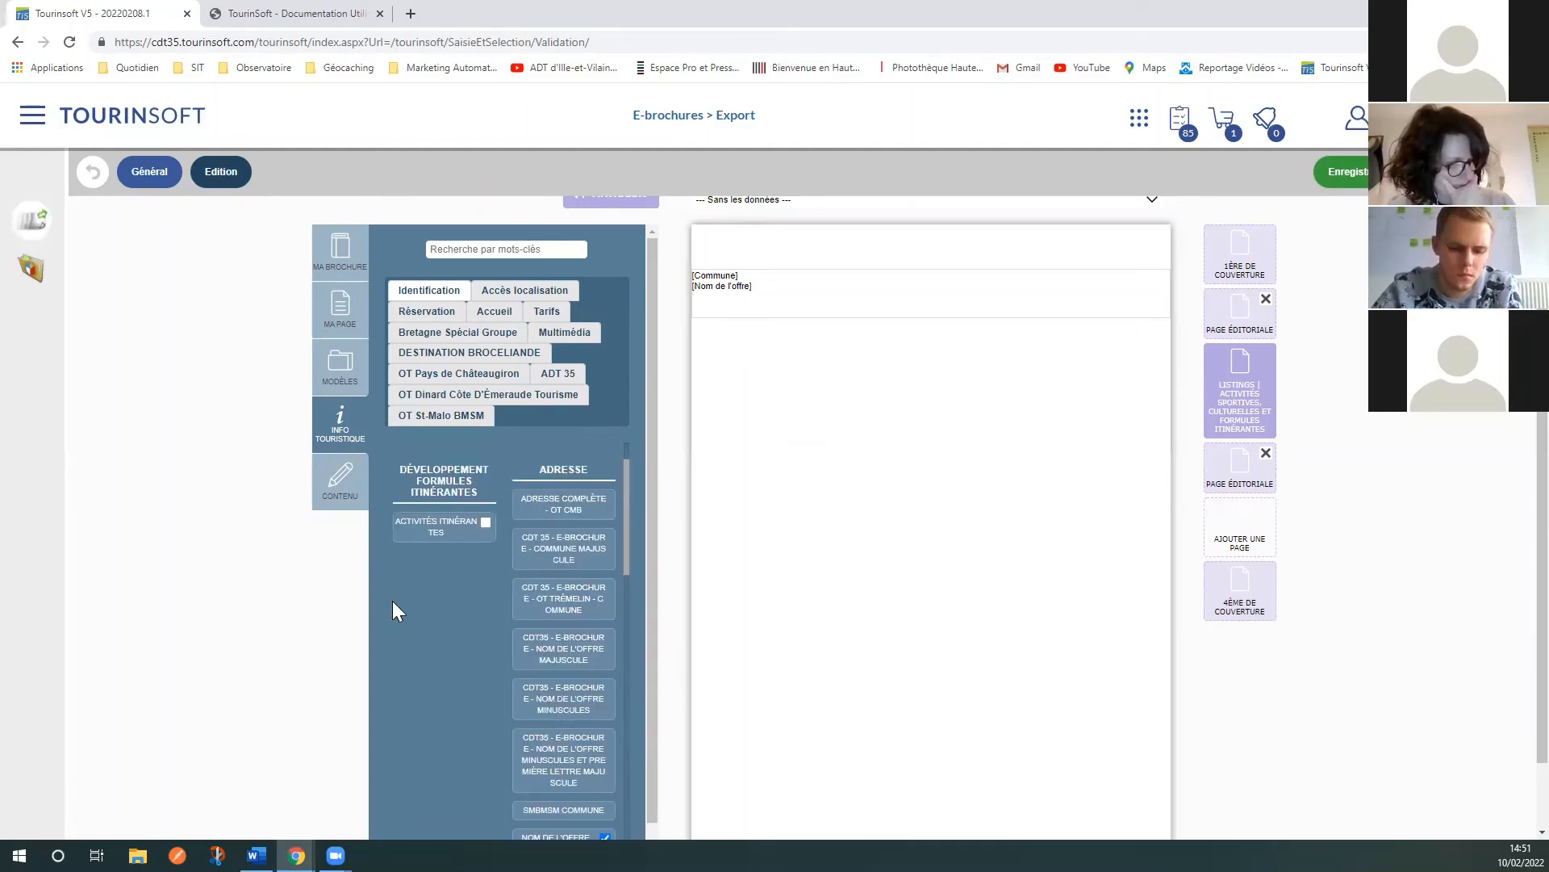
pyautogui.scroll(-5, 454, 662)
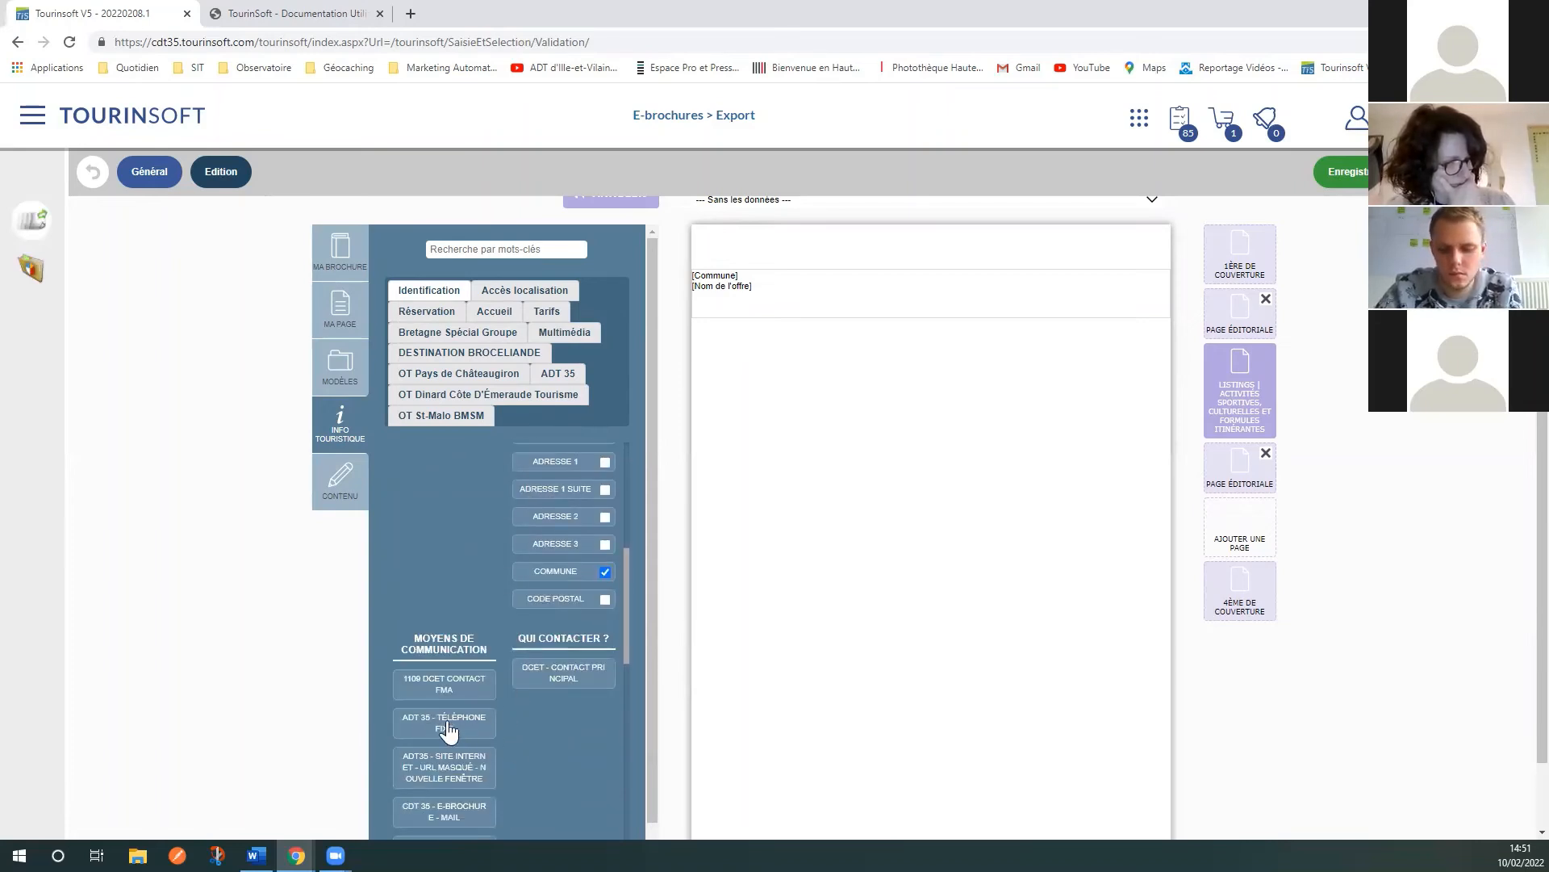
pyautogui.scroll(-1, 517, 739)
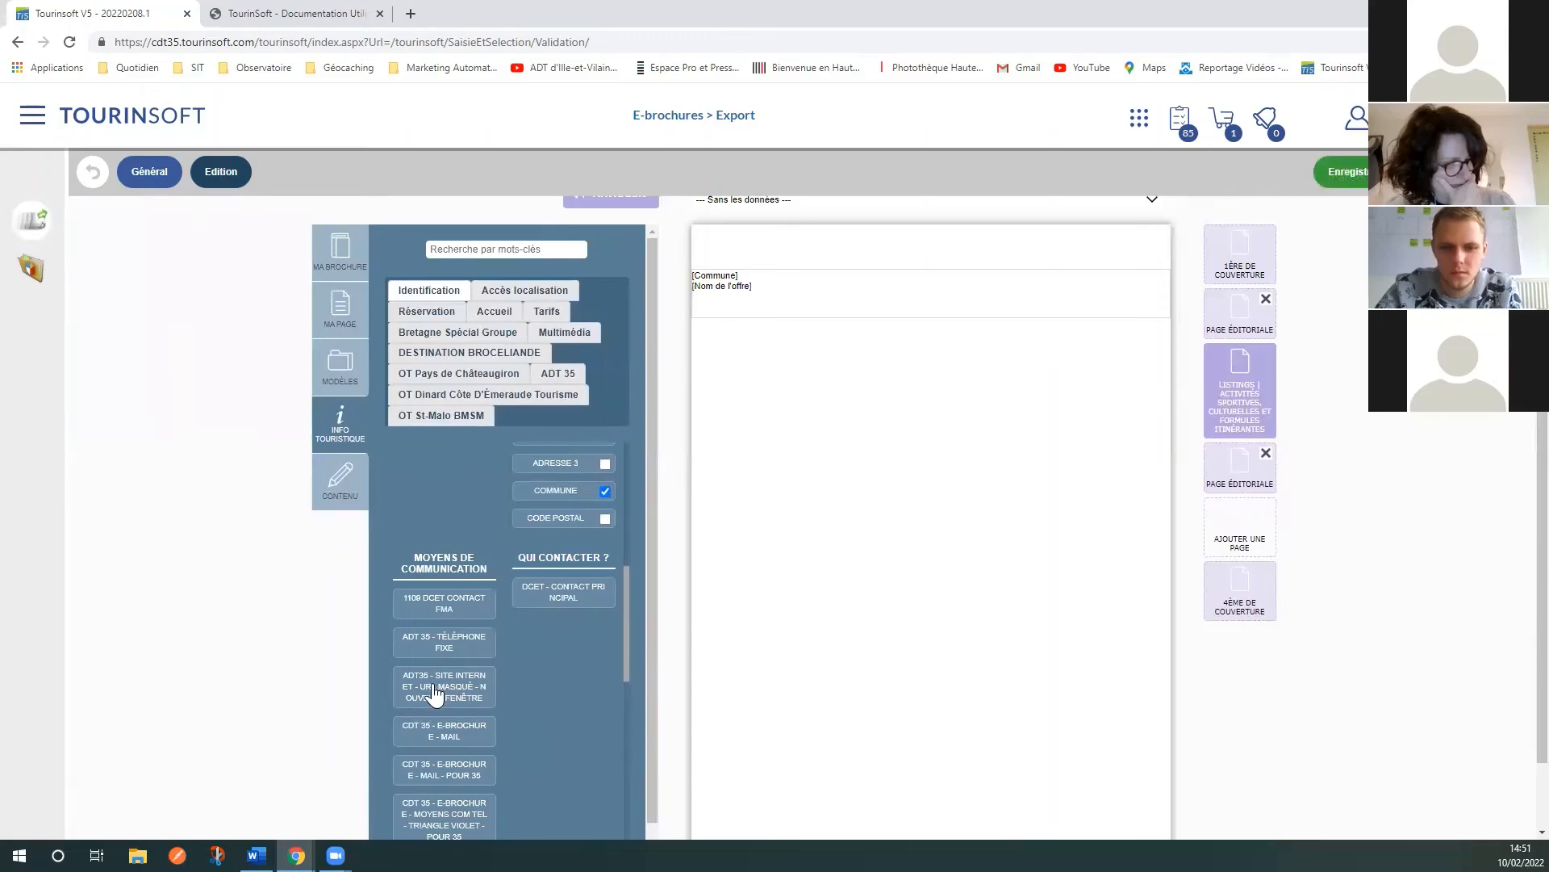
pyautogui.moveTo(446, 696); pyautogui.dragTo(729, 307)
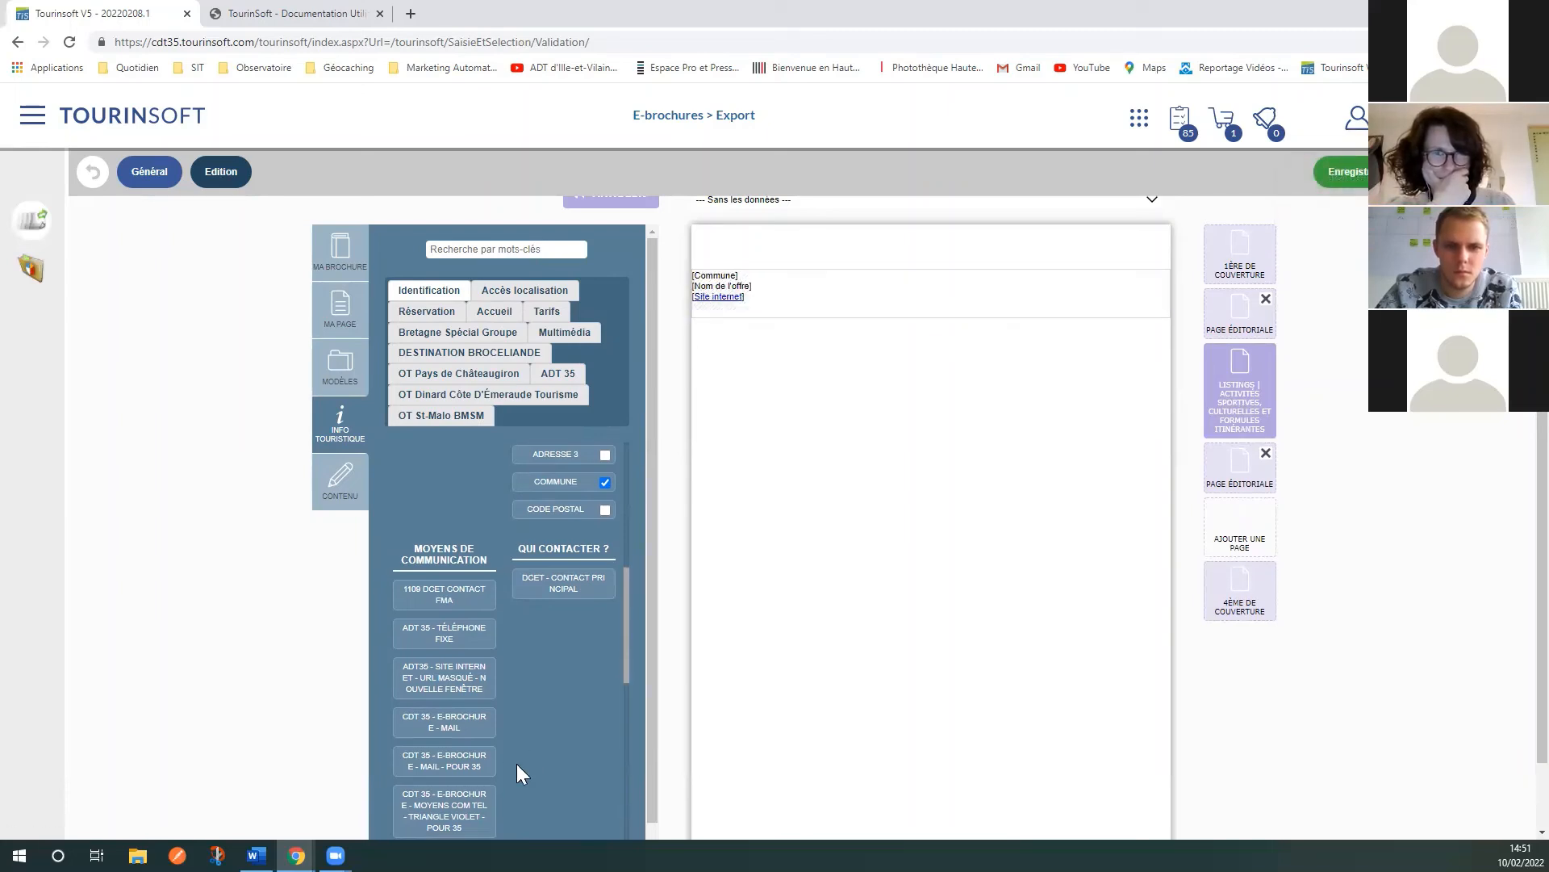
# Step: Add the "Description activité / équipement" field as a new block below the Commune block
pyautogui.scroll(-5, 529, 760)
pyautogui.scroll(-8, 578, 752)
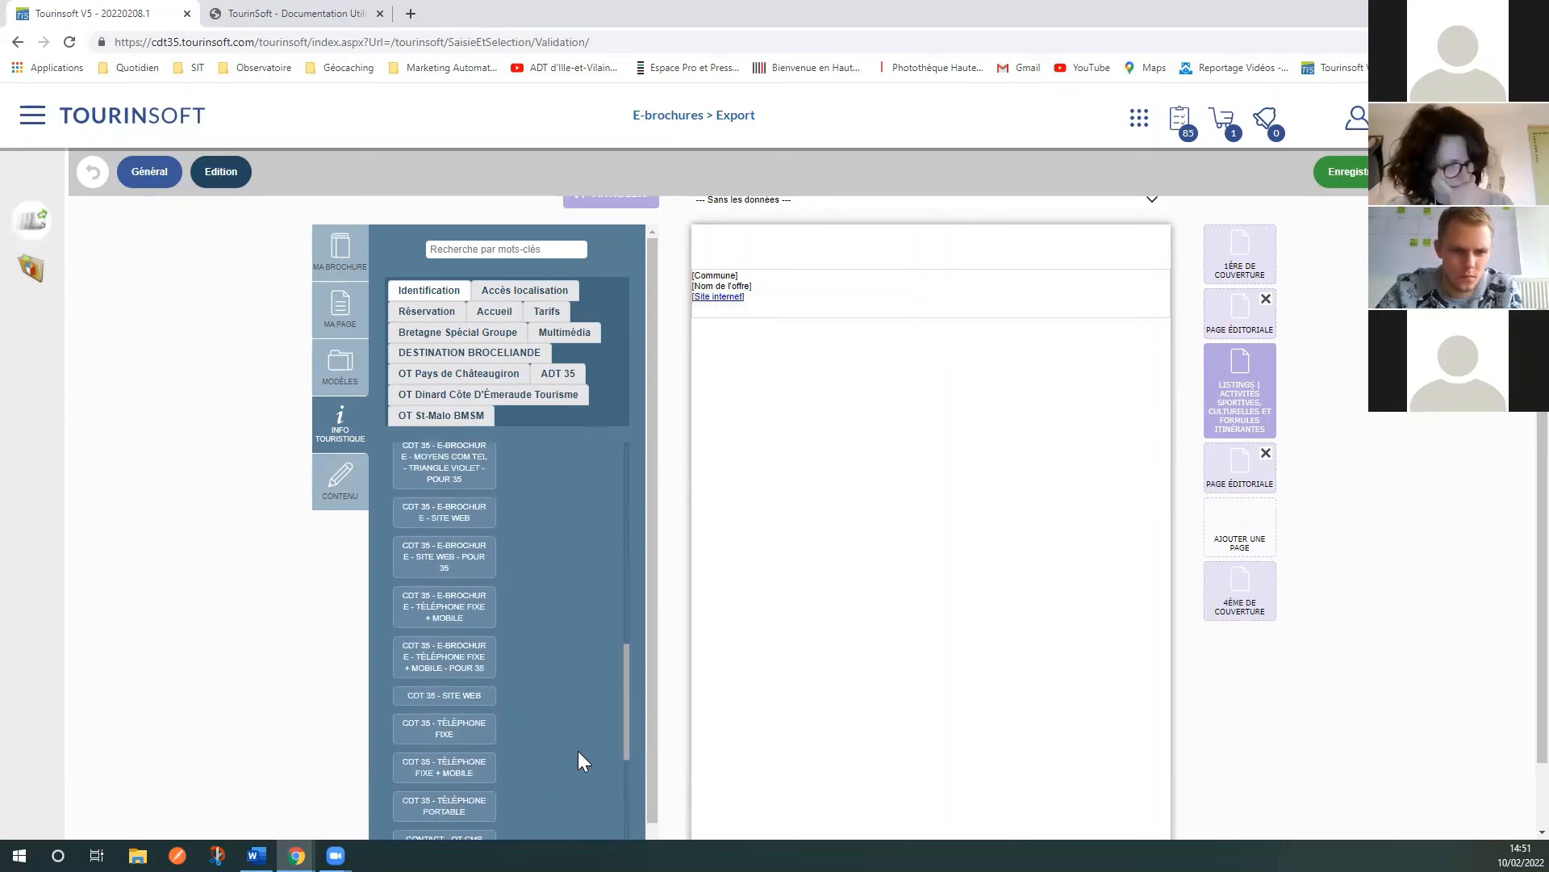
pyautogui.scroll(-2, 557, 807)
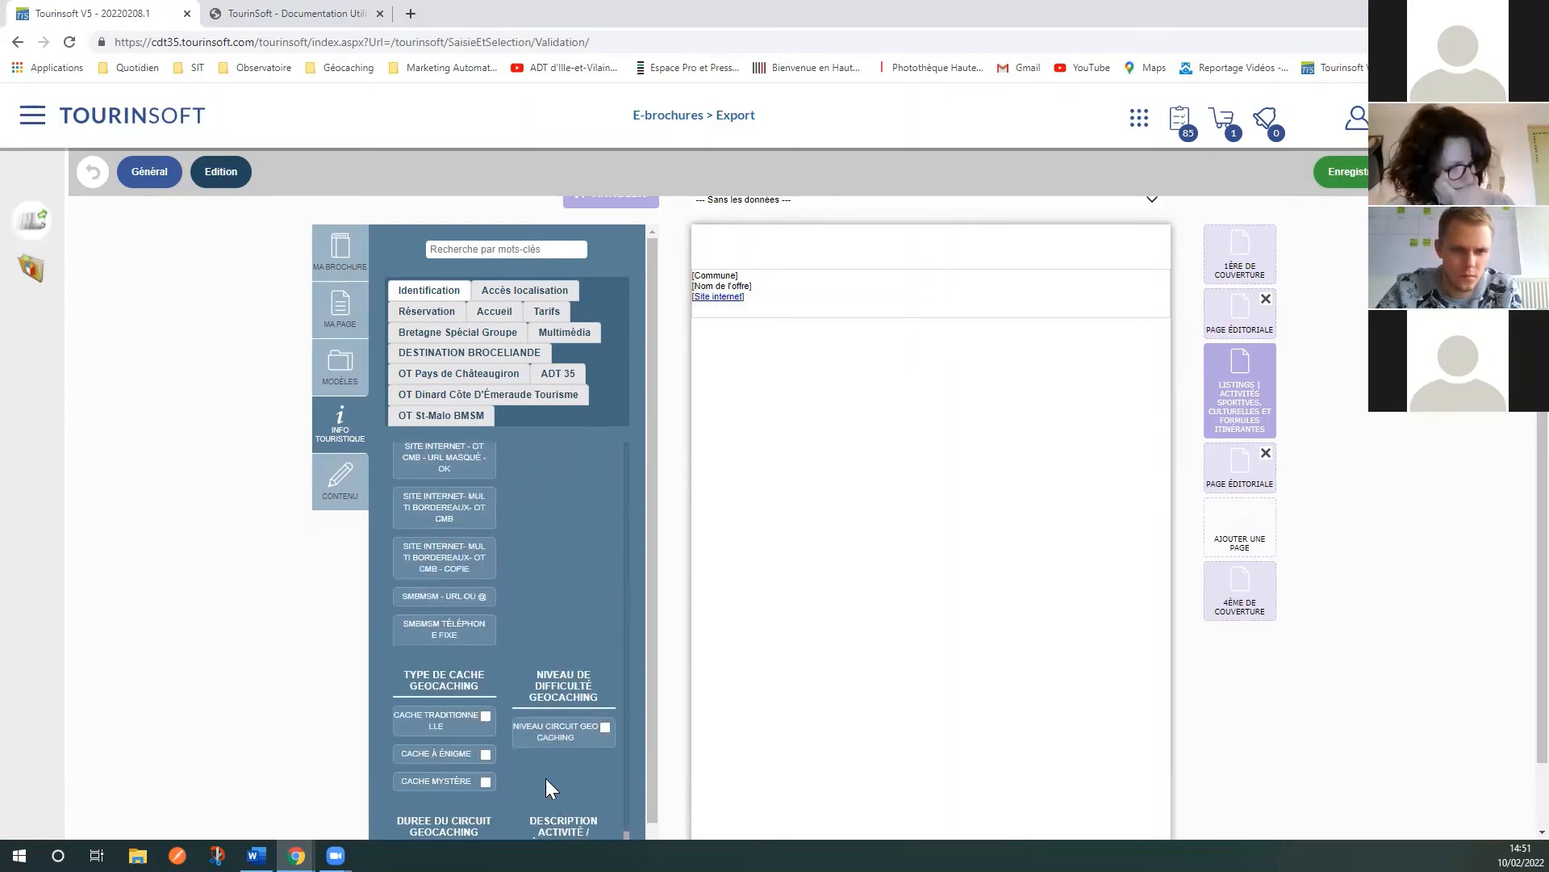
pyautogui.scroll(-1, 547, 778)
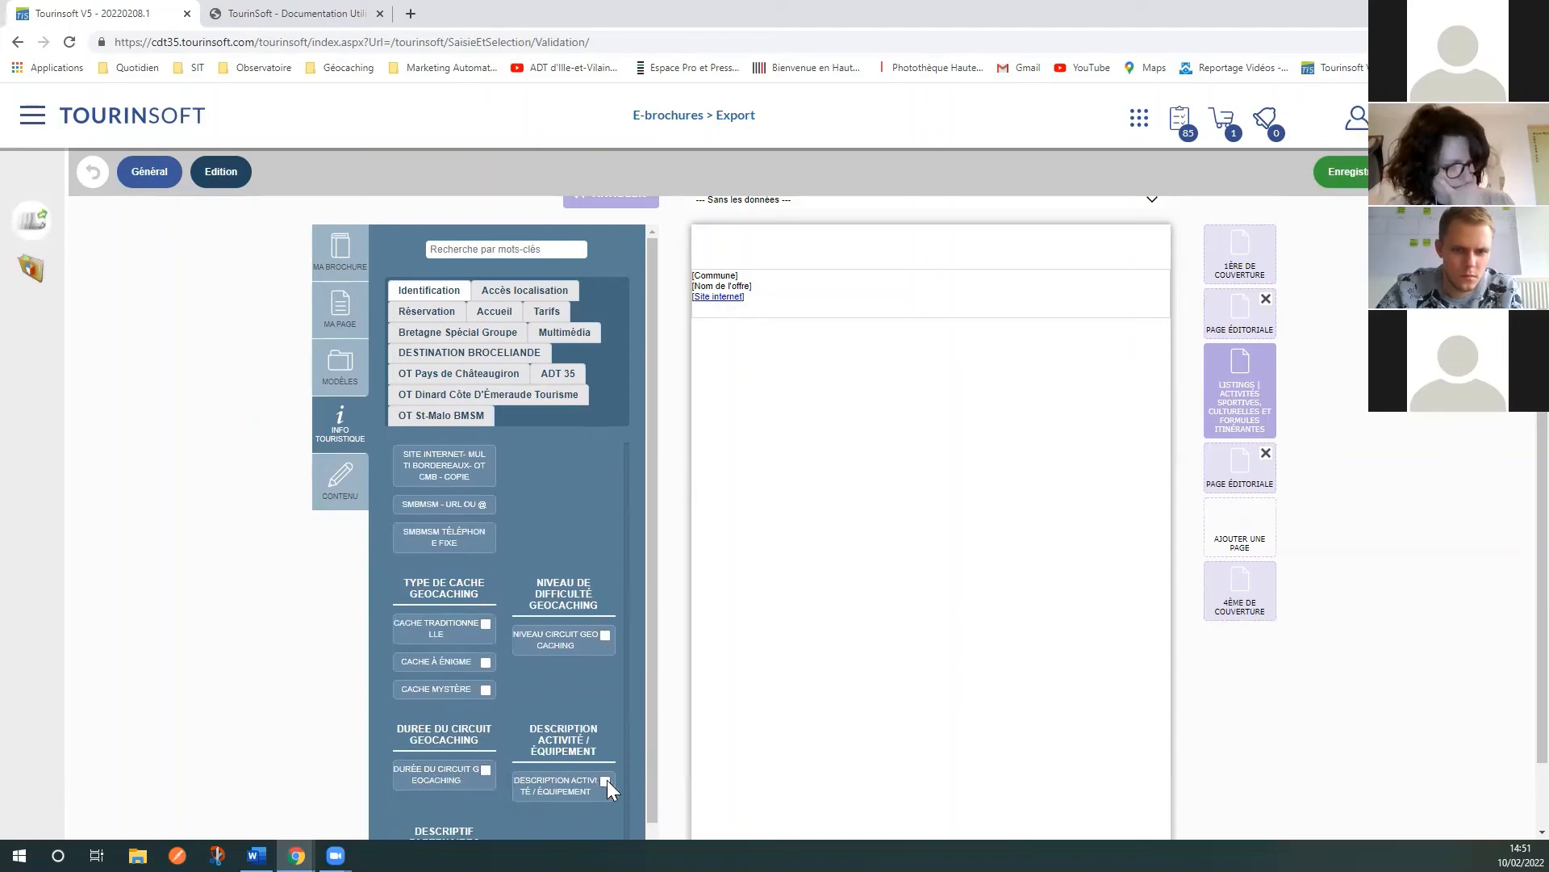
pyautogui.moveTo(605, 780); pyautogui.dragTo(724, 363)
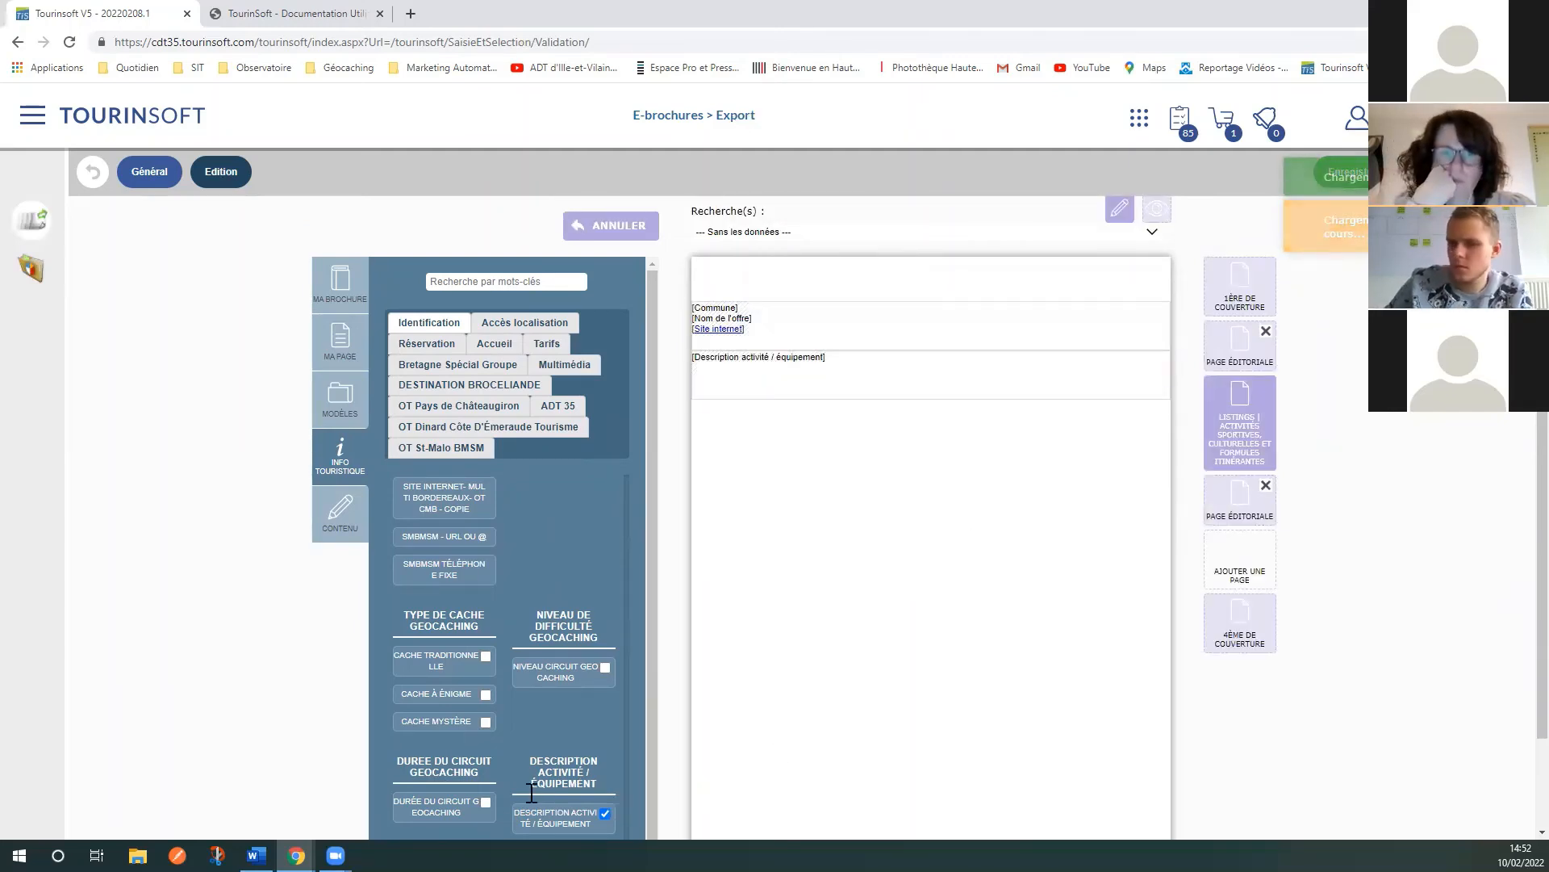
# Step: Add the "ADT35_TEST FORMATION E_BROCHURES - TARIFS" field as a new block below the activity description
pyautogui.scroll(10, 566, 789)
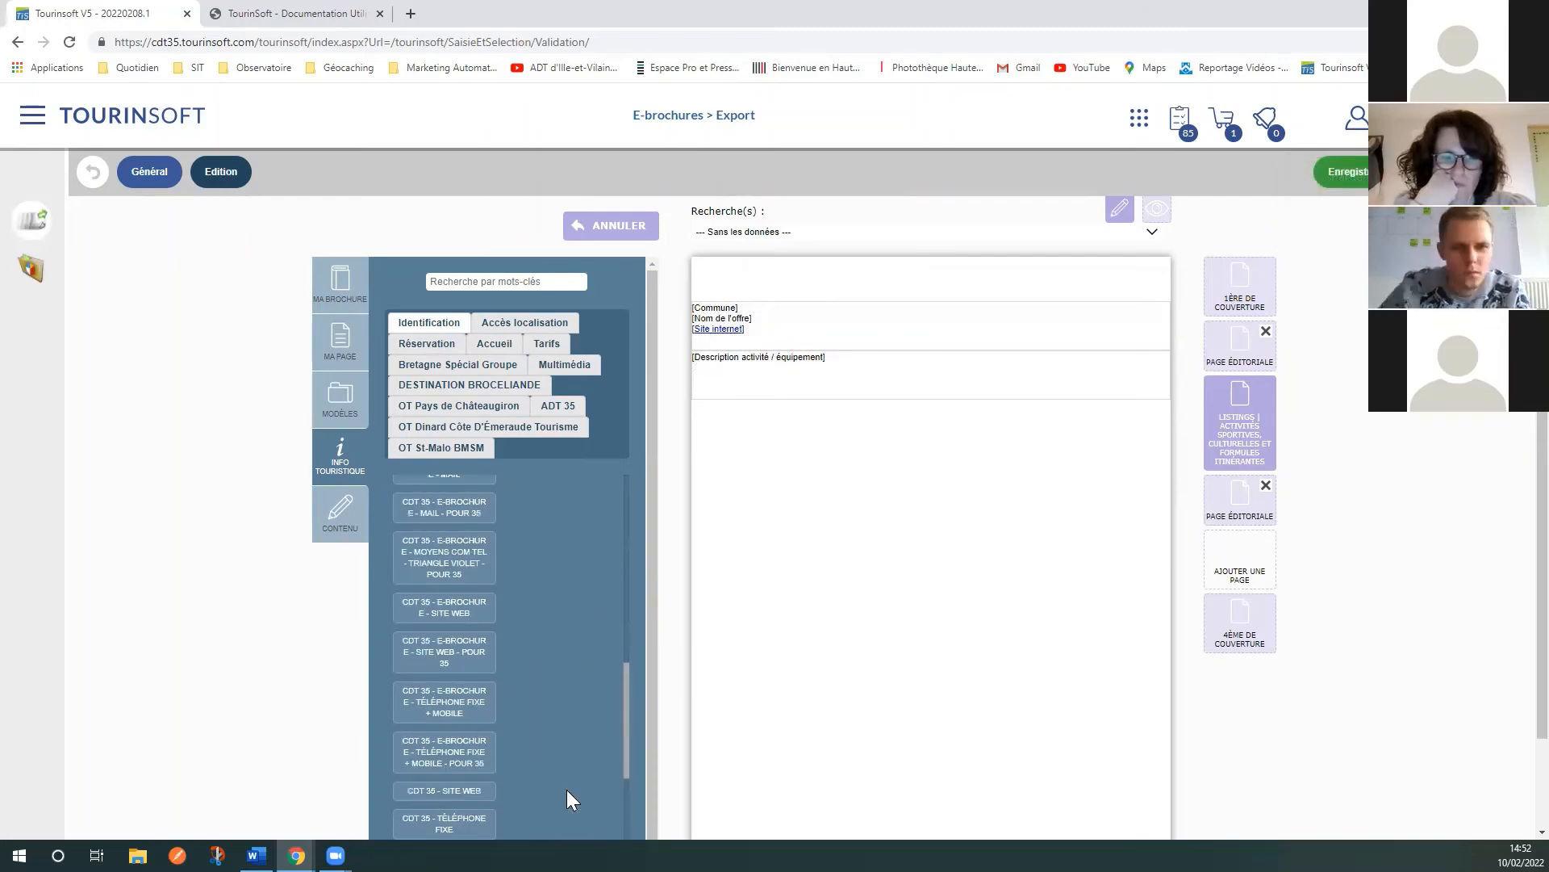
pyautogui.scroll(4, 566, 789)
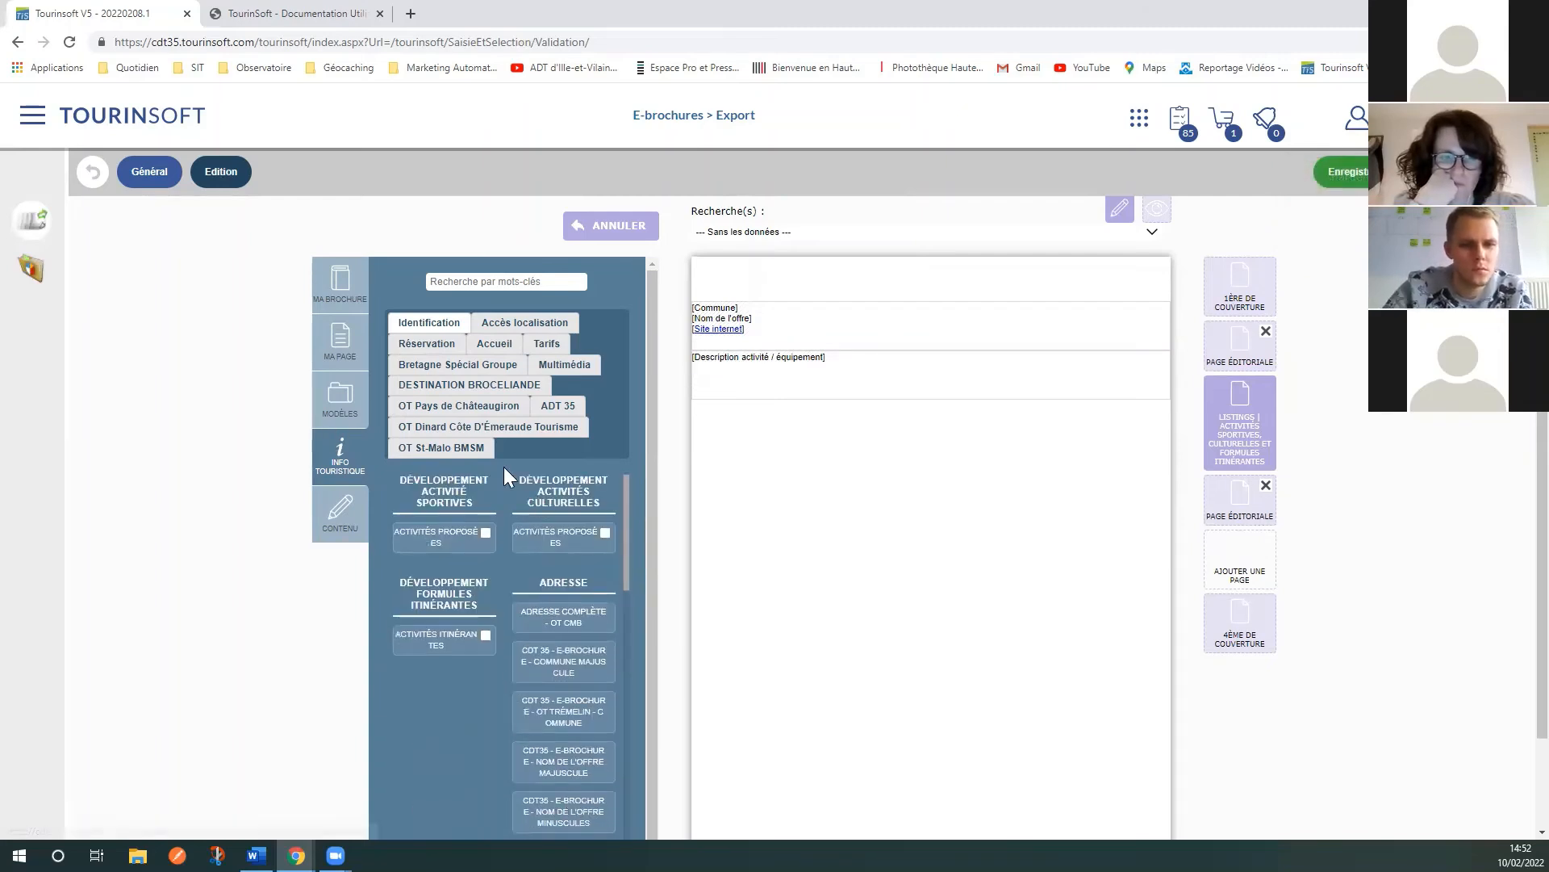
pyautogui.click(547, 347)
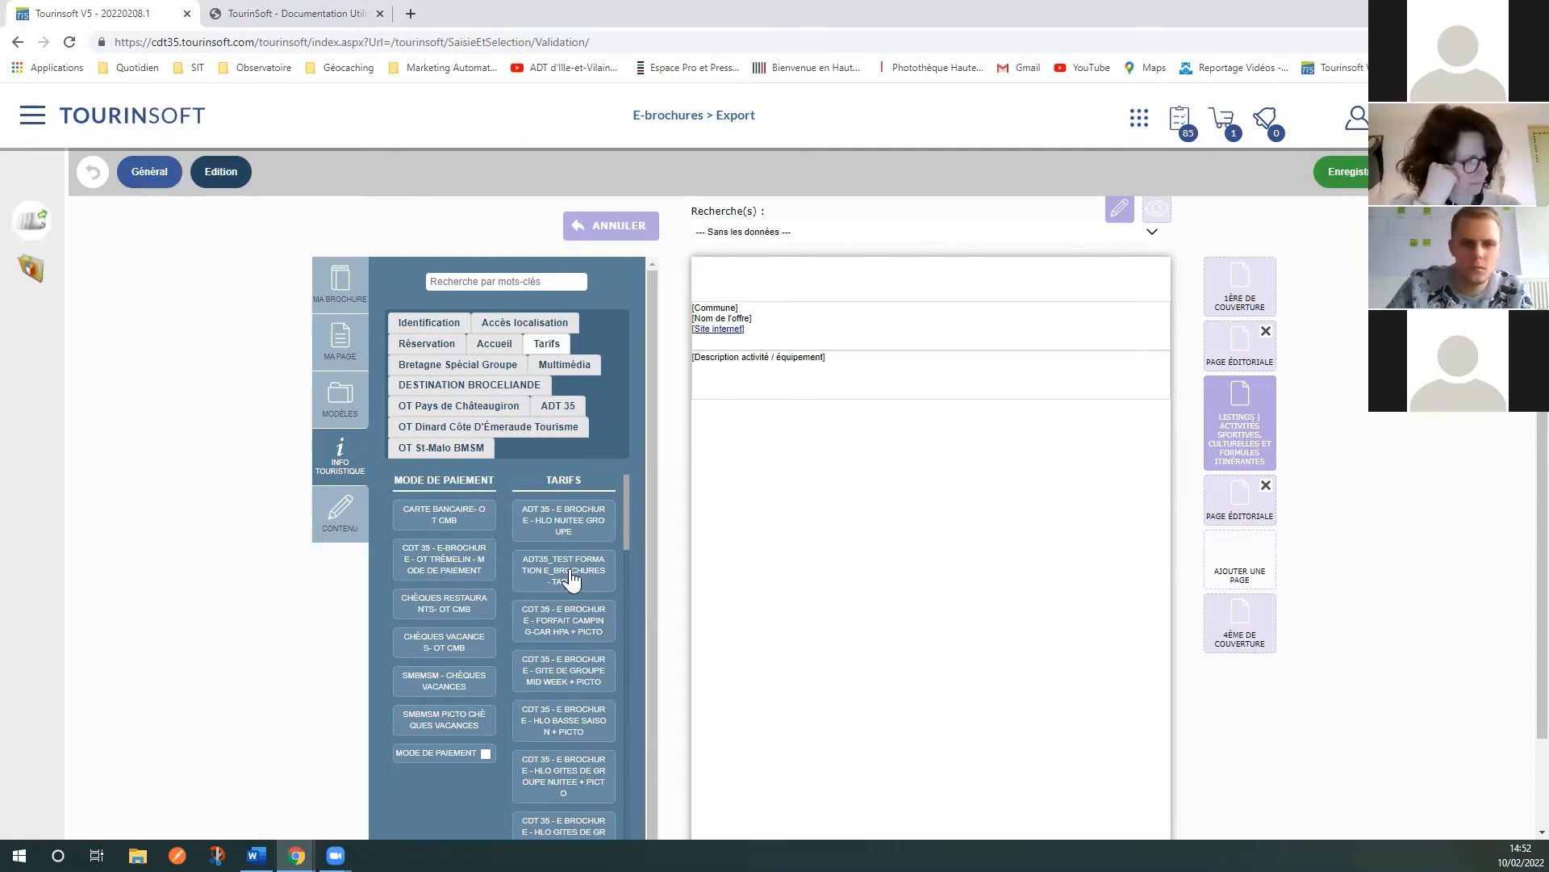
pyautogui.moveTo(571, 577); pyautogui.dragTo(739, 407)
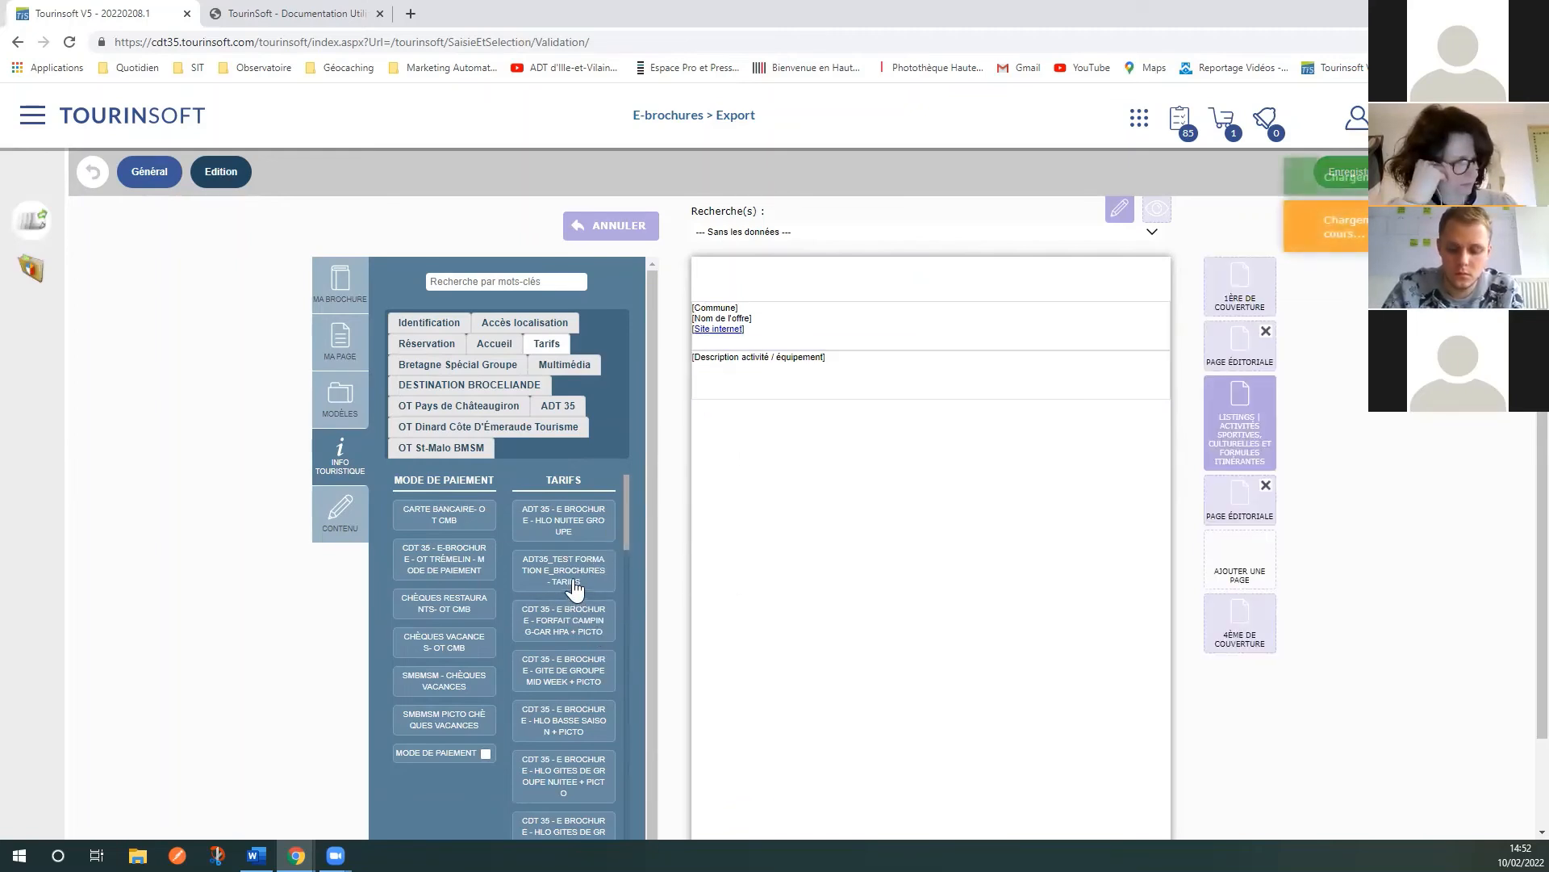
pyautogui.moveTo(556, 575); pyautogui.dragTo(839, 413)
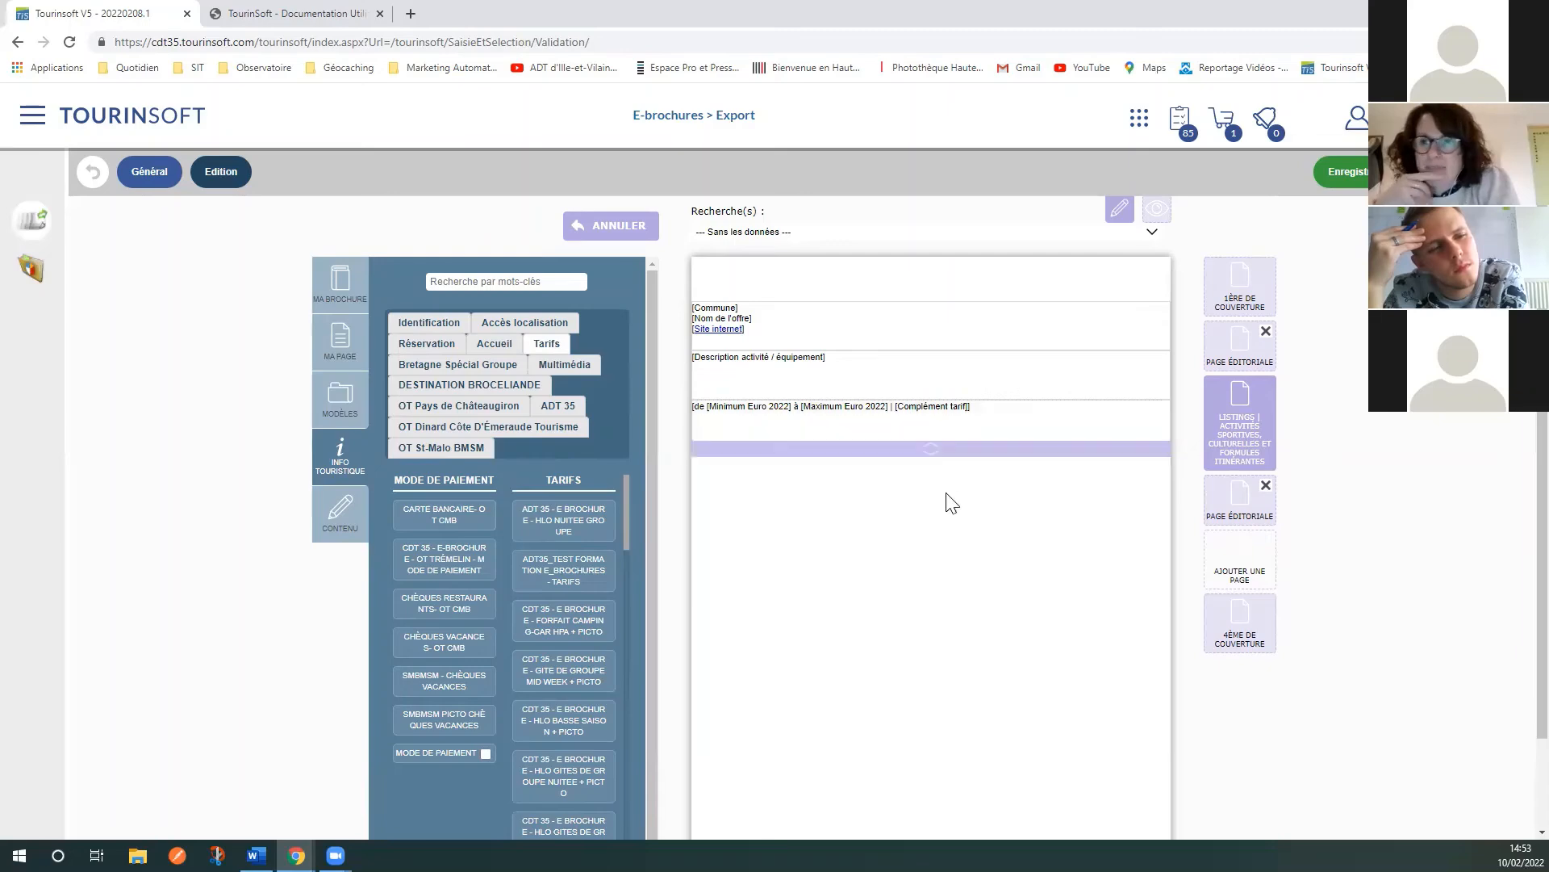
# Step: Add the "CDT 35 - E-brochure - Photo - Crédit" field as a new block below the rates, and look through the other photo fields
pyautogui.scroll(1, 939, 557)
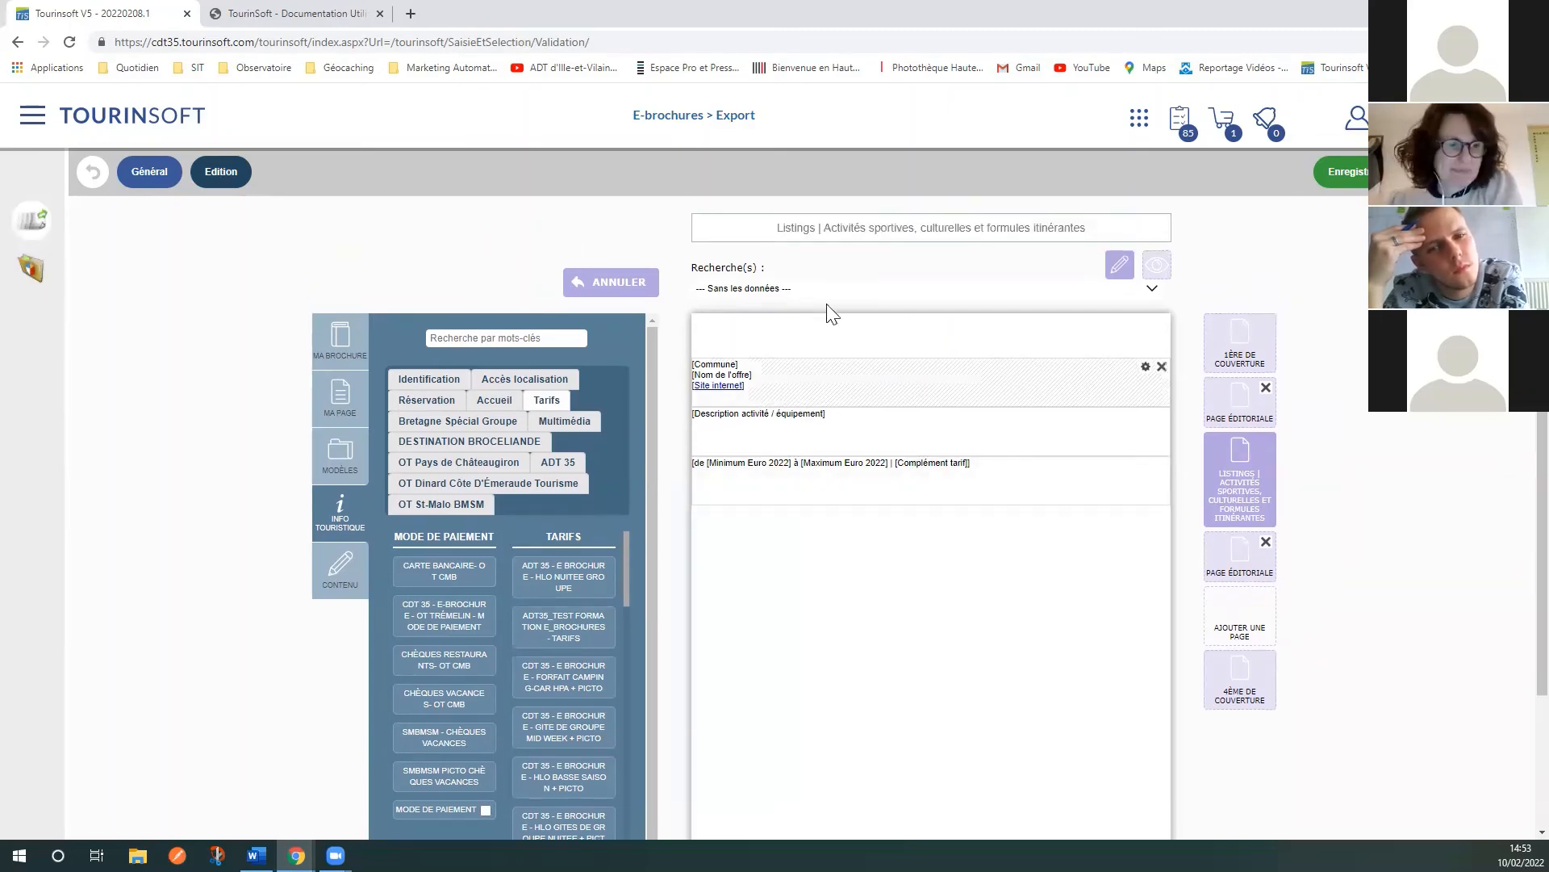
pyautogui.scroll(-2, 1051, 719)
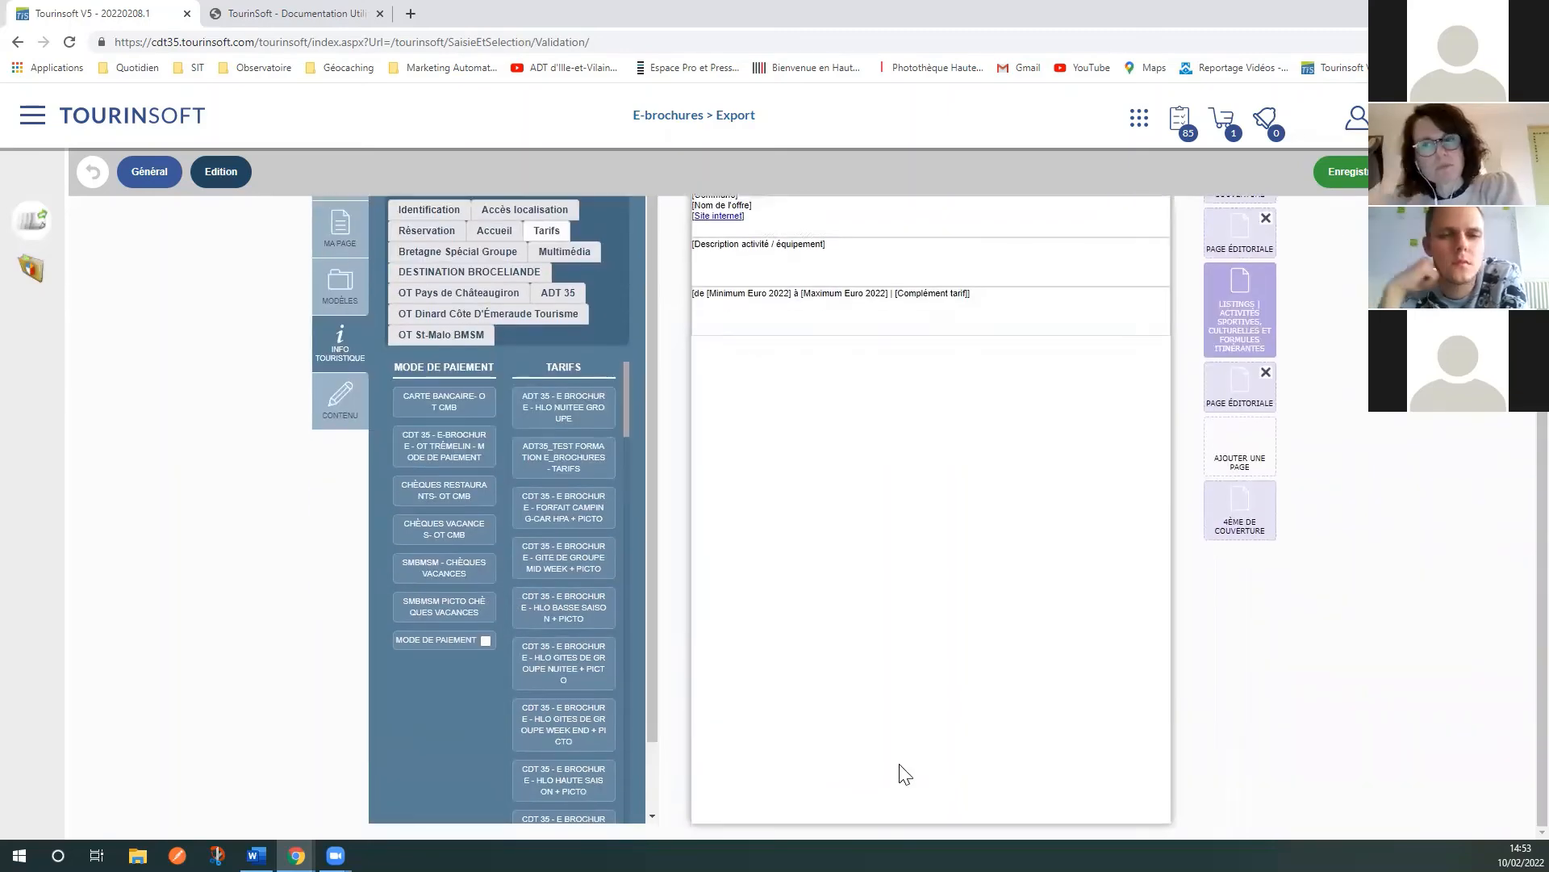
pyautogui.scroll(2, 899, 768)
pyautogui.scroll(-5, 543, 605)
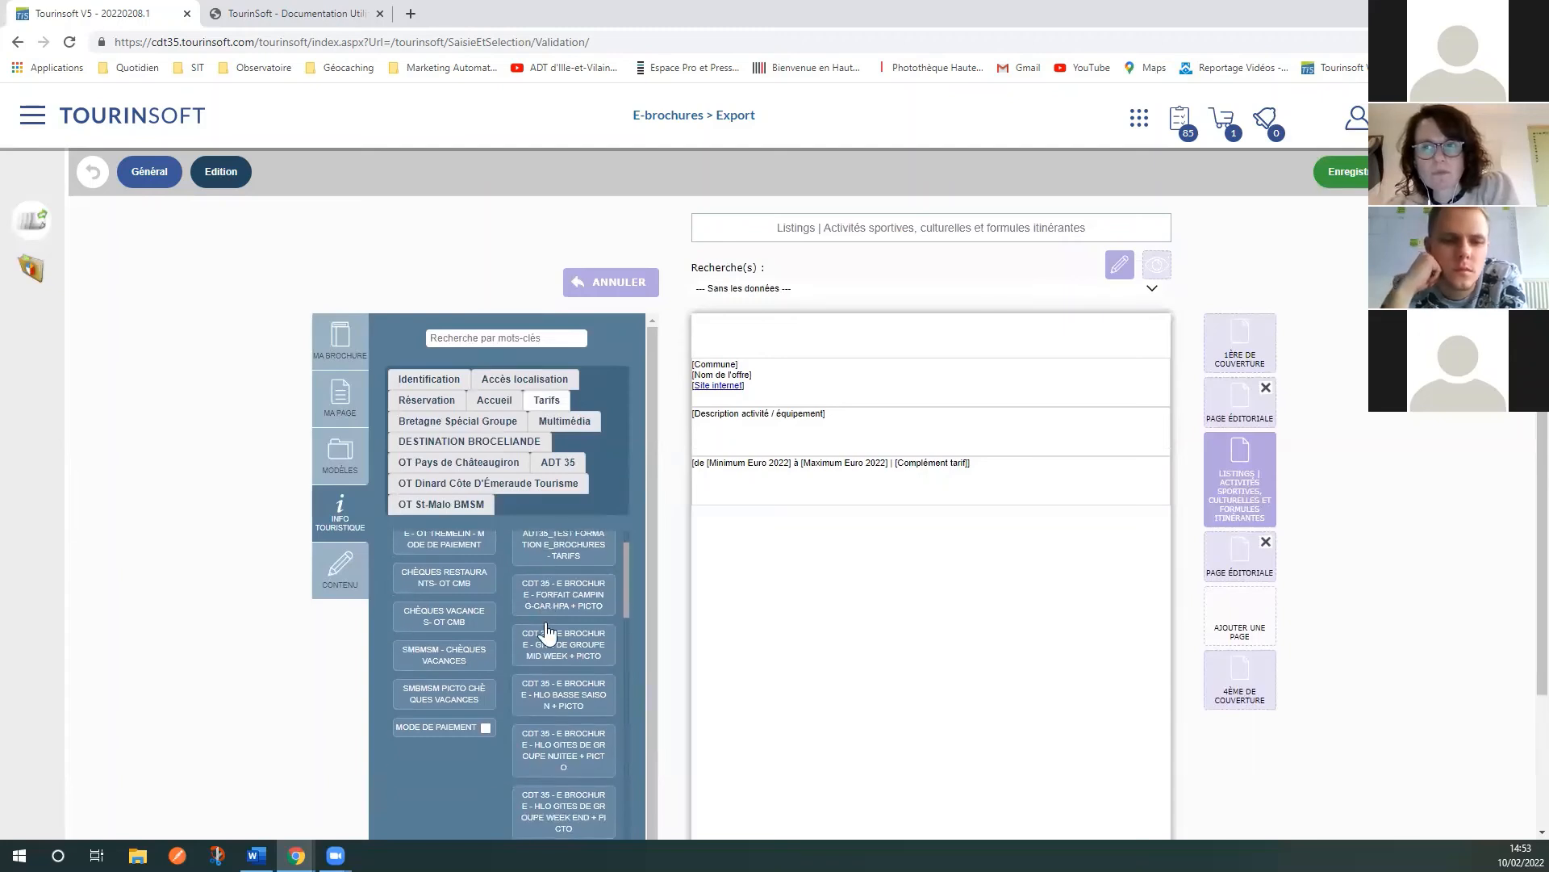
pyautogui.scroll(-6, 432, 778)
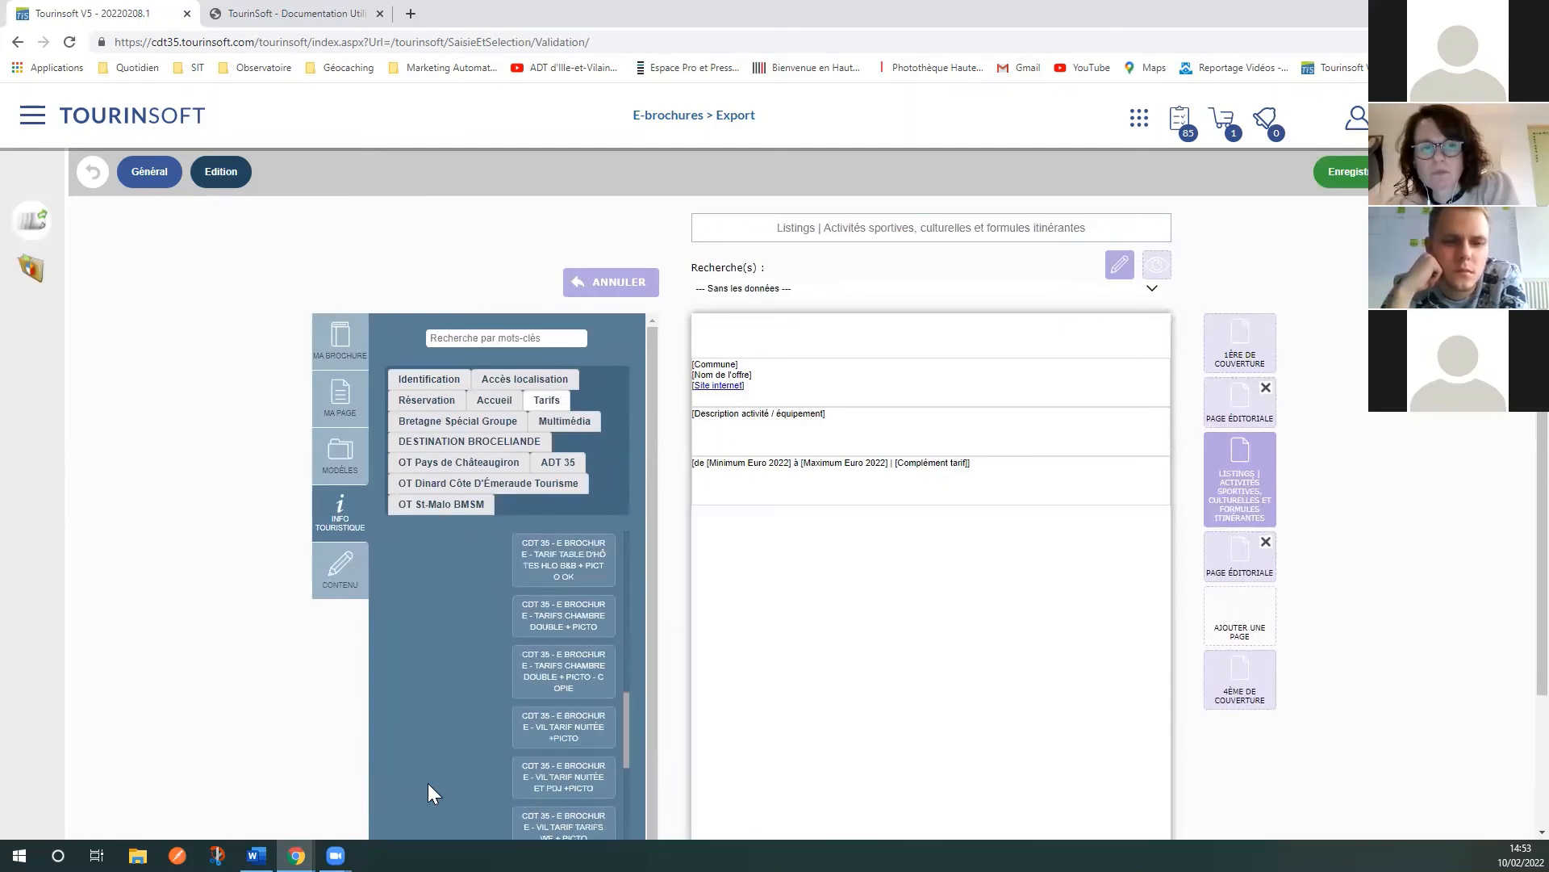
pyautogui.scroll(5, 420, 779)
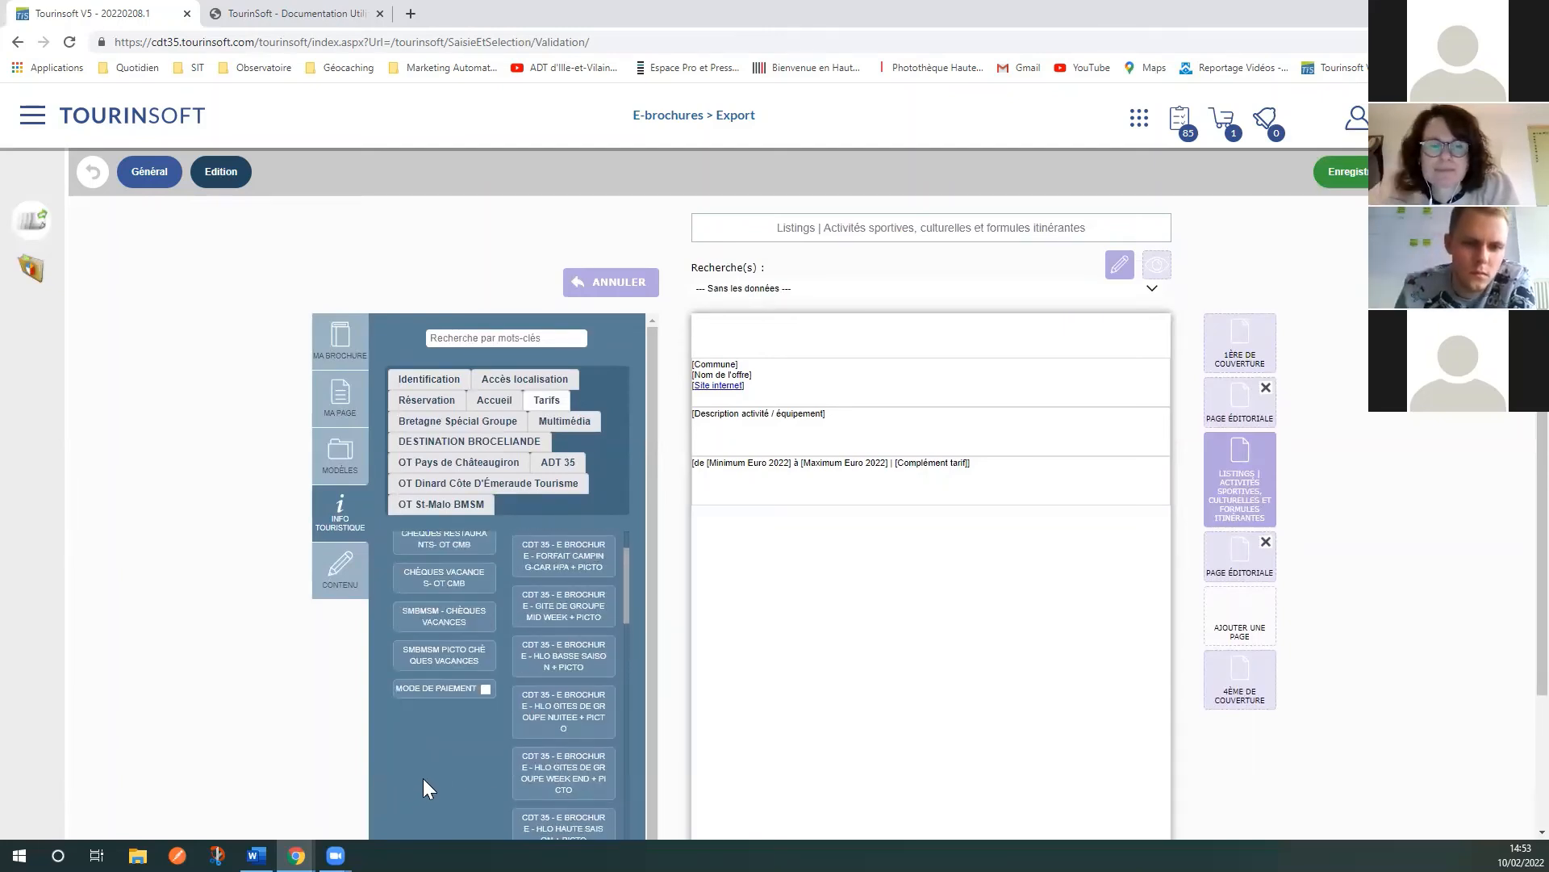
pyautogui.click(568, 421)
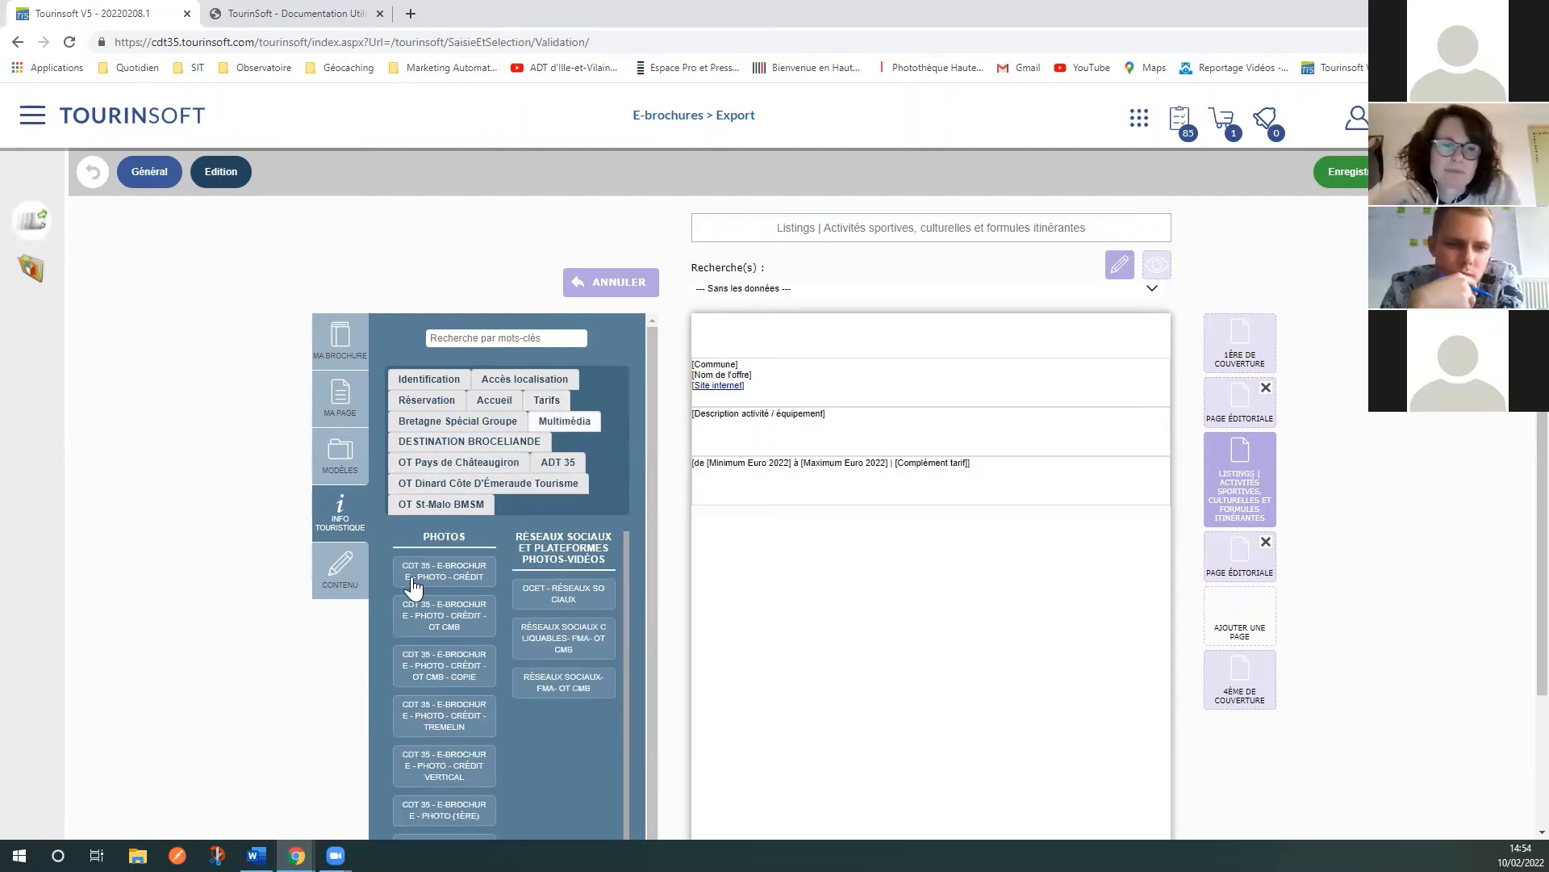
pyautogui.moveTo(433, 583); pyautogui.dragTo(936, 513)
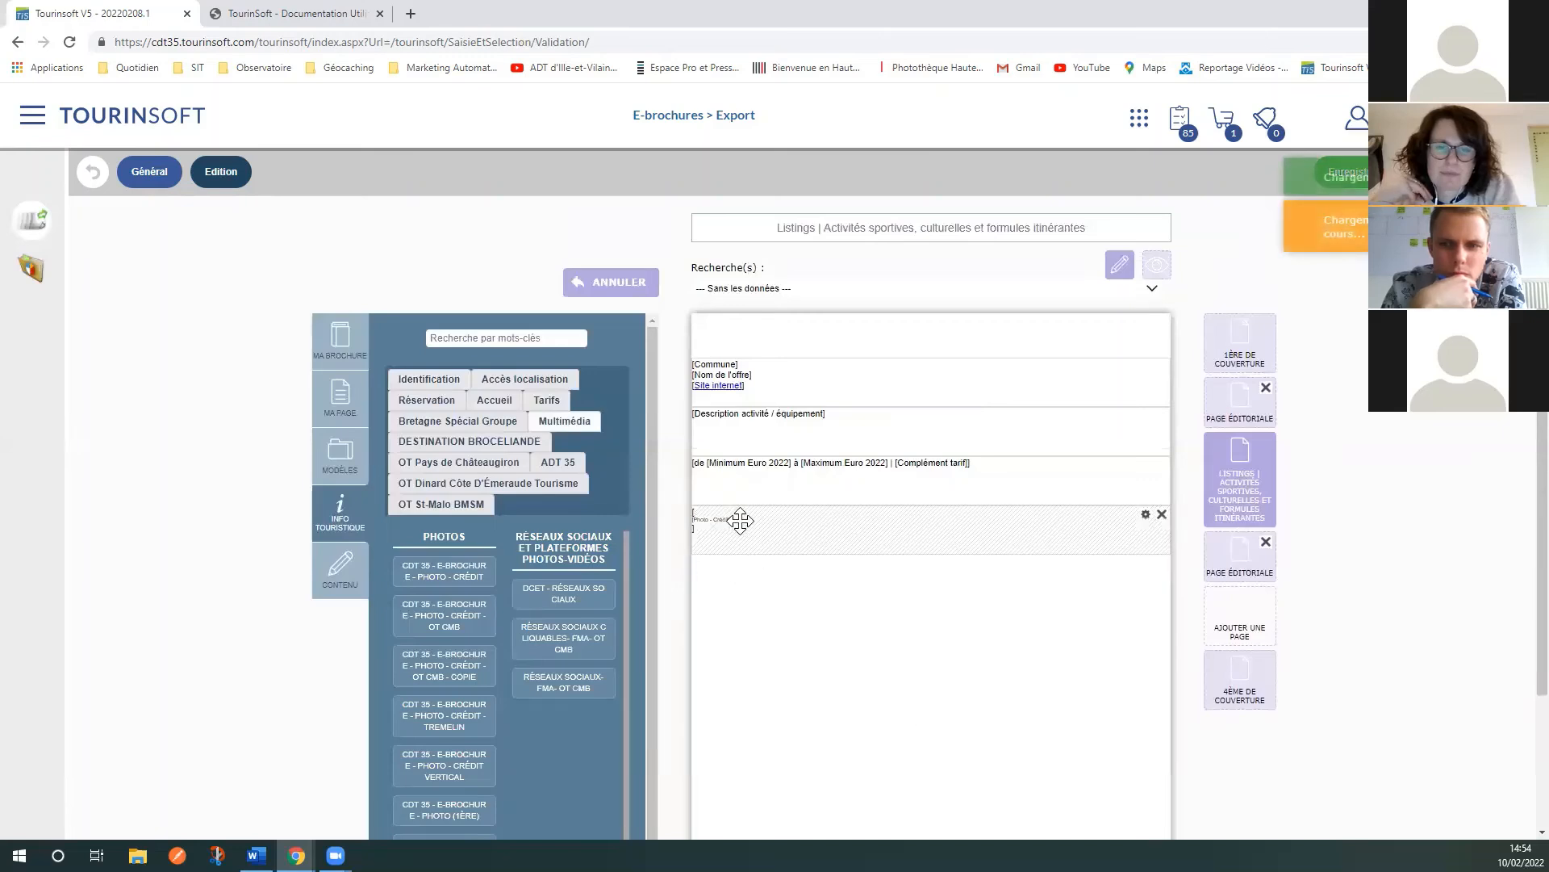
pyautogui.scroll(-3, 557, 815)
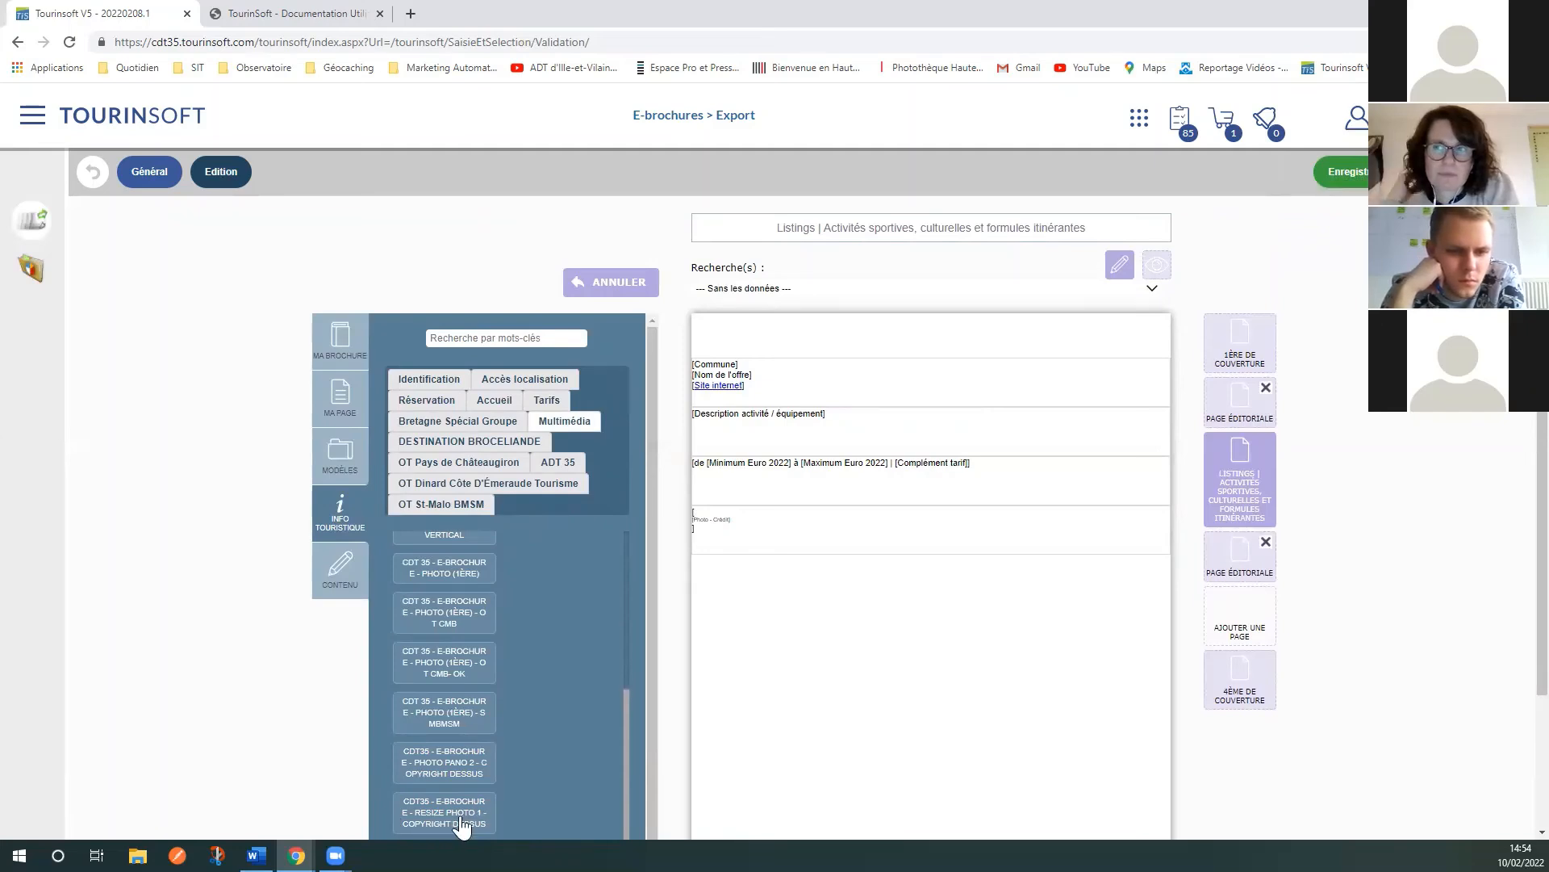
pyautogui.scroll(1, 460, 807)
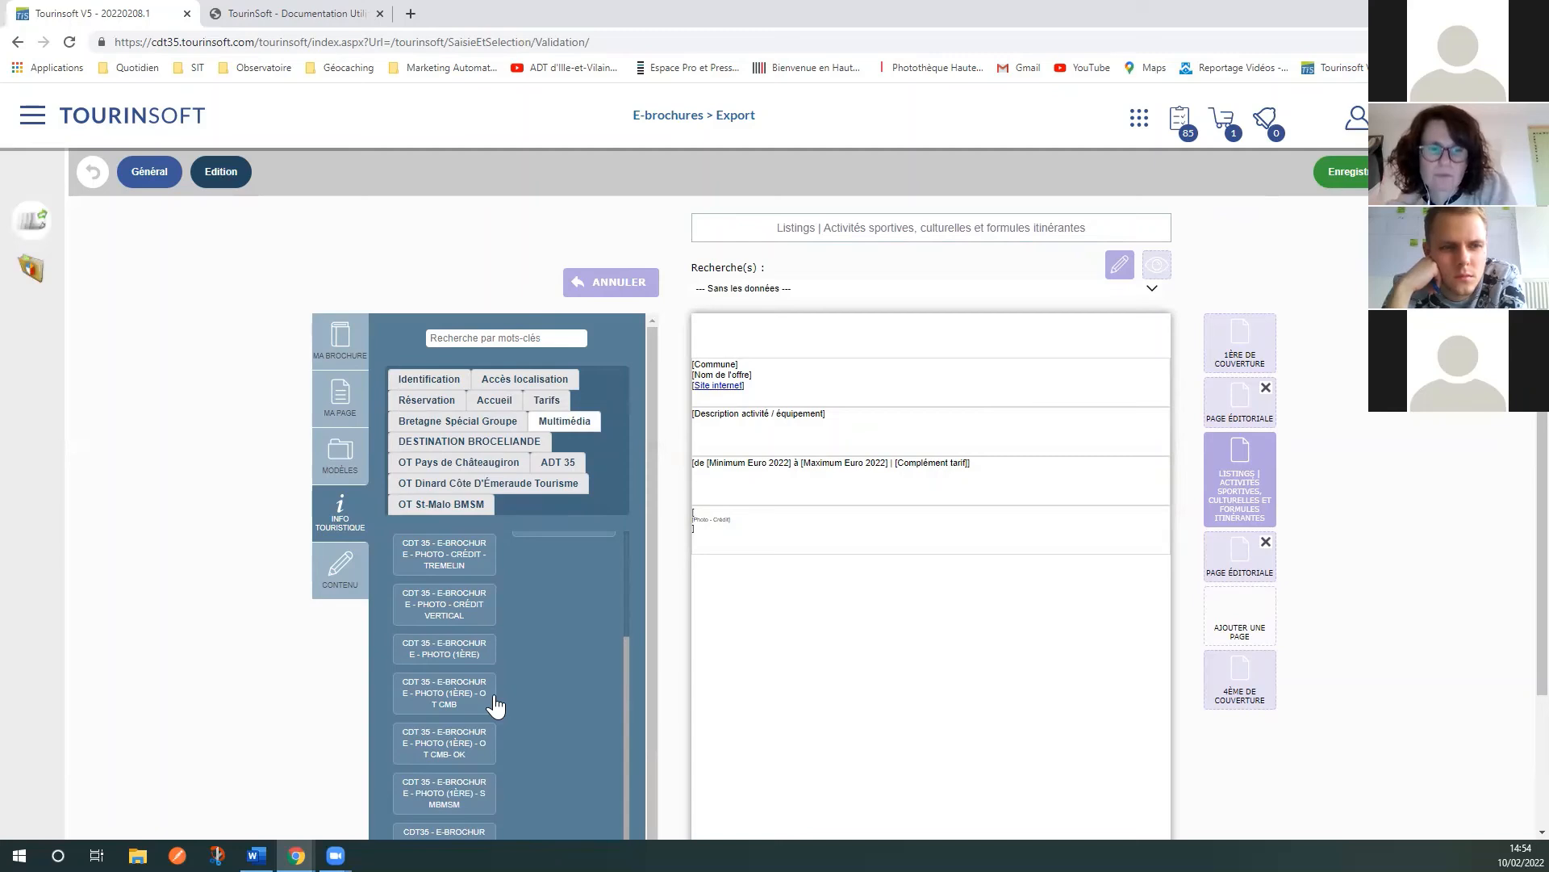
# Step: Fill the listings page with data from the ADT35_JDL_2022 search
pyautogui.click(1152, 289)
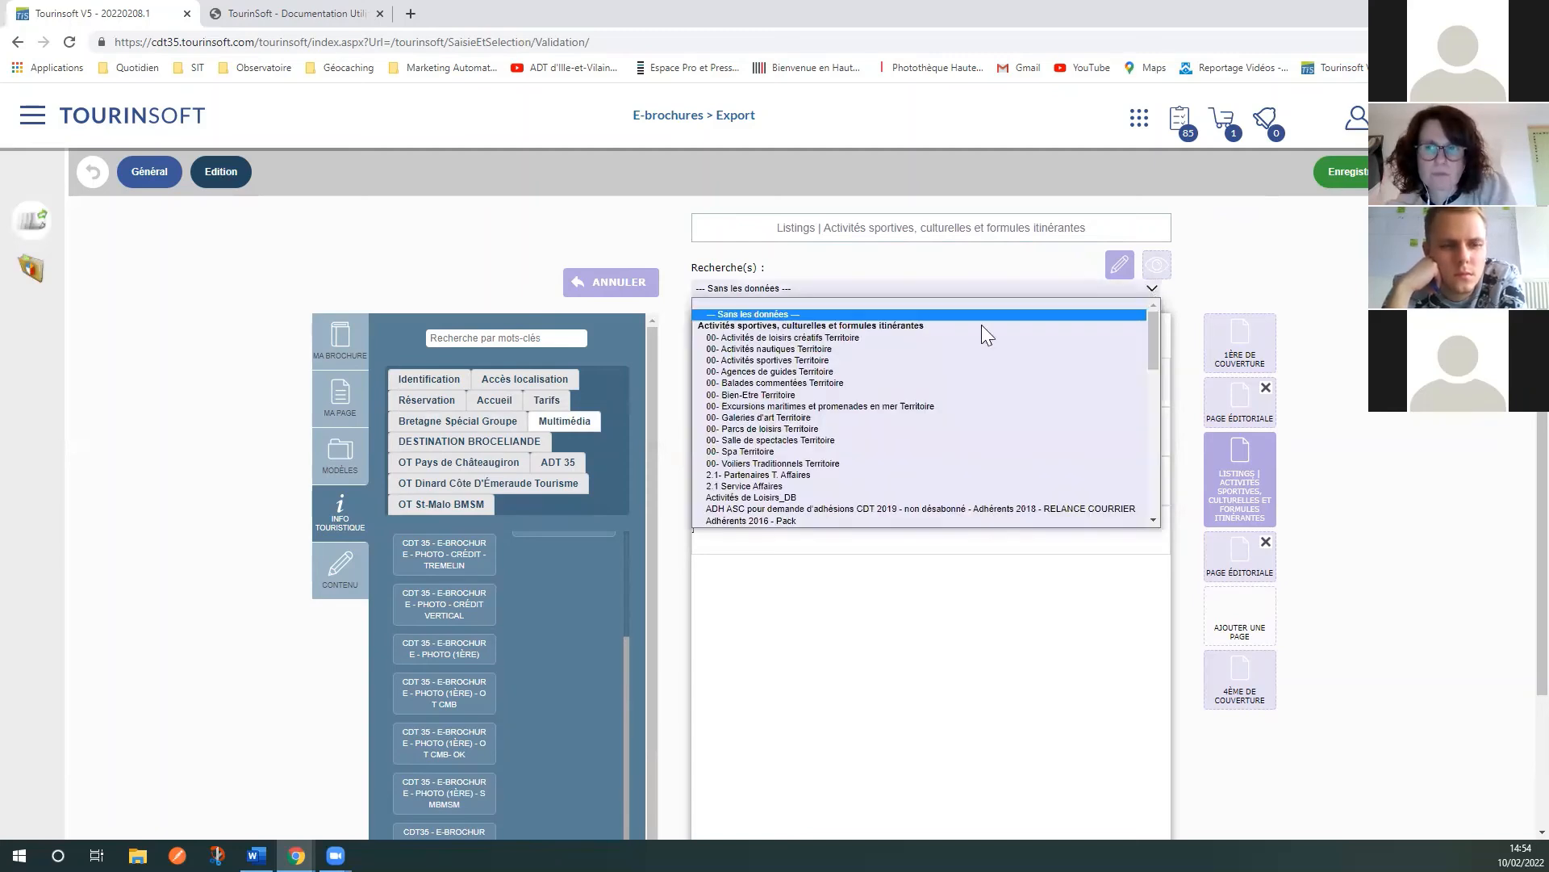
pyautogui.scroll(-10, 830, 440)
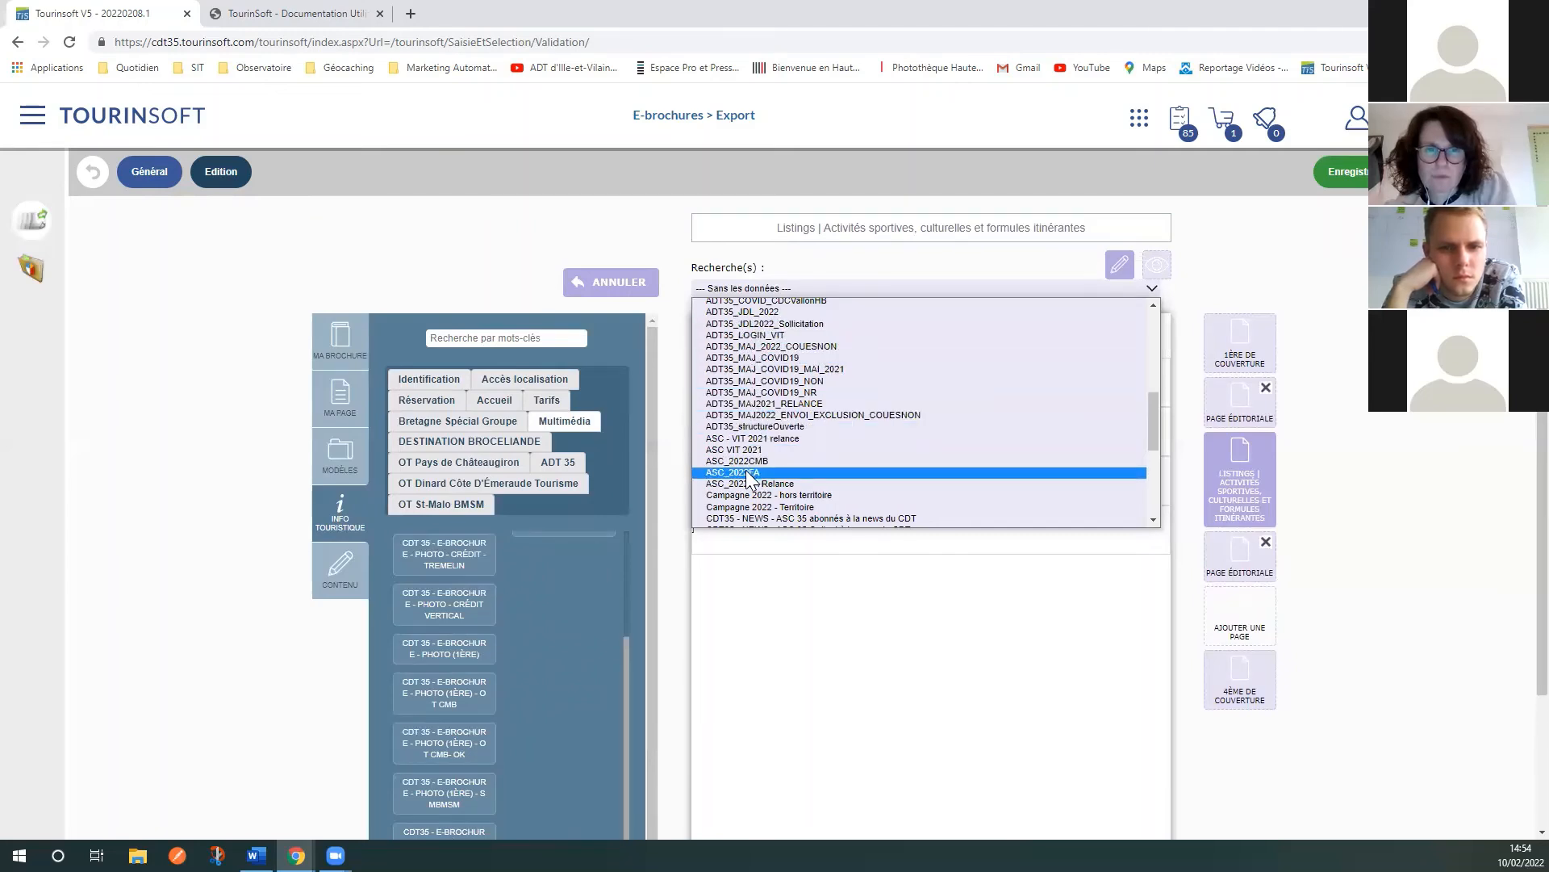
pyautogui.scroll(-5, 775, 474)
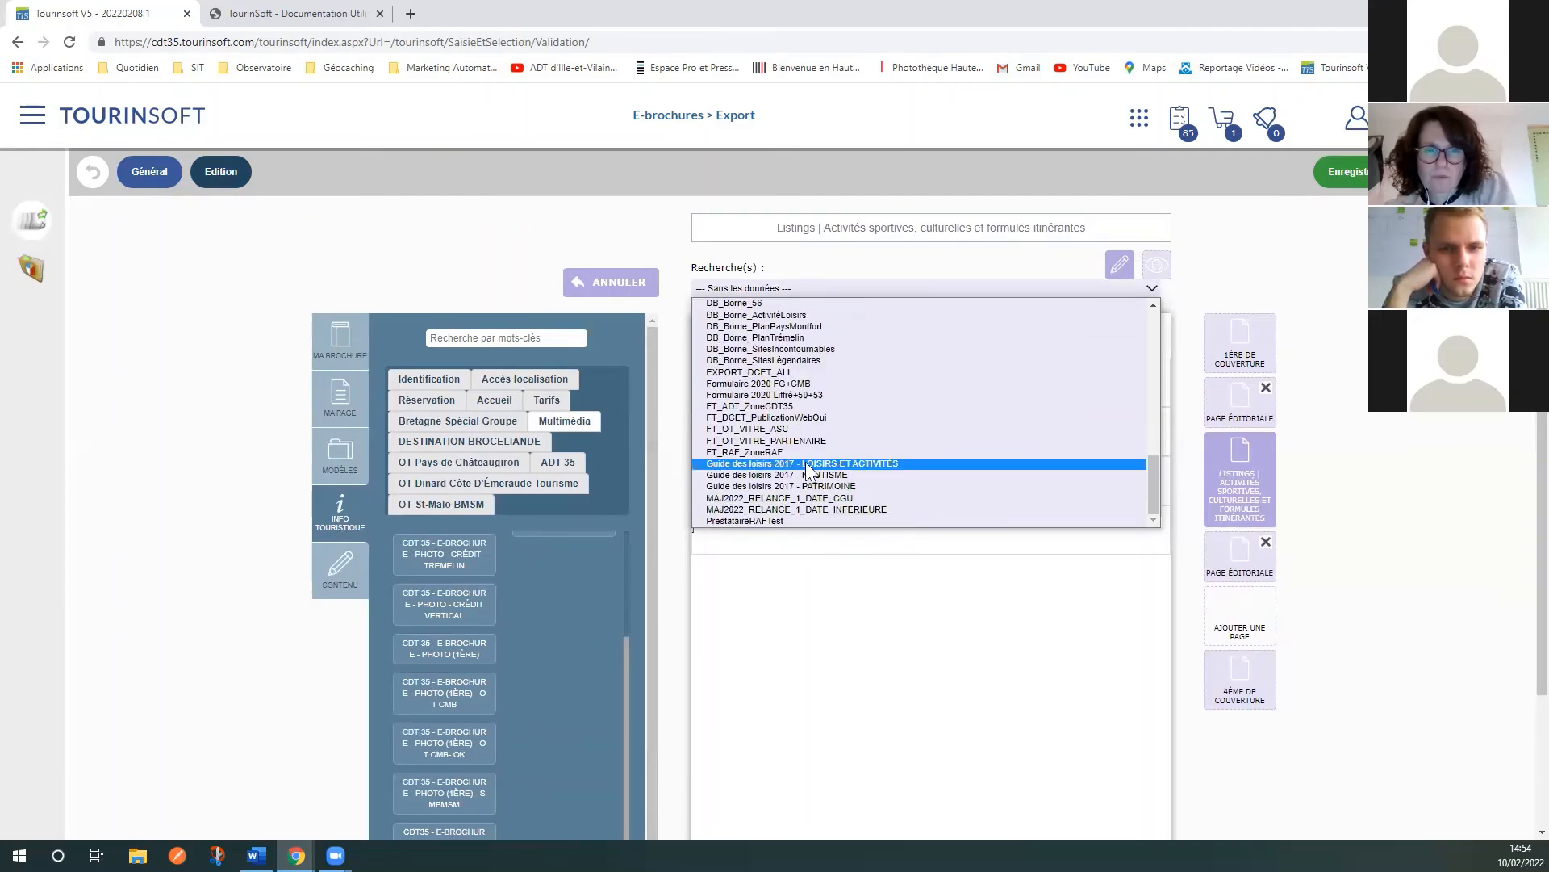
pyautogui.scroll(5, 832, 500)
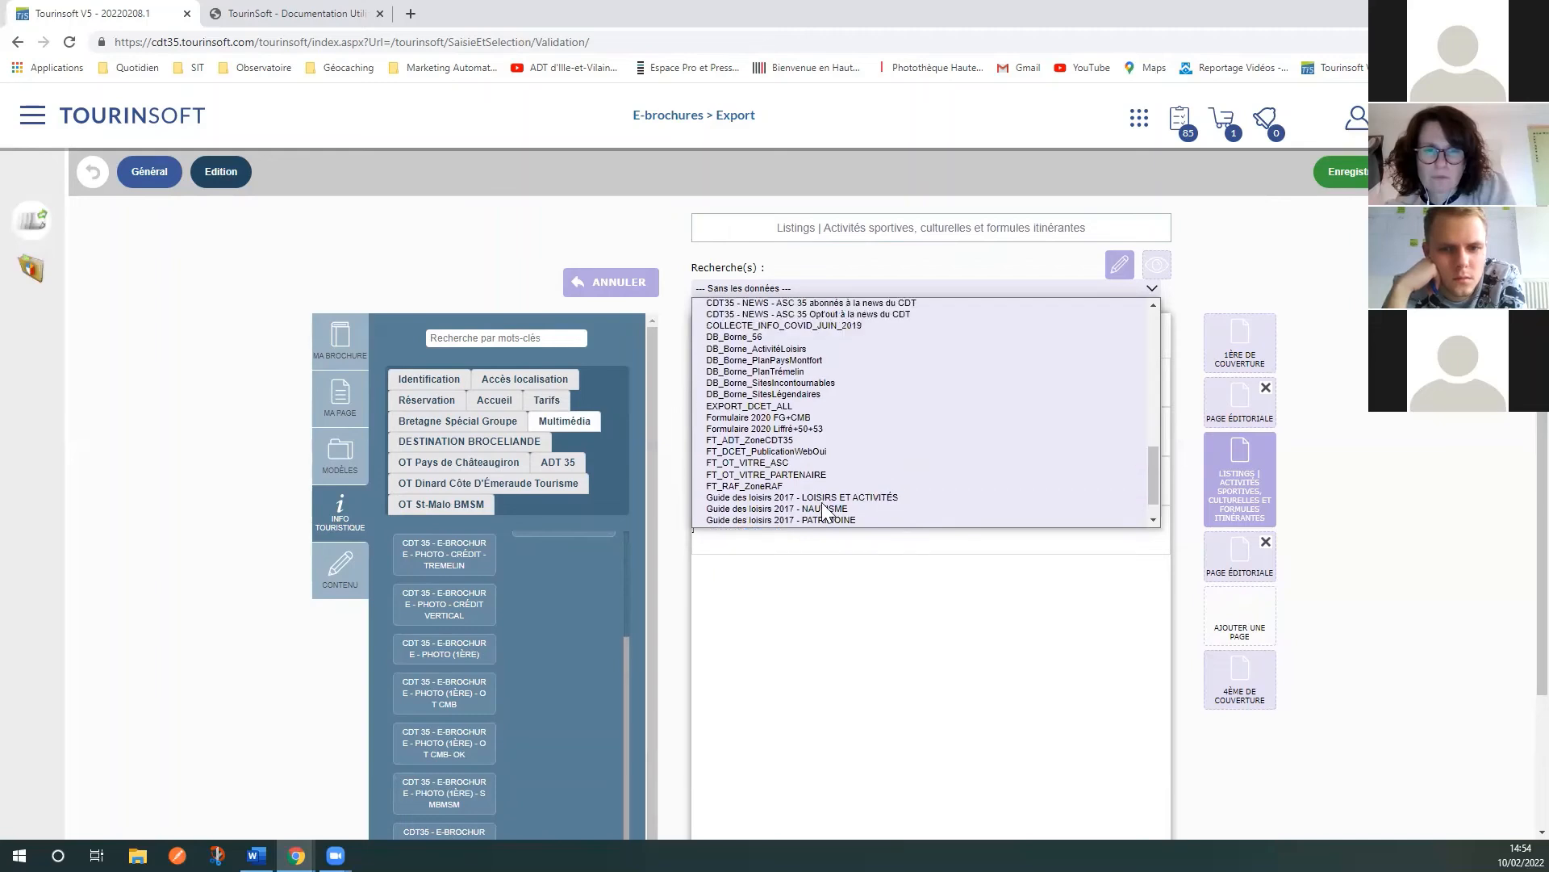
pyautogui.scroll(2, 825, 502)
pyautogui.scroll(1, 892, 495)
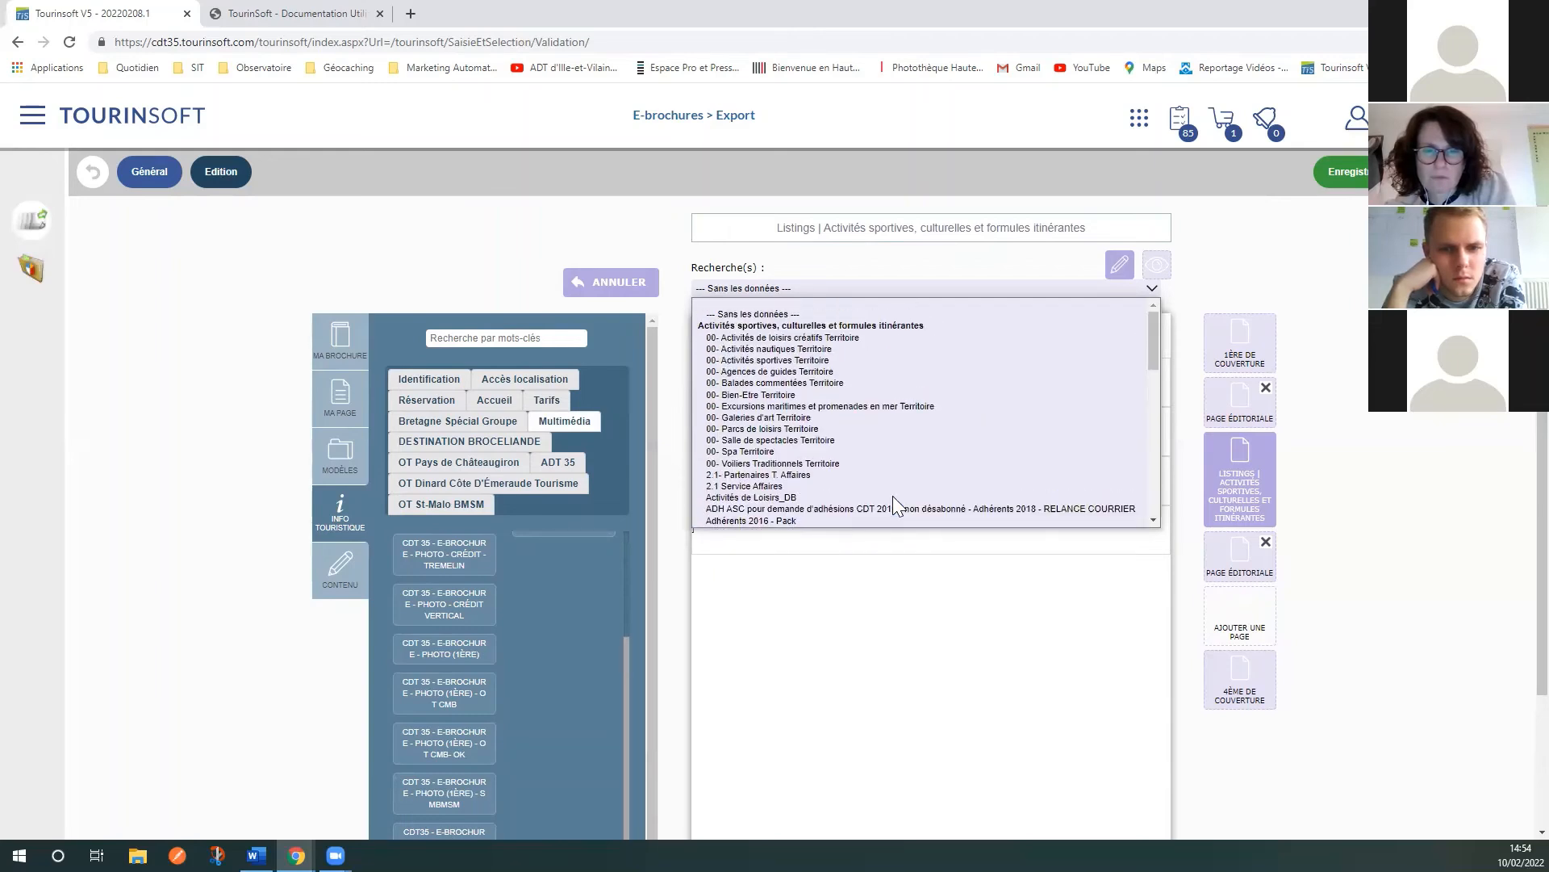
pyautogui.scroll(-4, 893, 495)
pyautogui.scroll(3, 893, 488)
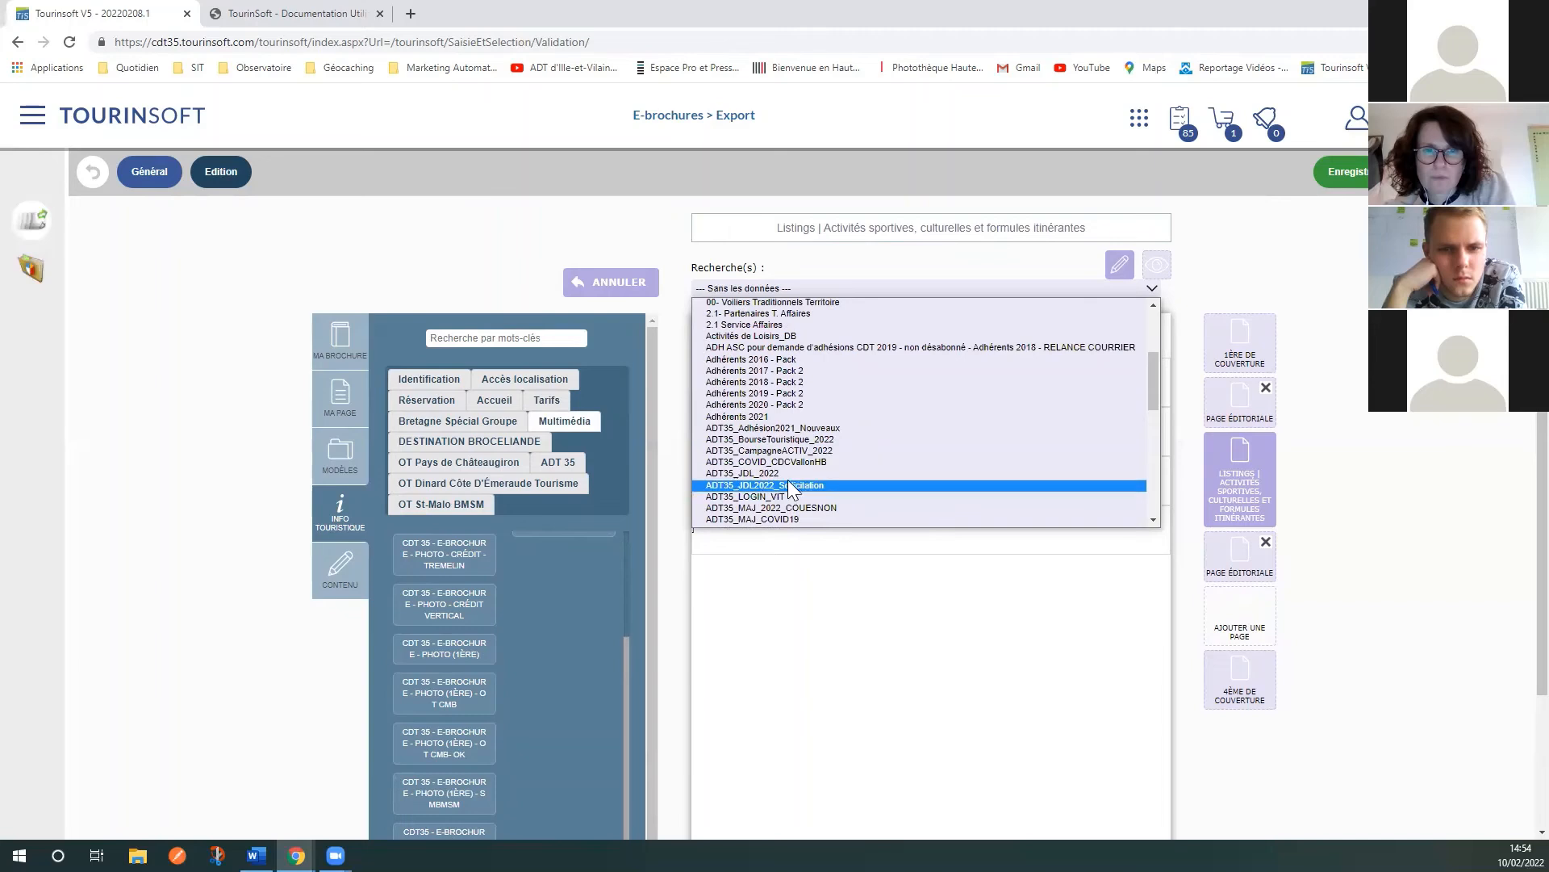
pyautogui.click(768, 474)
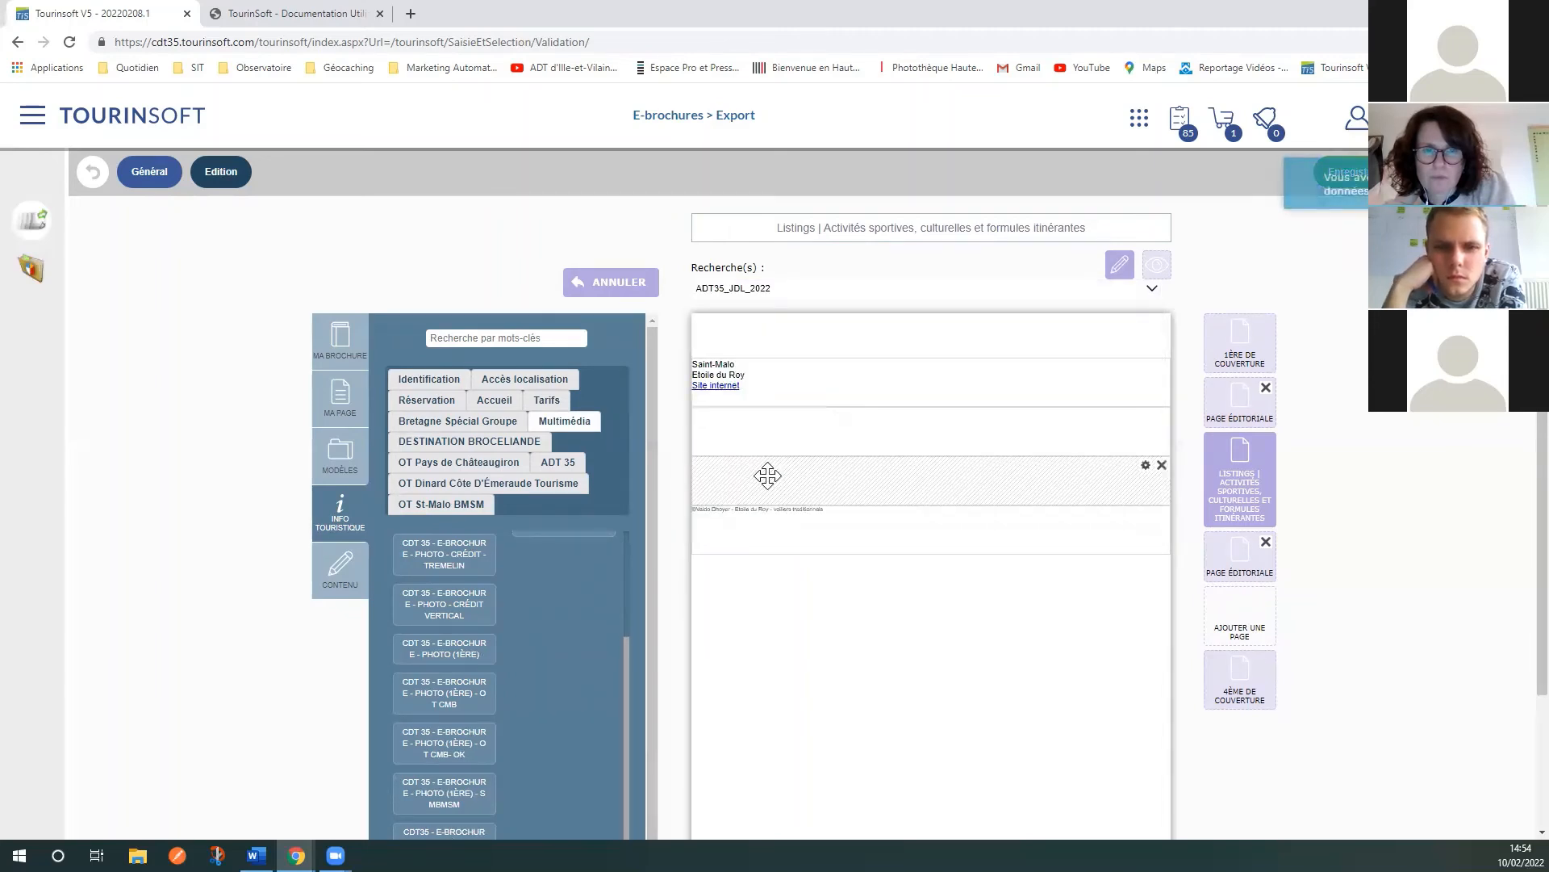
pyautogui.moveTo(768, 475)
pyautogui.mouseDown()
pyautogui.moveTo(848, 277)
pyautogui.moveTo(944, 301)
pyautogui.moveTo(771, 424)
pyautogui.mouseUp()
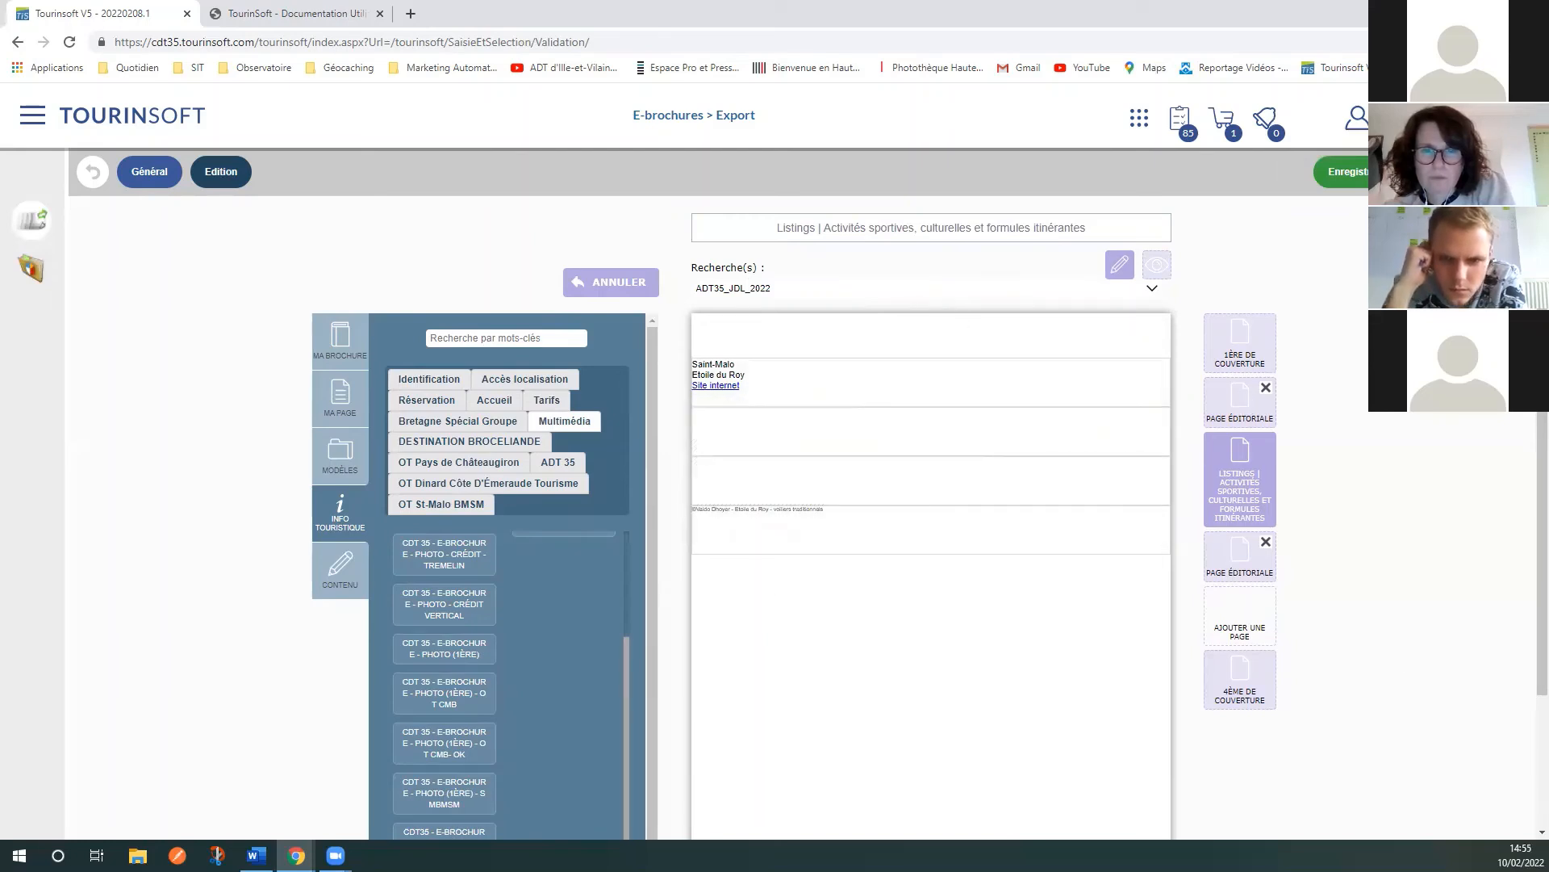
# Step: Reset the listings page's search to "Sans les données"
pyautogui.click(790, 294)
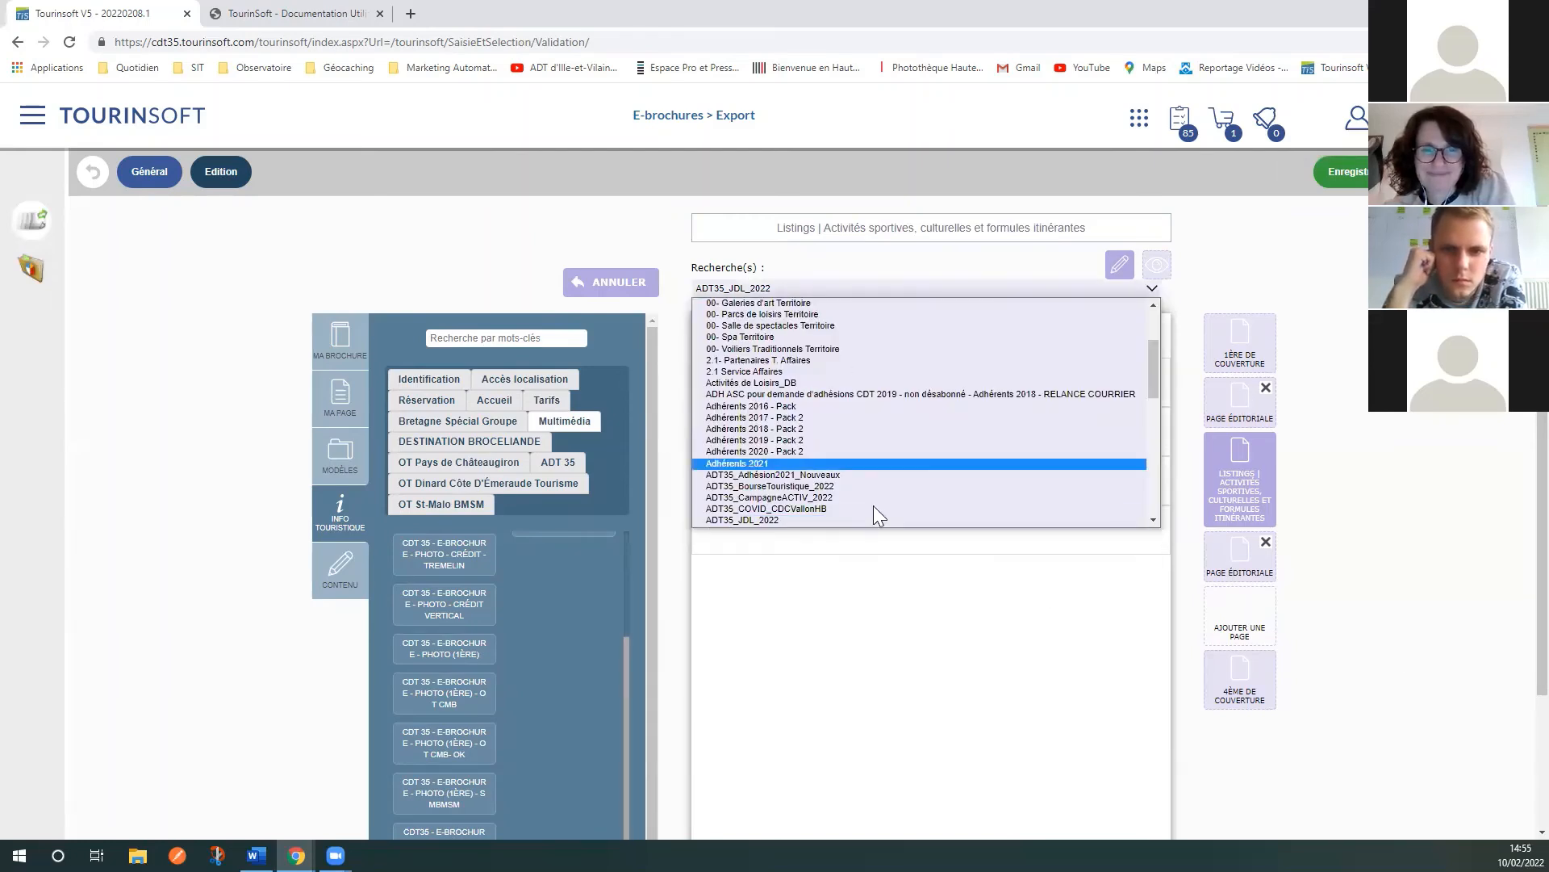
pyautogui.scroll(4, 875, 512)
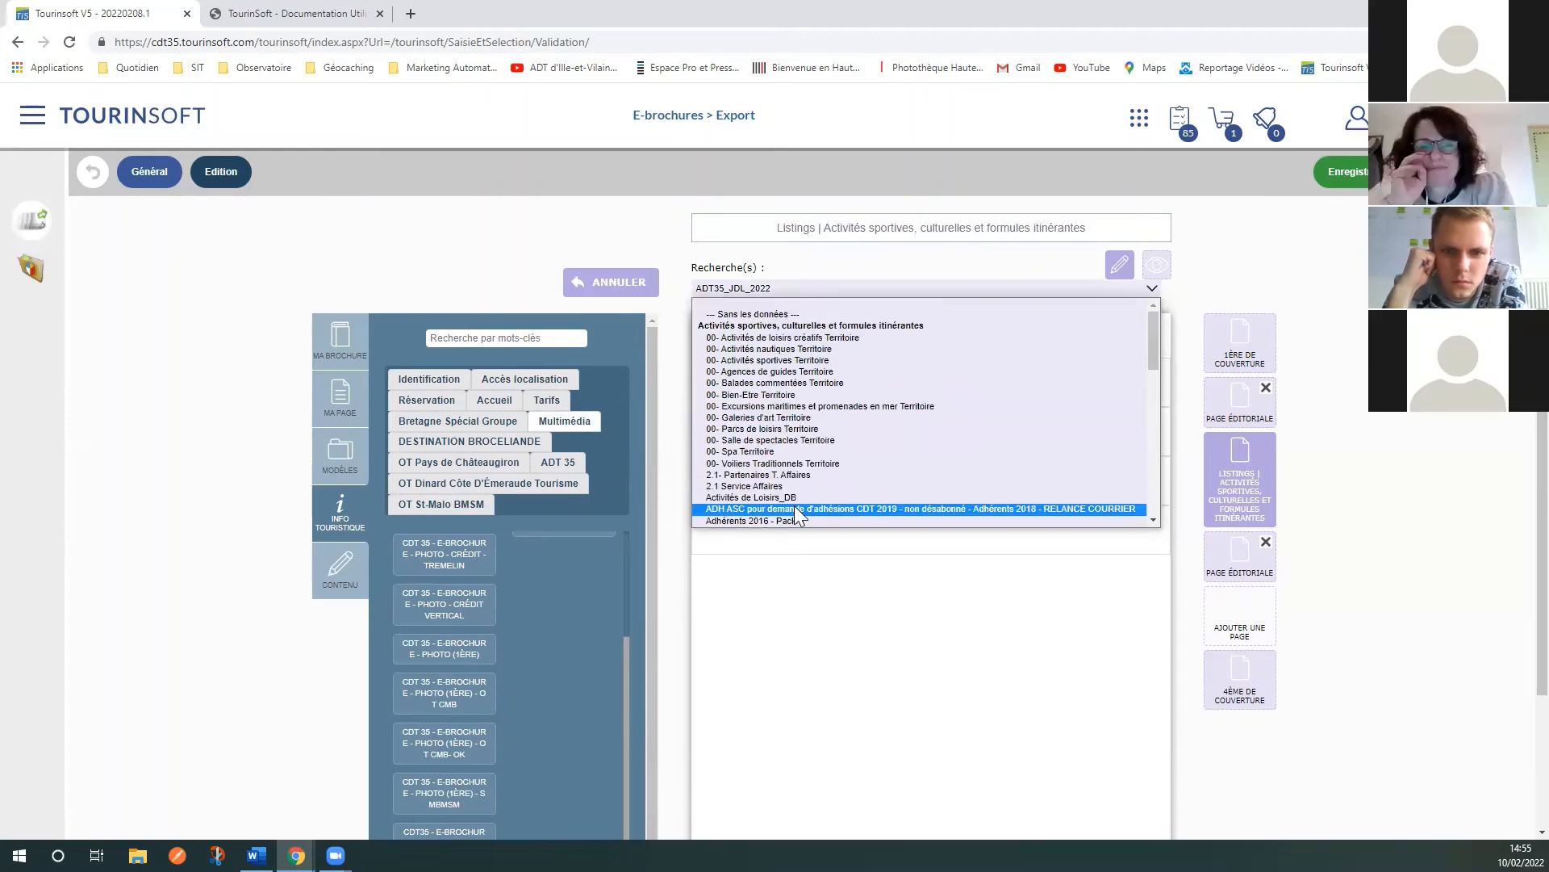
pyautogui.click(772, 315)
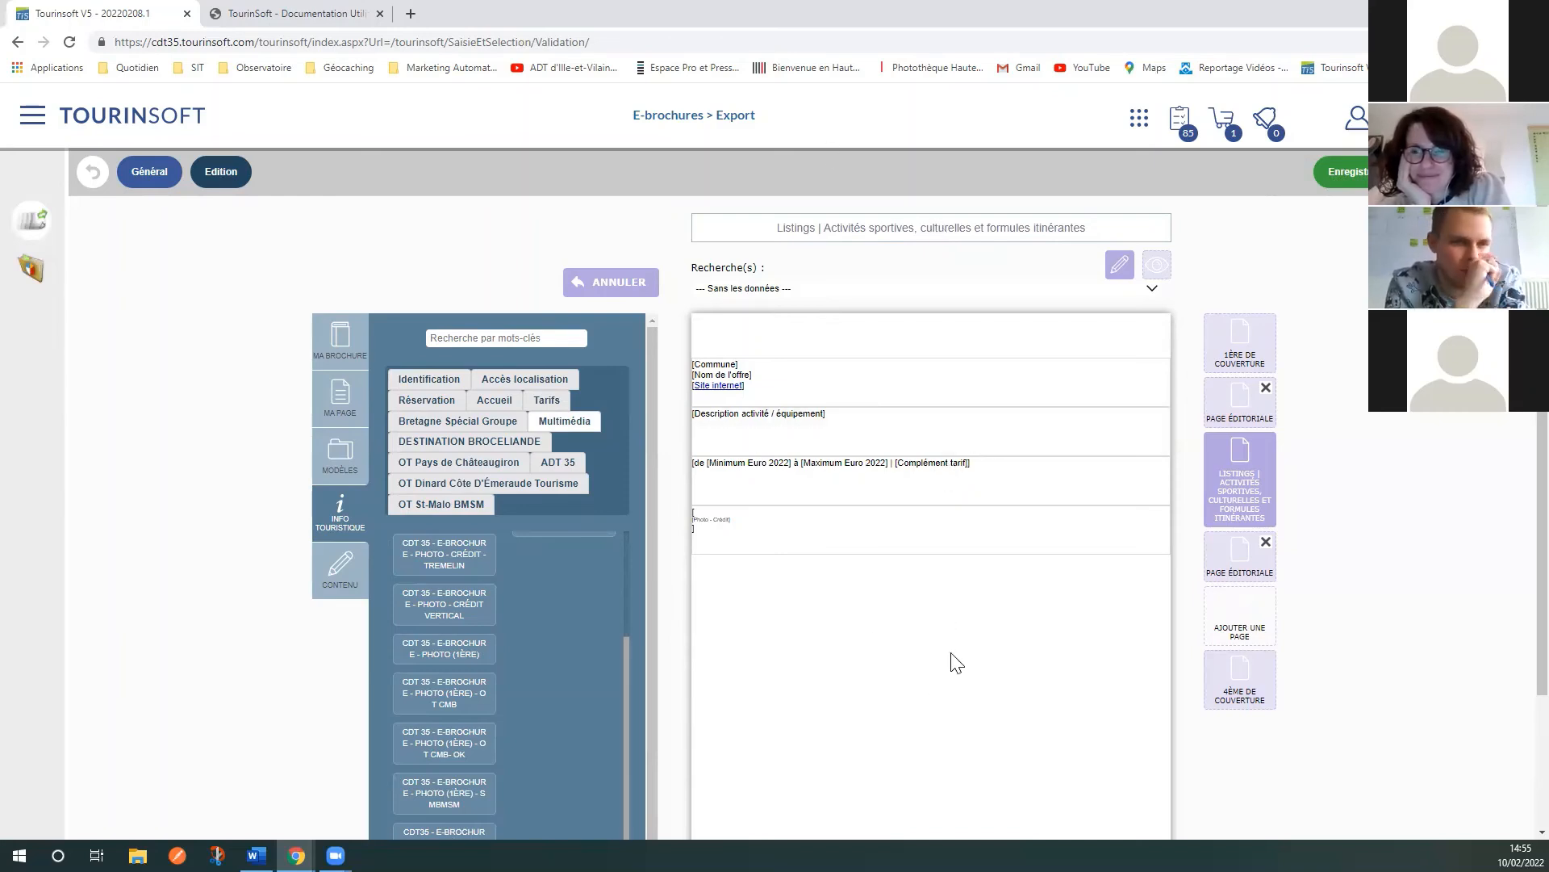
pyautogui.scroll(-1, 944, 678)
pyautogui.scroll(1, 940, 705)
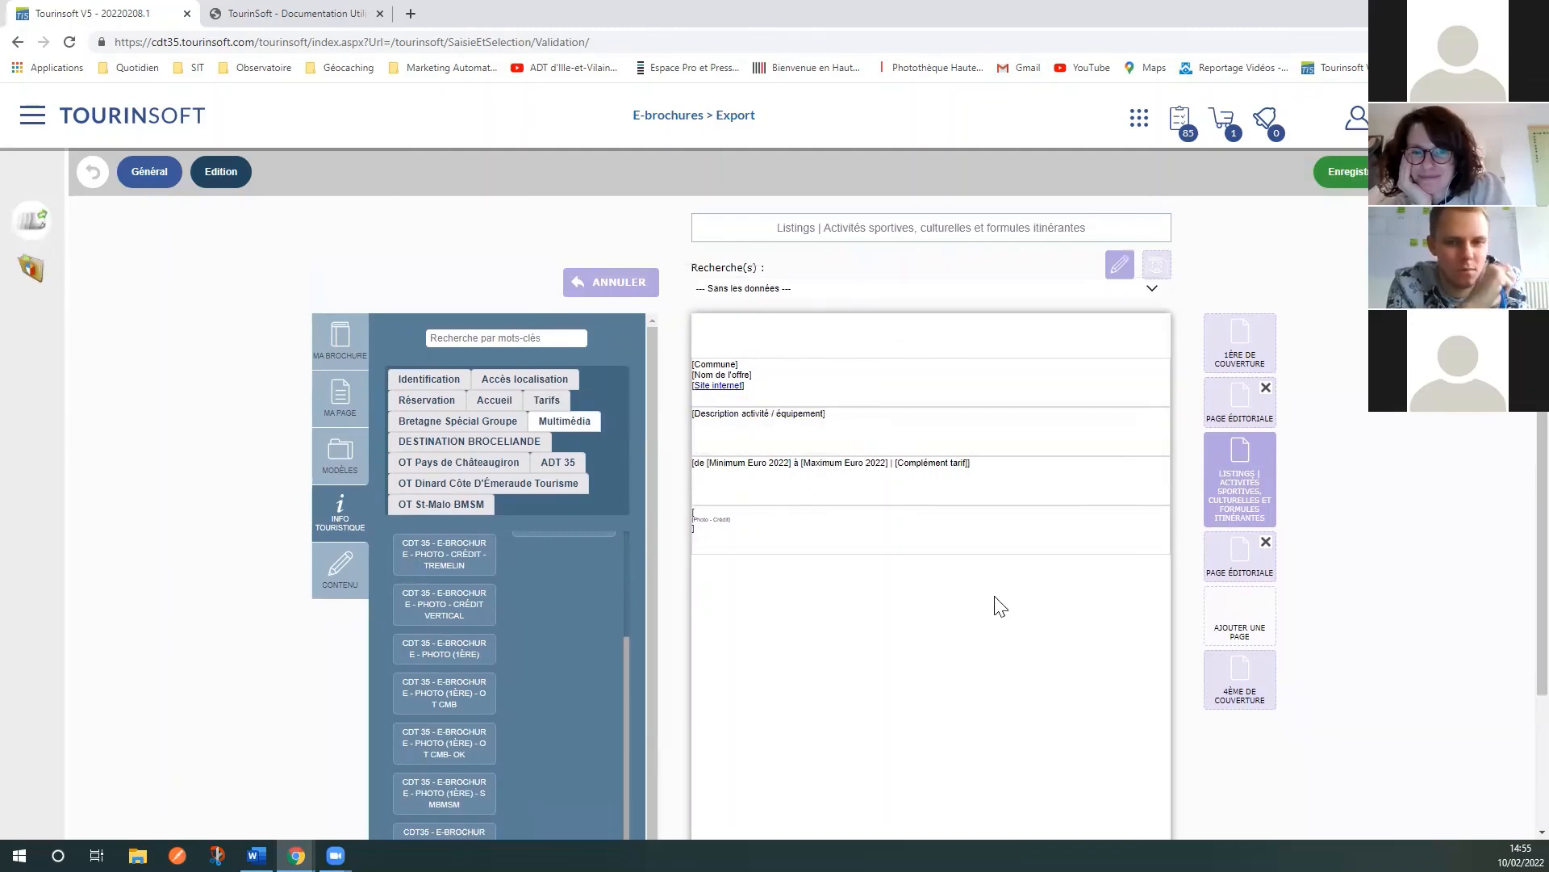
# Step: Switch the listings page to preview mode and repeat the record layout in two columns and three rows
pyautogui.click(1158, 268)
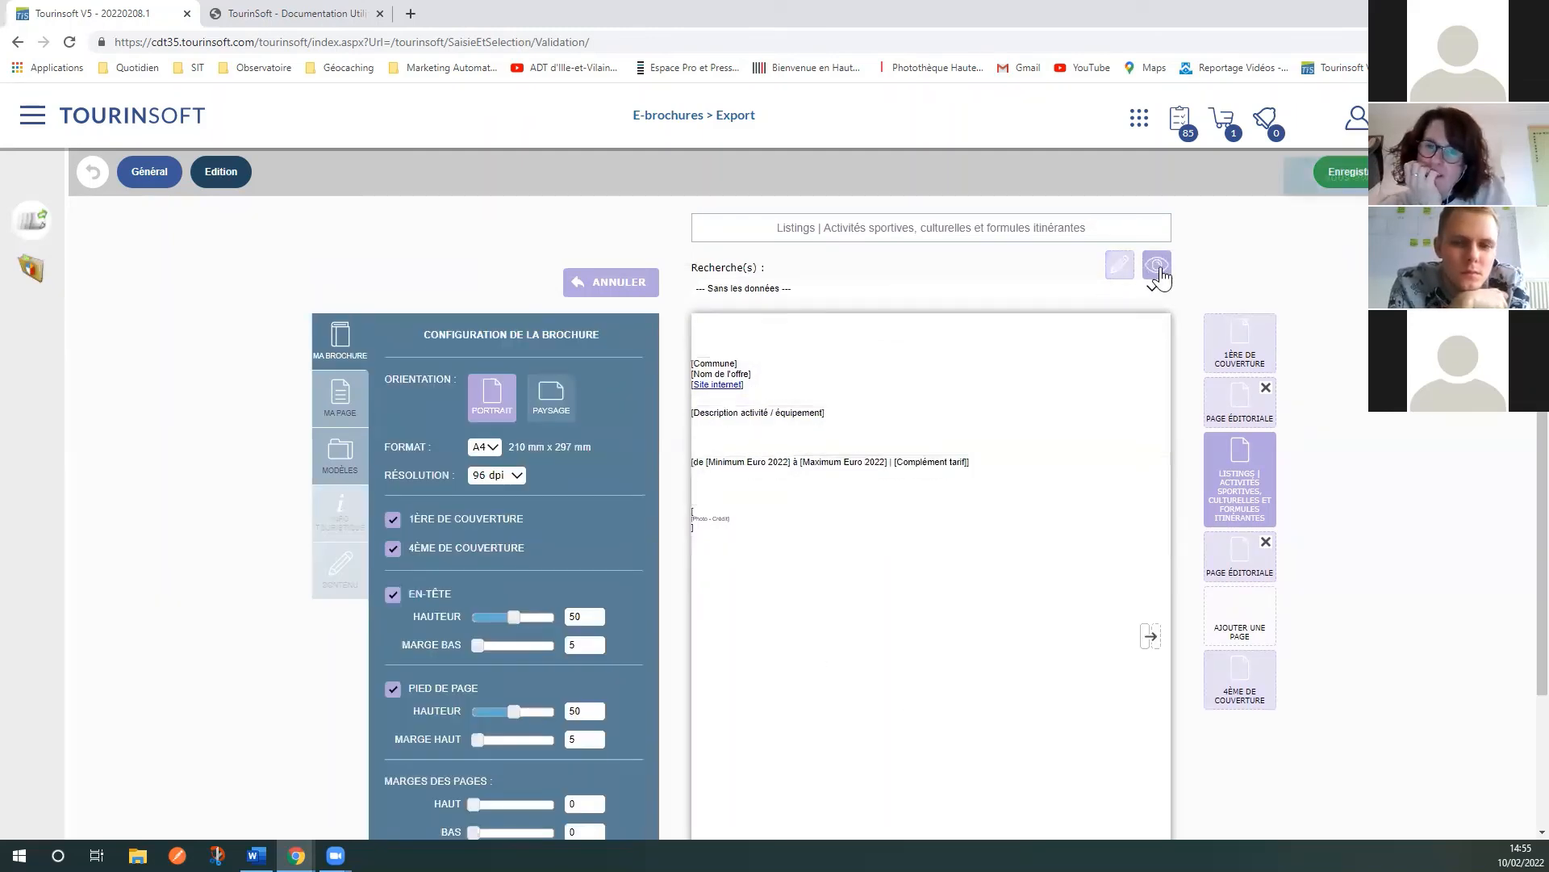
pyautogui.click(1150, 640)
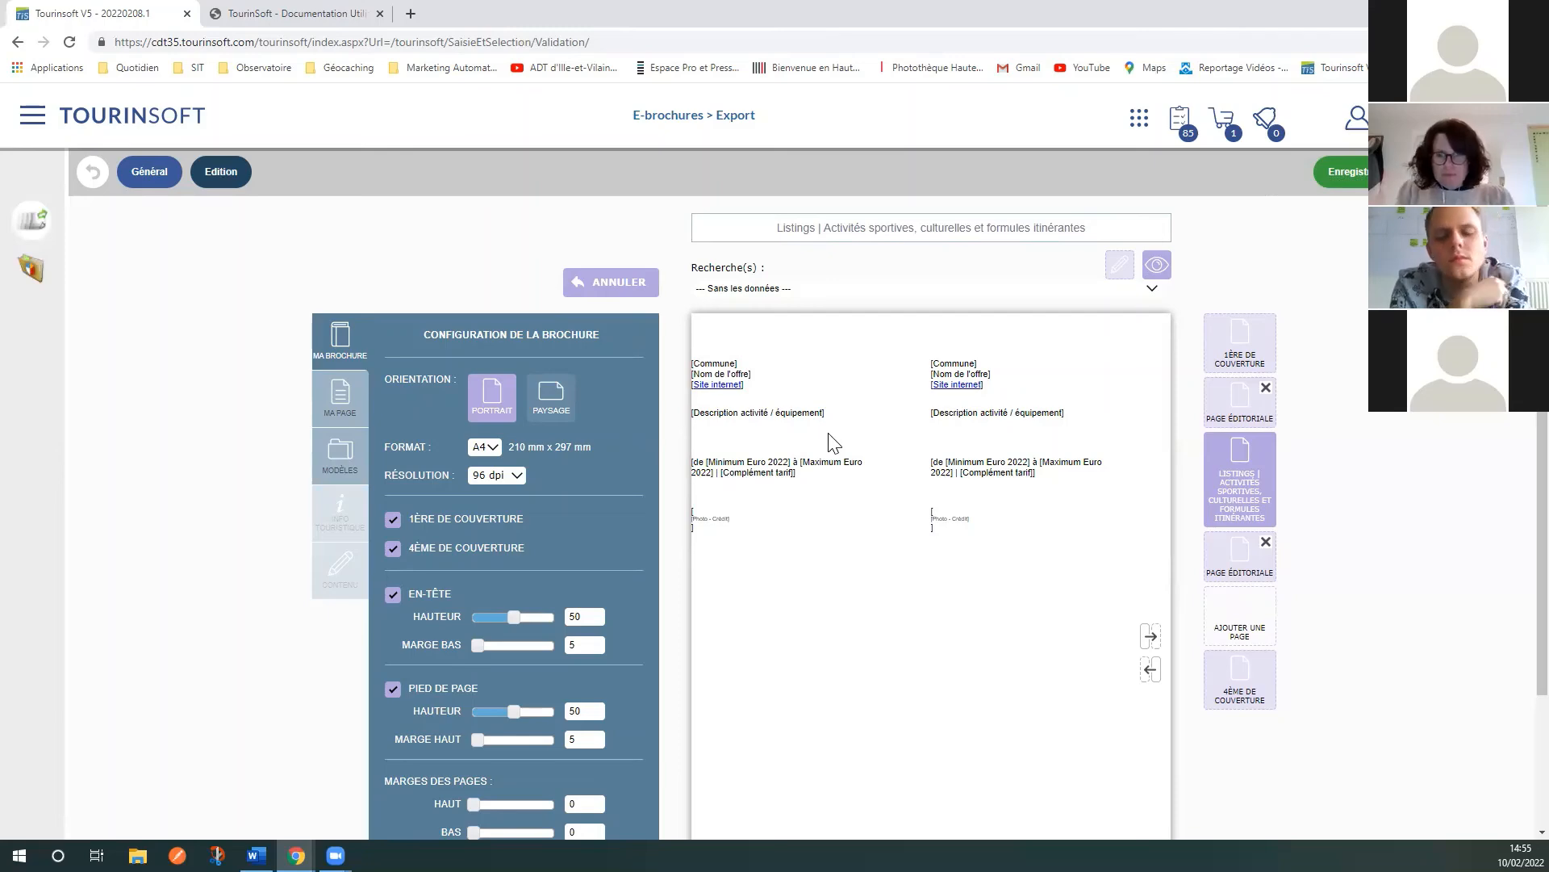
pyautogui.scroll(-2, 1127, 588)
pyautogui.scroll(1, 967, 761)
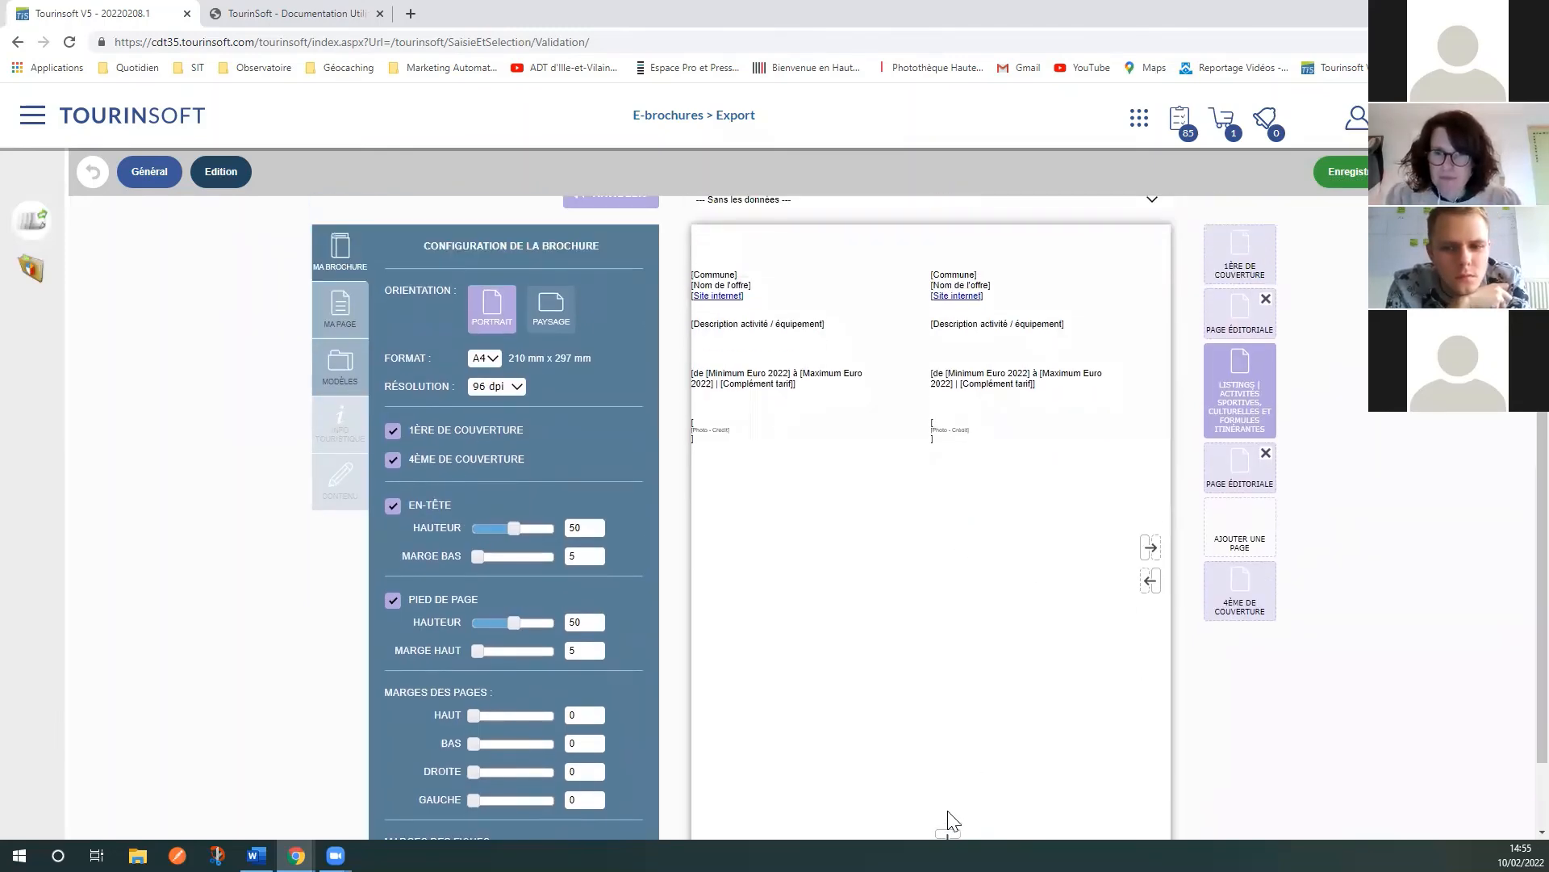
pyautogui.scroll(-1, 947, 815)
pyautogui.click(945, 763)
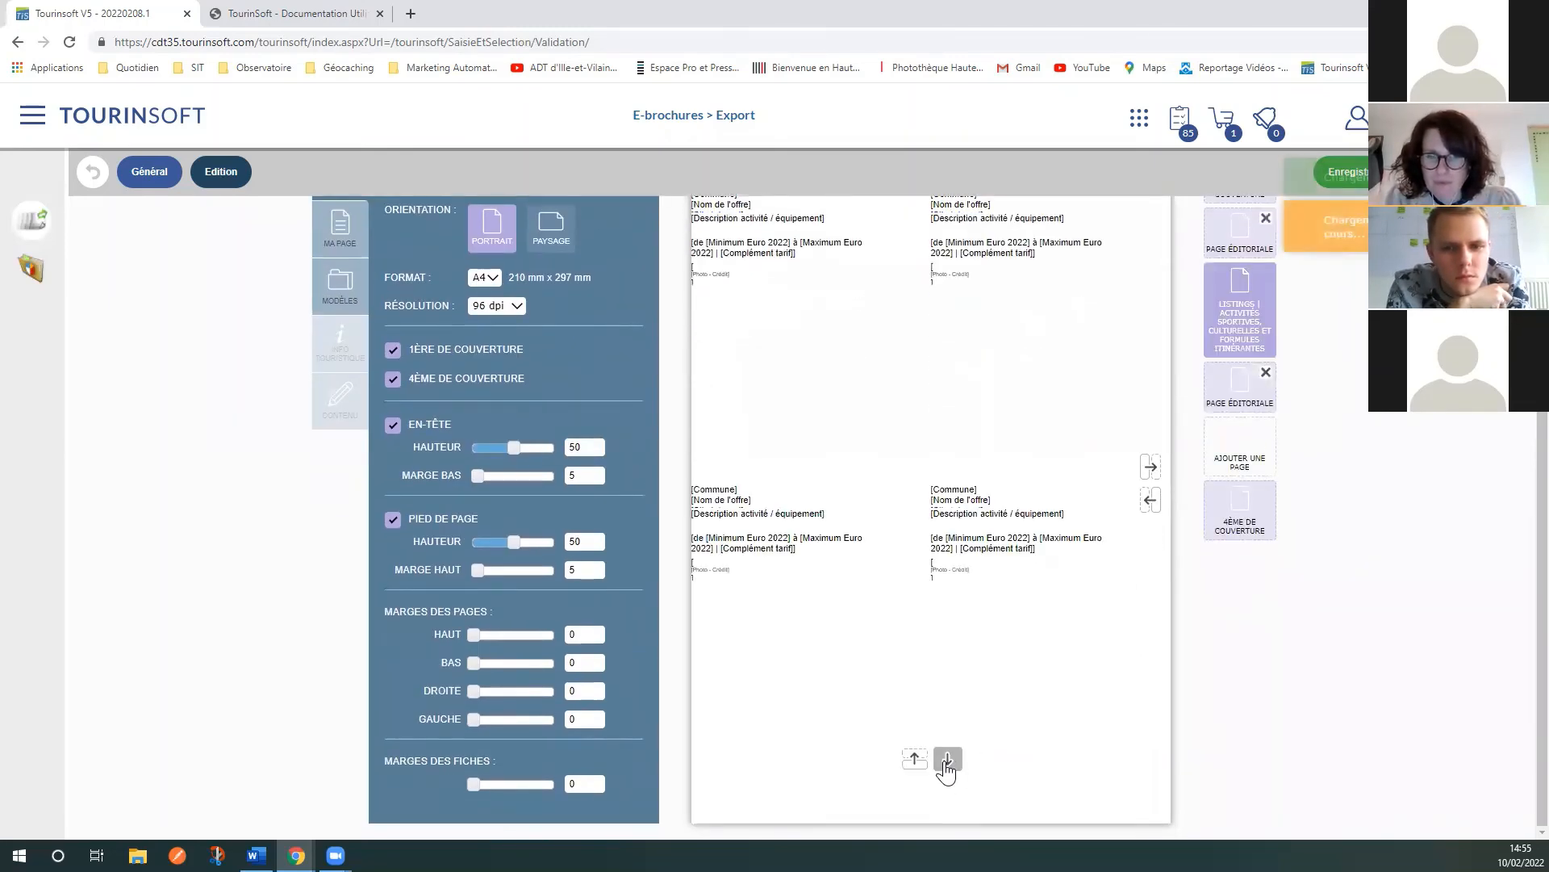
pyautogui.scroll(2, 1236, 739)
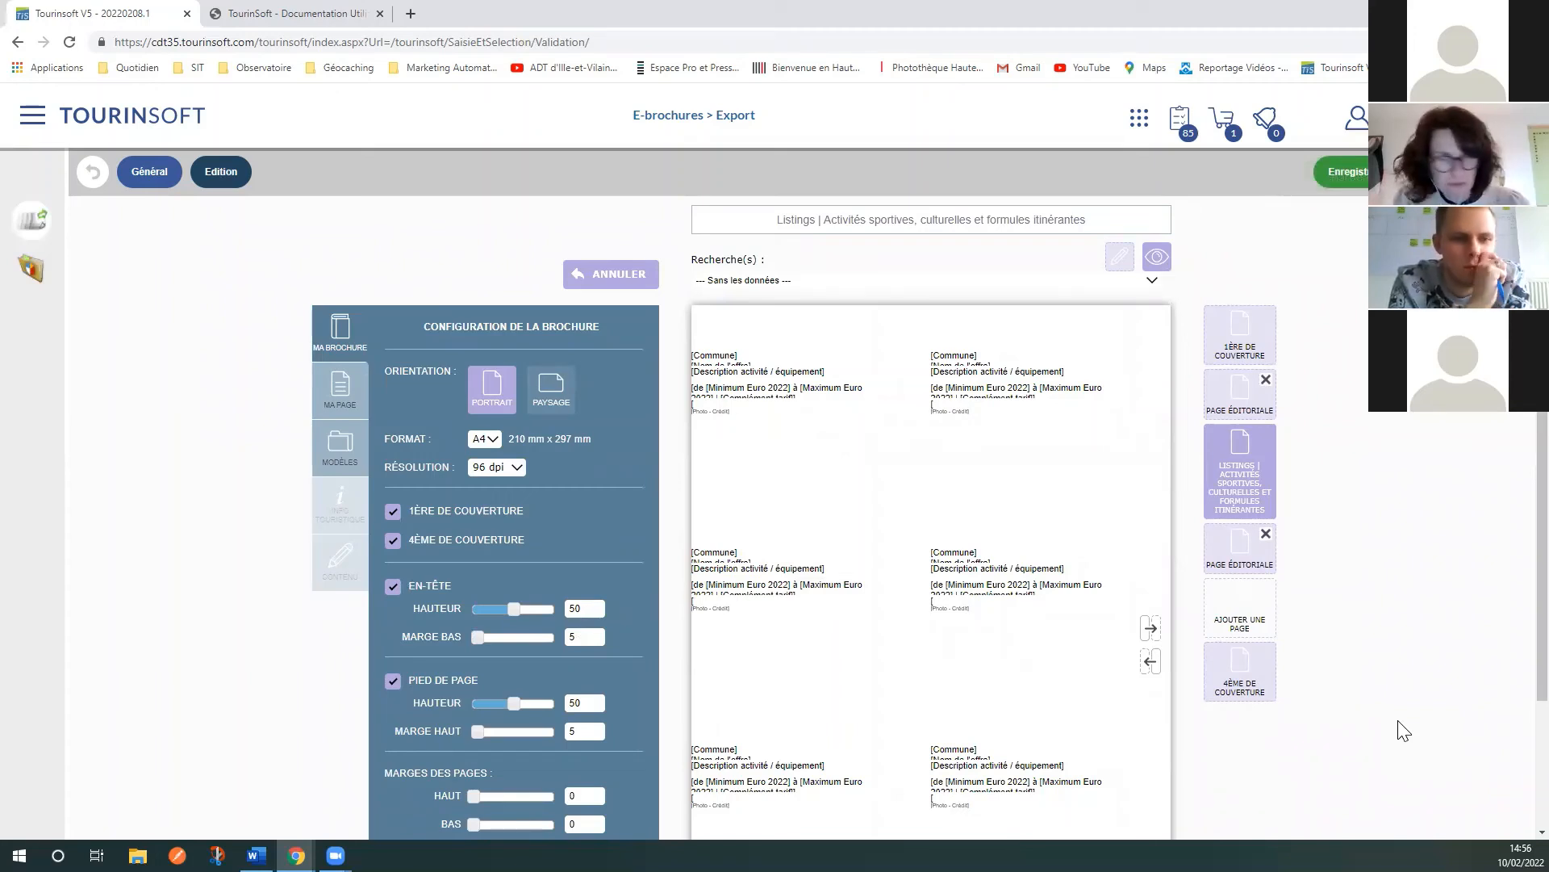
pyautogui.scroll(-2, 882, 564)
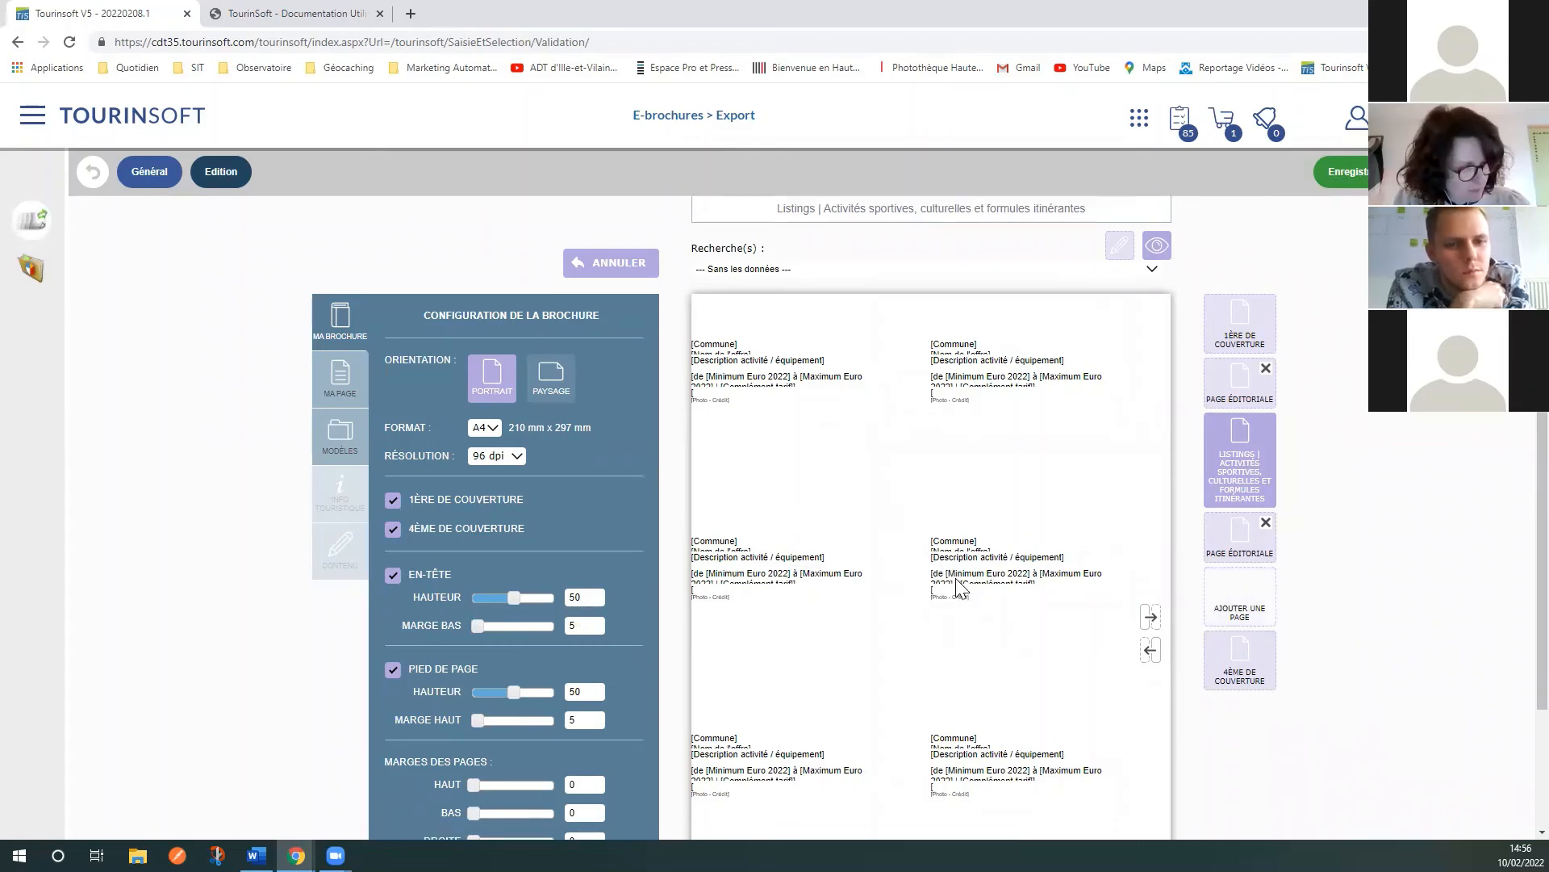
pyautogui.scroll(1, 1003, 778)
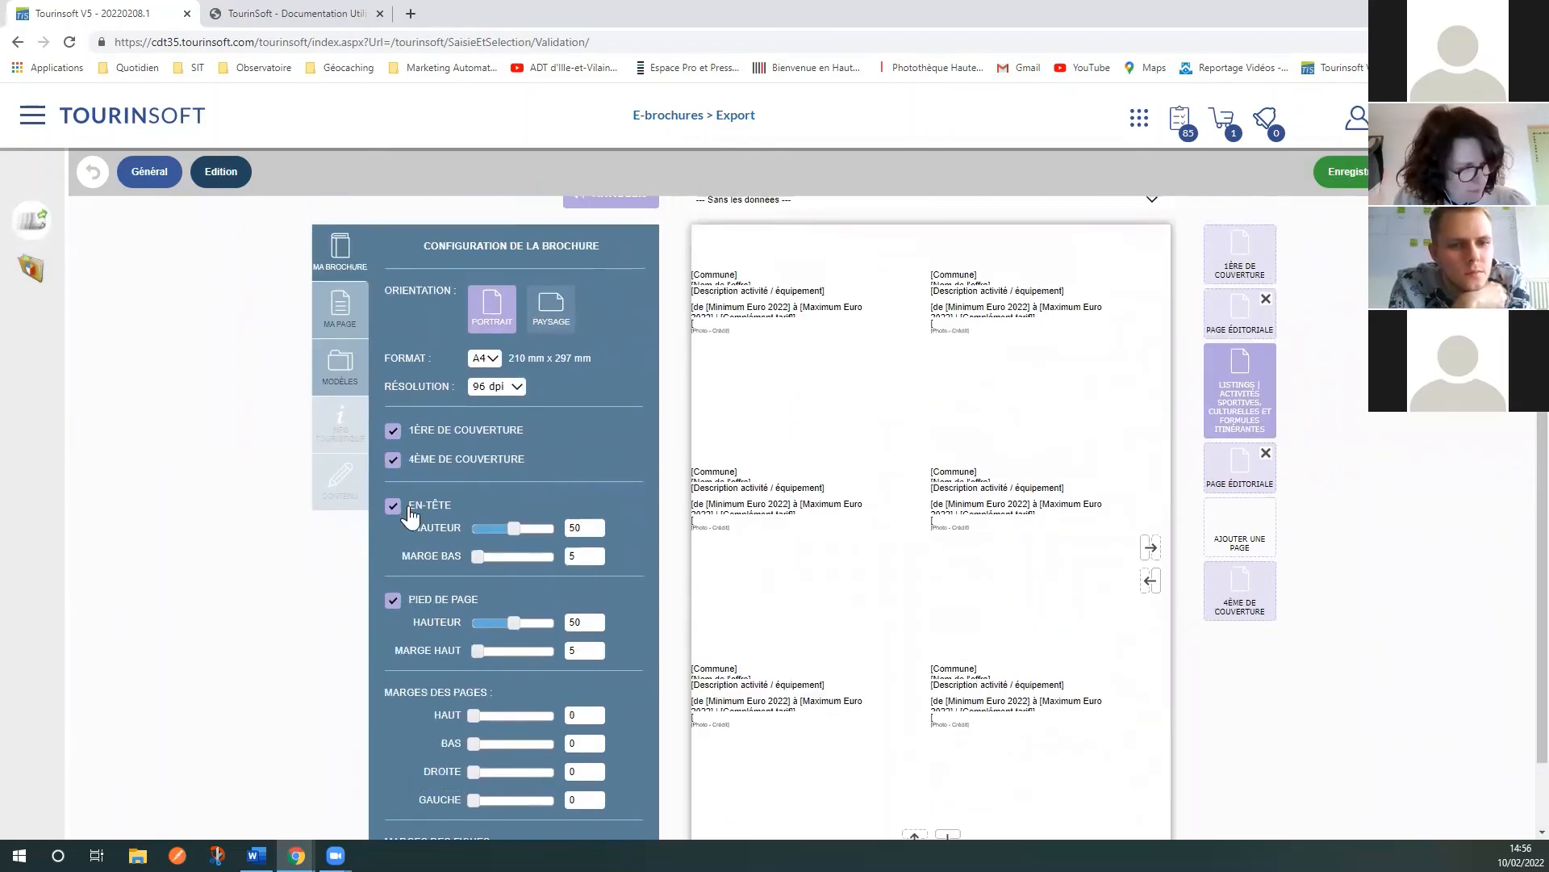
# Step: Open the editorial page that follows the listings and try to place a content block on it
pyautogui.click(1233, 534)
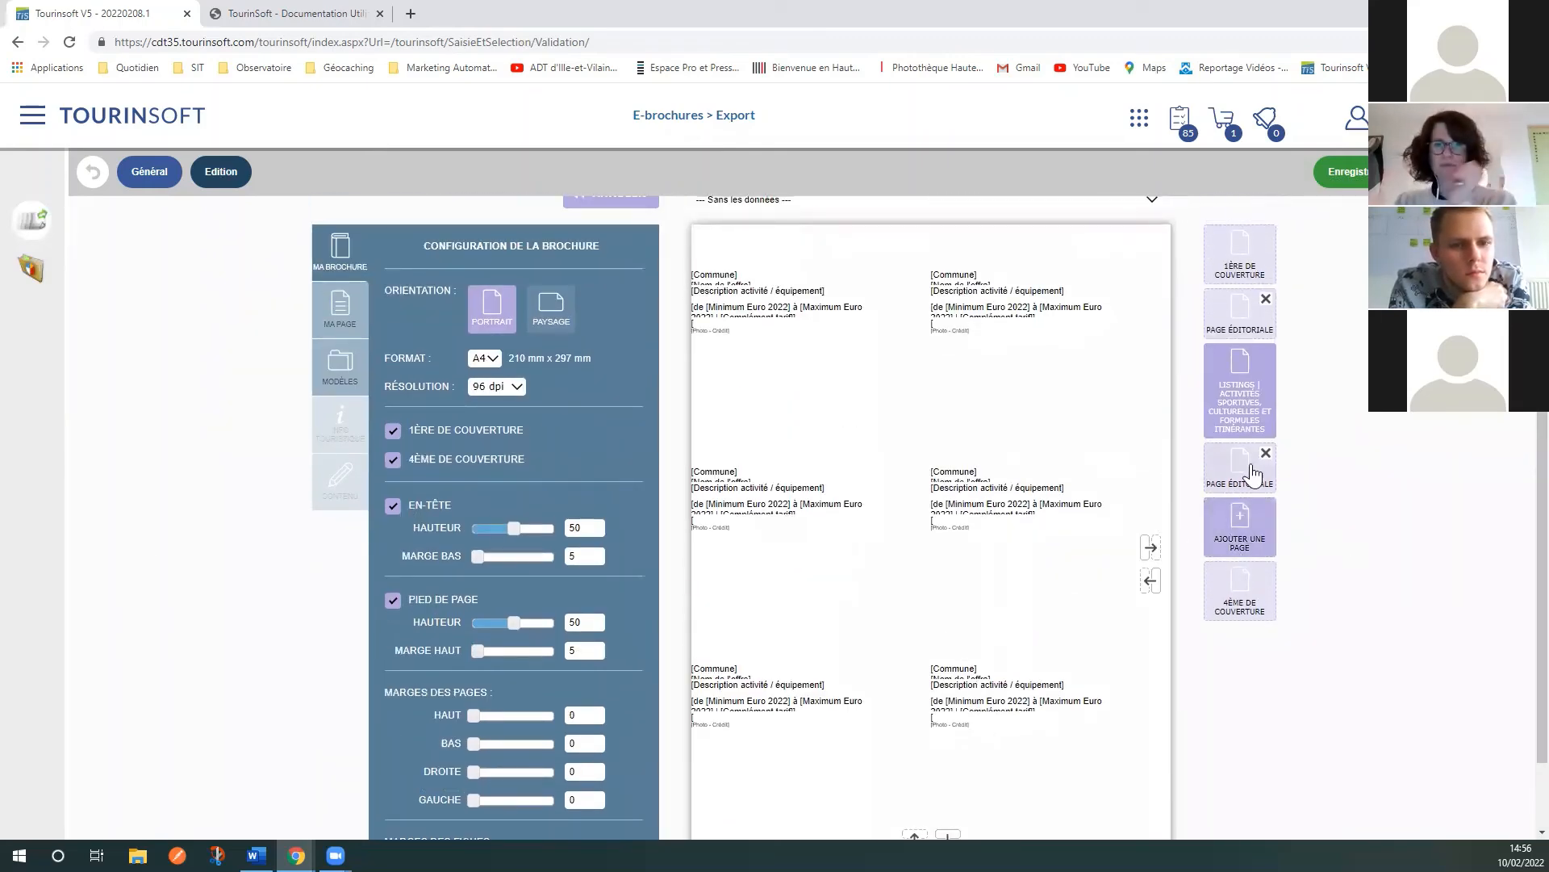
pyautogui.click(1254, 474)
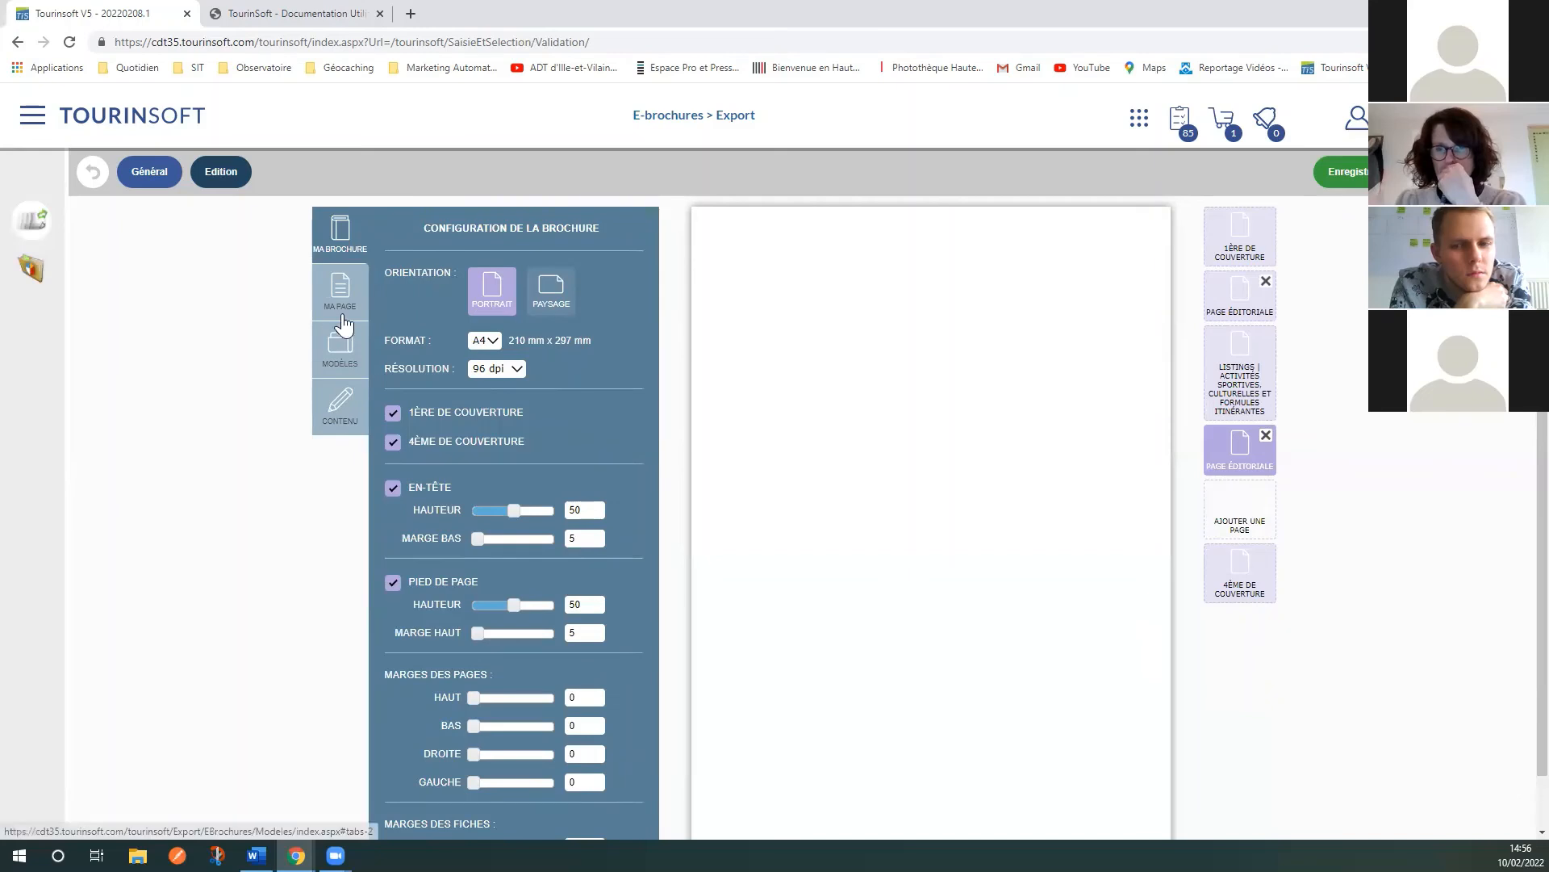
pyautogui.click(340, 403)
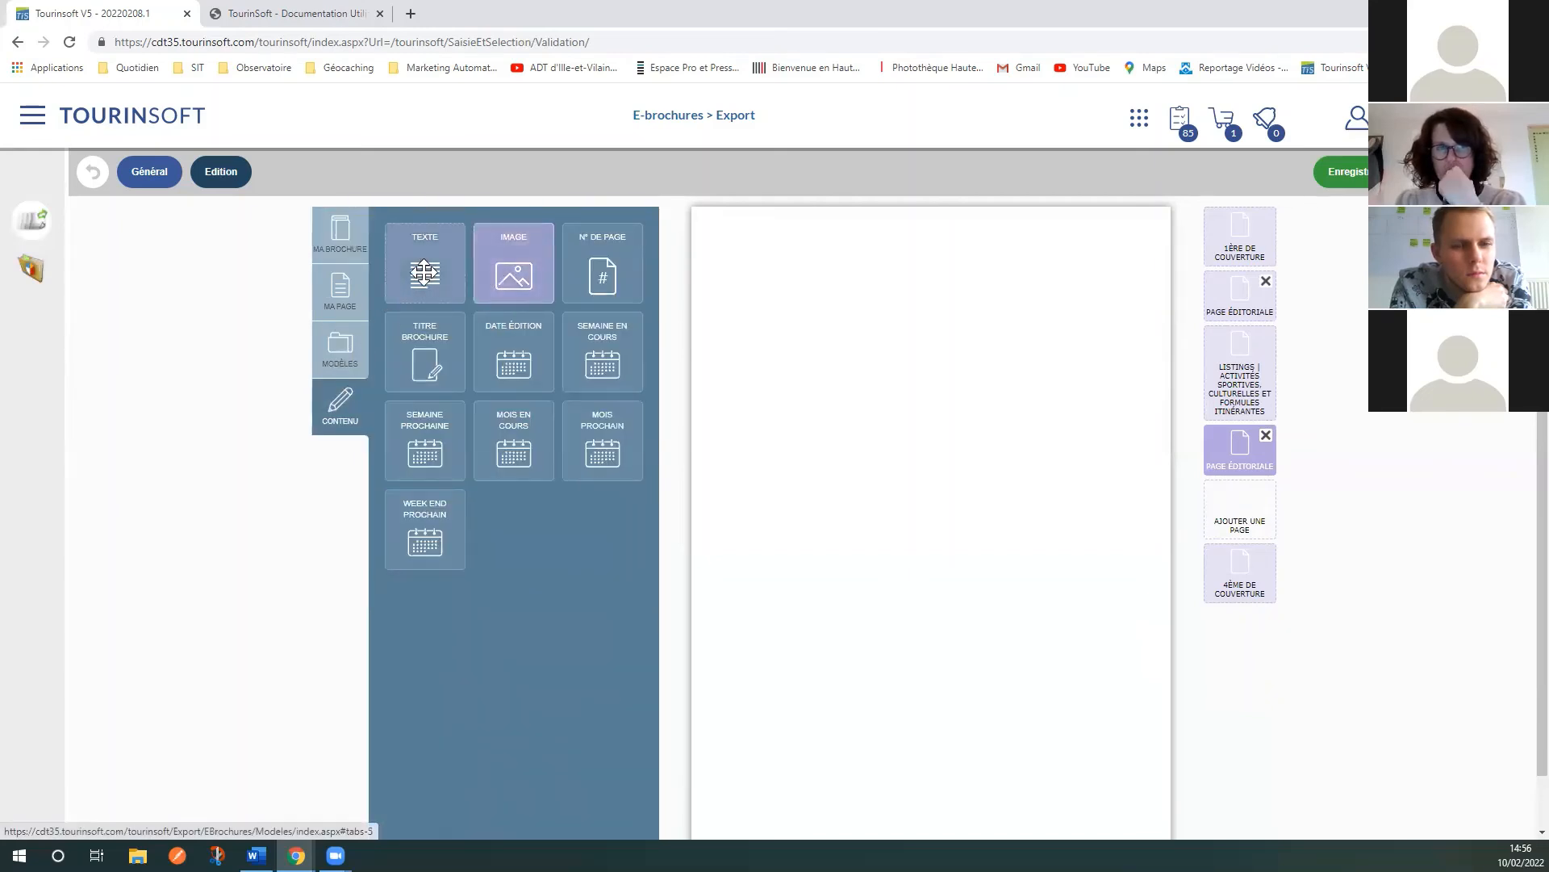
pyautogui.moveTo(424, 271); pyautogui.dragTo(327, 392)
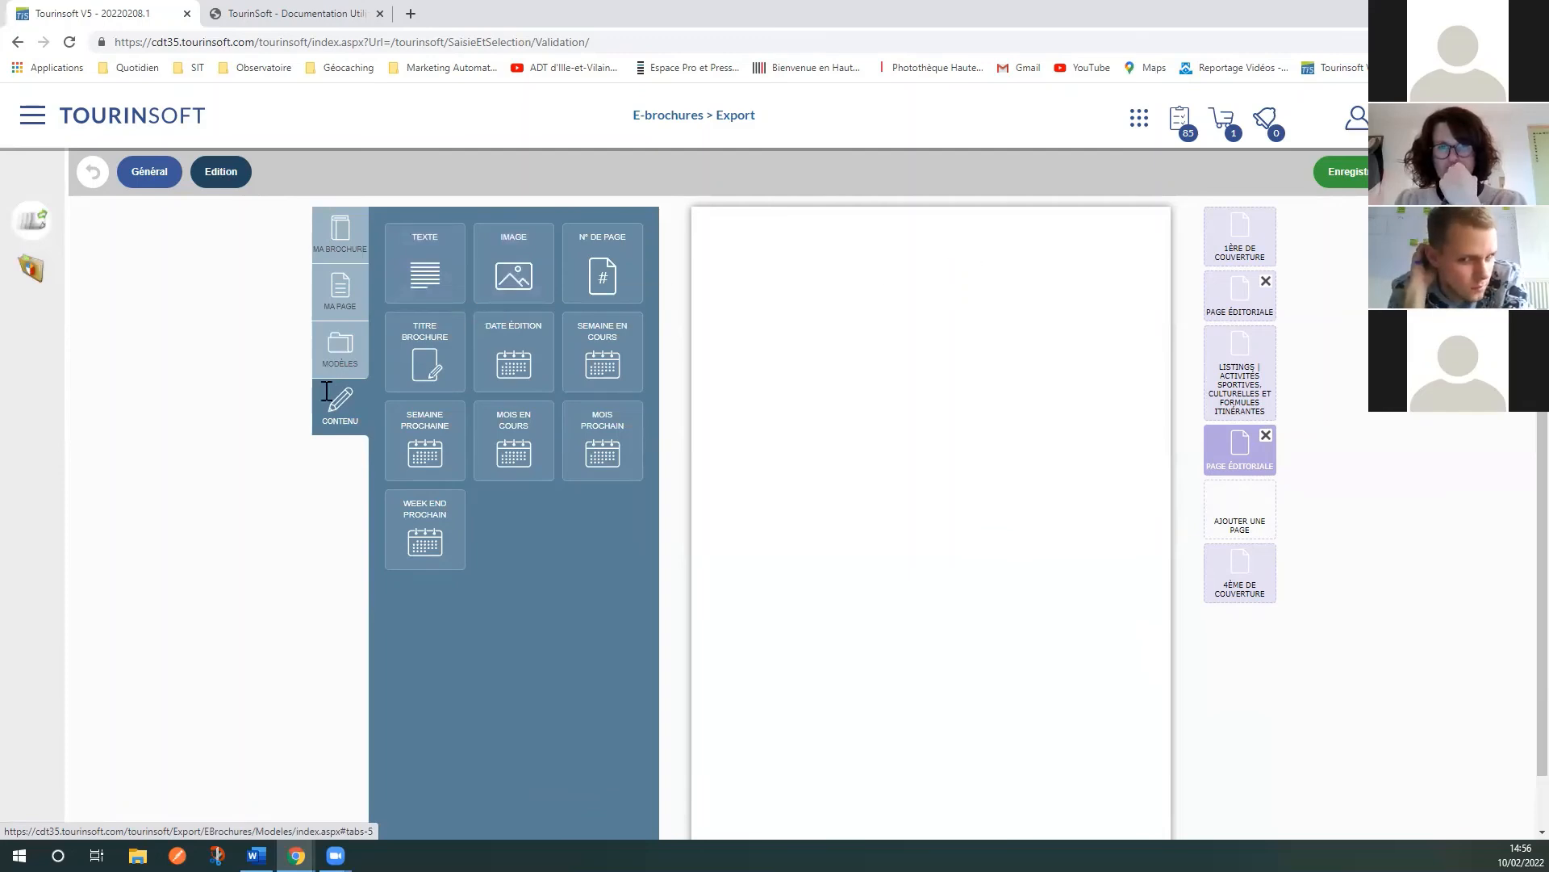
pyautogui.moveTo(508, 273); pyautogui.dragTo(969, 488)
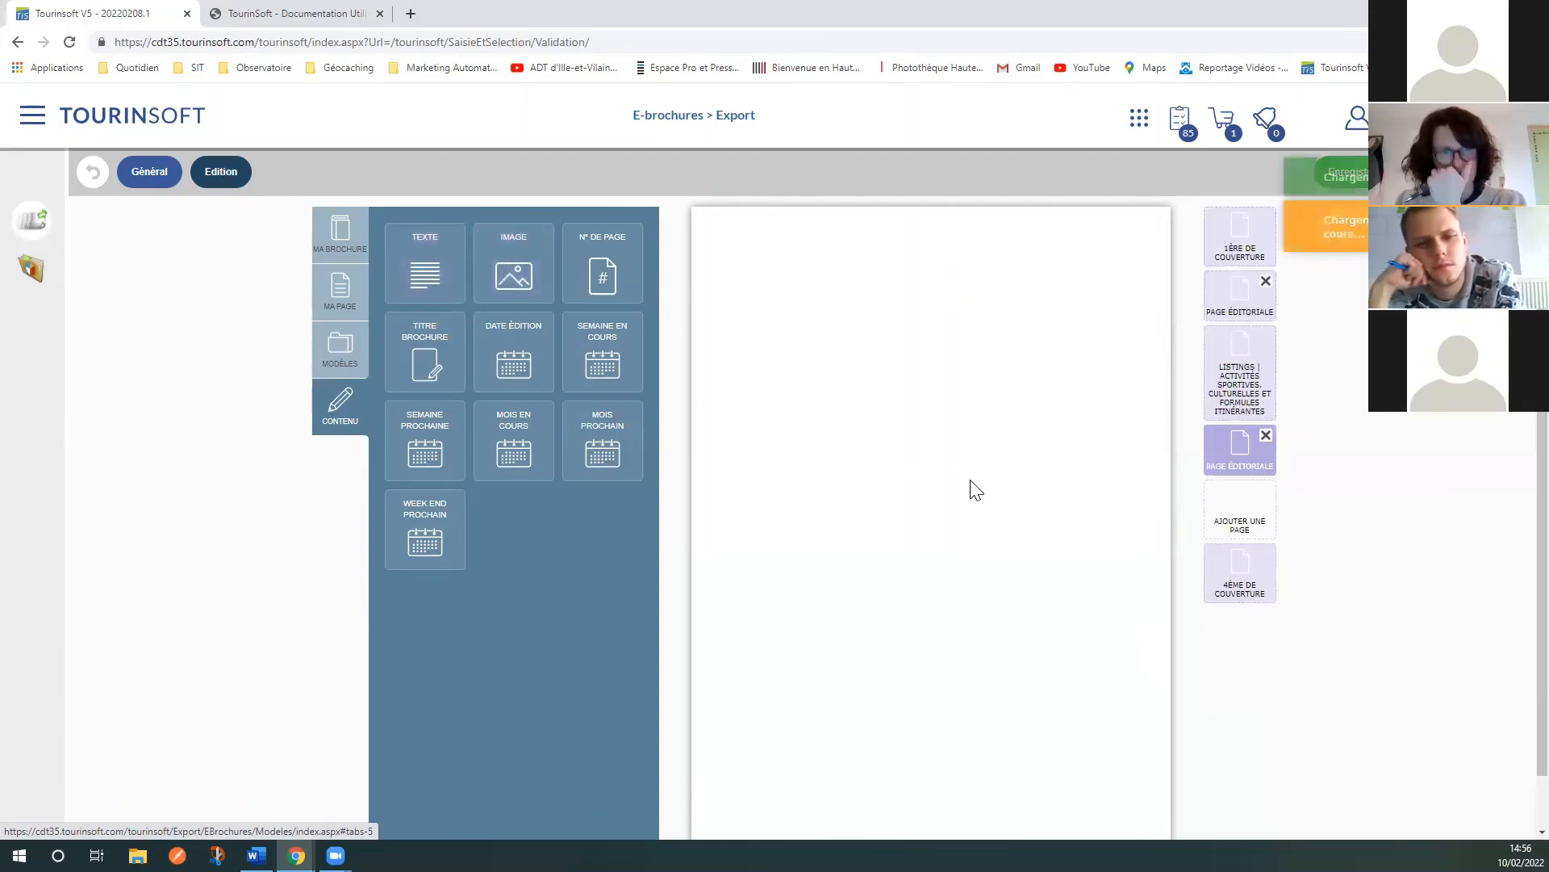
pyautogui.click(337, 258)
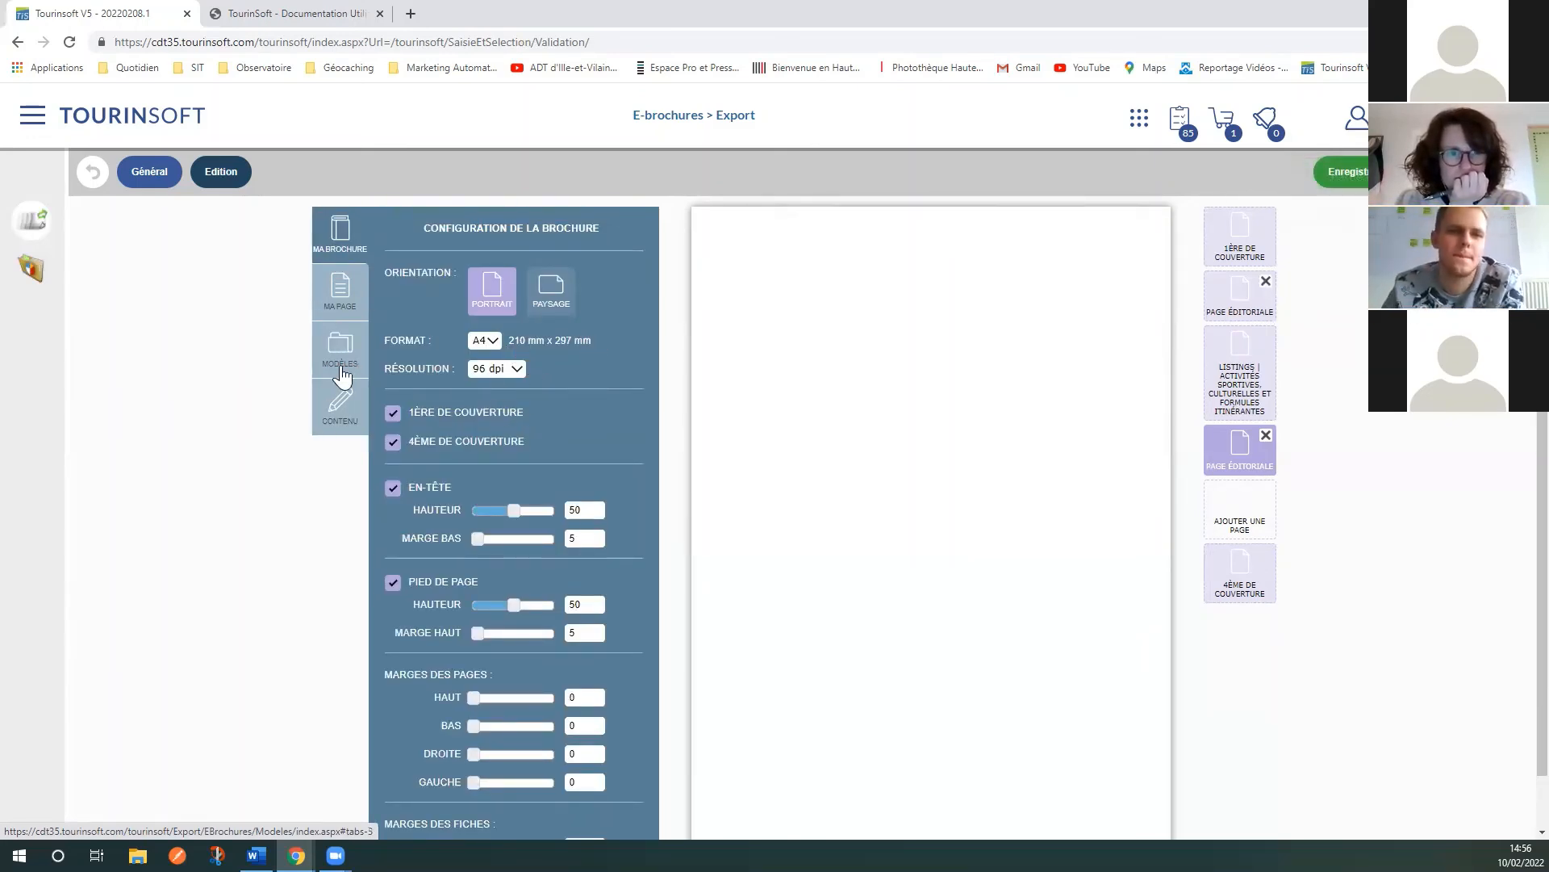
# Step: Switch the editorial page to edit mode and set "Fond de page loisirs" from the media library as its background
pyautogui.scroll(2, 929, 424)
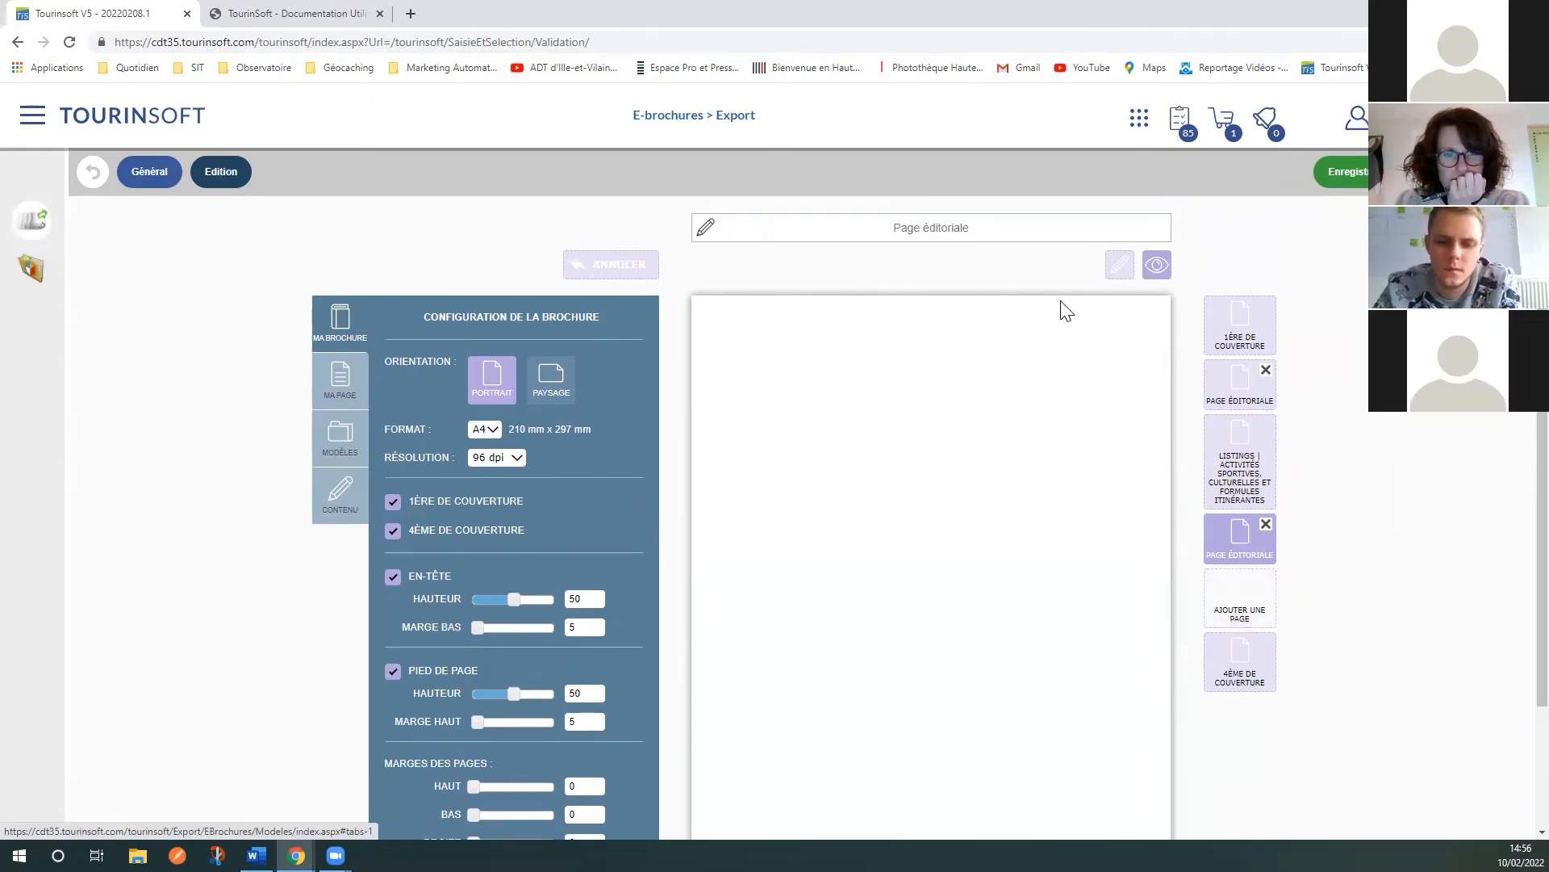
pyautogui.click(1119, 265)
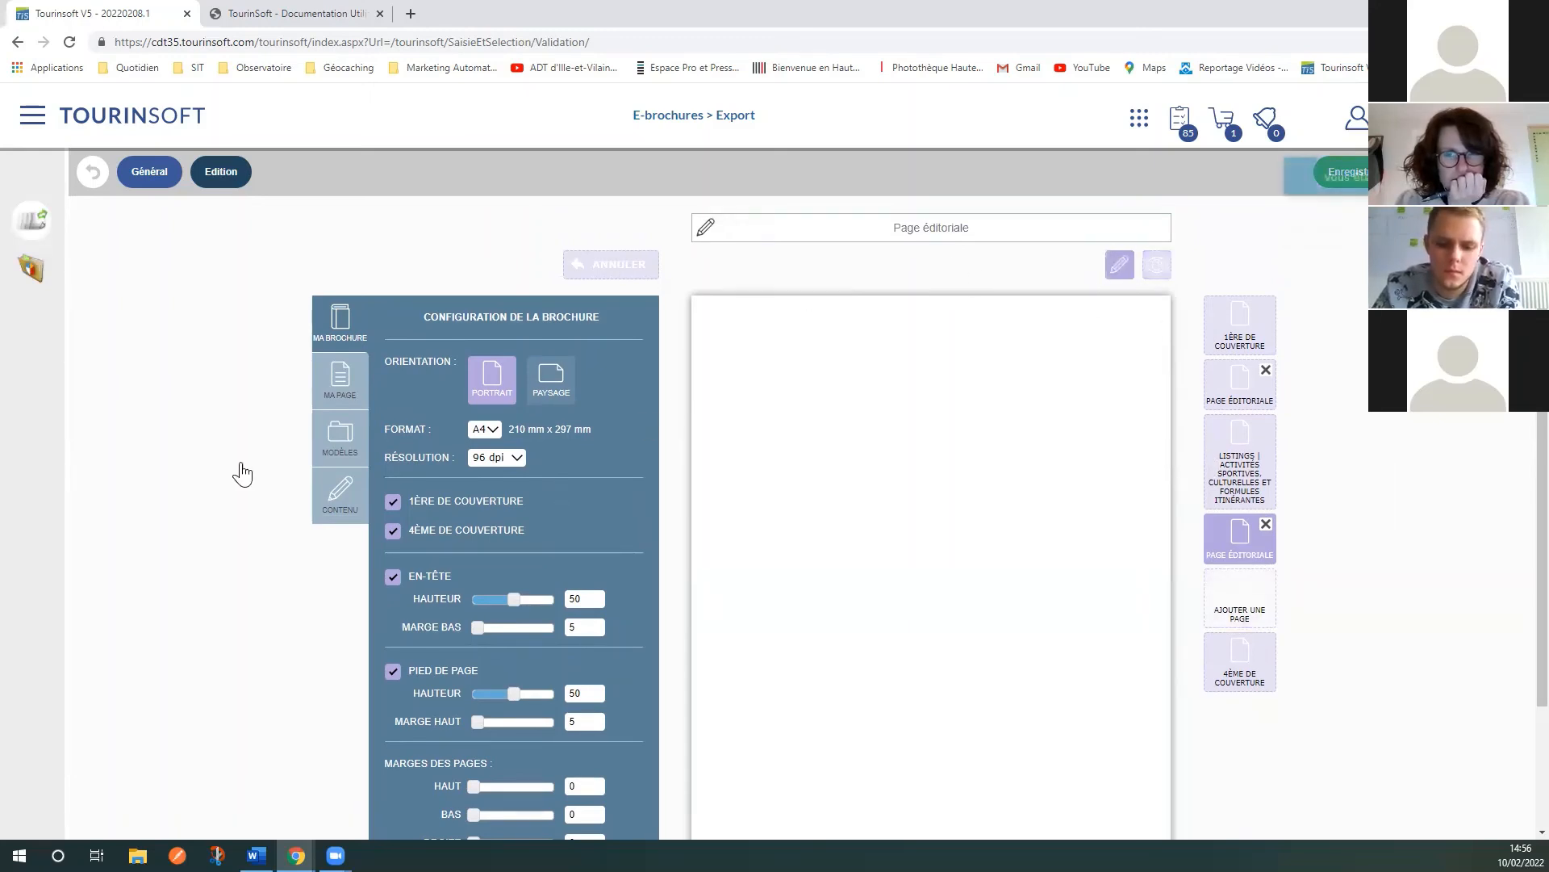
pyautogui.click(355, 387)
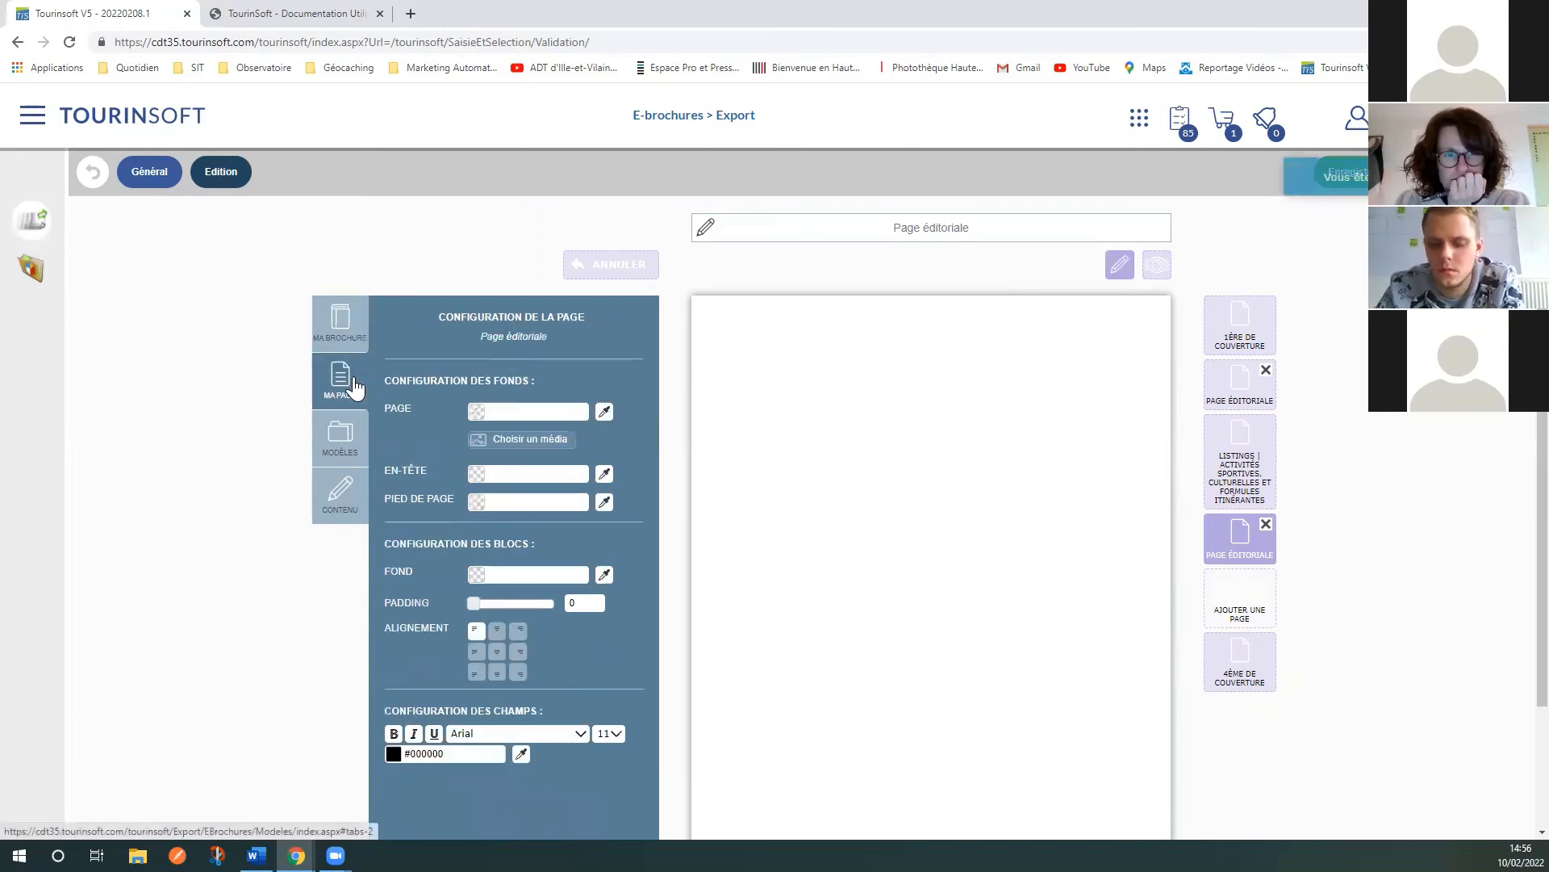
pyautogui.click(525, 431)
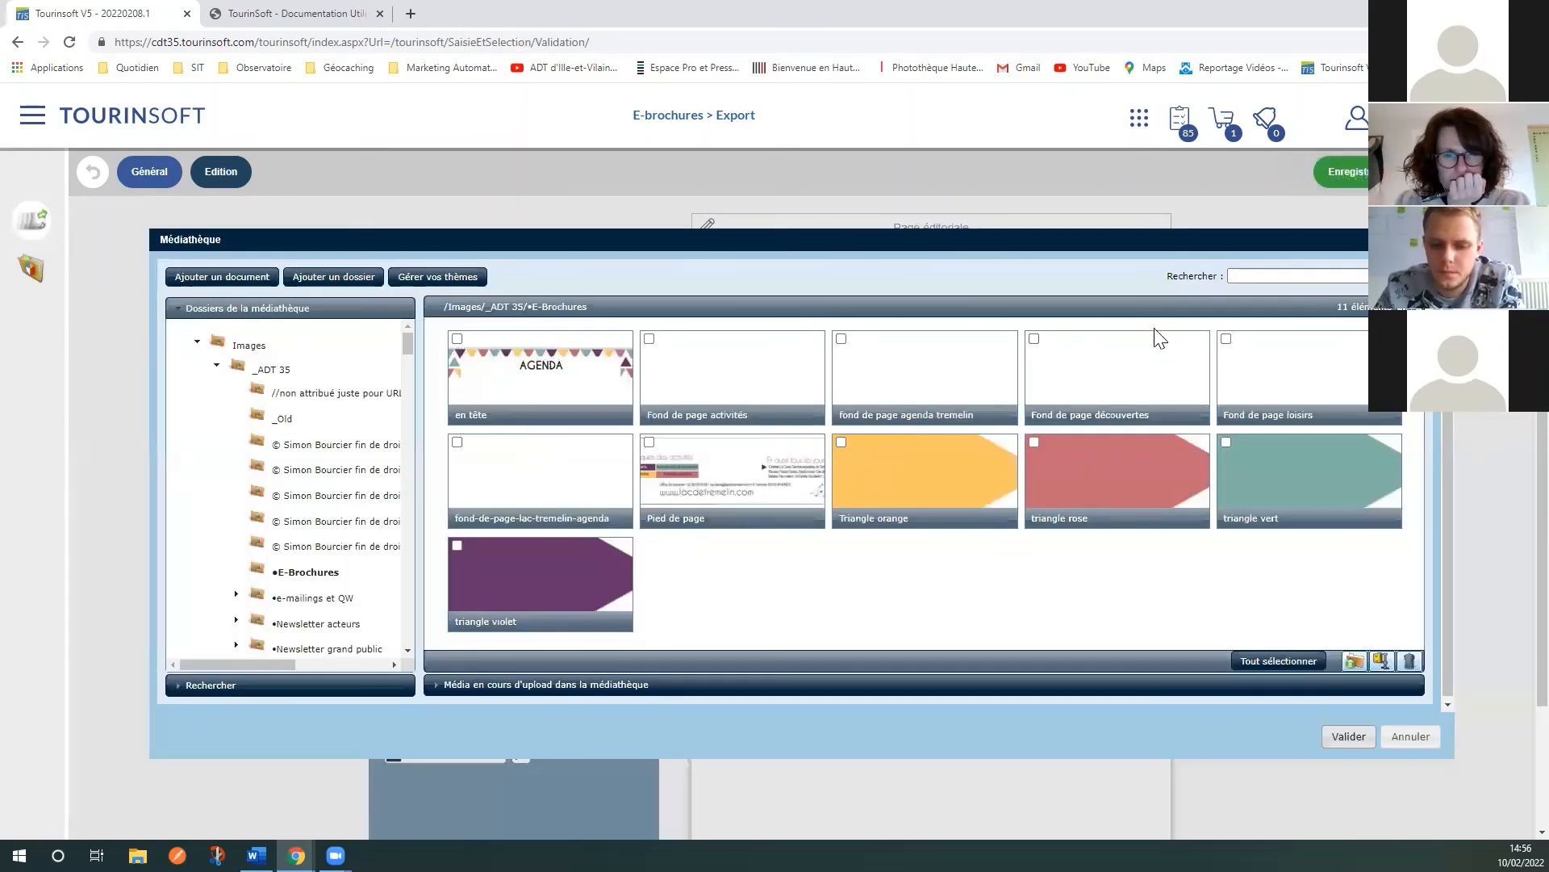
pyautogui.click(1225, 339)
pyautogui.click(1347, 736)
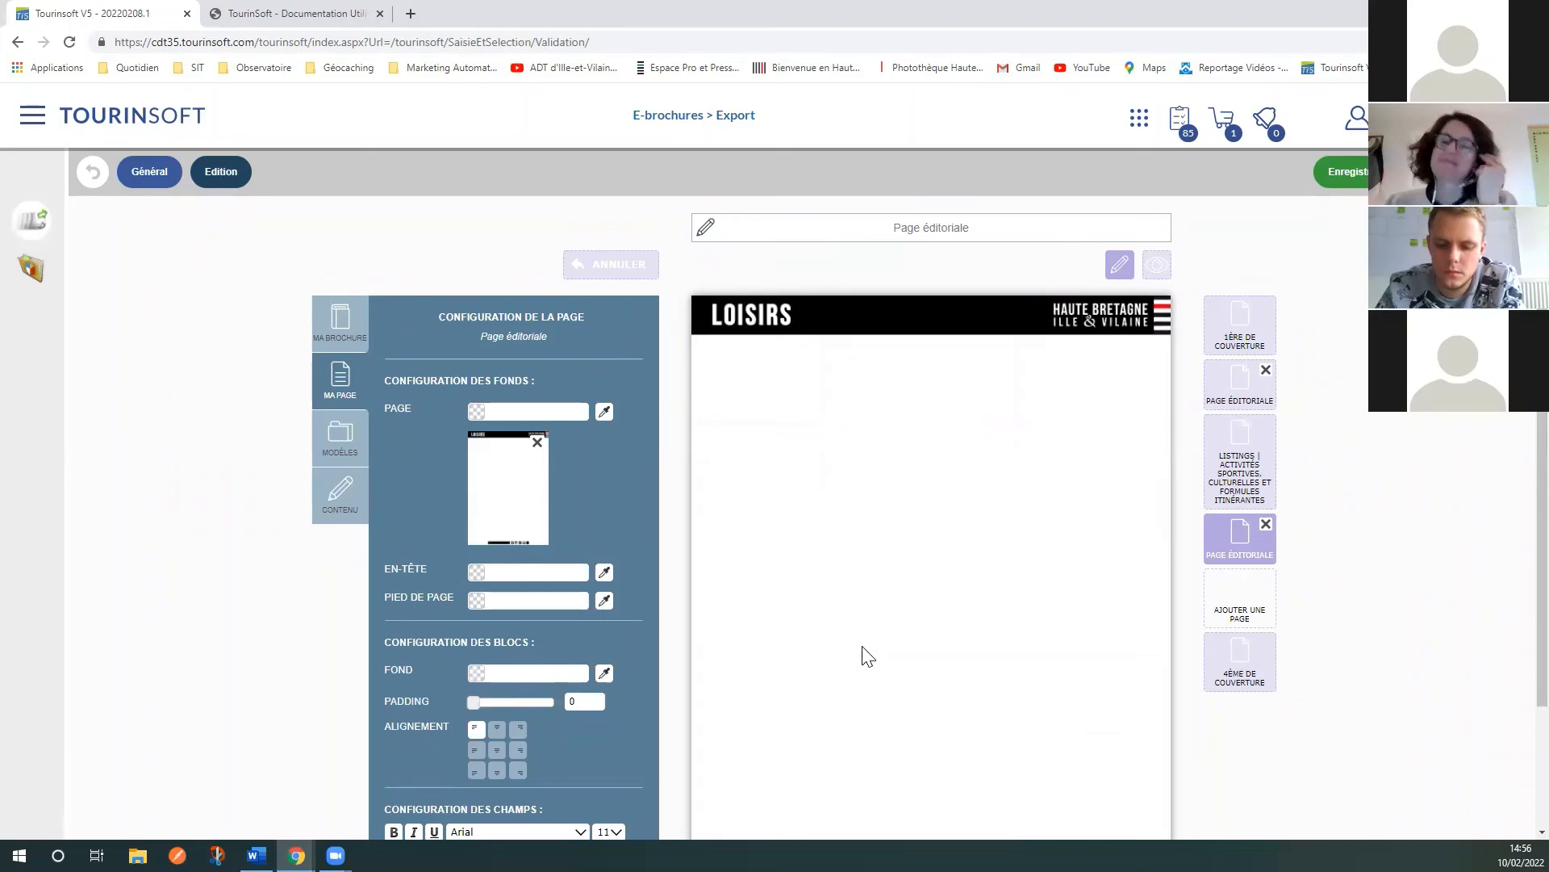
pyautogui.scroll(-2, 863, 655)
pyautogui.scroll(1, 1186, 546)
# Step: Delete the placeholder text block from the back cover (4ème de couverture) and save the brochure
pyautogui.click(1259, 591)
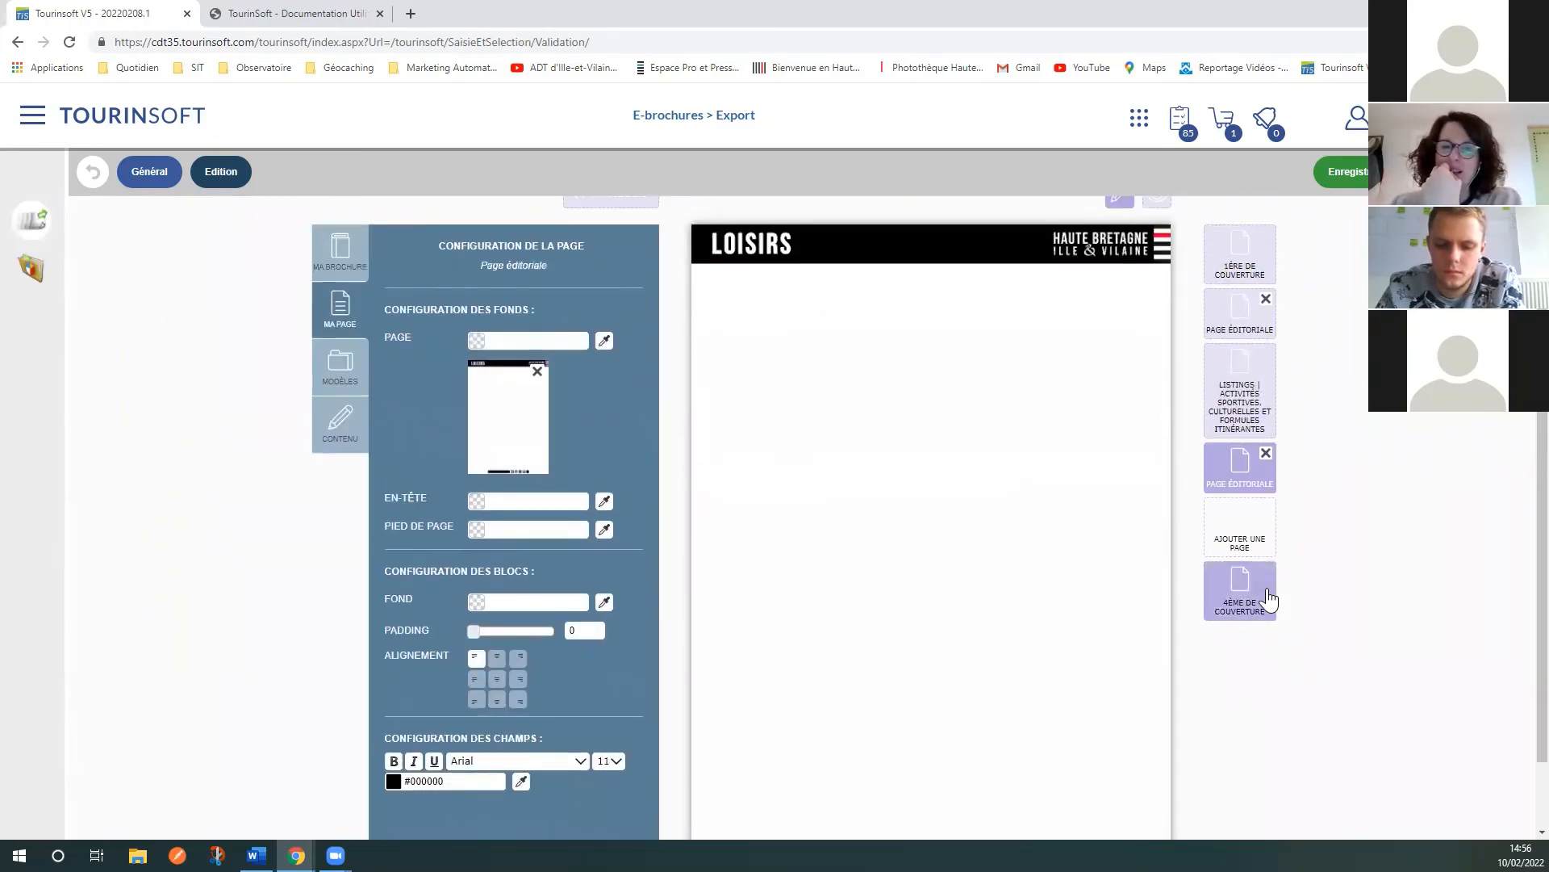
pyautogui.moveTo(775, 232)
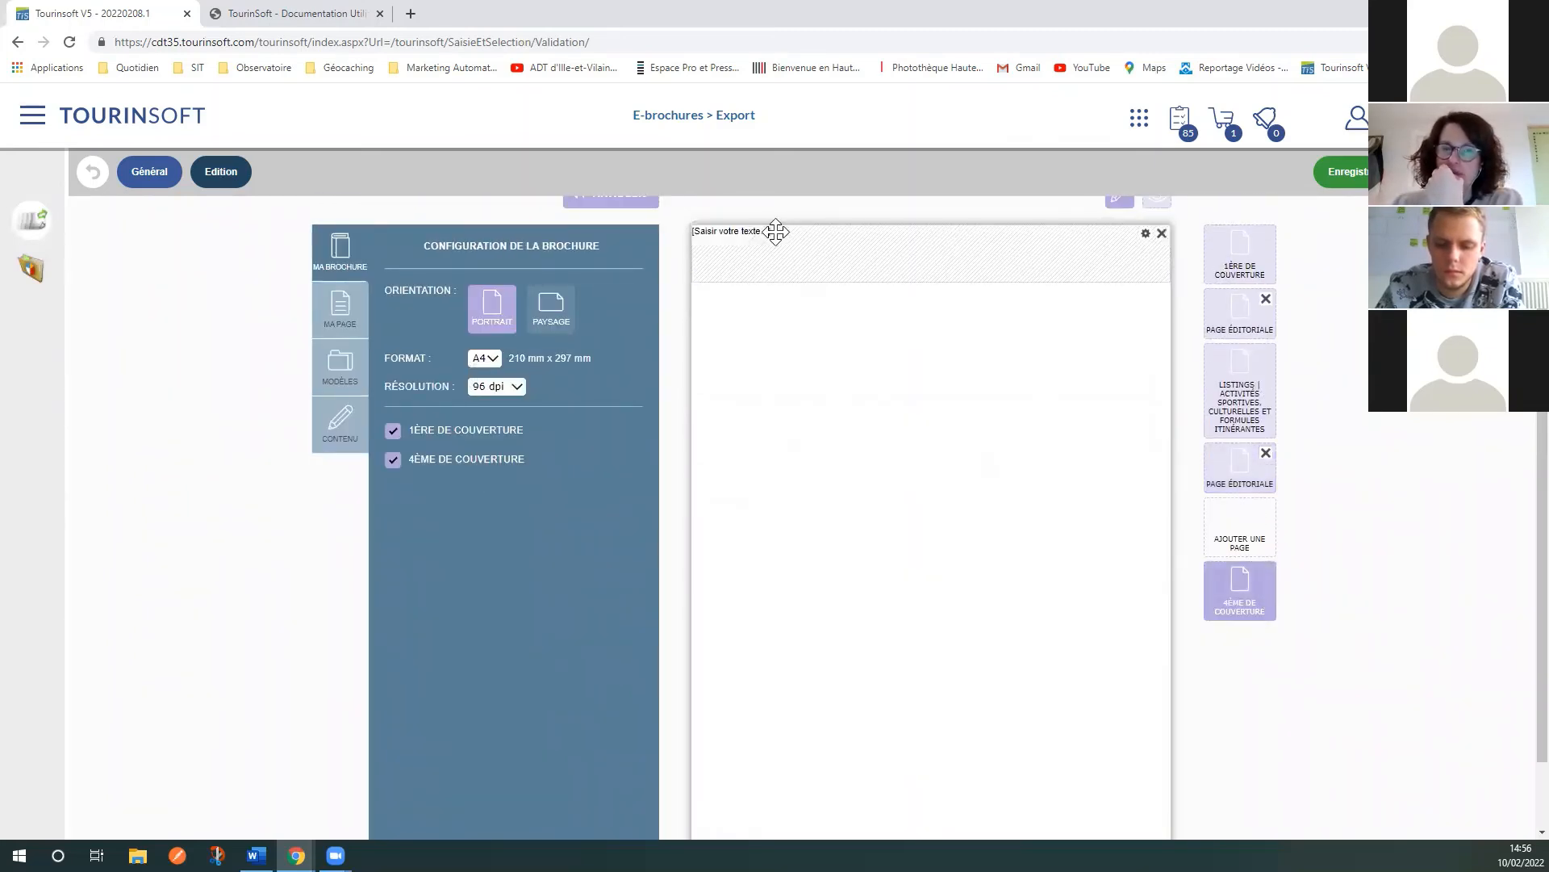
pyautogui.click(1162, 234)
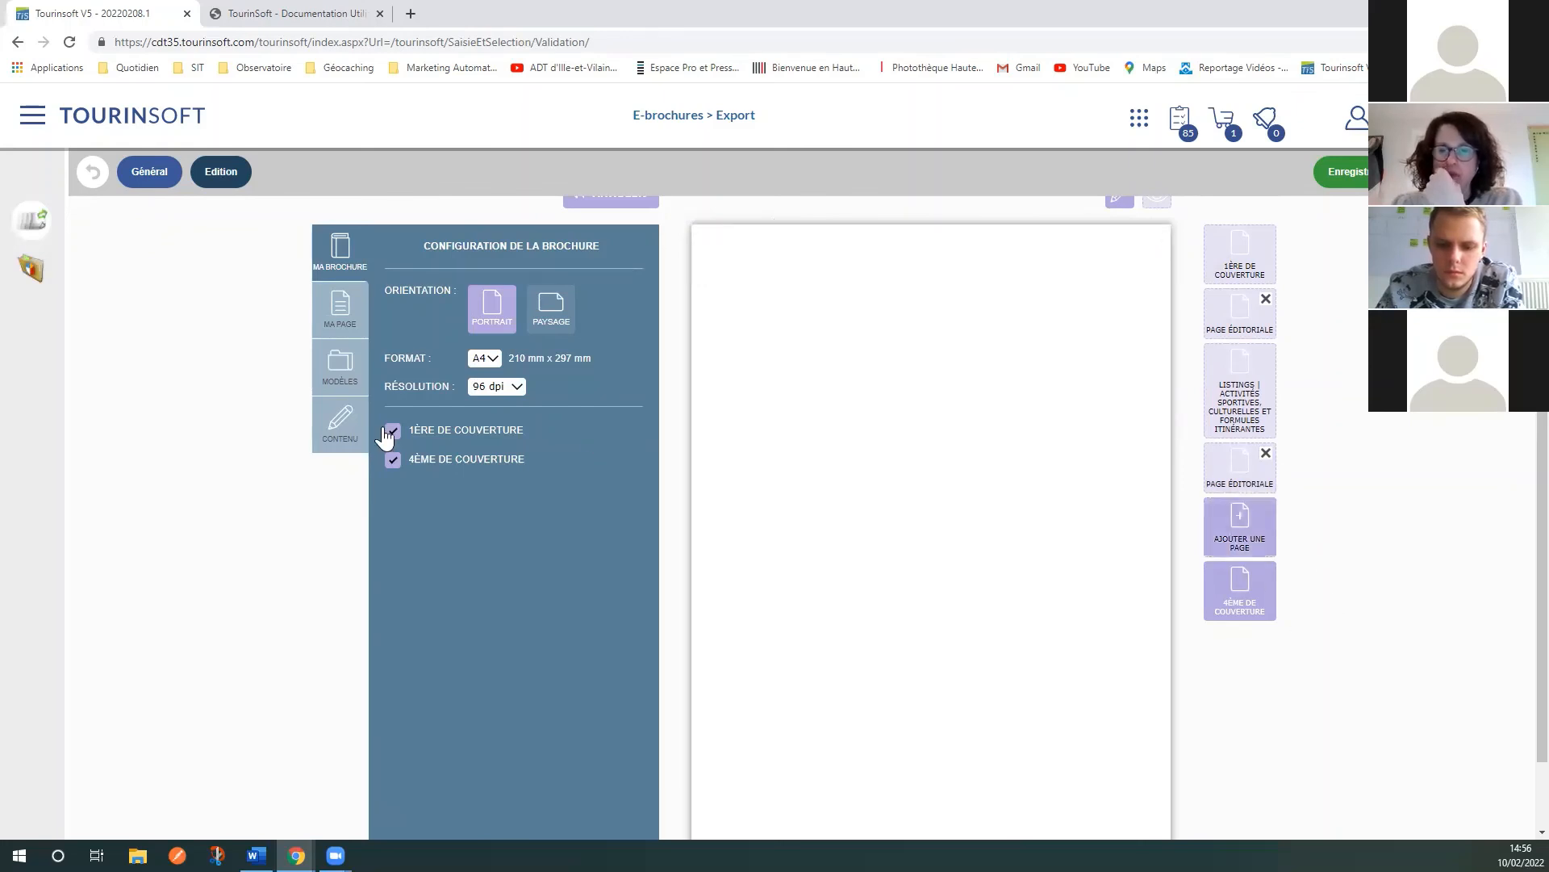
pyautogui.scroll(1, 576, 565)
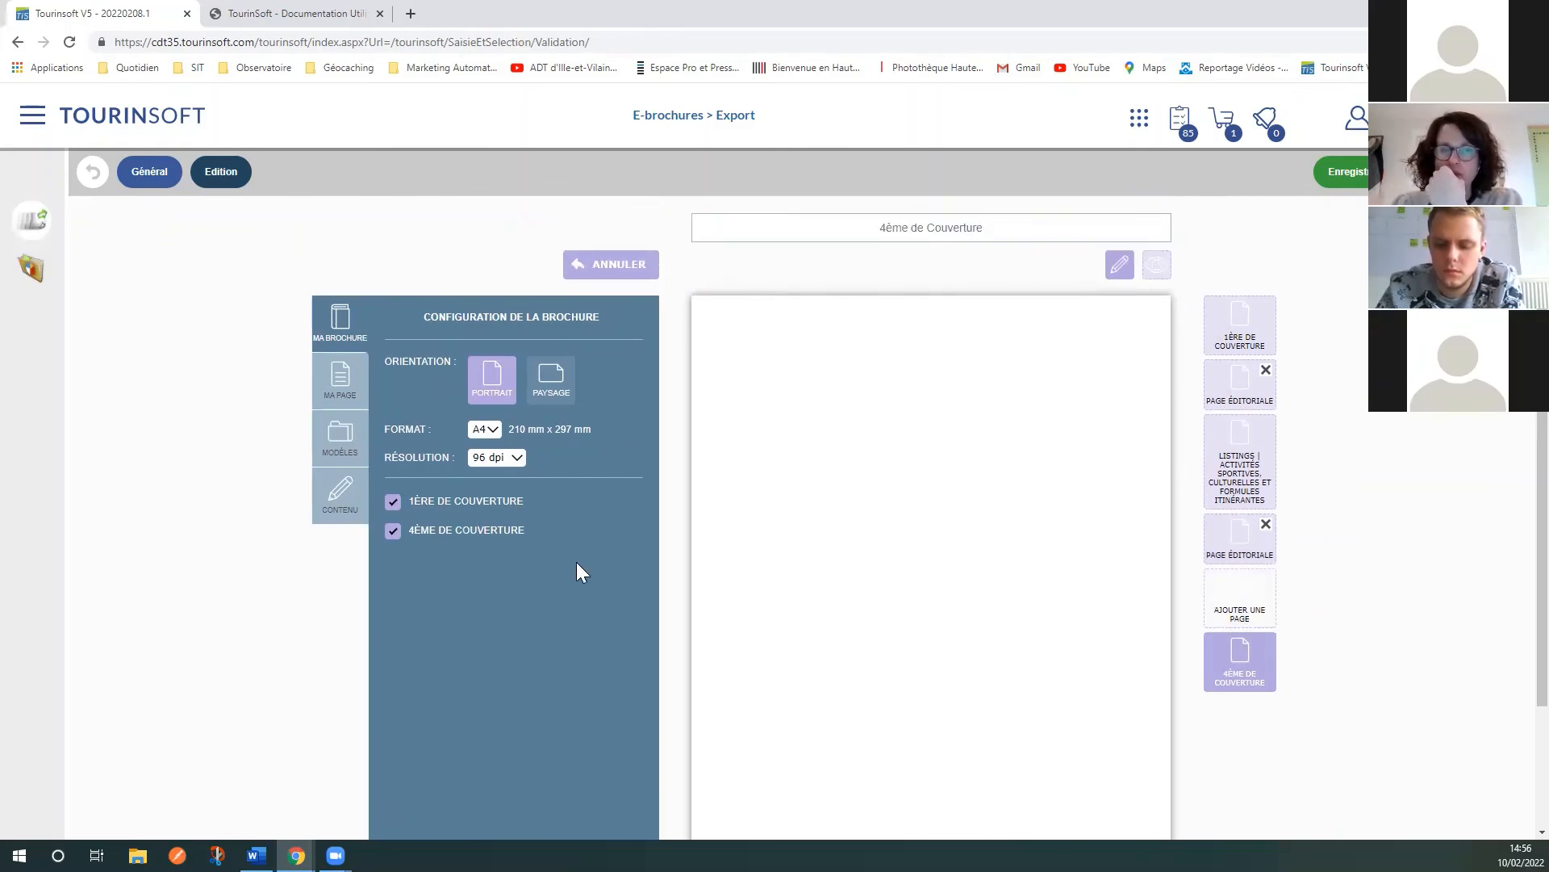
pyautogui.click(1343, 173)
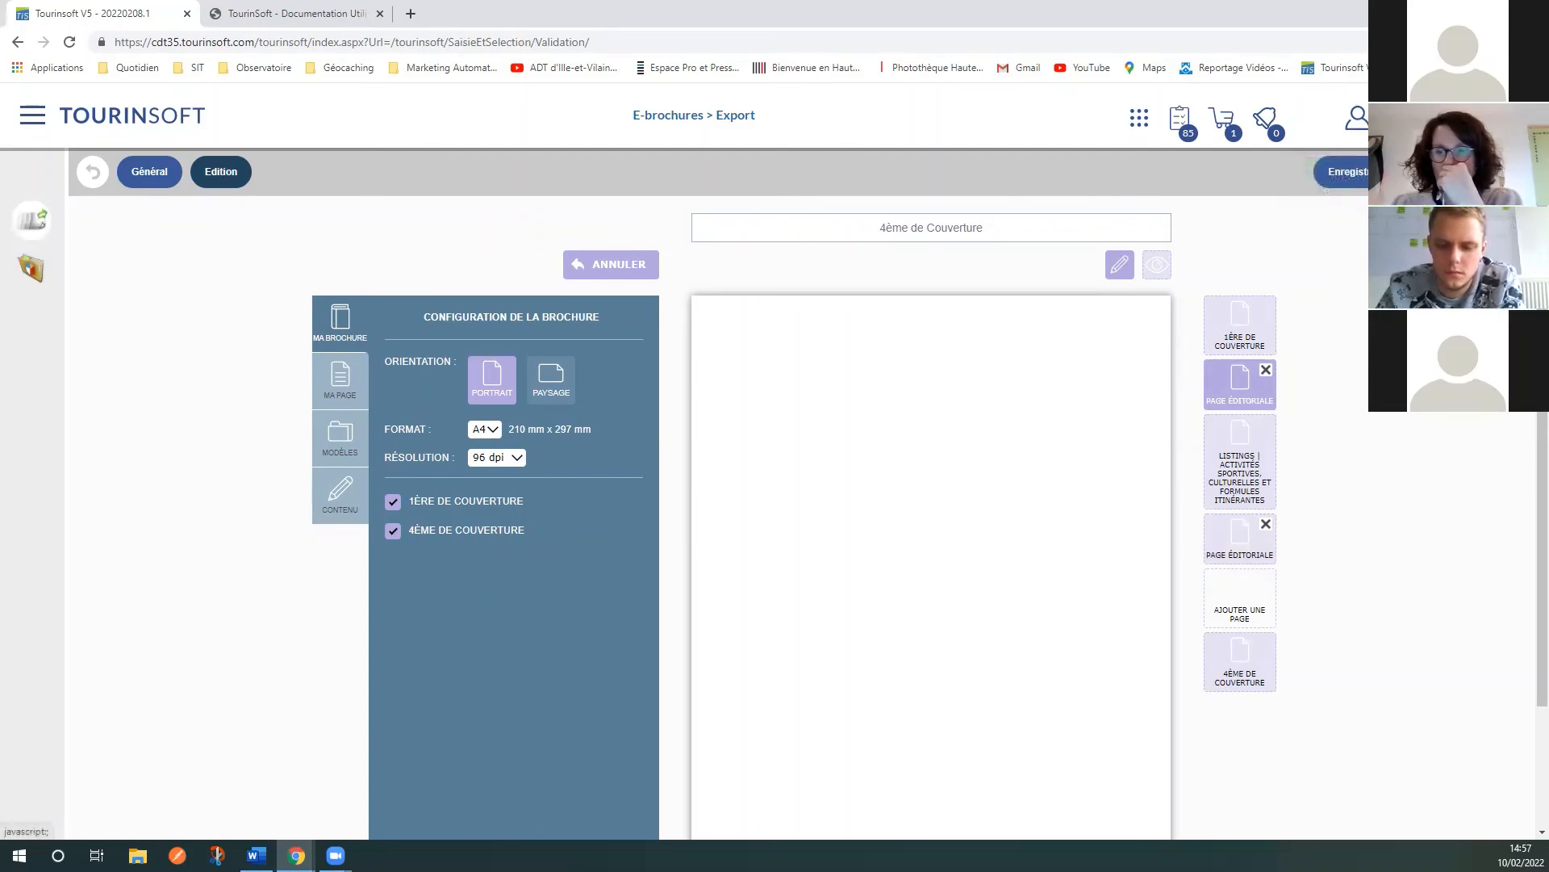
# Step: Return to the e-brochure export list and search for the brochures matching "TEST"
pyautogui.click(1456, 172)
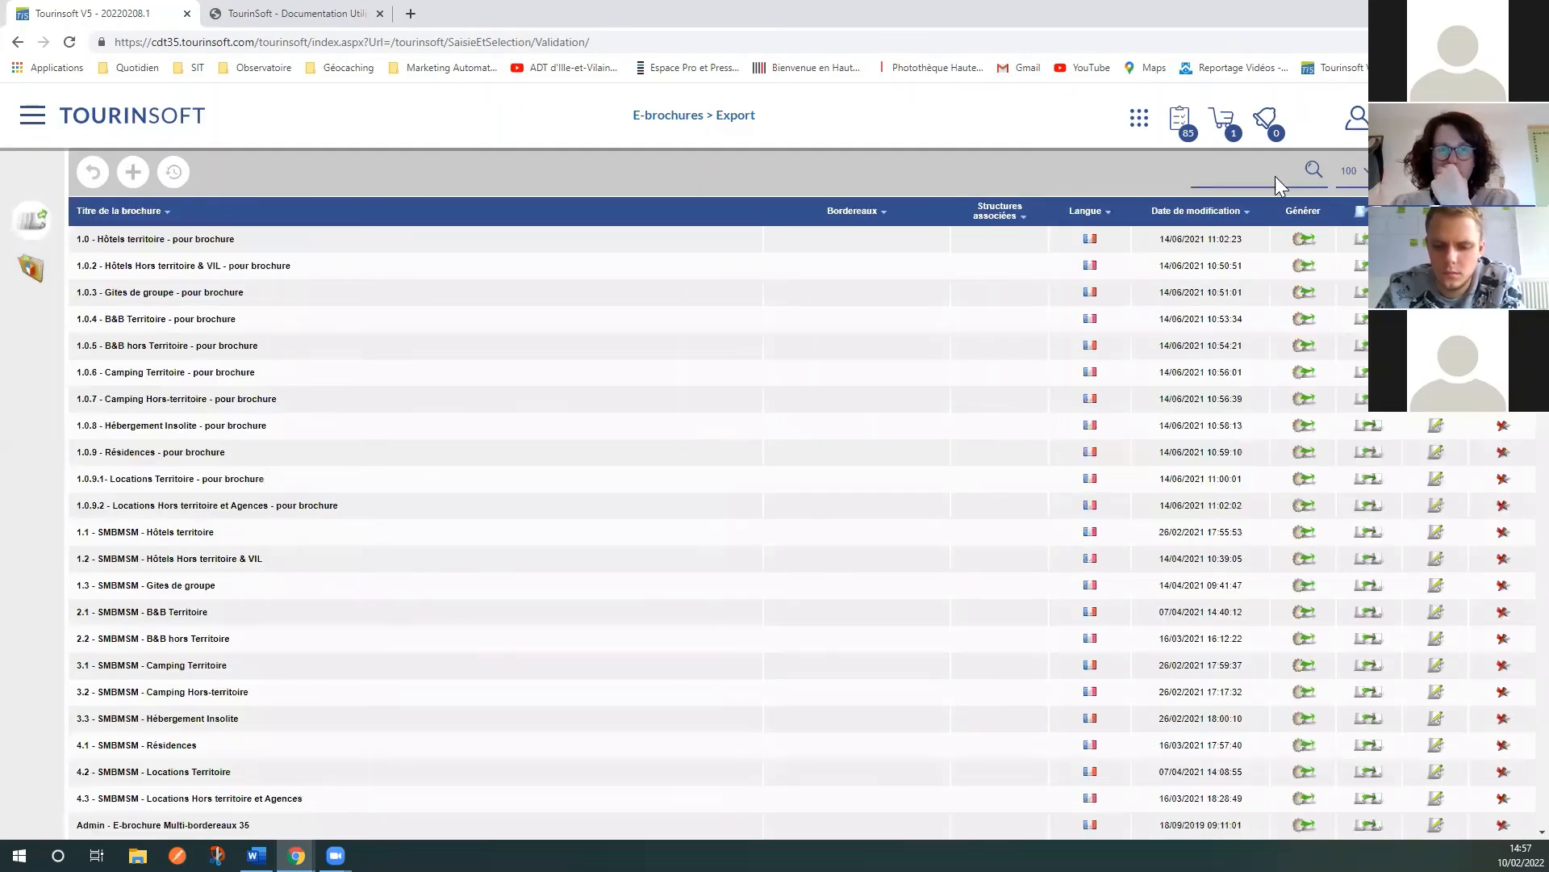
pyautogui.click(1260, 175)
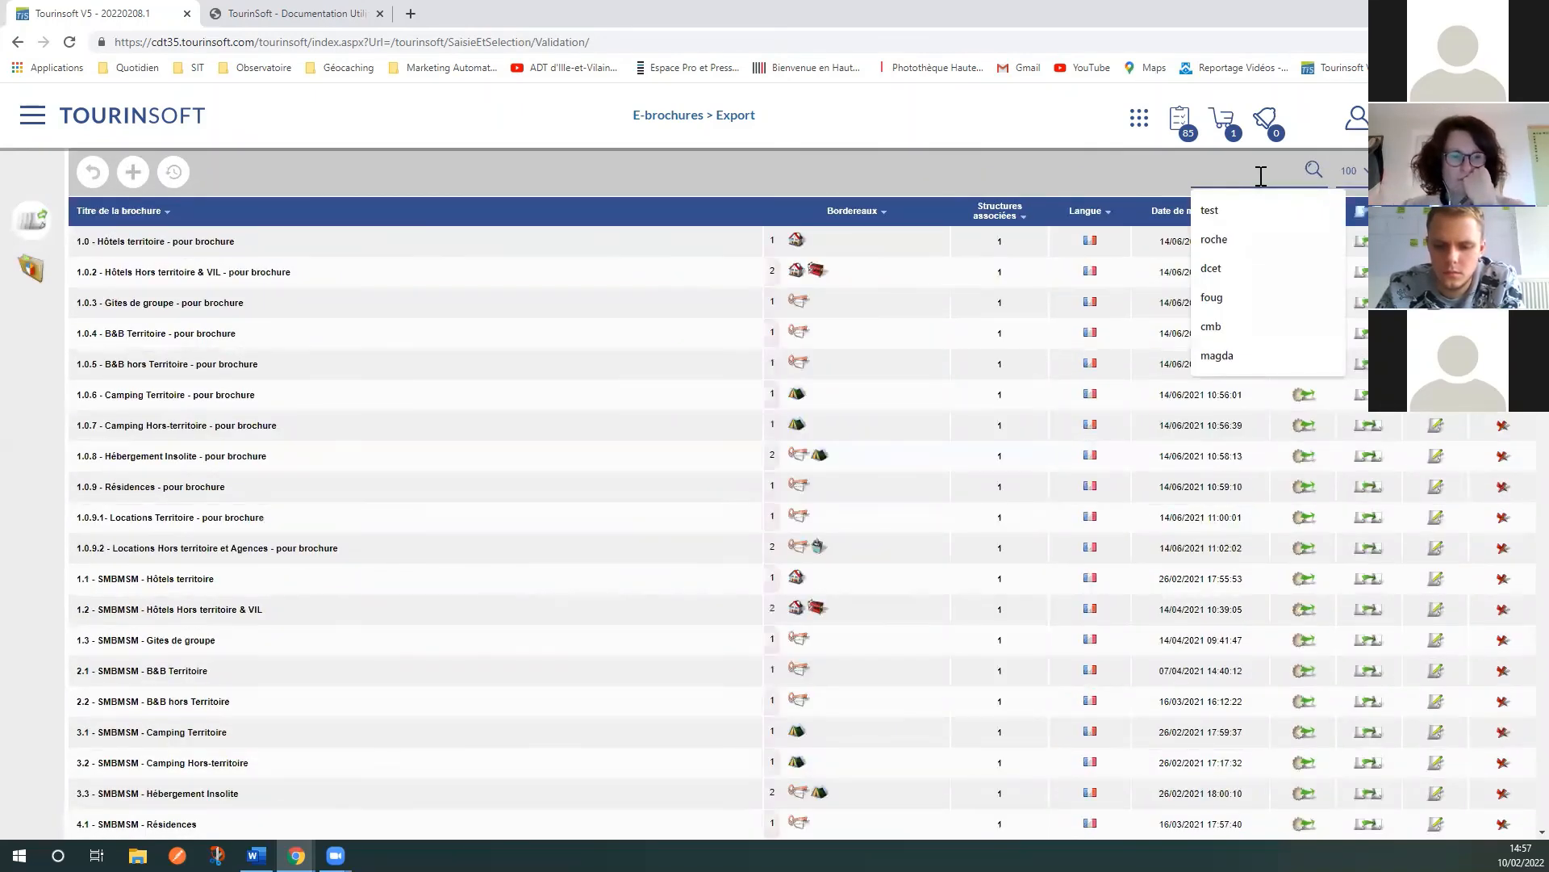
pyautogui.write('TEST')
pyautogui.click(1327, 169)
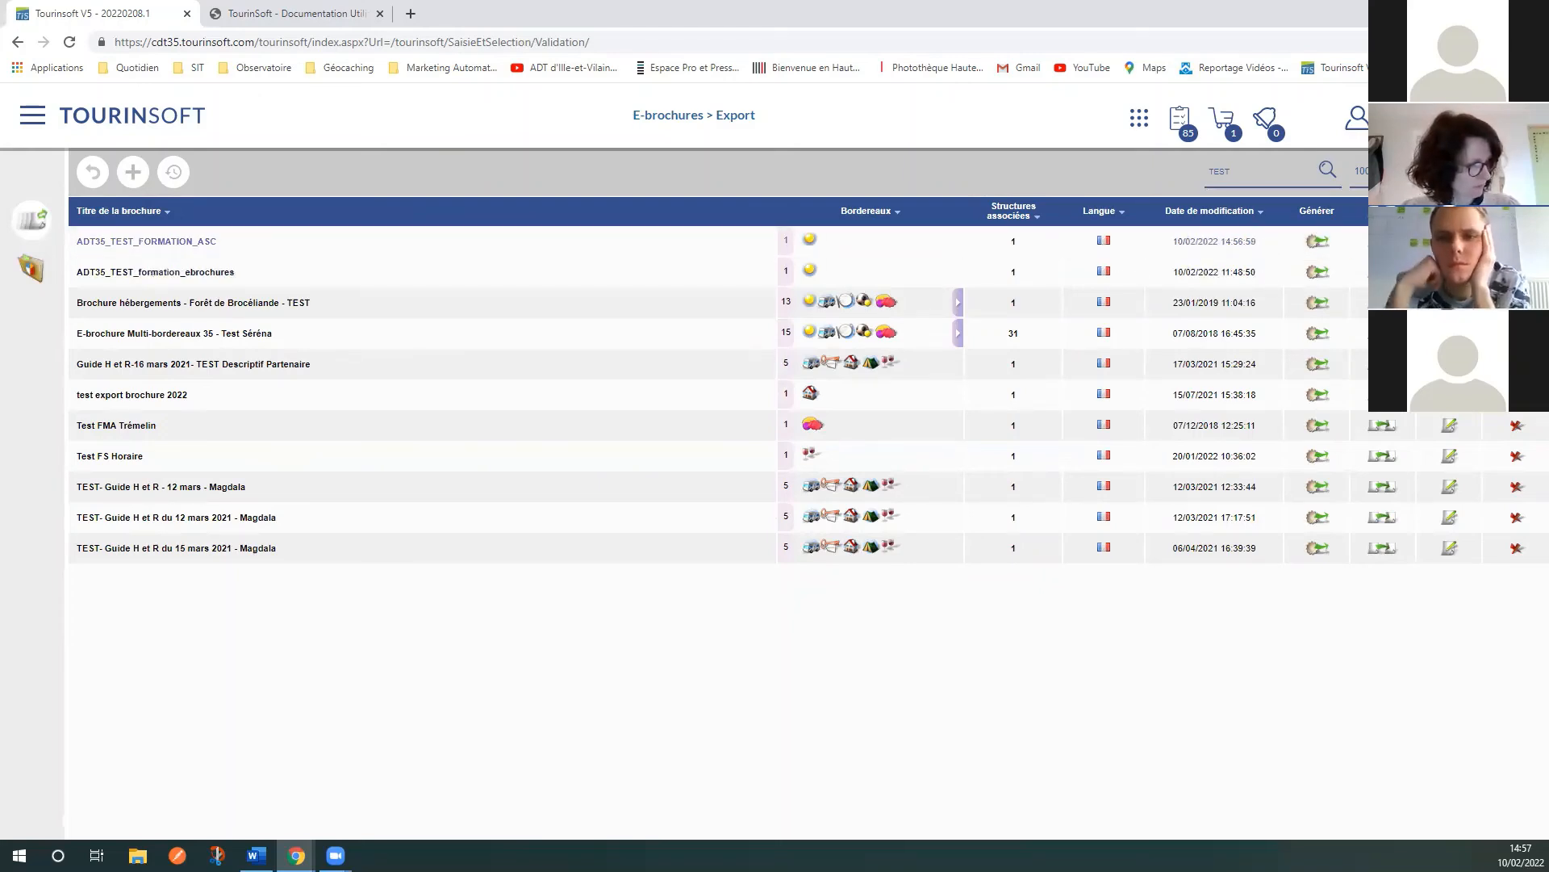
# Step: Open the generation settings of ADT35_TEST_FORMATION_ASC and select the search ADT35_JDL2022_Sollicitation as its data source
pyautogui.click(1315, 241)
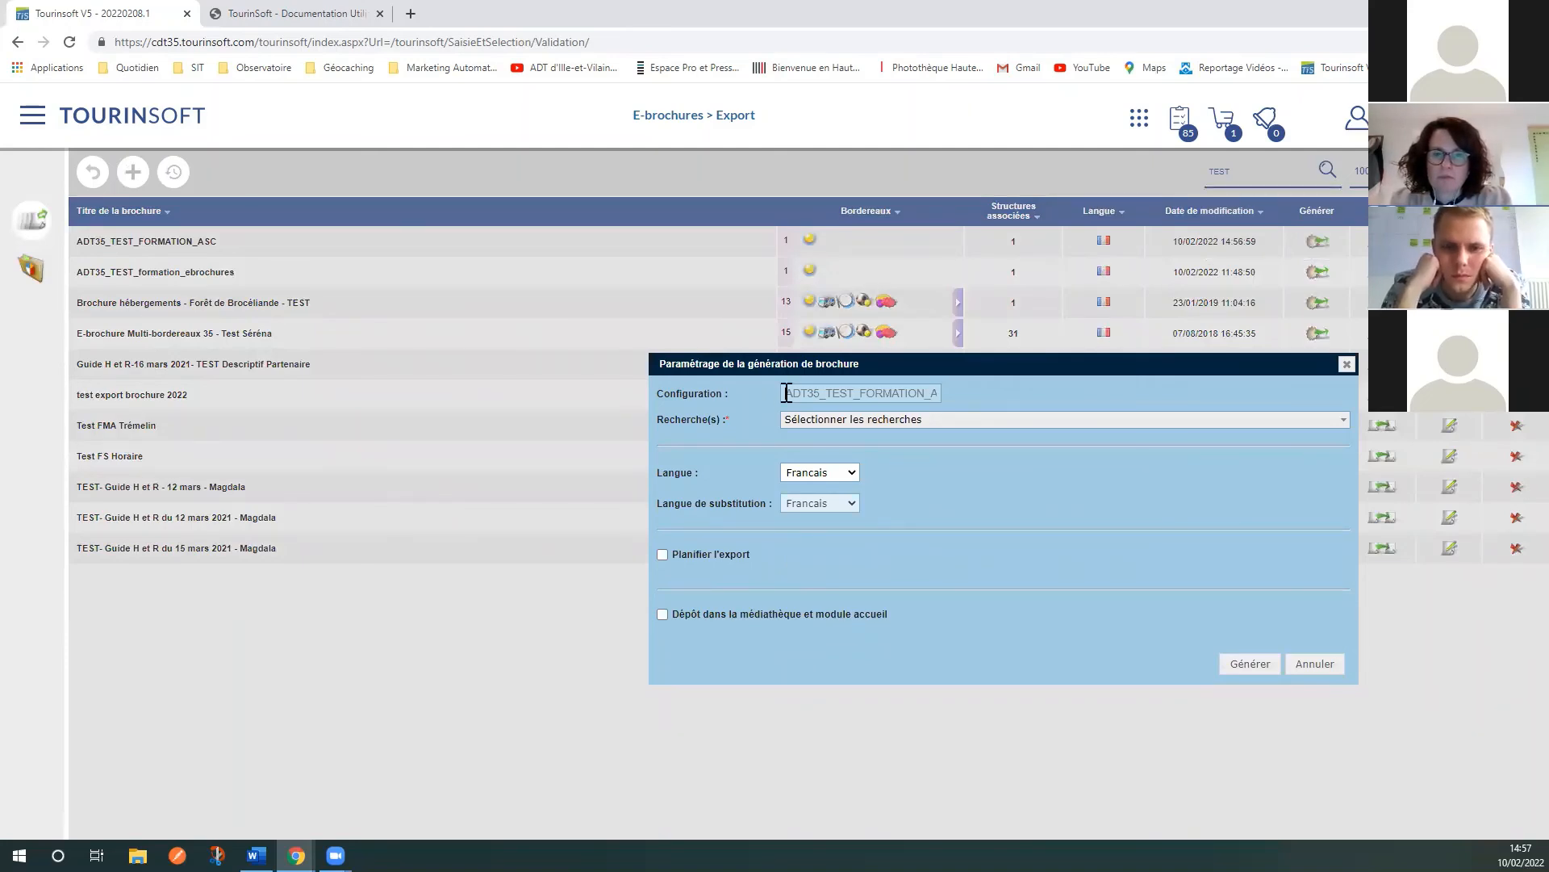
pyautogui.click(932, 419)
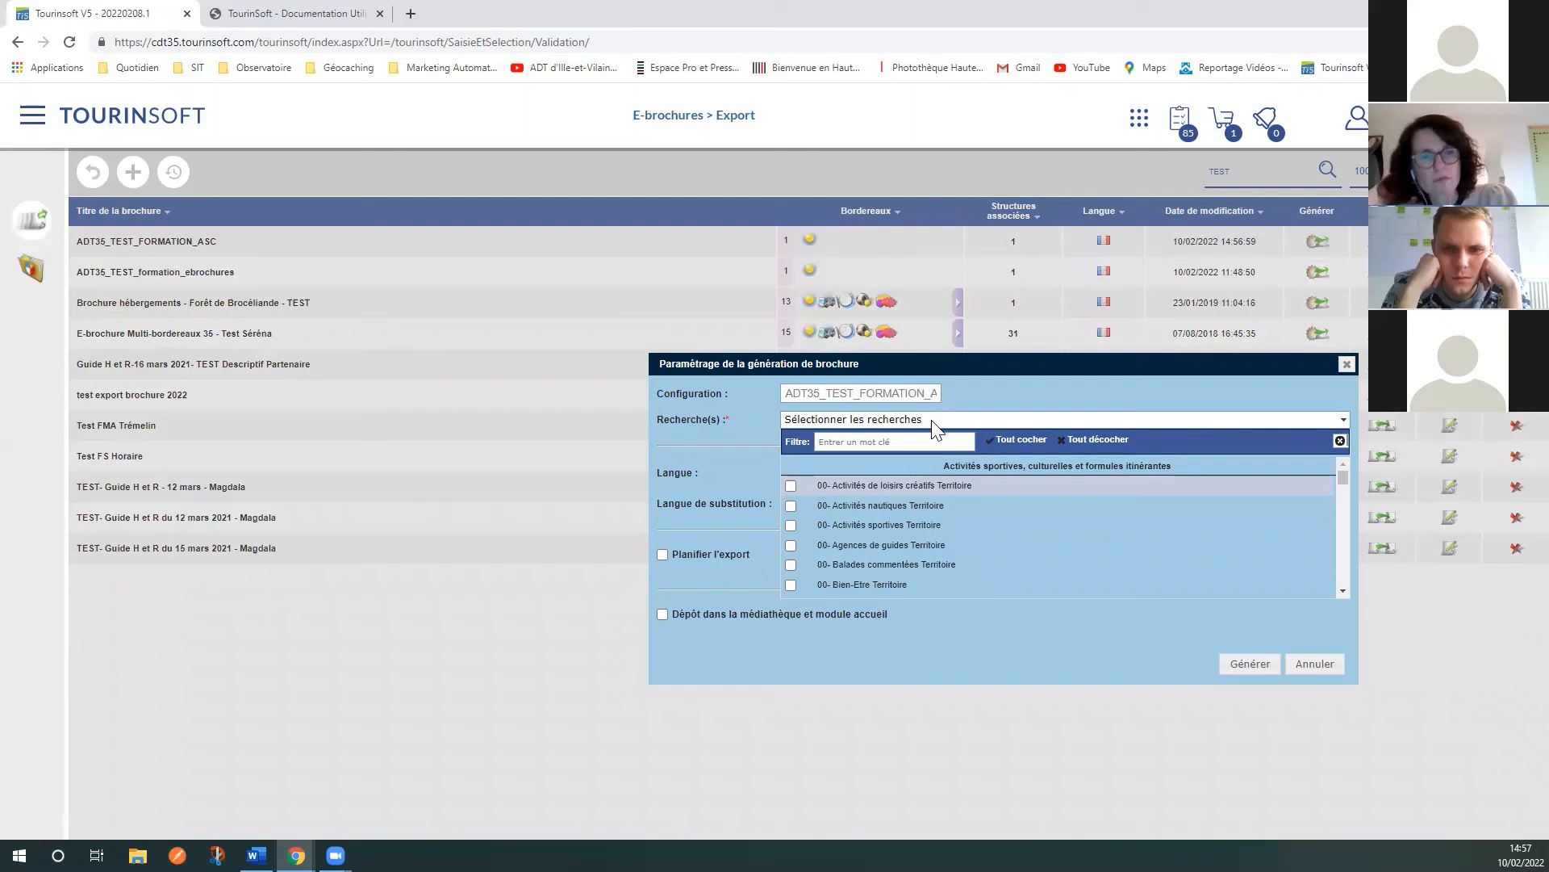
pyautogui.scroll(-1, 980, 526)
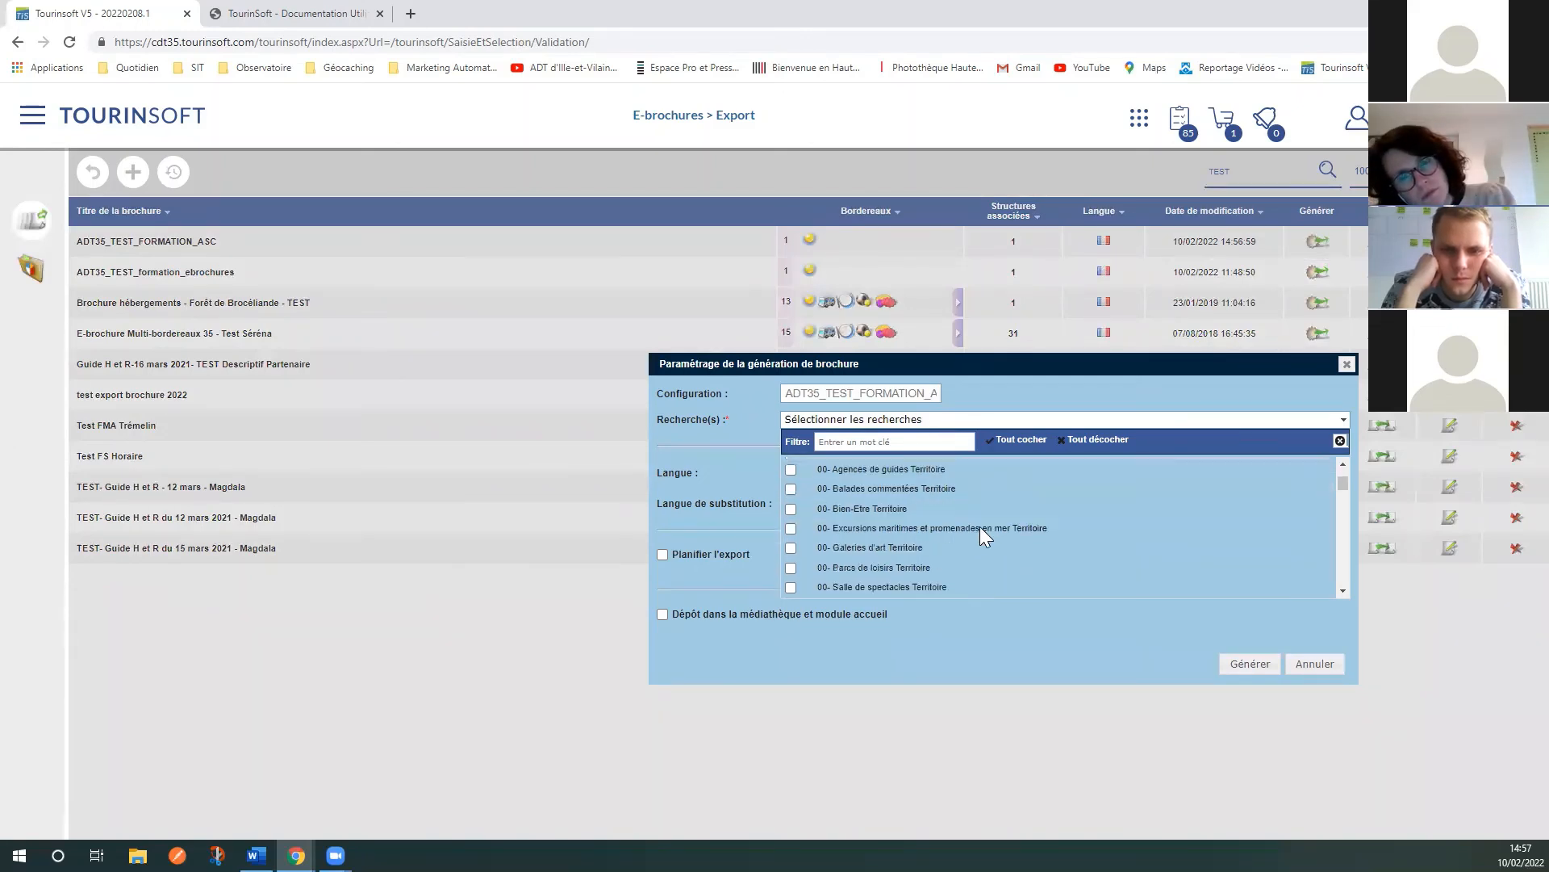
pyautogui.scroll(-5, 981, 529)
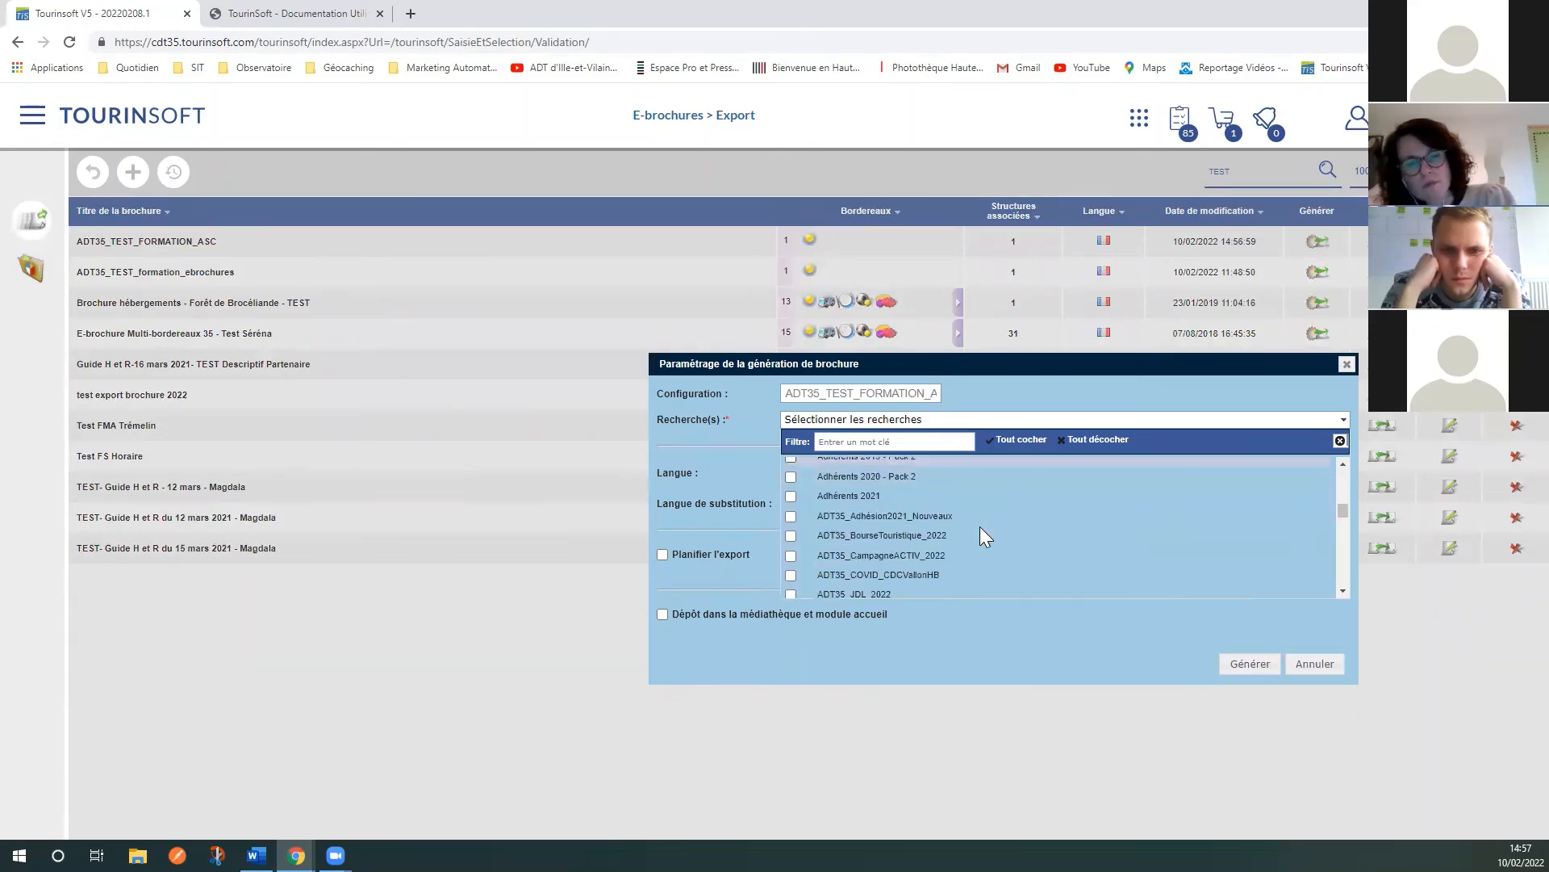
pyautogui.scroll(-3, 980, 526)
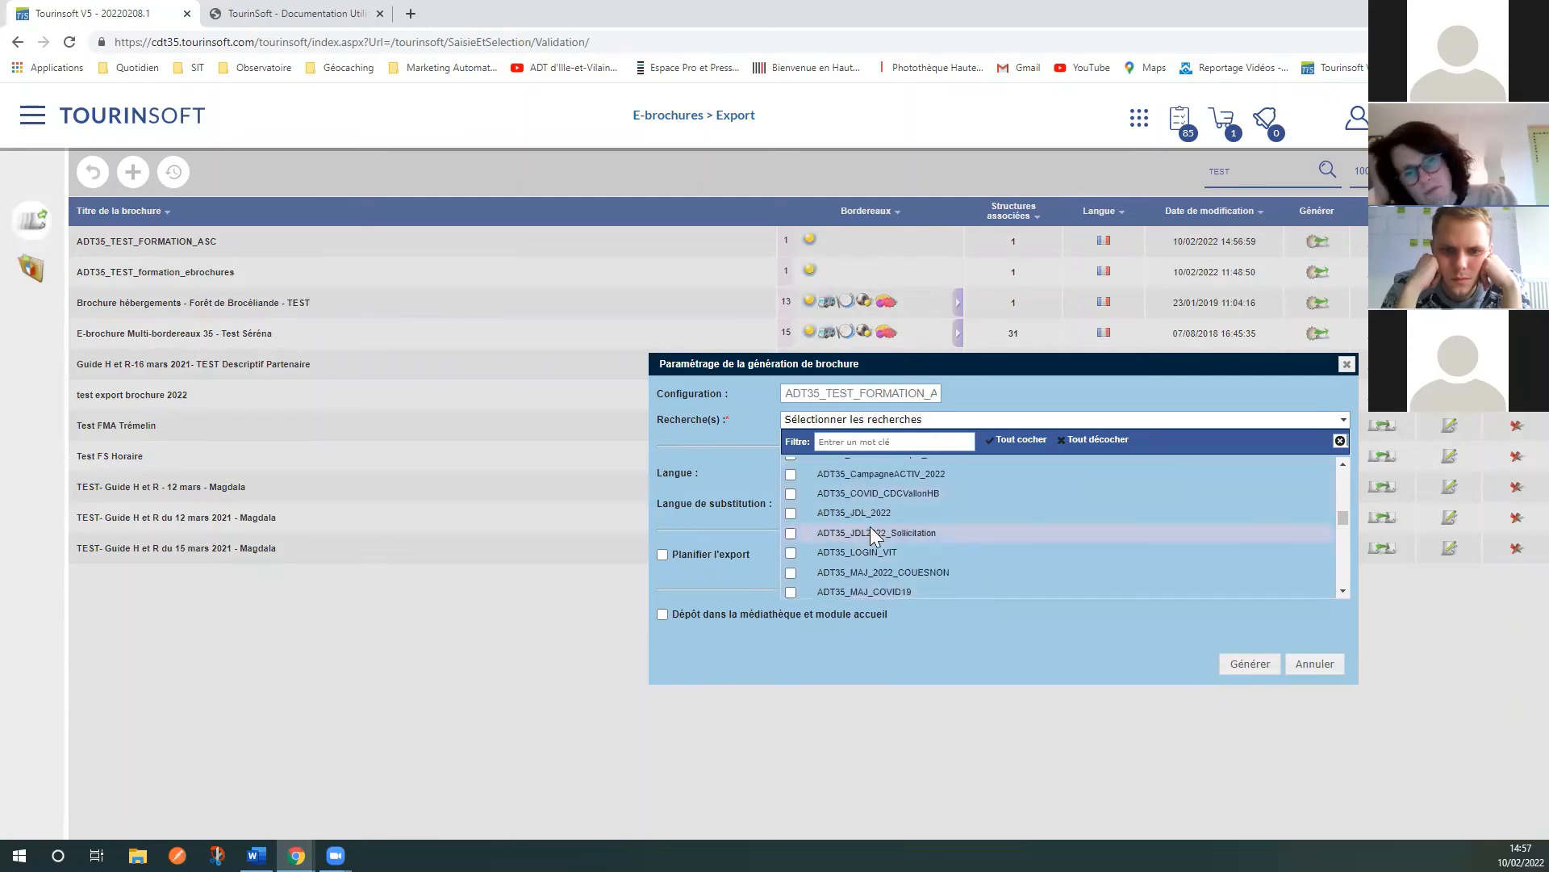
pyautogui.click(860, 528)
pyautogui.click(1041, 397)
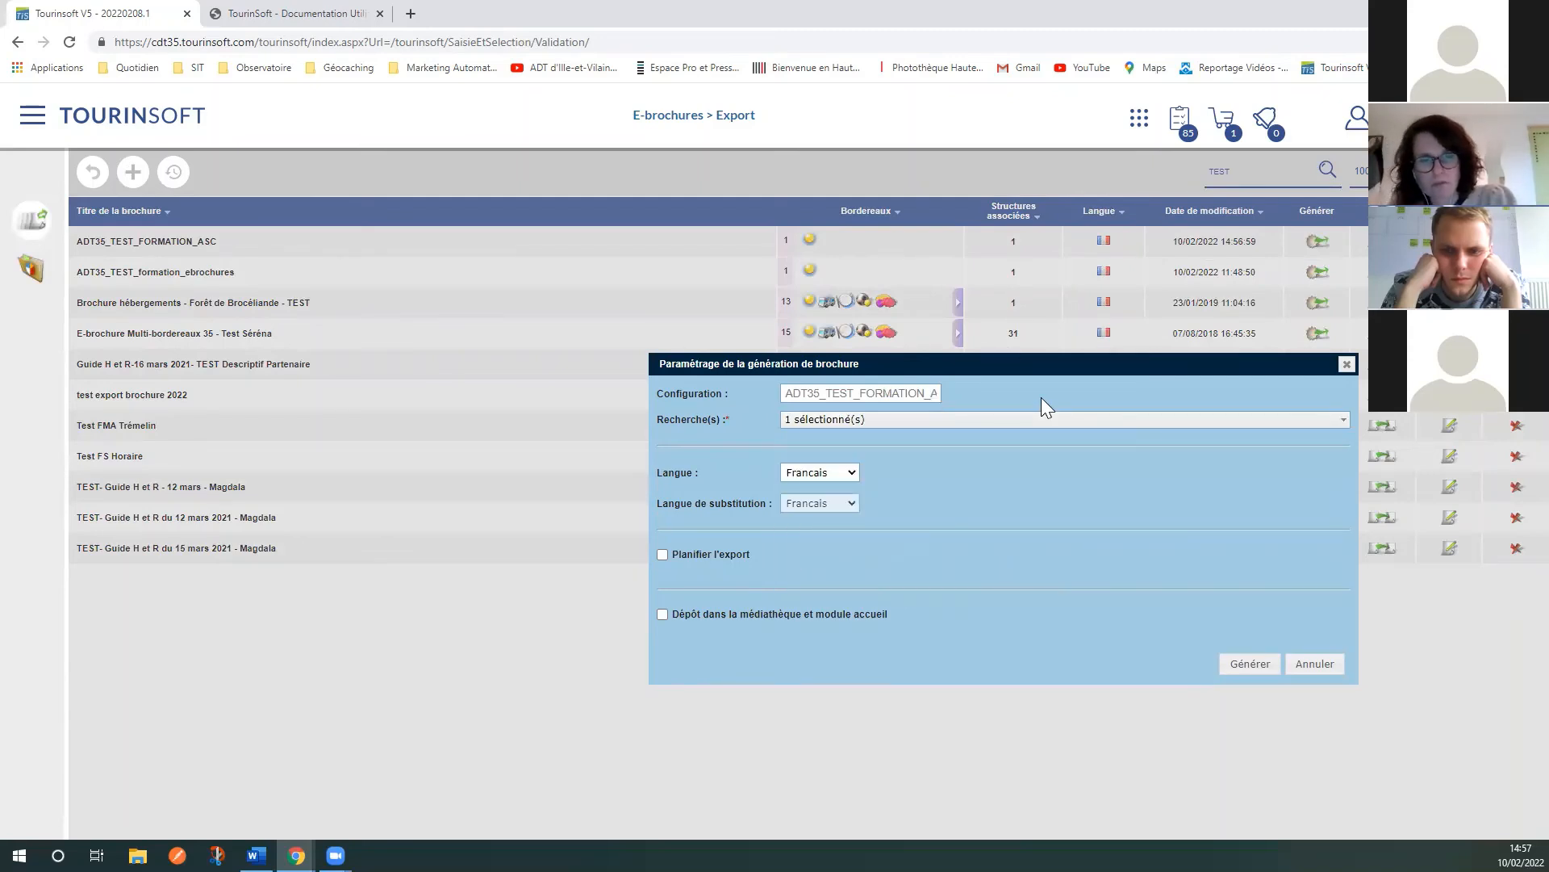
# Step: Display the export scheduling and media library deposit options, and switch both off again
pyautogui.click(662, 555)
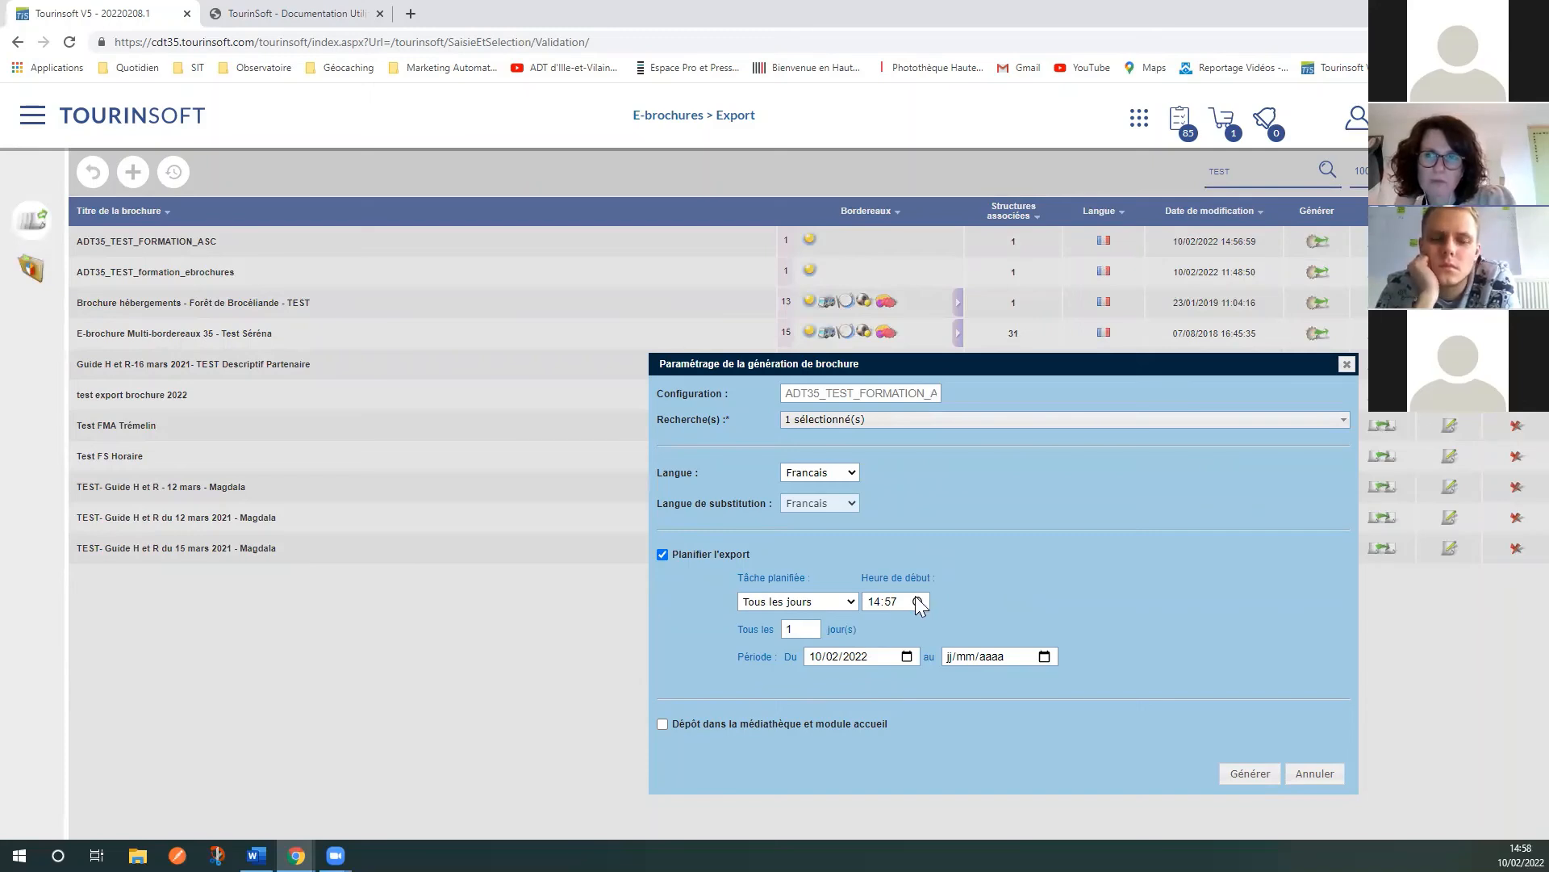
pyautogui.click(852, 607)
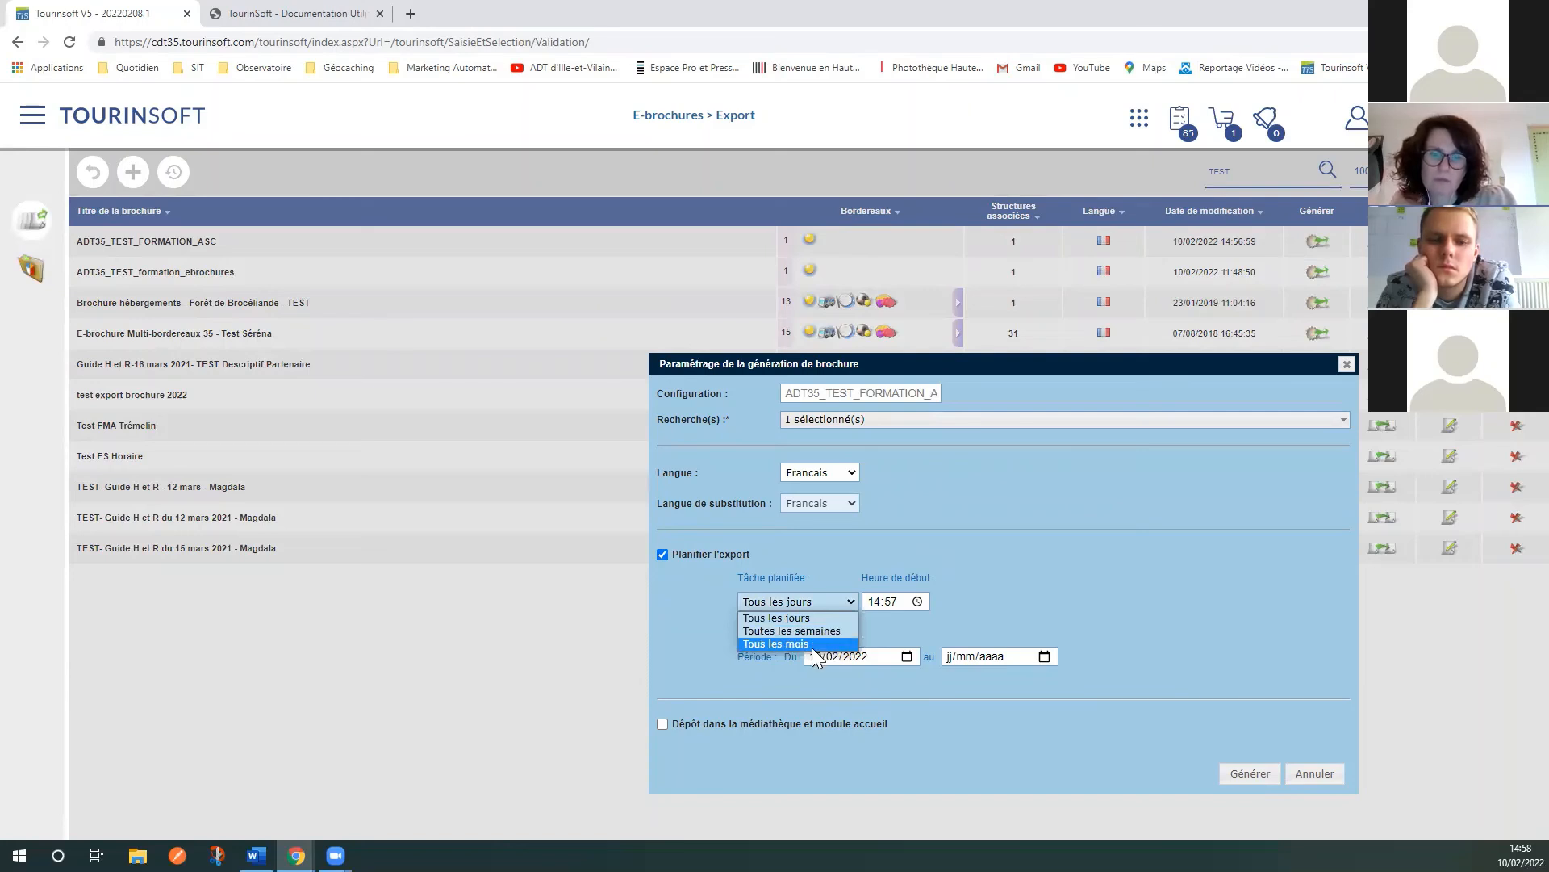
pyautogui.click(1112, 557)
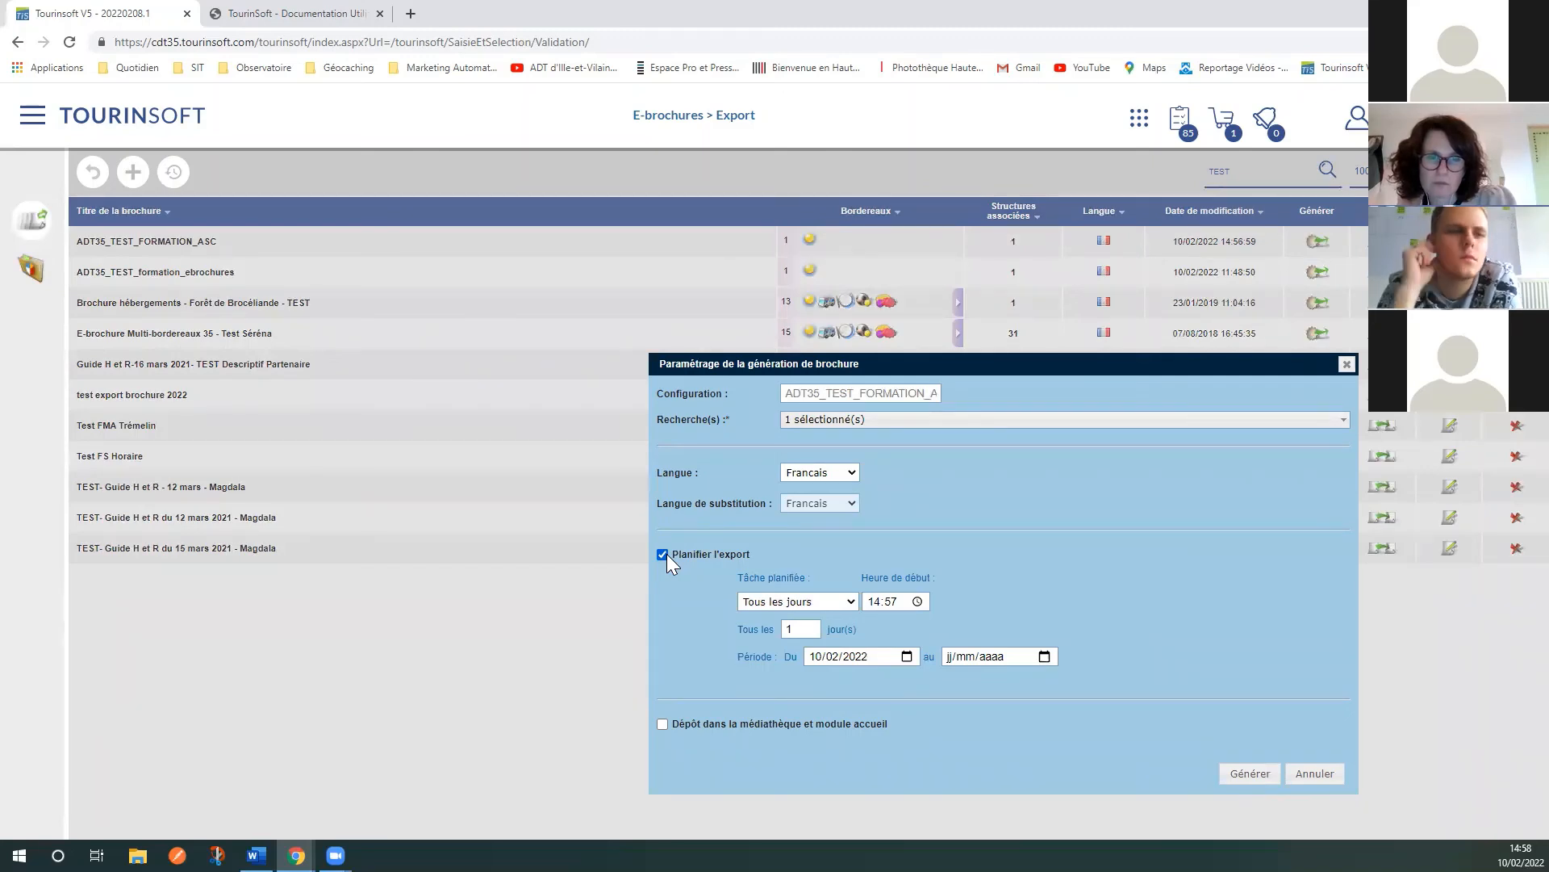
pyautogui.click(663, 723)
pyautogui.scroll(-1, 957, 726)
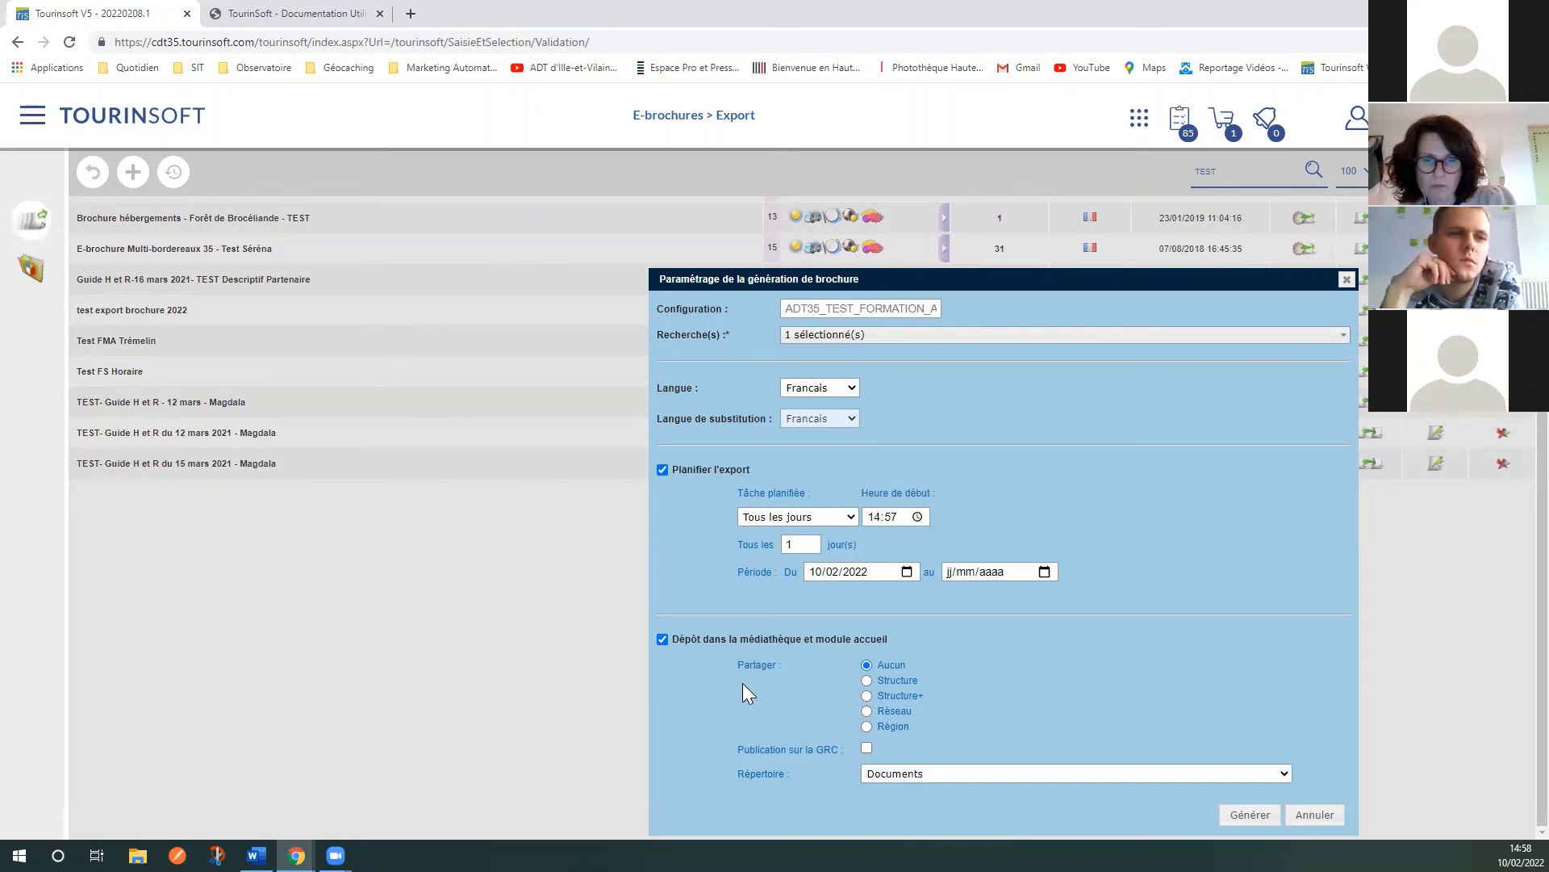
pyautogui.click(663, 471)
pyautogui.click(663, 613)
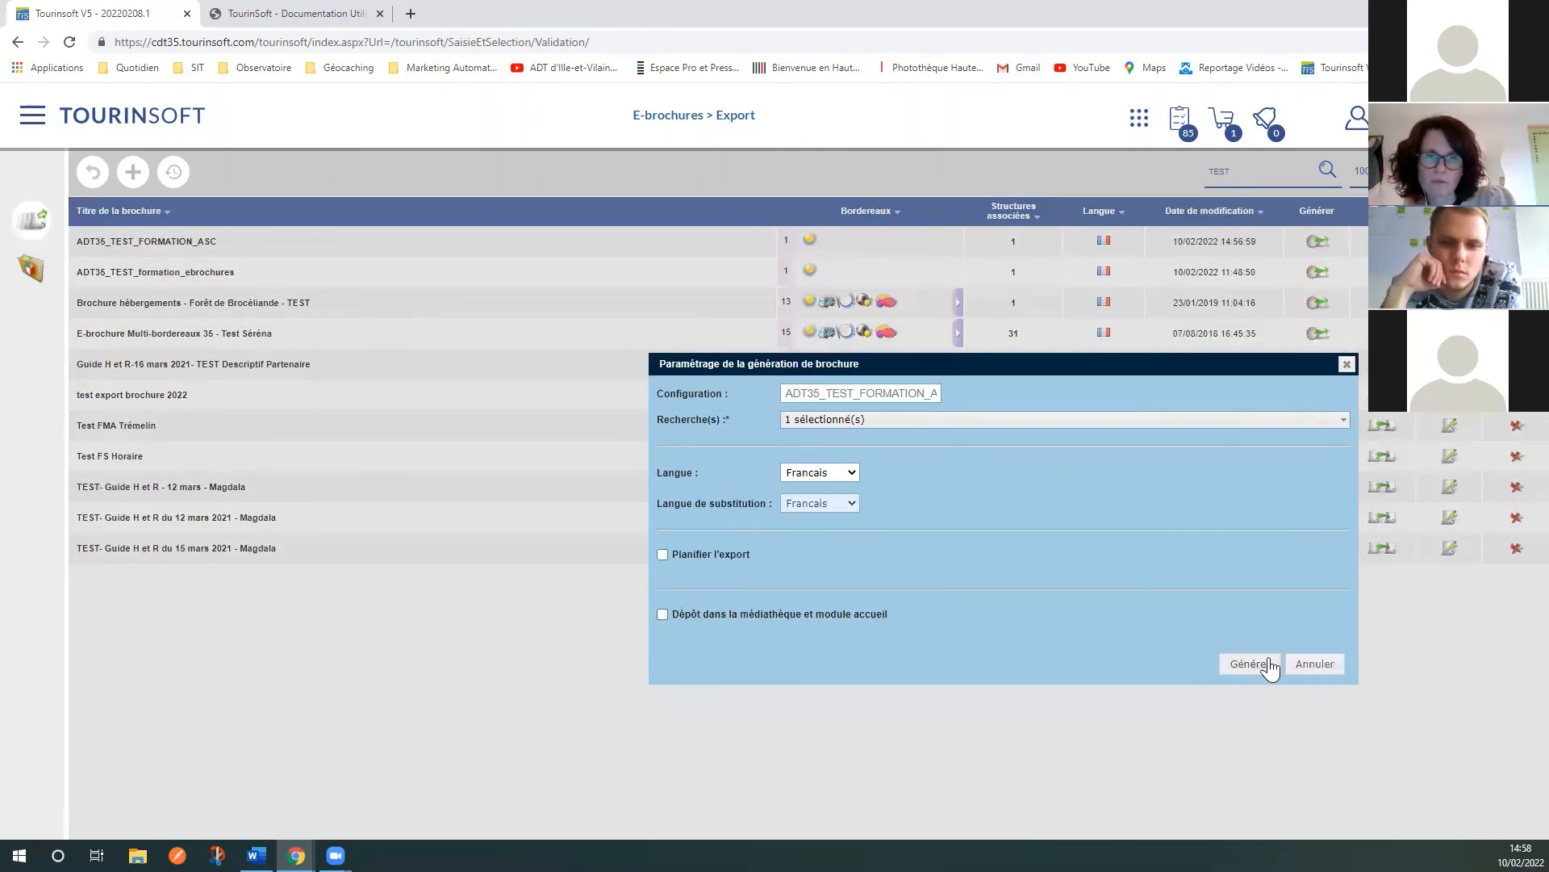
# Step: Generate the brochure, and download and open its PDF from the export history
pyautogui.click(1269, 667)
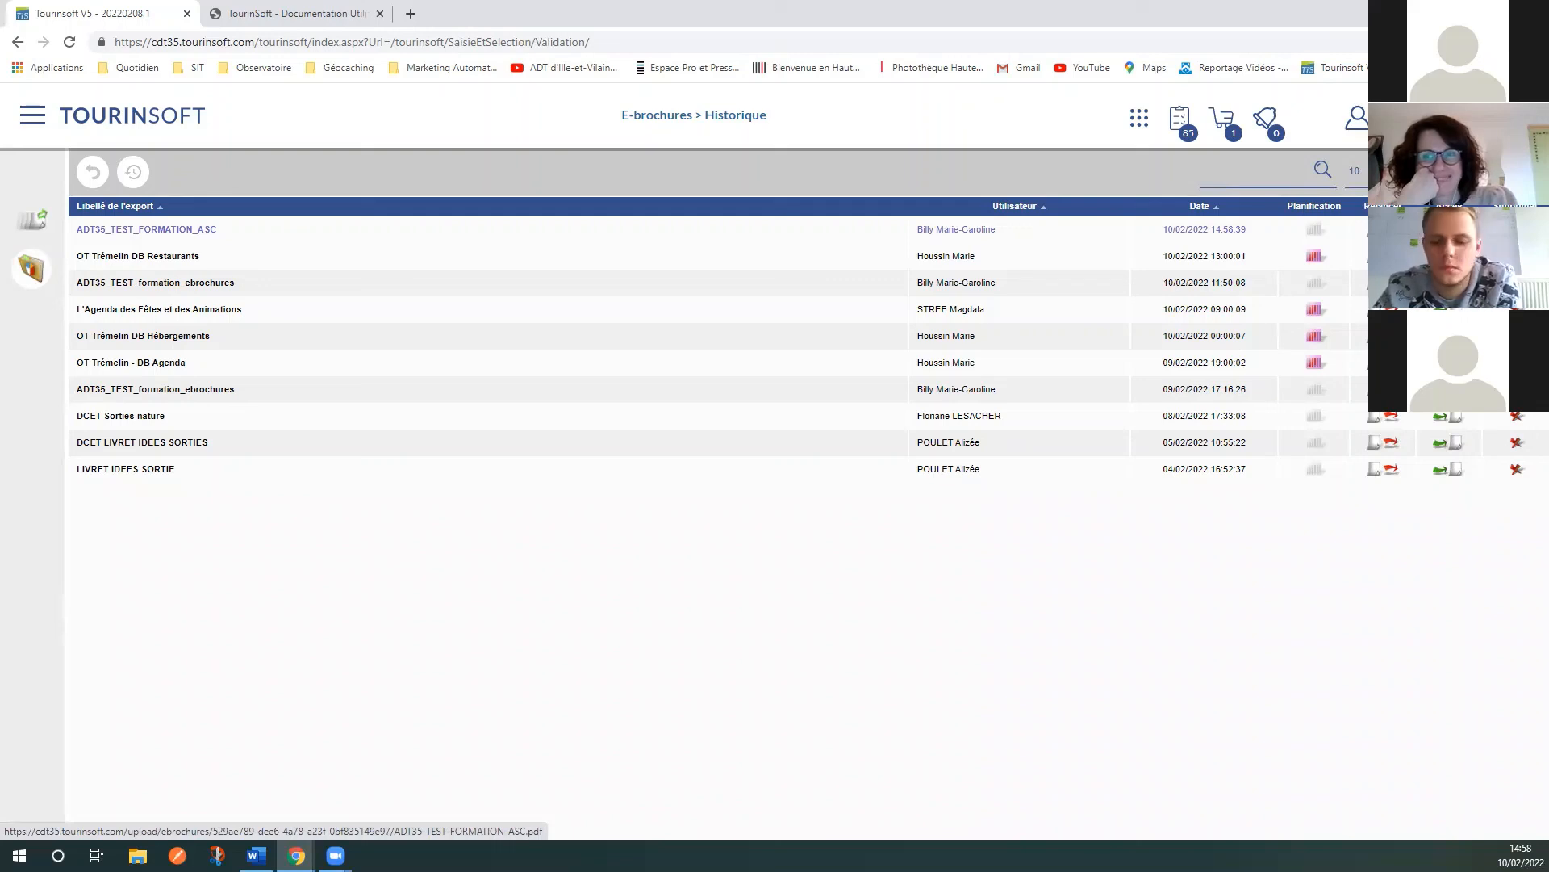
pyautogui.click(146, 229)
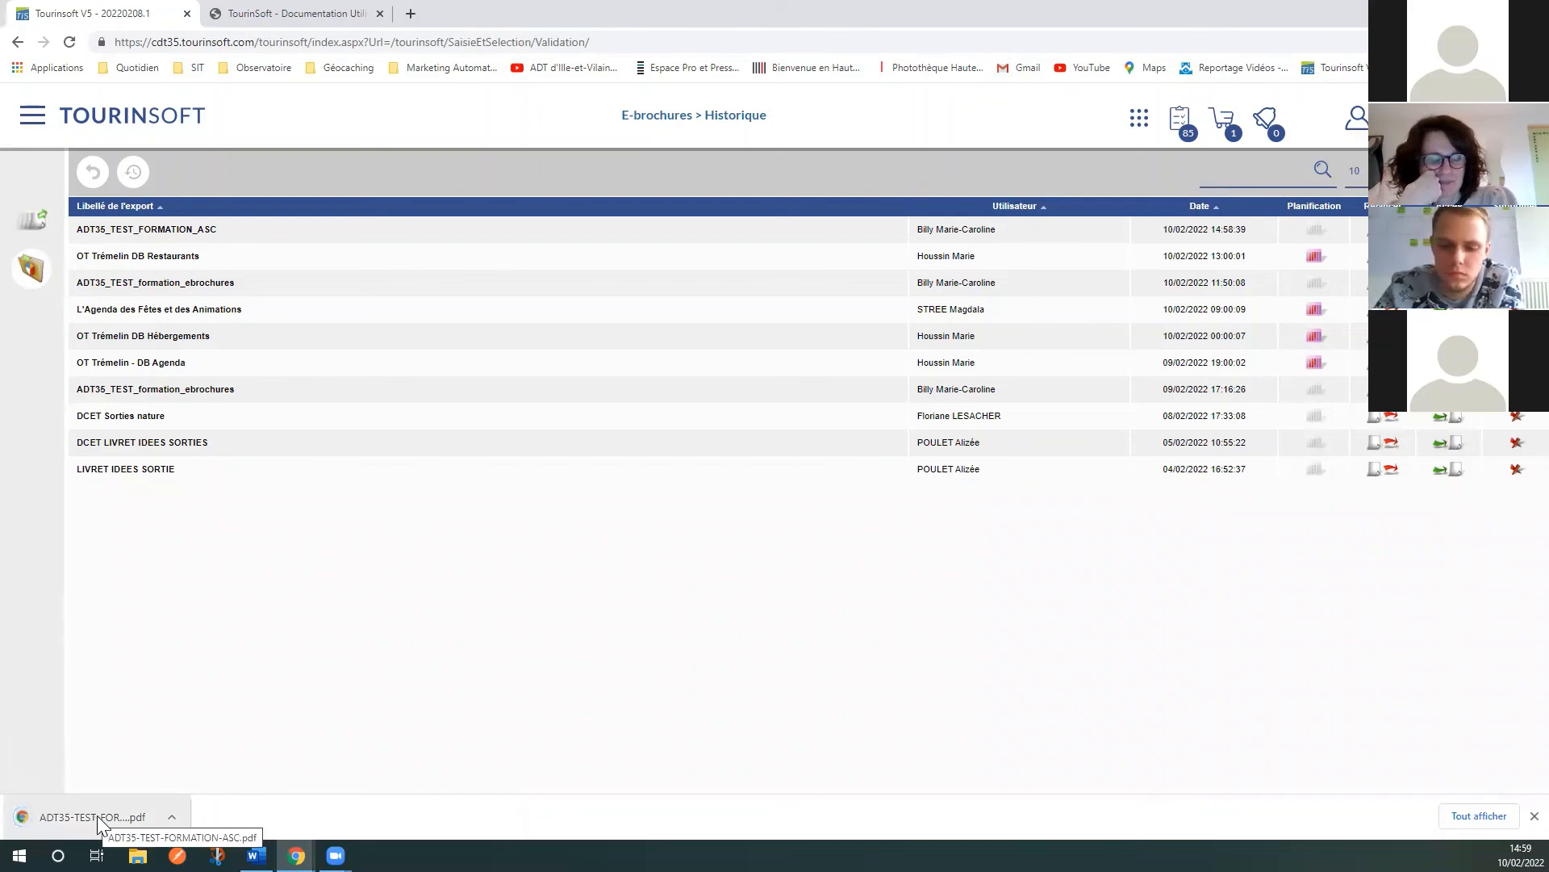
pyautogui.click(55, 820)
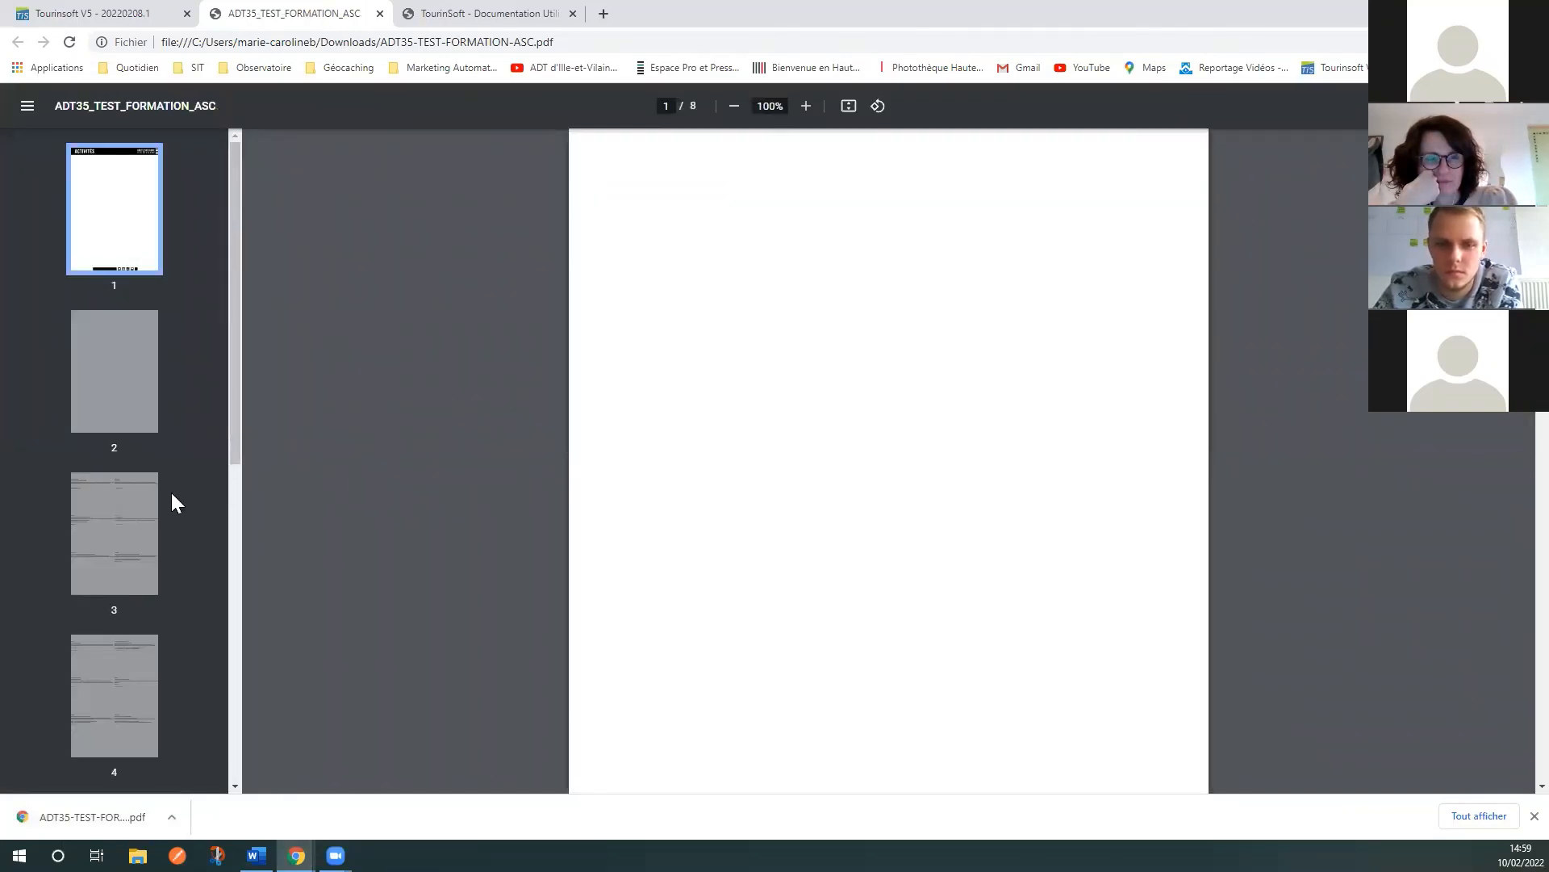
# Step: Examine the generated PDF from the listings on page 3 through to the back cover, and close it
pyautogui.click(117, 523)
pyautogui.scroll(3, 661, 577)
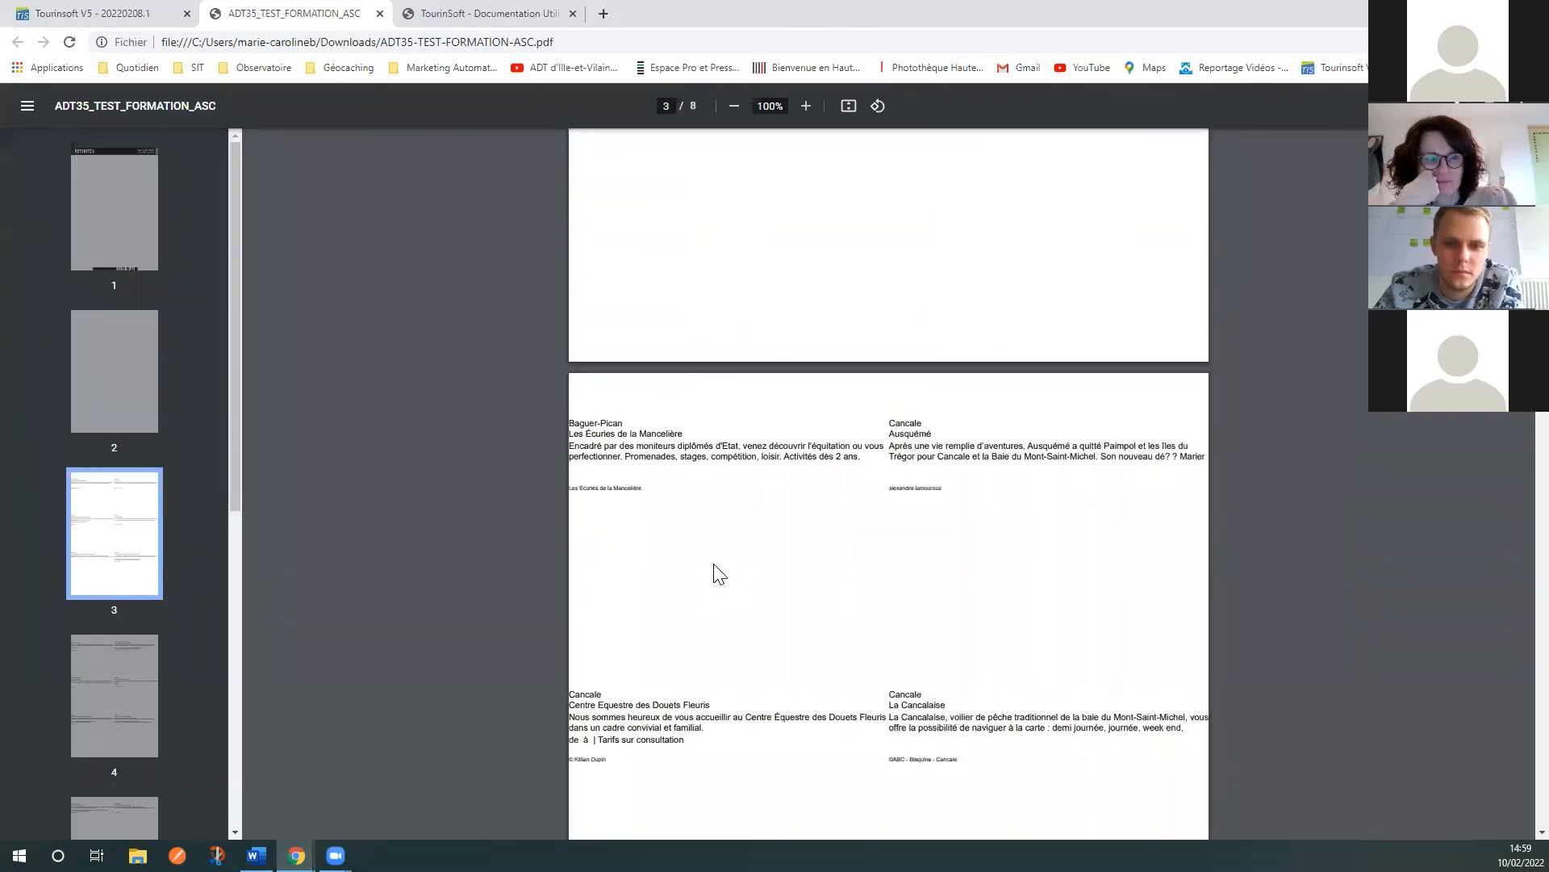
pyautogui.scroll(-4, 775, 573)
pyautogui.scroll(-10, 936, 484)
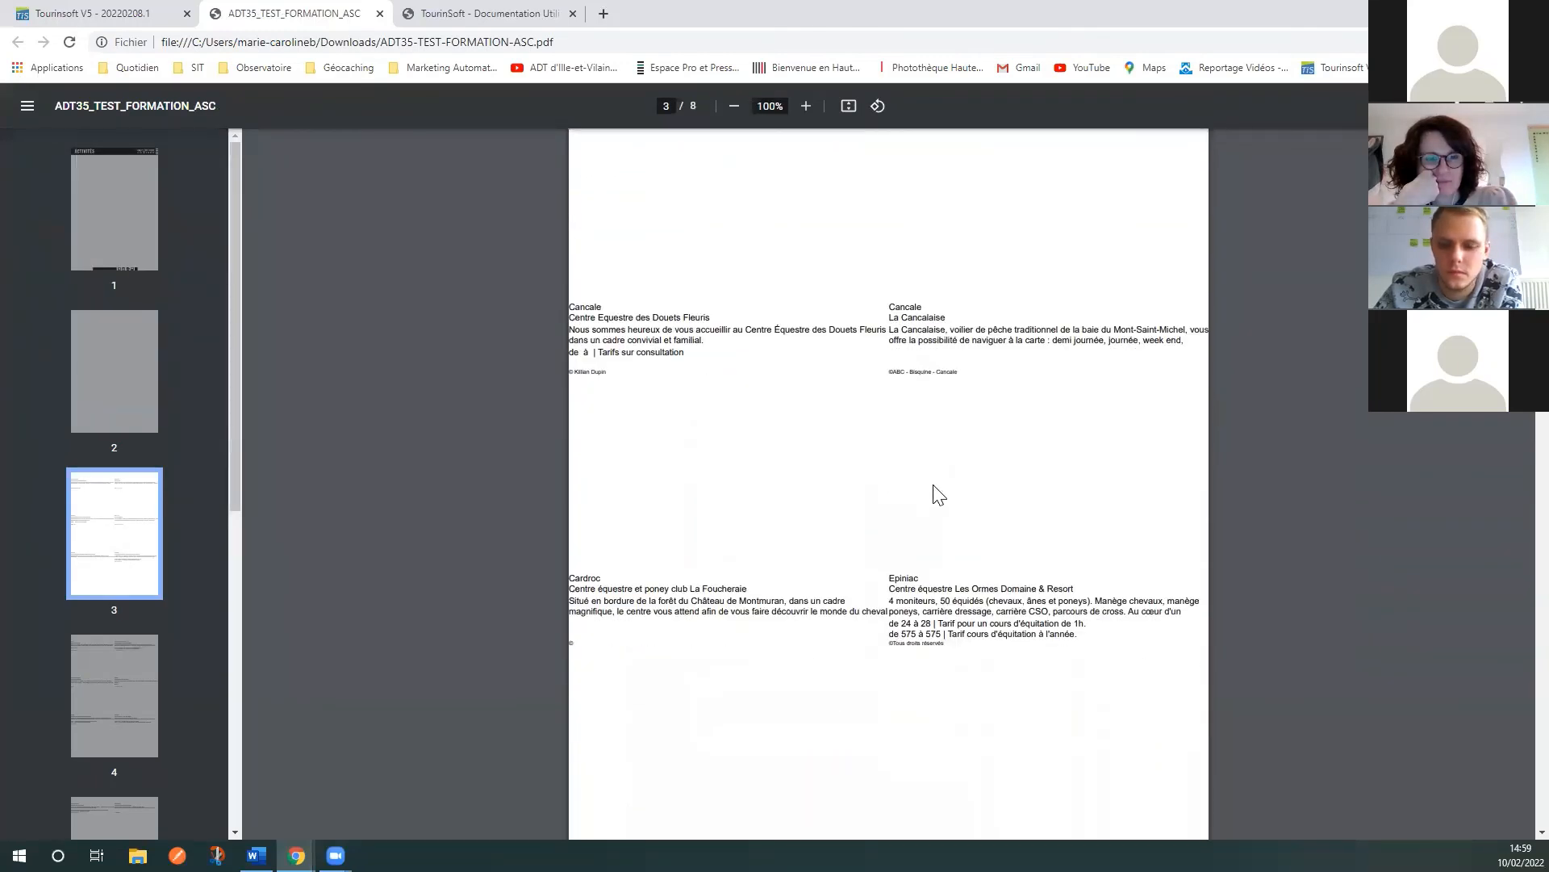
pyautogui.scroll(-20, 952, 498)
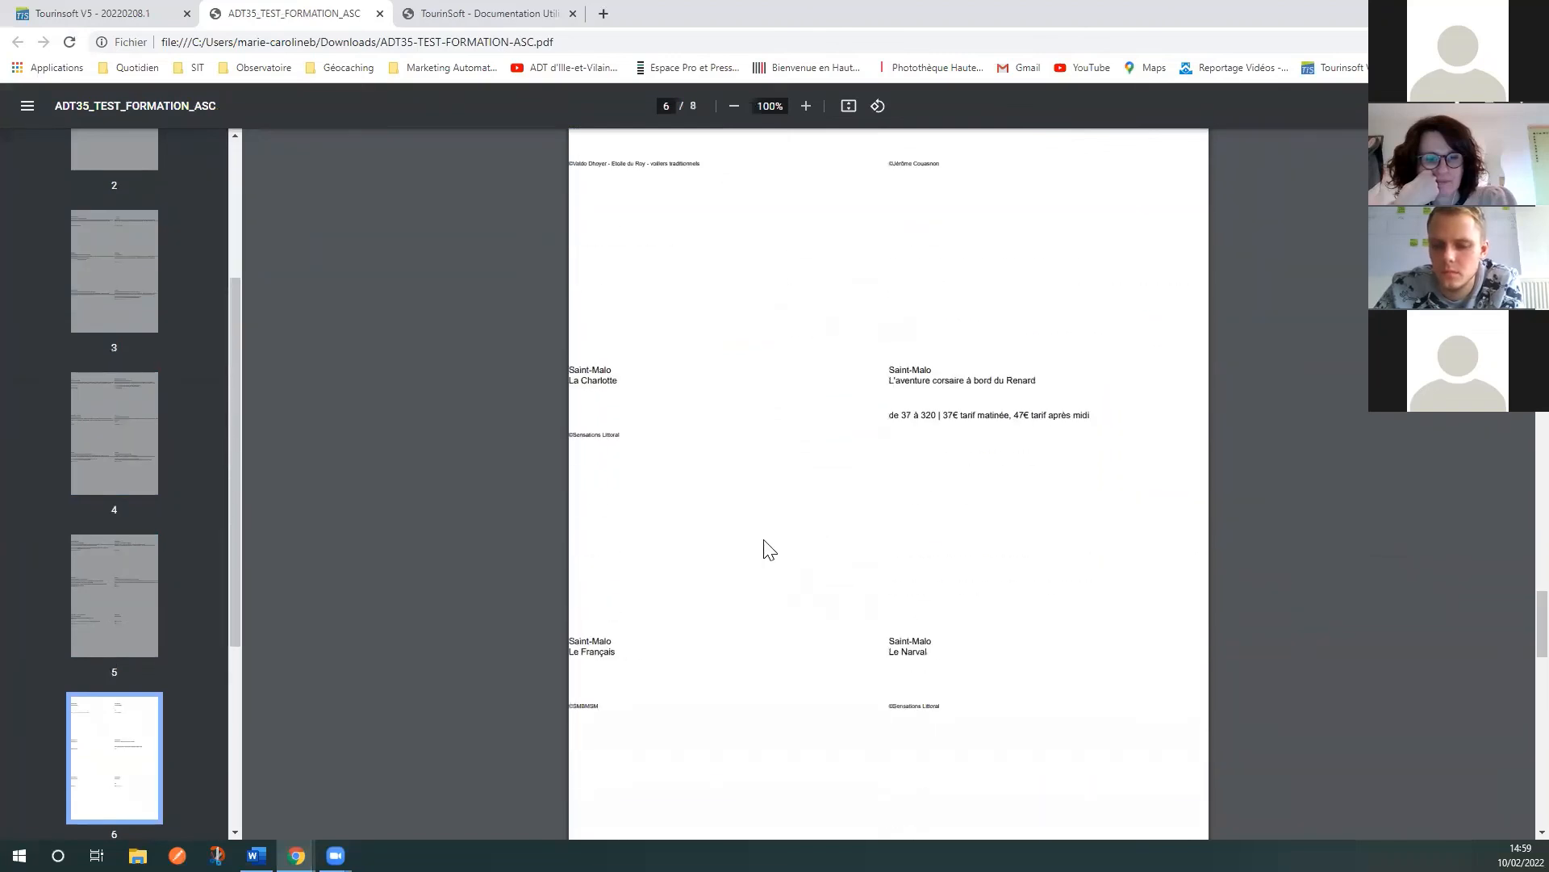
pyautogui.scroll(-6, 766, 549)
pyautogui.scroll(-10, 864, 522)
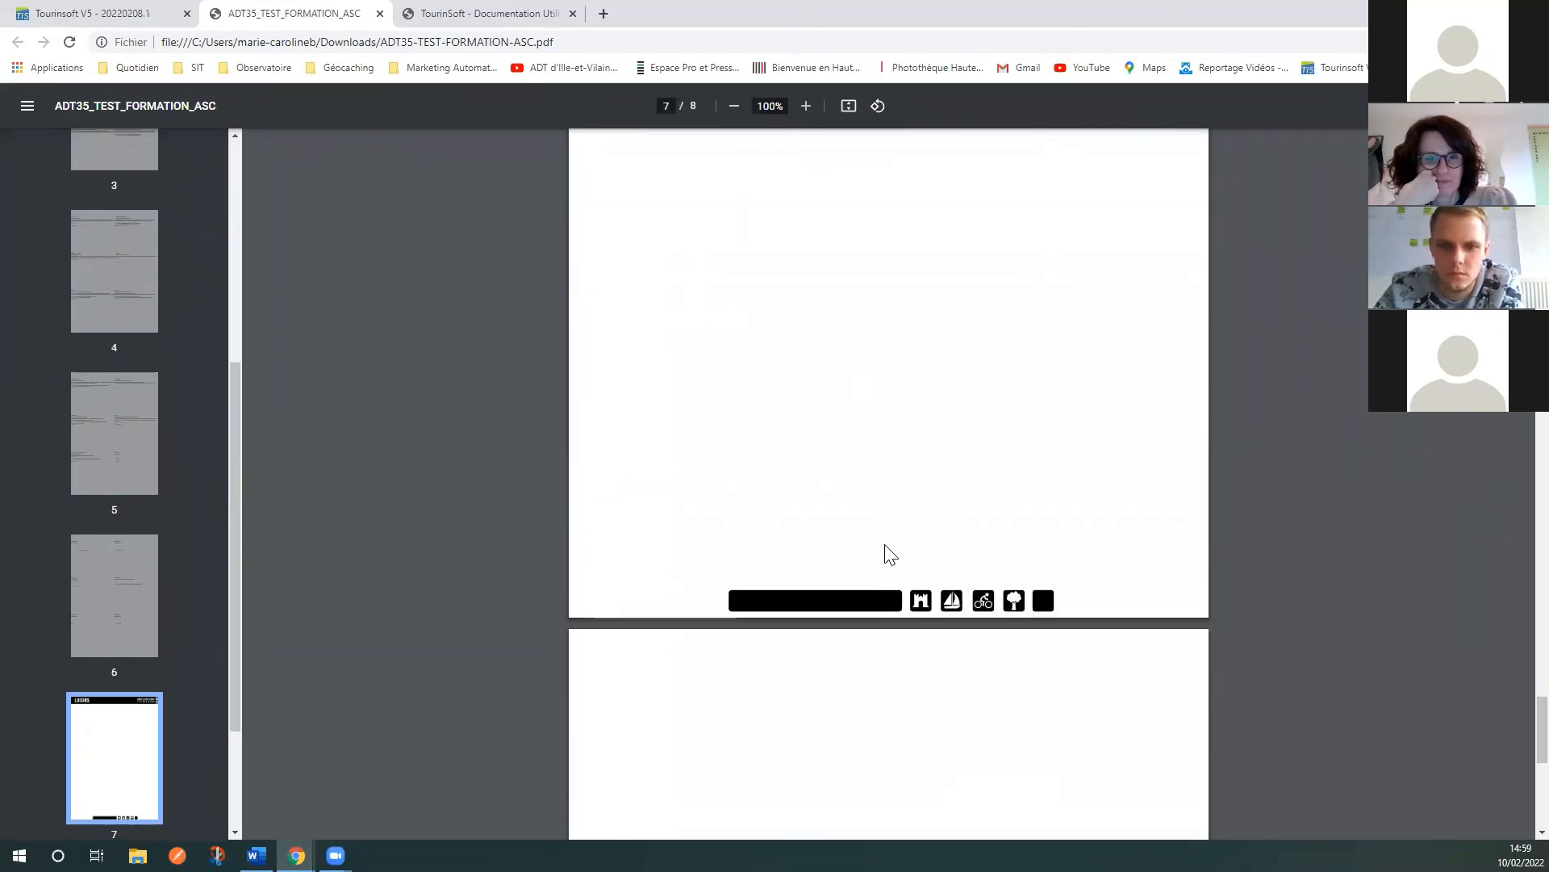
pyautogui.scroll(-6, 892, 553)
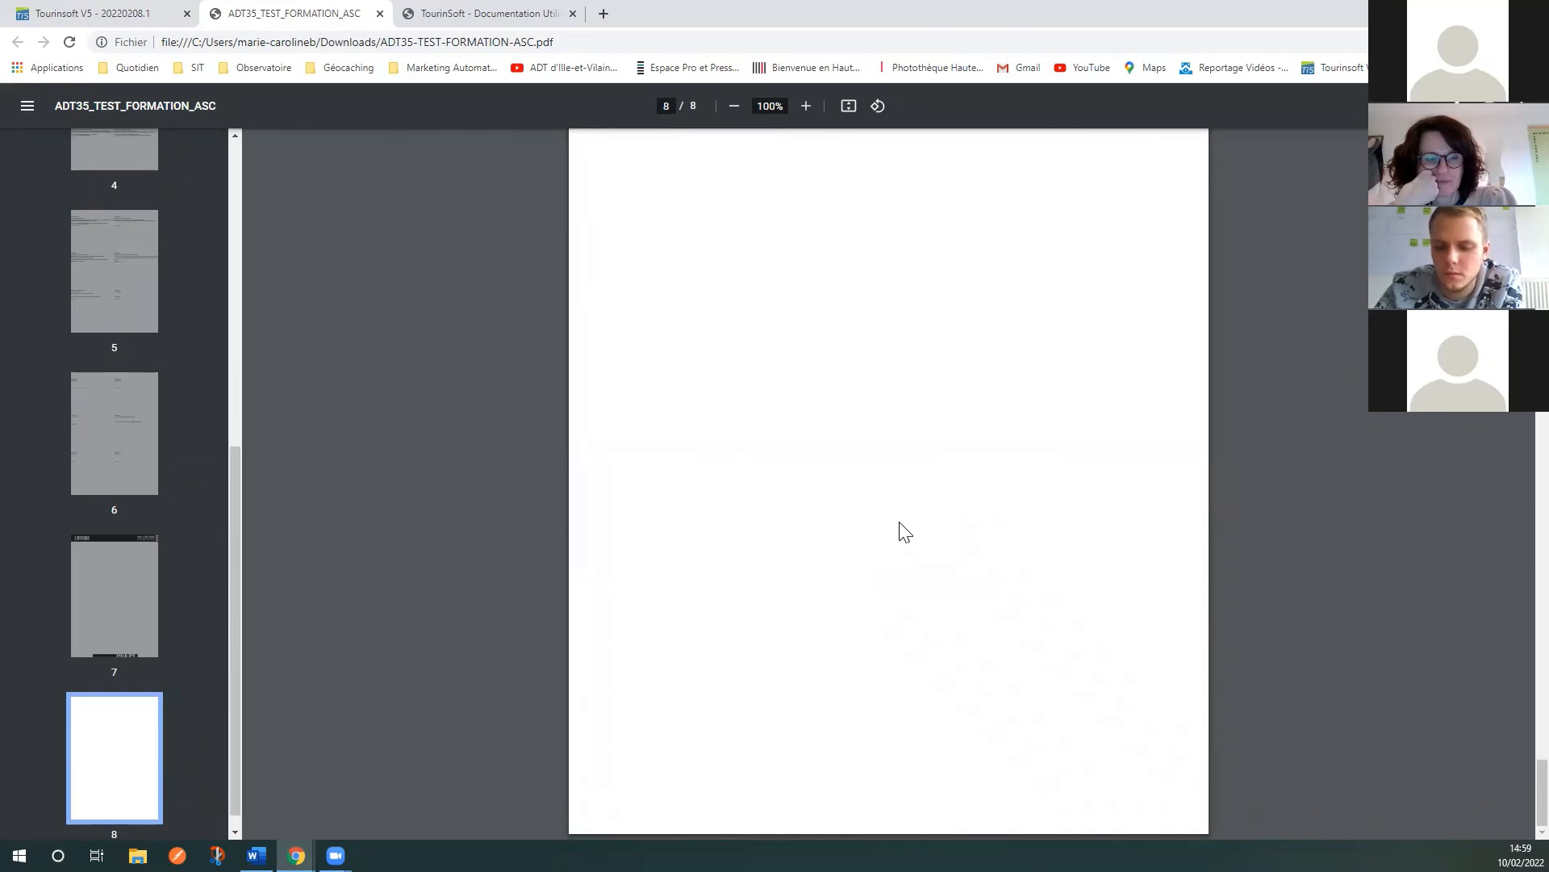
pyautogui.scroll(3, 900, 524)
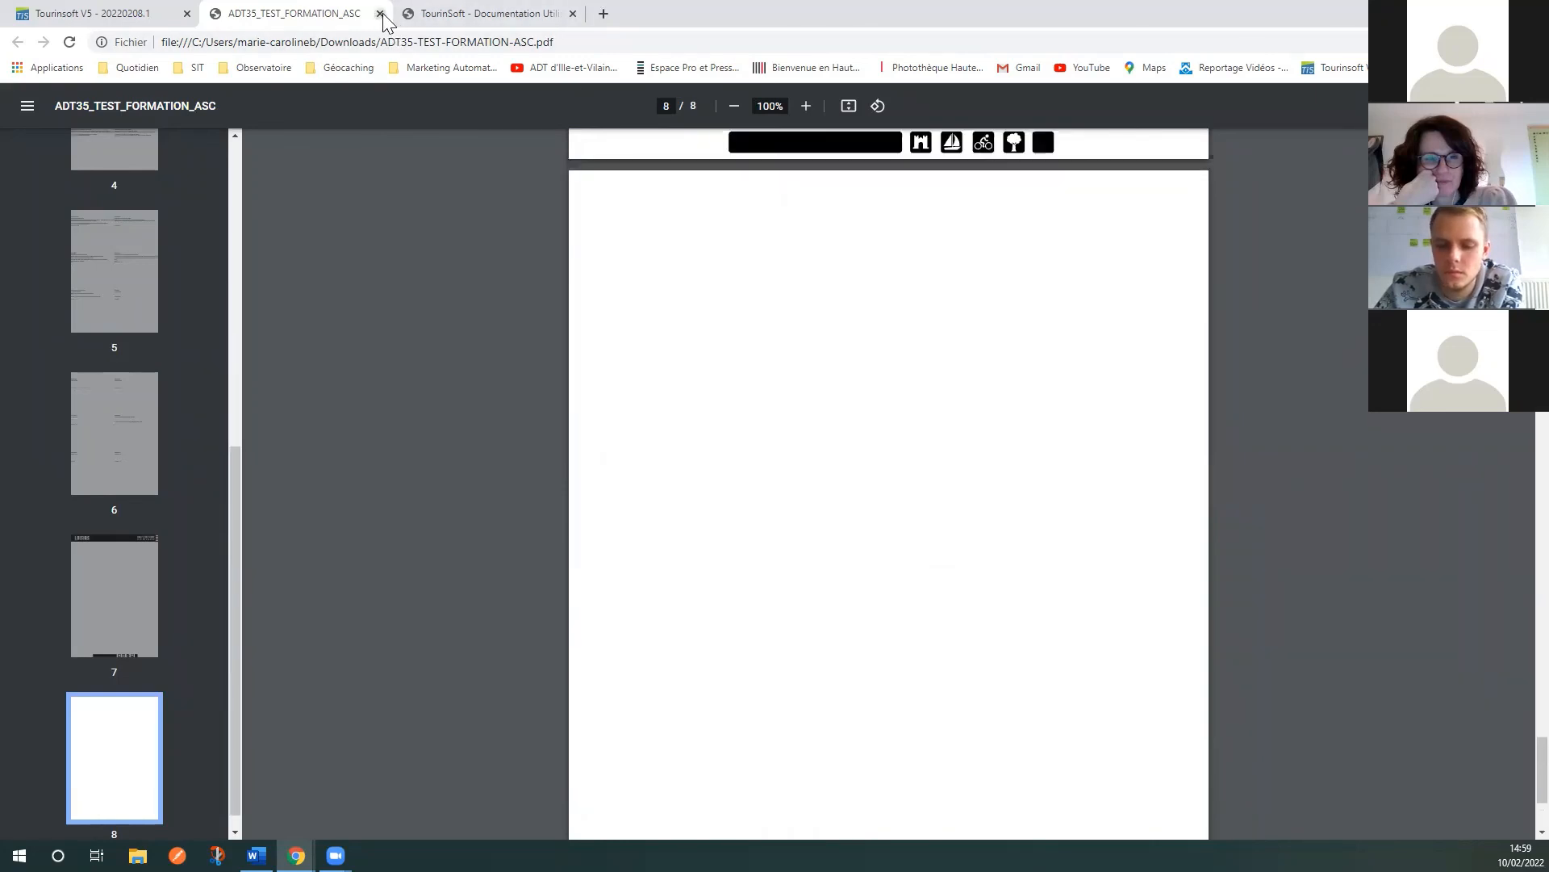
pyautogui.click(379, 14)
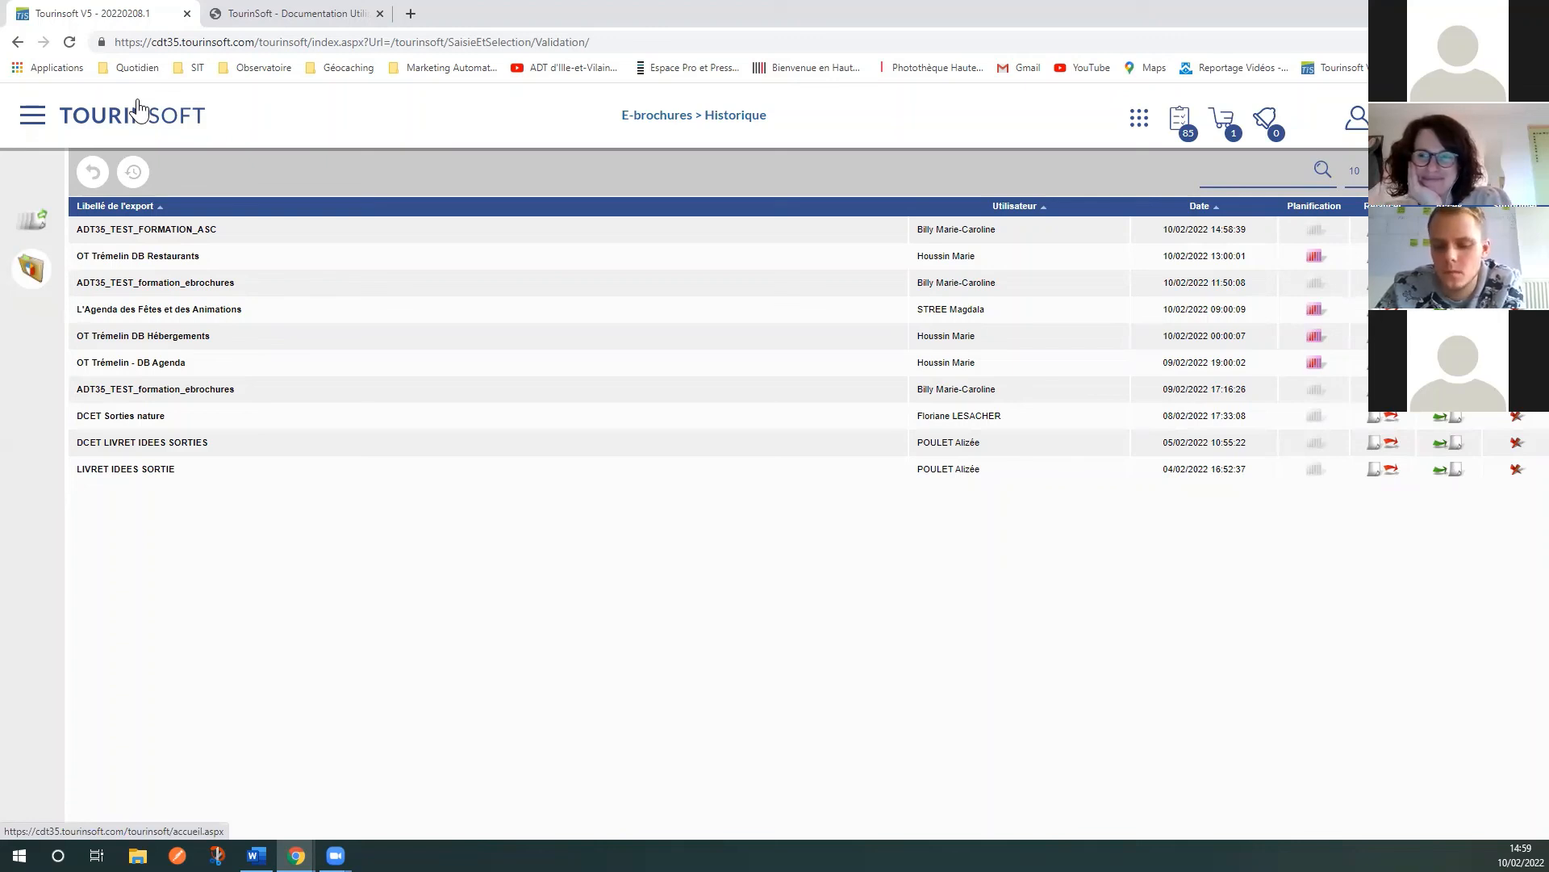
# Step: Return to the e-brochure export list and open the brochure "3.3 - SMBMSM - Hébergement Insolite"
pyautogui.click(31, 125)
pyautogui.click(208, 133)
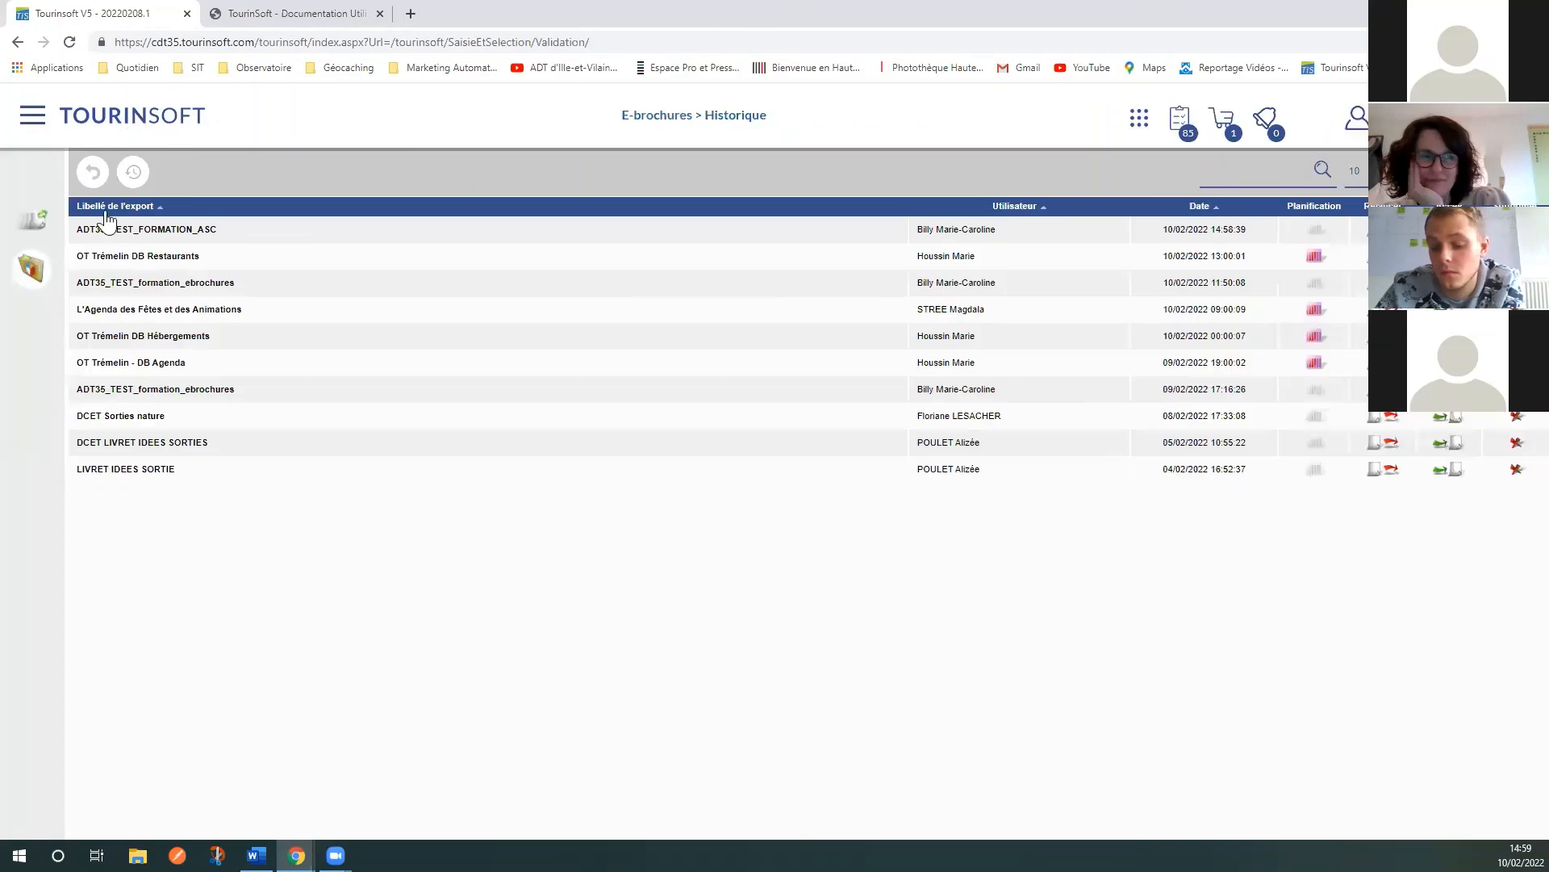
pyautogui.click(44, 224)
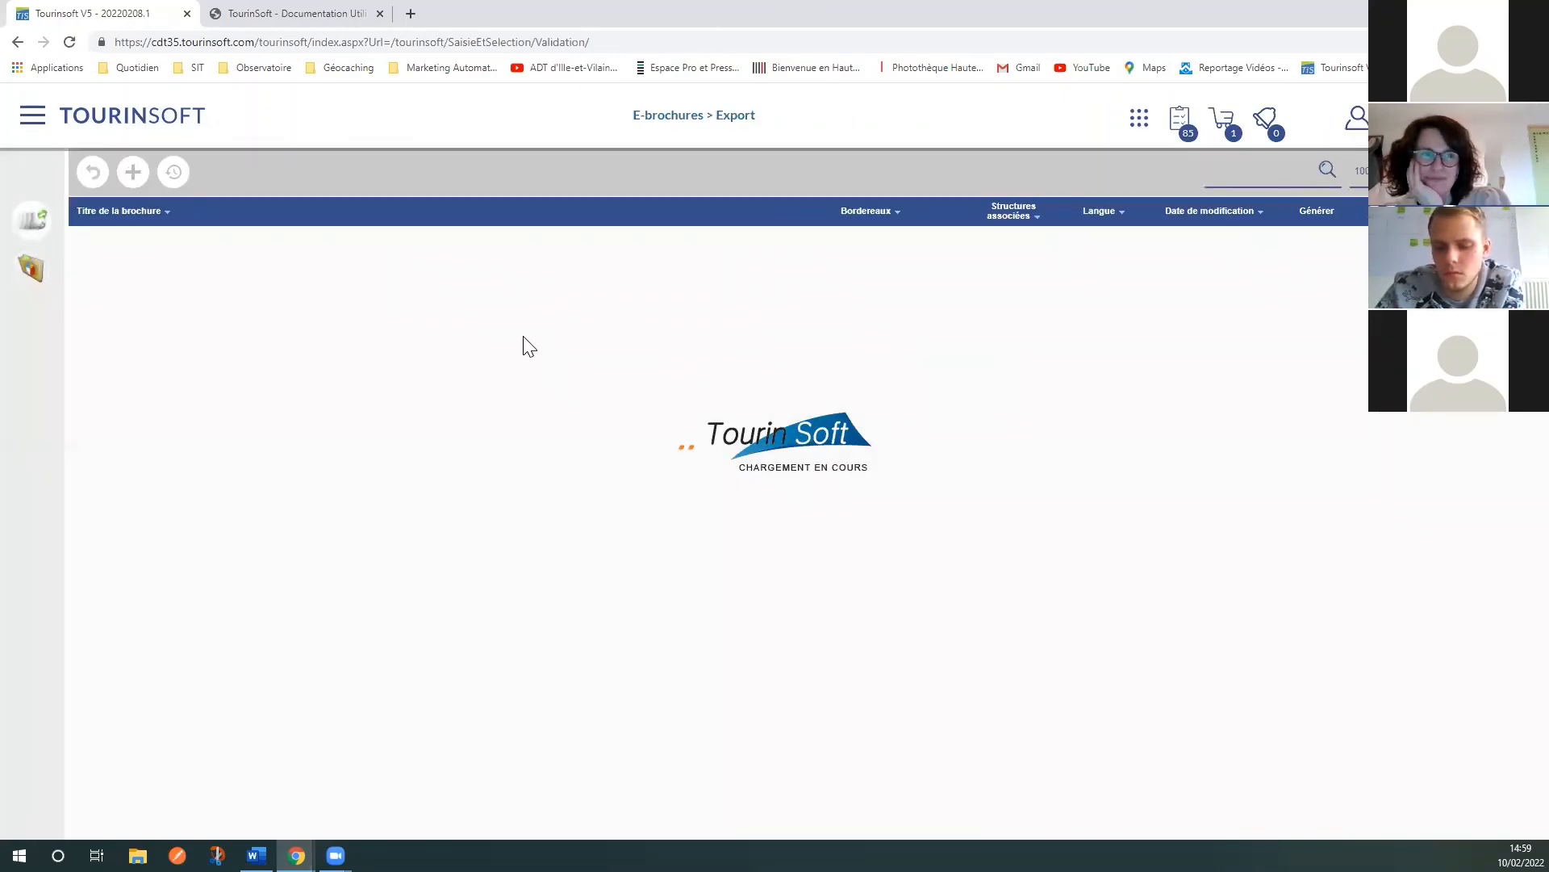
pyautogui.scroll(-3, 517, 589)
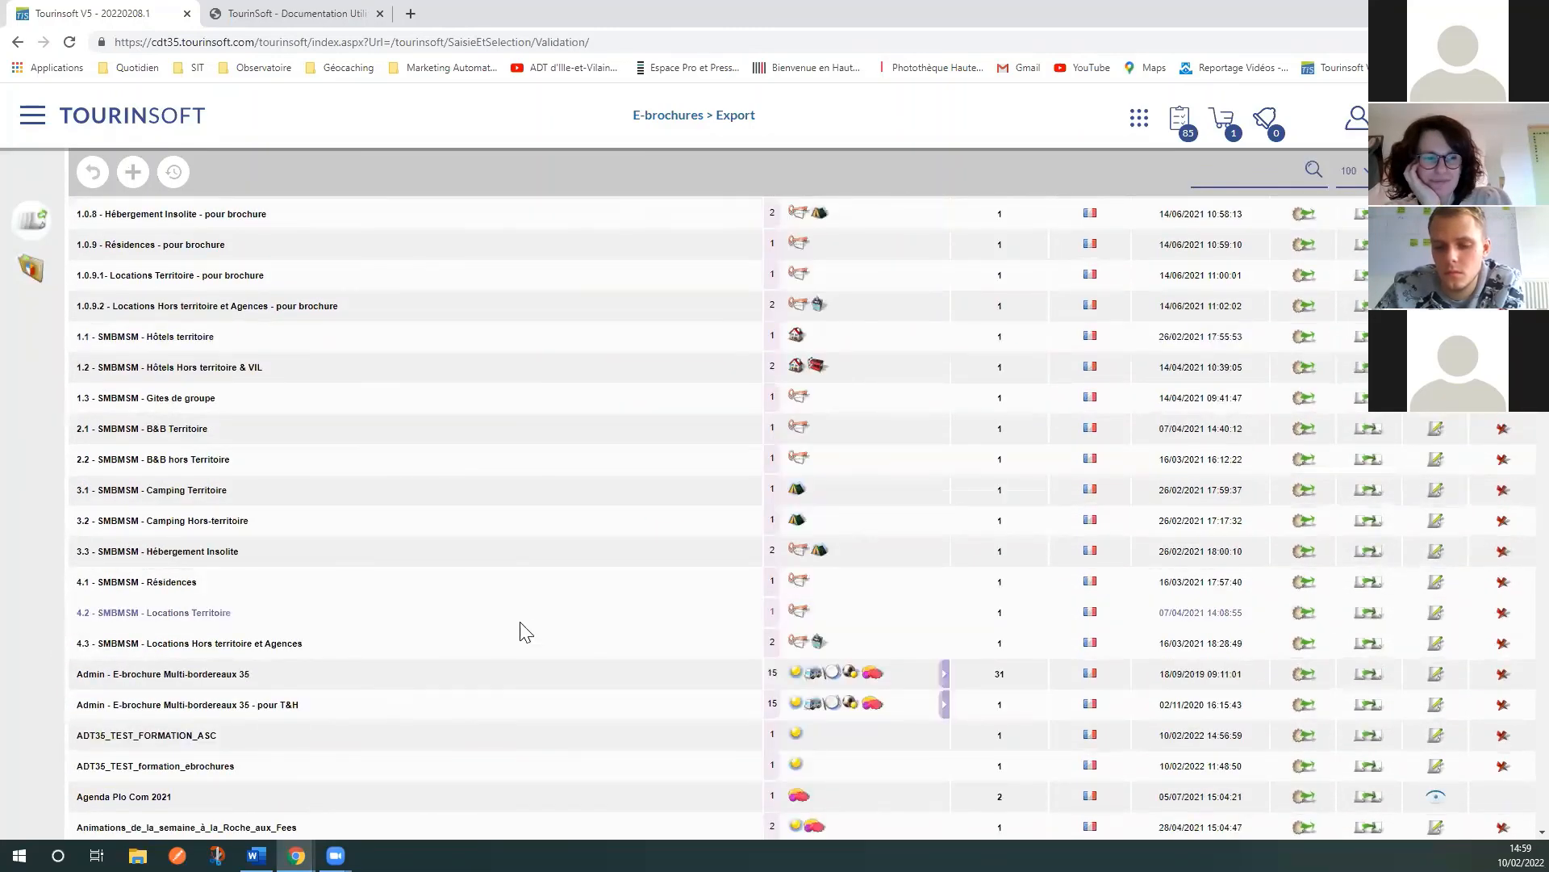
pyautogui.scroll(1, 476, 642)
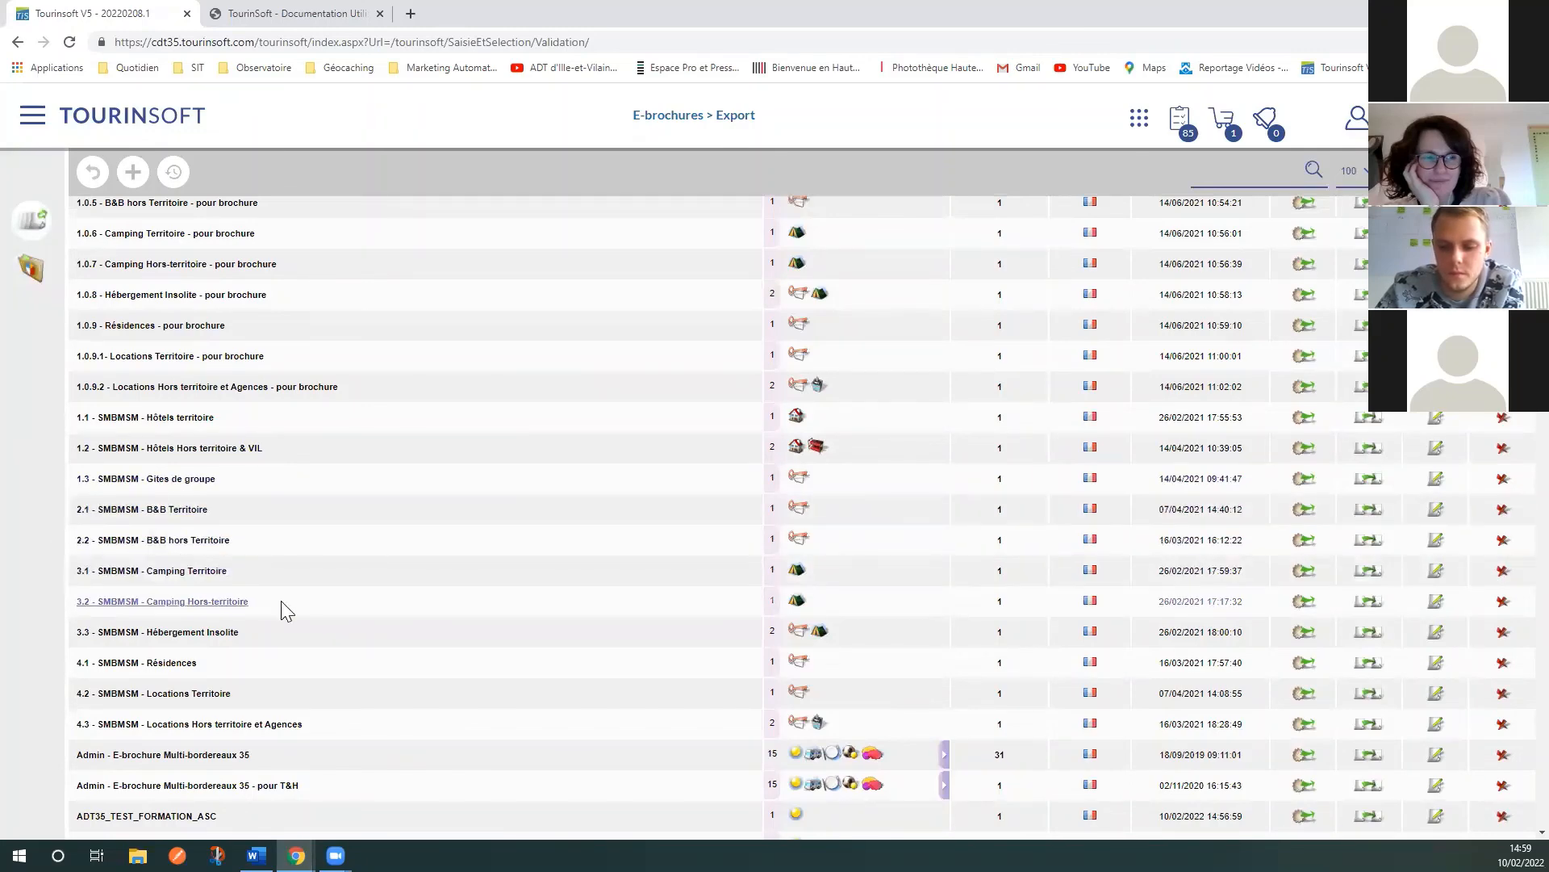
pyautogui.scroll(-4, 299, 617)
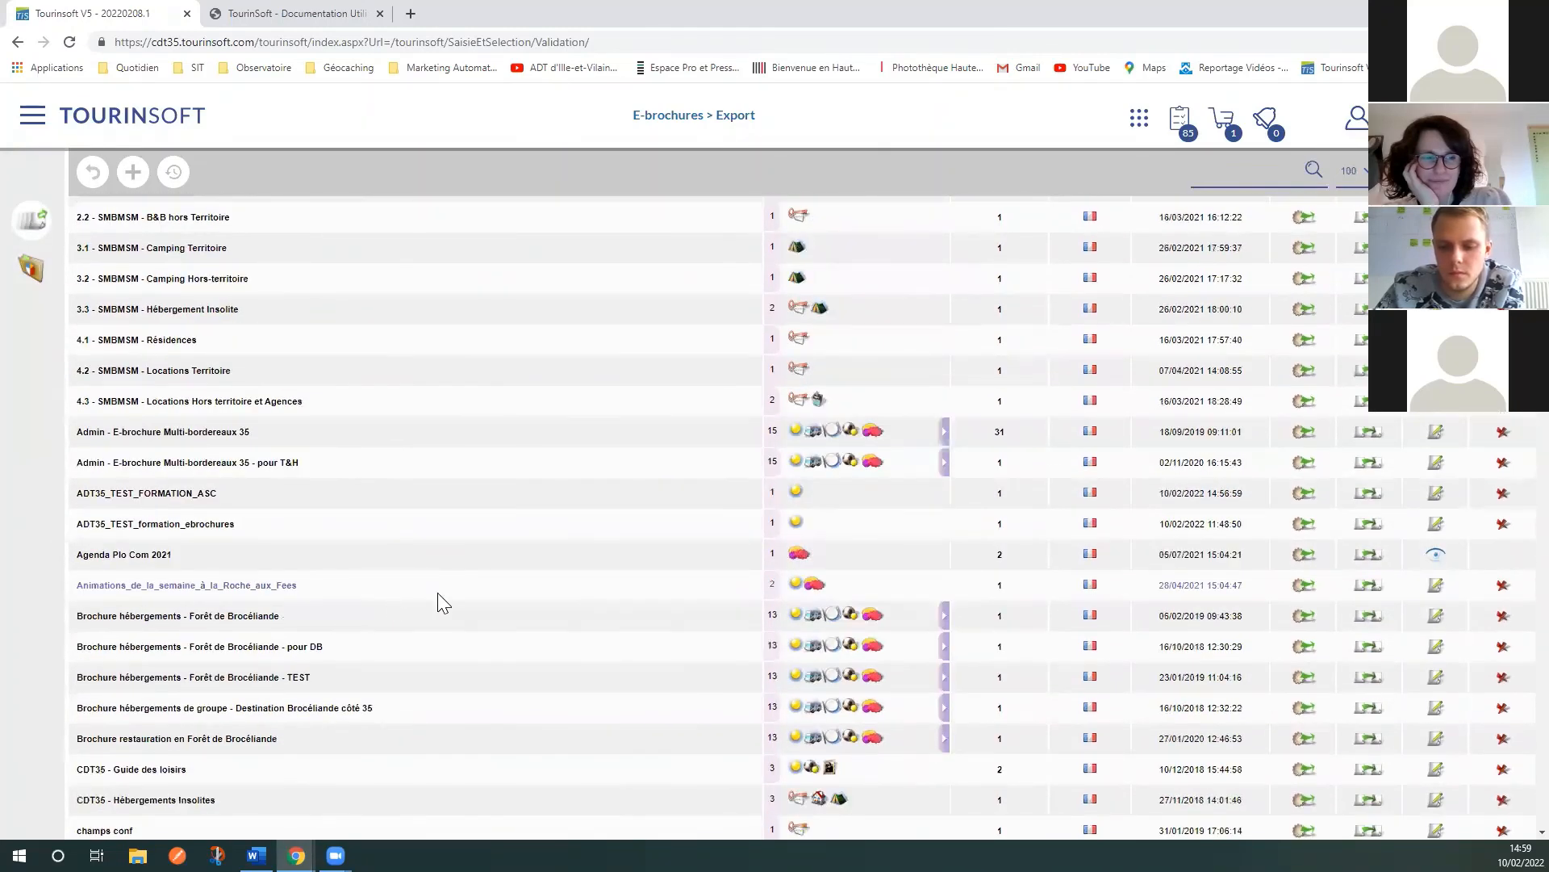
pyautogui.scroll(3, 435, 592)
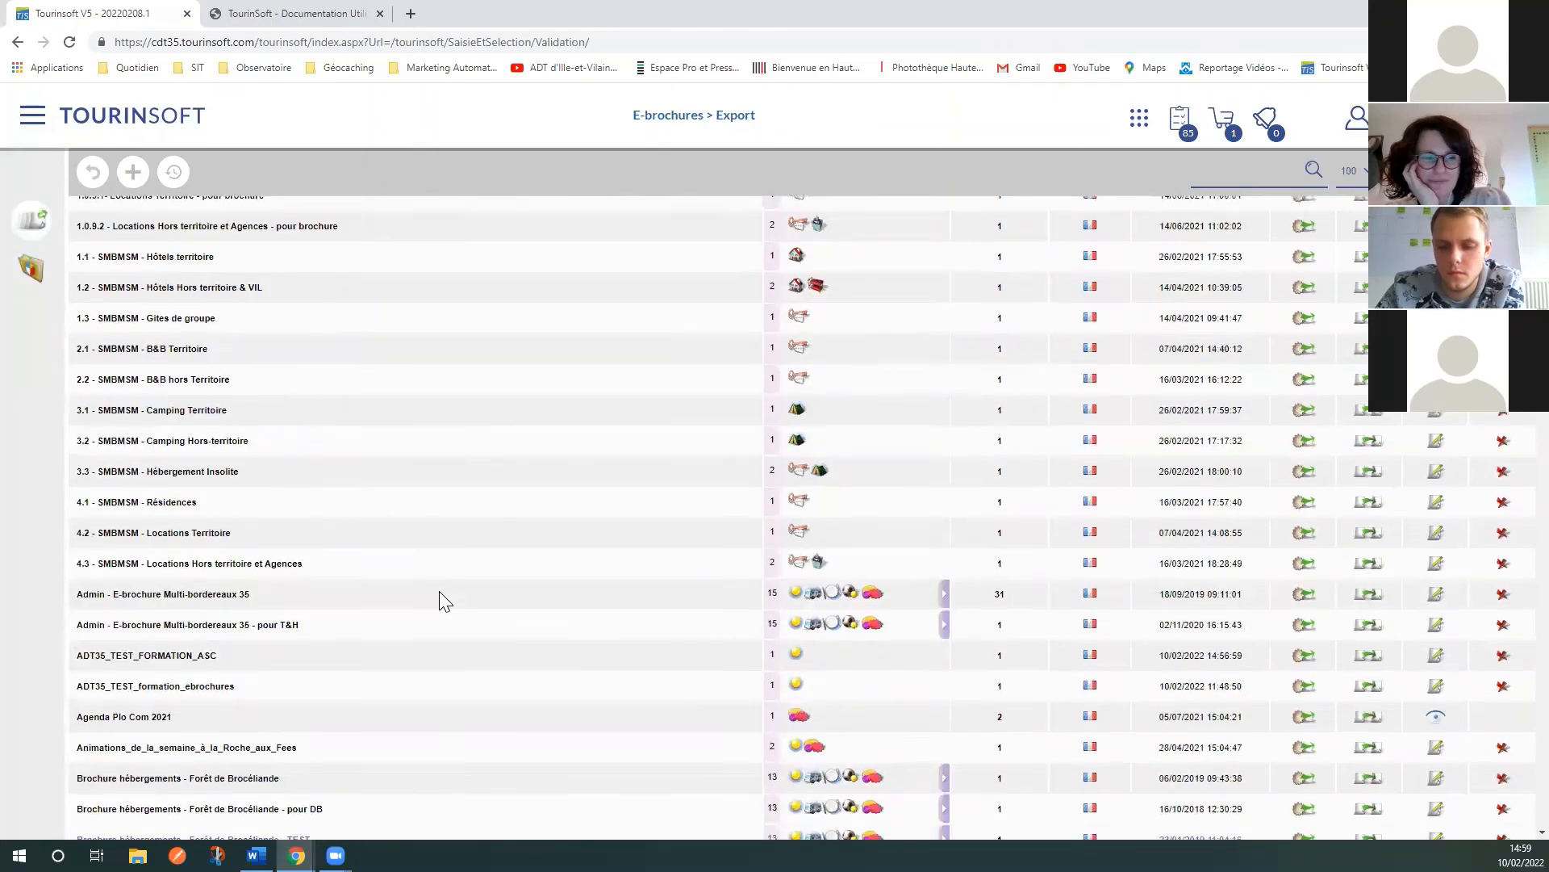
pyautogui.scroll(2, 422, 594)
pyautogui.scroll(-2, 422, 594)
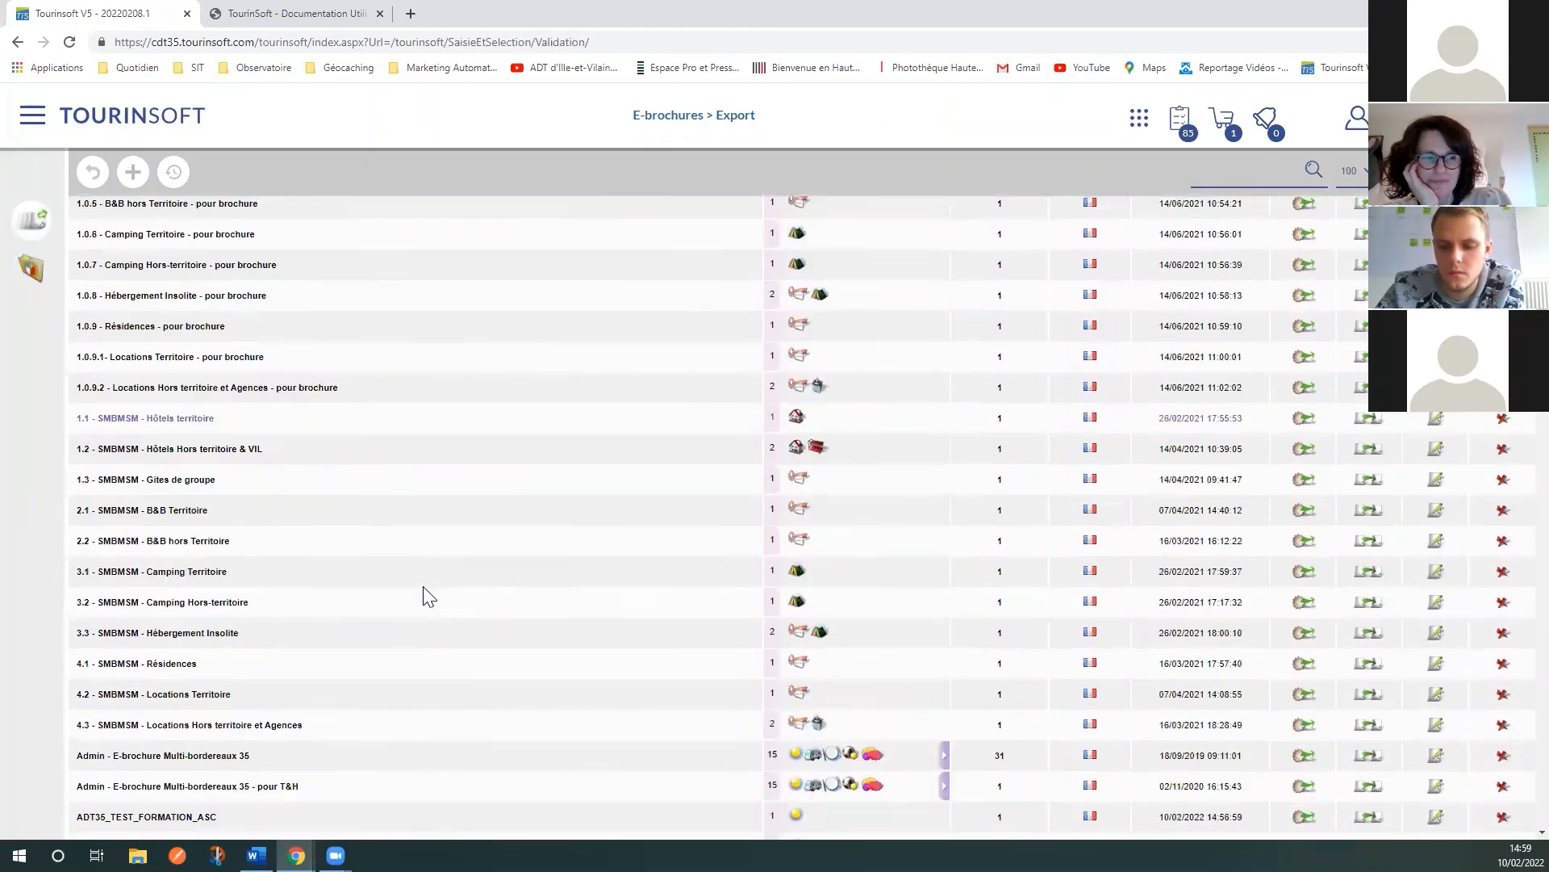
pyautogui.click(194, 367)
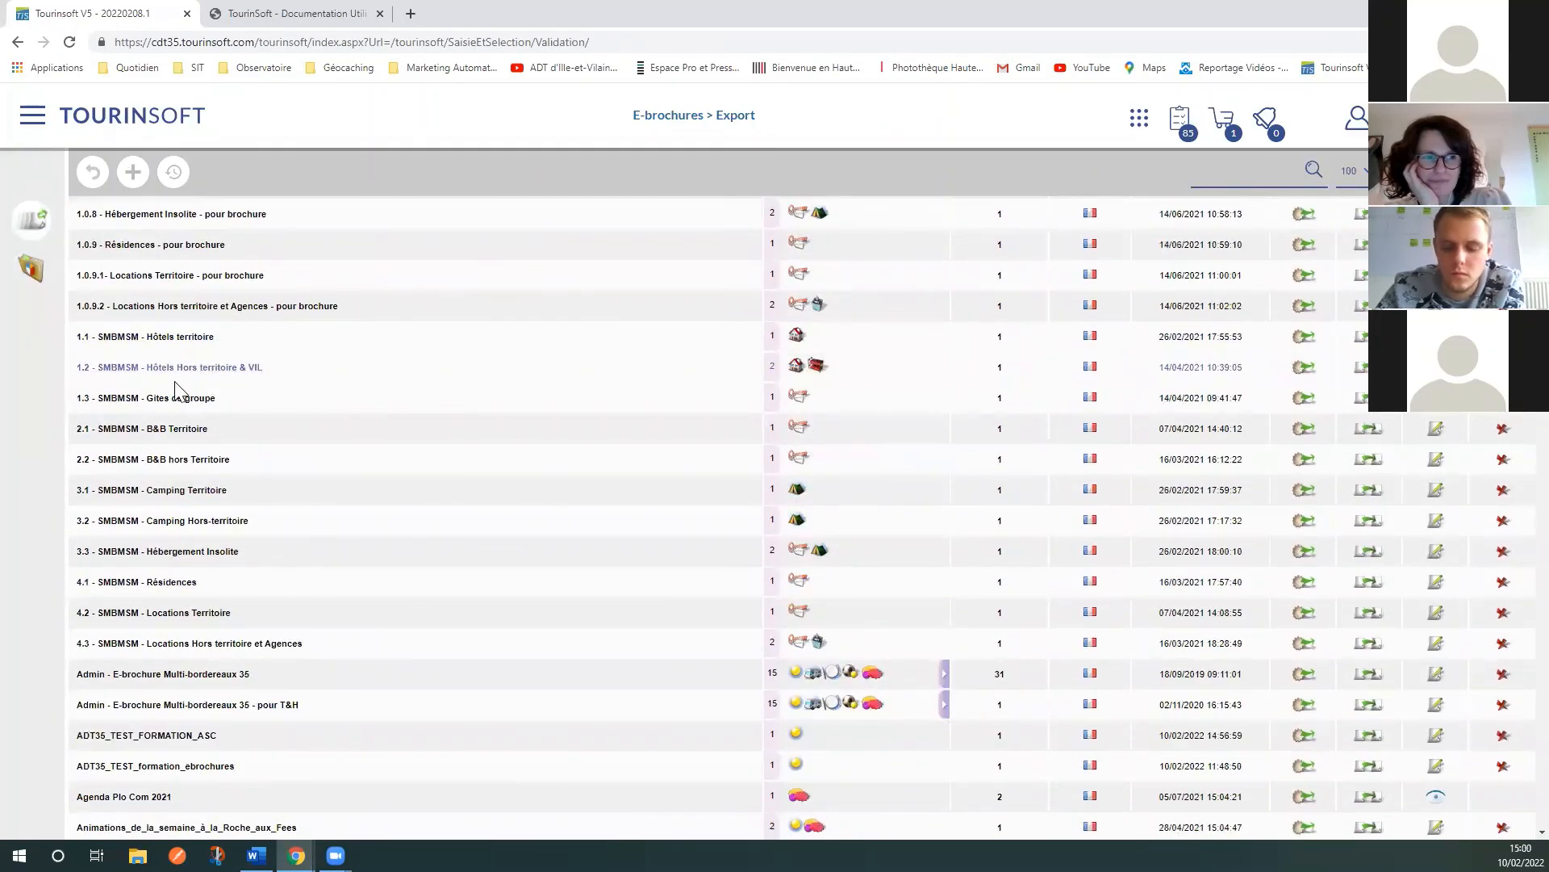
pyautogui.click(161, 555)
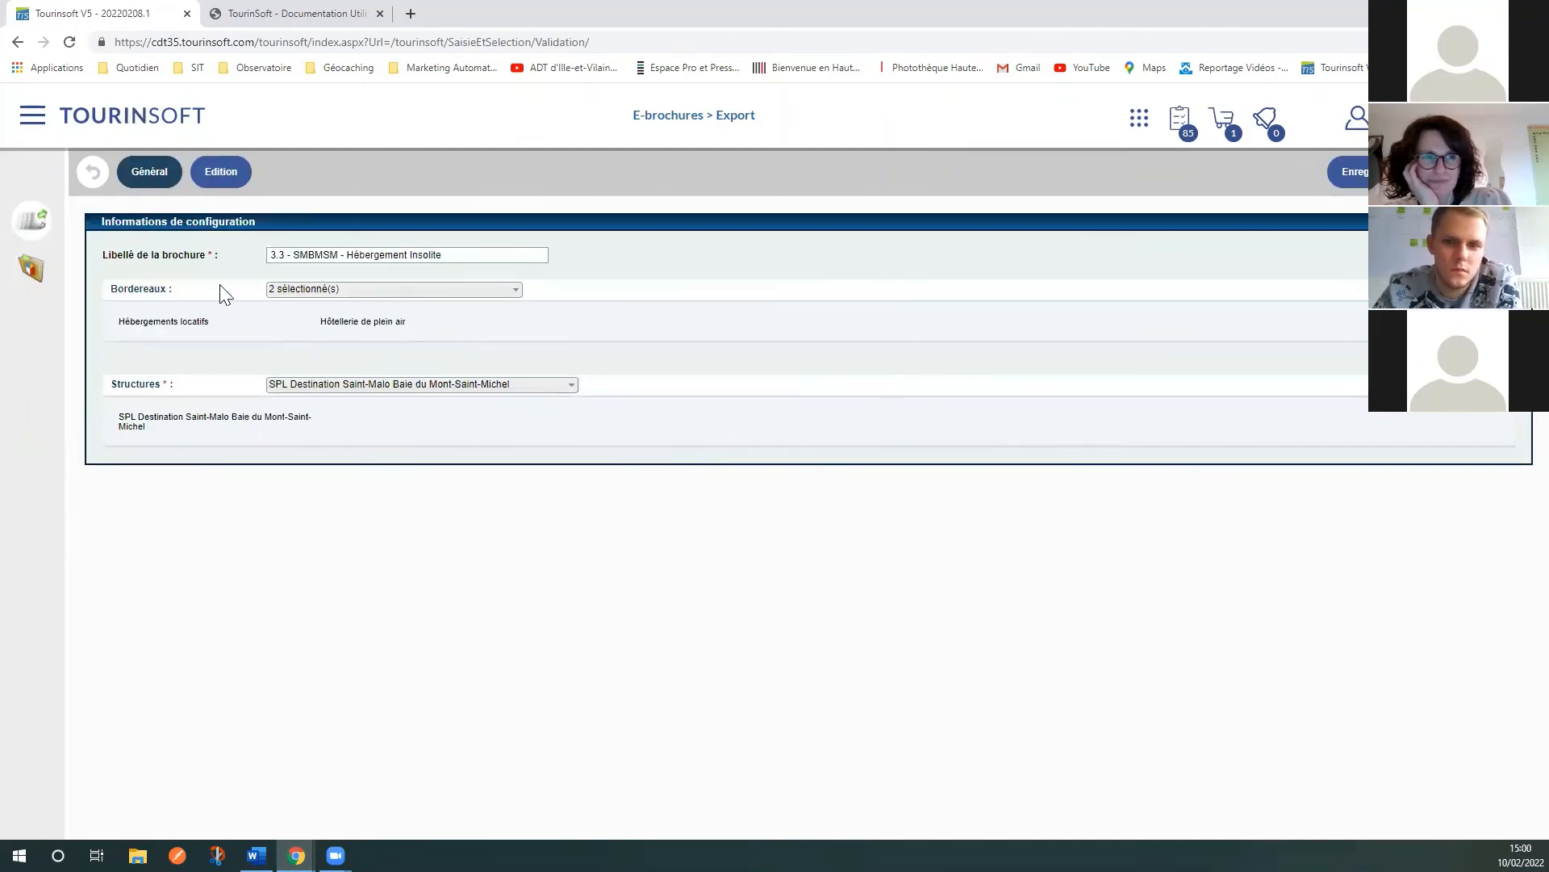
# Step: Show the layout of the Hébergement Insolite brochure in the editor along with the available content elements
pyautogui.click(218, 171)
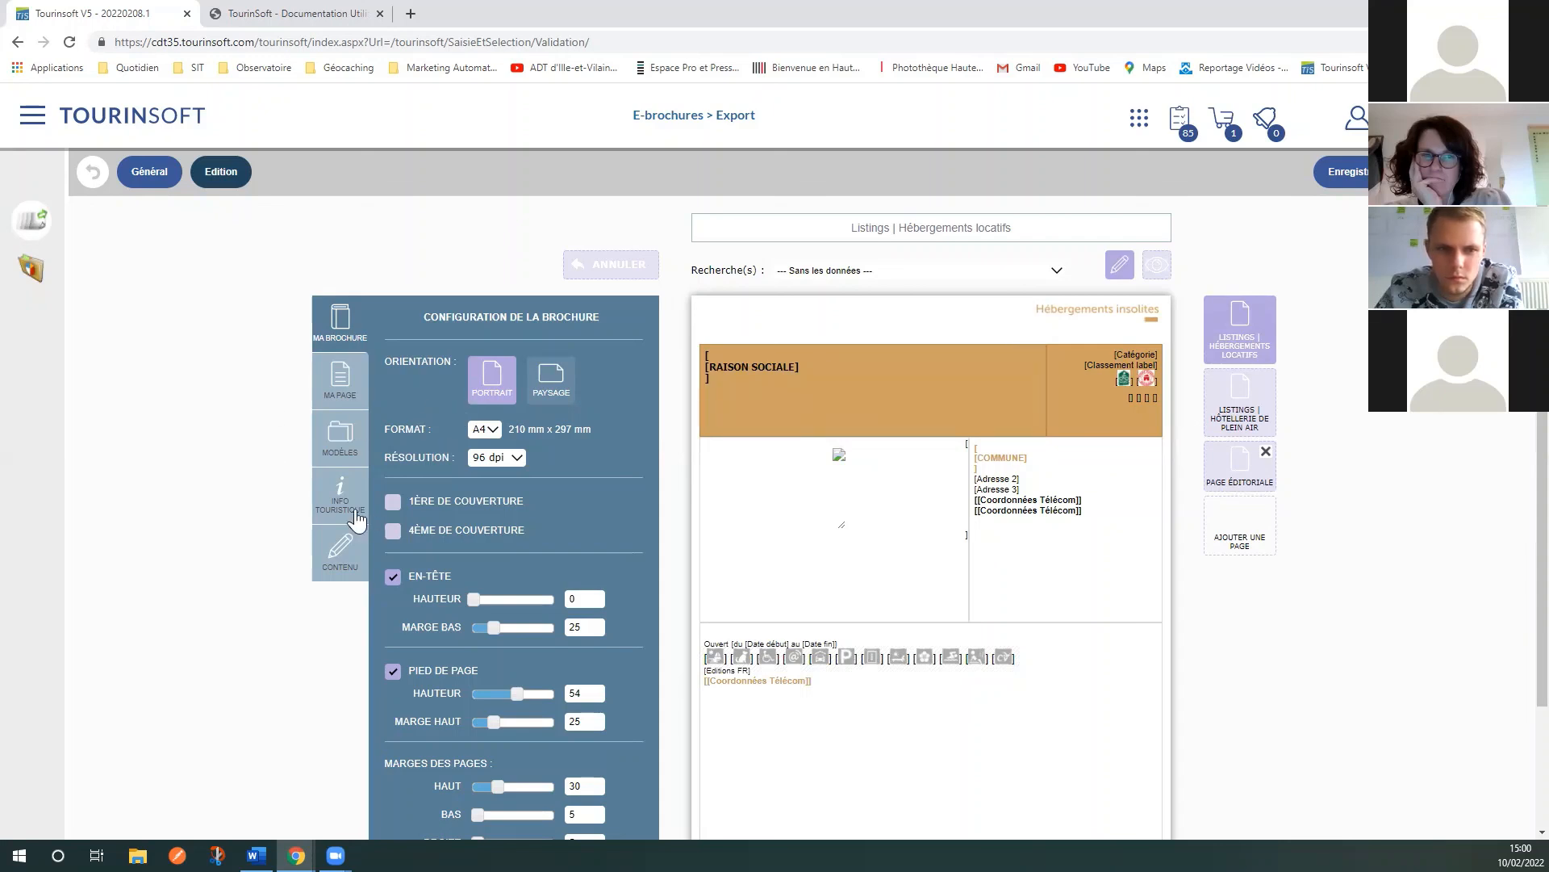
pyautogui.click(342, 551)
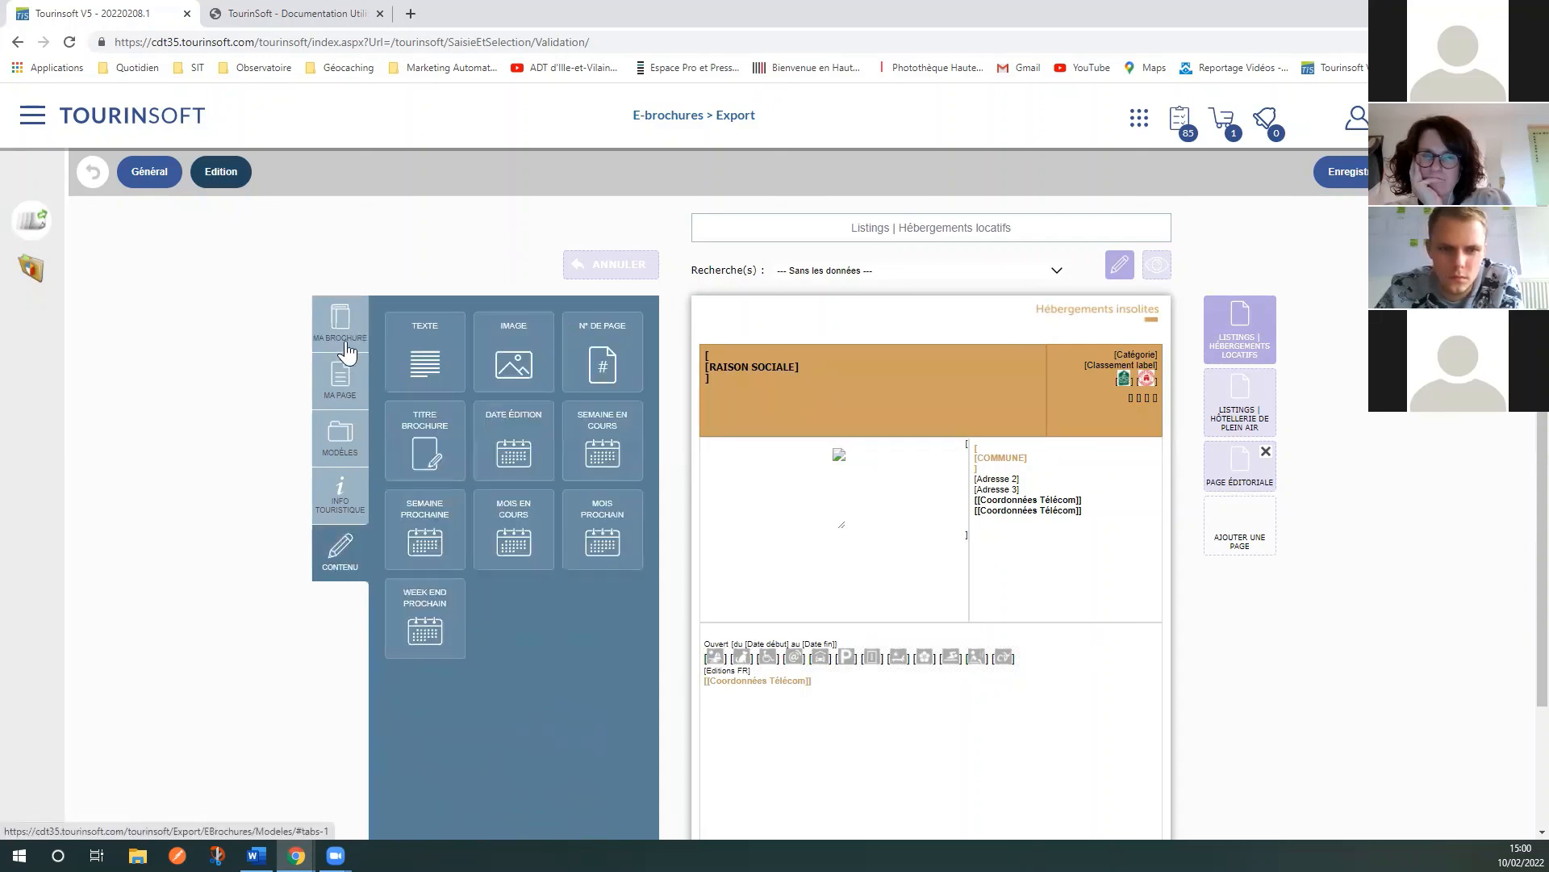
# Step: Show the page settings and the [RAISON SOCIALE] block's configuration in the Hébergement Insolite brochure, and return to the brochure list
pyautogui.click(338, 391)
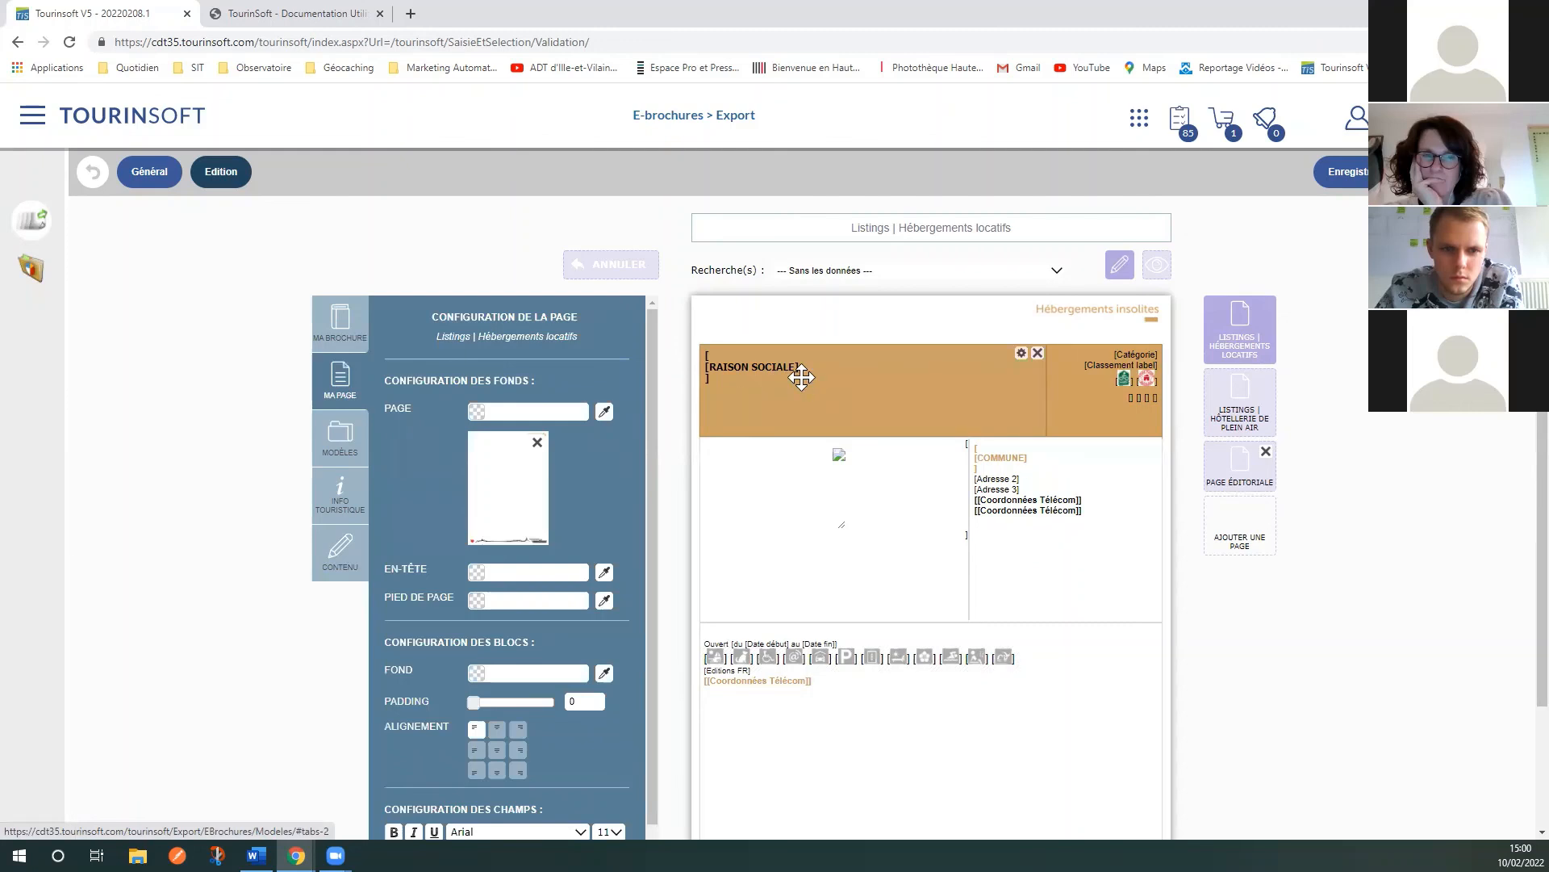
pyautogui.moveTo(803, 378); pyautogui.dragTo(994, 369)
pyautogui.click(1020, 355)
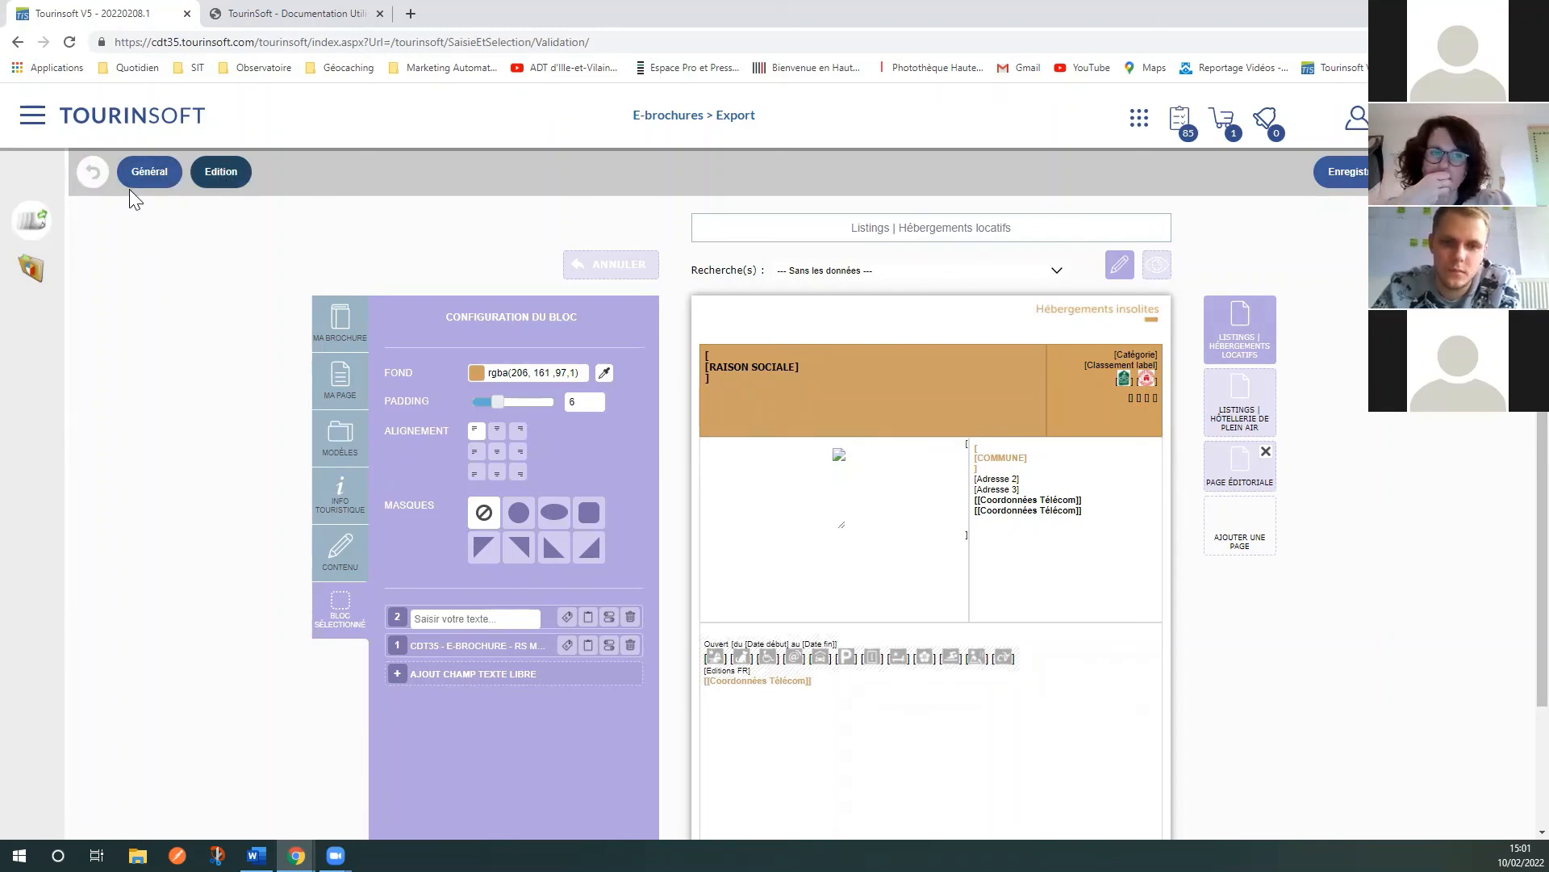
pyautogui.click(94, 174)
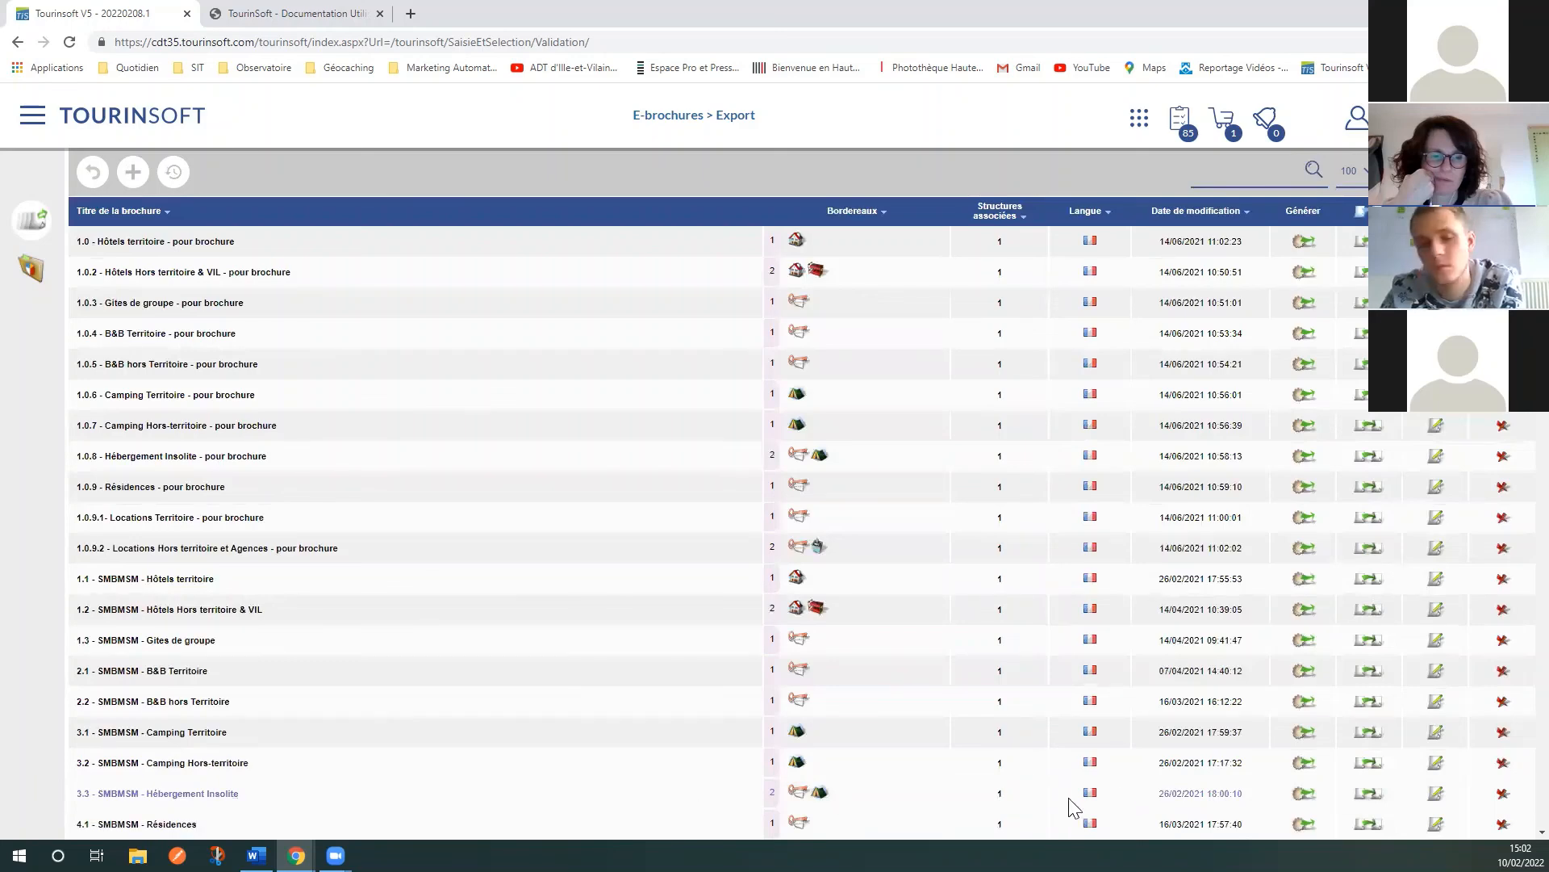
# Step: Generate the brochure "3.3 - SMBMSM - Hébergement Insolite" using the search "Gîte de groupe/CDC Brocéliande"
pyautogui.click(1301, 795)
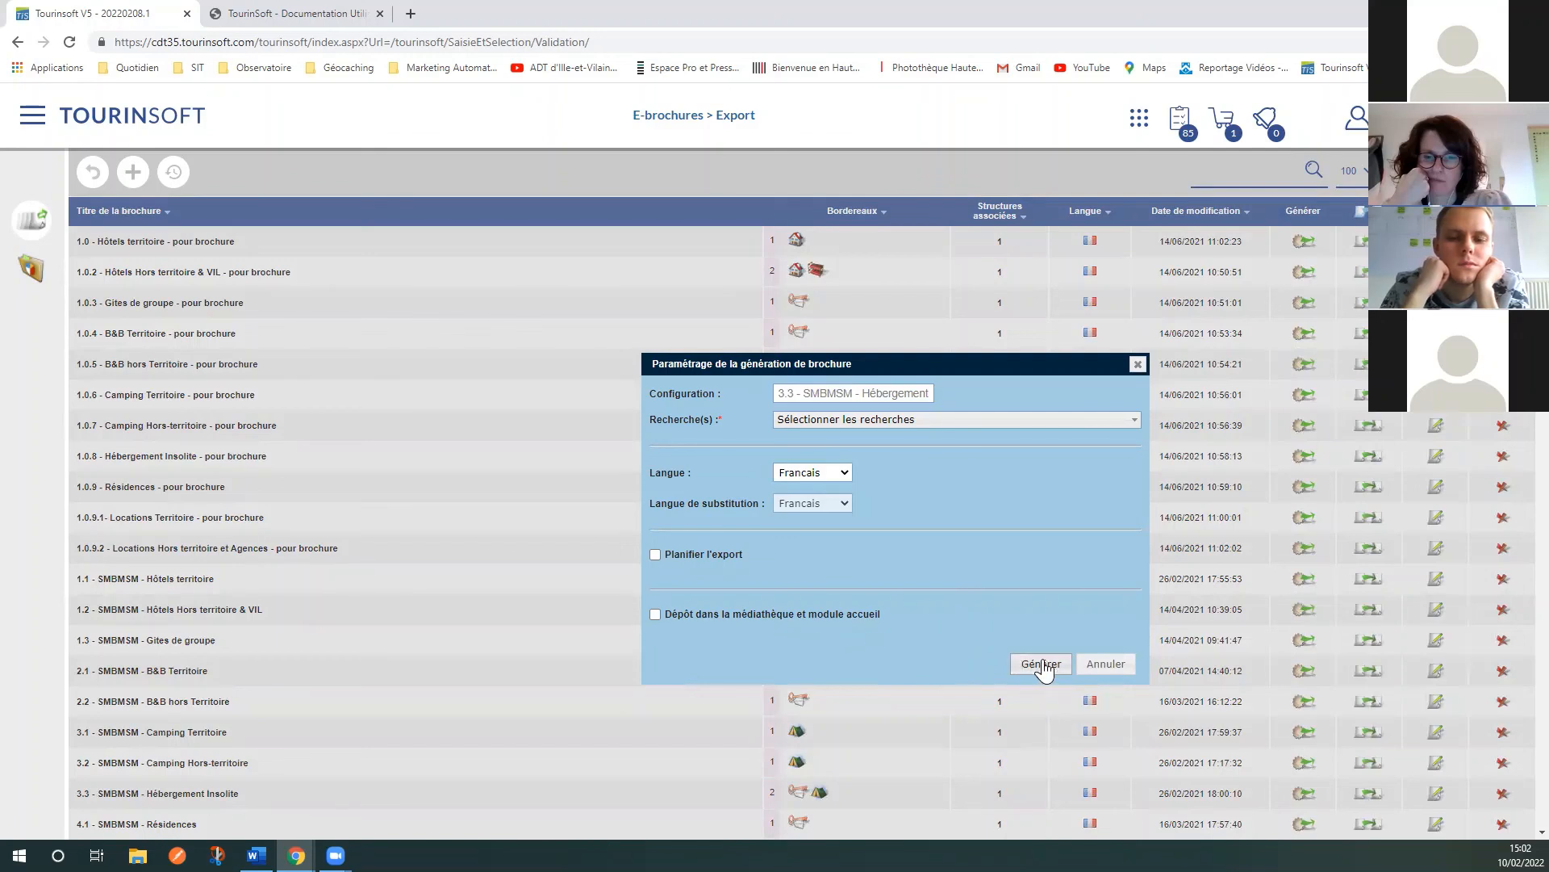
pyautogui.click(993, 421)
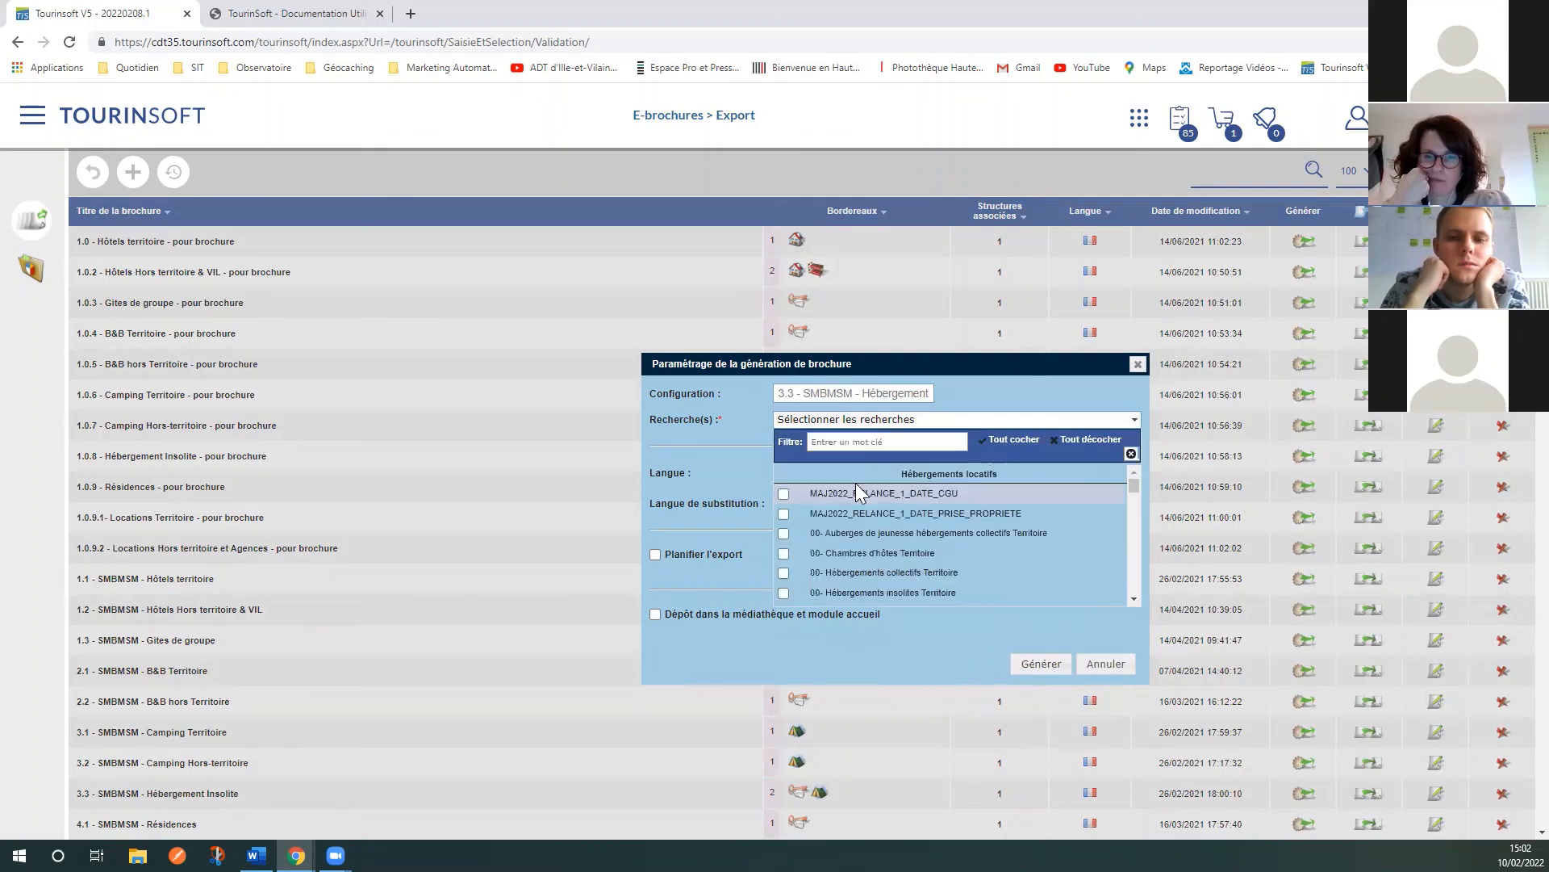
pyautogui.scroll(-3, 907, 580)
pyautogui.scroll(3, 907, 578)
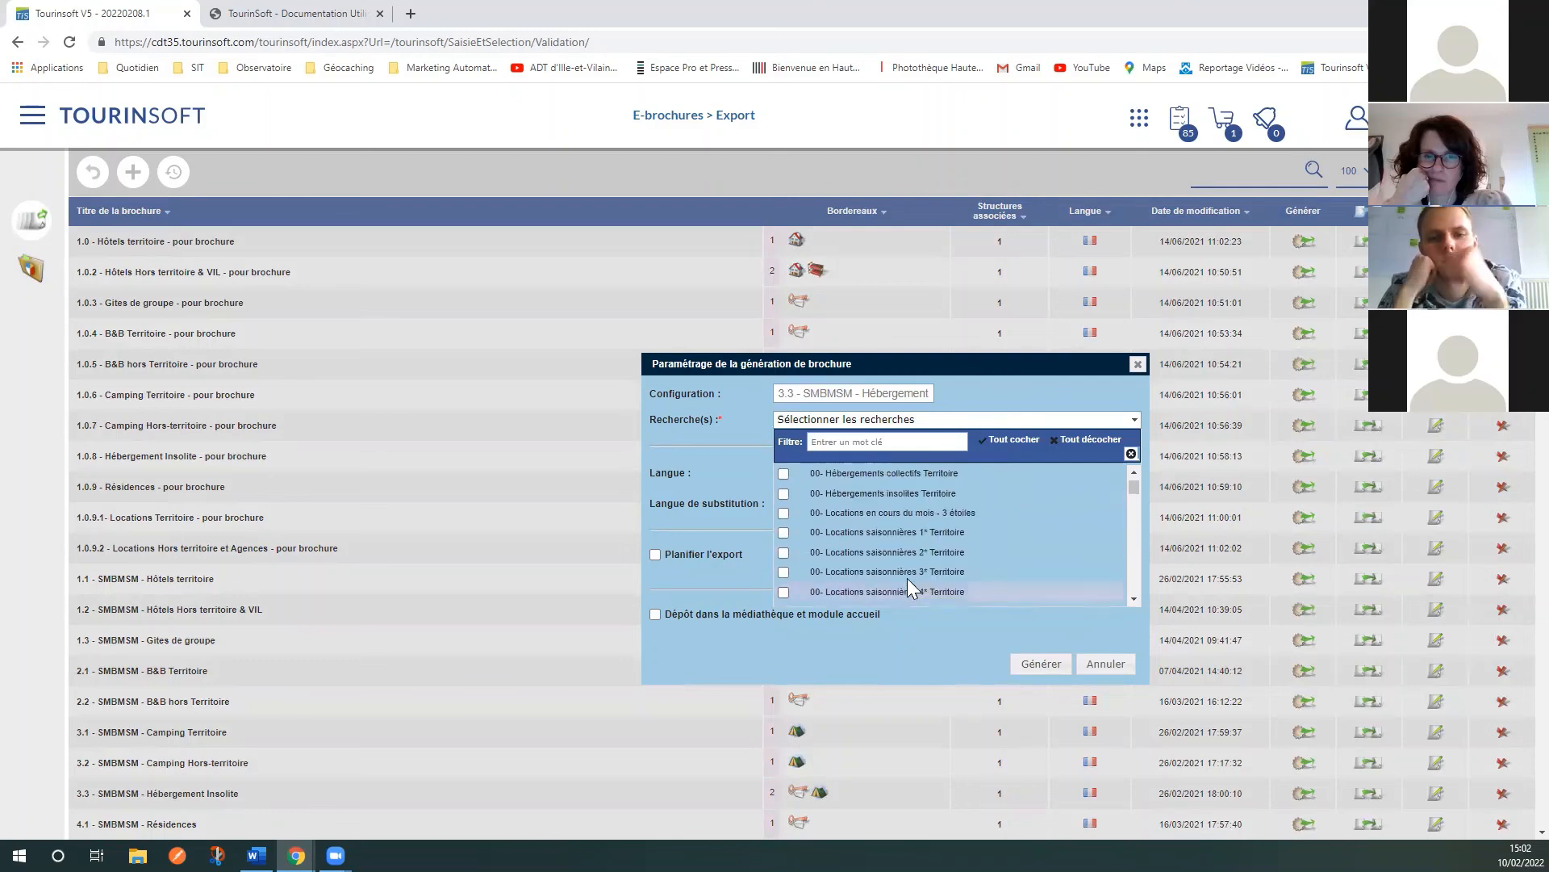
pyautogui.scroll(-5, 996, 545)
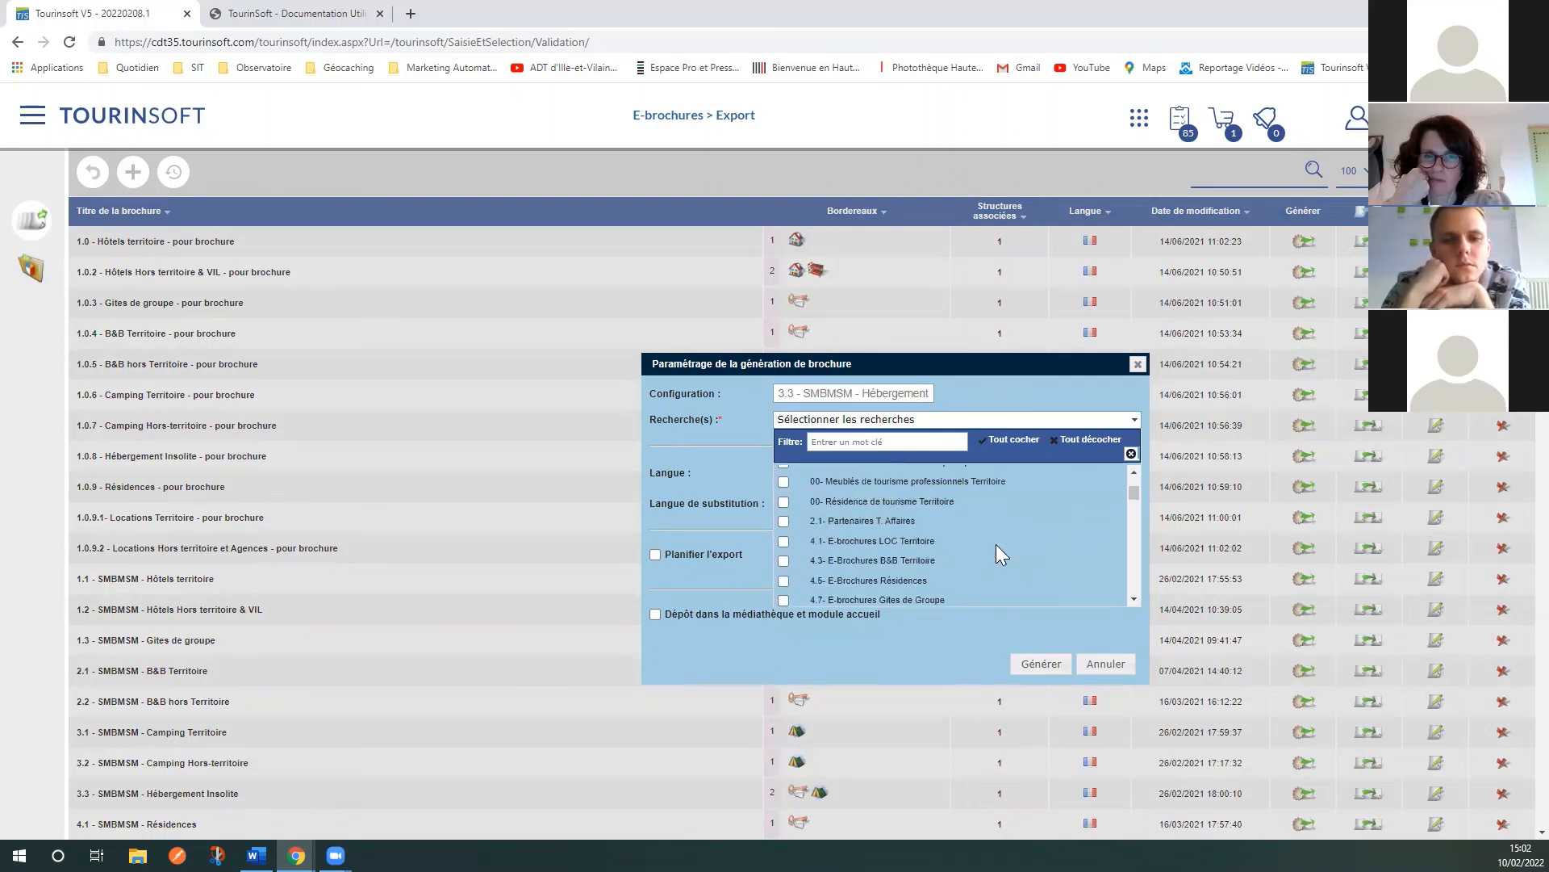
pyautogui.scroll(-5, 997, 546)
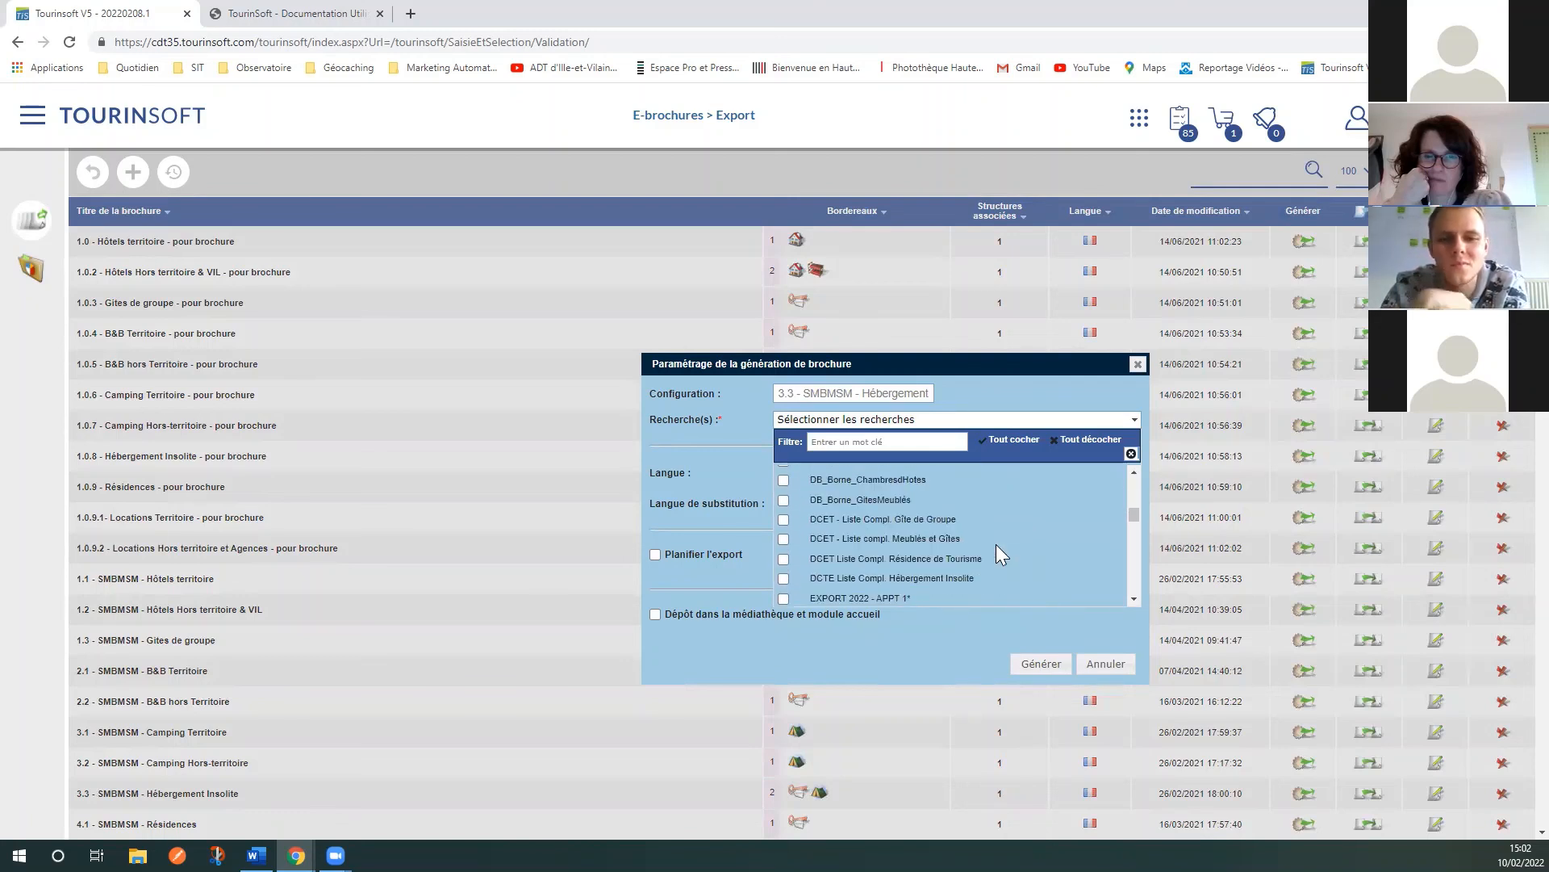
pyautogui.scroll(-5, 995, 544)
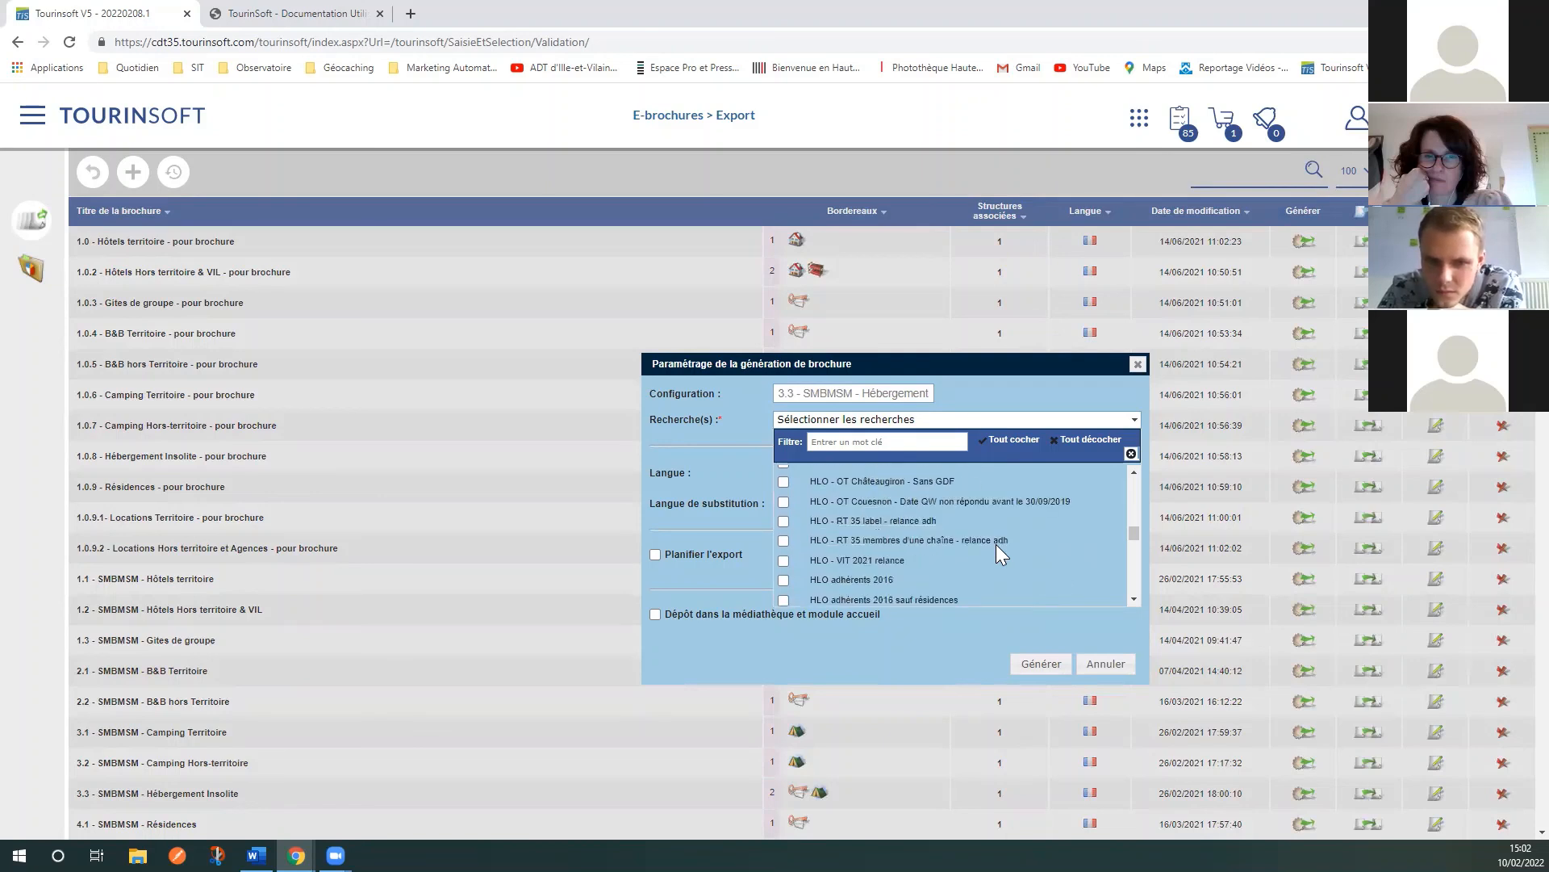
pyautogui.scroll(-5, 996, 544)
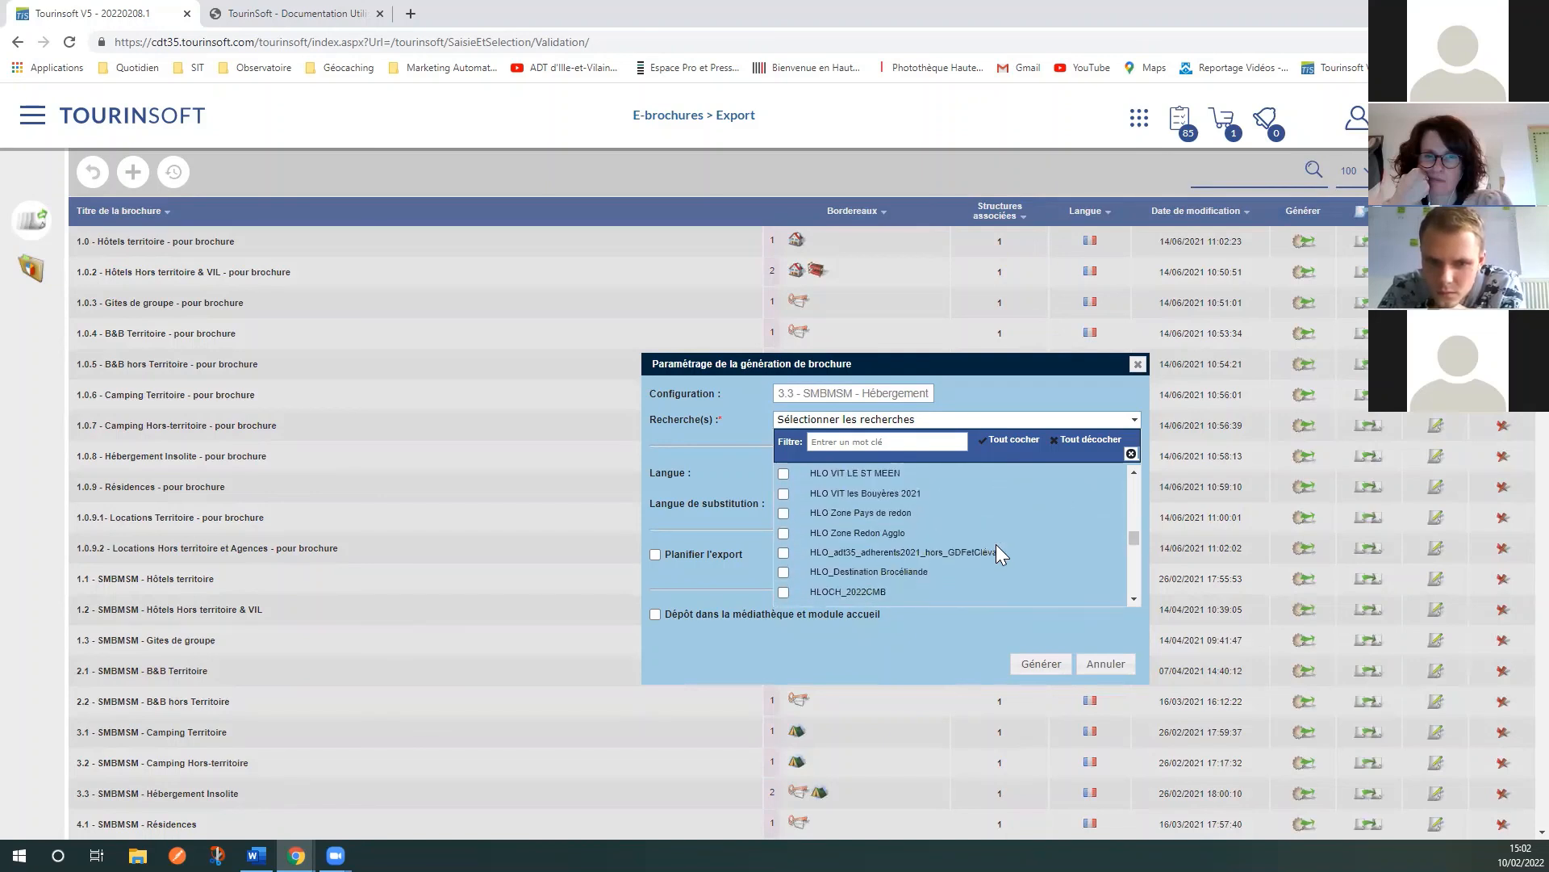
pyautogui.scroll(-3, 996, 544)
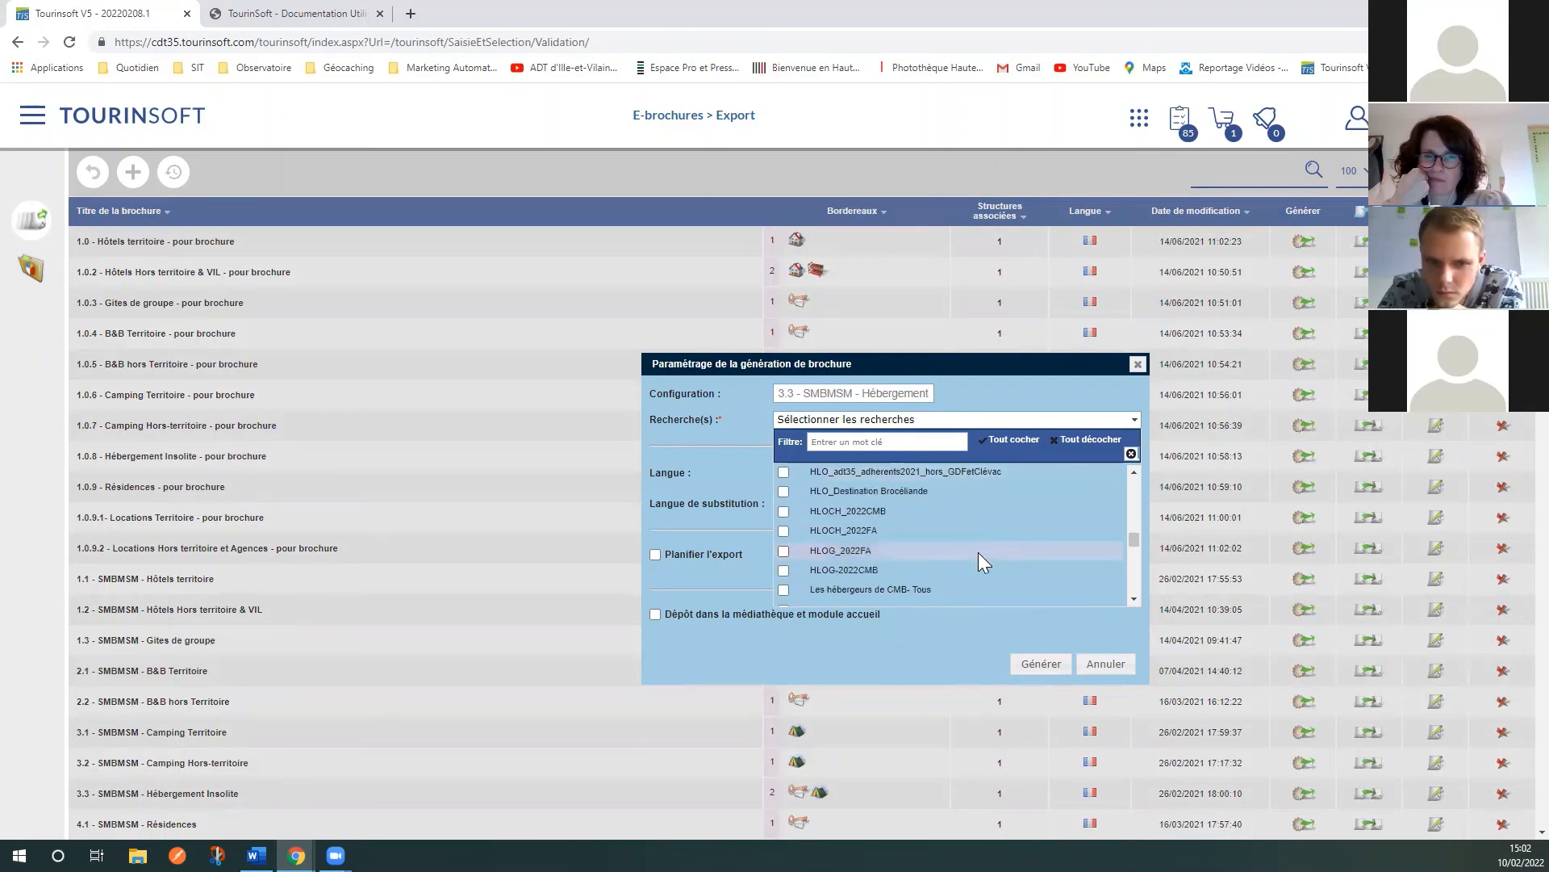
pyautogui.scroll(-4, 1020, 563)
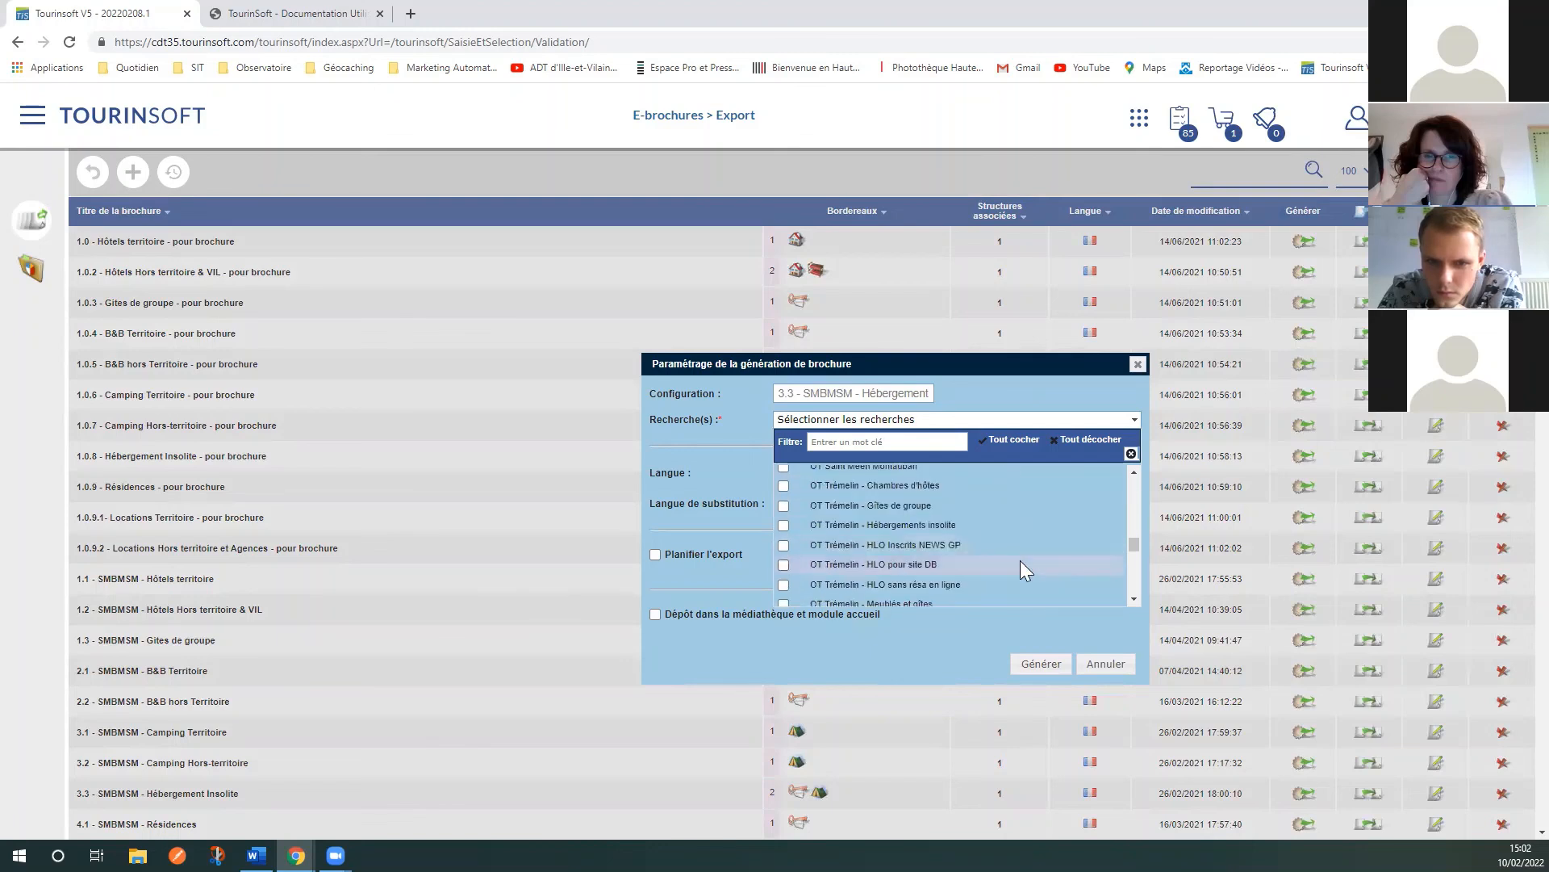
pyautogui.scroll(3, 1020, 560)
pyautogui.scroll(7, 1020, 564)
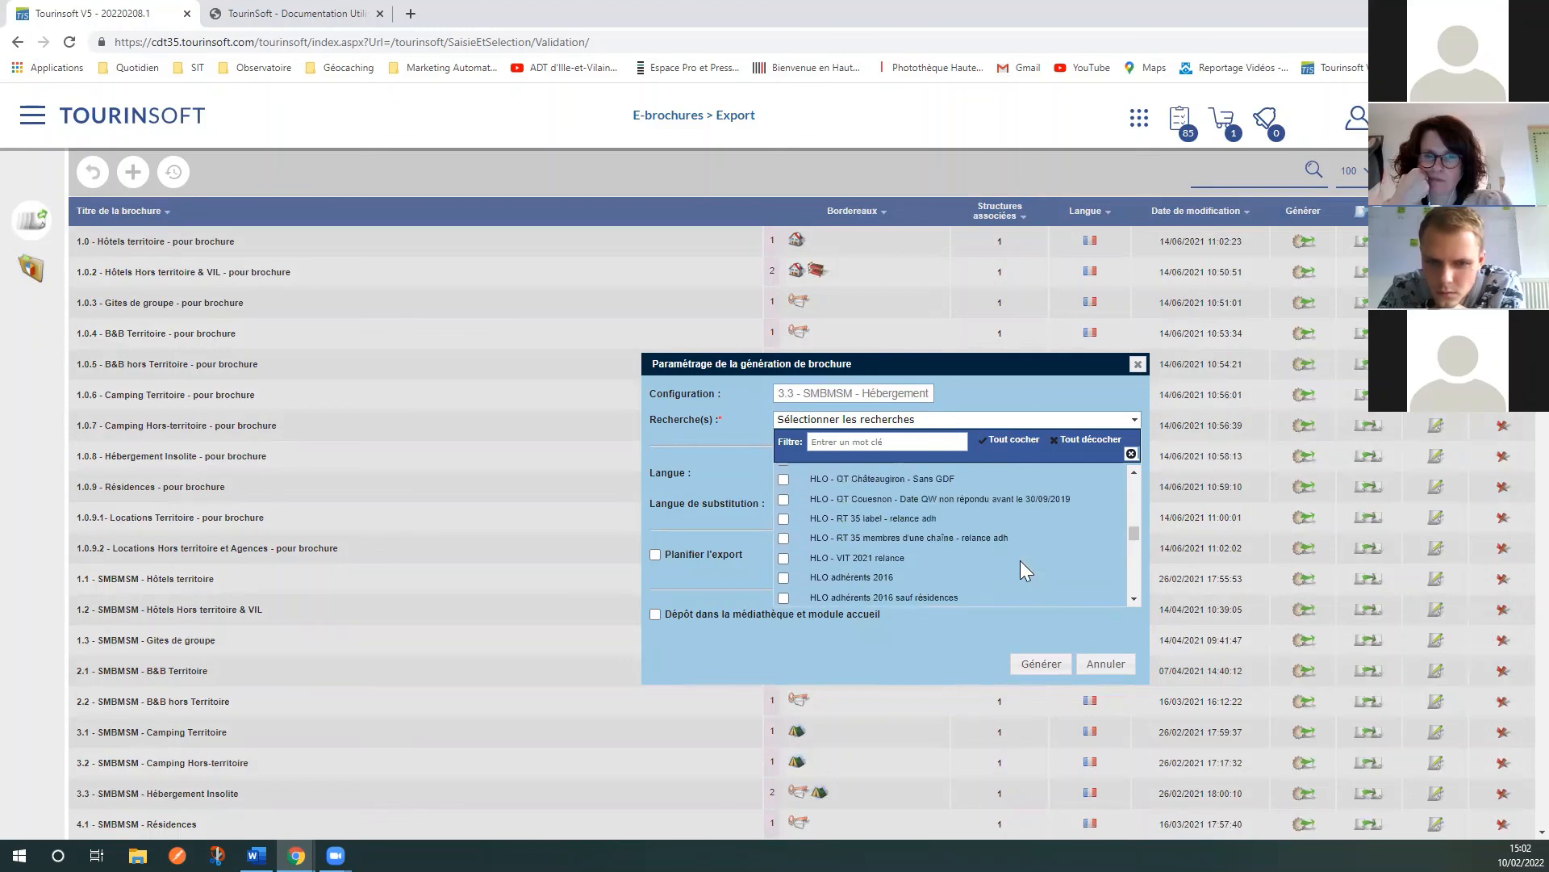
pyautogui.scroll(5, 1021, 560)
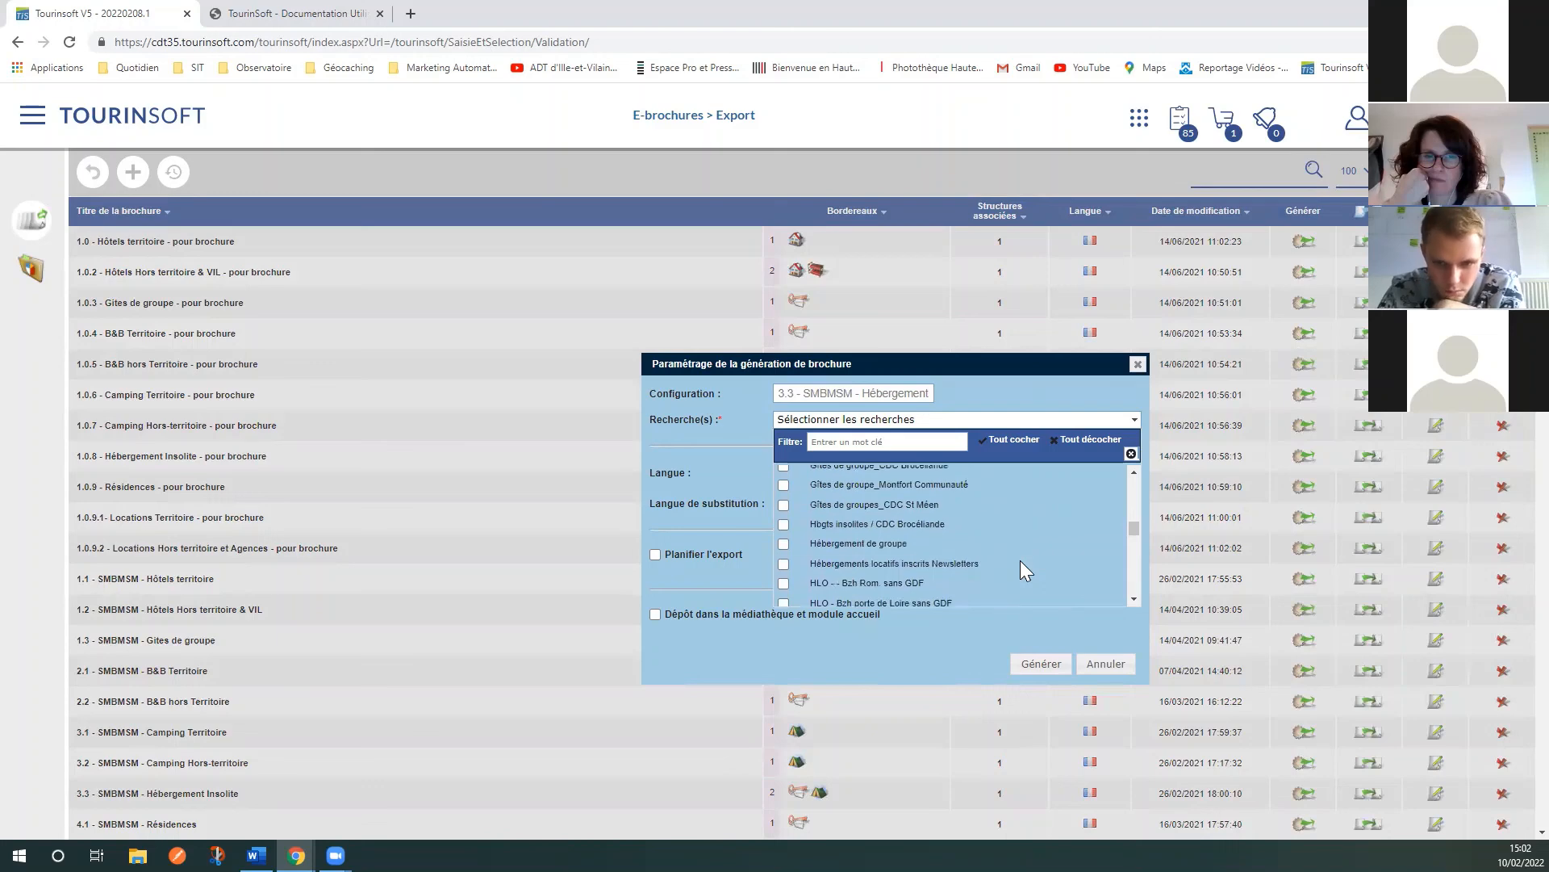
pyautogui.scroll(2, 1020, 560)
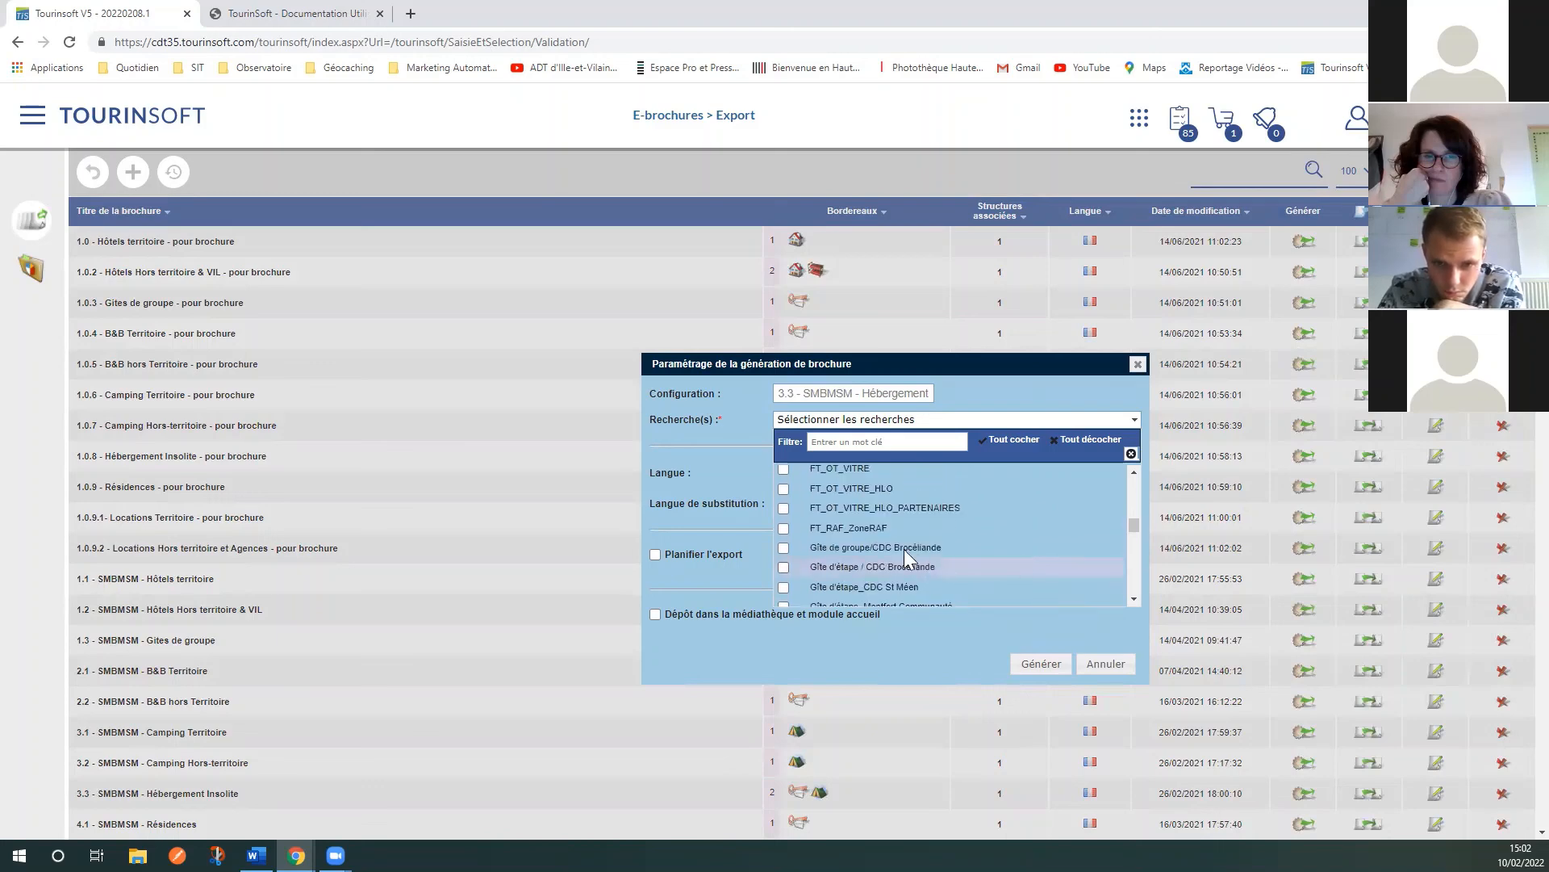
pyautogui.click(875, 548)
pyautogui.click(1041, 664)
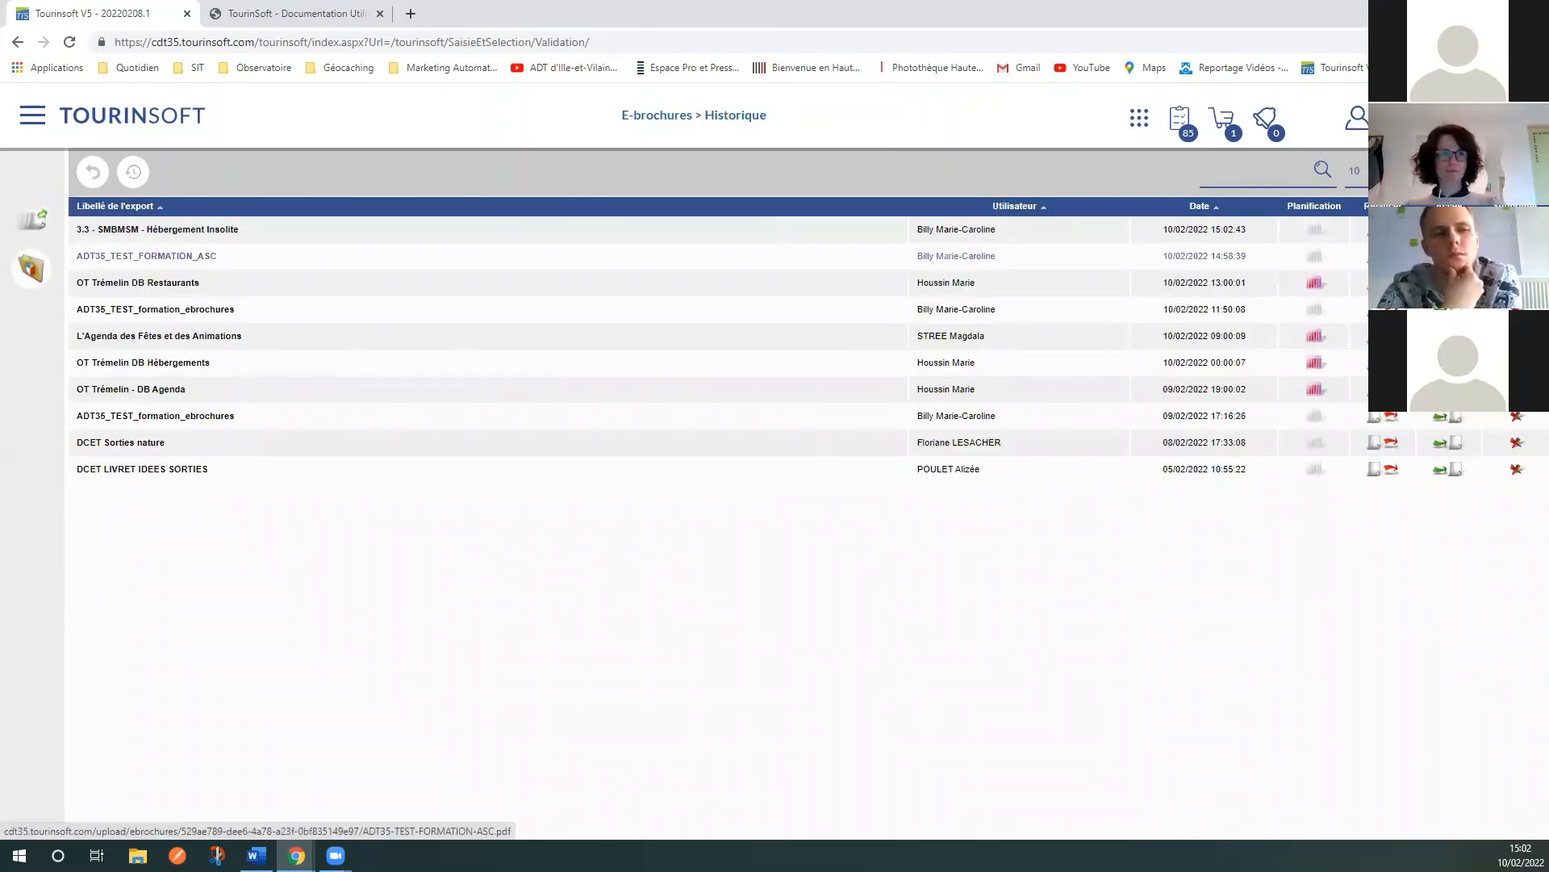
# Step: Download and open the Hébergement Insolite PDF from the export history, and examine the layout of its pages
pyautogui.click(158, 230)
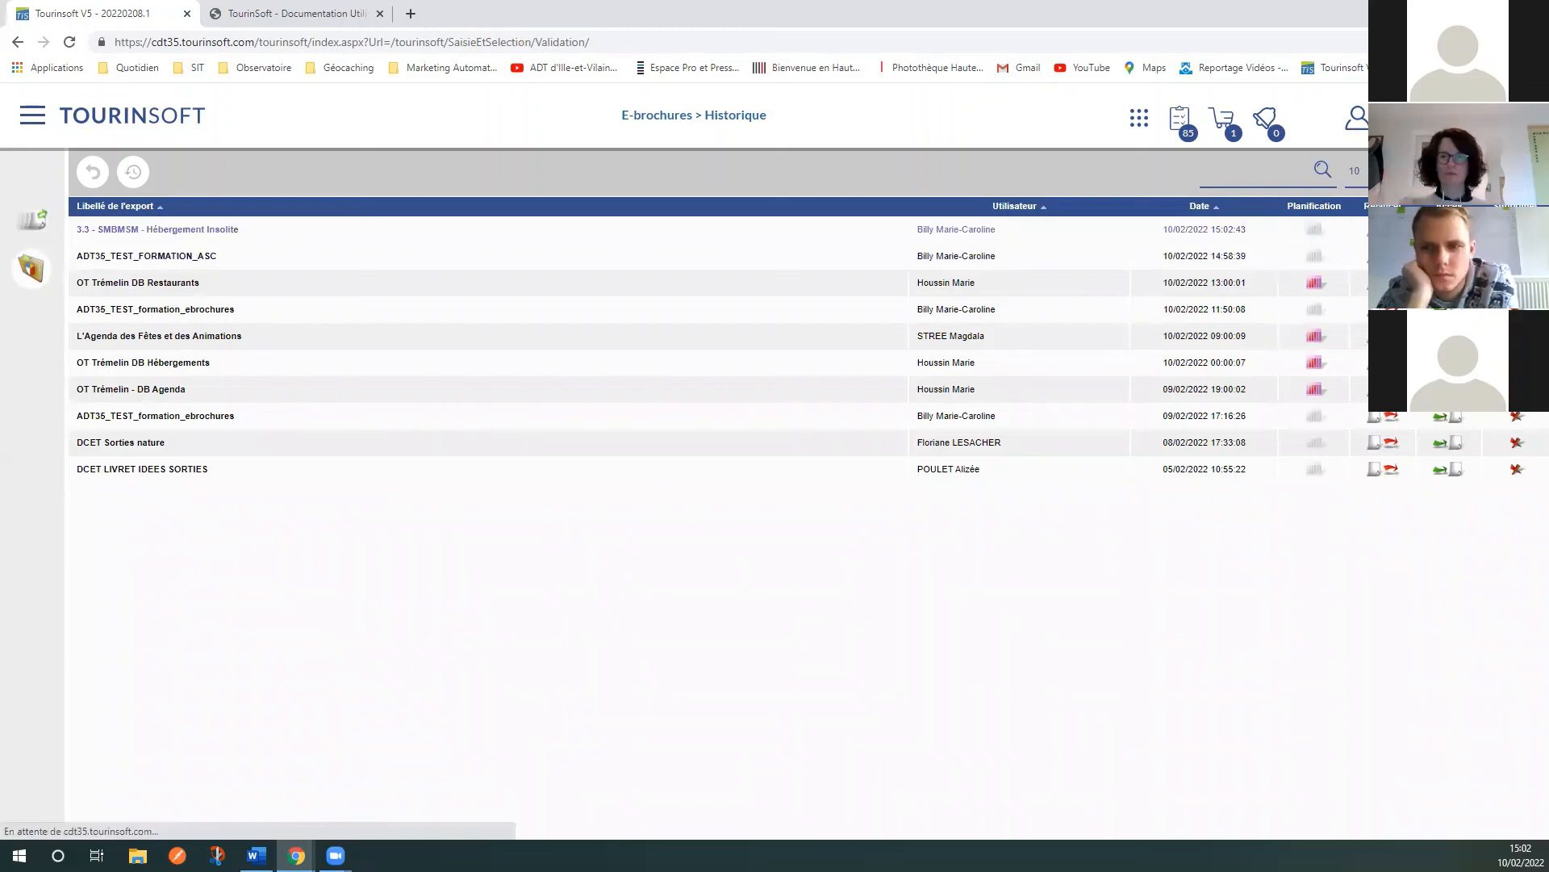
pyautogui.click(120, 812)
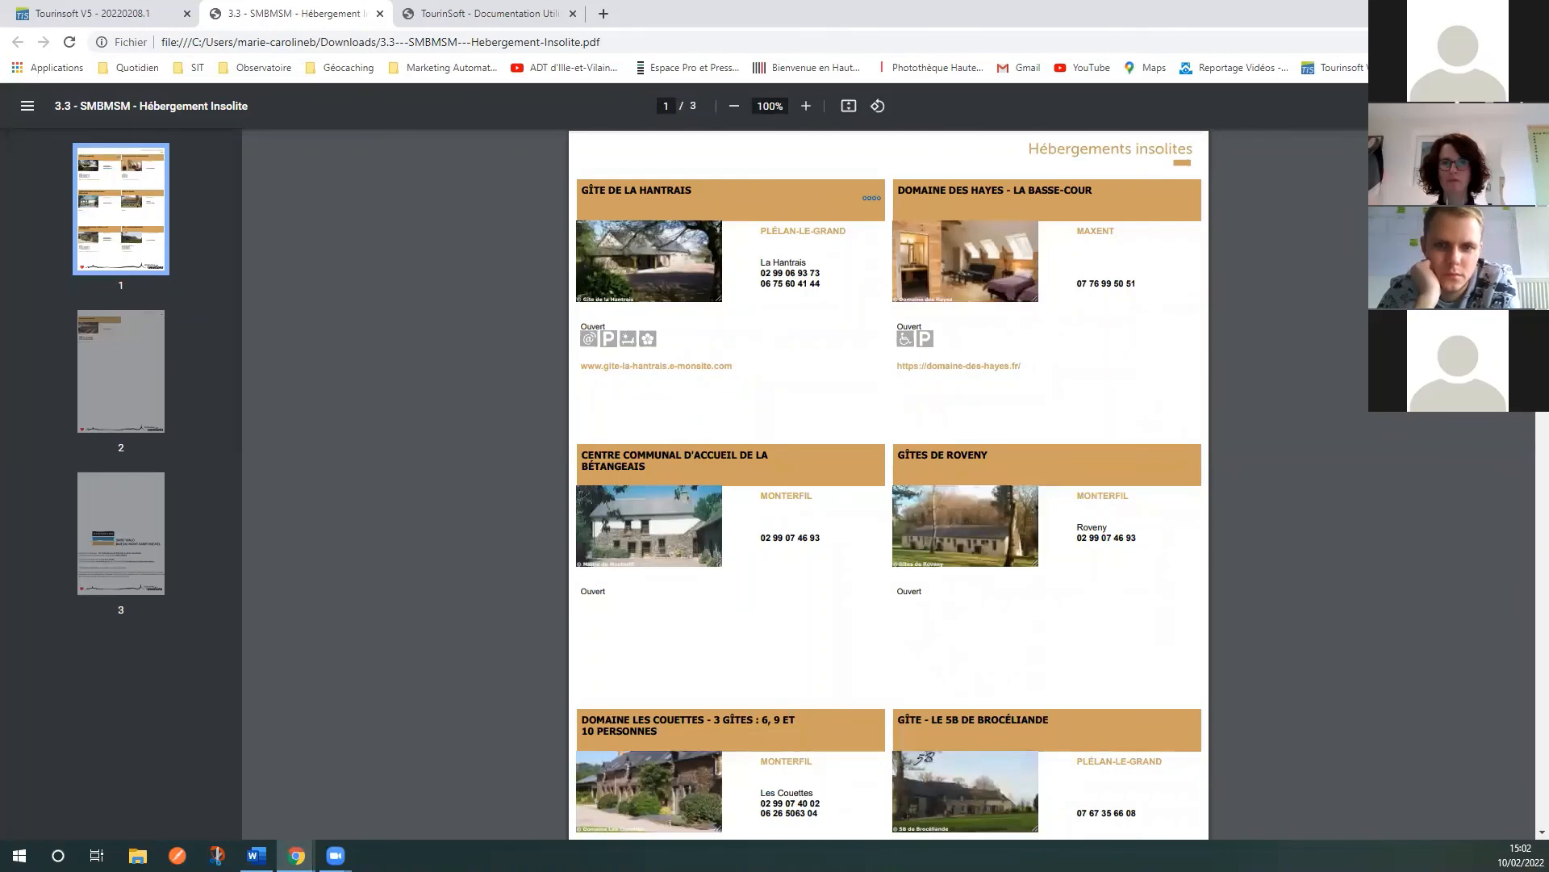
pyautogui.scroll(-1, 1511, 734)
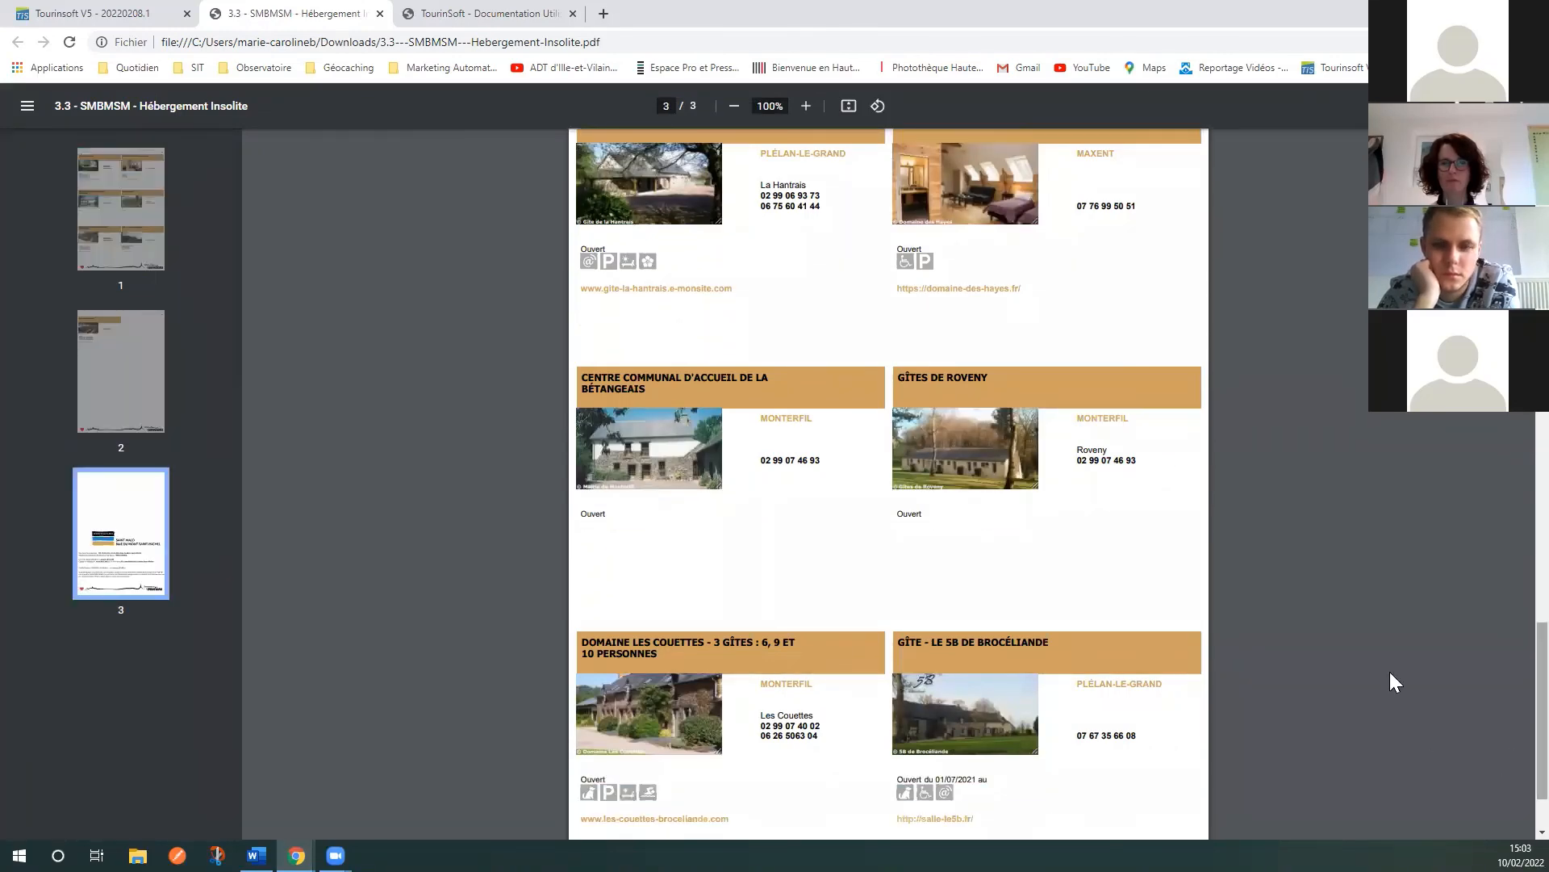
pyautogui.scroll(9, 429, 613)
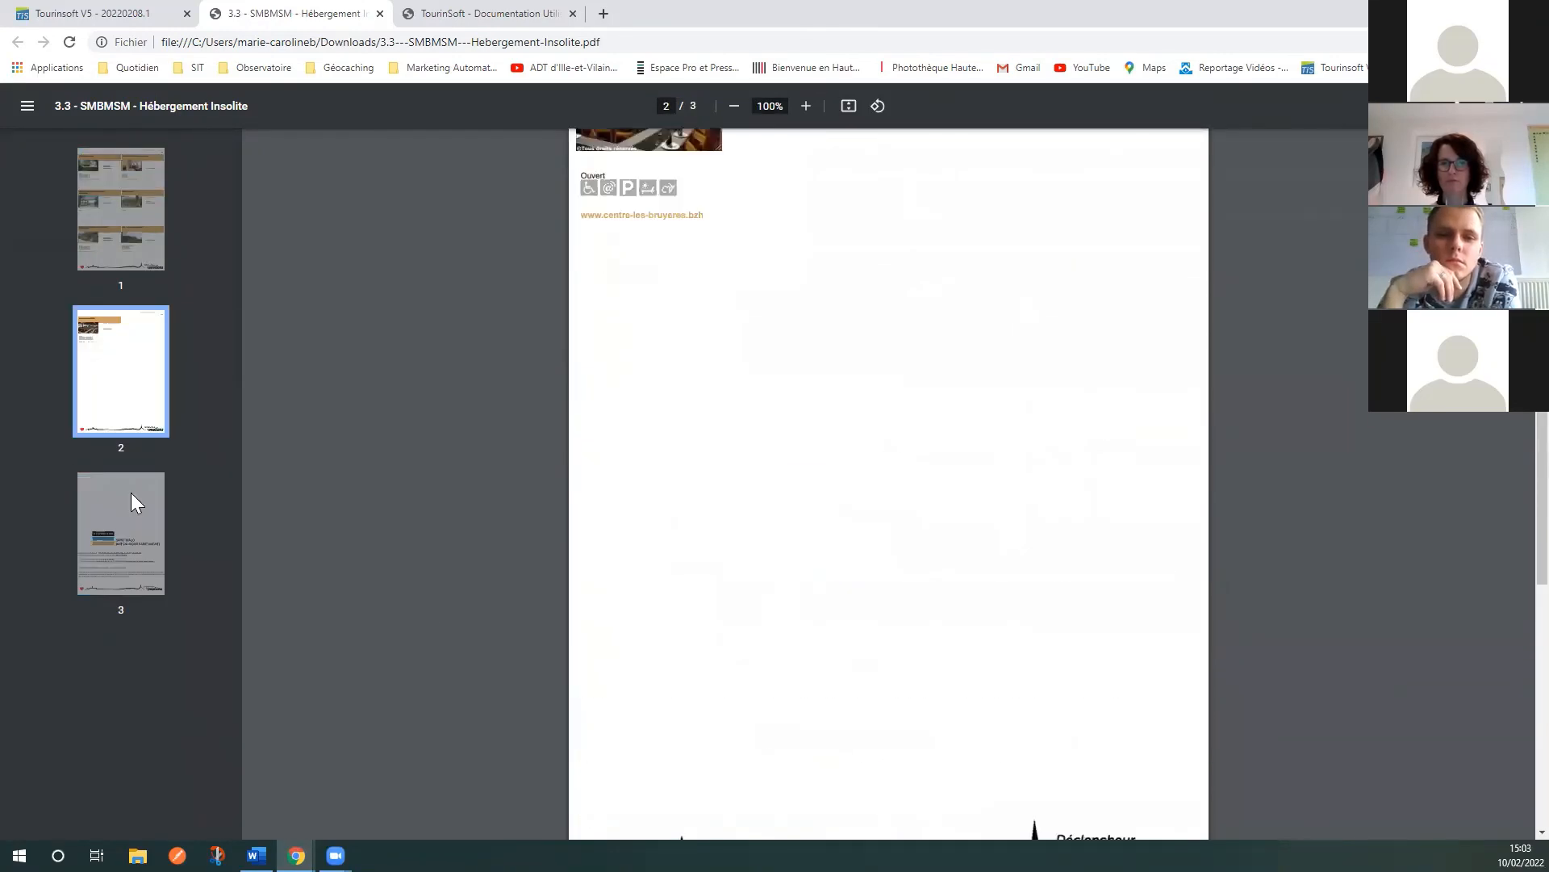
pyautogui.click(120, 246)
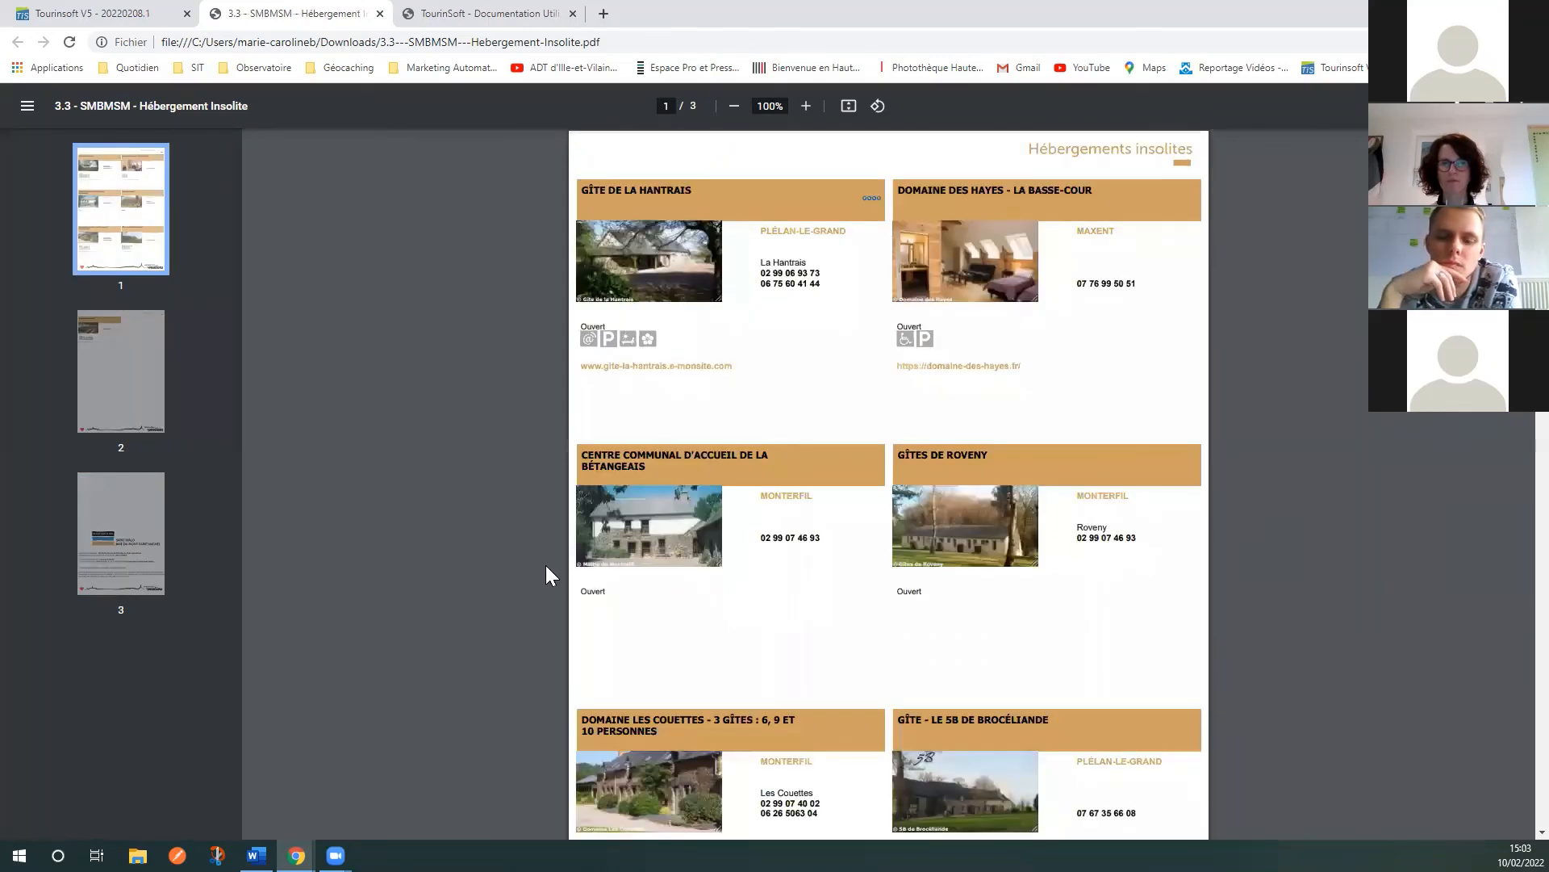
pyautogui.click(158, 385)
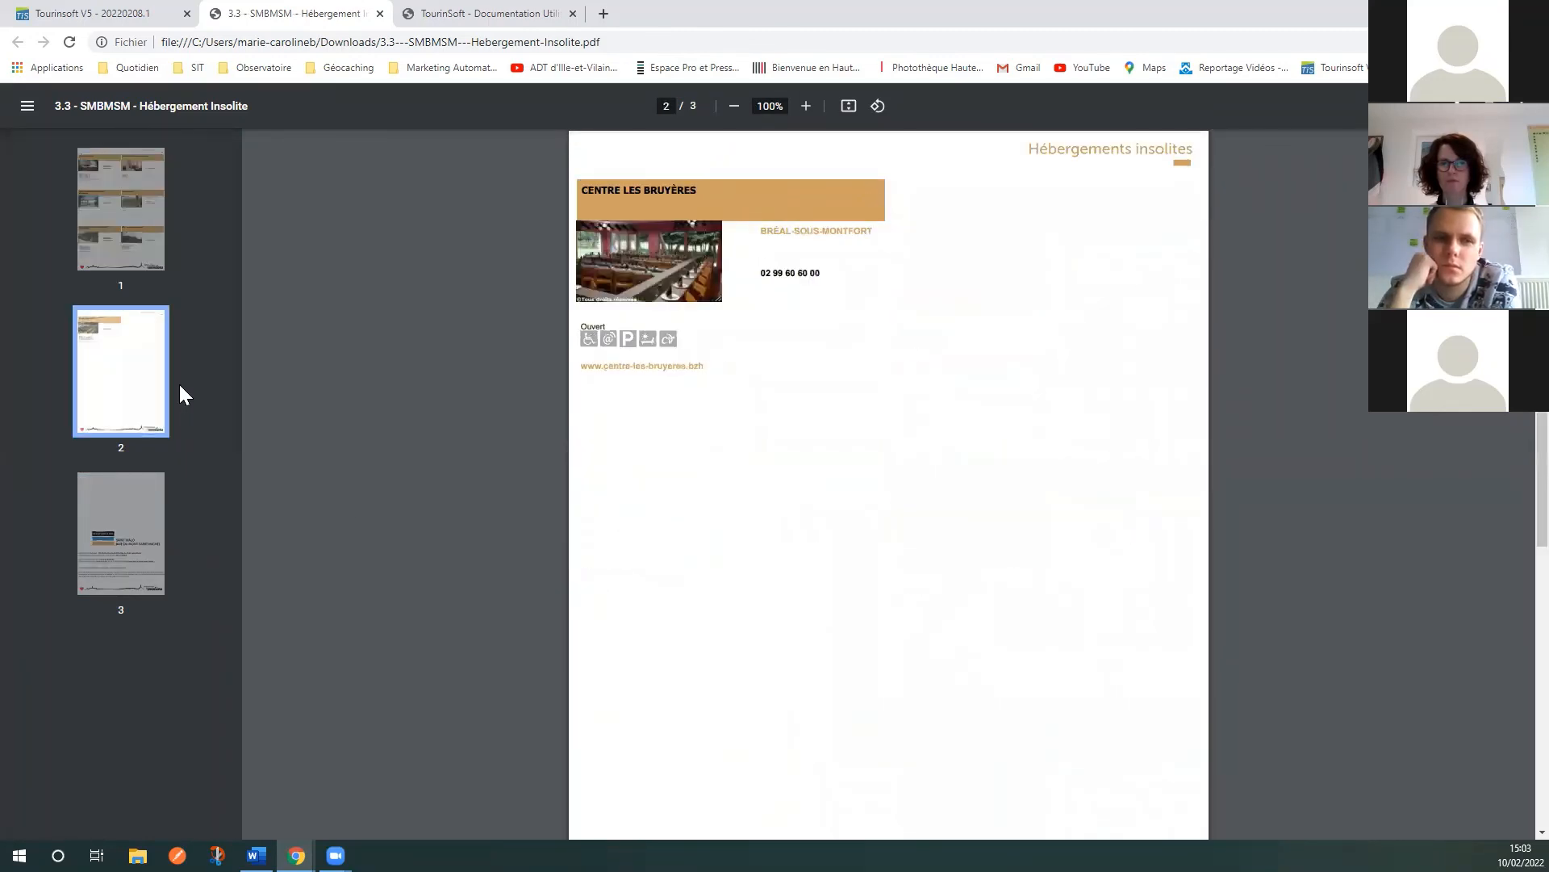